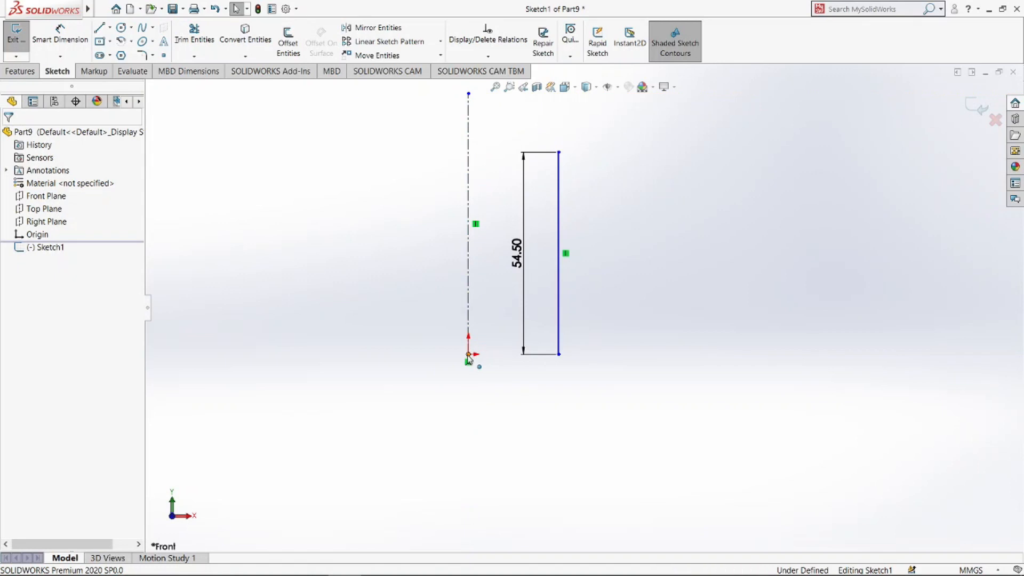
- Align the vertical line's lower endpoint horizontally with the origin and dimension the line 25 mm from the centerline
ctrl+click(559, 354)
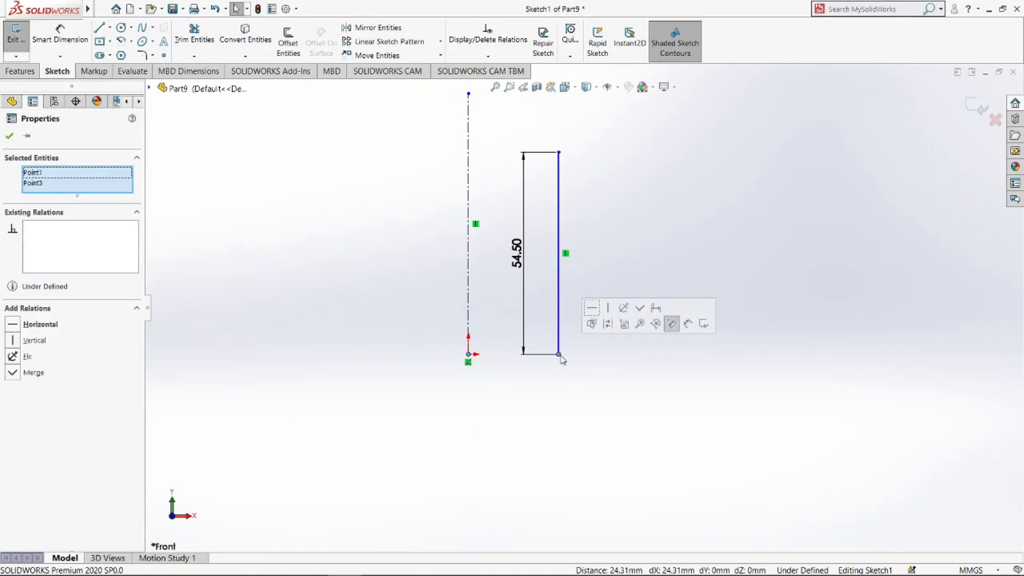
click(591, 310)
click(60, 36)
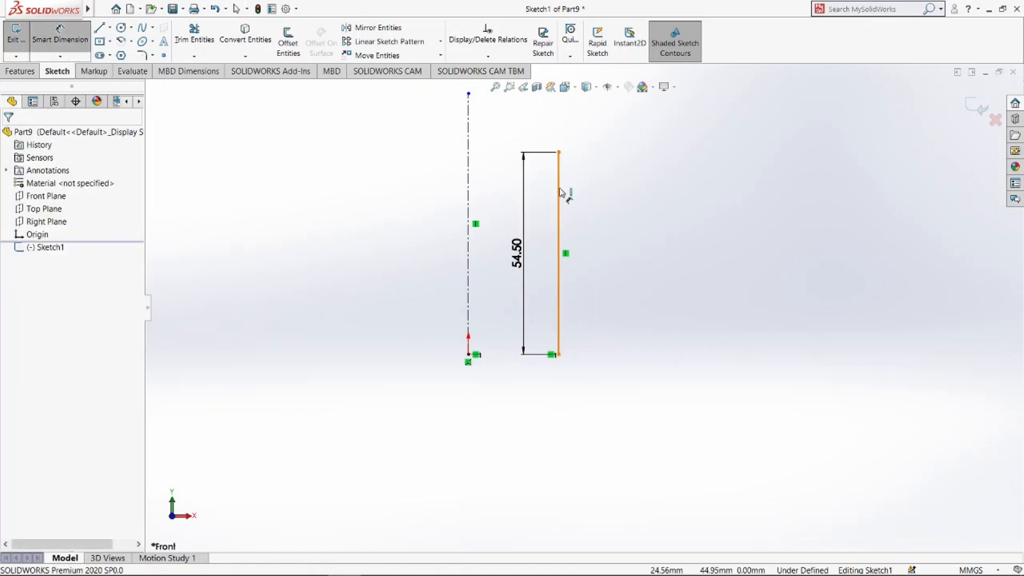
click(559, 193)
click(469, 261)
click(533, 407)
text(2)
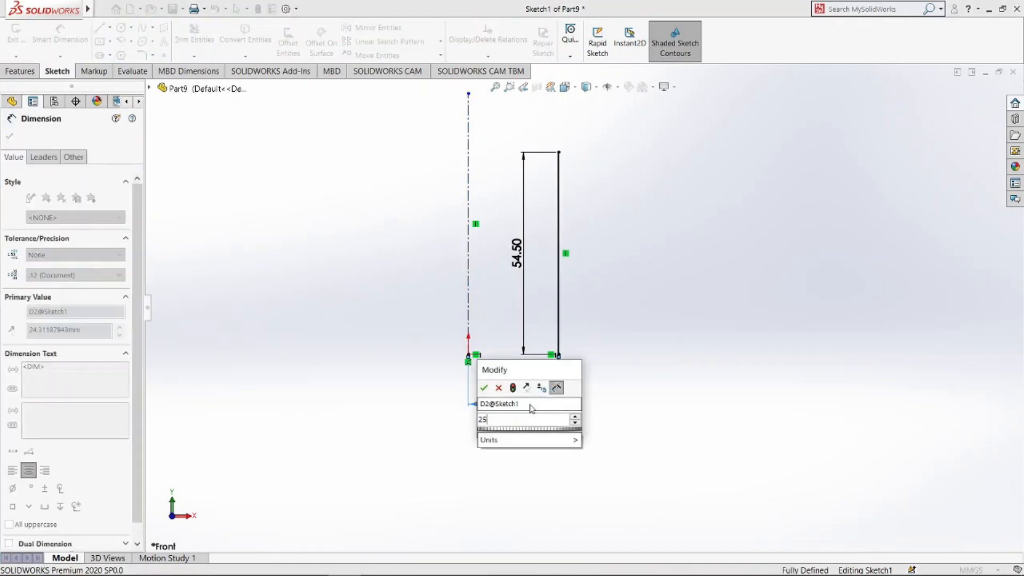
text(5)
key(Return)
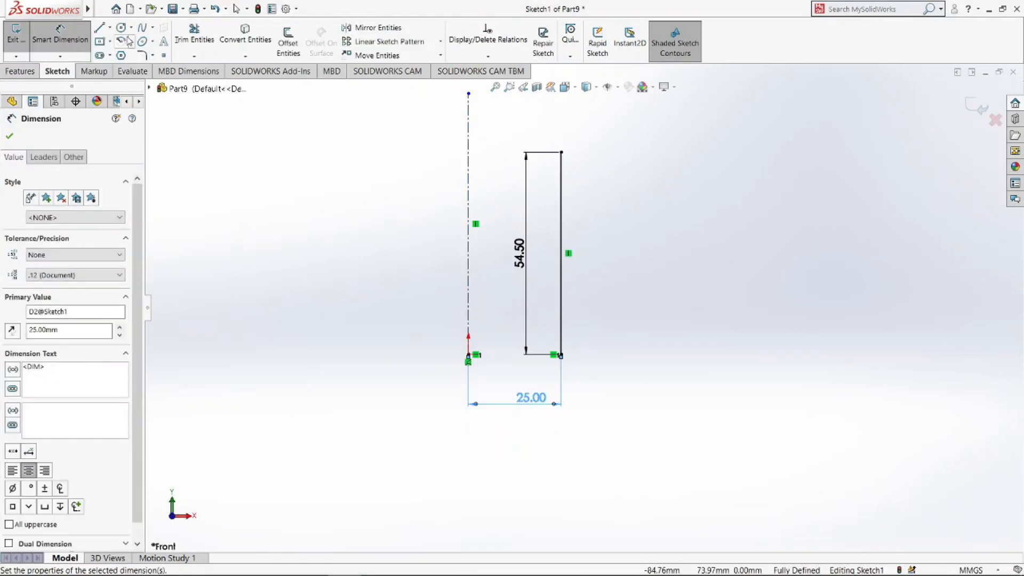
- Draw a centerpoint arc centered on the centerline, from the vertical line's upper endpoint to the centerline
click(122, 44)
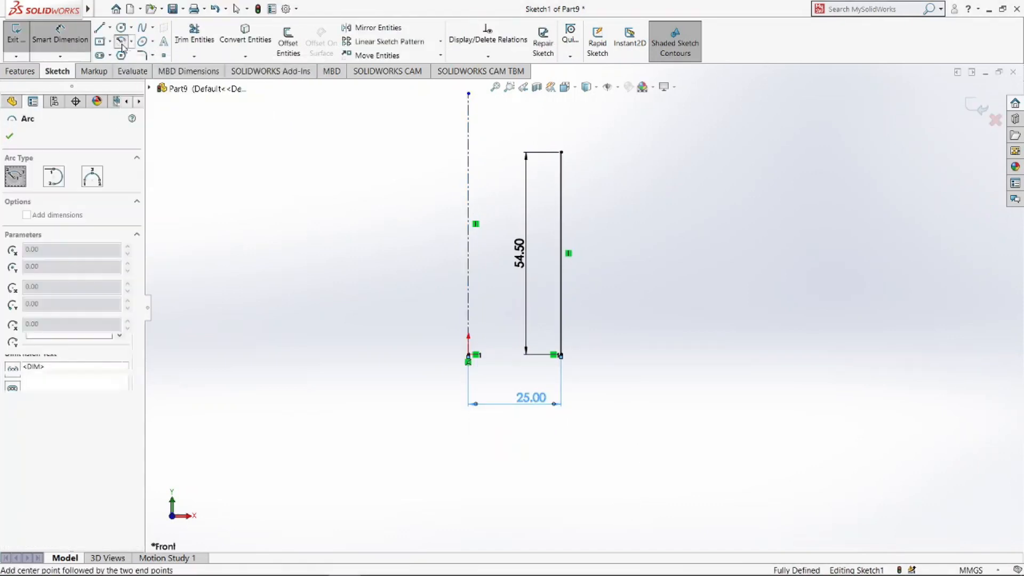
click(469, 223)
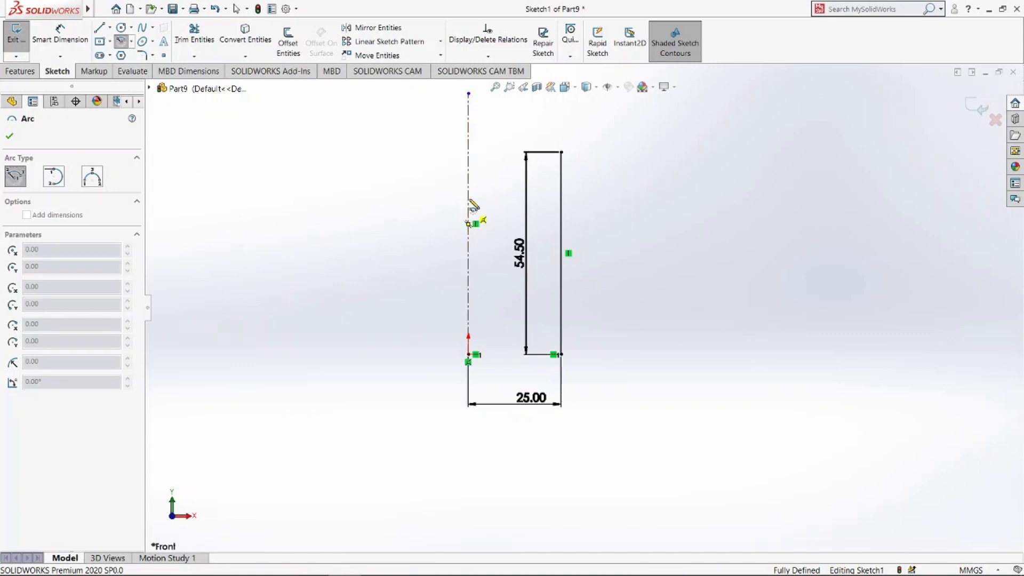
click(561, 153)
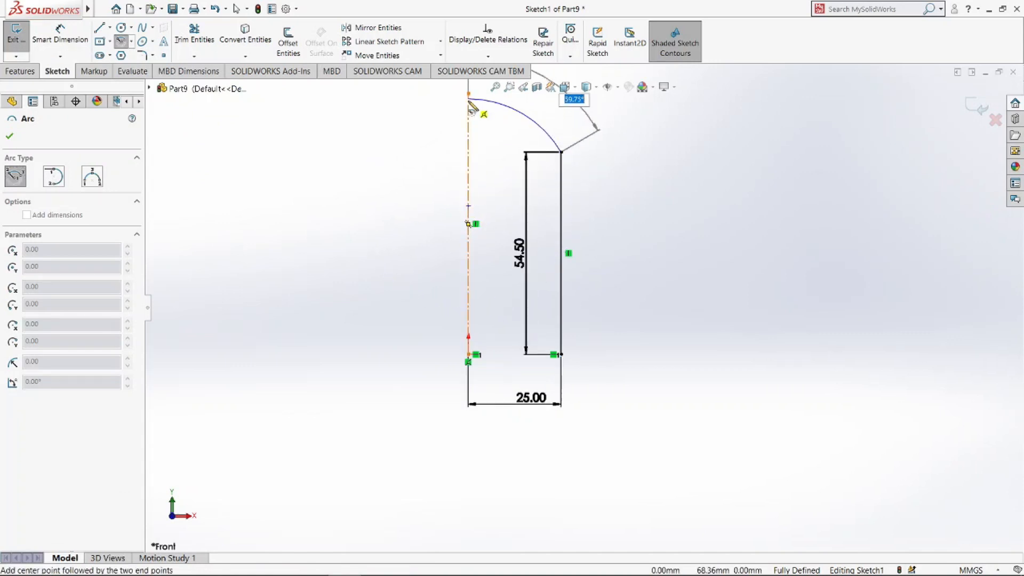
click(480, 110)
scroll(586, 160, up, 3)
key(Escape)
- Dimension the arc's radius at 40 mm and move the 54.50 mm height dimension to the outer side of the profile
scroll(581, 163, down, 5)
scroll(581, 162, down, 1)
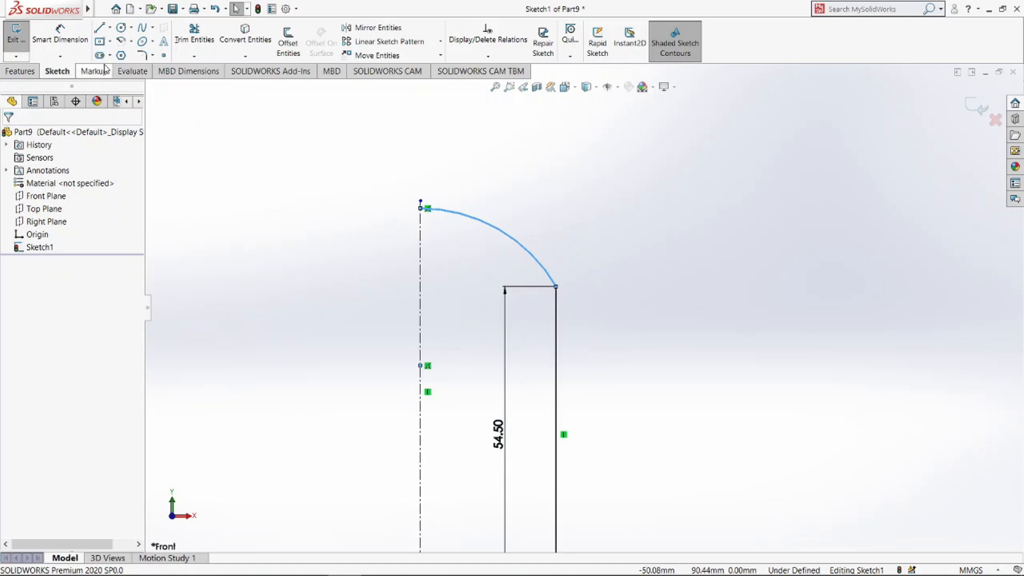
click(71, 40)
click(469, 216)
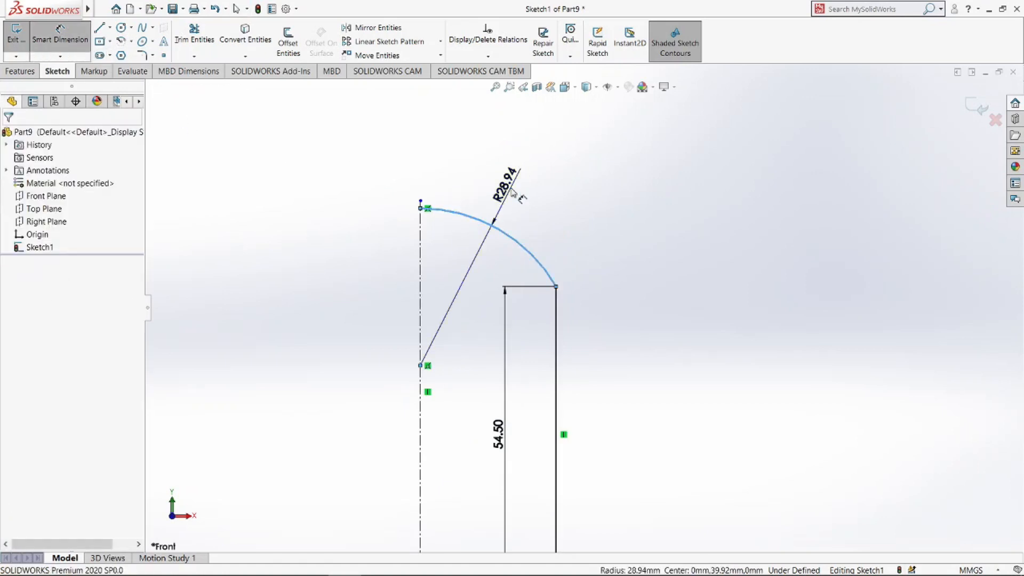
click(512, 188)
text(40)
key(Return)
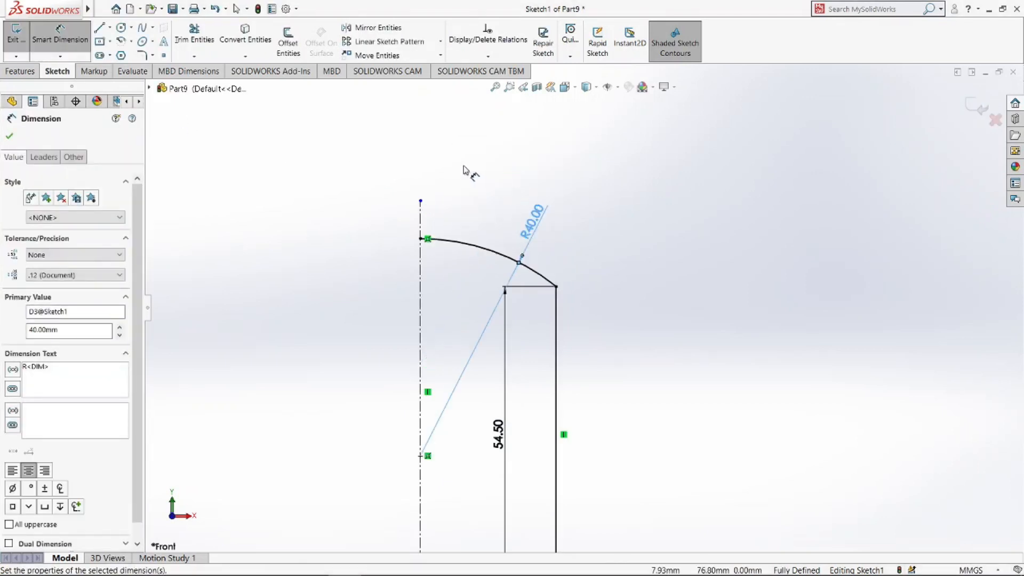
scroll(583, 306, up, 3)
key(Escape)
drag(534, 380, 647, 388)
click(603, 353)
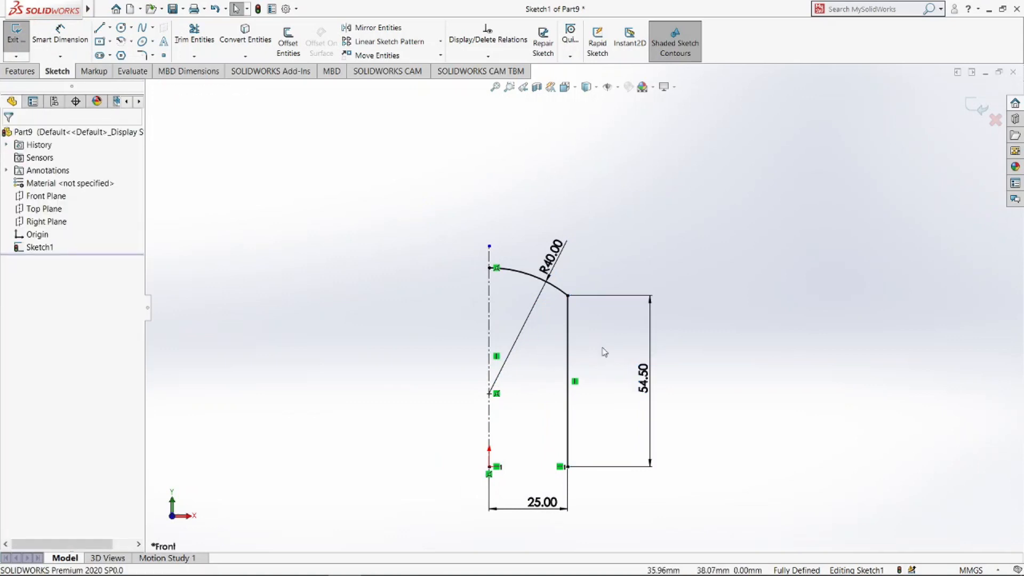
- Offset the arc and vertical line chain 6 mm inward, with the ends capped by straight lines
scroll(605, 352, down, 2)
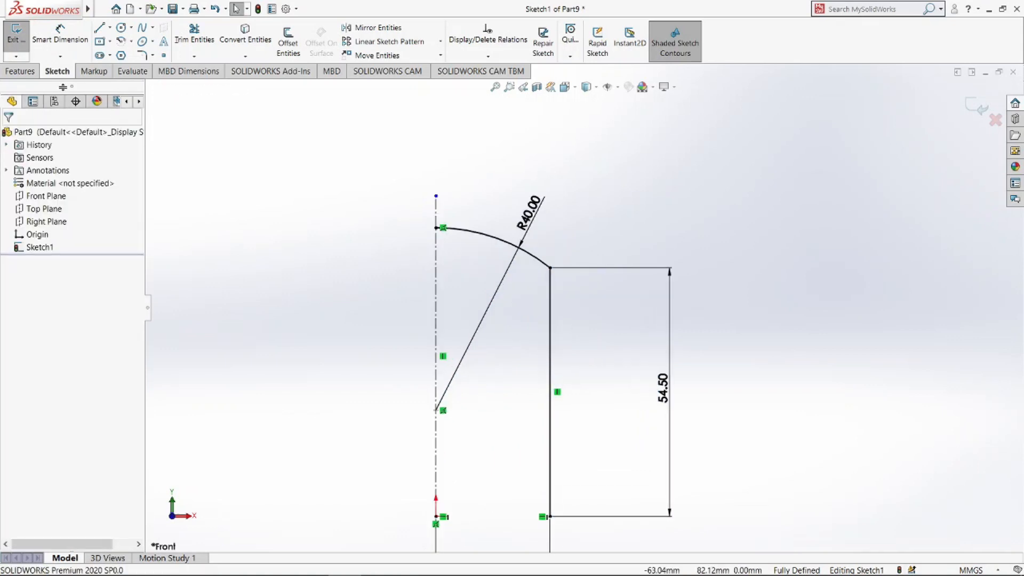
click(288, 41)
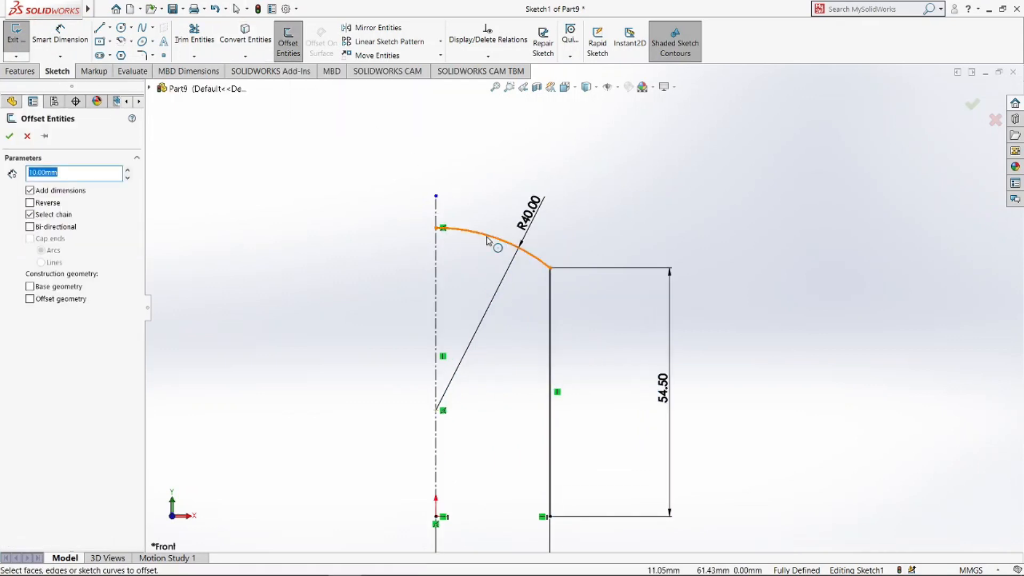
click(487, 240)
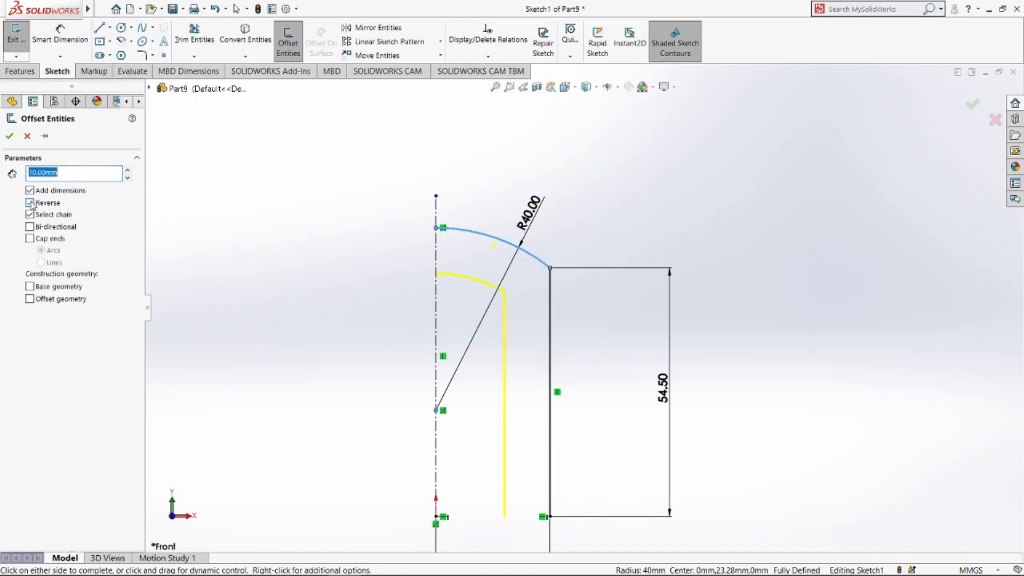
text(6)
key(Return)
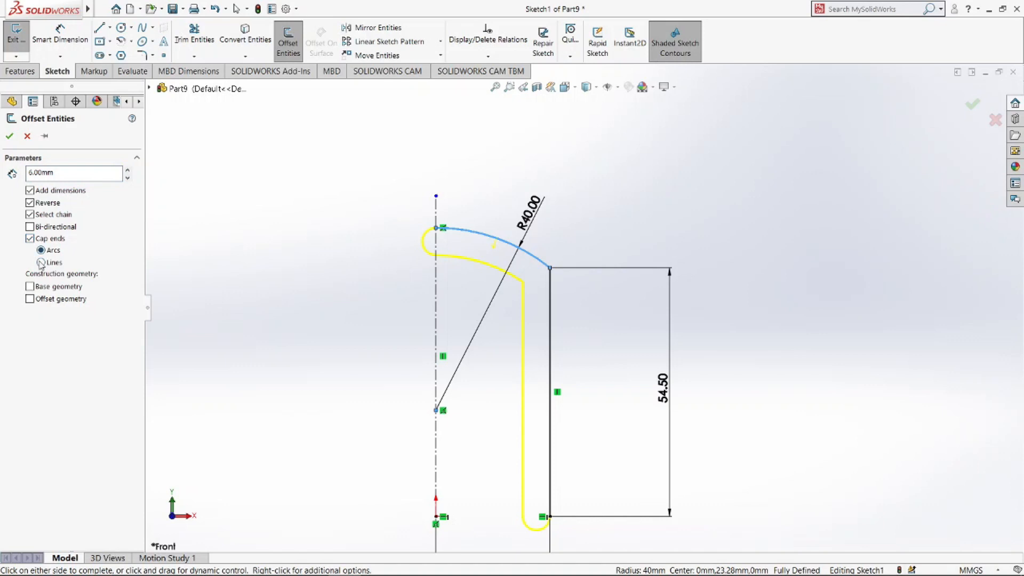
click(10, 137)
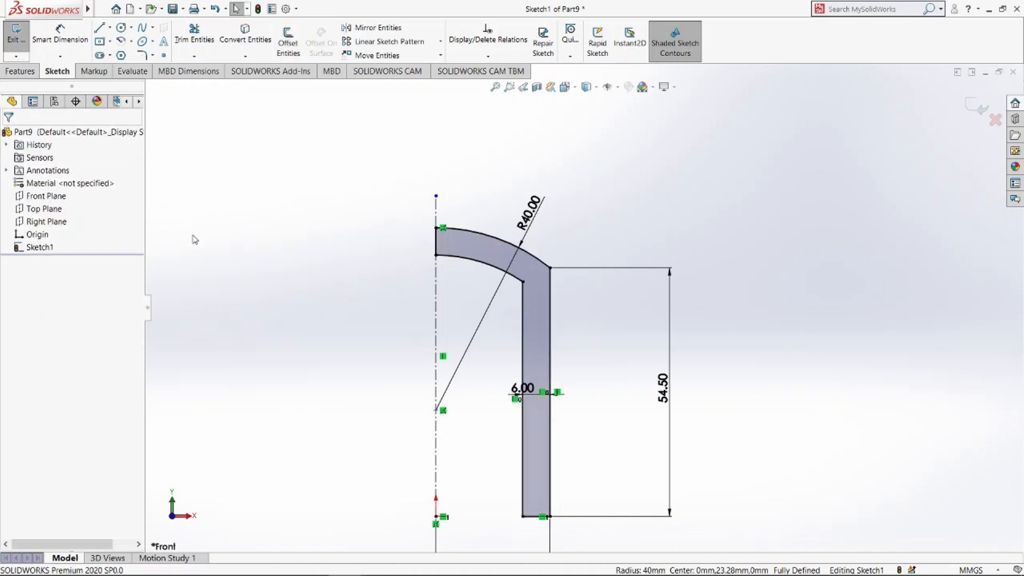
- Draw the first groove from the outer wall line just below the arc, 2.5 mm deep and 2.5 mm high
scroll(590, 305, down, 4)
click(99, 28)
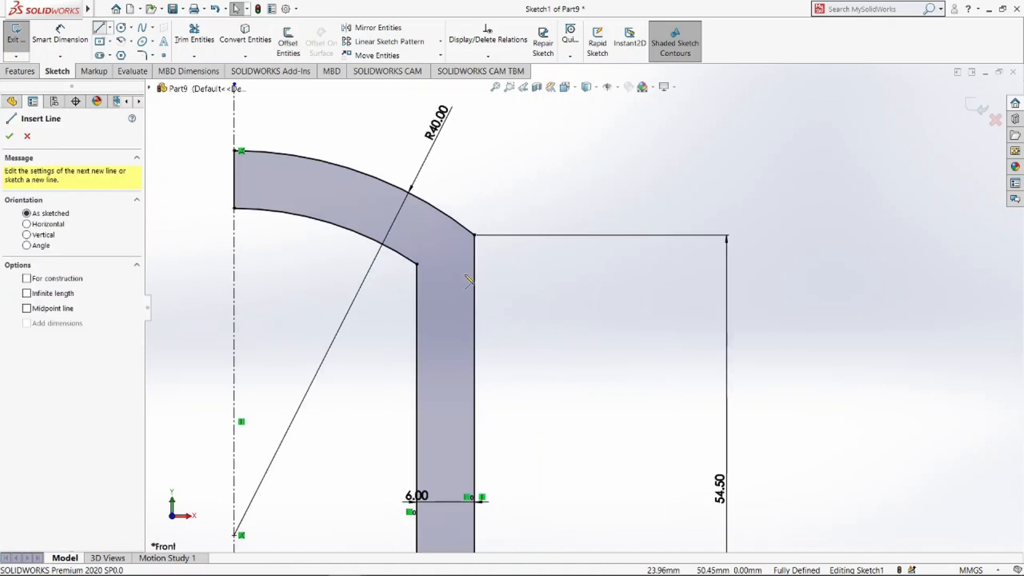
click(474, 284)
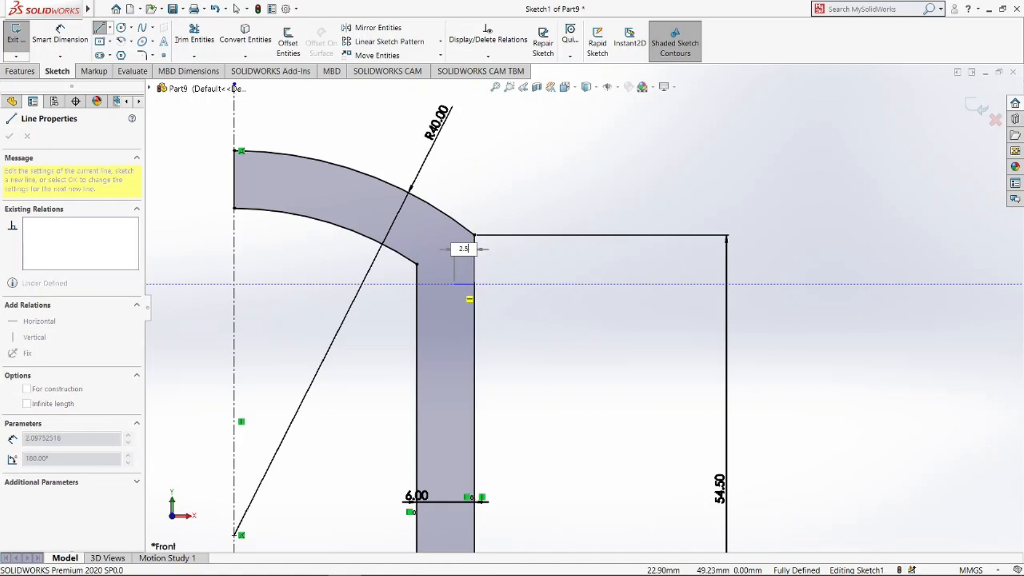
text(2.5)
key(Return)
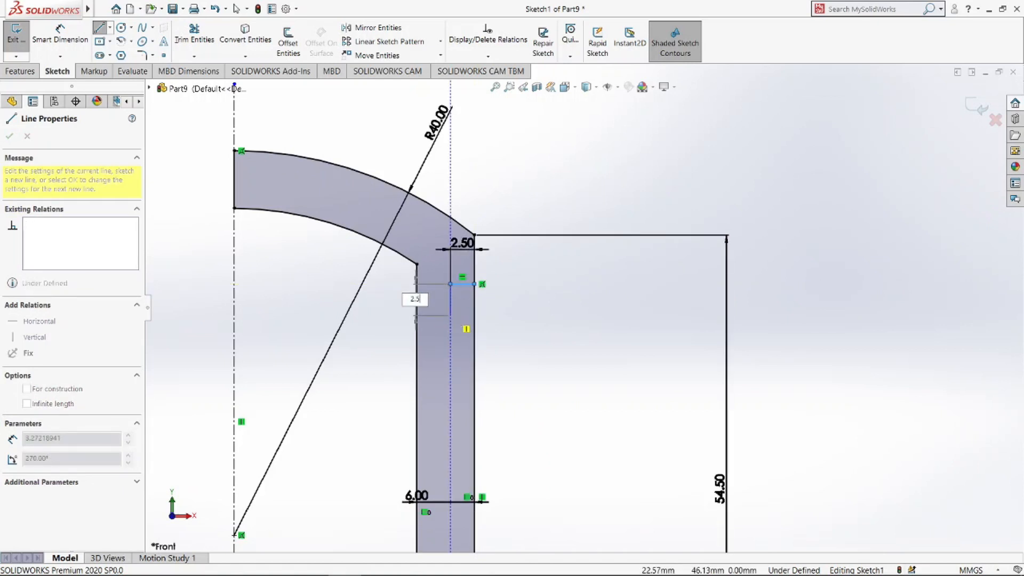
text(2.5)
key(Return)
click(474, 308)
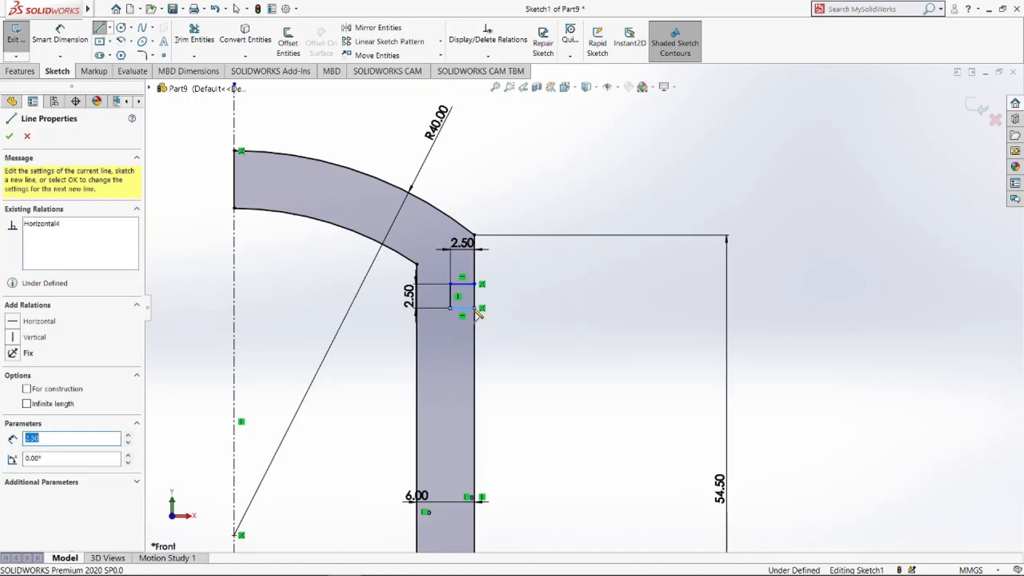
key(Escape)
- Draw a second groove below the first from the outer wall line, matching its depth and 2.5 mm high
click(474, 344)
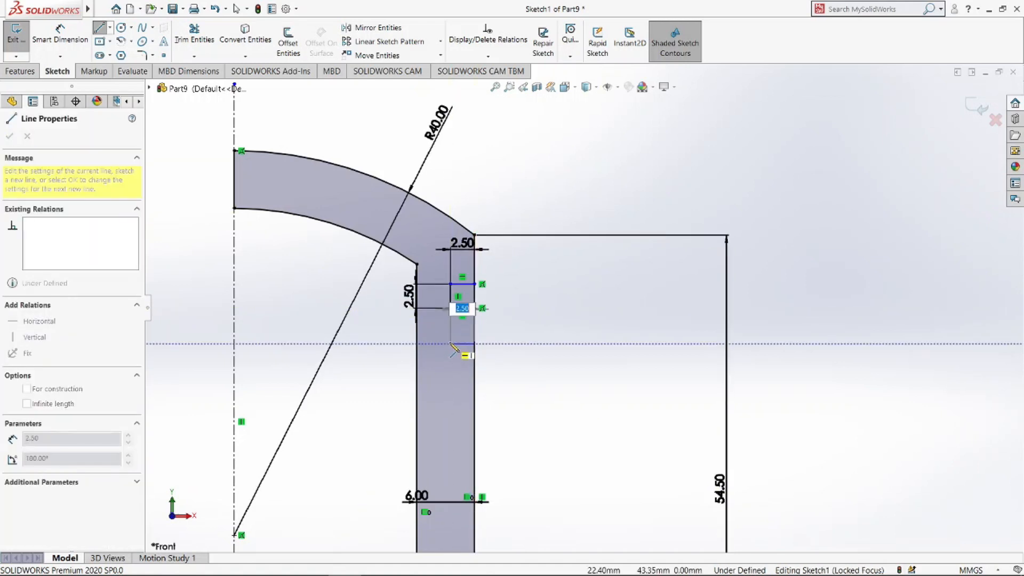
click(451, 344)
text(2.5)
key(Return)
click(475, 368)
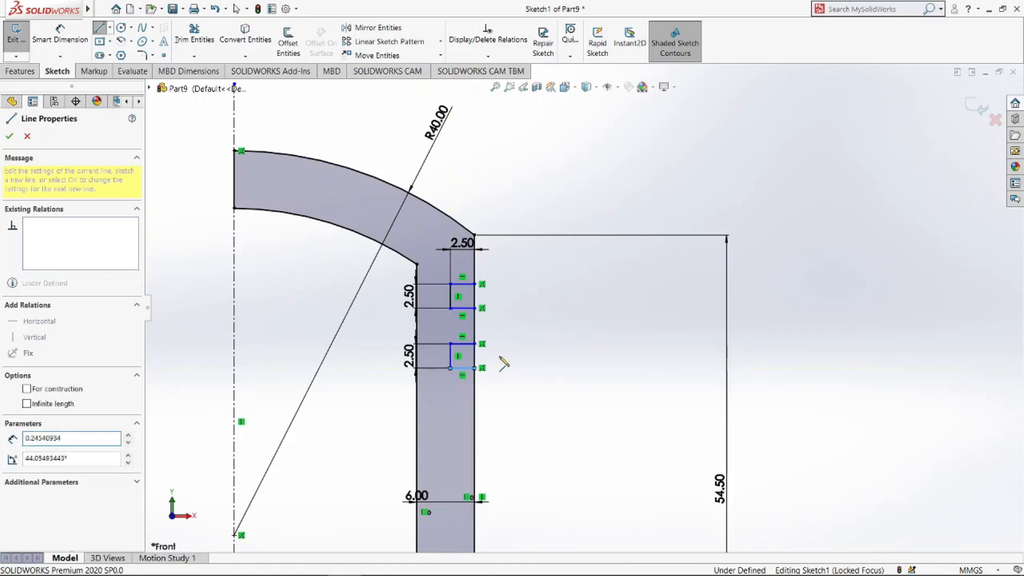
key(Escape)
- Make the vertical inner lines of the two grooves collinear
scroll(489, 351, down, 2)
click(434, 278)
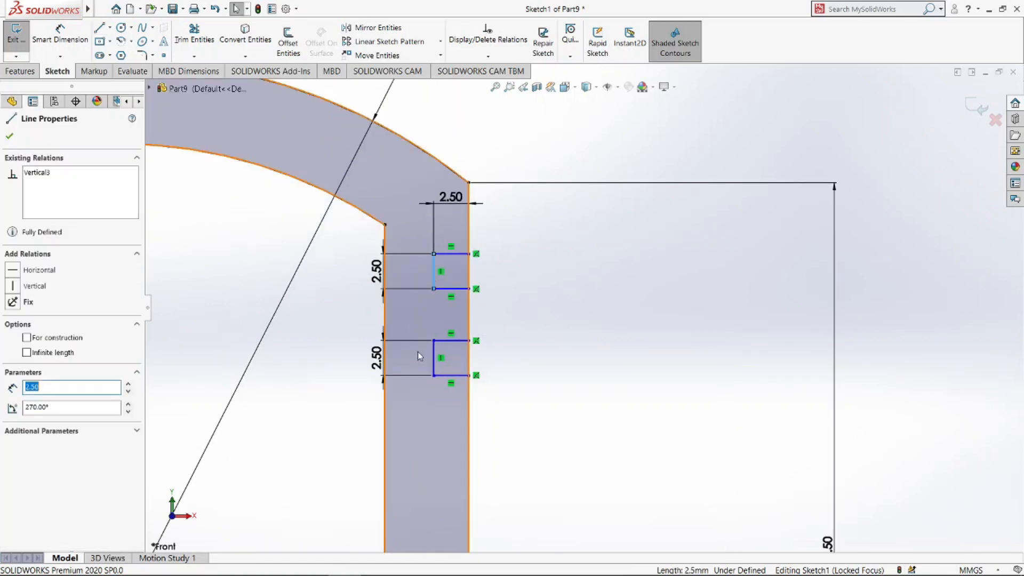
ctrl+click(433, 357)
click(495, 309)
click(542, 269)
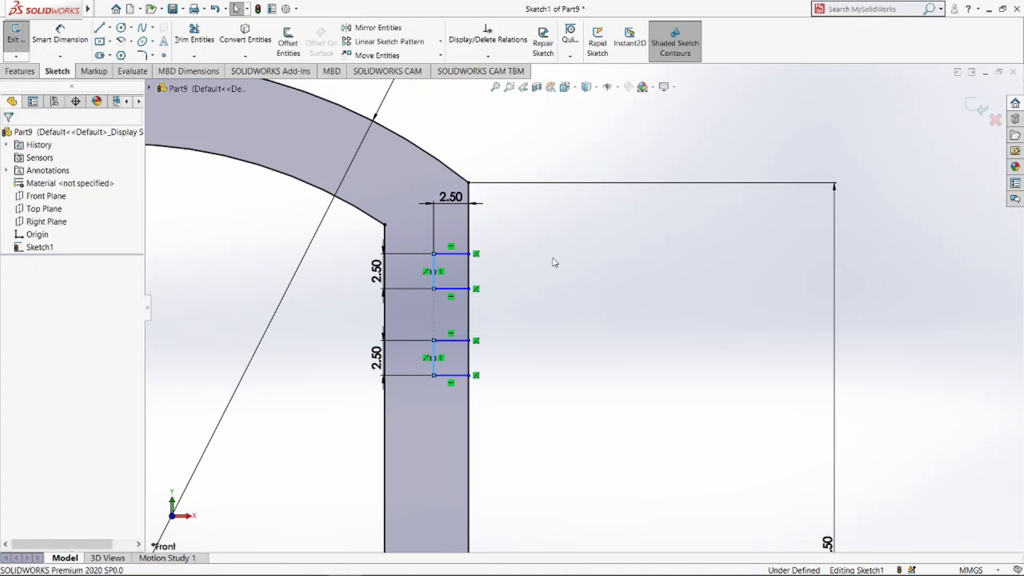
- Trim away the outer wall line segments across the openings of both grooves
scroll(493, 267, down, 2)
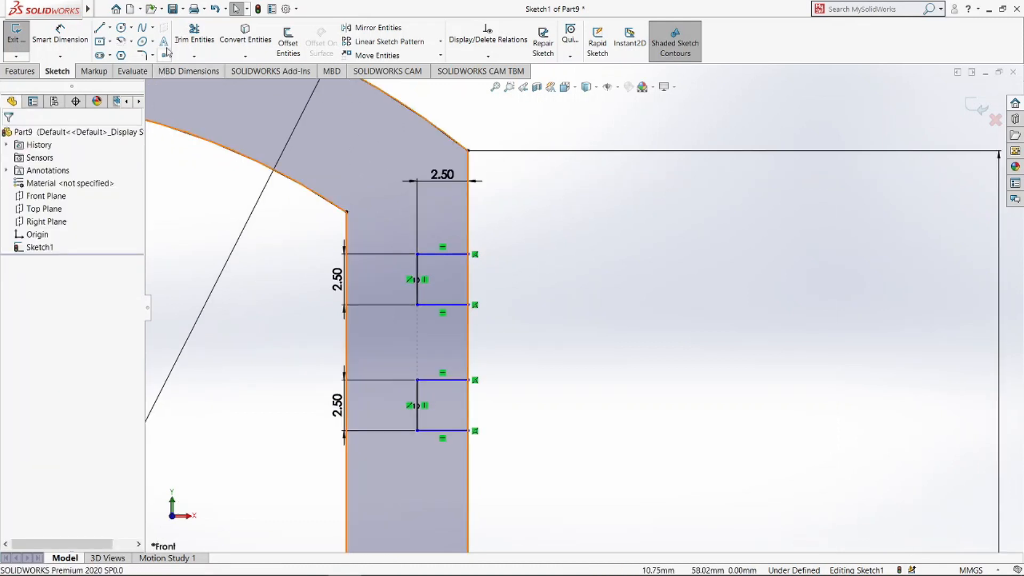
click(191, 39)
mouse_move(475, 276)
mouse_down()
mouse_move(498, 402)
mouse_move(606, 345)
mouse_up()
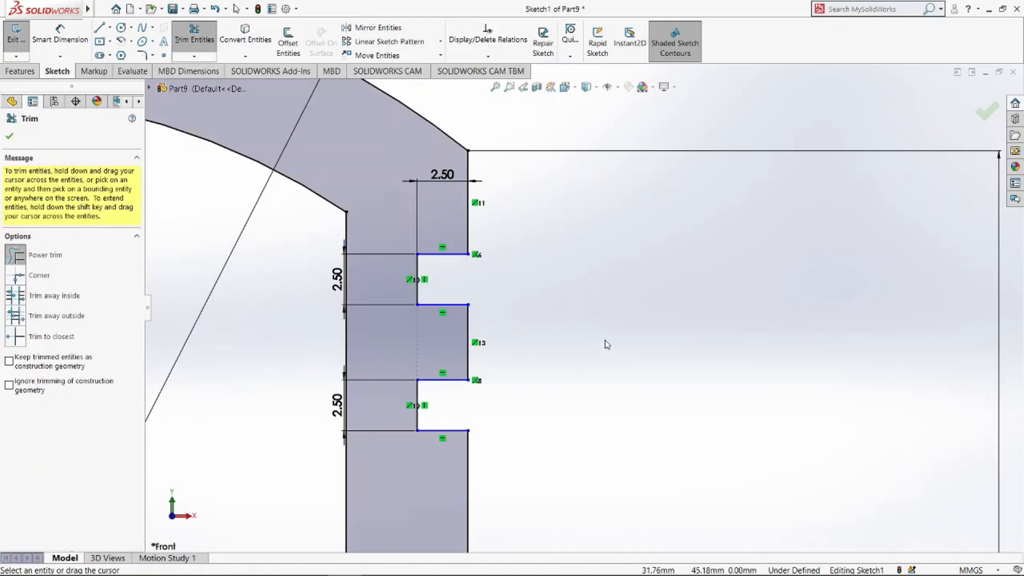
key(Escape)
- Dimension the outer wall segment between the arc's end and the upper groove at 5 mm
click(72, 41)
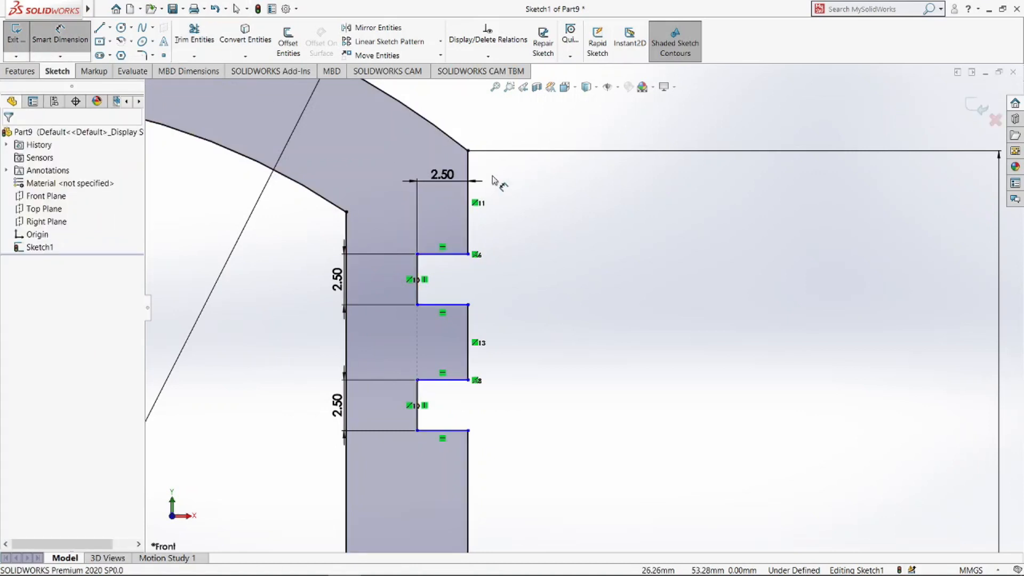
click(470, 186)
click(527, 206)
text(5.00mm)
key(Return)
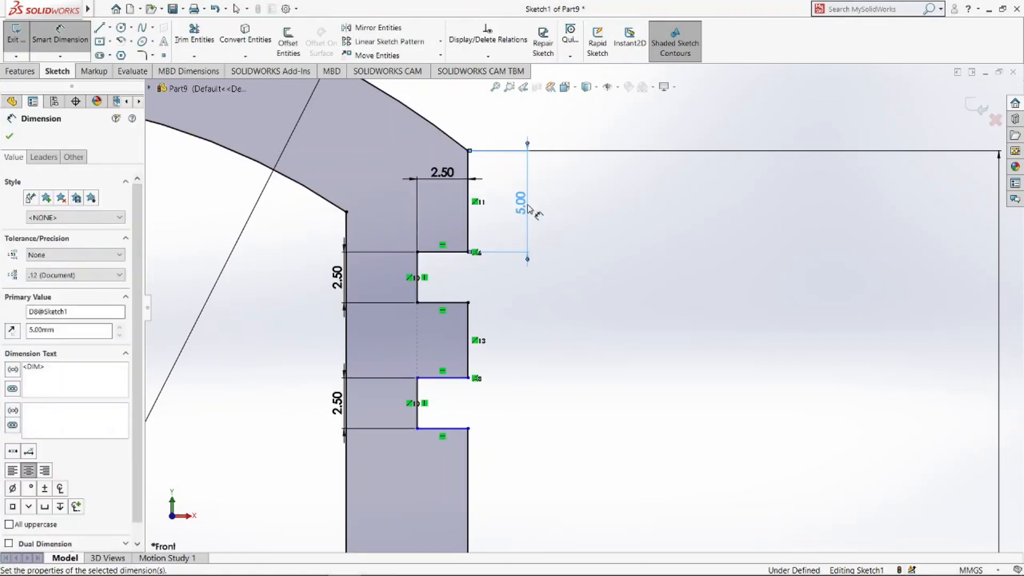
- Dimension the outer wall segment between the two grooves at 3 mm
click(469, 327)
click(520, 337)
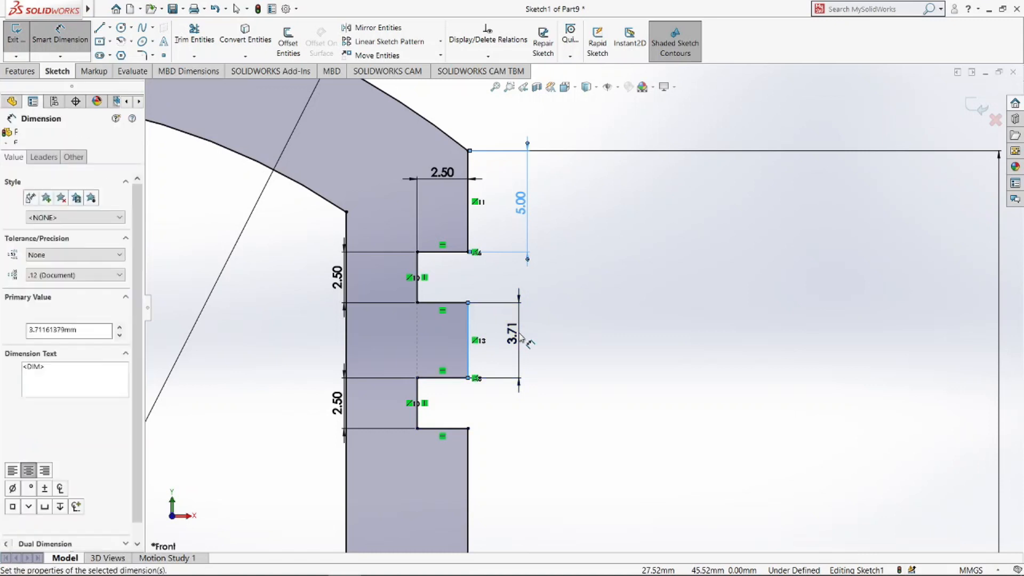
text(3)
key(Return)
scroll(567, 344, up, 3)
key(Escape)
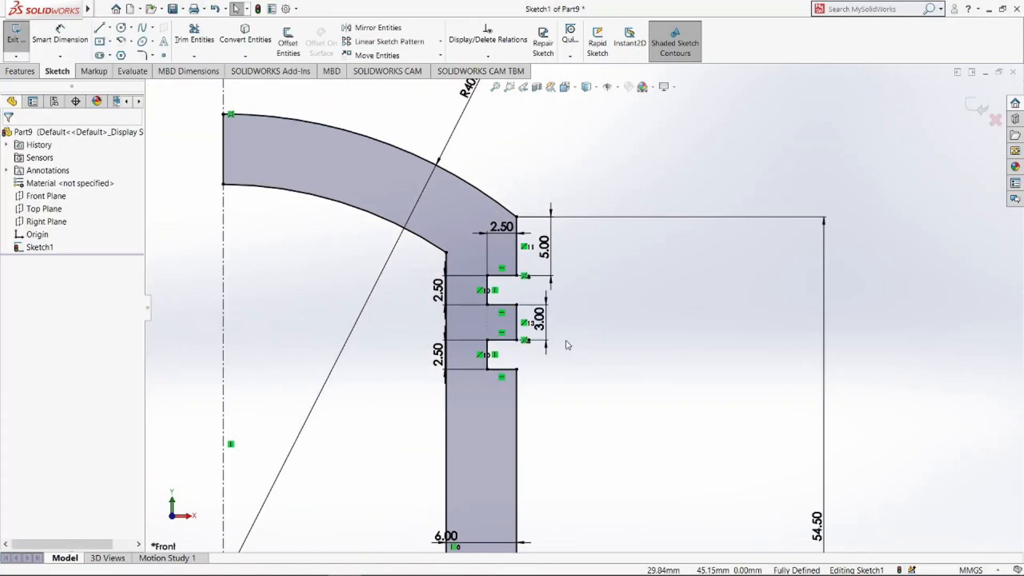
- Revolve the profile 360 degrees about the vertical center axis into a solid body
scroll(389, 193, up, 3)
click(19, 71)
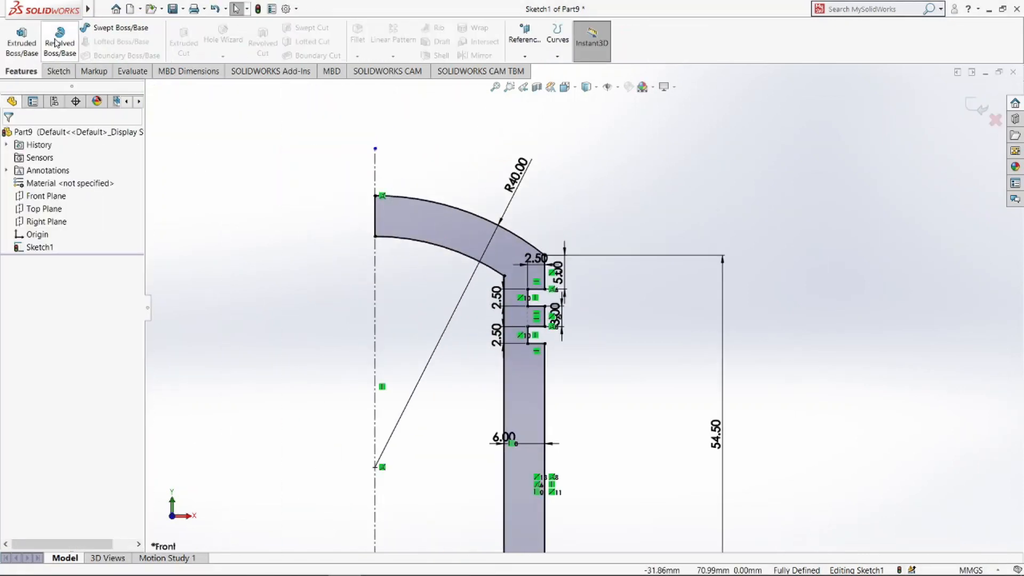
click(59, 42)
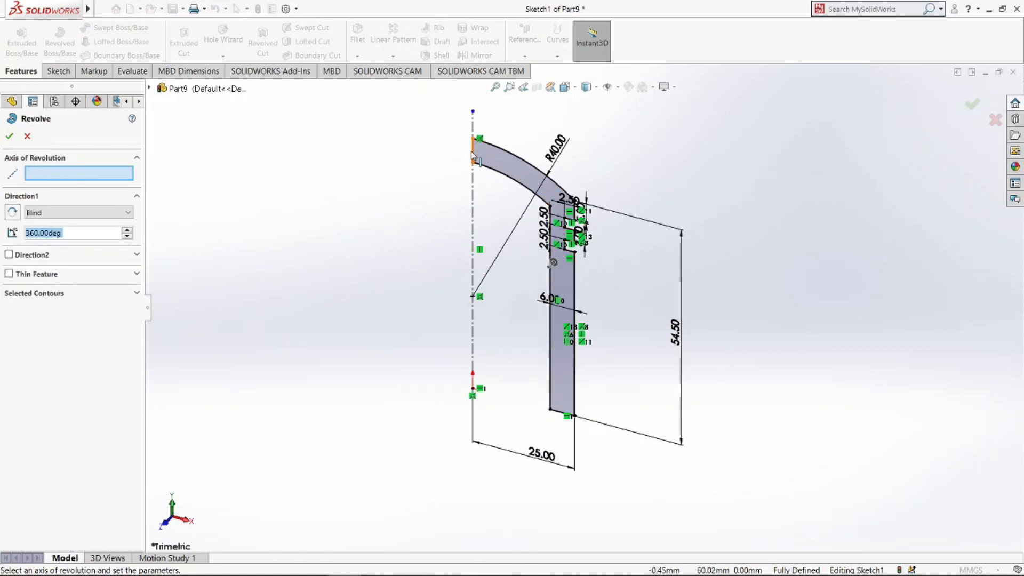
click(472, 156)
click(10, 136)
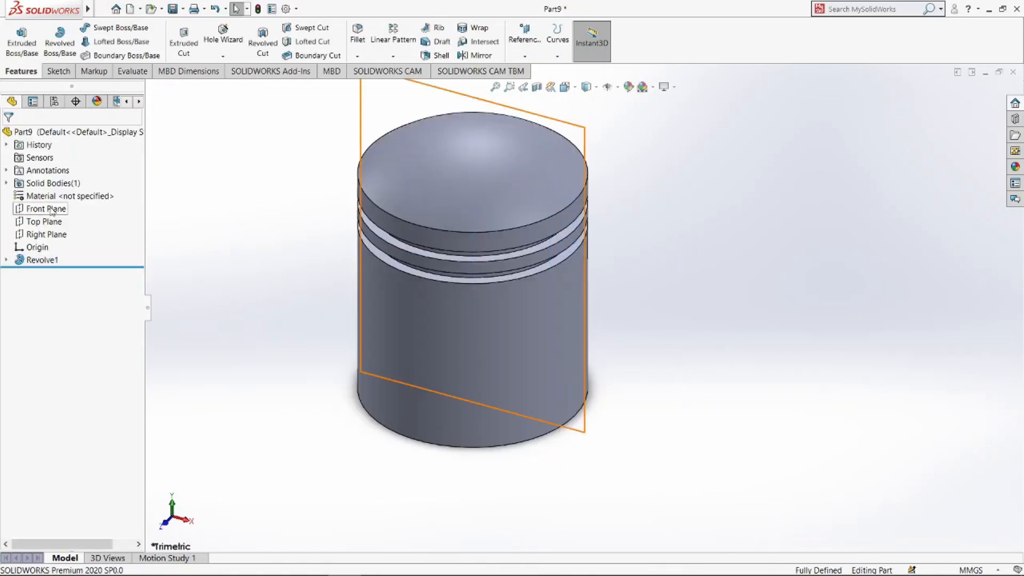
- Start a new sketch on the Front Plane and orient the view normal to it
click(52, 210)
click(88, 191)
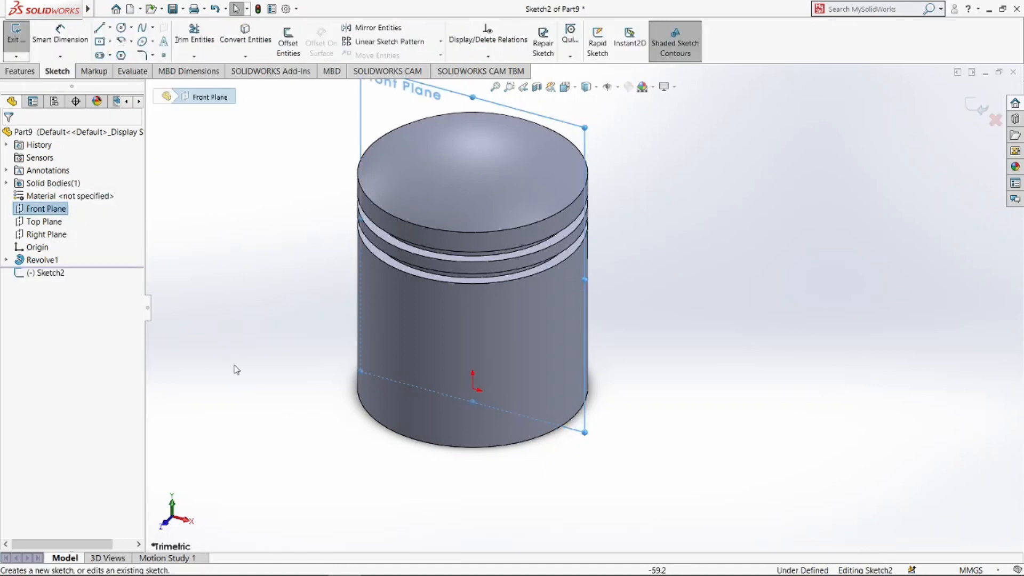
click(50, 273)
click(79, 260)
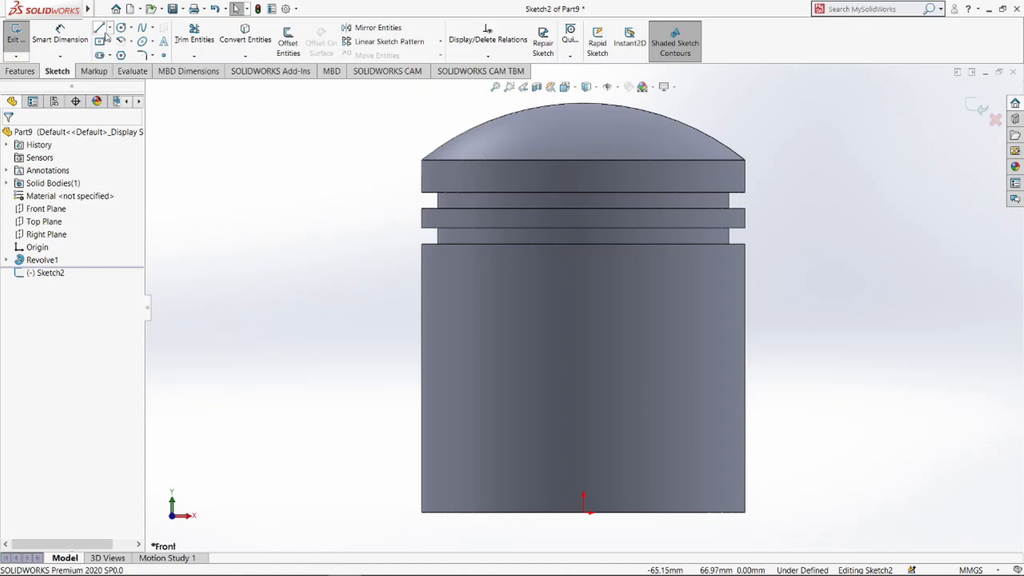
- Sketch two concentric circles on the piston's vertical axis, below the ring grooves, with diameters of 12.5 mm and 16.5 mm
click(122, 27)
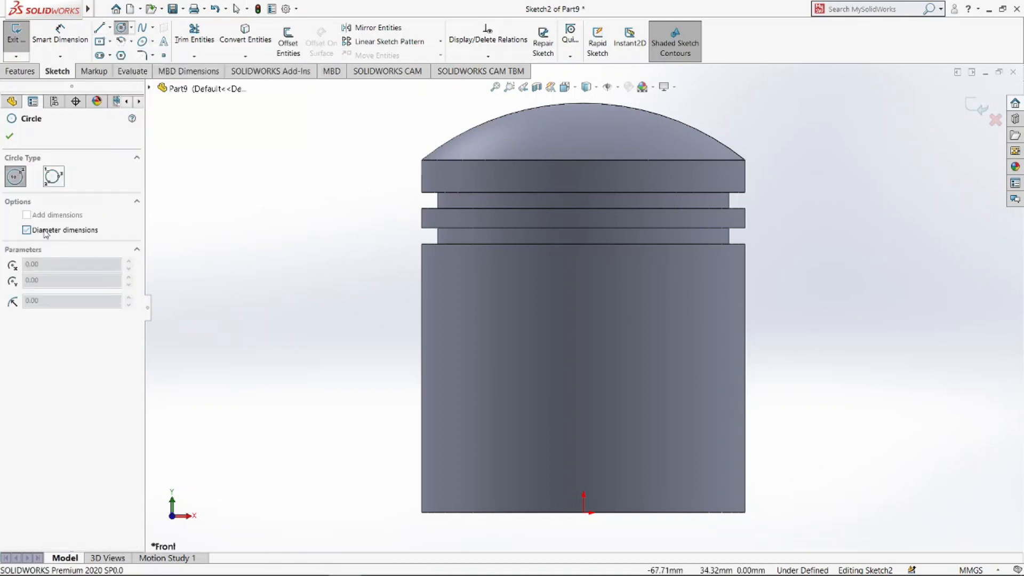
click(584, 310)
text(12.5)
key(Return)
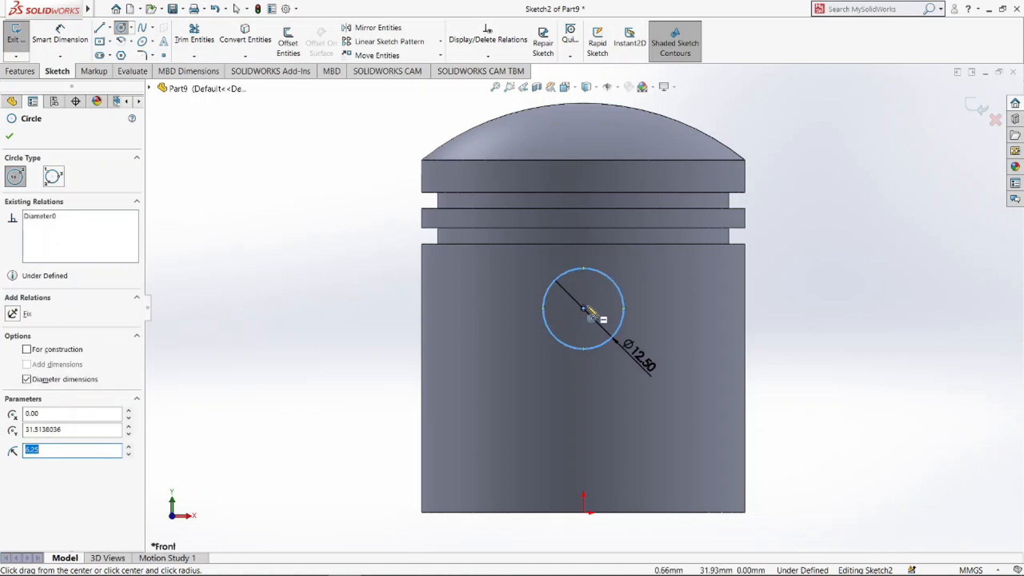
click(584, 309)
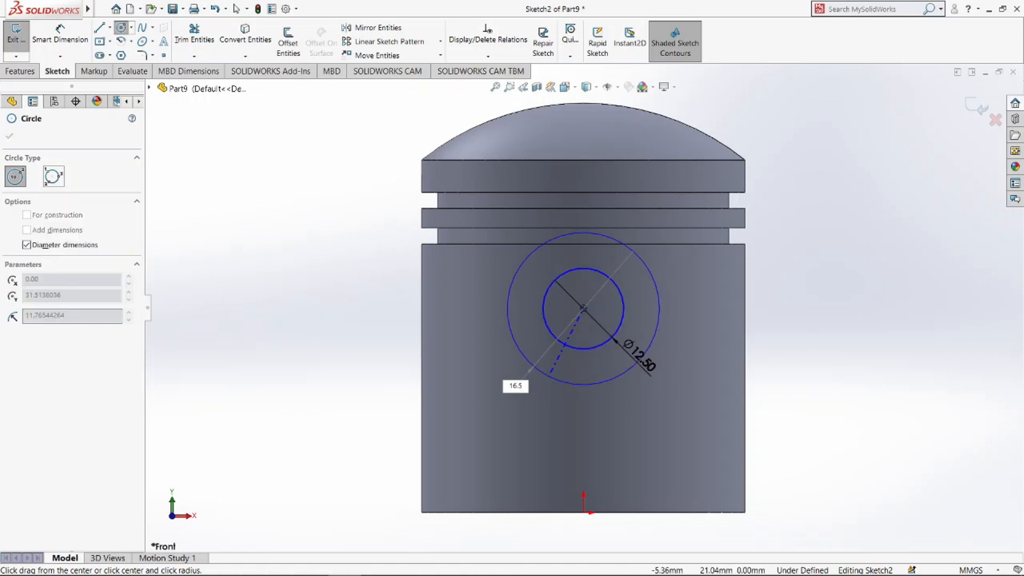
key(Return)
key(Escape)
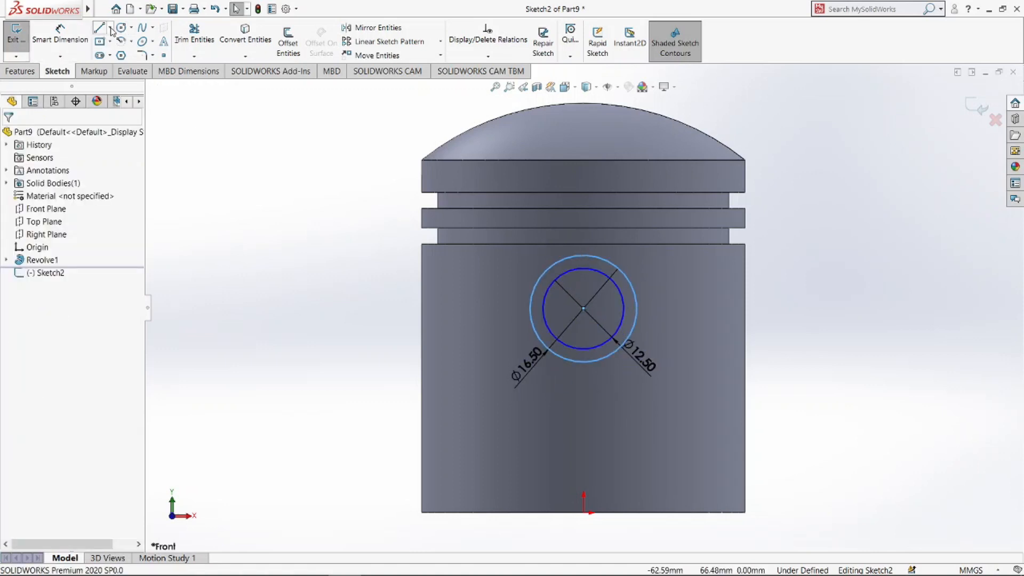
- Draw a vertical centerline from the origin up to the midpoint of the dome's top edge
click(109, 27)
click(131, 69)
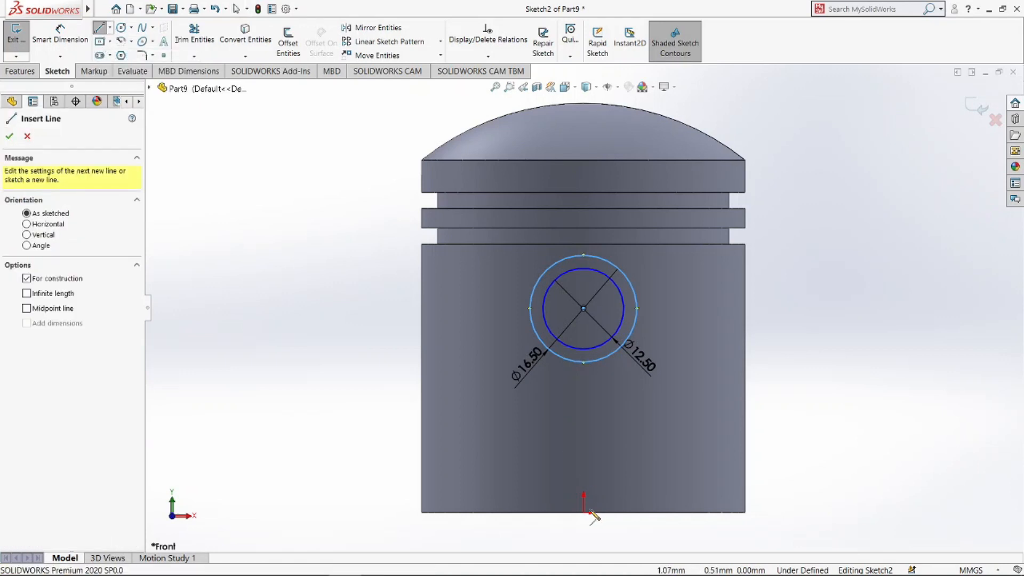
click(584, 512)
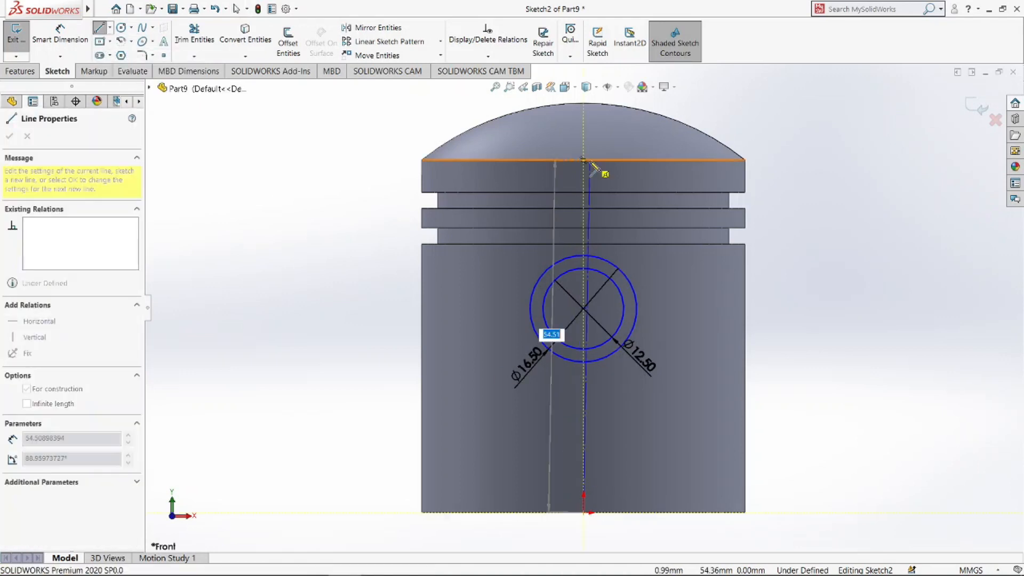
click(584, 104)
key(Escape)
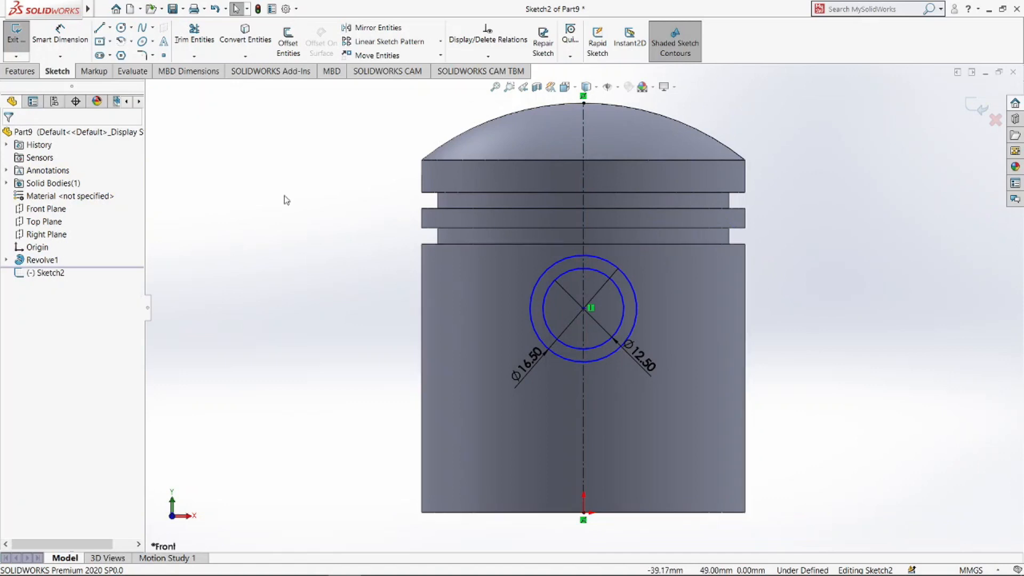
- Dimension the vertical distance from the dome's apex to the circles' center at 32 mm
click(60, 33)
click(584, 104)
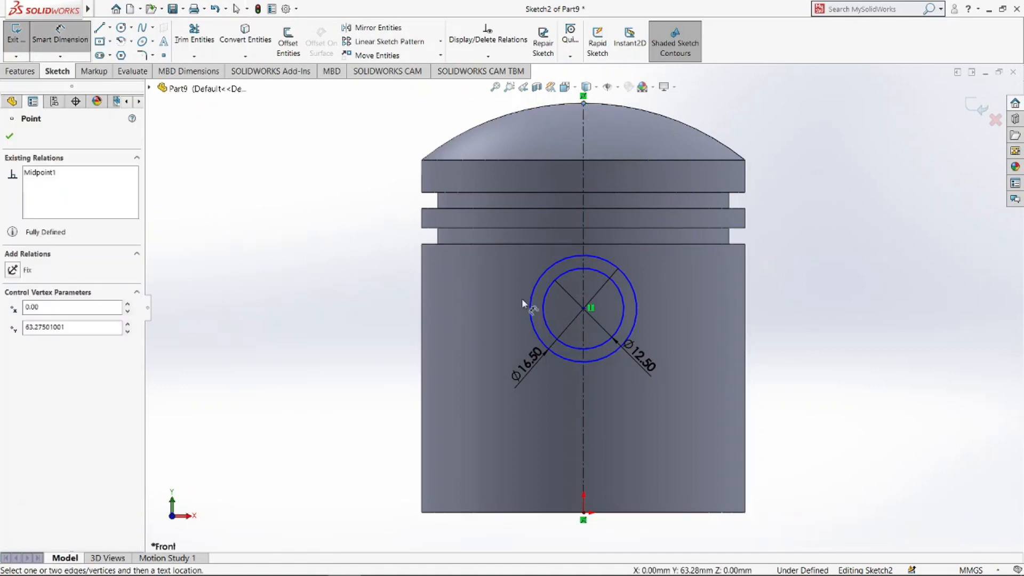
click(583, 310)
click(389, 291)
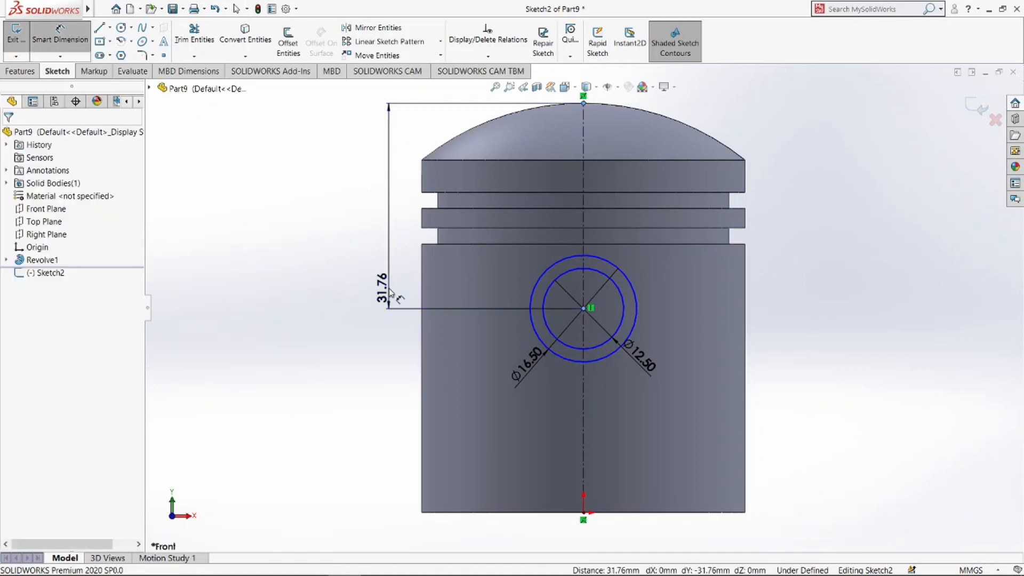
text(32)
key(Return)
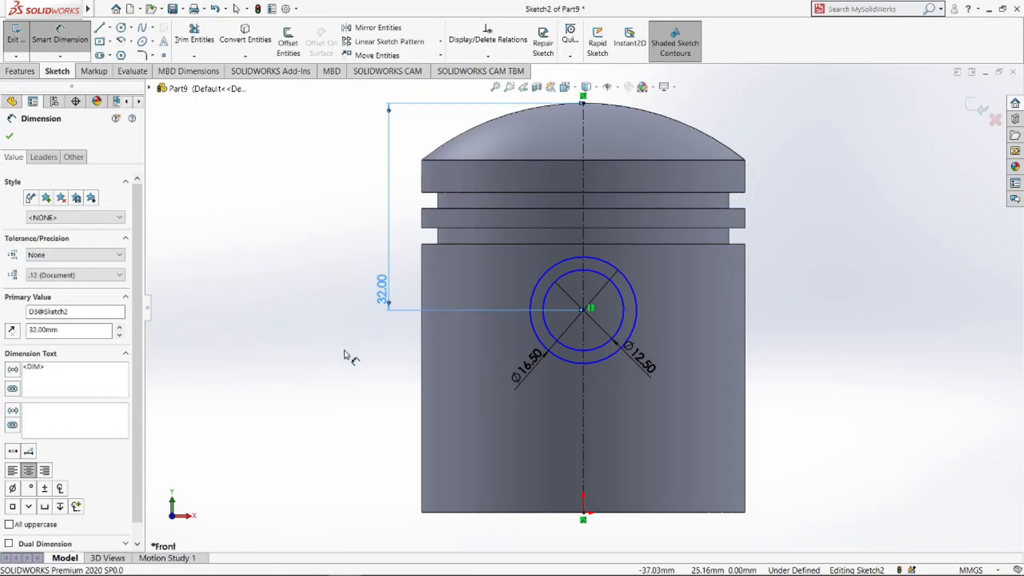
key(Escape)
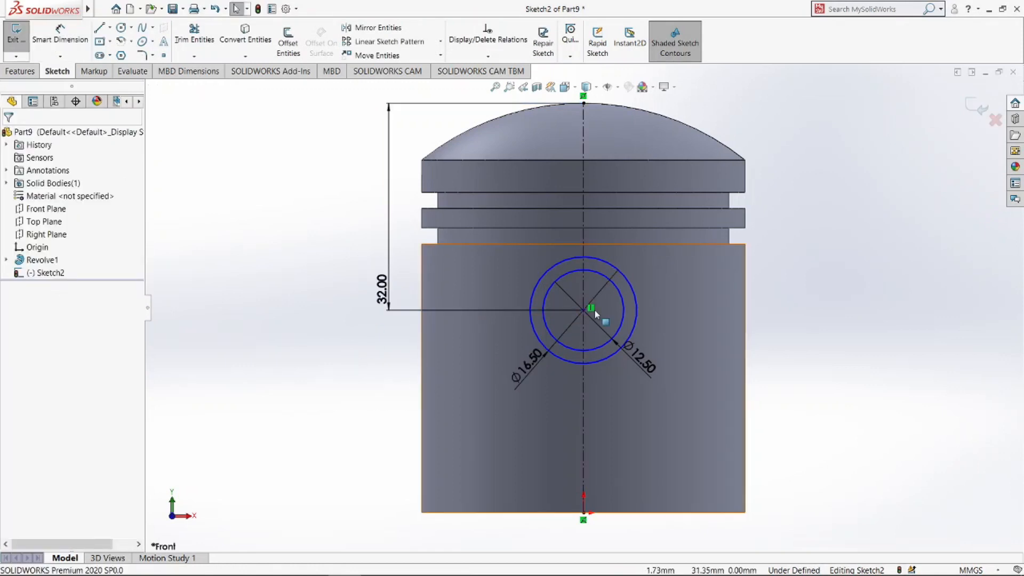
- Make the circles' center coincident with the vertical centerline
click(584, 308)
ctrl+click(583, 248)
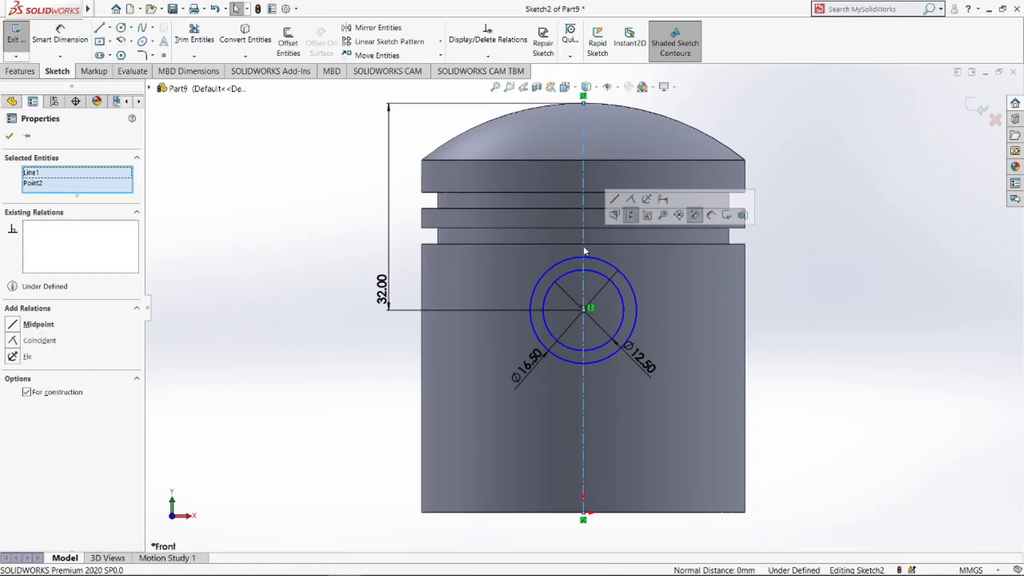
click(615, 200)
click(759, 343)
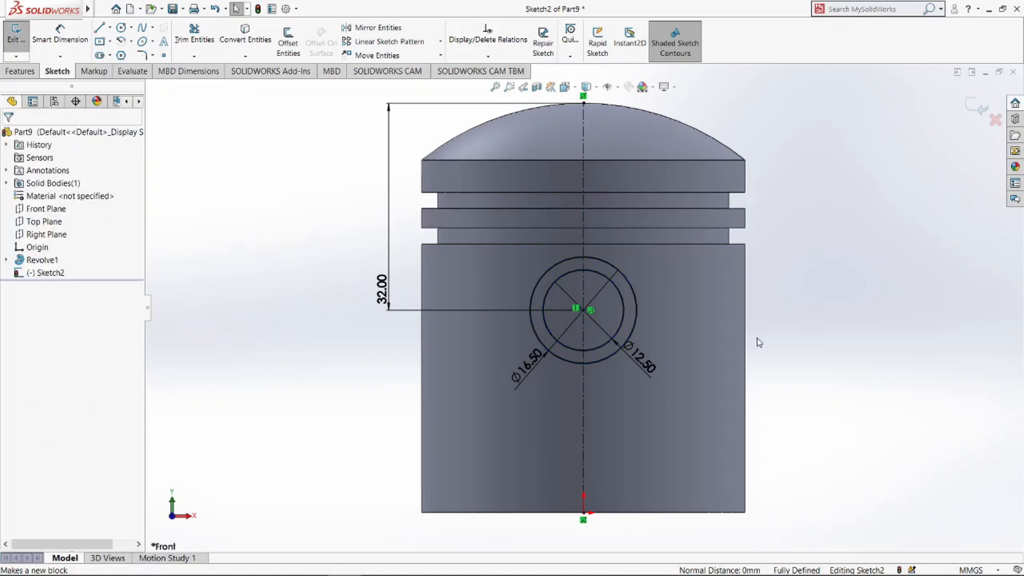
- Sketch a horizontal midpoint line about 25 mm long along the piston's bottom edge, centered on the origin
click(109, 27)
click(131, 66)
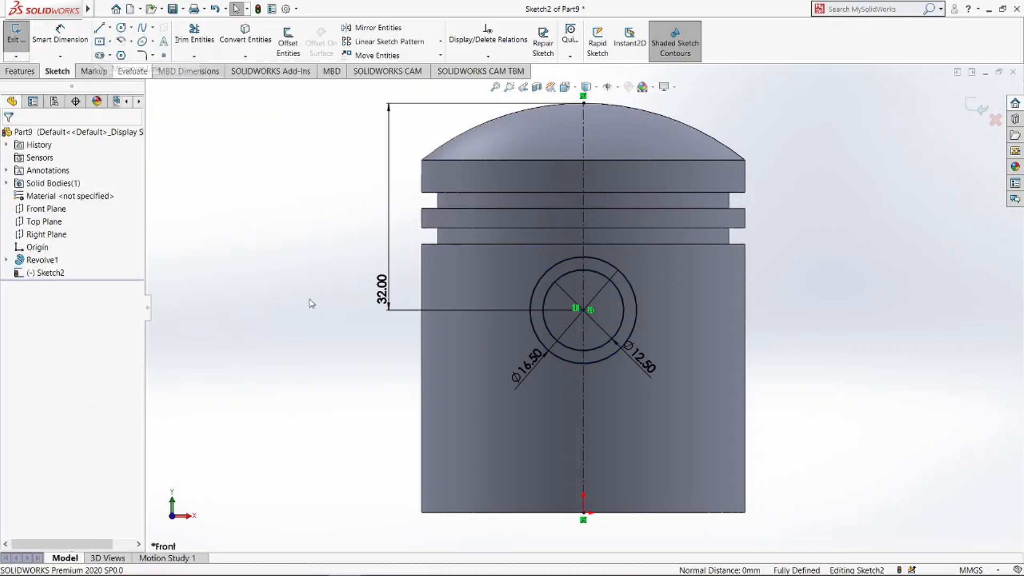
click(583, 514)
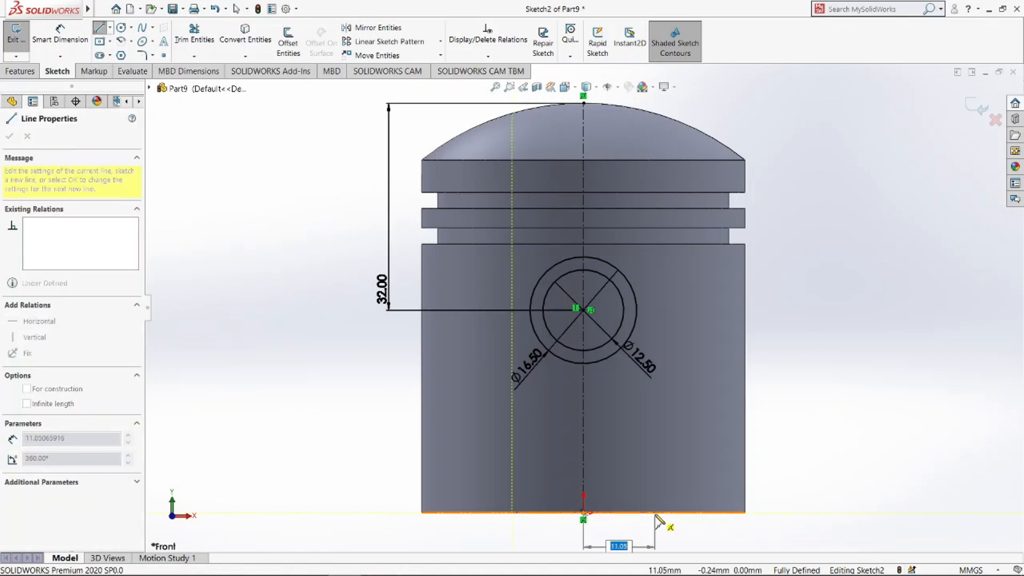
click(667, 513)
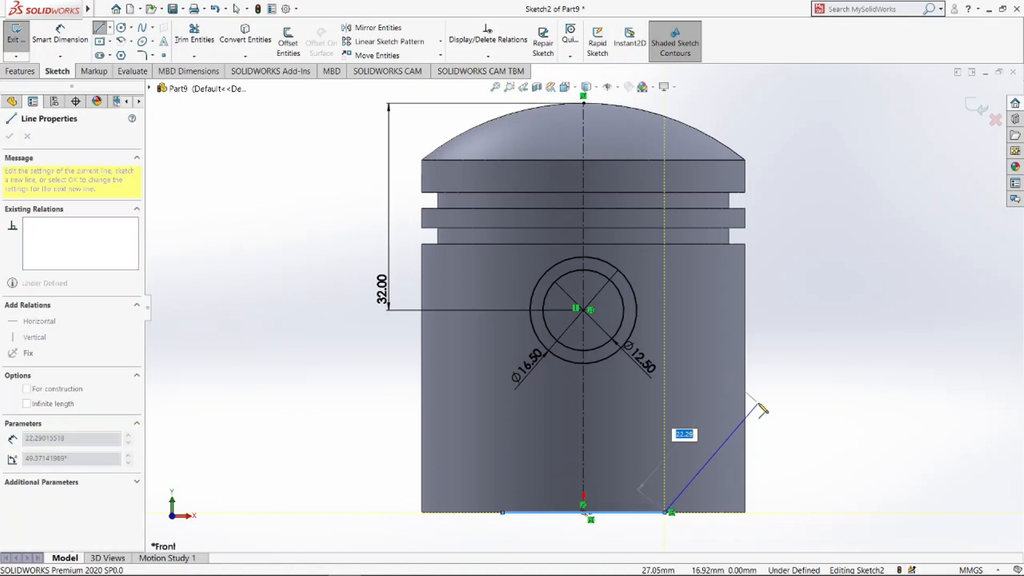
key(Escape)
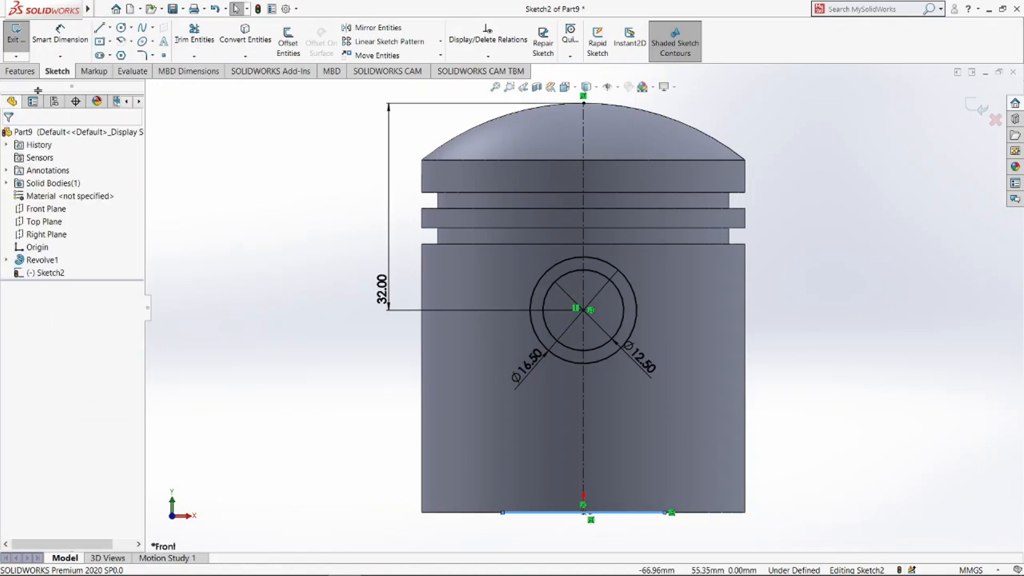
- Draw a centerpoint arc of about 16.7 mm radius over the base line, centered below the origin and joining the line's two endpoints
click(121, 42)
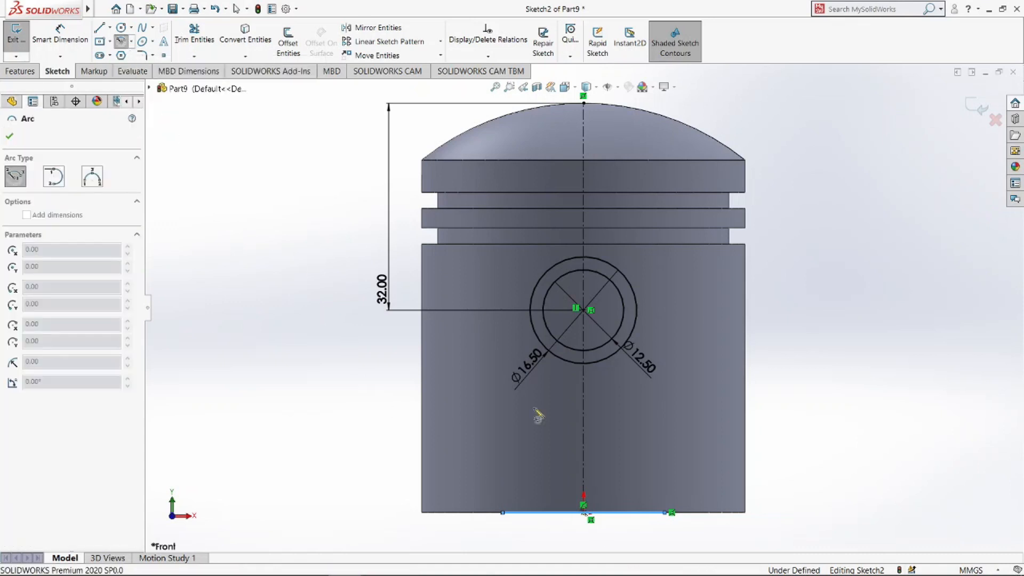
key(f)
click(583, 468)
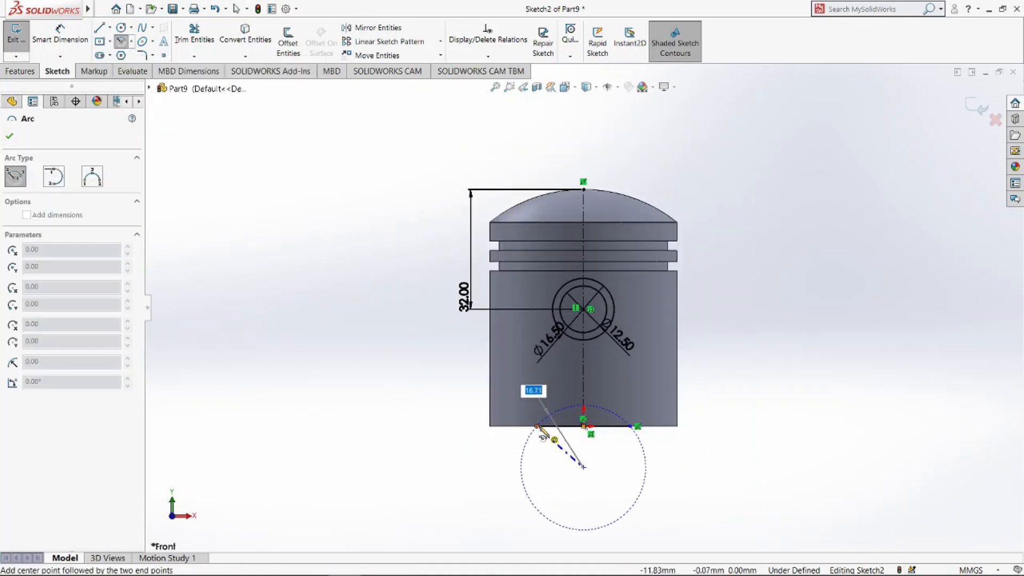
click(537, 427)
click(629, 426)
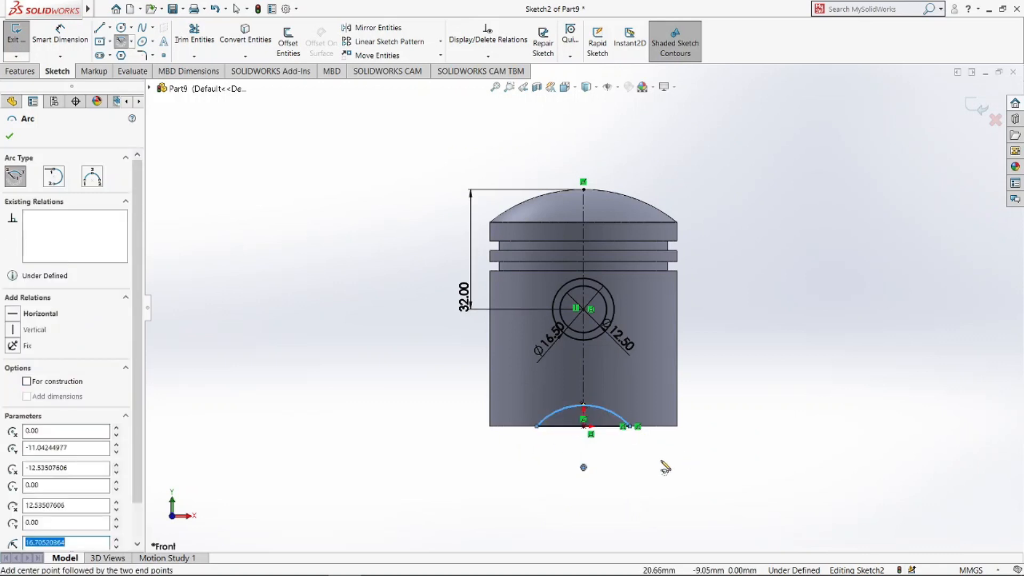
key(Escape)
- Dimension the base line under the arc at 38 mm
scroll(662, 468, down, 4)
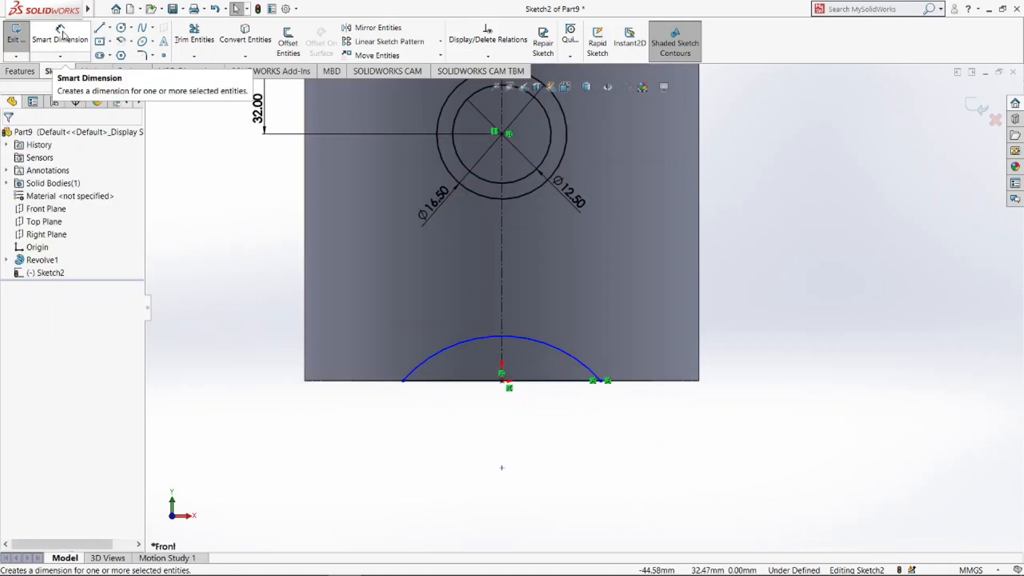
click(62, 34)
click(502, 384)
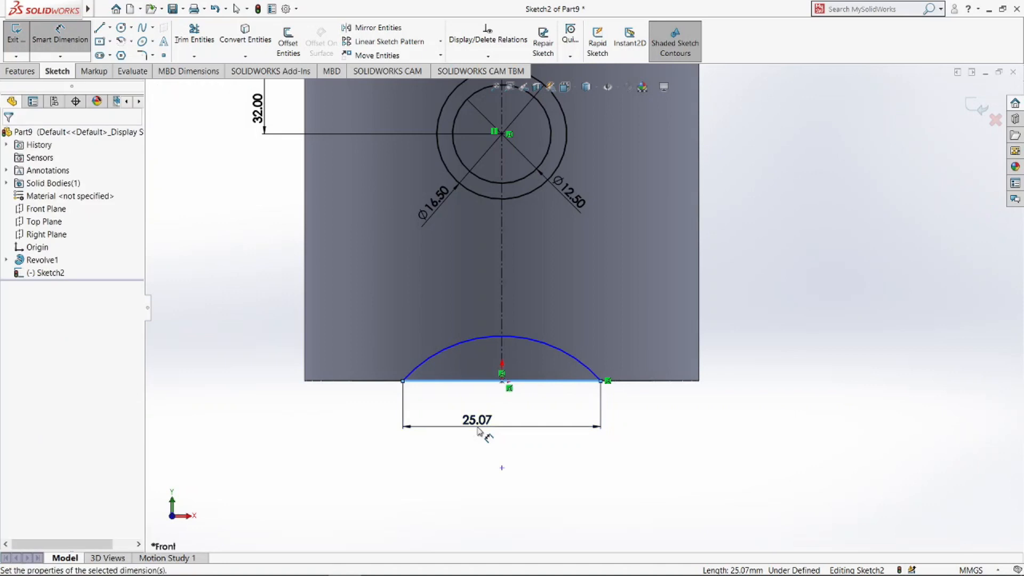
click(479, 431)
key(Return)
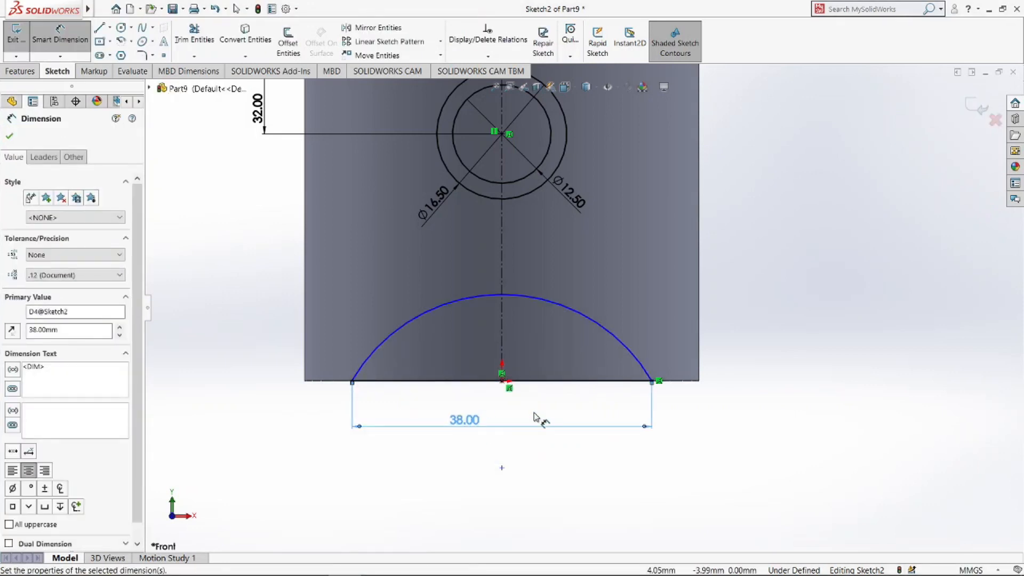
key(Escape)
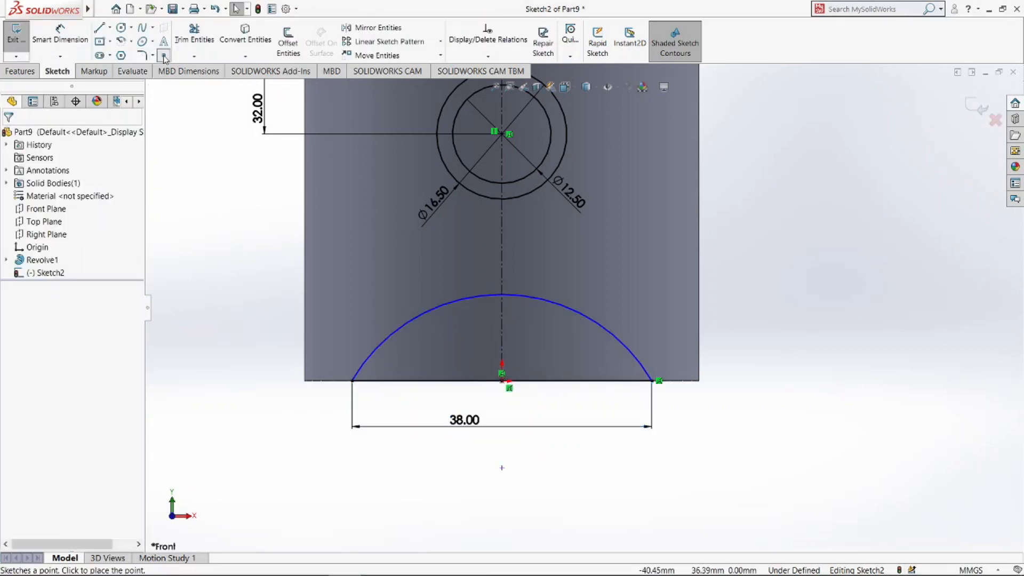
- Place a sketch point at the arc's midpoint and dimension its height above the base line at 10 mm
click(502, 295)
click(60, 34)
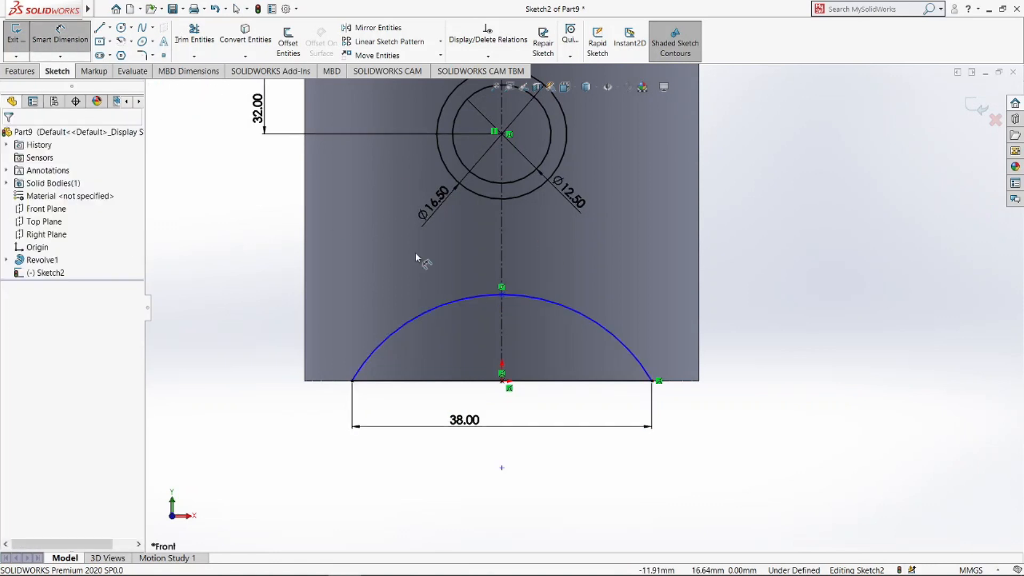
click(502, 295)
click(611, 381)
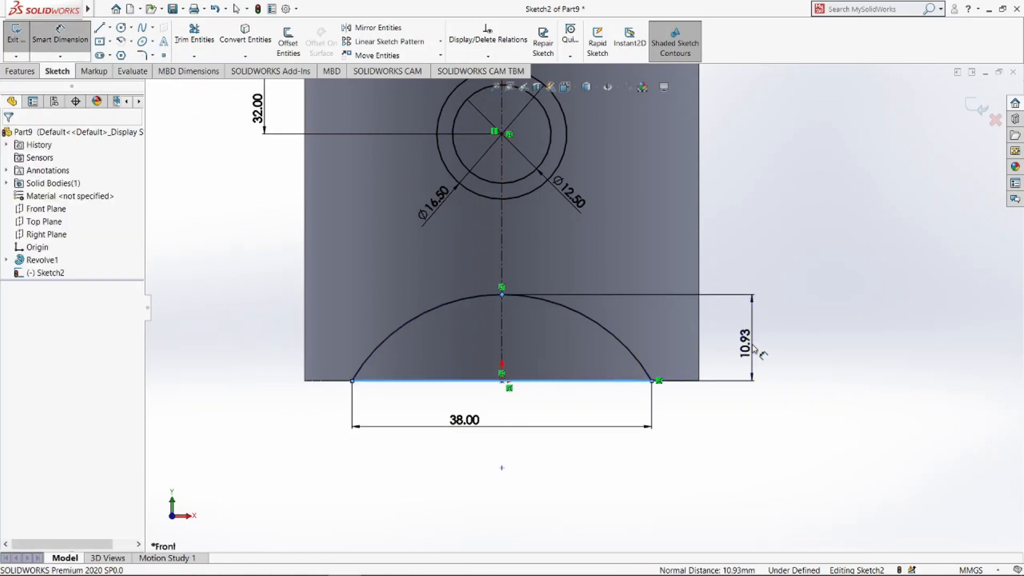
click(760, 347)
text(10)
key(Return)
key(Escape)
key(f)
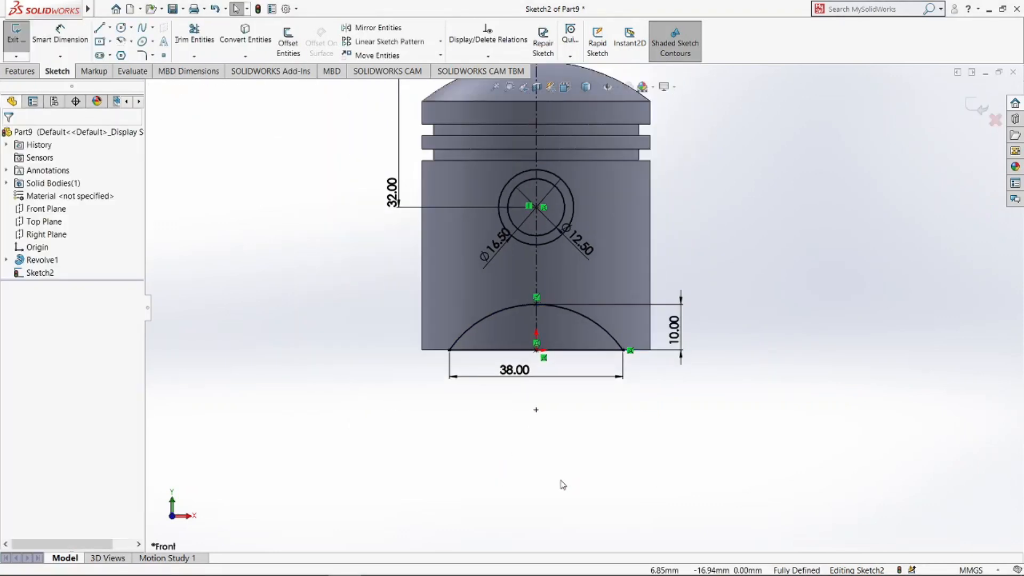
- Start an Extruded Cut from the sketch plane with the end condition Through All - Both
click(19, 73)
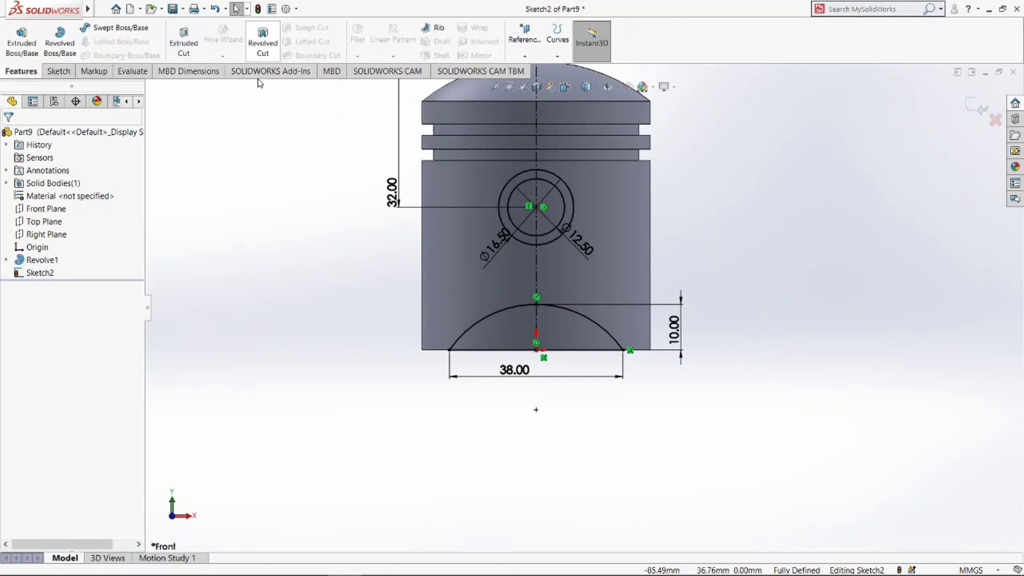
click(184, 42)
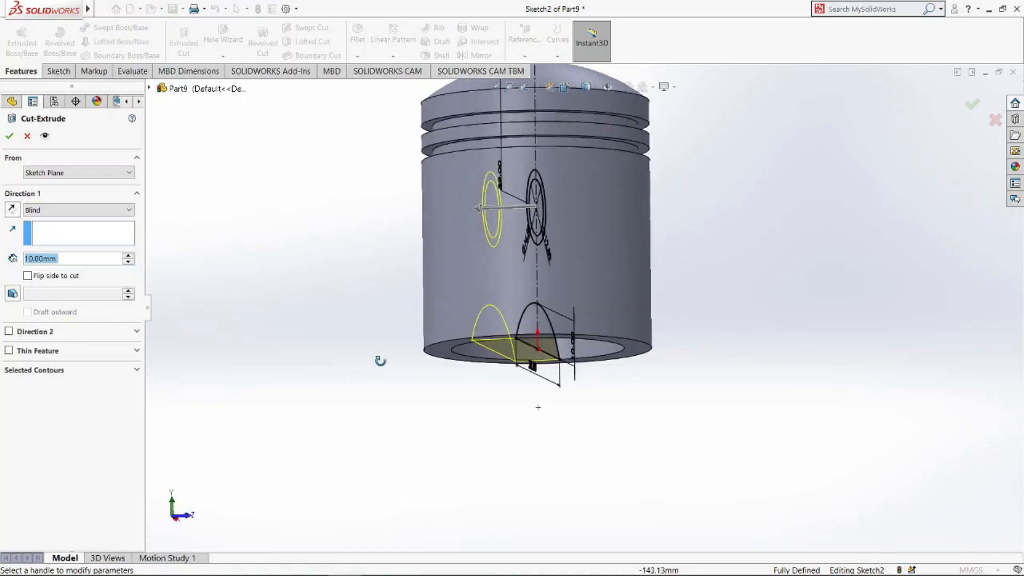
click(98, 172)
click(44, 184)
click(75, 209)
click(62, 236)
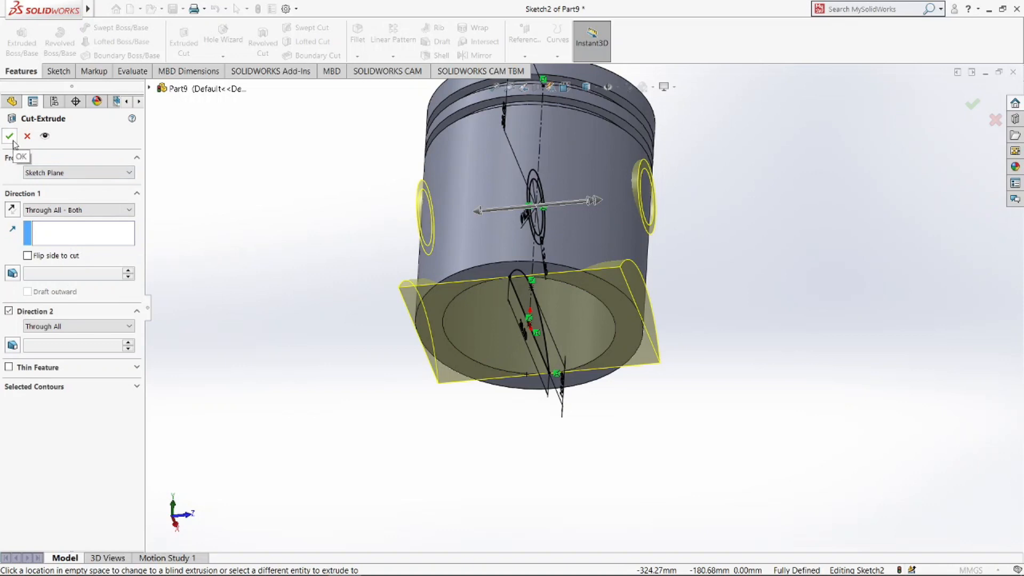
- Limit the cut to both halves of the 12.5 mm circle and both halves of the bottom arc segment, and complete it
click(46, 387)
middle_drag(503, 209, 636, 206)
click(594, 210)
mouse_move(534, 320)
middle_down()
mouse_move(550, 312)
mouse_move(520, 304)
middle_up()
click(528, 301)
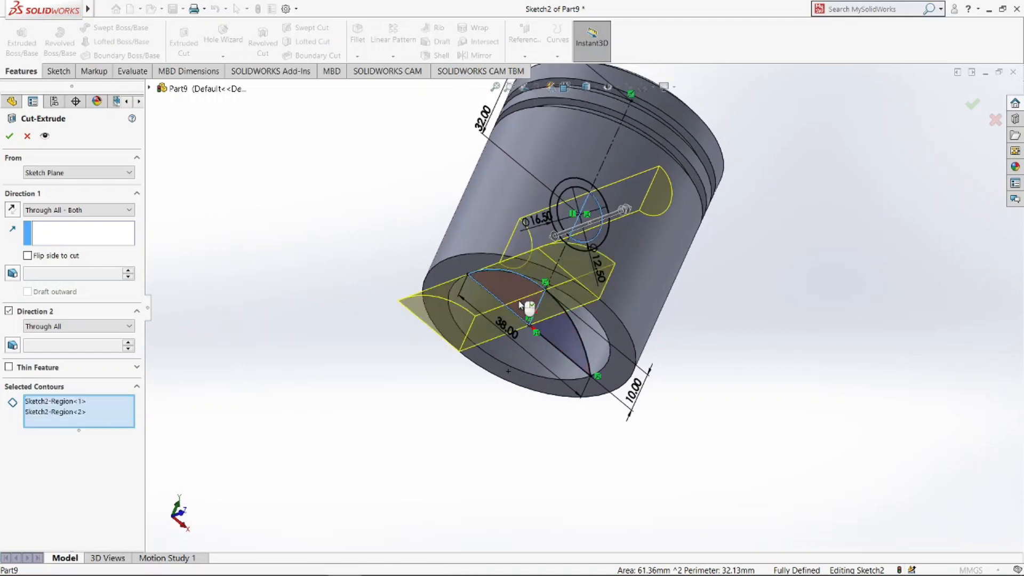
click(576, 335)
click(568, 224)
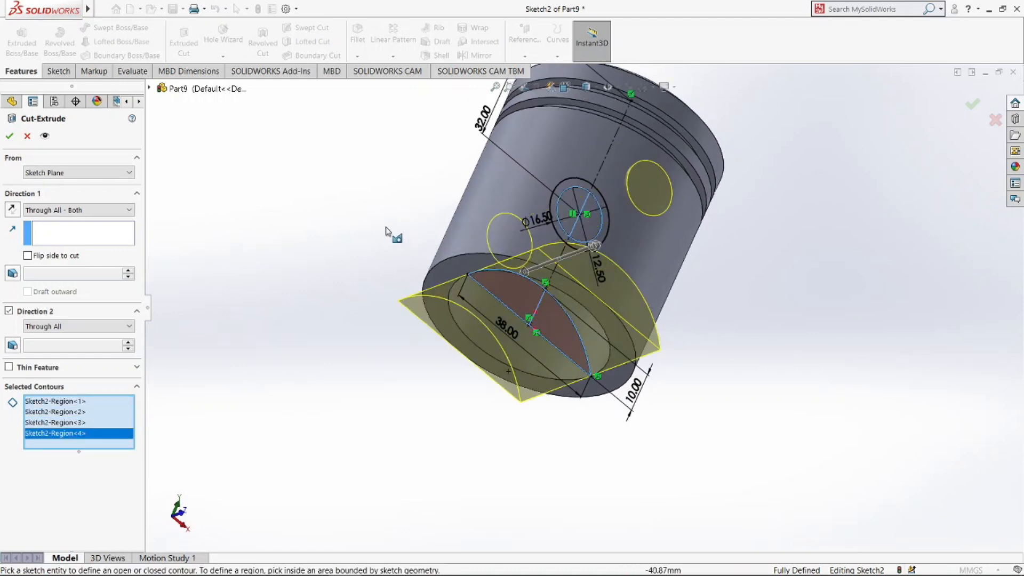
click(10, 136)
middle_drag(273, 258, 256, 269)
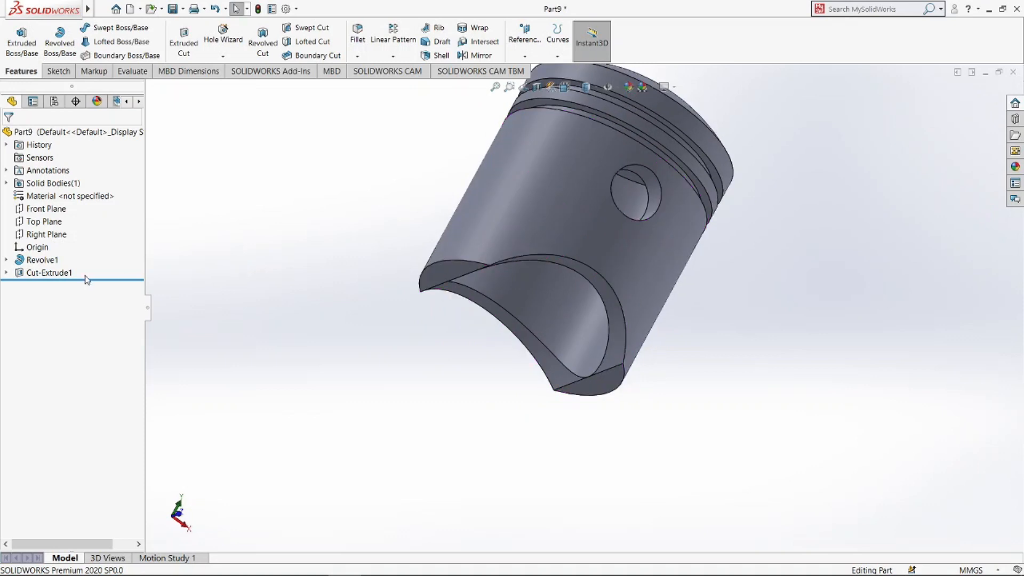
- Show the sketch under the cut and start an Extruded Boss from that same sketch
click(6, 273)
click(51, 286)
click(75, 271)
middle_drag(240, 310, 247, 236)
click(20, 39)
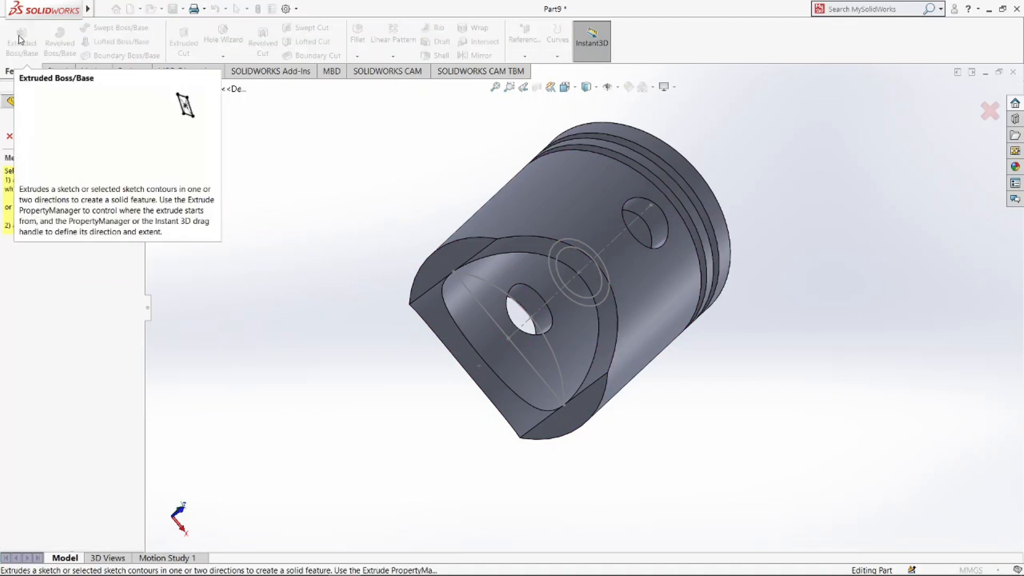
click(578, 279)
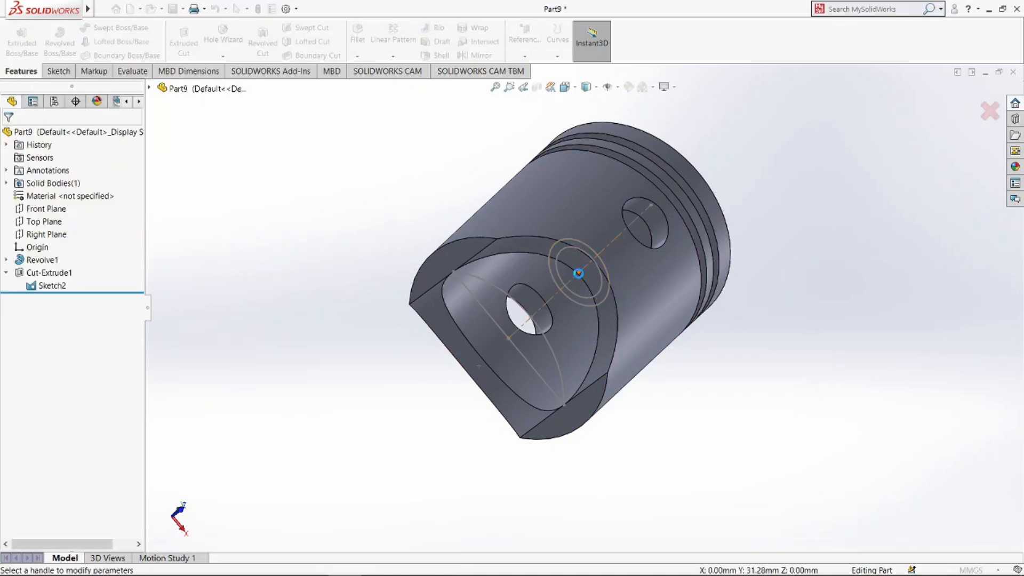
- Limit the boss to the regions enclosed by the two concentric pin circles of the sketch
click(39, 370)
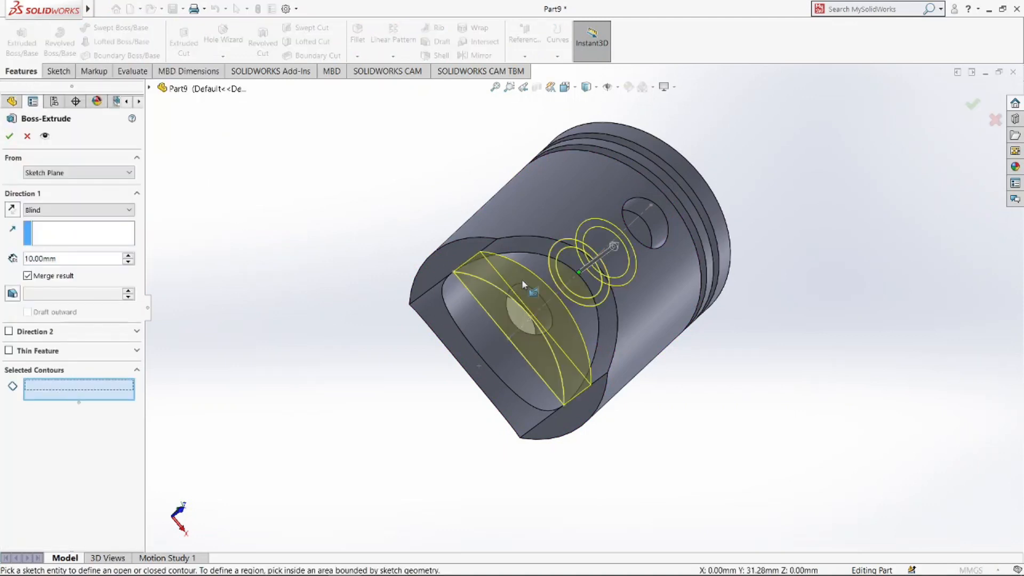
click(575, 297)
scroll(587, 312, down, 5)
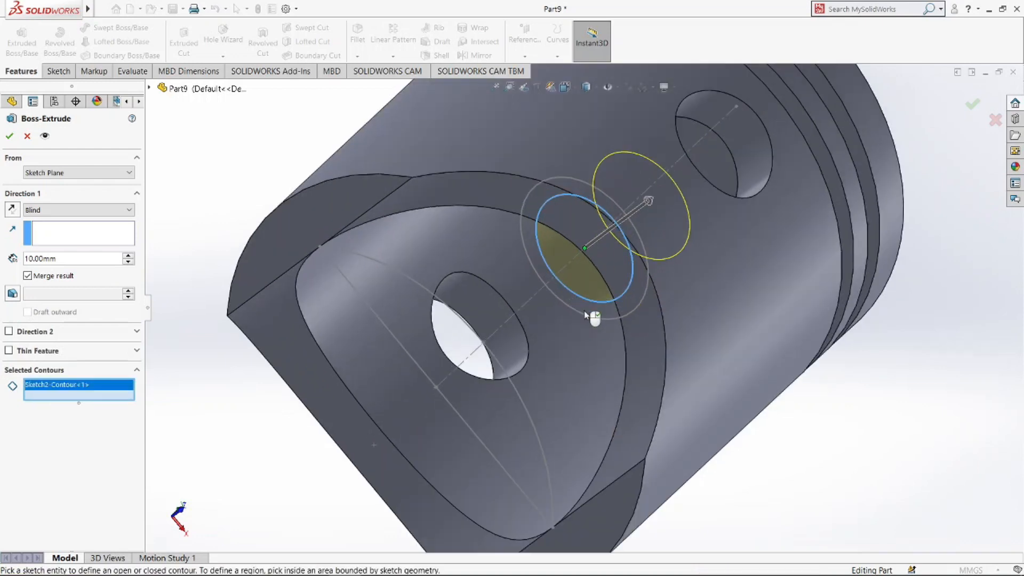
click(593, 314)
click(542, 275)
mouse_move(445, 322)
middle_down()
mouse_move(557, 294)
mouse_move(547, 304)
middle_up()
click(381, 347)
click(393, 358)
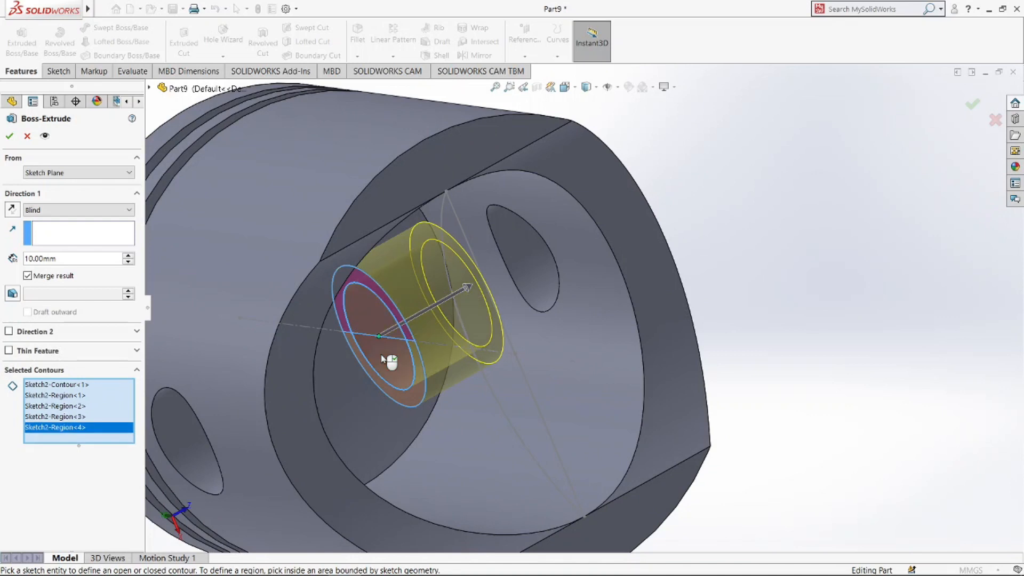
mouse_move(483, 368)
middle_down()
mouse_move(487, 333)
mouse_move(555, 320)
middle_up()
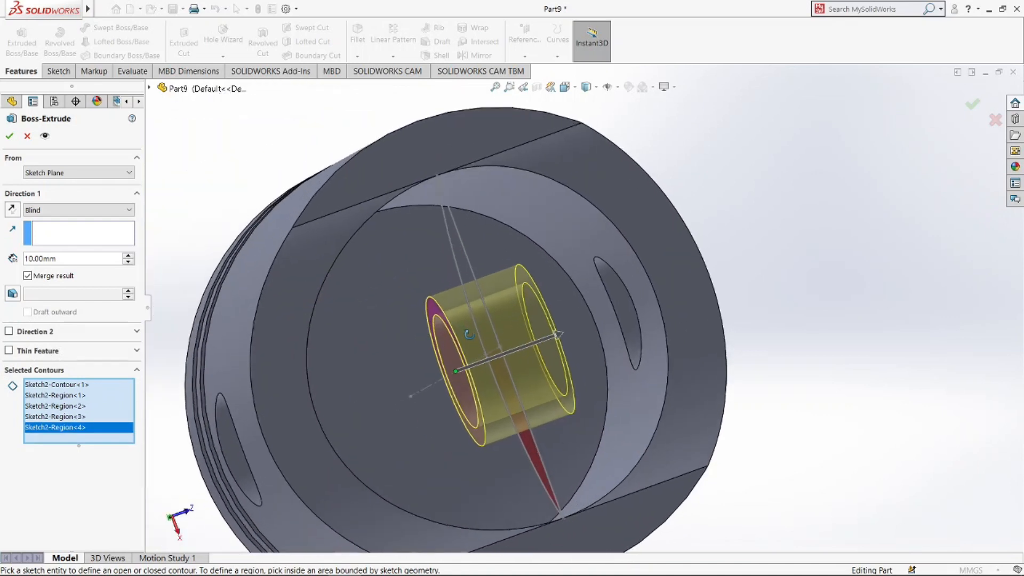
- Set the boss's end condition to Up To Next and its start condition to a 6 mm Offset
click(85, 210)
click(74, 240)
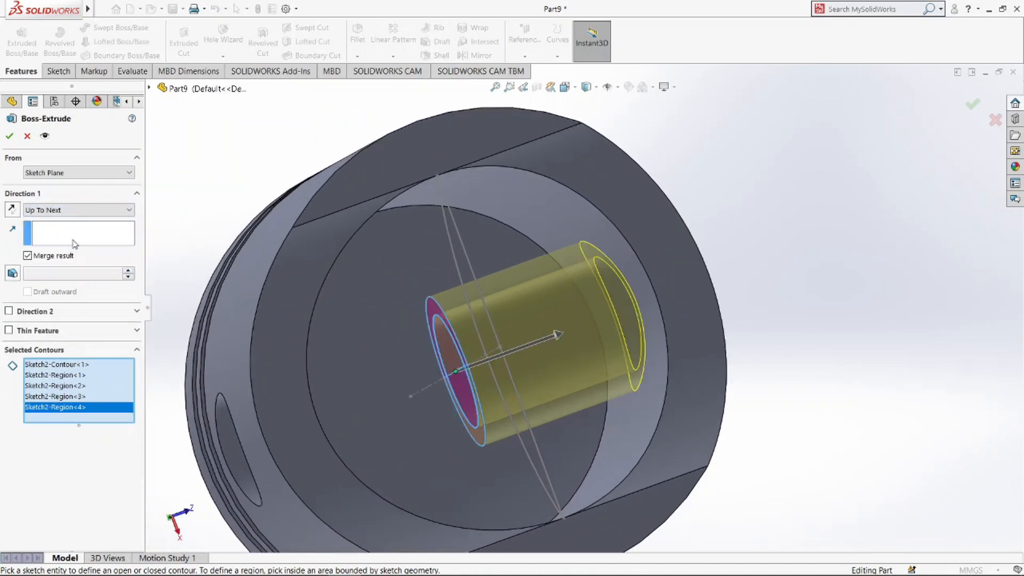
click(75, 172)
click(70, 212)
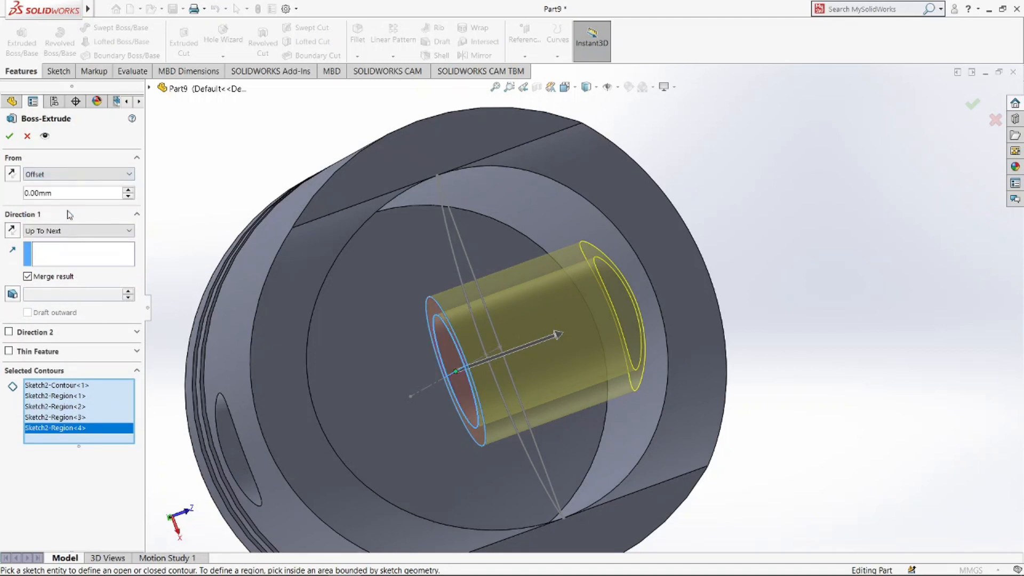
text(6)
key(Return)
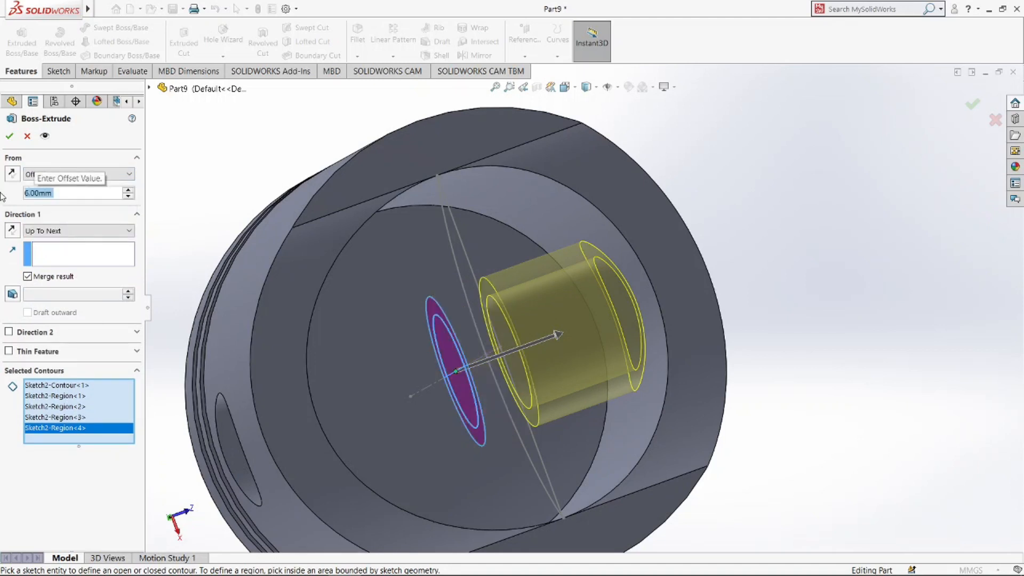
- Change the boss's start offset to 10 mm and complete the extrusion
scroll(262, 197, up, 1)
middle_drag(265, 199, 345, 278)
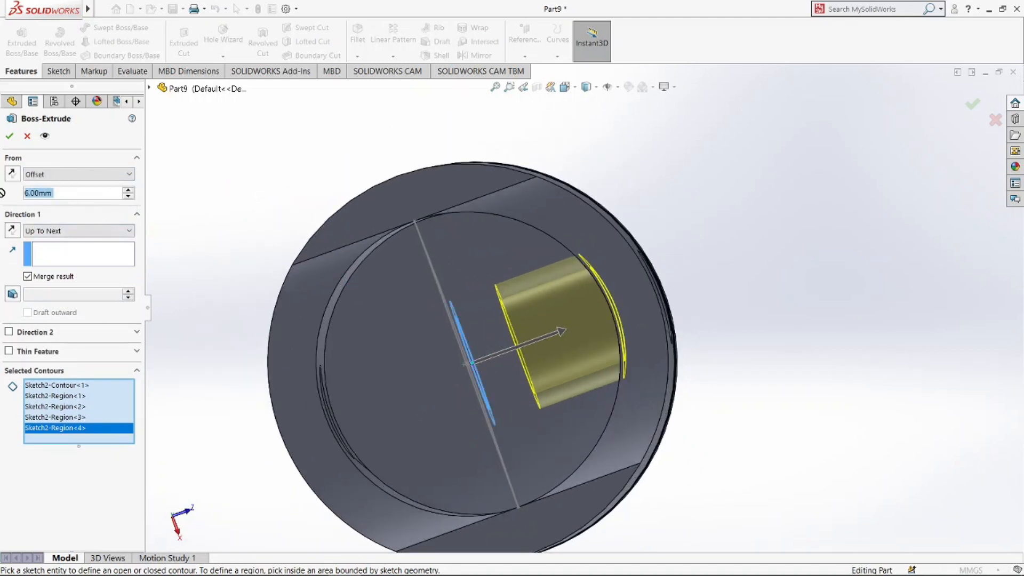
text(10)
key(Return)
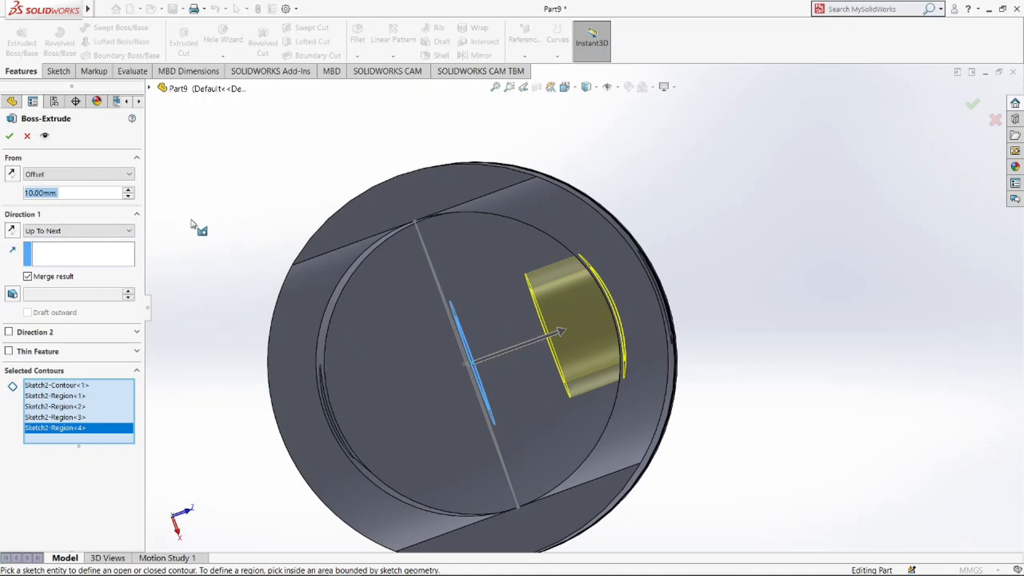
key(Return)
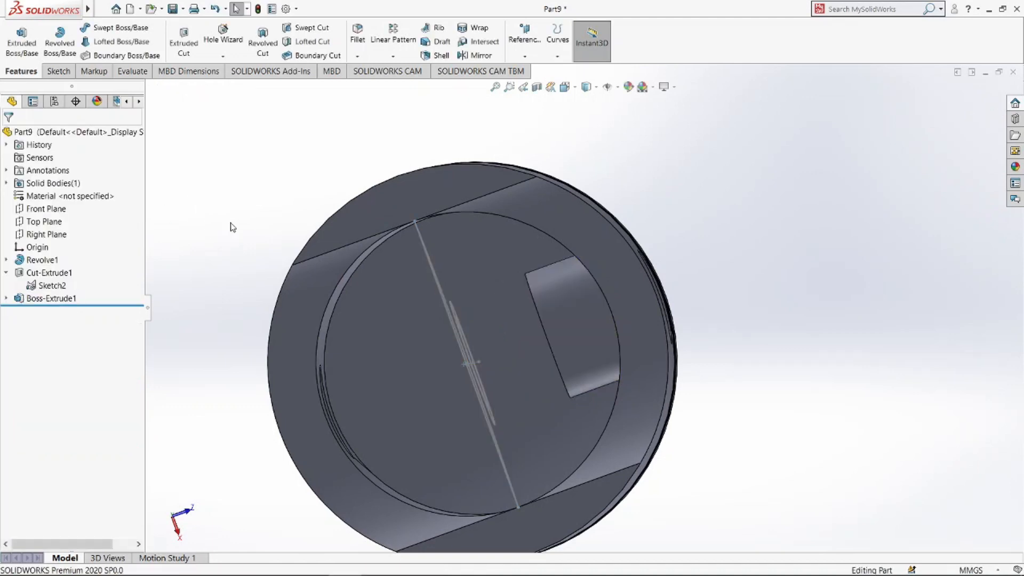
- Mirror the pin boss about the Front Plane, and hide the sketch shared by the cut and the boss
click(476, 55)
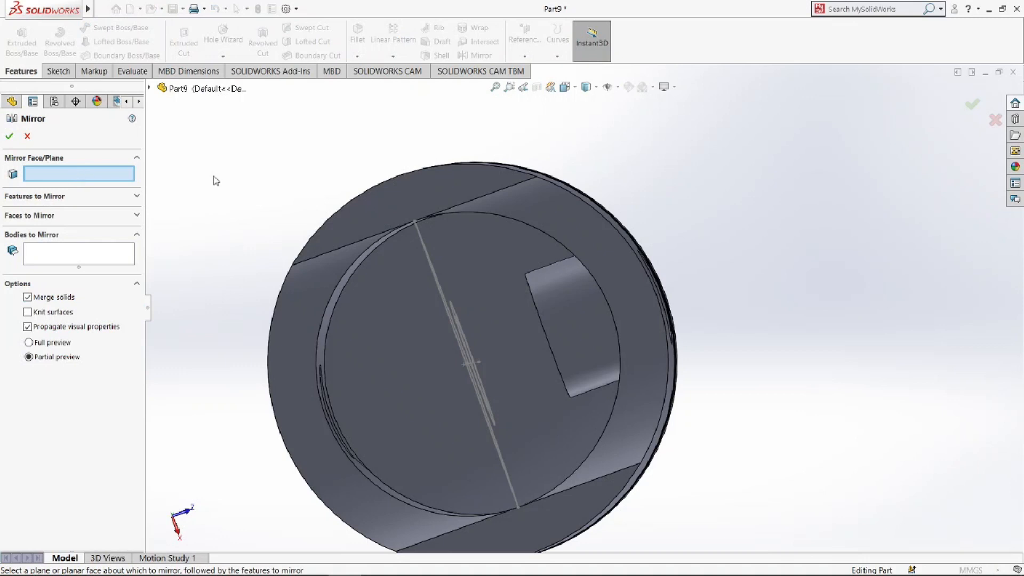
click(149, 88)
middle_drag(313, 130, 255, 163)
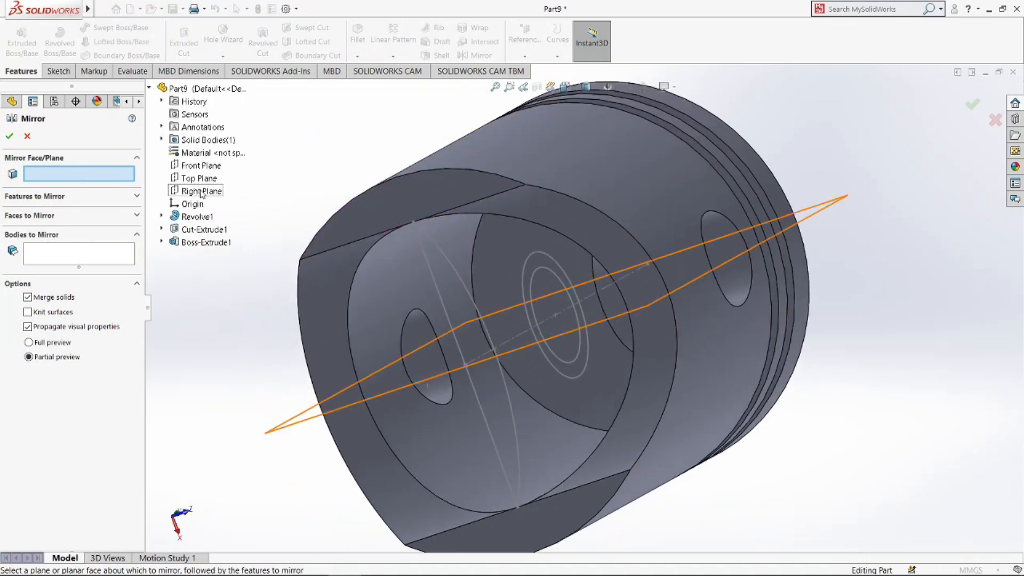
click(201, 165)
middle_drag(278, 256, 277, 294)
click(68, 198)
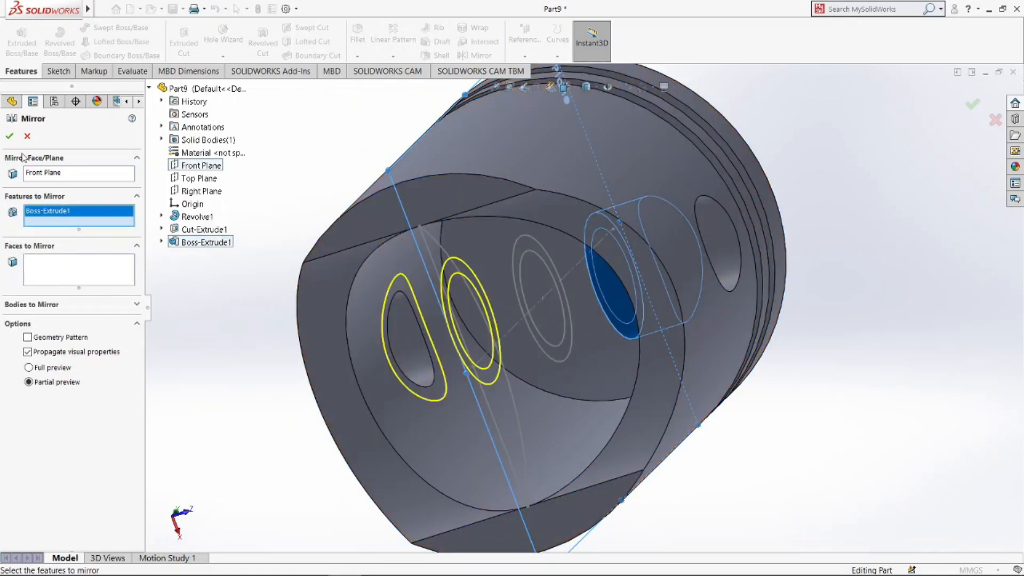
click(10, 136)
click(43, 287)
click(54, 271)
- Chamfer the outer edges of both pin holes by 1 mm at 45 degrees
scroll(240, 333, up, 5)
mouse_move(242, 332)
middle_down()
mouse_move(221, 370)
mouse_move(251, 363)
mouse_move(151, 267)
mouse_move(256, 317)
middle_up()
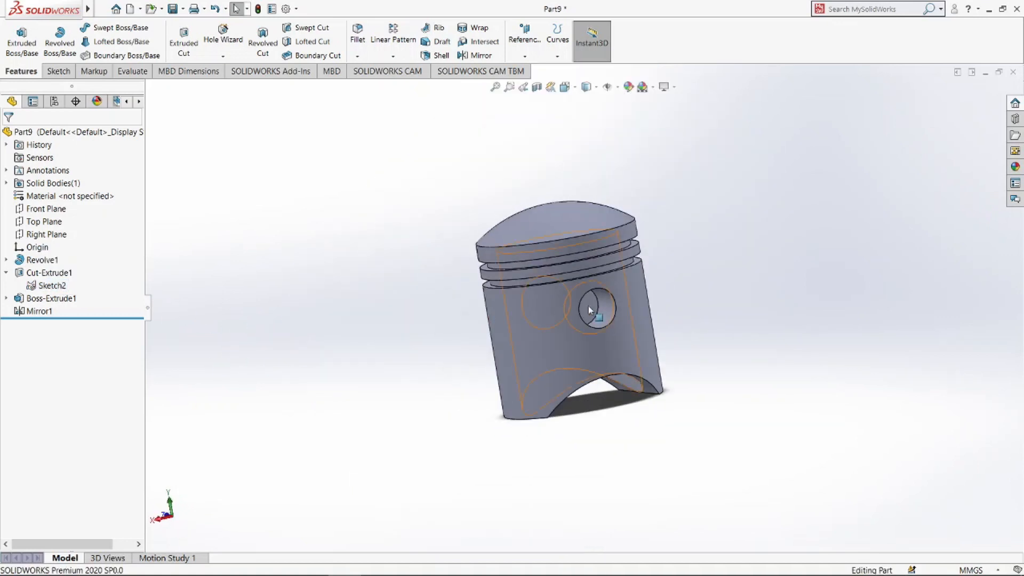
scroll(589, 309, down, 3)
click(357, 56)
click(372, 85)
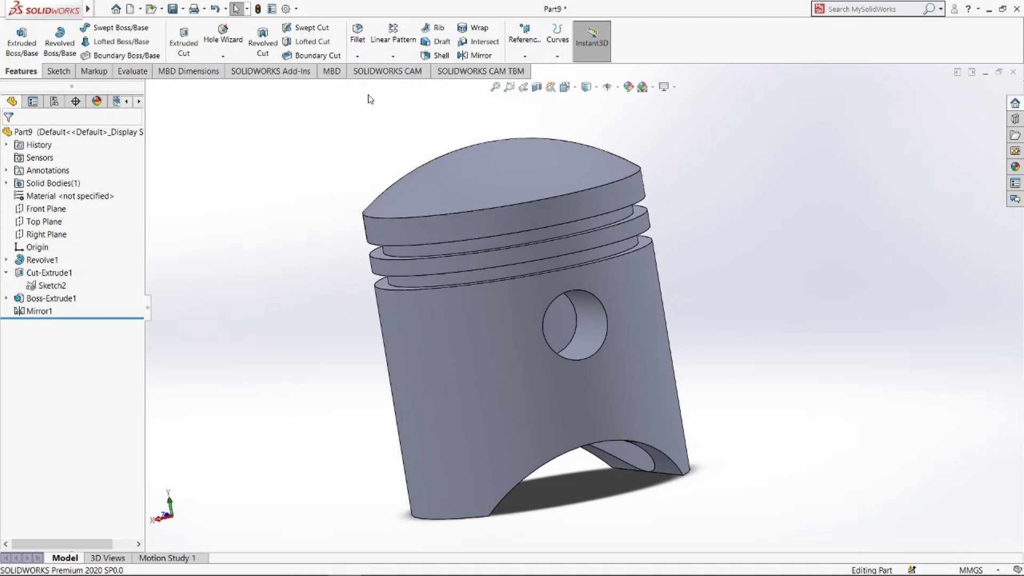
click(588, 360)
middle_drag(589, 359, 392, 369)
click(409, 349)
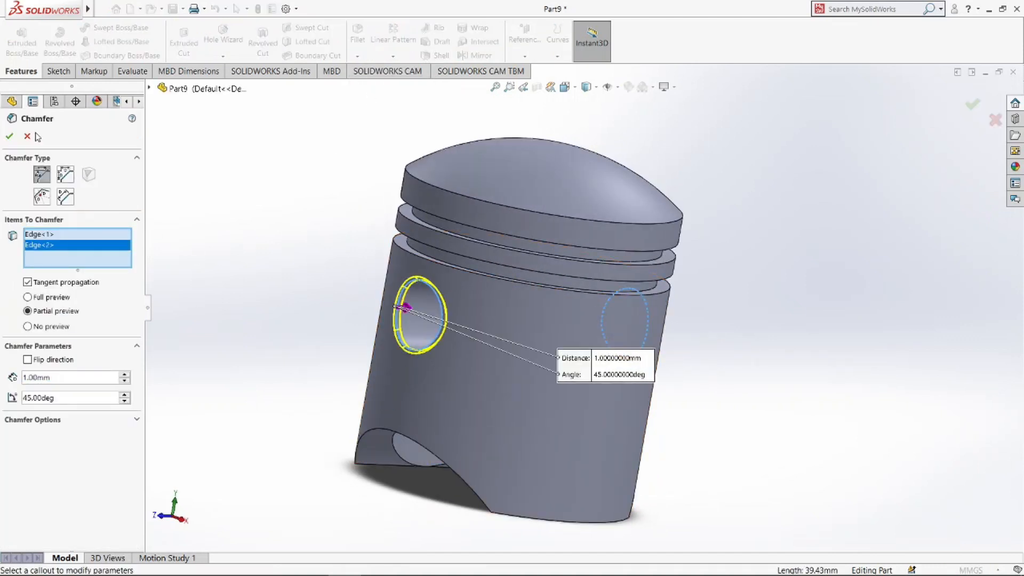
key(Return)
- Save the piston part in the Engine_assembly folder
middle_drag(260, 234, 601, 384)
key(ctrl+s)
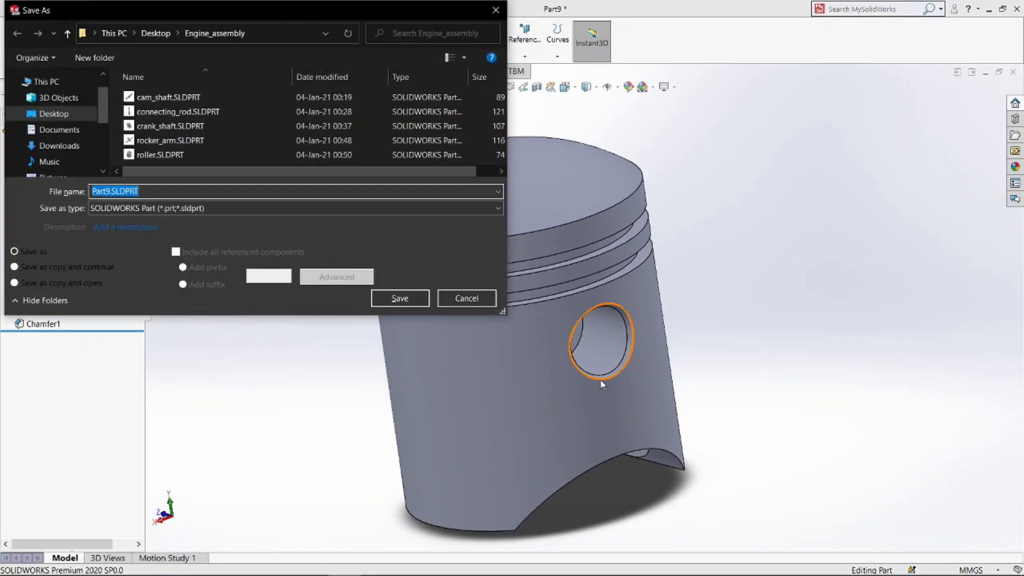
key(Return)
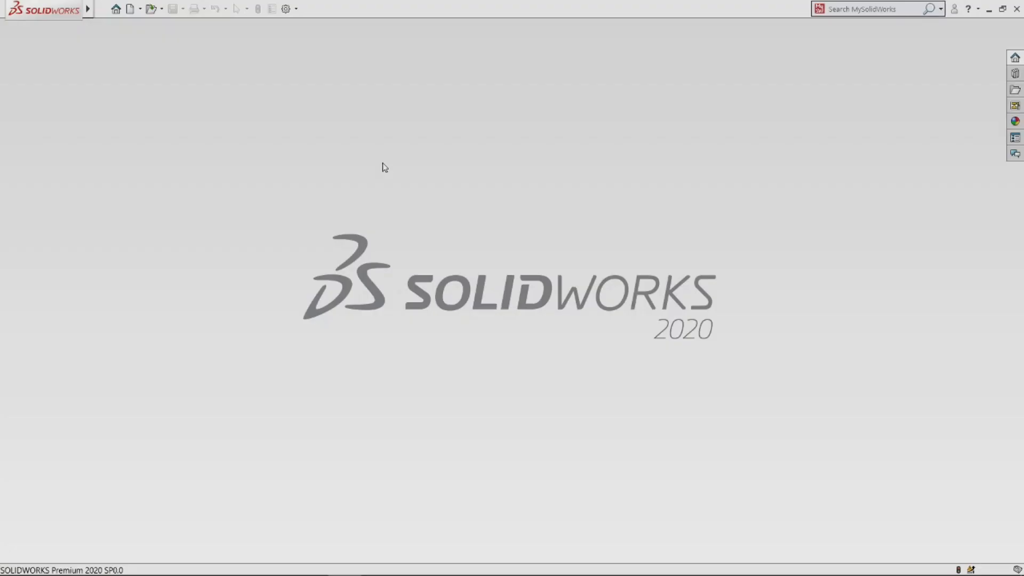
- Create a new part and start a sketch on the Front Plane
key(ctrl+n)
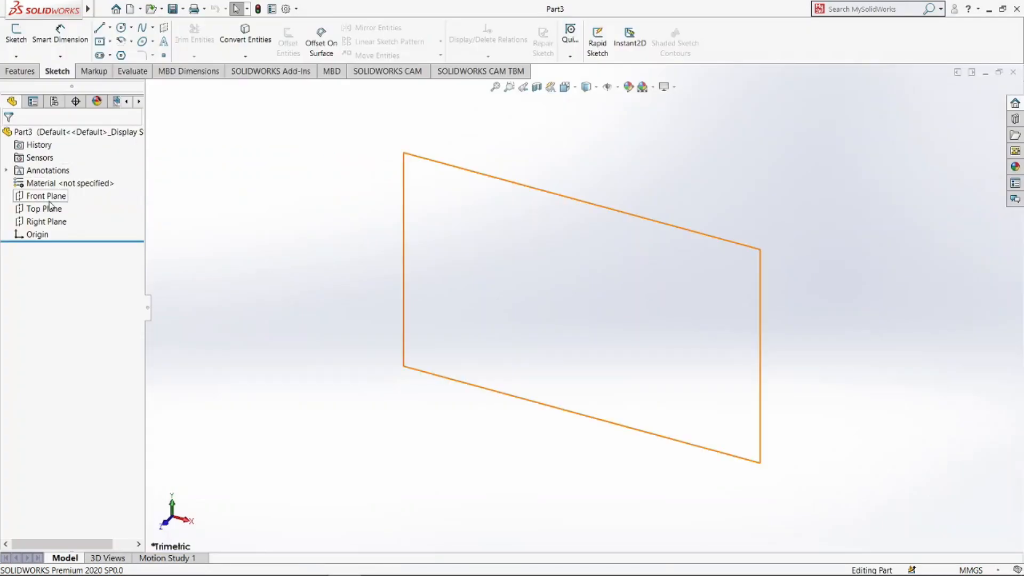
click(53, 197)
click(58, 184)
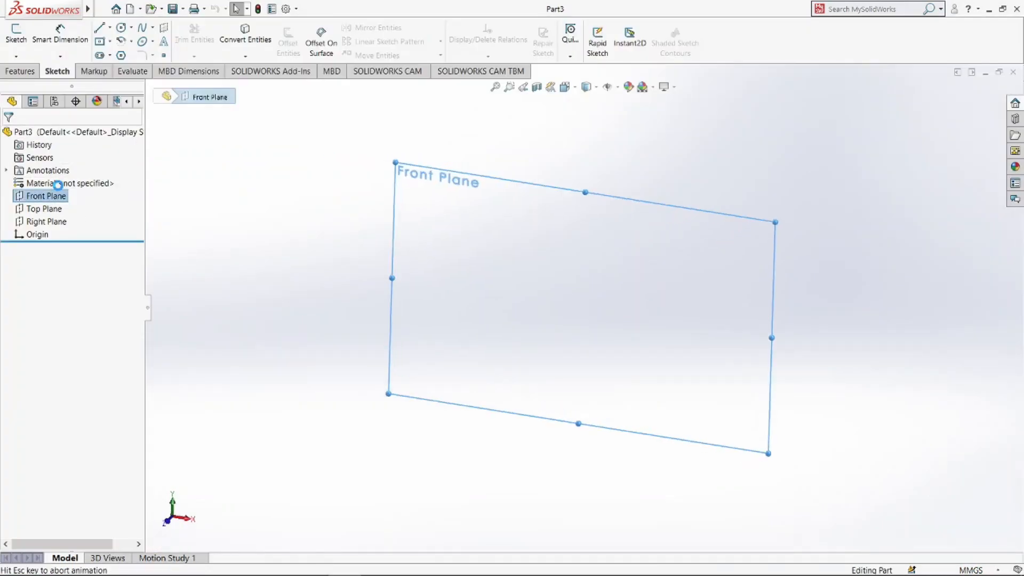
click(294, 408)
- Draw two concentric circles centred on the origin with diameters of 32 mm and 42 mm
click(122, 28)
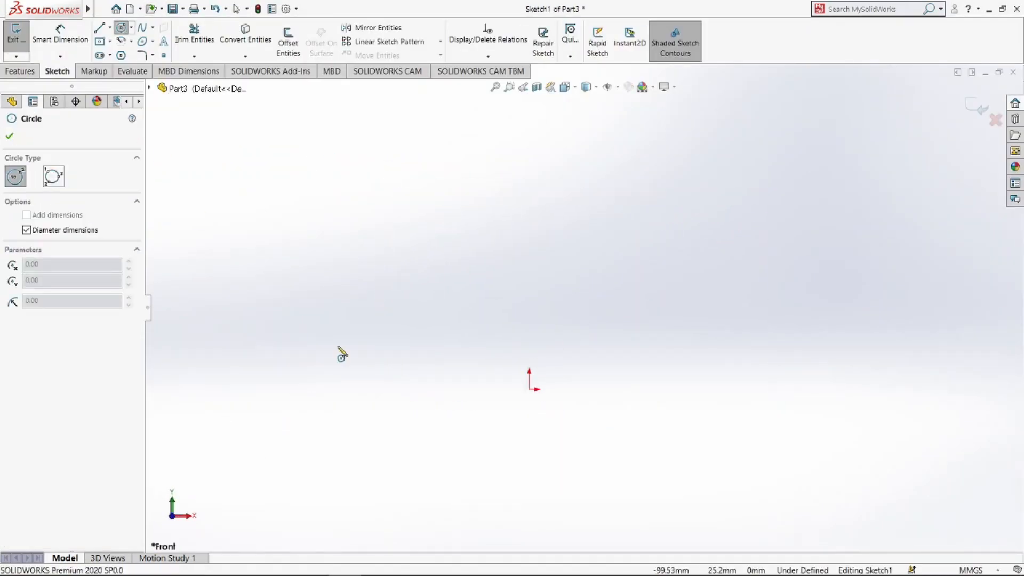
click(529, 390)
key(Return)
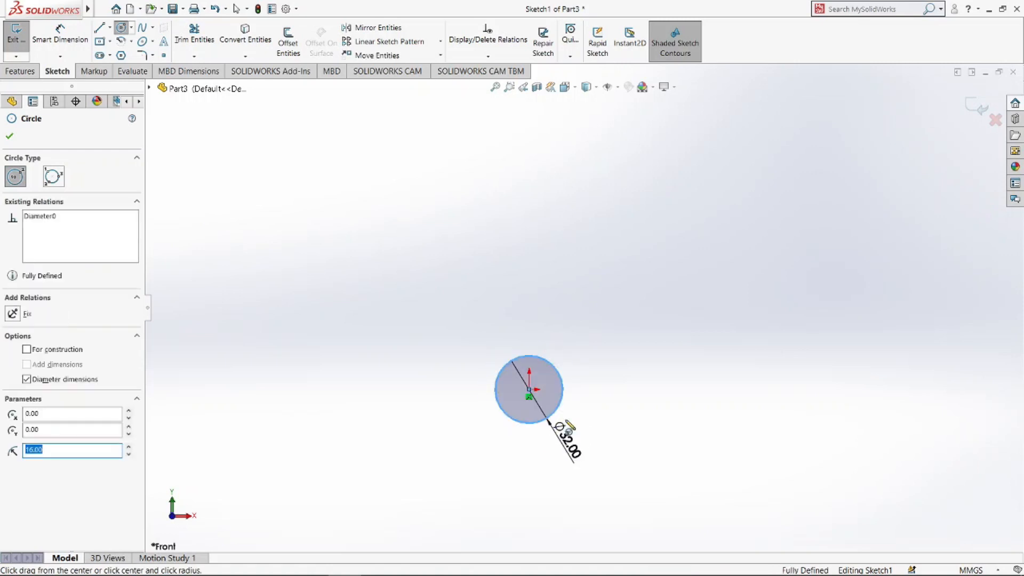
click(529, 389)
text(42)
key(Return)
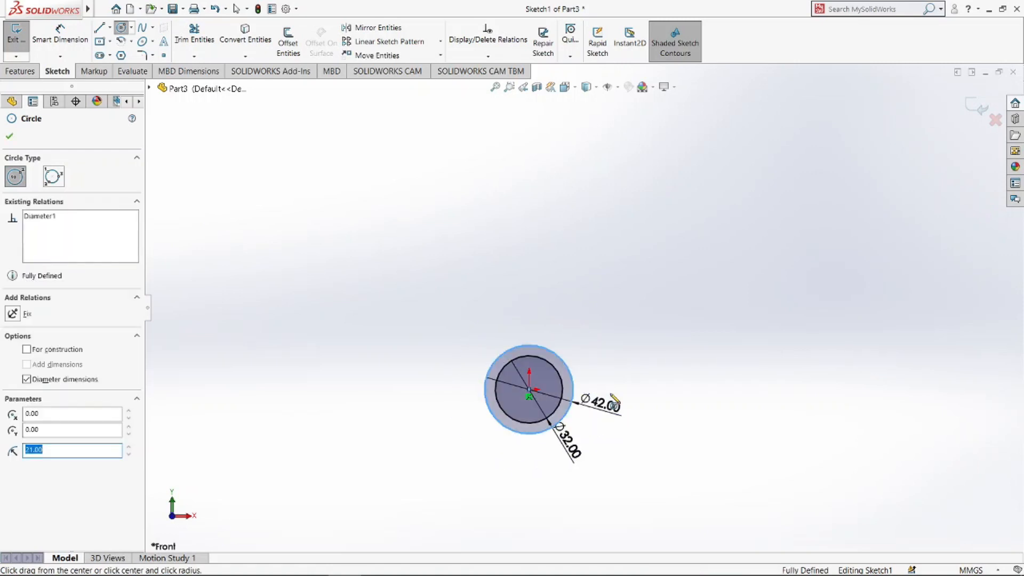
- Draw two concentric circles of 12.5 mm and 25 mm diameter, centred about 117 mm vertically above the origin
click(528, 143)
text(12.5)
key(Return)
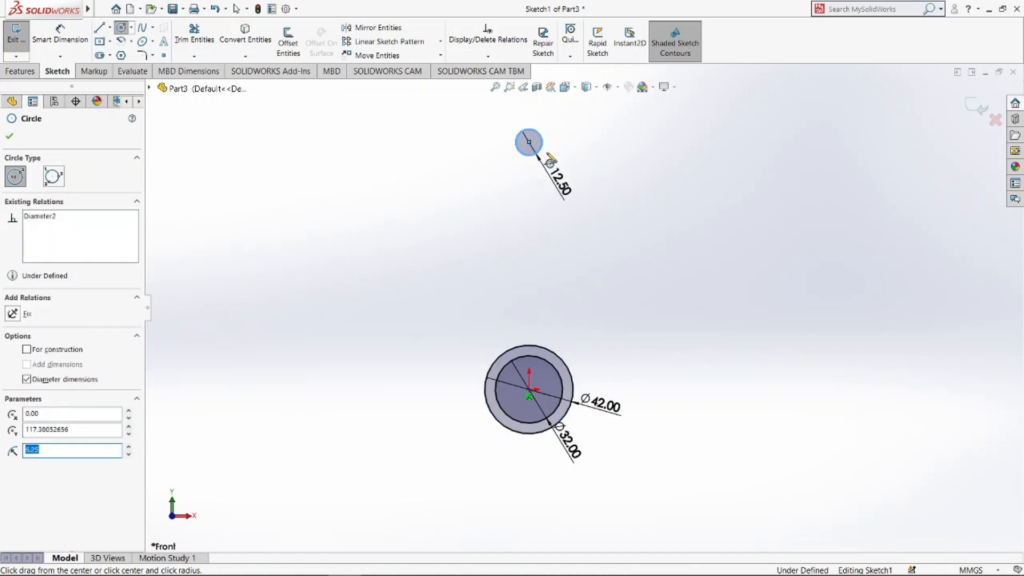
click(528, 142)
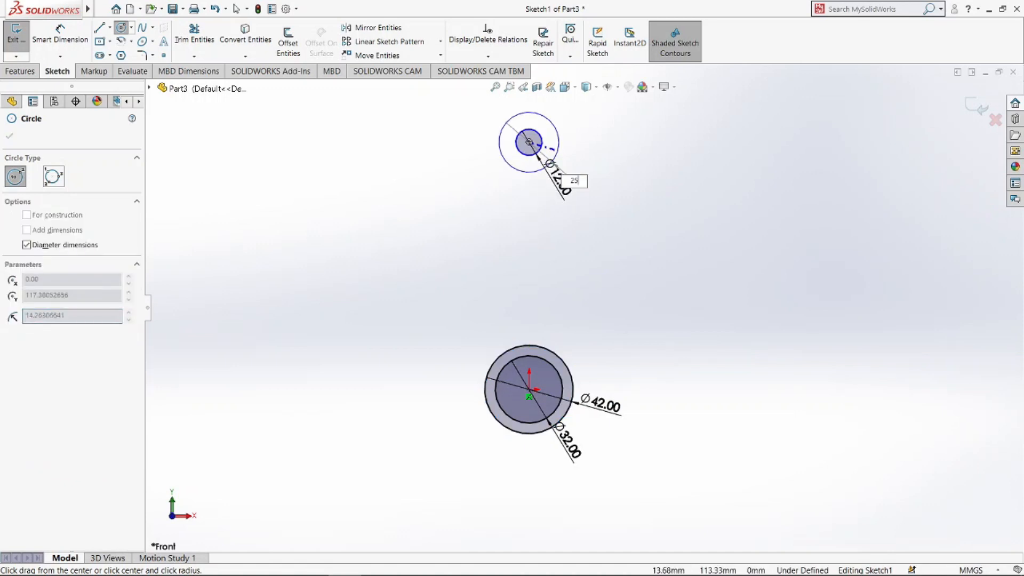
text(25)
key(Return)
key(Escape)
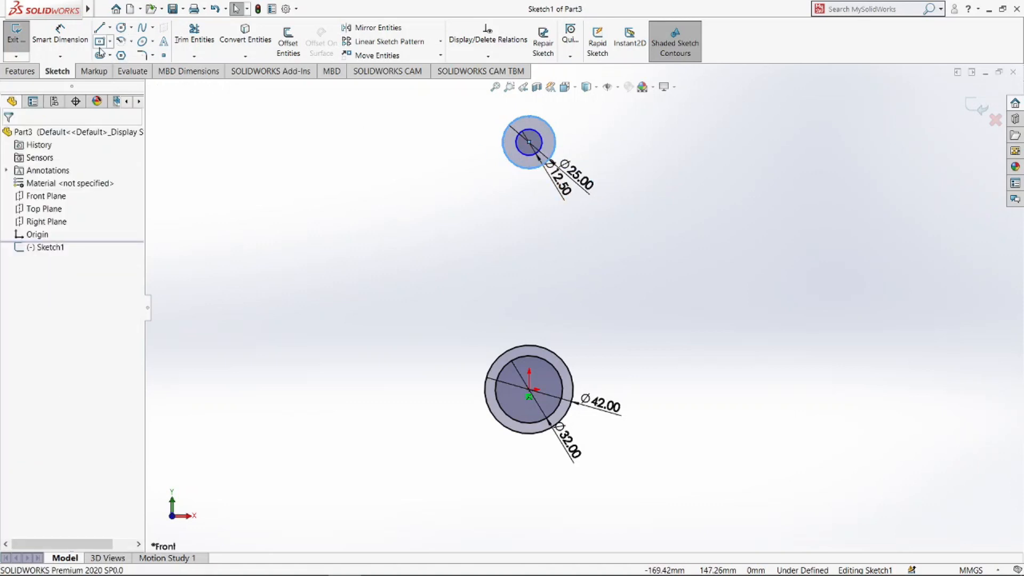
- Draw a vertical centerline from the origin to the centre of the upper circles
click(109, 26)
click(133, 53)
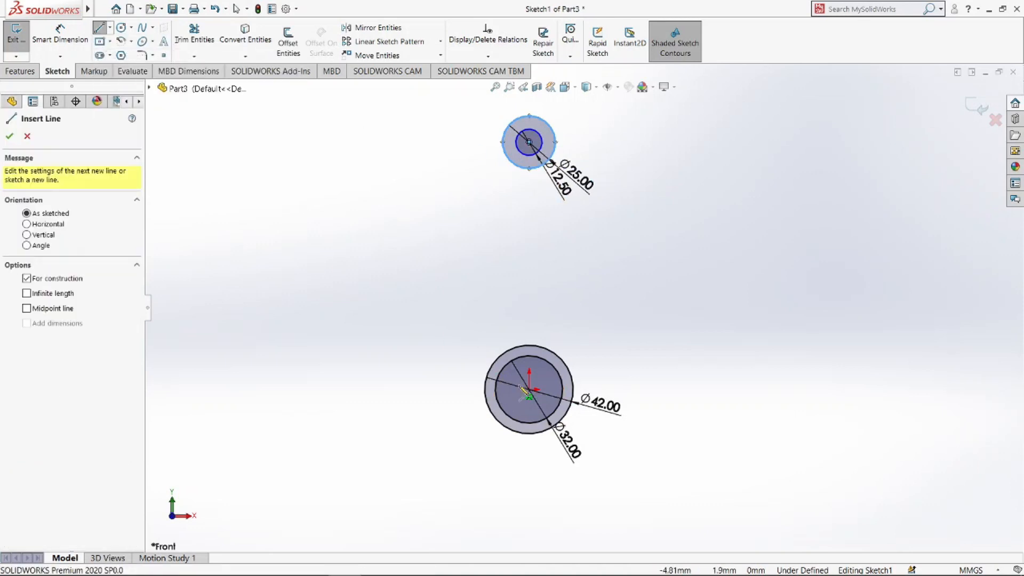
click(529, 396)
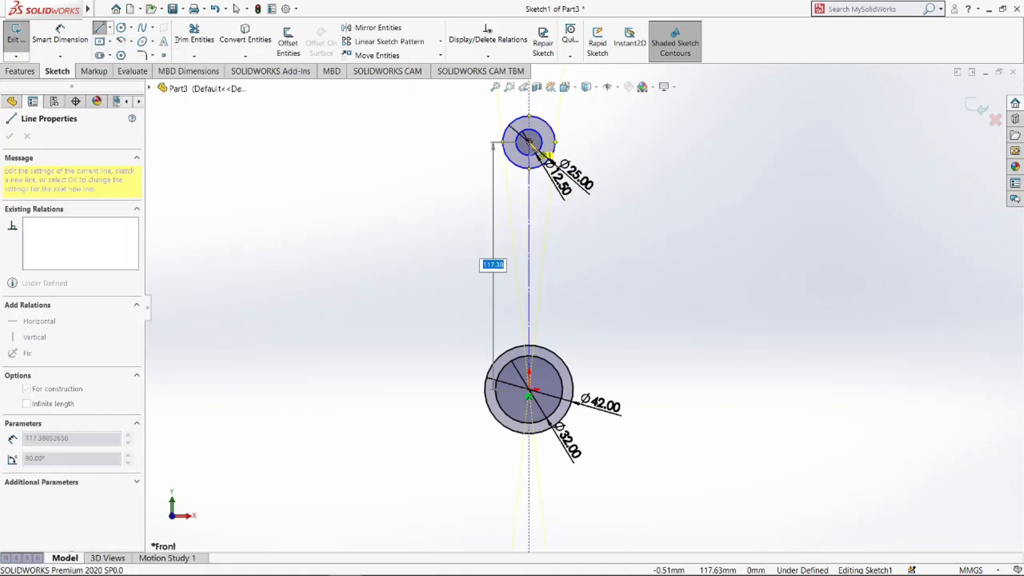
click(529, 142)
key(Escape)
- Dimension the centerline between the two pairs of circles at 120 mm
click(56, 35)
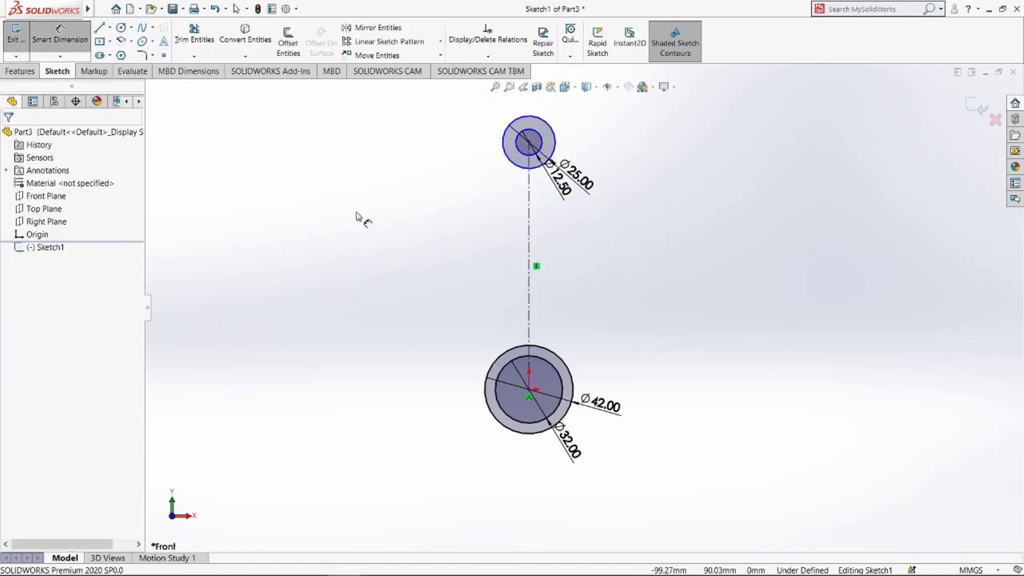
click(530, 258)
click(402, 261)
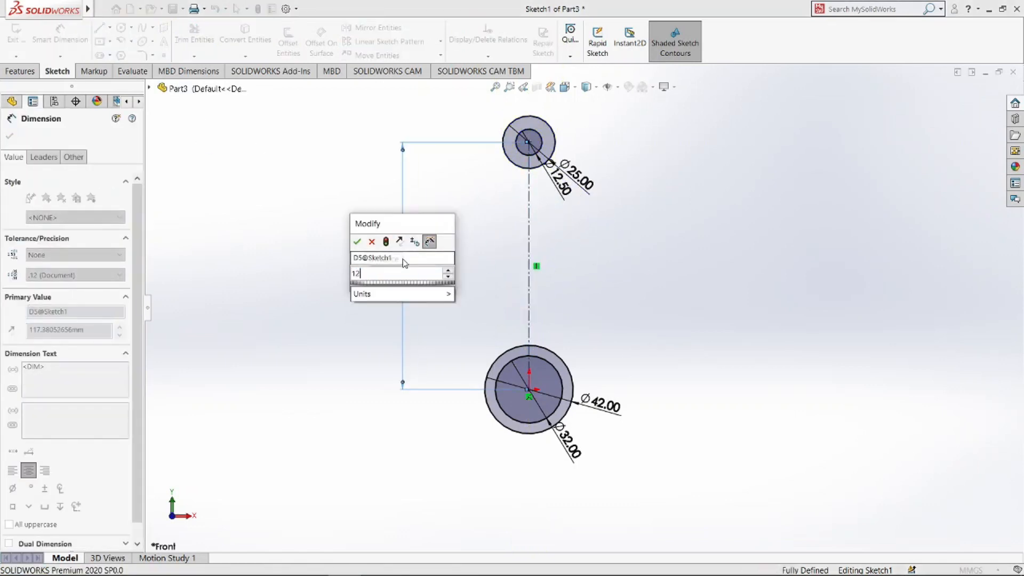
key(Return)
key(Escape)
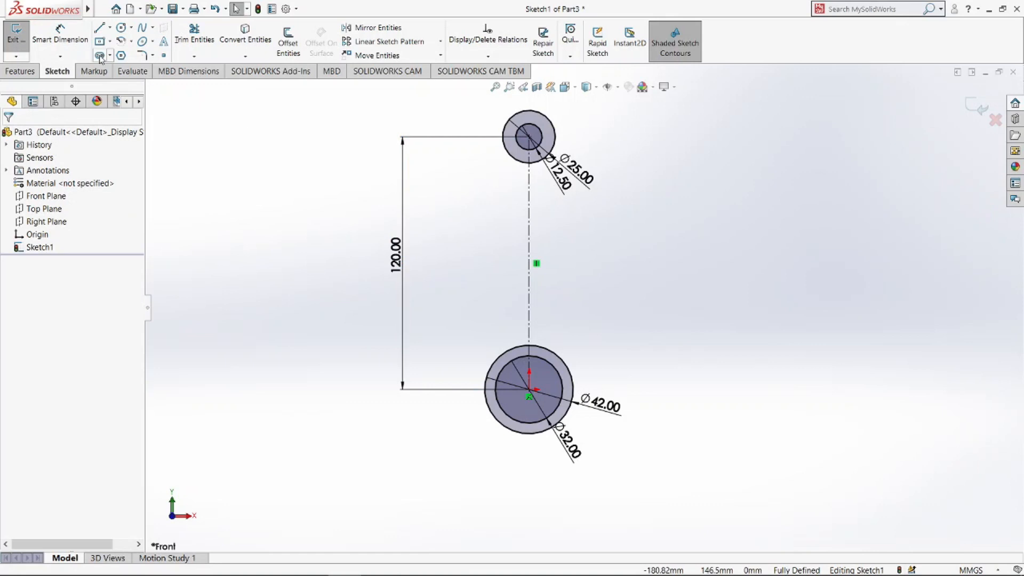
- Draw two vertical lines about 25 mm long below the upper outer circle, one on each side of the centerline
click(512, 210)
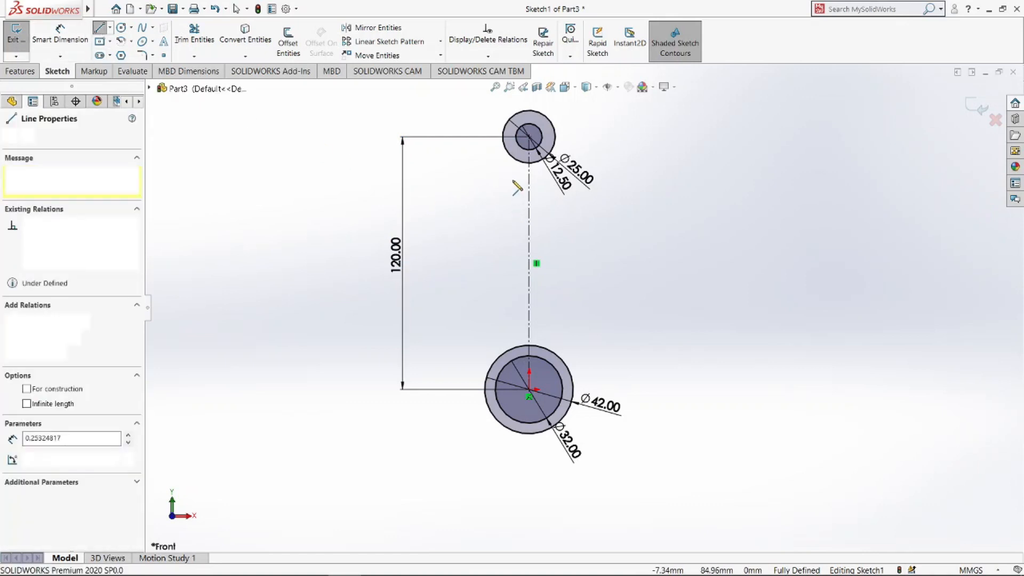
scroll(513, 159, down, 3)
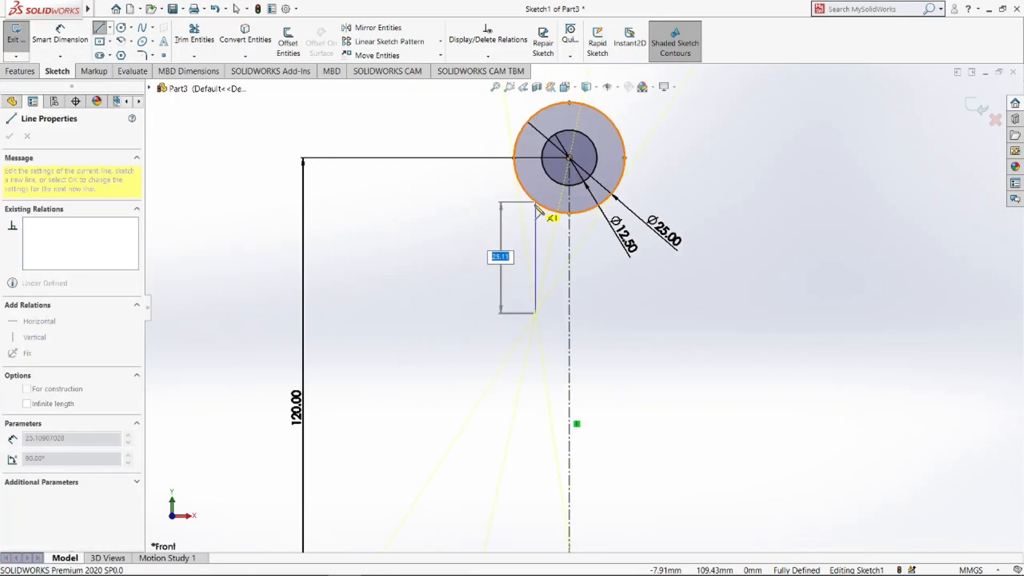
click(535, 203)
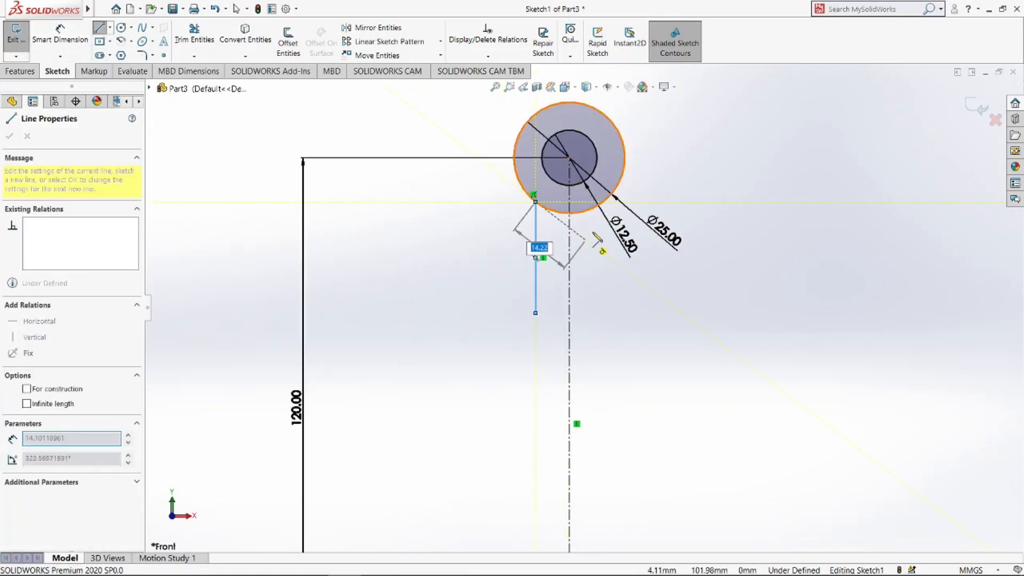
key(Escape)
click(604, 204)
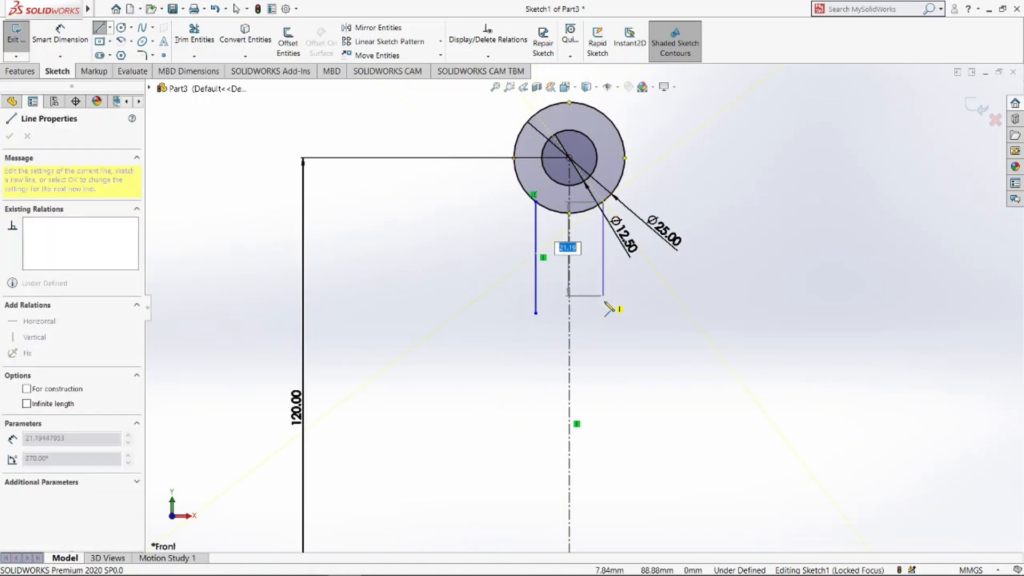
click(603, 313)
key(Escape)
key(Escape)
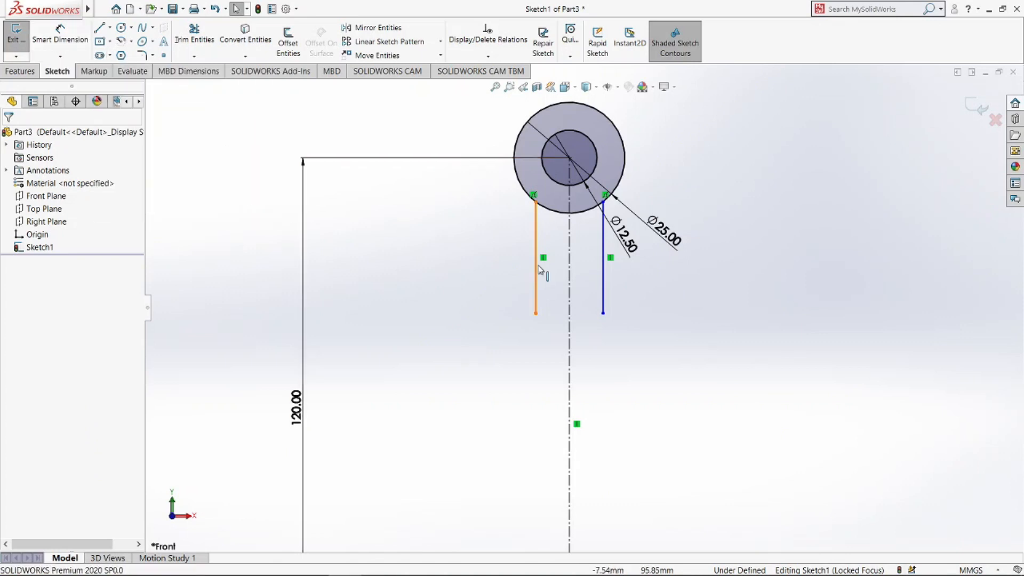
- Make the two vertical lines below the upper circle equal in length
click(602, 284)
ctrl+click(535, 267)
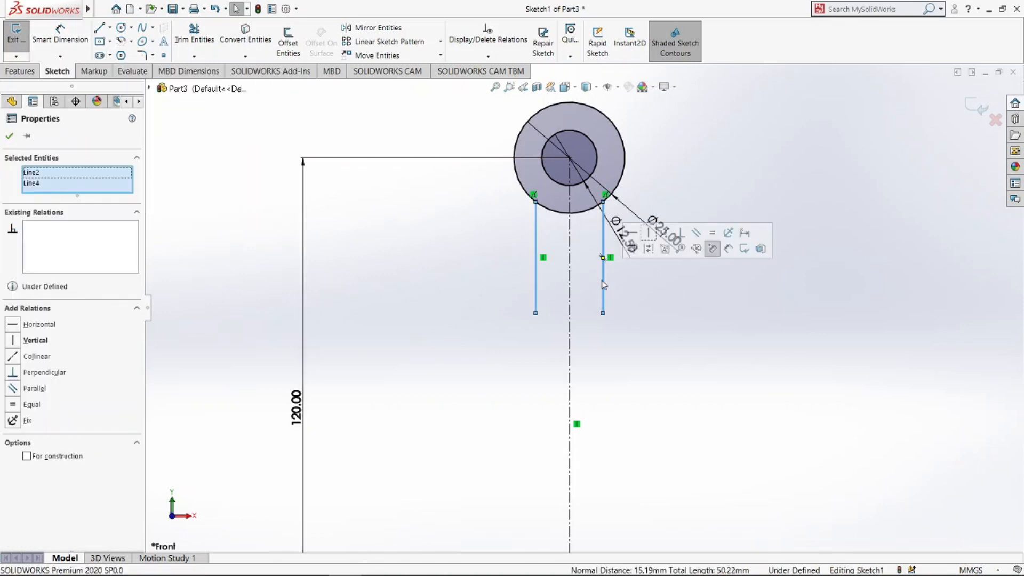
click(713, 233)
- Dimension the left vertical line at 8 mm from the centerline
click(60, 40)
click(535, 281)
click(569, 285)
click(494, 285)
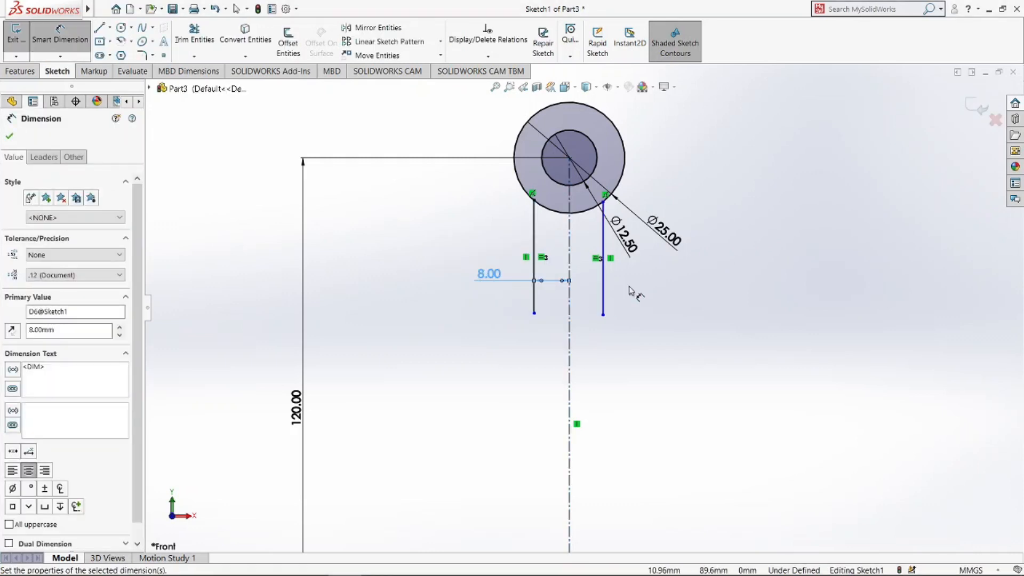
scroll(608, 201, down, 2)
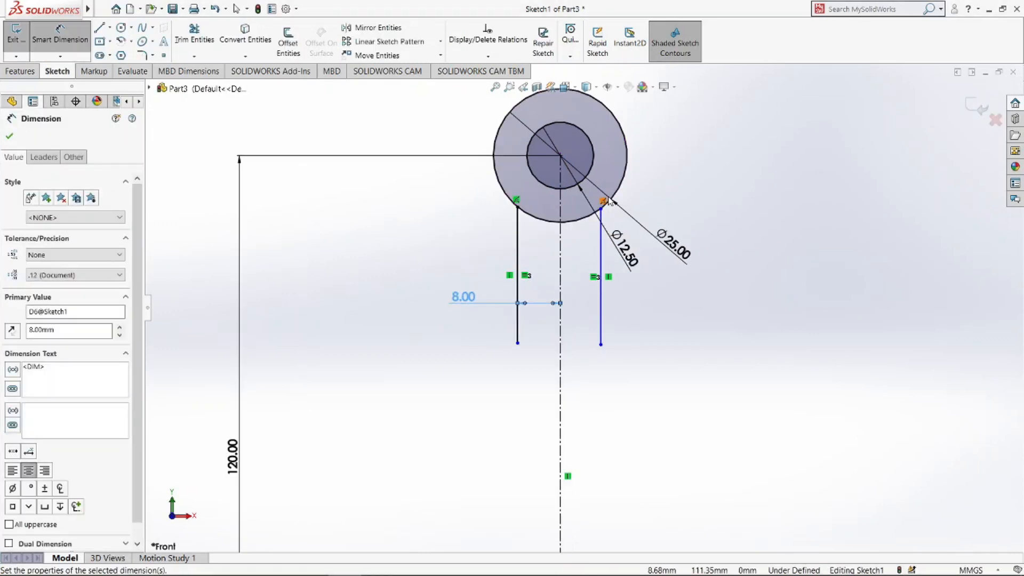
key(Escape)
- Align the lower endpoints of the two vertical lines with a horizontal relation
click(600, 345)
ctrl+click(518, 343)
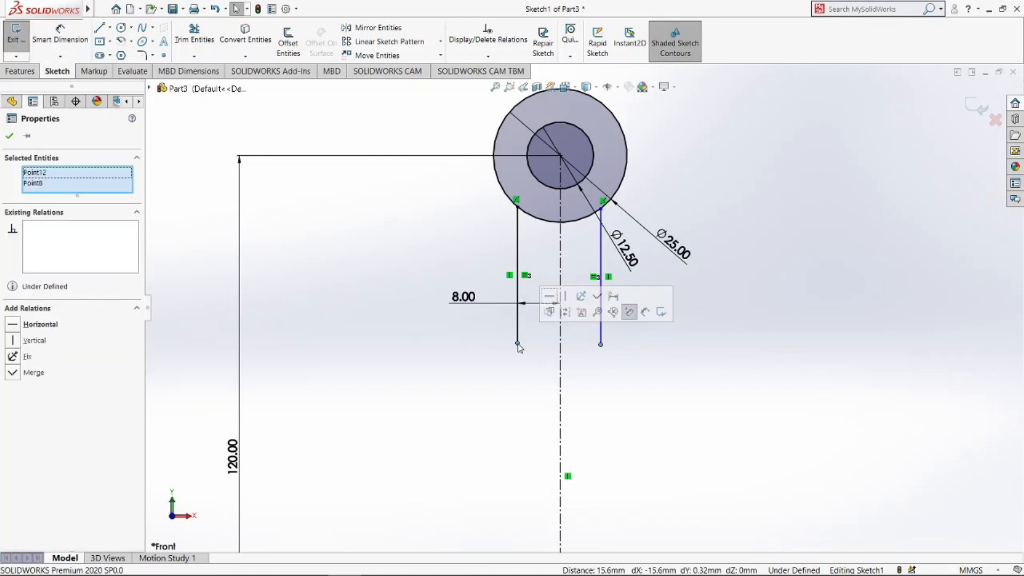
click(554, 299)
key(Escape)
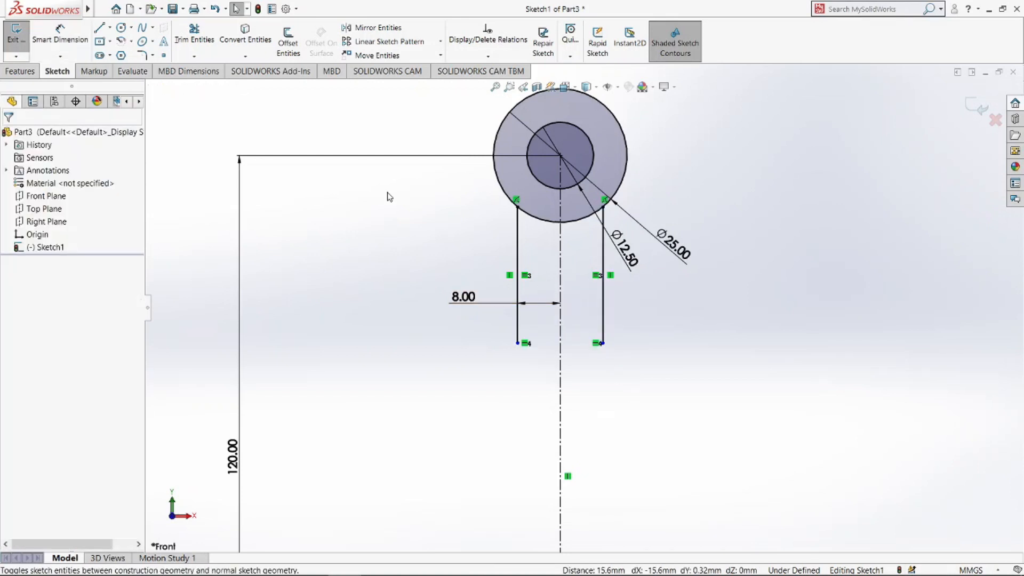
- Draw two three-point arcs from the lower ends of the vertical lines to the 42 mm circle, one on each side
click(131, 43)
click(151, 83)
scroll(361, 123, up, 3)
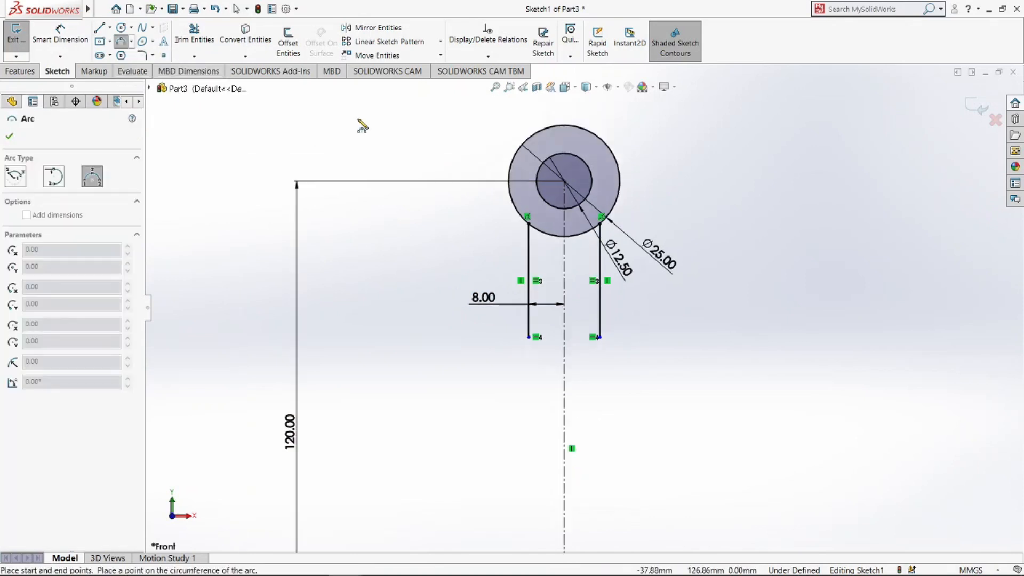
ctrl+middle_drag(554, 319, 532, 256)
click(524, 264)
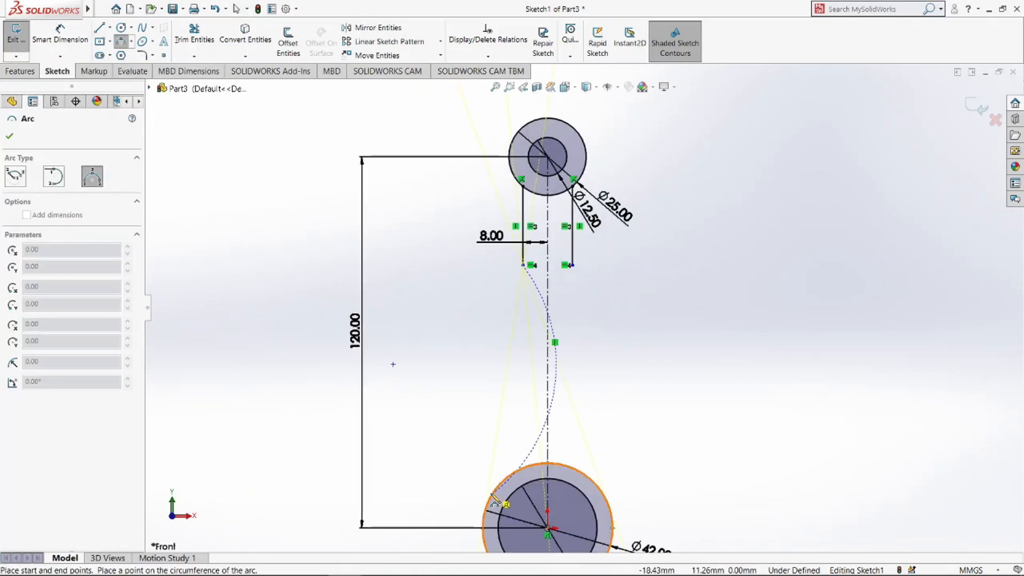
click(485, 513)
click(509, 467)
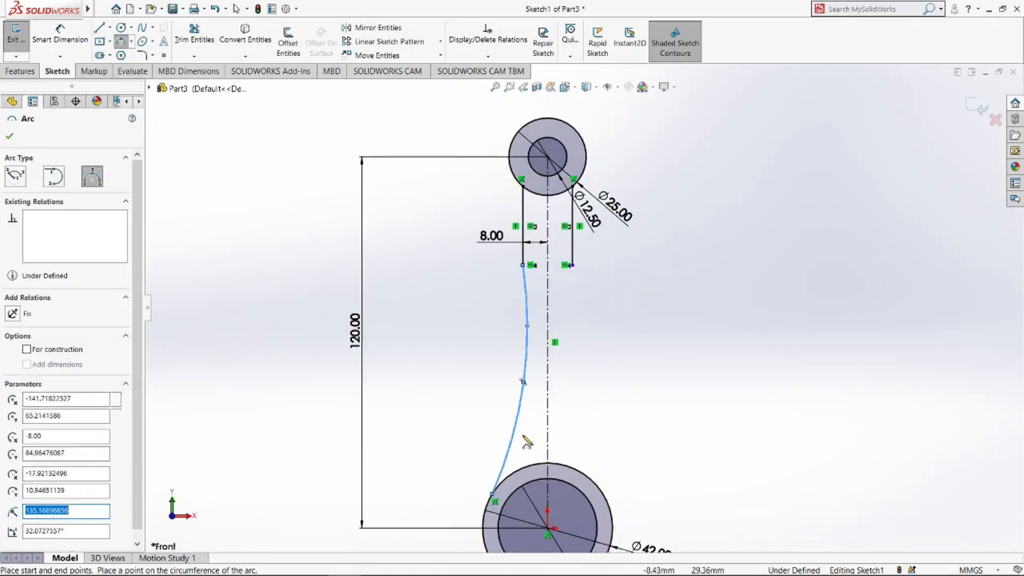
click(570, 265)
click(596, 484)
click(580, 375)
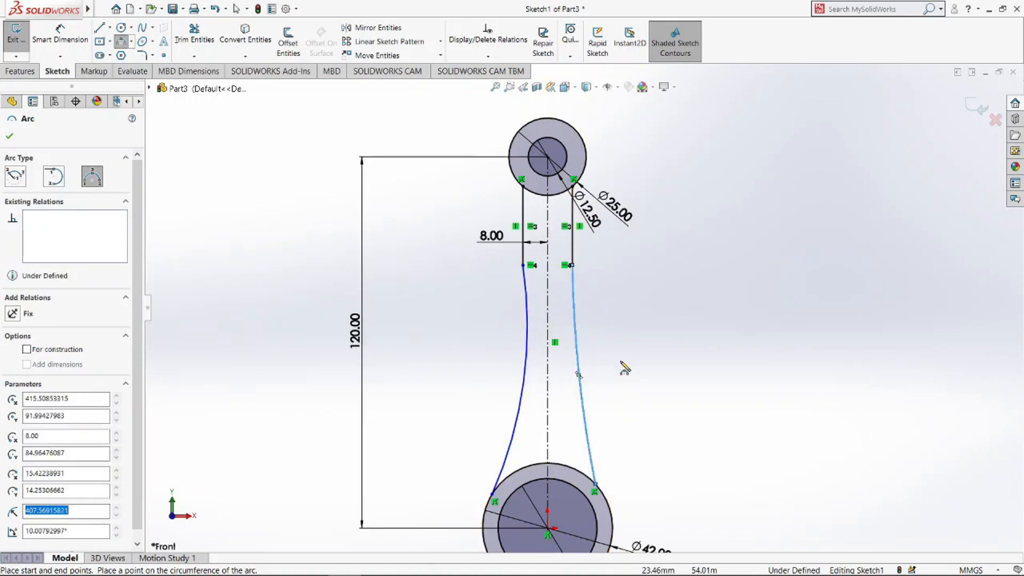
key(Escape)
- Make both side arcs tangent to the vertical lines at their shared endpoints
click(572, 265)
click(524, 265)
click(551, 219)
- Dimension the left vertical line's length at 35 mm
ctrl+middle_drag(614, 403, 598, 319)
click(78, 46)
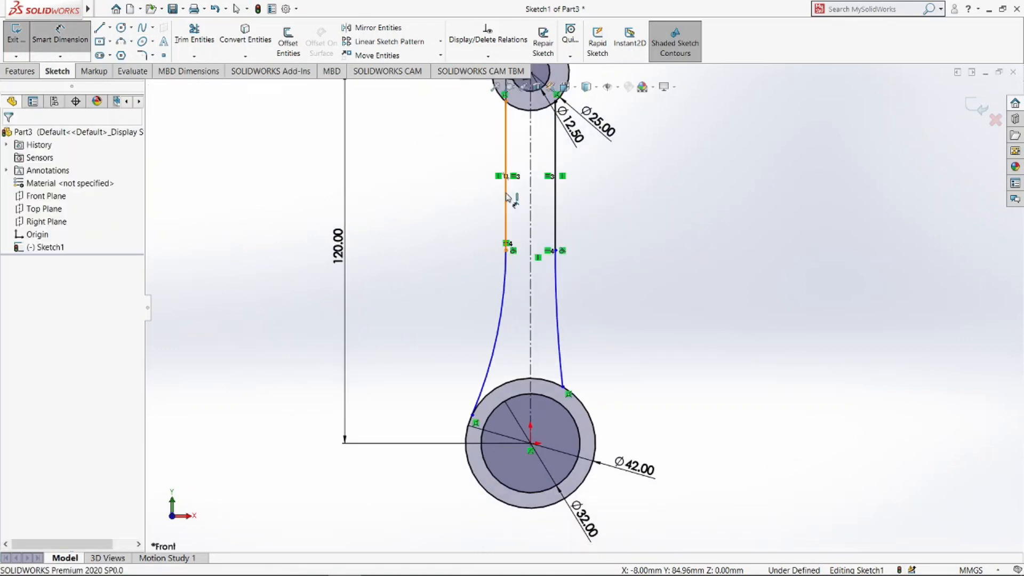
click(507, 197)
click(470, 197)
text(35)
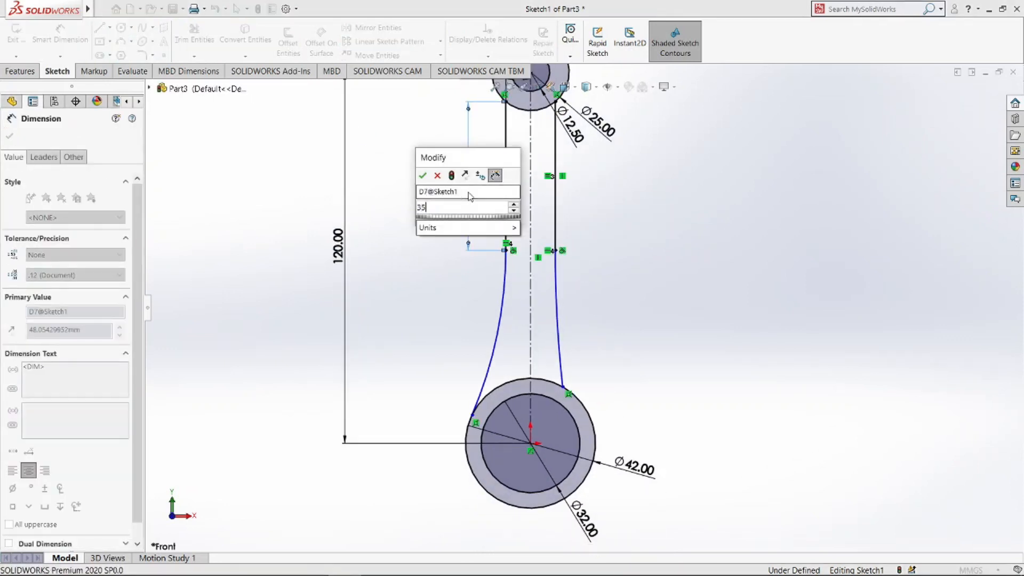
key(Return)
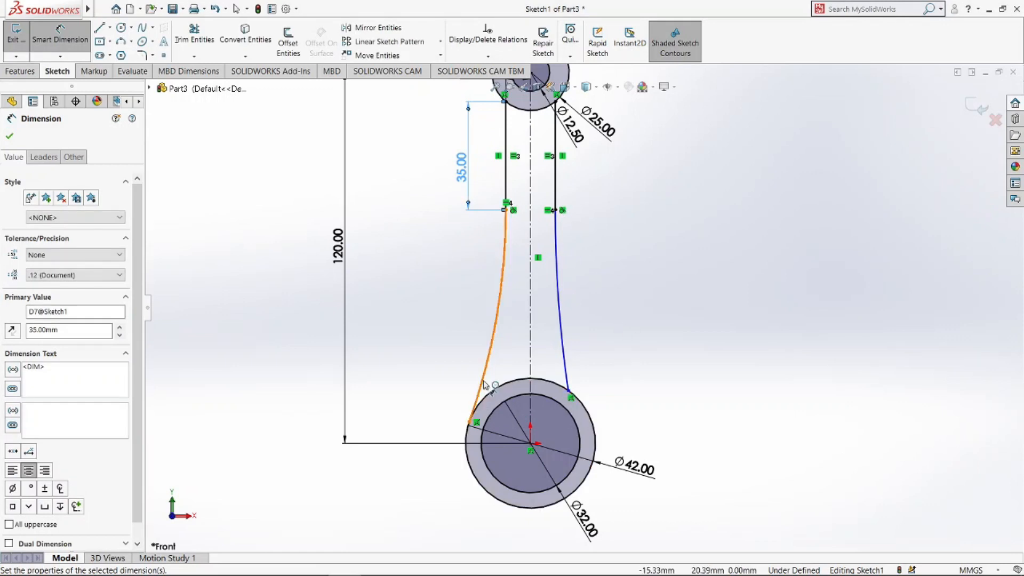
click(488, 352)
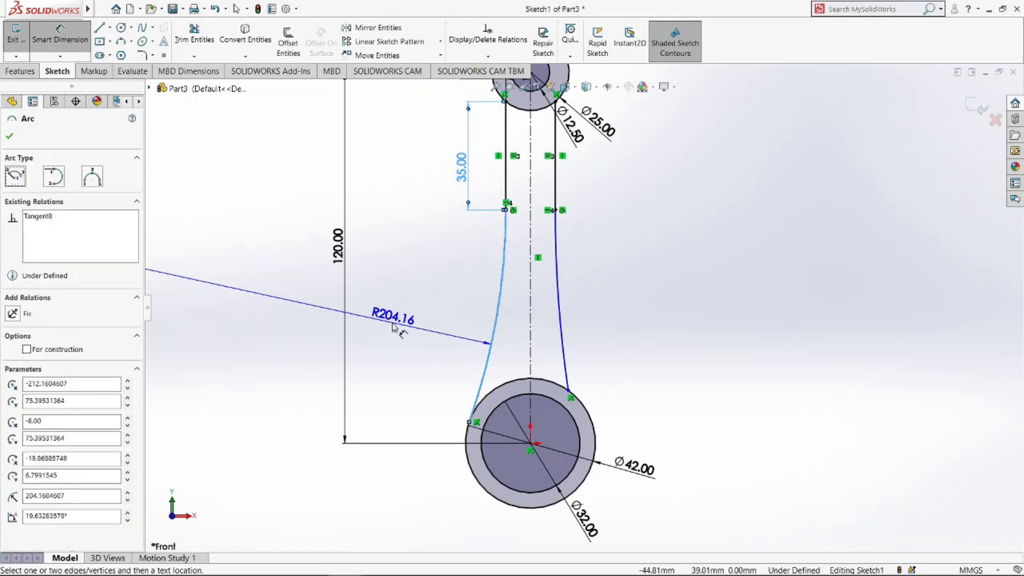
key(Escape)
key(Escape)
- Make the left and right side arcs tangent to the 42 mm circle
click(496, 385)
ctrl+click(498, 388)
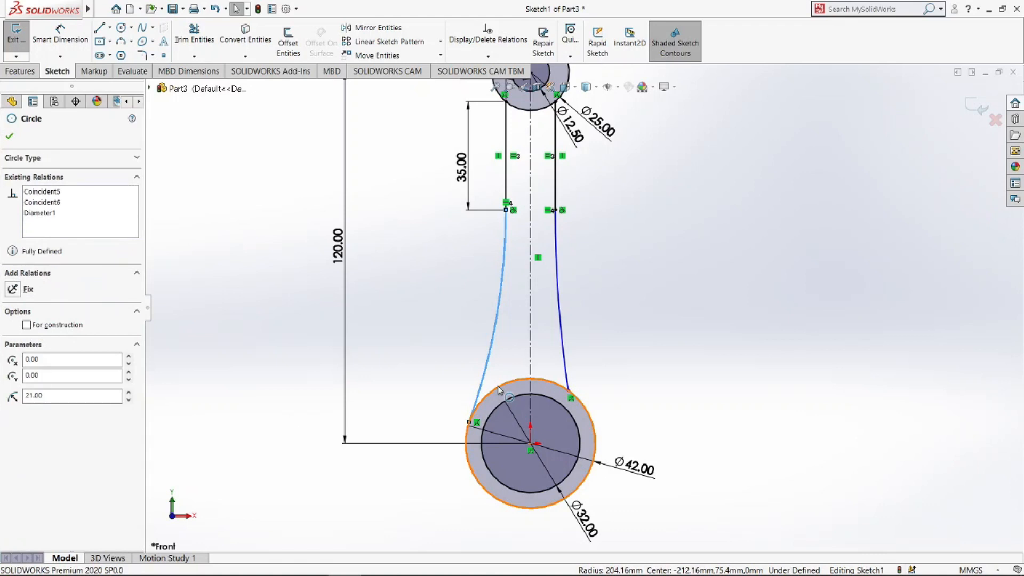
click(544, 339)
click(581, 383)
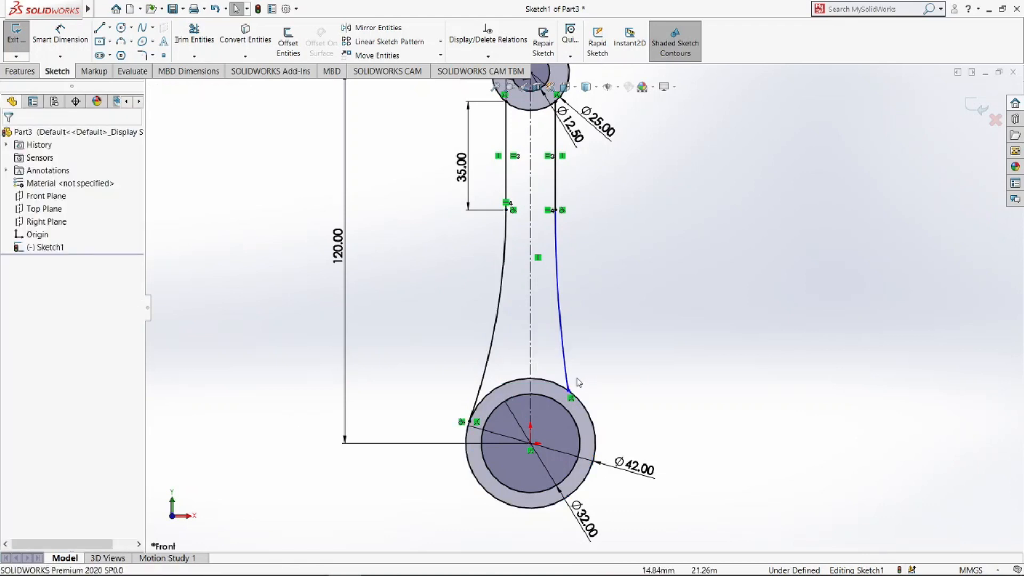
click(582, 388)
ctrl+click(585, 393)
click(654, 359)
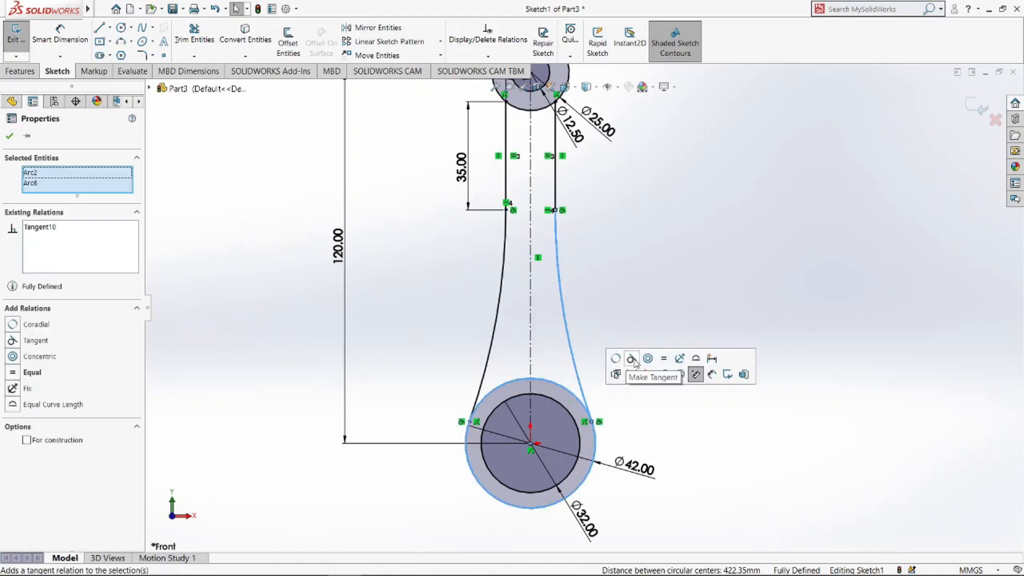
click(651, 416)
- Draw a three-sided rectangular tab about 16 mm wide on top of the 25 mm circle, with both sides ending on the circle
scroll(542, 272, up, 2)
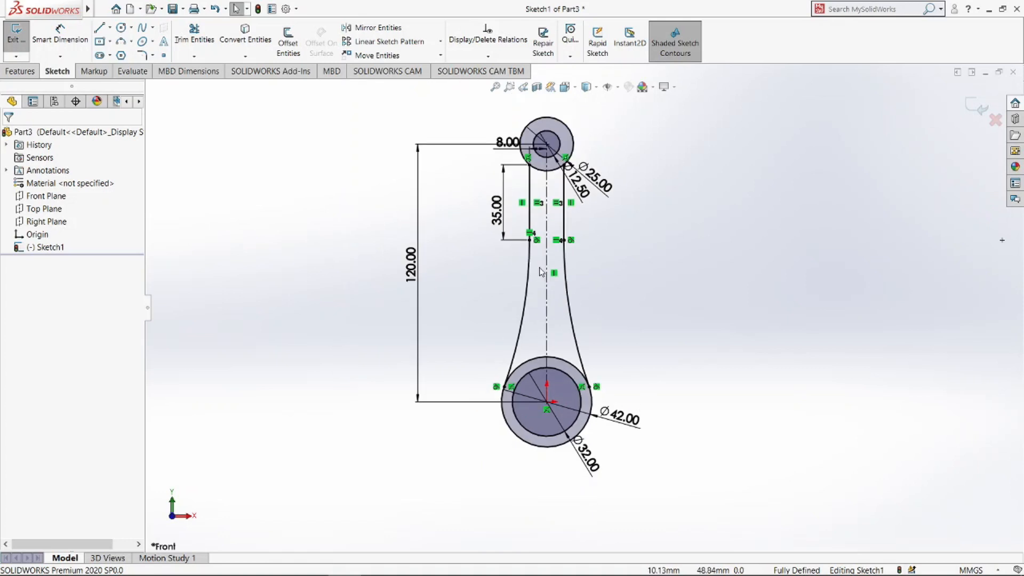
click(99, 28)
scroll(539, 155, down, 5)
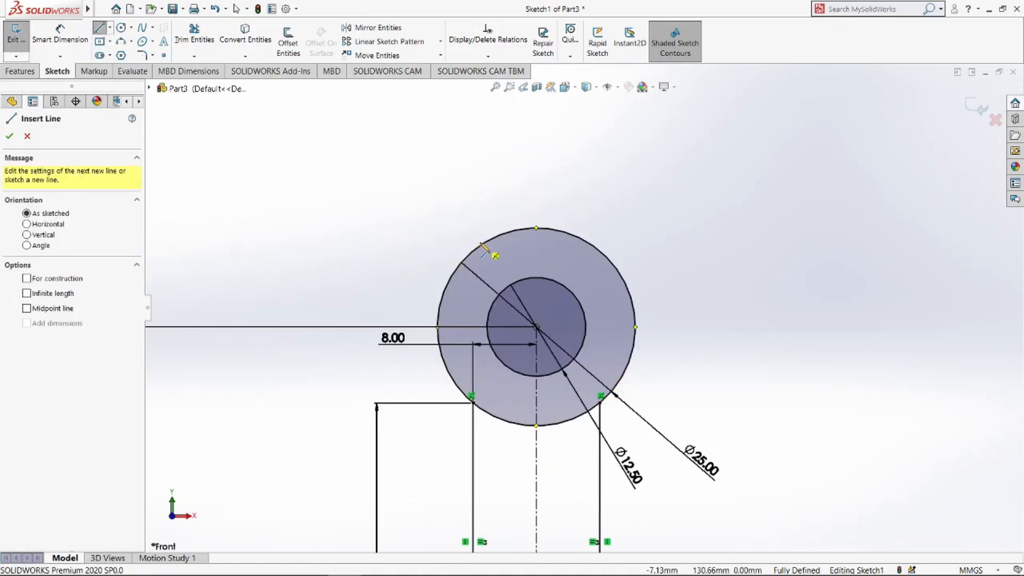
click(442, 295)
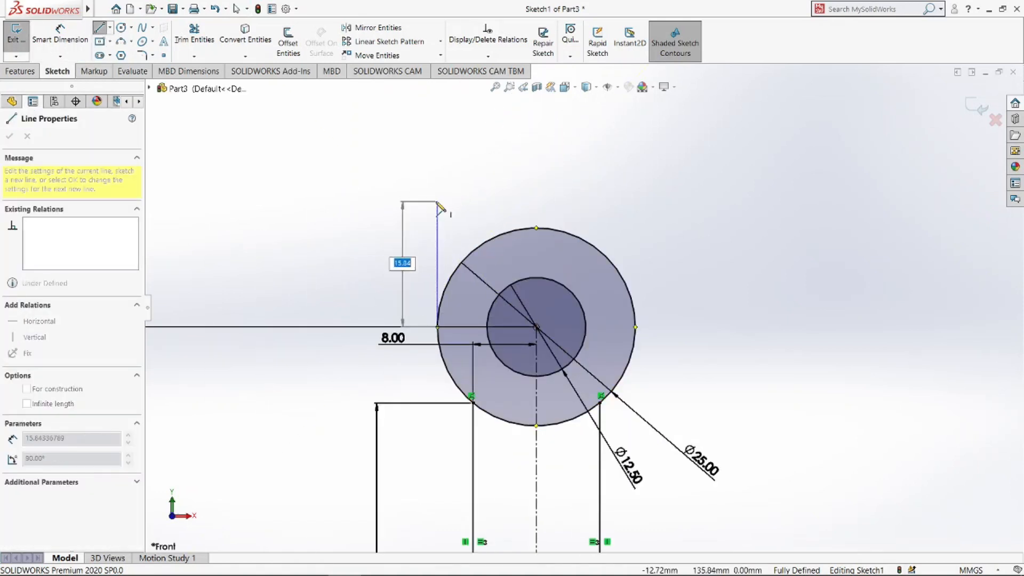
key(Escape)
key(l)
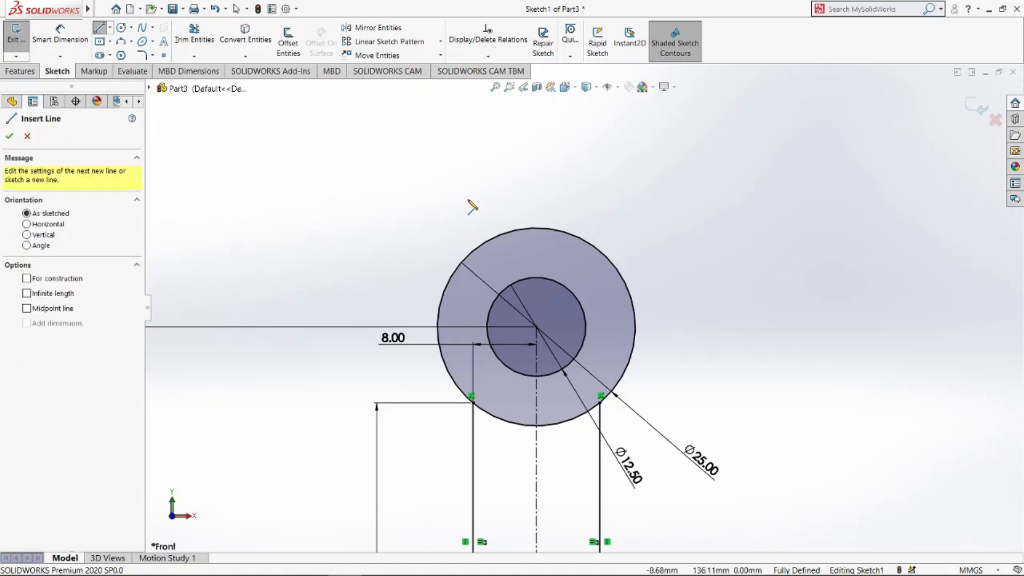
click(468, 199)
double_click(468, 262)
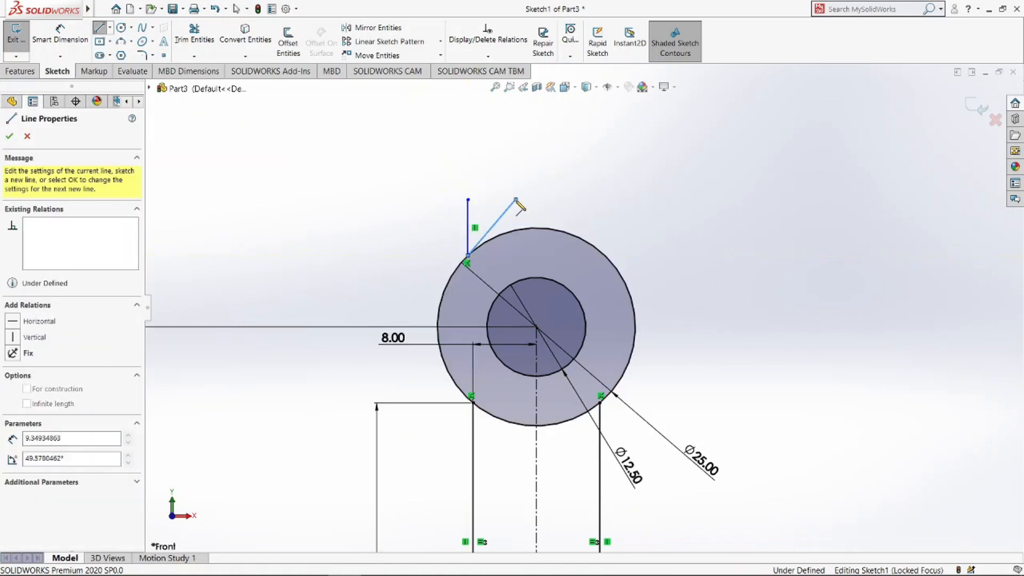
click(468, 199)
click(594, 199)
click(596, 251)
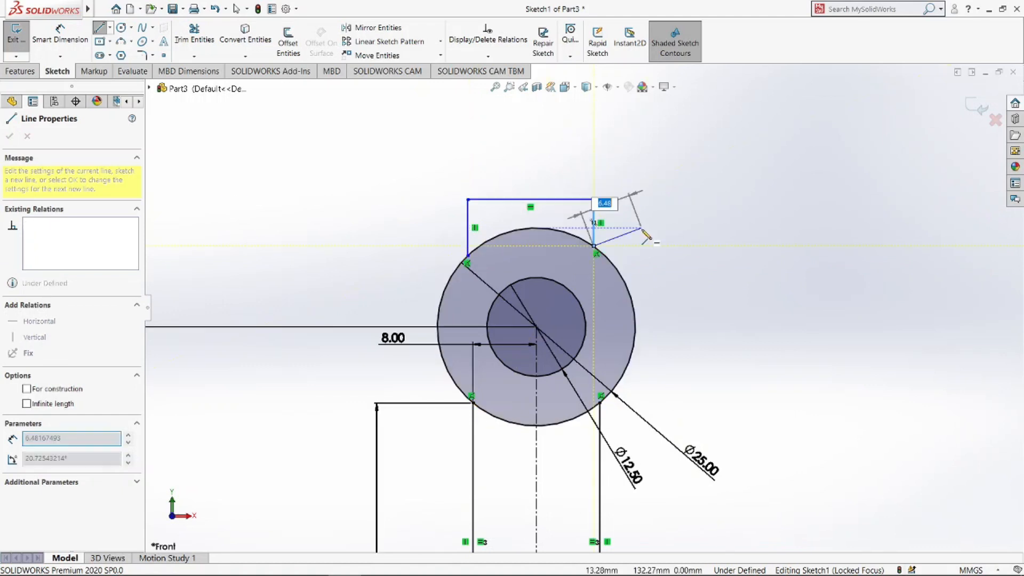
key(Escape)
- Make the two vertical sides of the top tab equal in length
click(596, 229)
ctrl+click(470, 226)
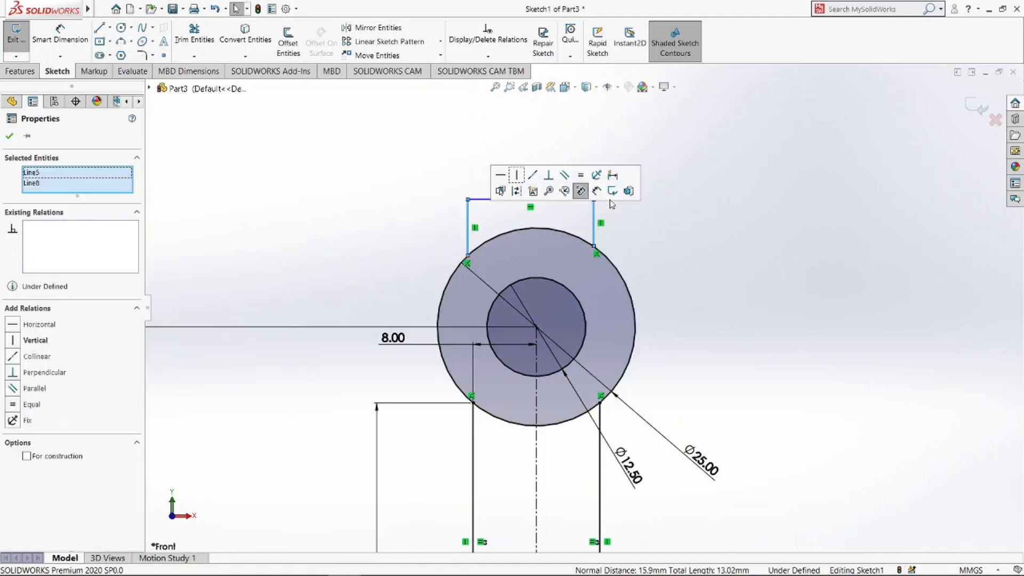
click(580, 176)
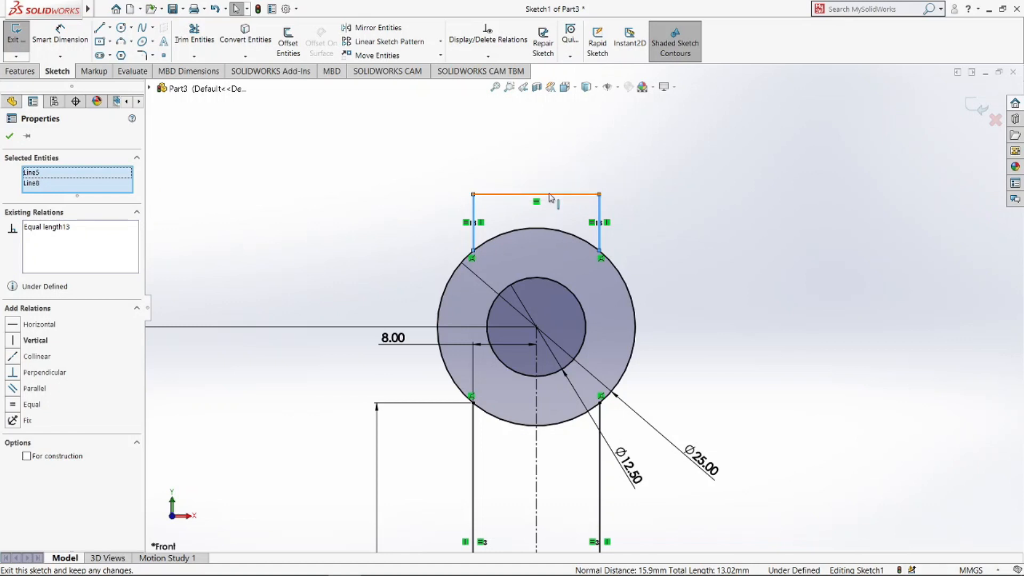
- Dimension the top tab's width at 12.5 mm and its left side at 5 mm
click(61, 39)
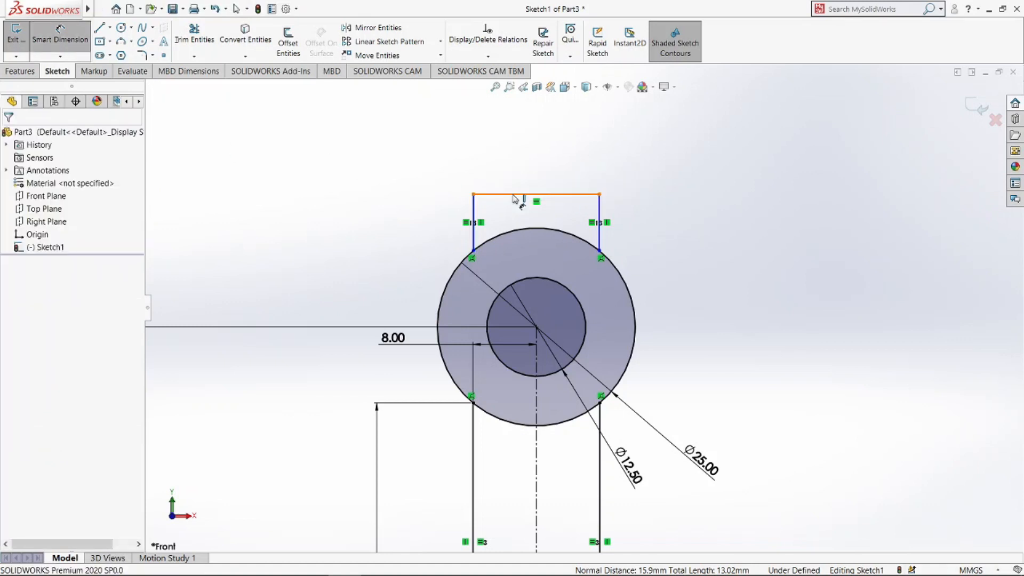
click(514, 196)
click(511, 170)
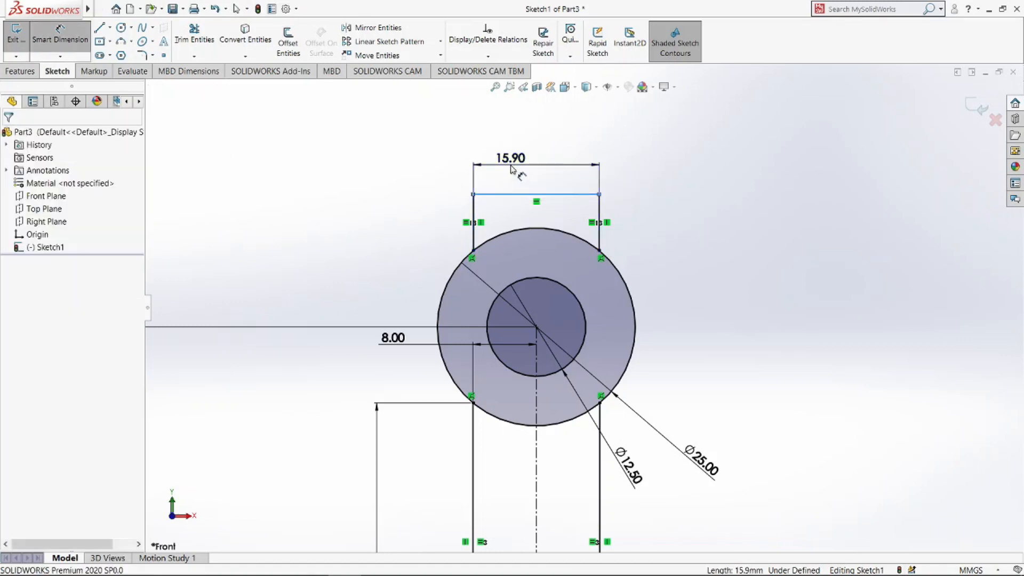
text(12.5)
key(Return)
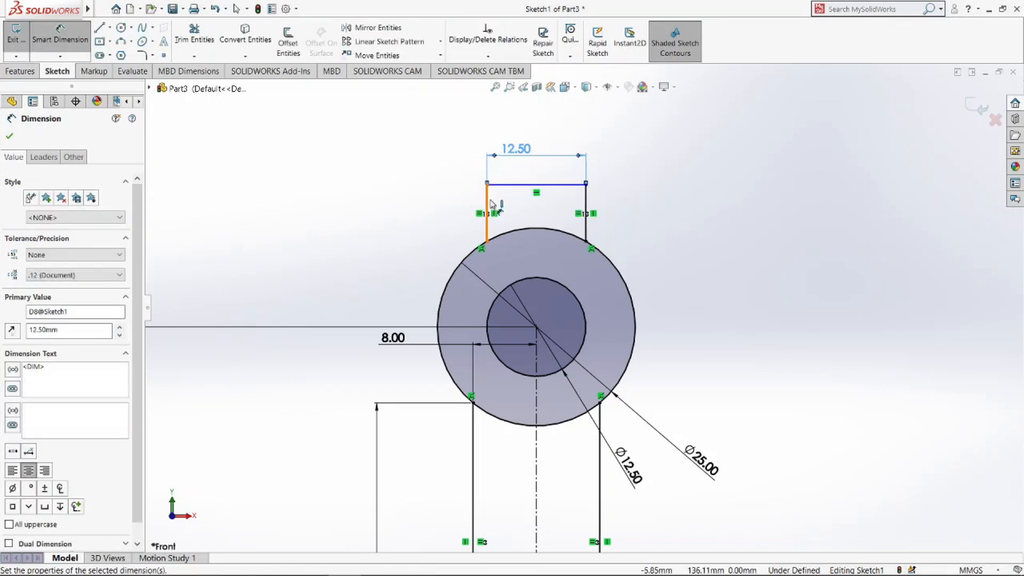
click(487, 206)
click(420, 221)
text(5)
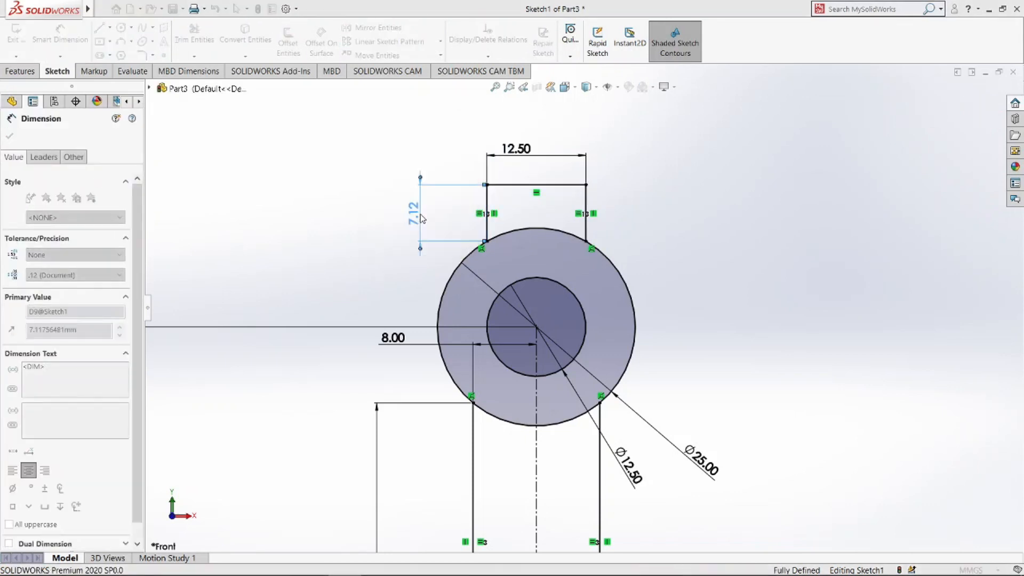
key(Return)
key(Escape)
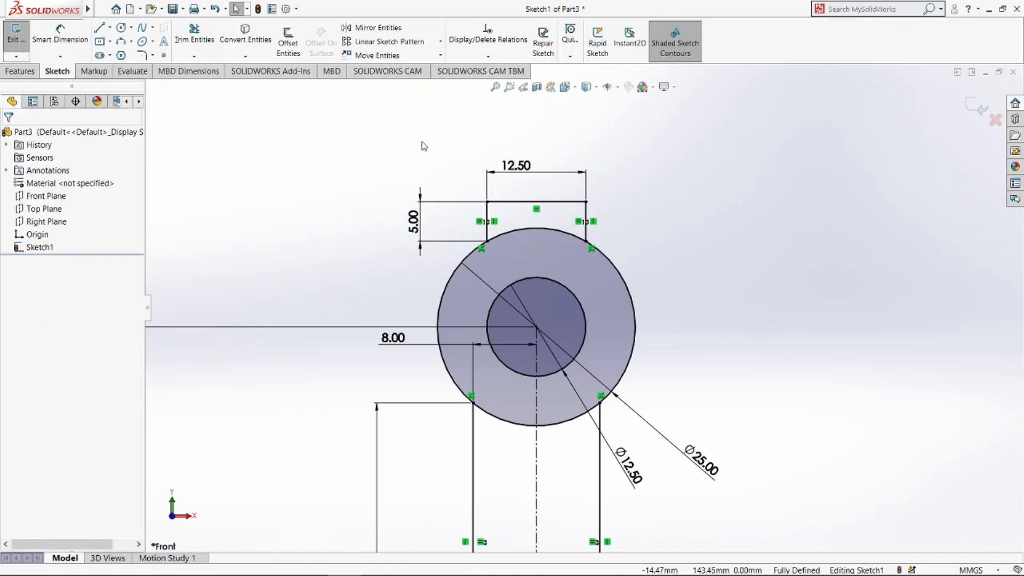
key(f)
ctrl+middle_drag(493, 428, 433, 299)
ctrl+middle_drag(439, 491, 431, 288)
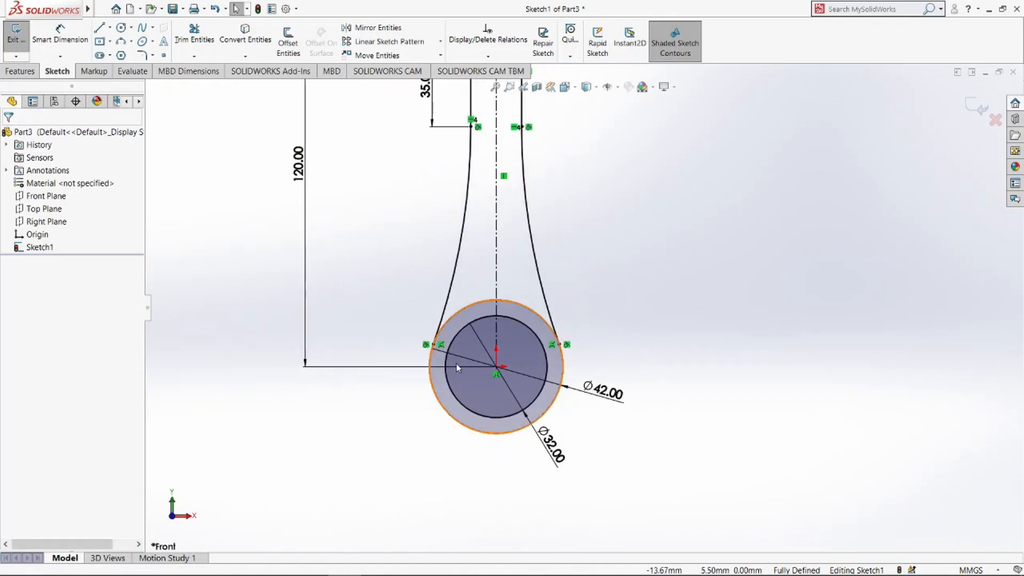
- Draw a three-sided rectangular tab about 24 mm wide below the 42 mm circle, with both vertical sides ending on the circle
ctrl+middle_drag(462, 434, 440, 389)
scroll(424, 405, down, 3)
click(105, 31)
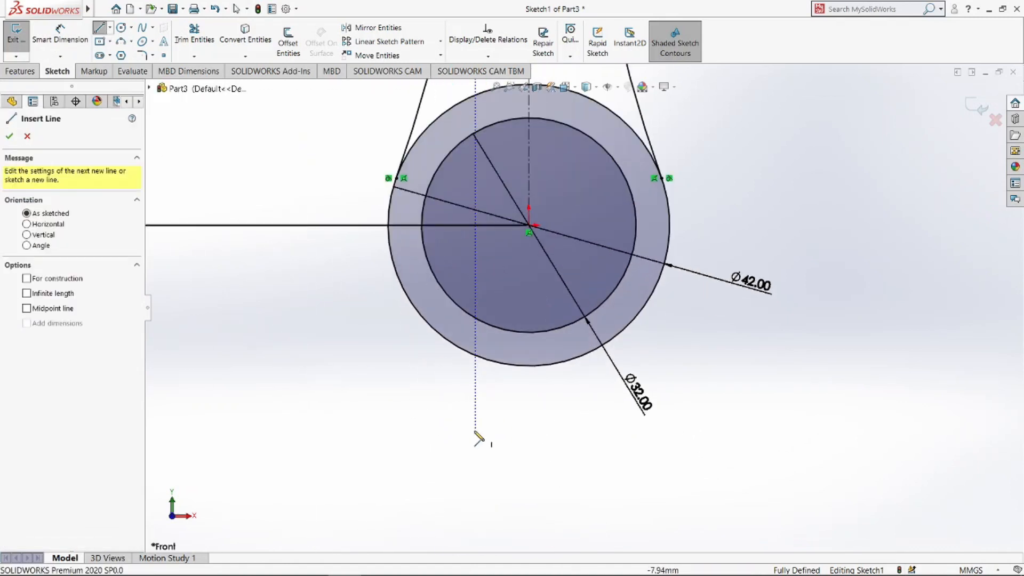
click(461, 425)
click(620, 425)
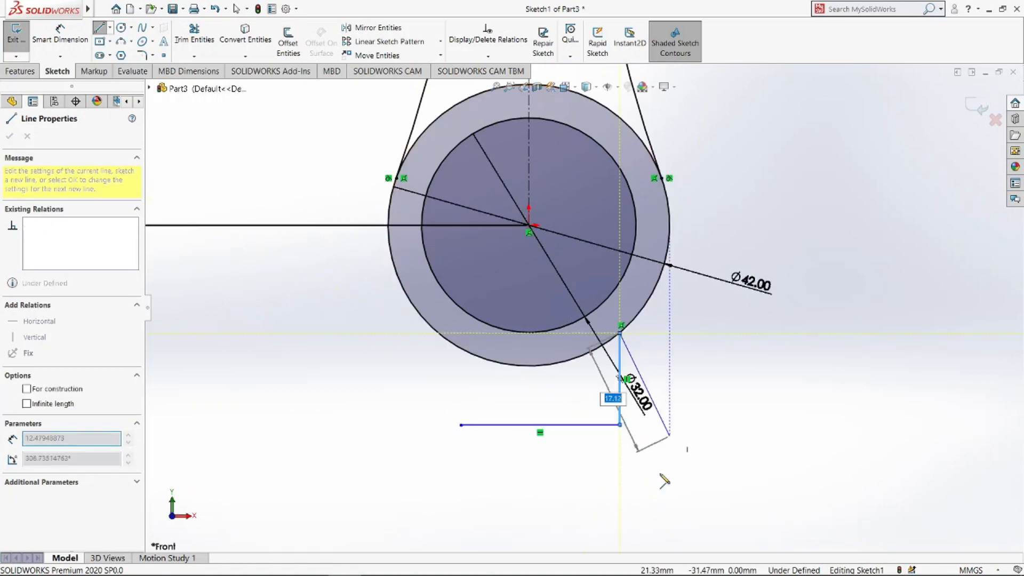
click(620, 332)
key(Escape)
click(461, 425)
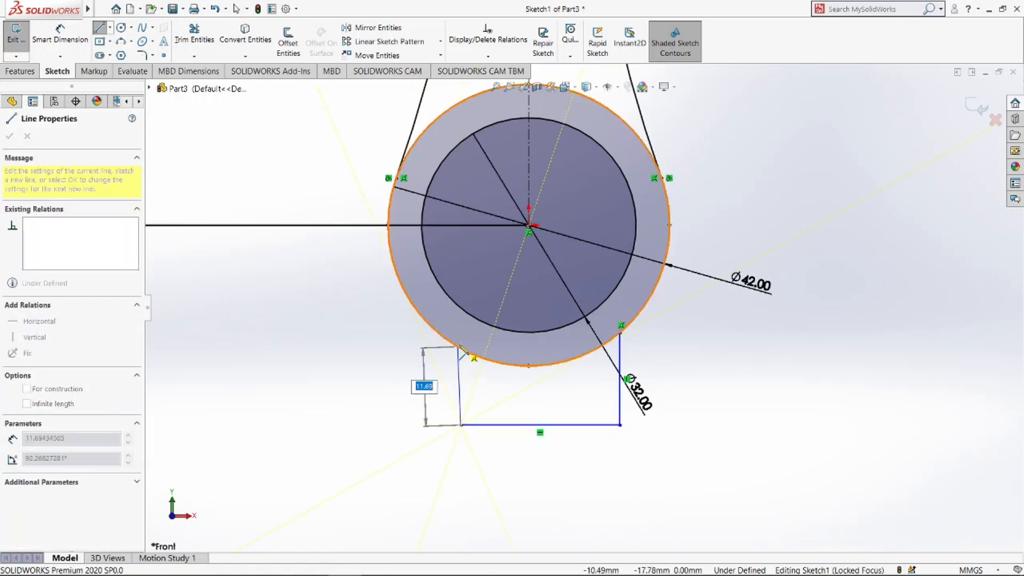
click(462, 348)
key(Escape)
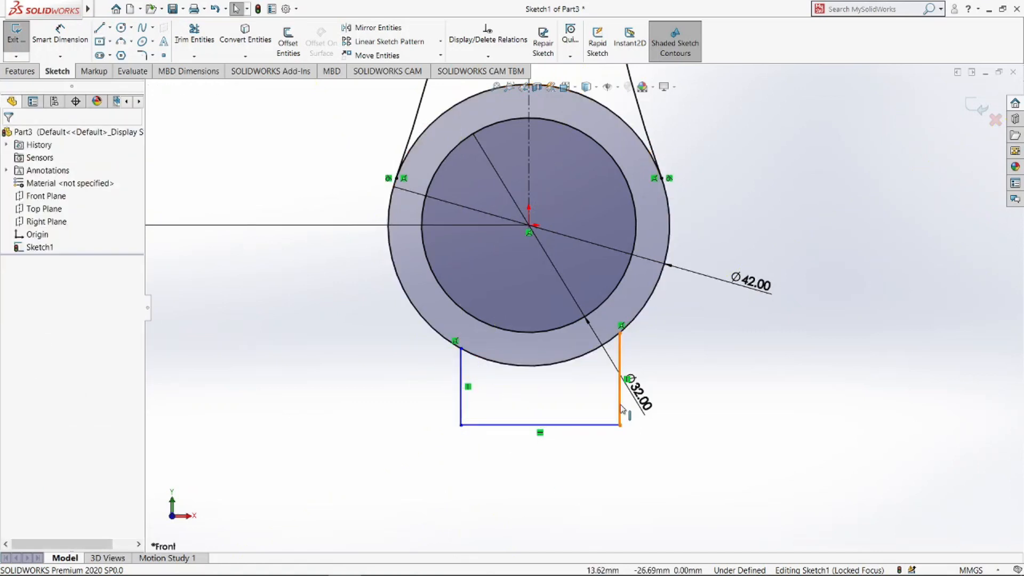
- Make the two vertical sides of the bottom tab equal in length
click(622, 408)
ctrl+click(461, 406)
click(609, 376)
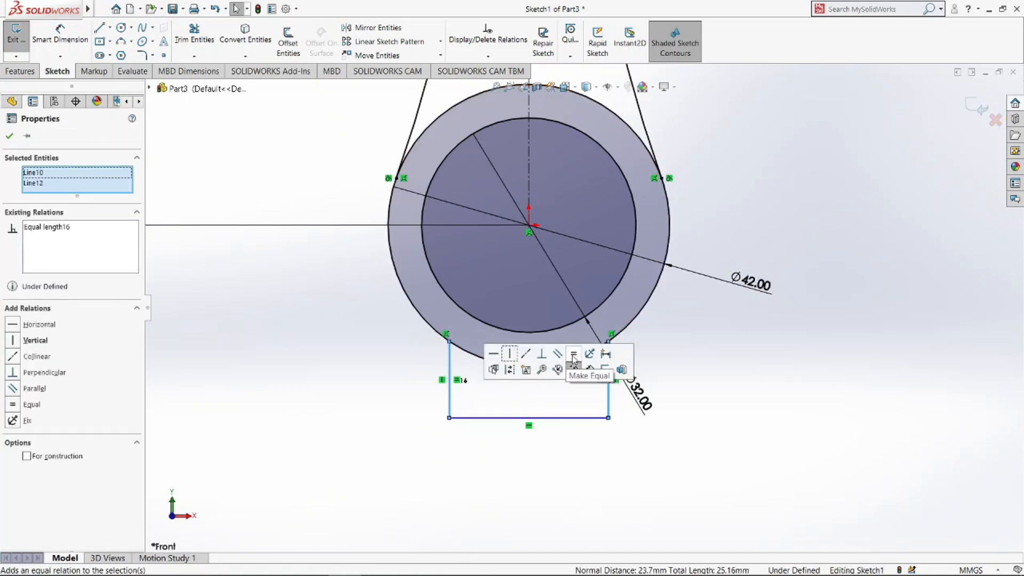
click(559, 462)
- Dimension the bottom tab's width at 34 mm and its left side at 12 mm
click(60, 38)
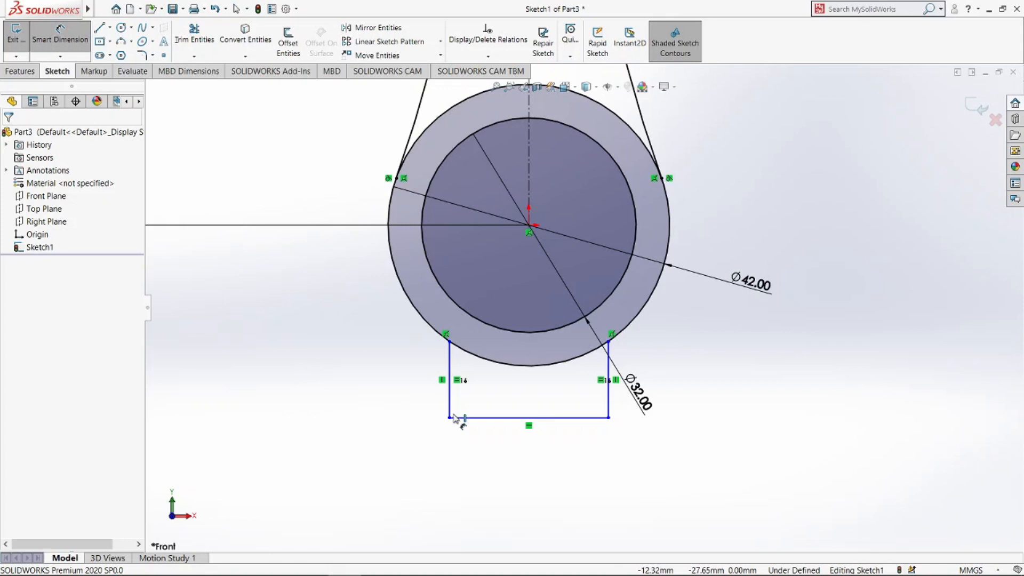
click(483, 444)
click(485, 487)
text(34)
key(Return)
click(415, 368)
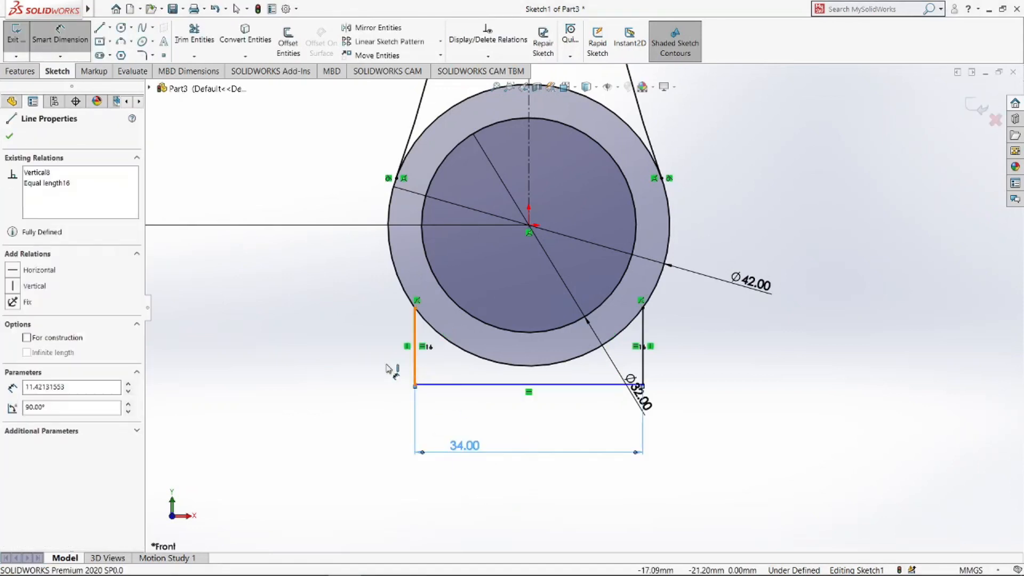
click(388, 367)
text(12)
key(Return)
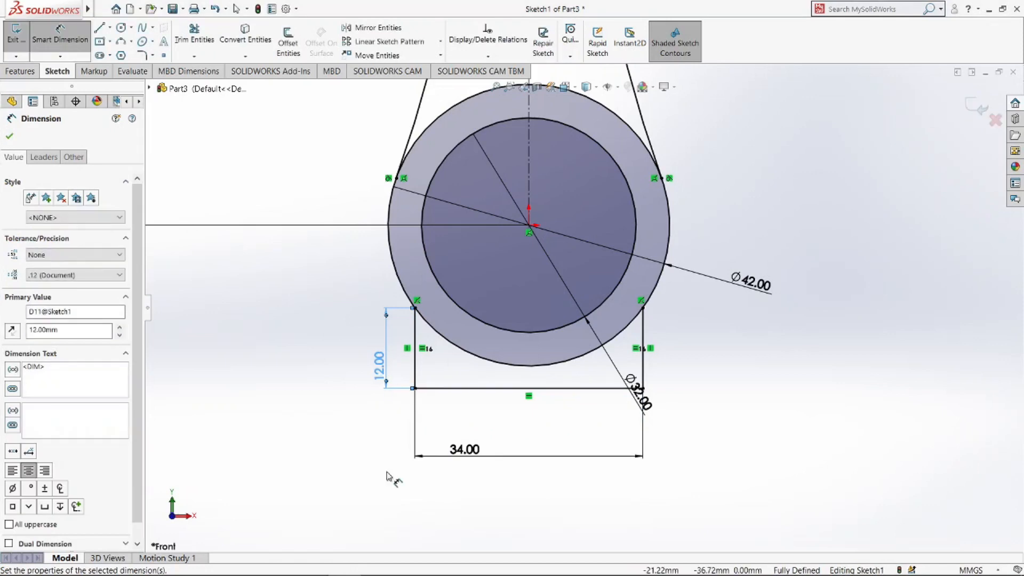
key(Escape)
- Exit the finished connecting rod profile sketch
key(f)
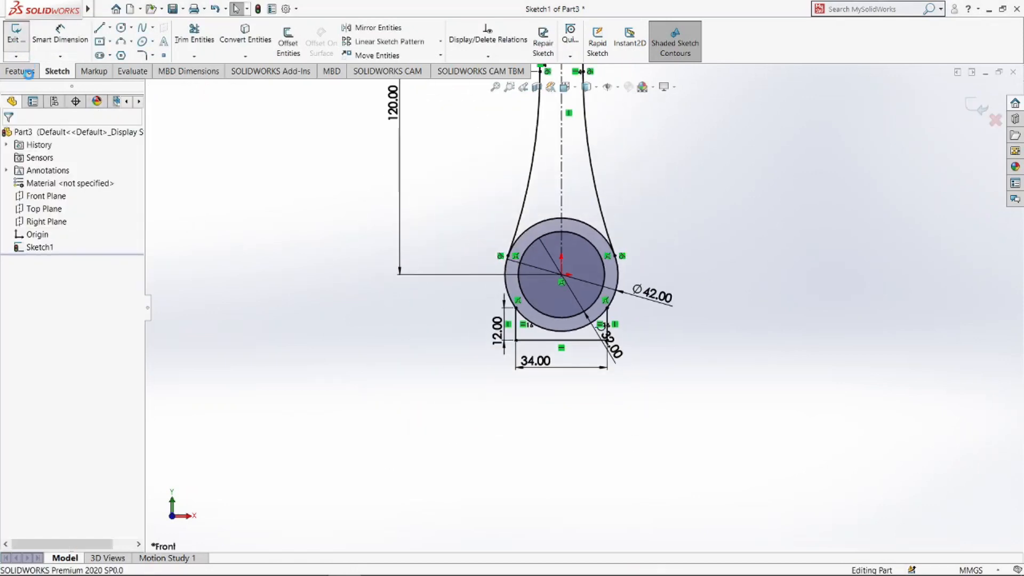
click(16, 33)
ctrl+middle_drag(727, 269, 670, 416)
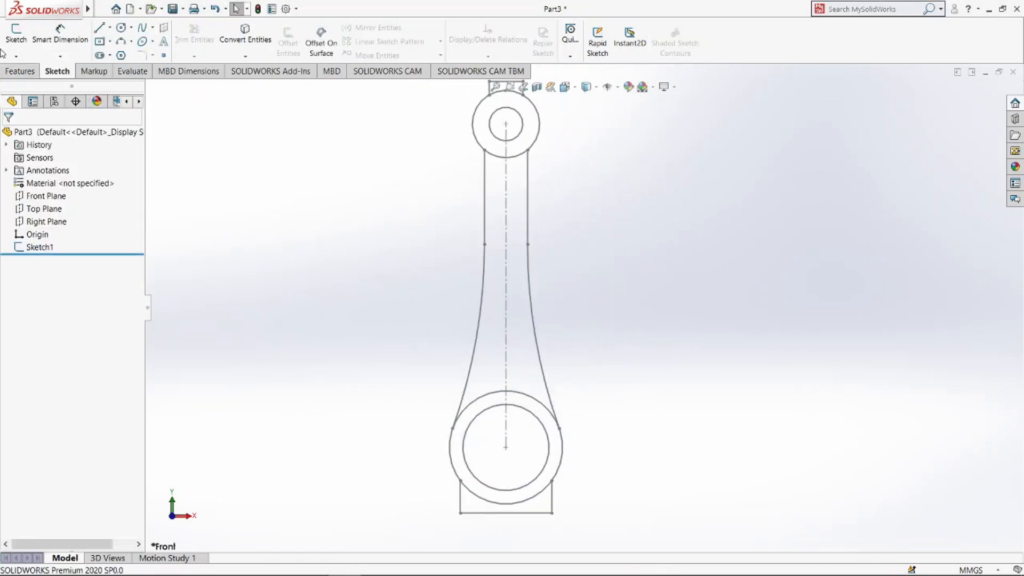
- Extrude both halves of the rod shank and the top and bottom tab regions 10 mm with the Mid Plane option
click(21, 71)
click(22, 38)
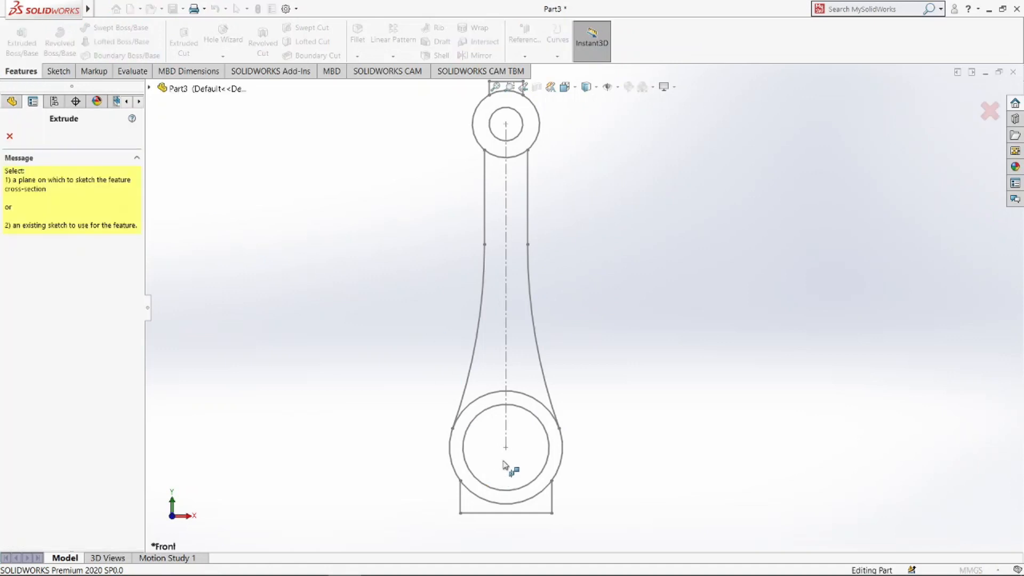
click(512, 440)
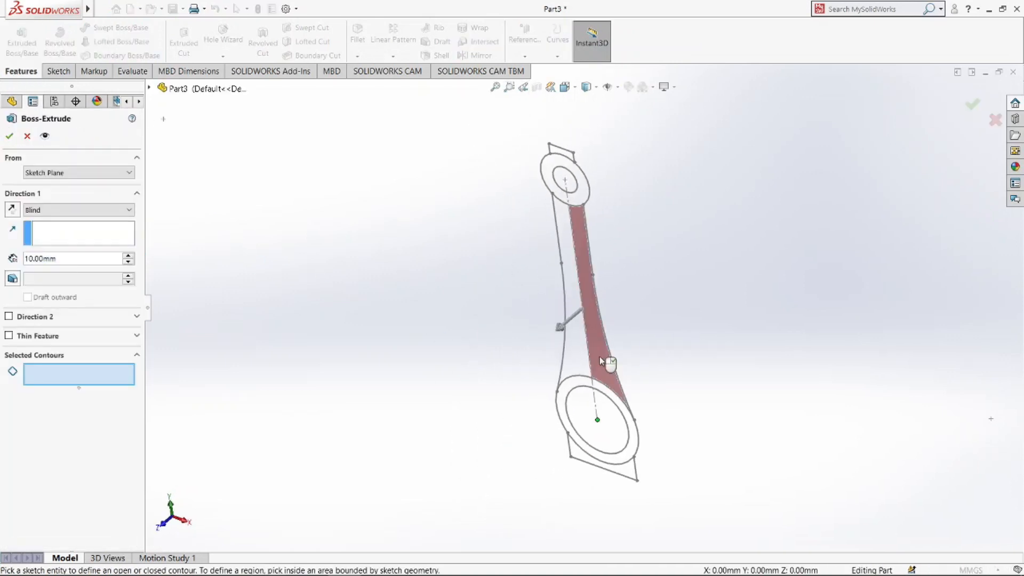
click(599, 361)
click(571, 367)
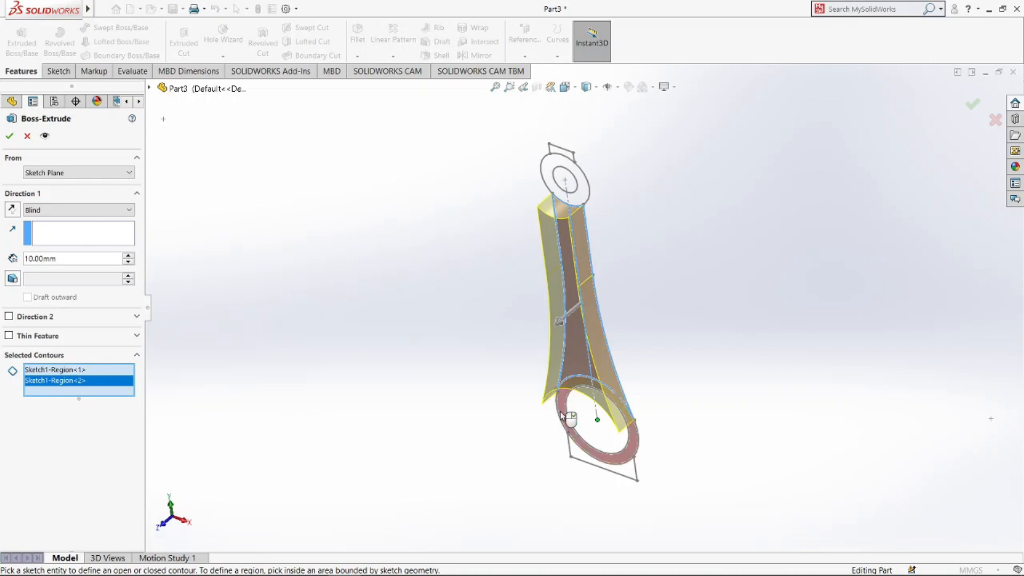
click(577, 455)
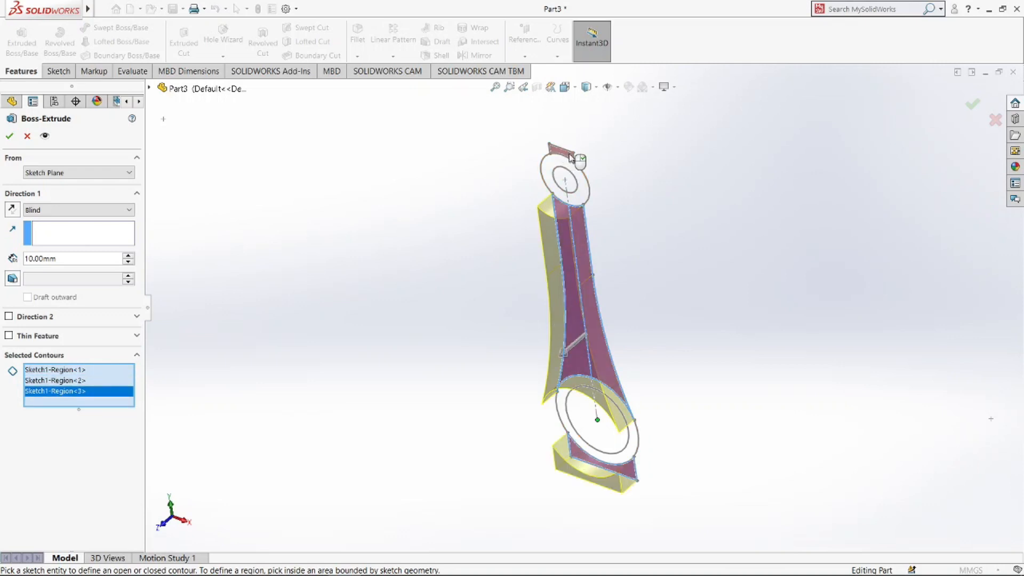
click(569, 156)
click(64, 267)
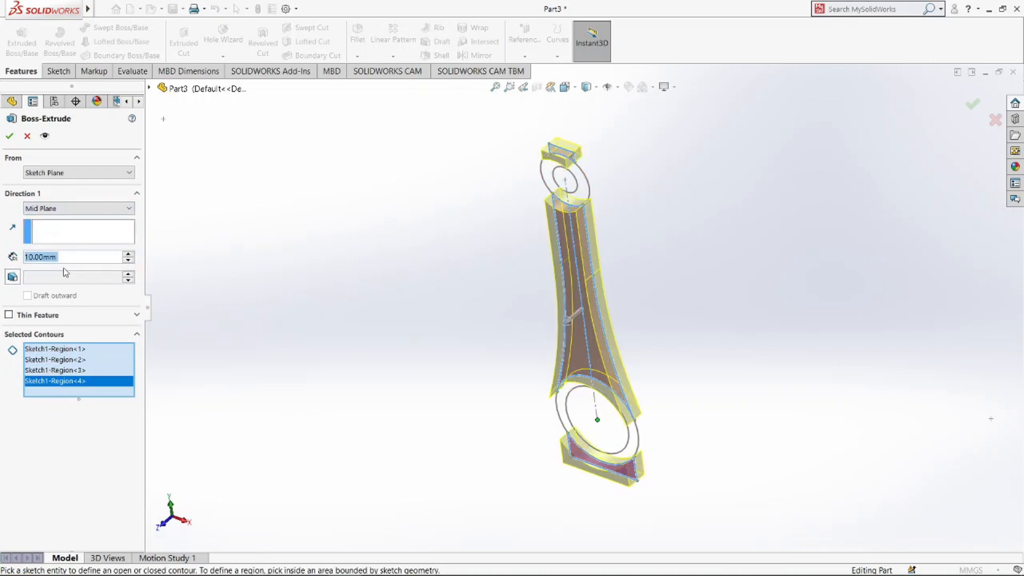
click(10, 136)
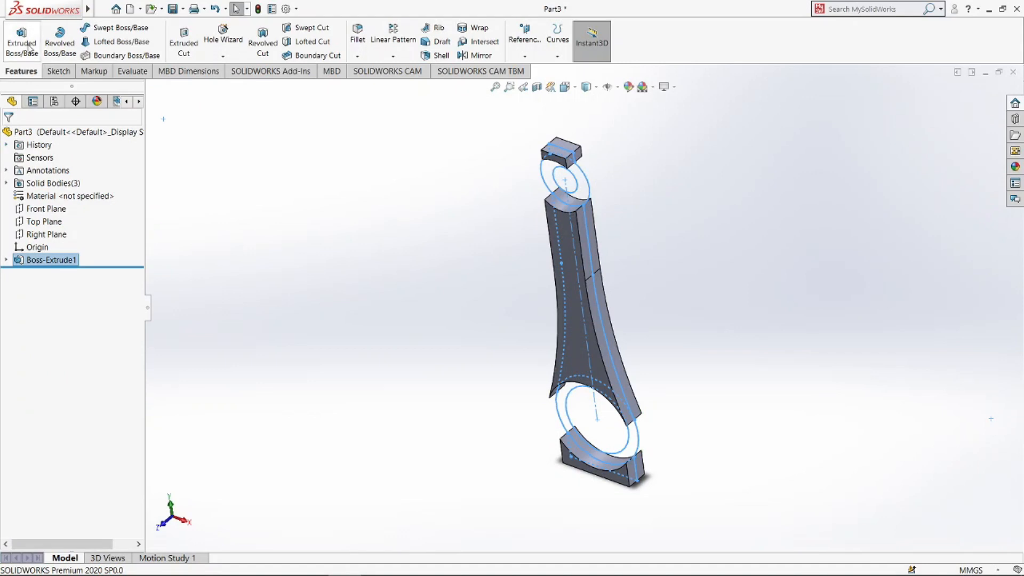
- Show Sketch1 under the first extrusion so its contours can be reused
click(23, 44)
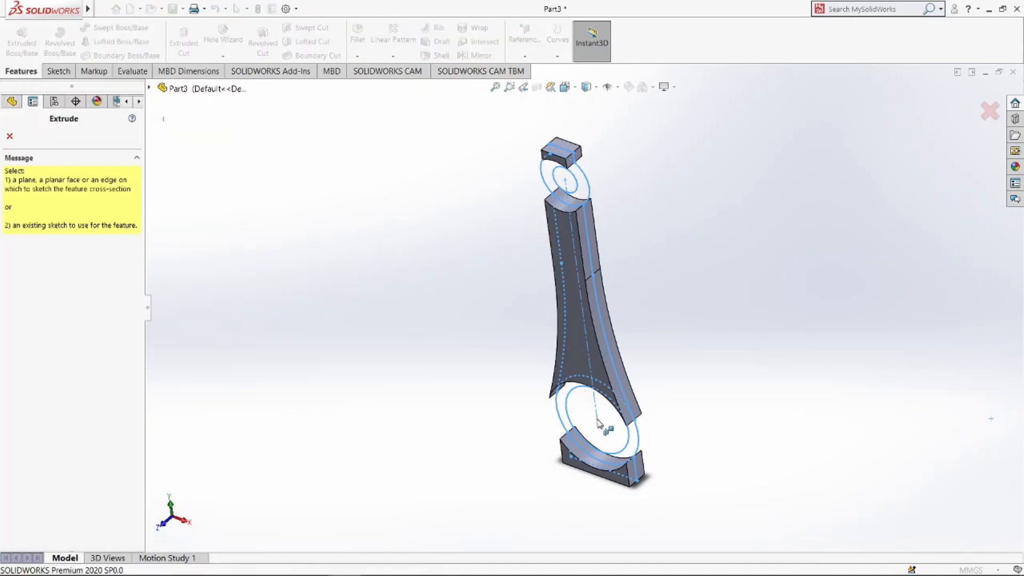
key(Escape)
click(6, 261)
click(31, 274)
click(47, 261)
- Extrude the ring regions at the rod's large and small ends 20 mm, Mid Plane, merged with the existing bodies
click(22, 42)
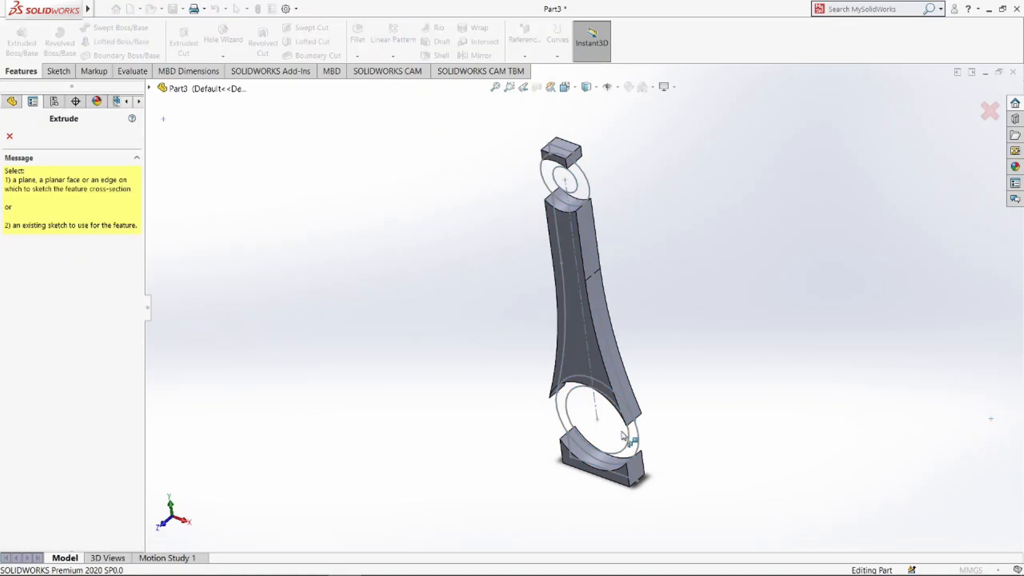
click(638, 446)
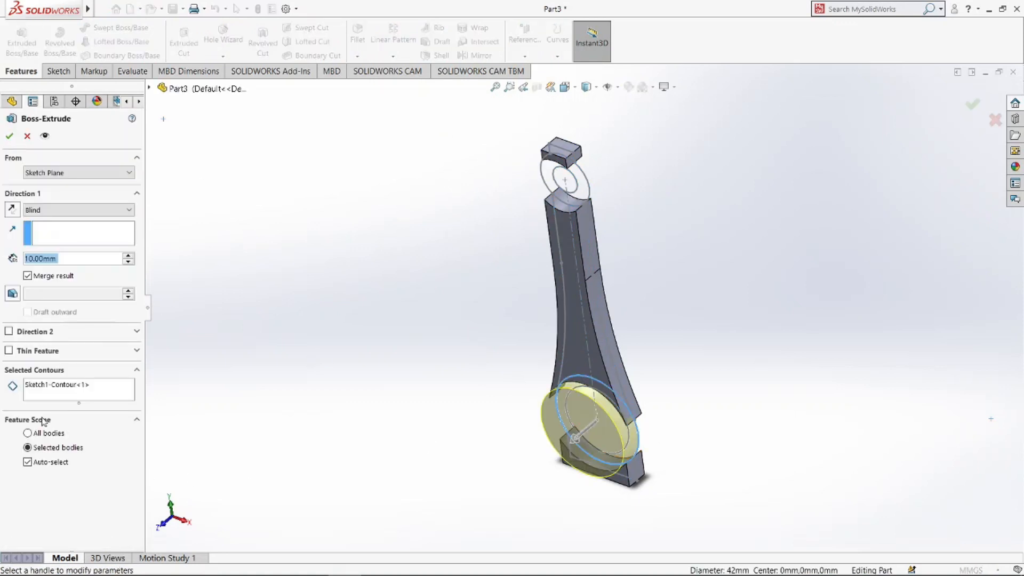
click(53, 387)
click(595, 443)
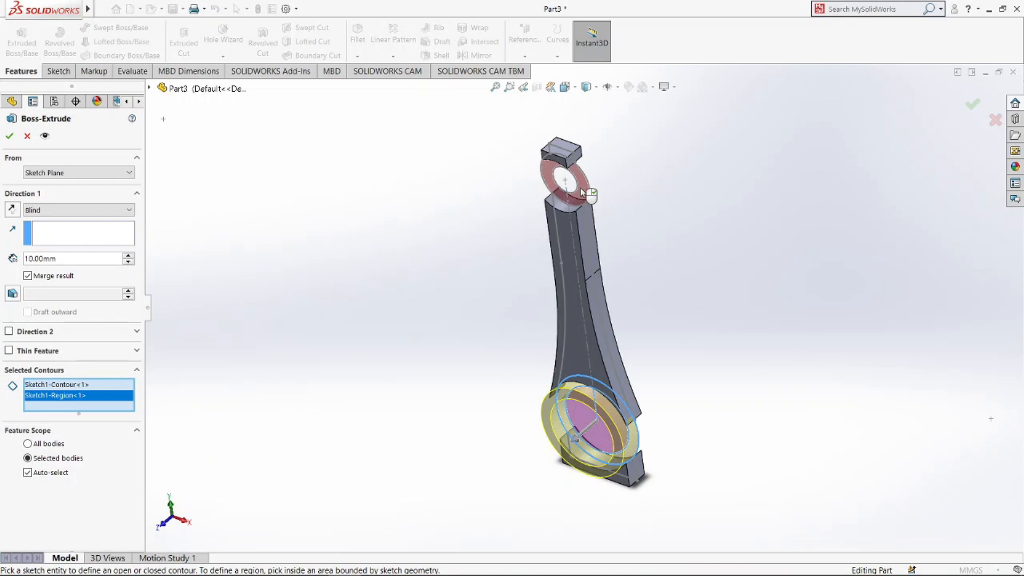
click(582, 196)
click(71, 211)
click(69, 277)
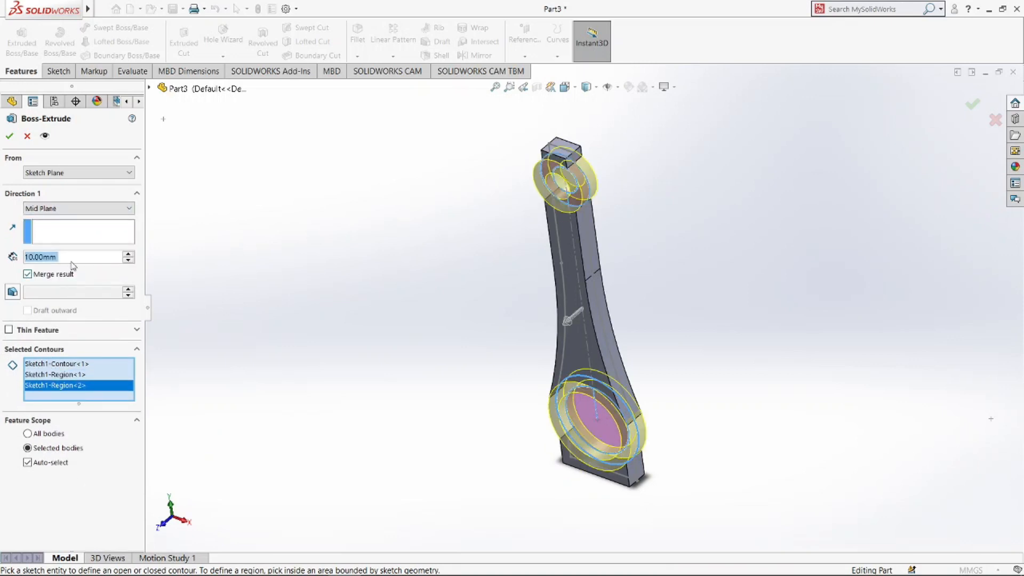
text(20)
key(Return)
click(9, 136)
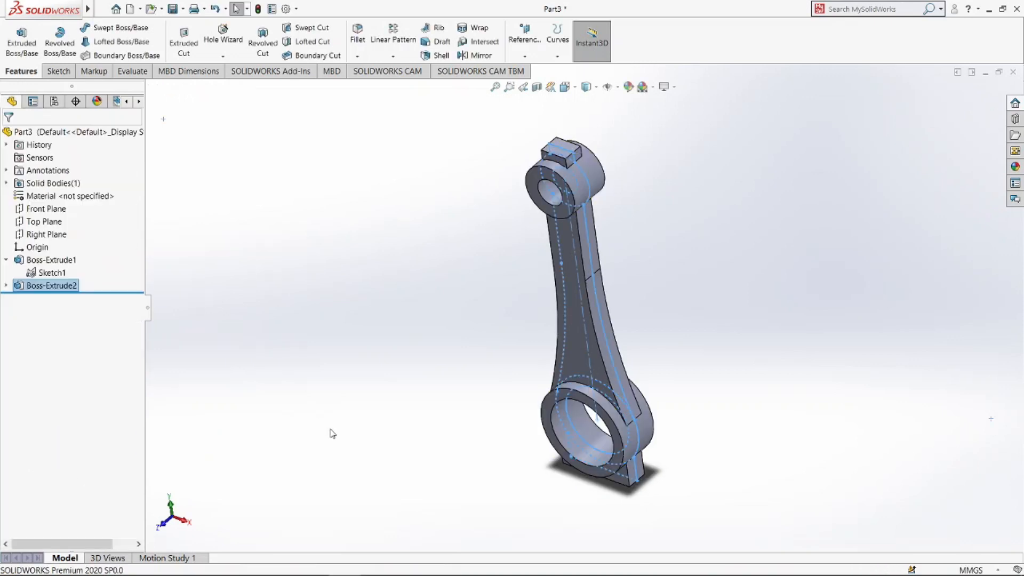
- Hide the profile sketch under the first extrusion
middle_drag(284, 429, 279, 381)
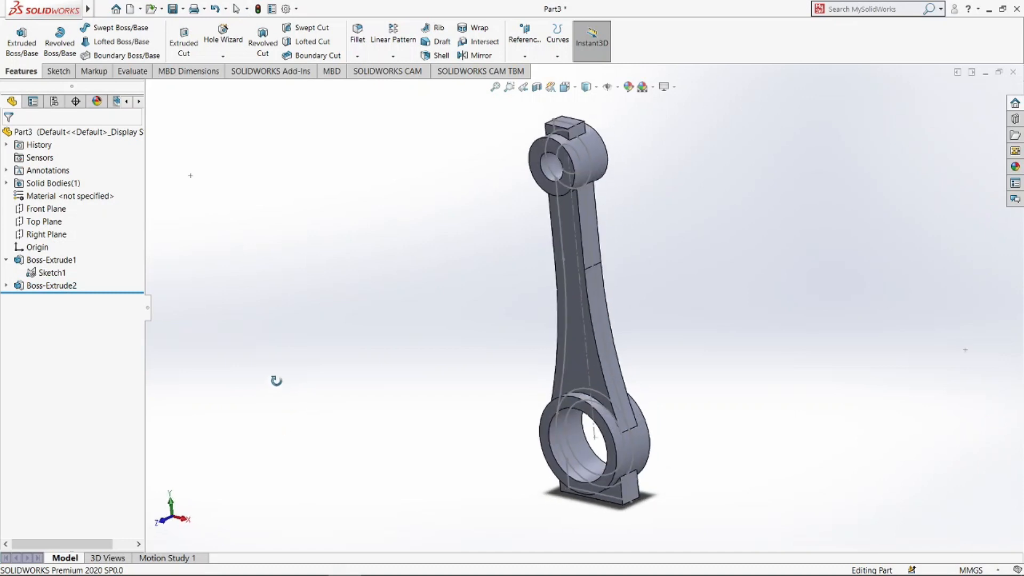
click(37, 276)
click(45, 263)
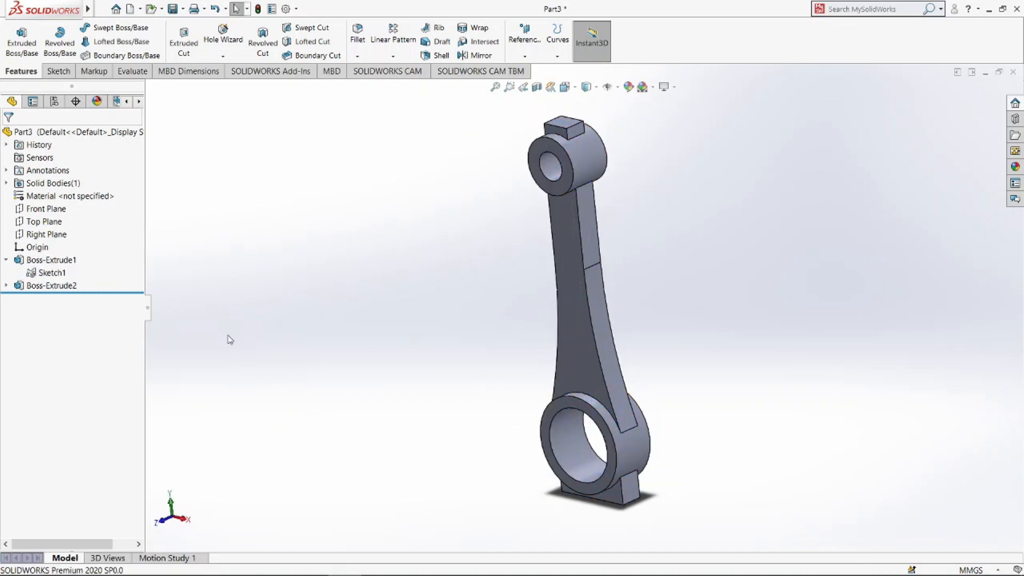
- Start a new sketch on the Right Plane and view it face-on
click(47, 234)
click(64, 212)
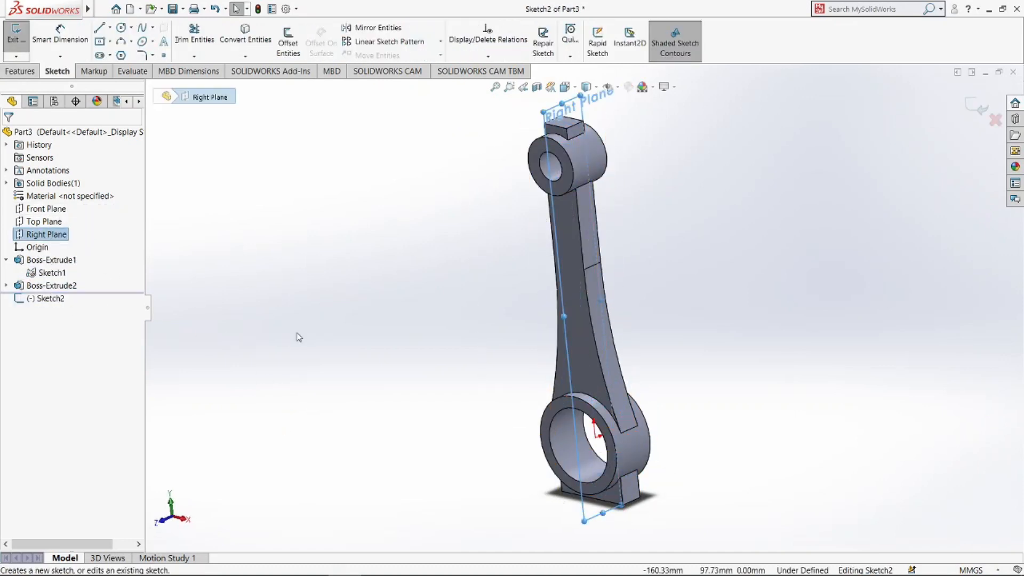
click(57, 300)
click(72, 277)
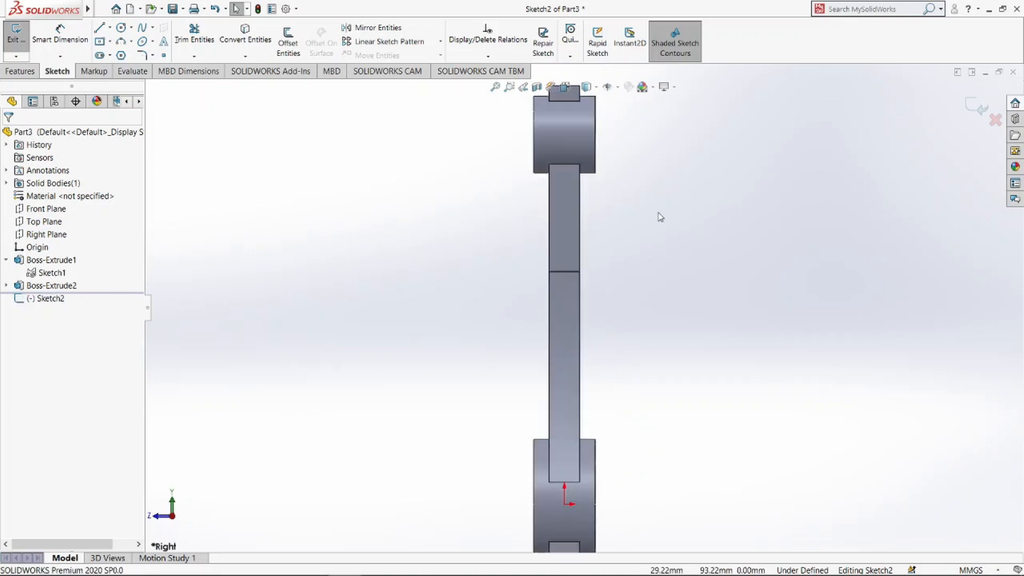
click(99, 55)
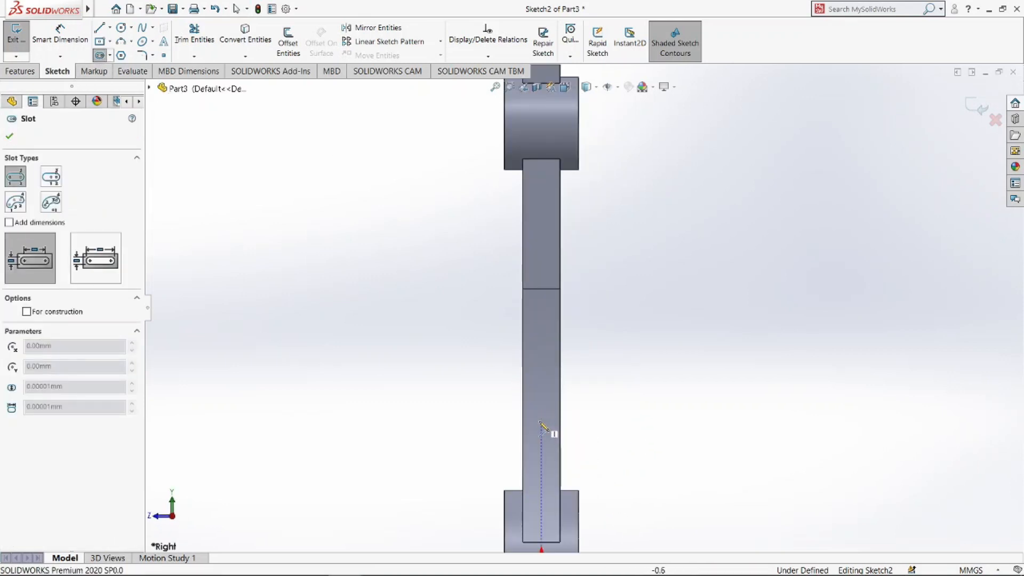
click(542, 239)
key(Escape)
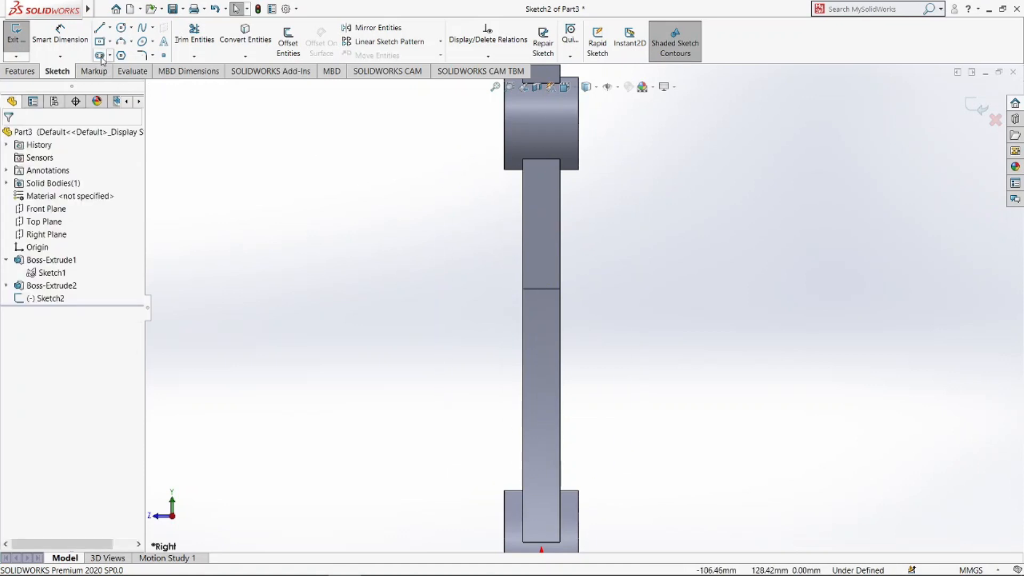
- Sketch a vertical straight slot on the rod shank's centreline, about 55 mm between centres and about 4.5 mm wide
click(100, 55)
click(542, 427)
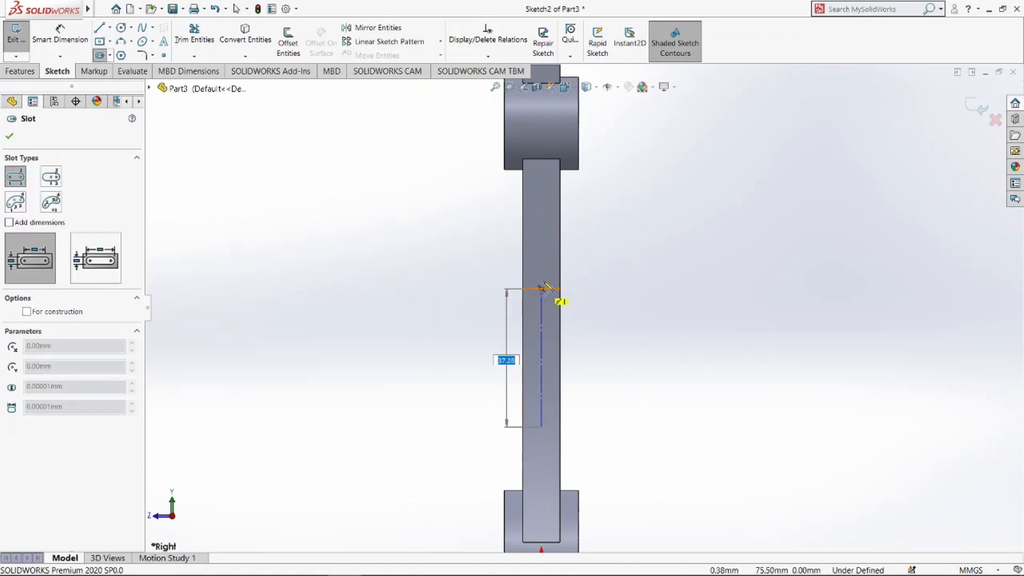
click(542, 225)
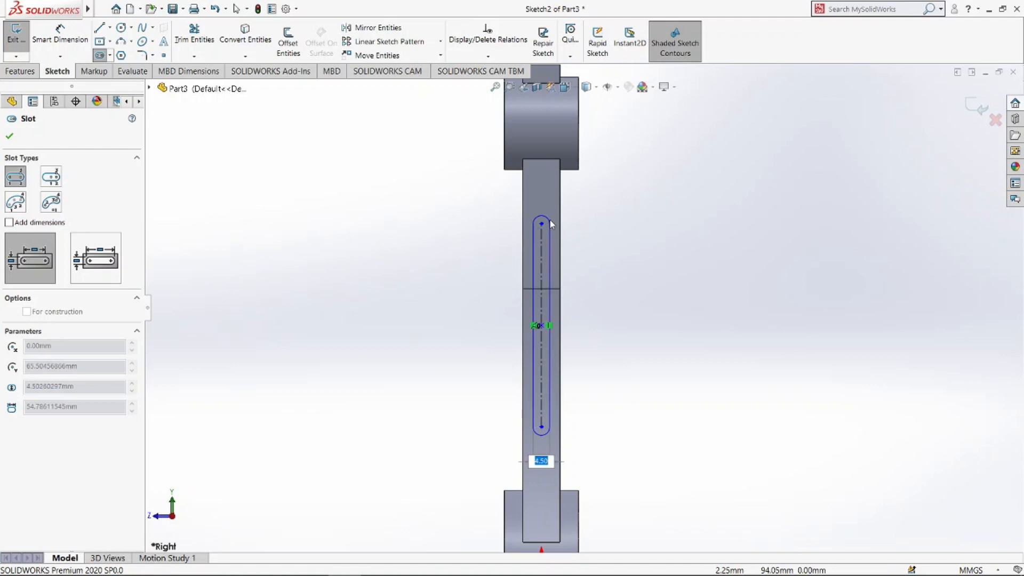
click(550, 220)
key(Escape)
- Add a vertical relation between the slot's lower centre point and the origin
scroll(584, 299, up, 2)
scroll(585, 414, down, 3)
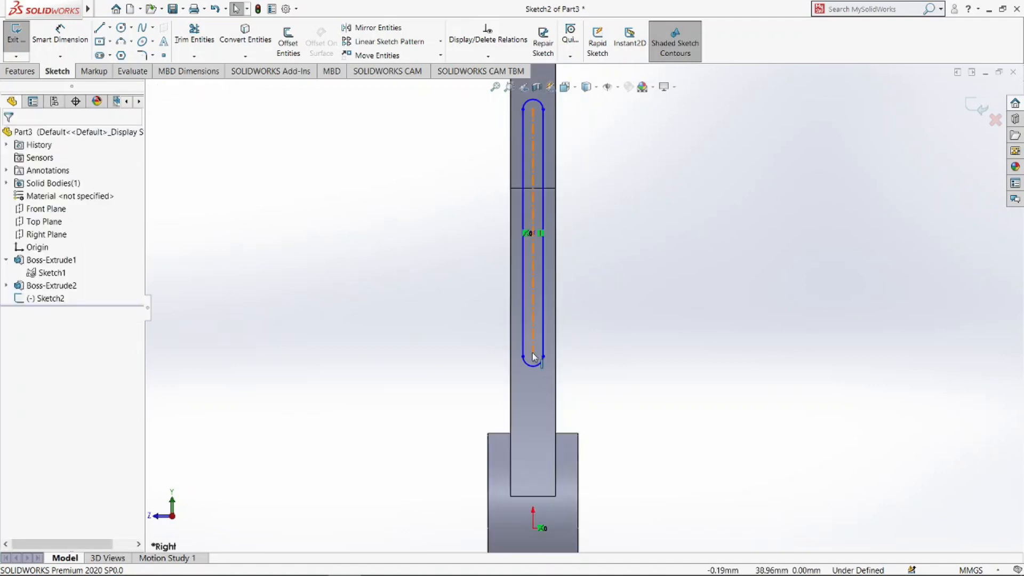
click(533, 359)
ctrl+click(534, 526)
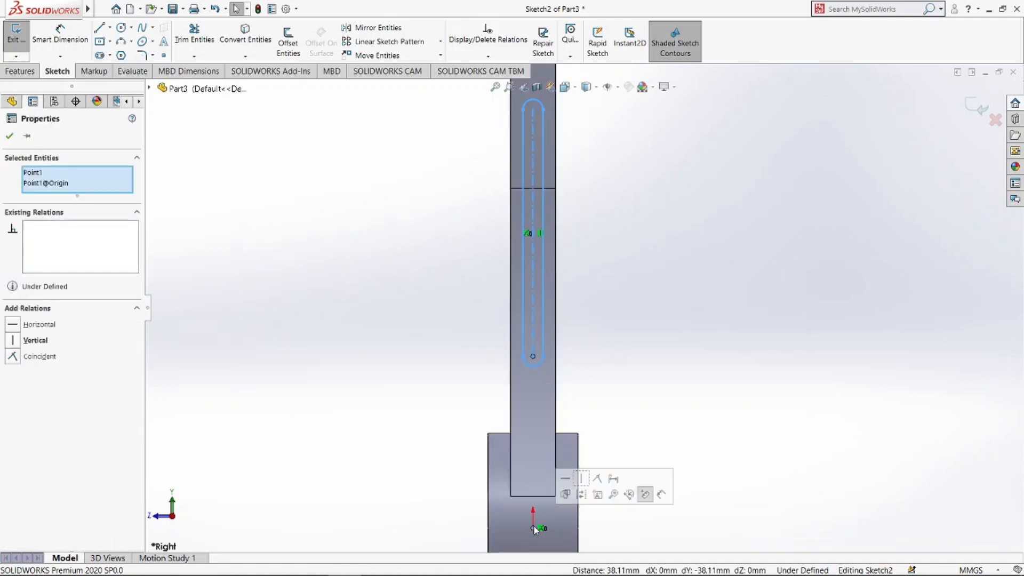
click(582, 479)
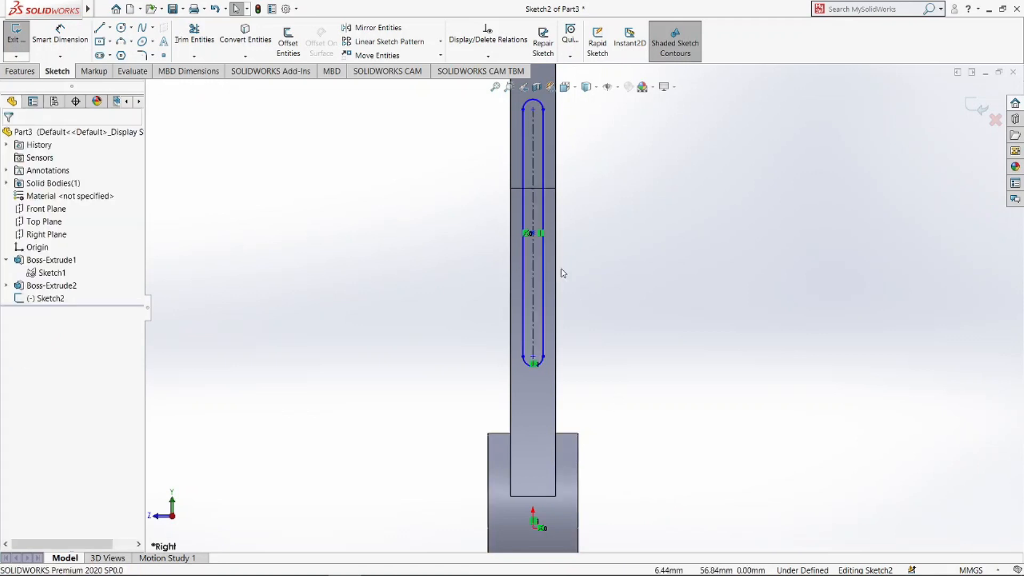
- Dimension the distance between the slot's two centre points as 62 mm
click(47, 39)
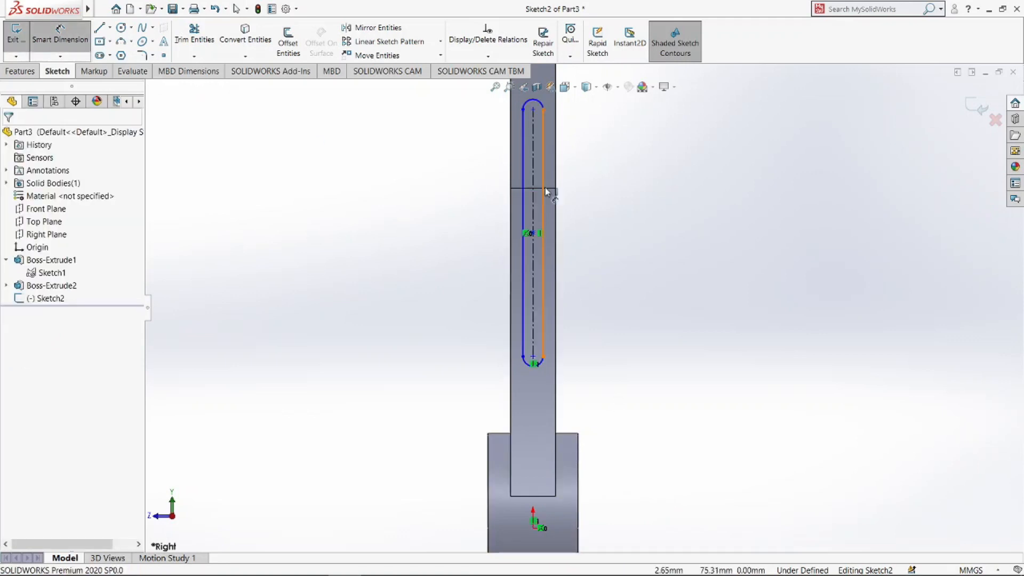
click(533, 125)
click(421, 176)
text(62)
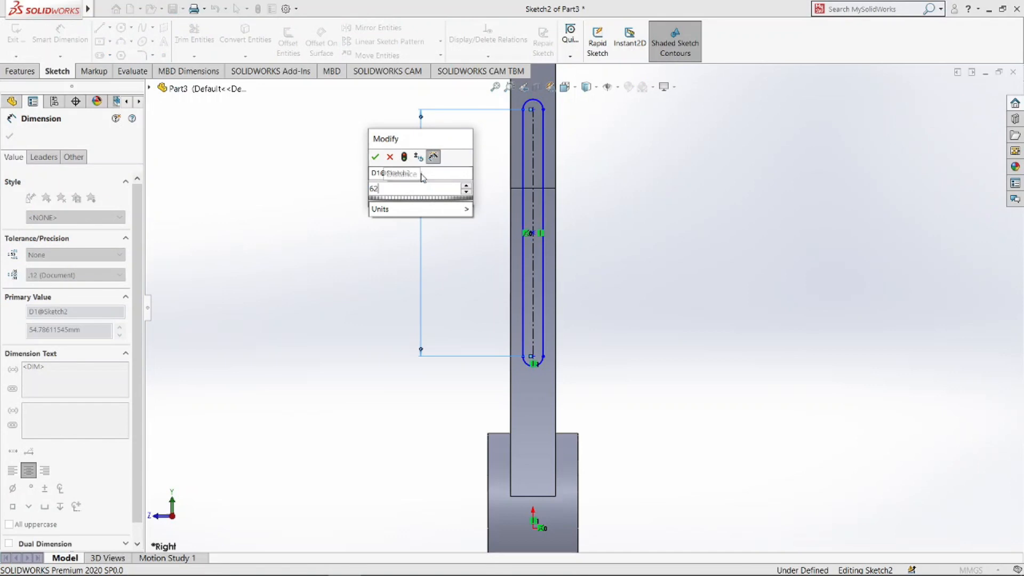
key(Return)
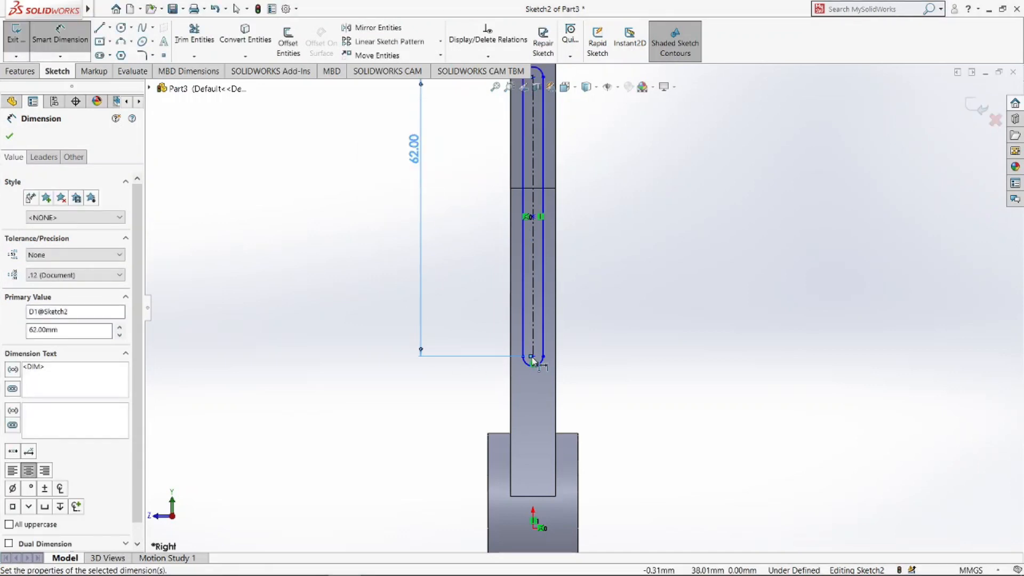
- Dimension the slot's lower centre point 38 mm above the origin
click(533, 363)
click(533, 528)
click(419, 481)
text(38)
key(Return)
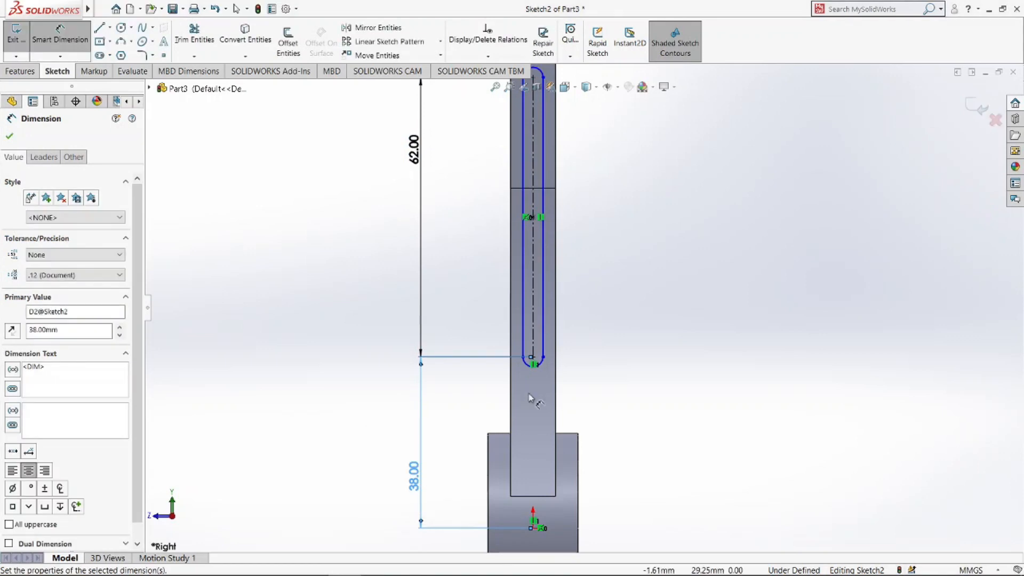
- Dimension the radius of the slot's lower end arc as 3 mm
click(543, 369)
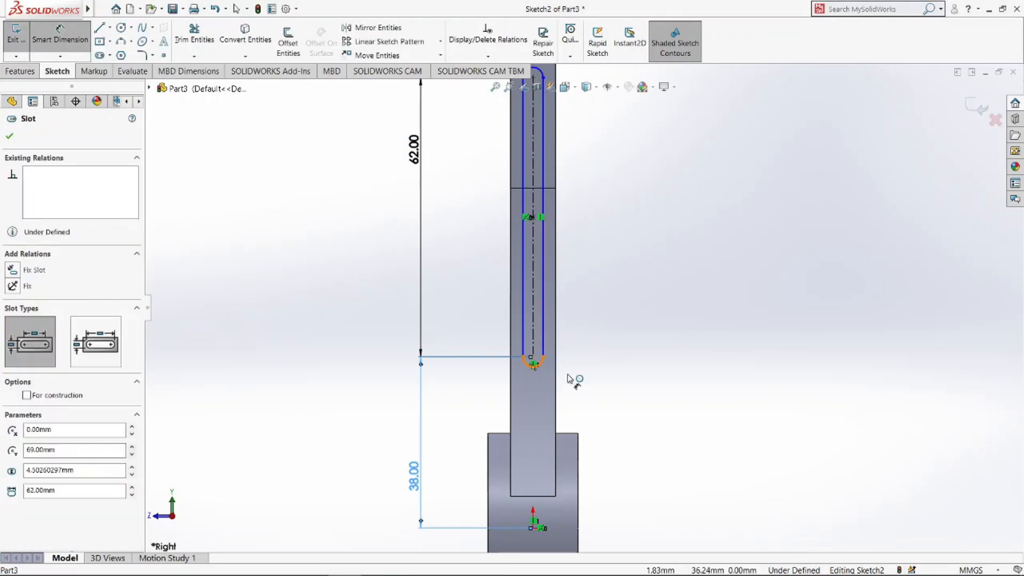
click(608, 388)
text(3)
key(Return)
key(Escape)
- Start an extruded cut from the slot sketch, beginning at a 6 mm offset from the sketch plane
scroll(424, 448, up, 3)
middle_drag(423, 448, 460, 486)
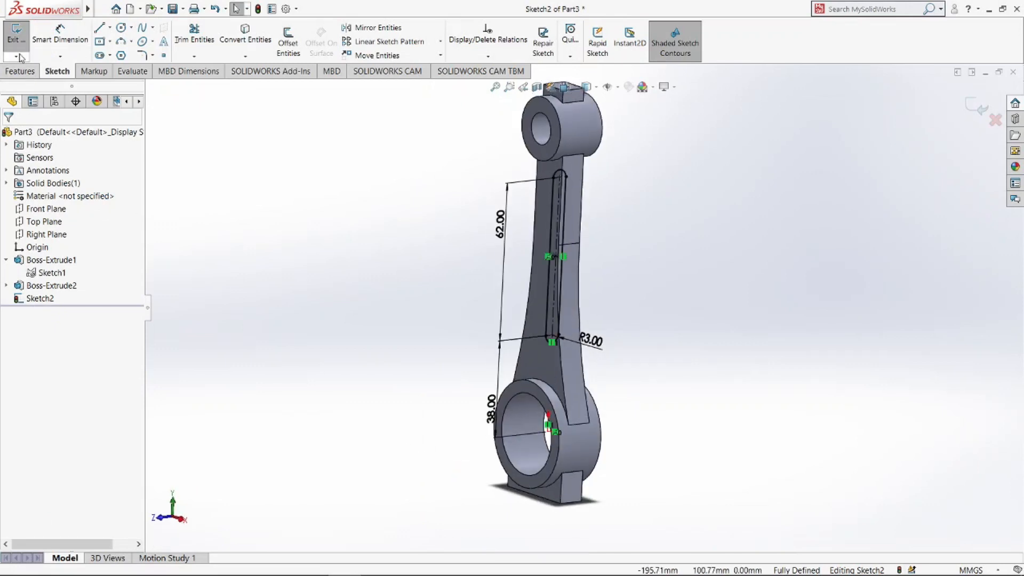
click(20, 71)
click(184, 43)
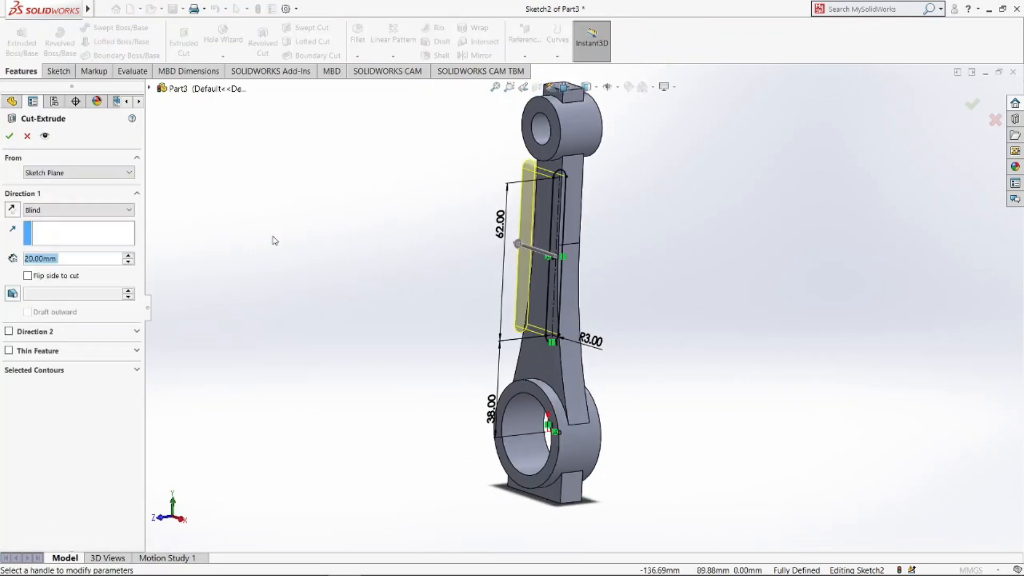
click(75, 173)
click(78, 194)
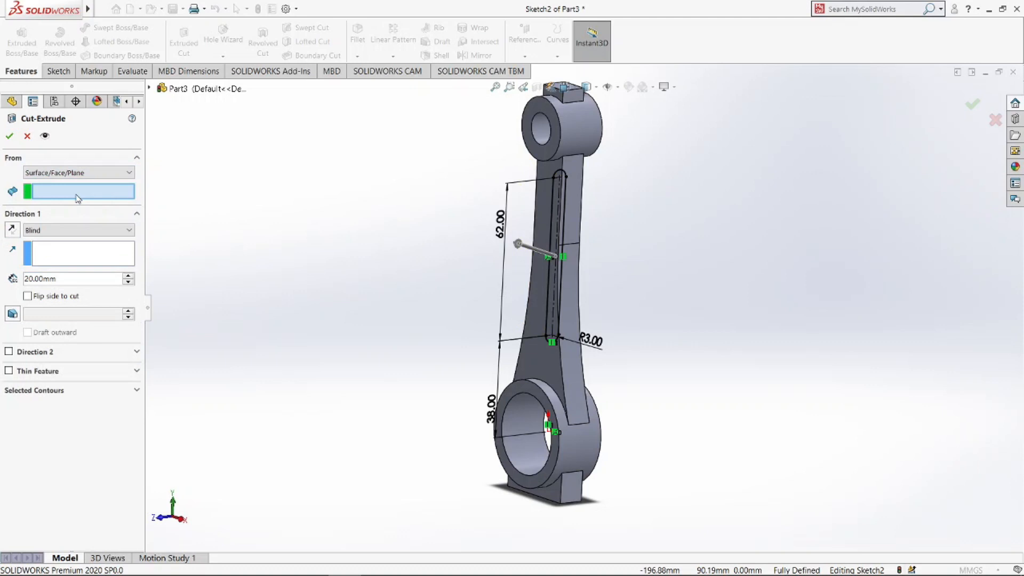
click(91, 173)
click(91, 206)
double_click(87, 193)
text(6)
key(Return)
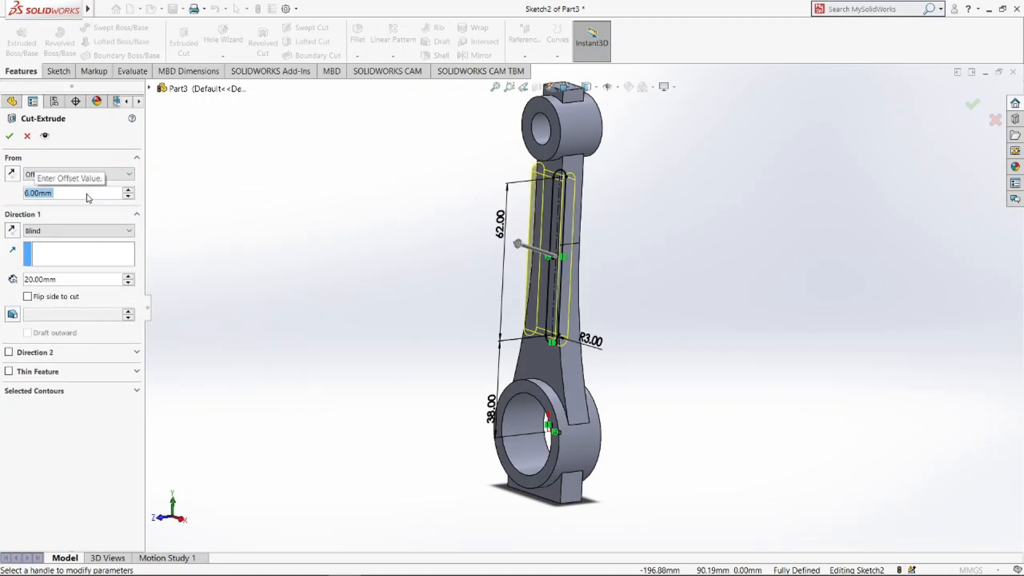
- Reverse the slot cut's direction, set its end condition to Through All and complete the cut
click(10, 235)
click(104, 239)
click(70, 247)
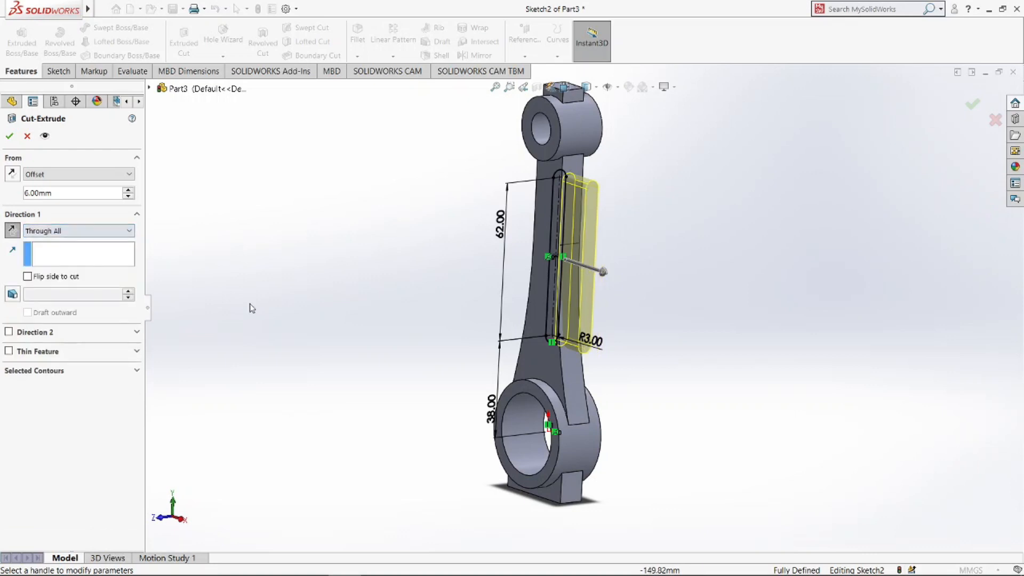
middle_drag(249, 304, 294, 312)
click(10, 135)
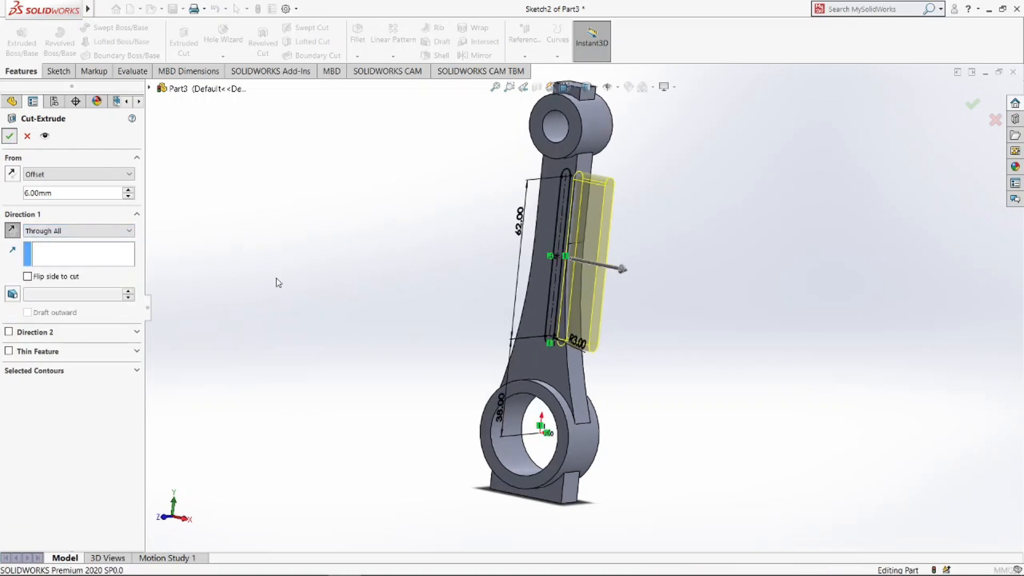
- Mirror the slot cut about the Right Plane onto the opposite side of the rod shank
middle_drag(284, 283, 303, 308)
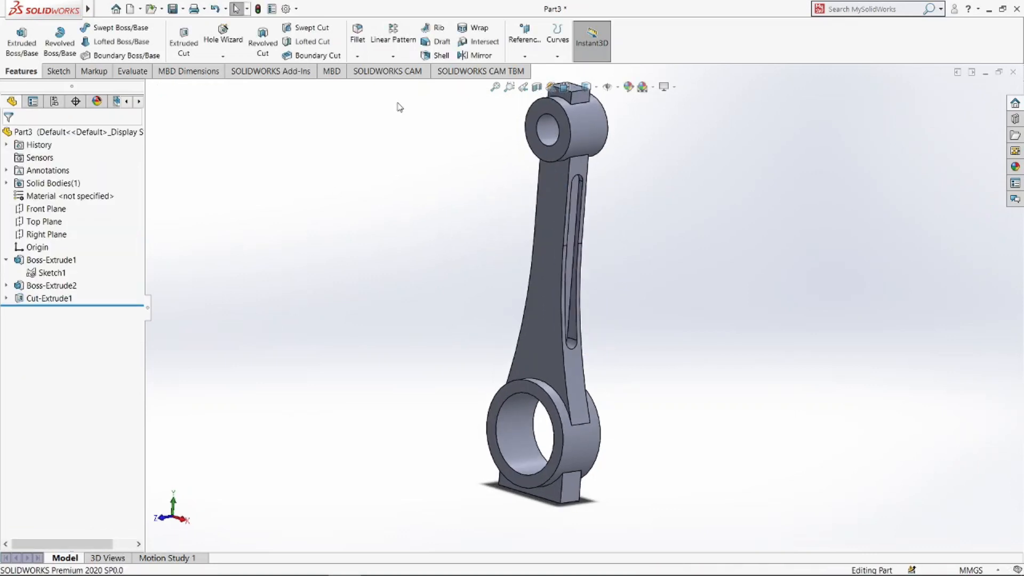
click(478, 55)
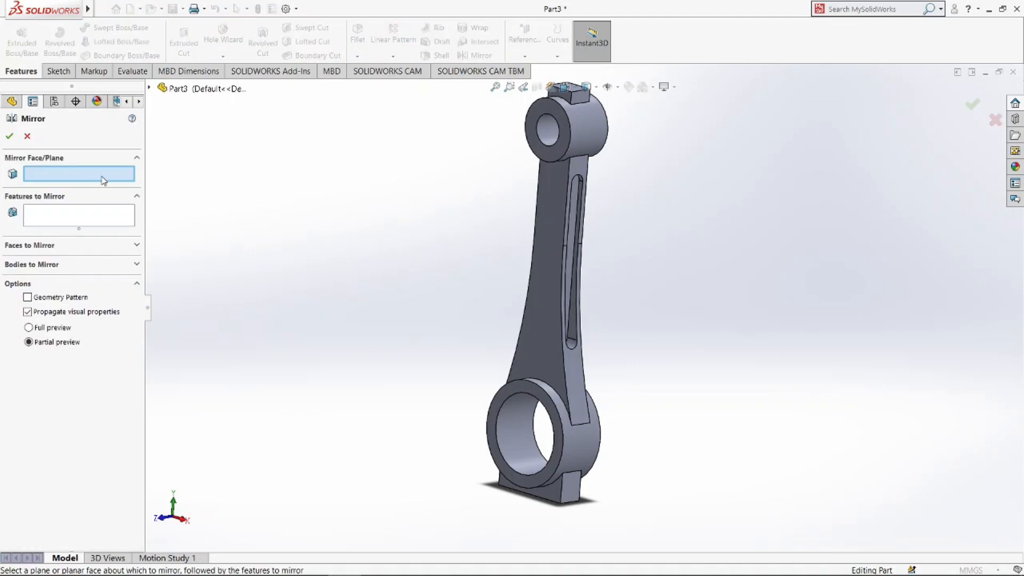
click(150, 89)
click(202, 191)
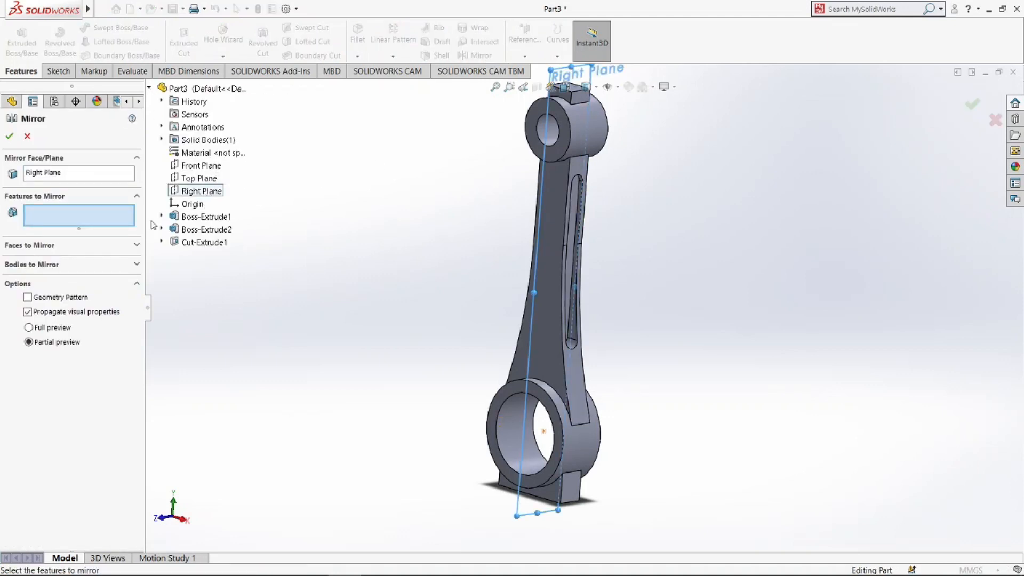
click(203, 243)
click(10, 135)
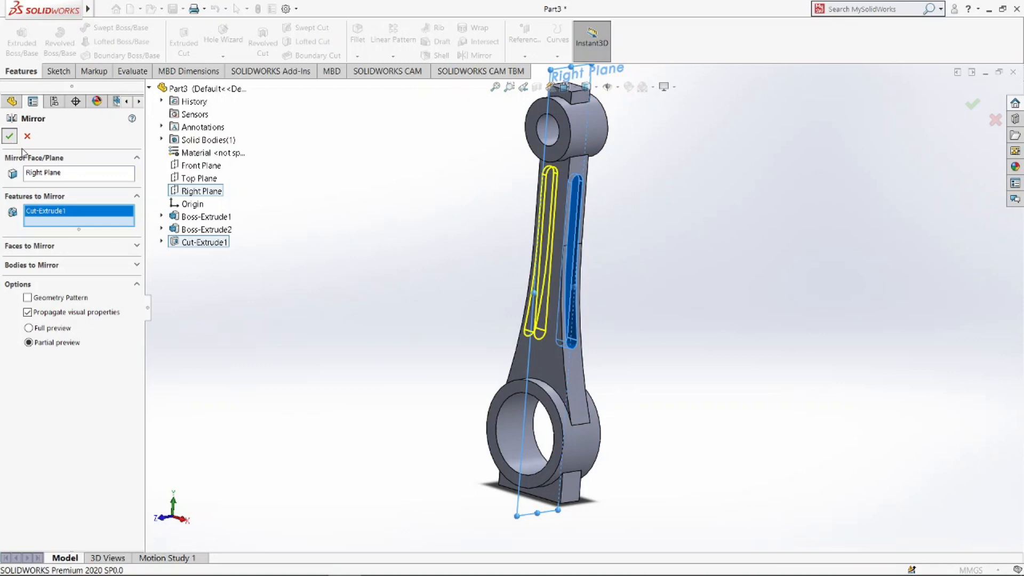
- Save the part as connecting_rod in the Engine_assembly folder
mouse_move(357, 373)
middle_down()
mouse_move(562, 443)
mouse_move(359, 357)
mouse_move(349, 375)
middle_up()
key(ctrl+s)
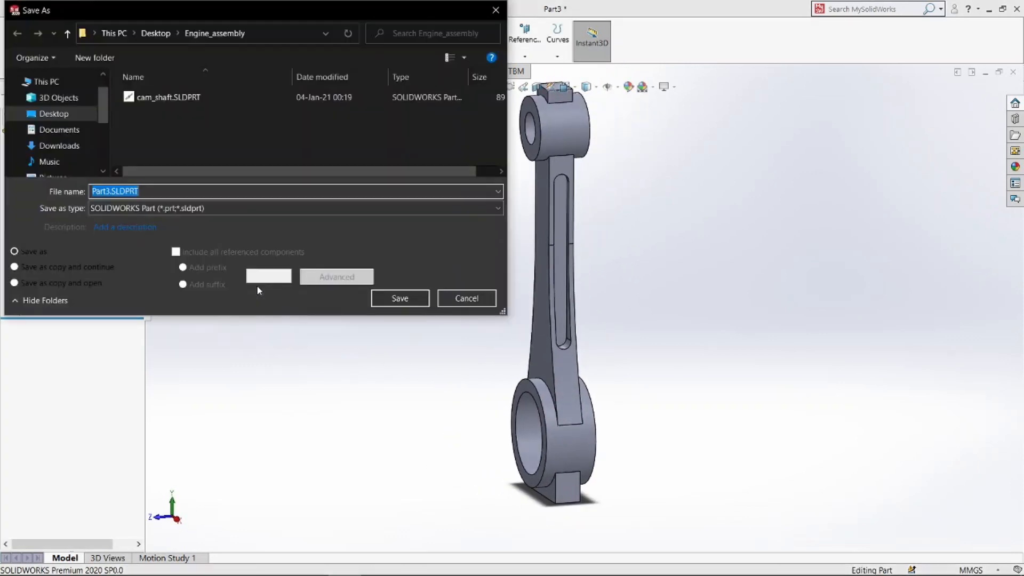
text(connecting_rod)
key(Return)
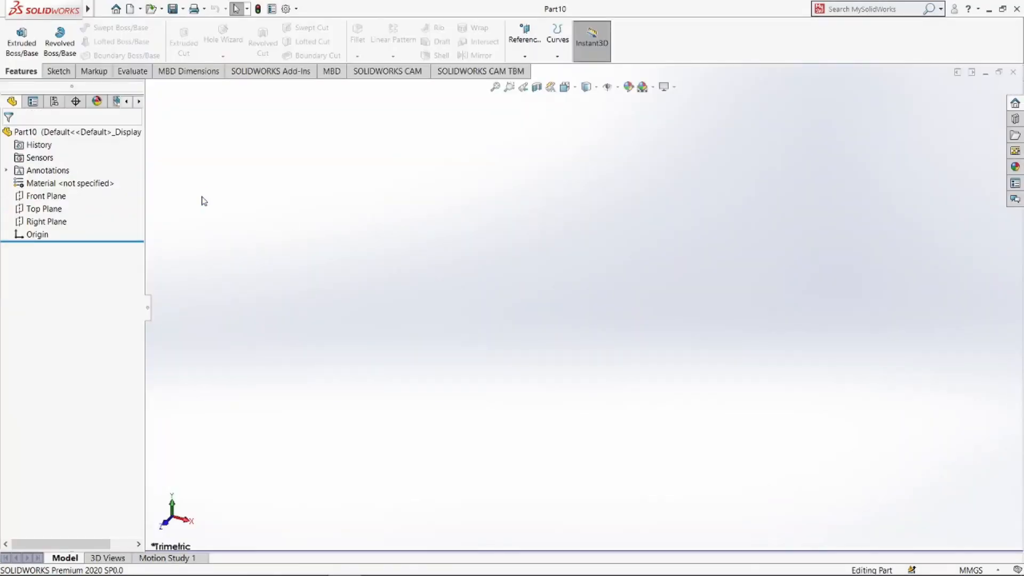
- Sketch a circle of radius 6.25 mm centred on the origin on the Front Plane of the new part
click(44, 196)
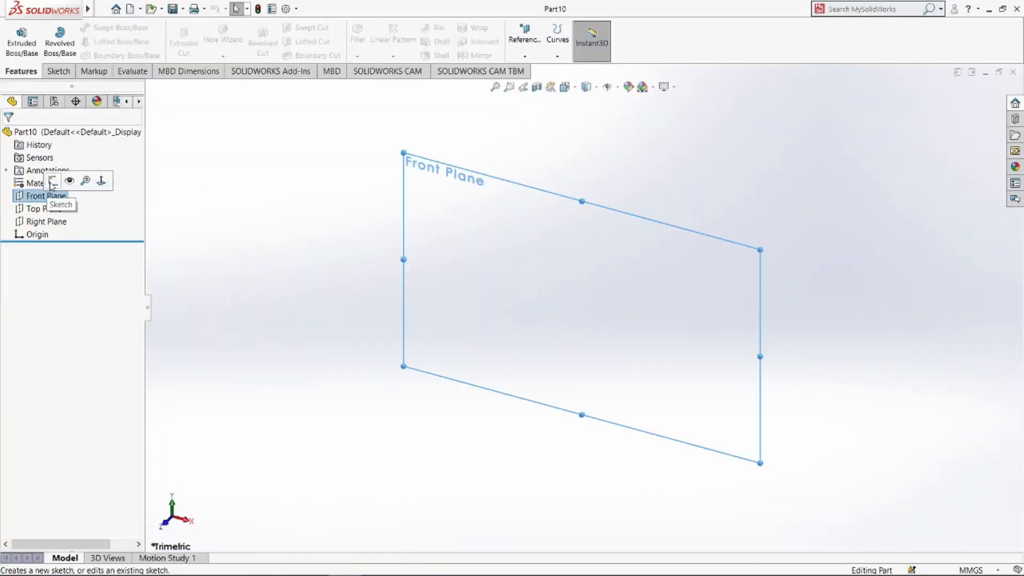
click(53, 182)
click(121, 28)
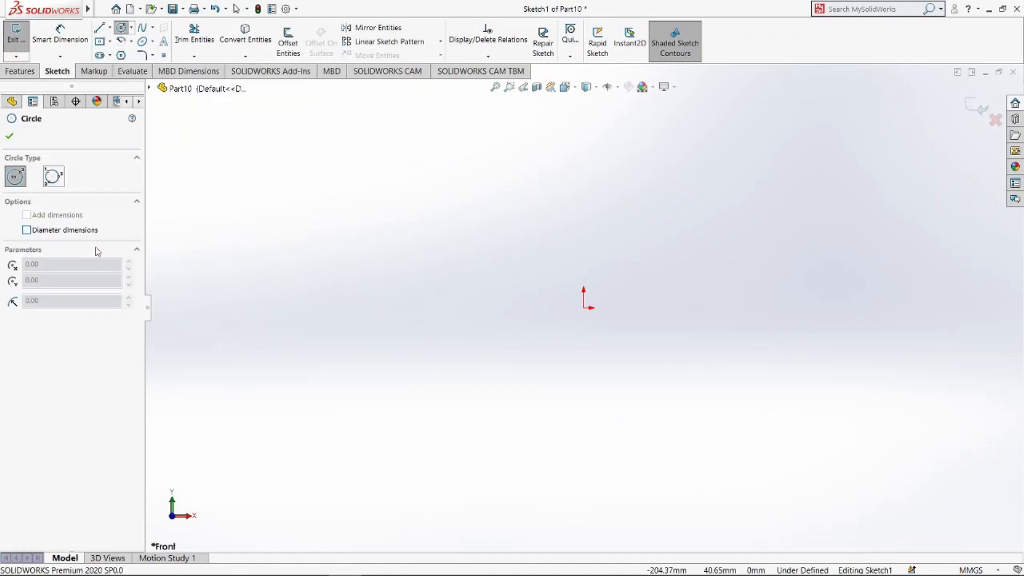
click(584, 309)
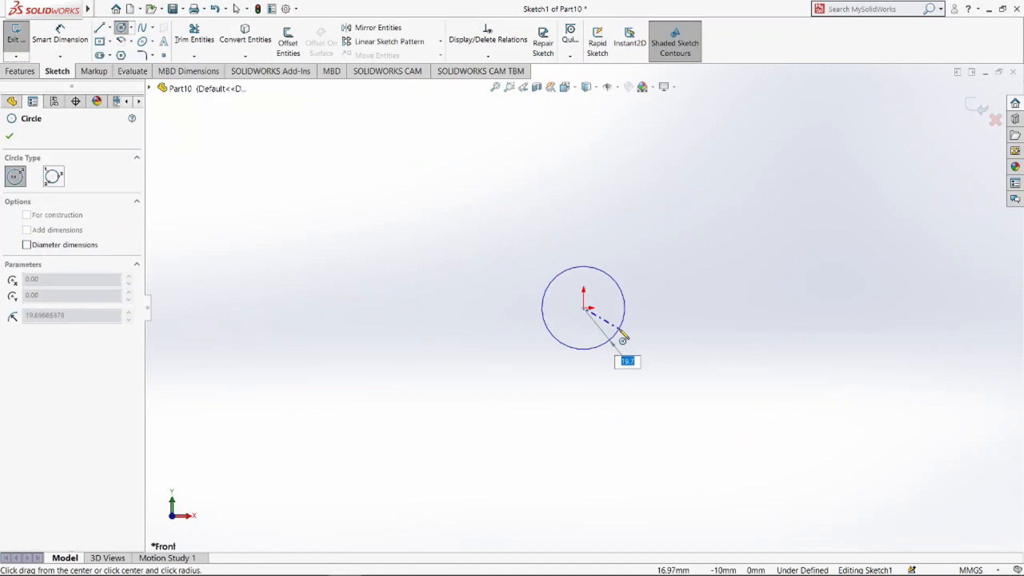
text(6.25)
key(Return)
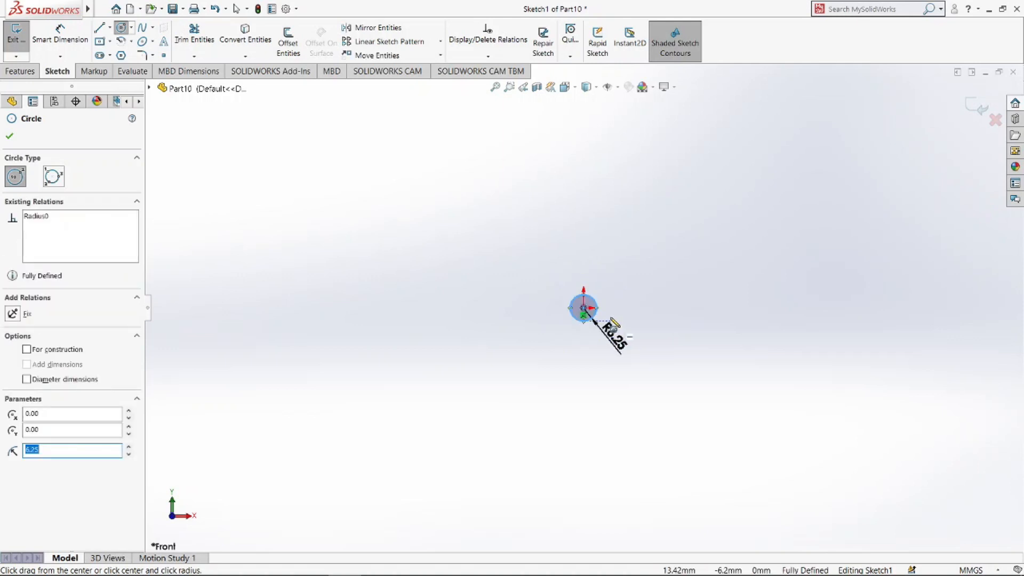
scroll(612, 320, down, 3)
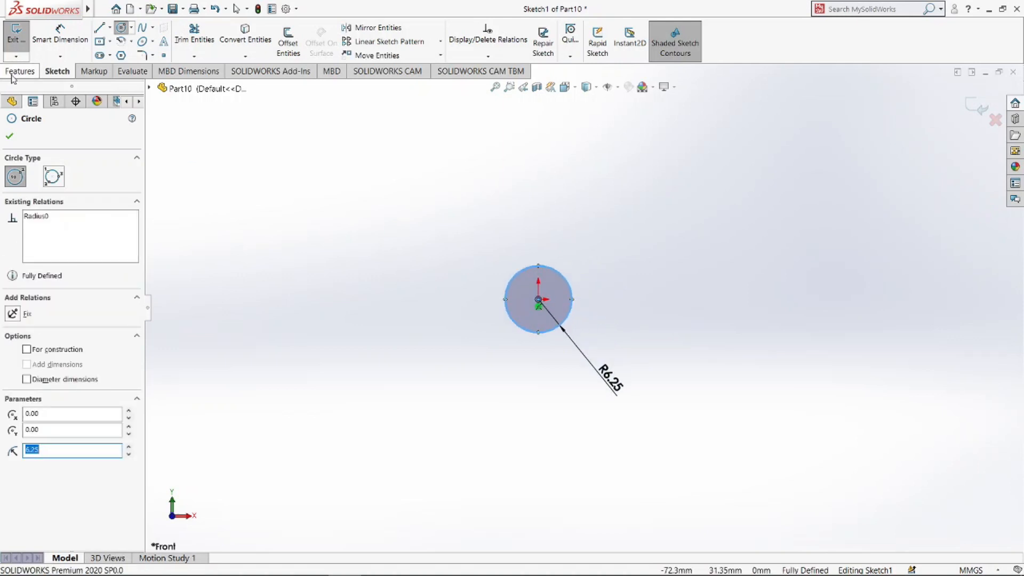
click(9, 138)
- Extrude the circle 49 mm with the Mid Plane end condition to form the pin
click(20, 71)
click(22, 40)
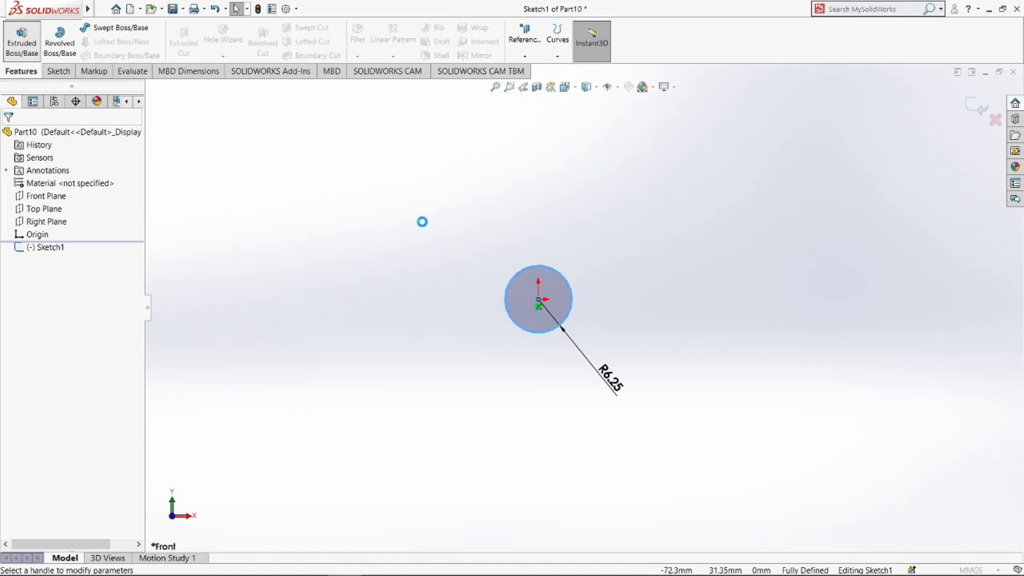
click(102, 210)
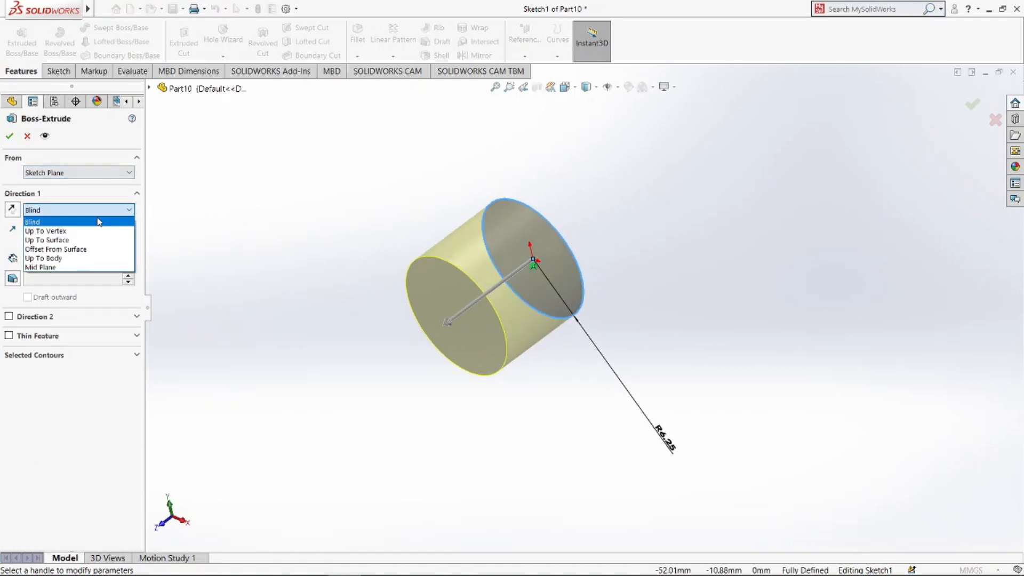
click(90, 268)
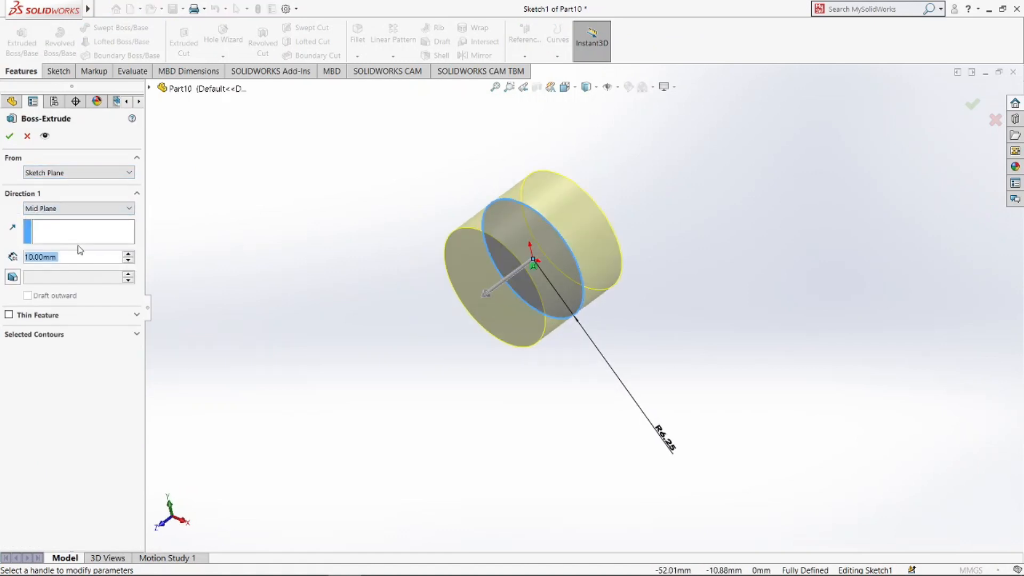
text(49)
key(Return)
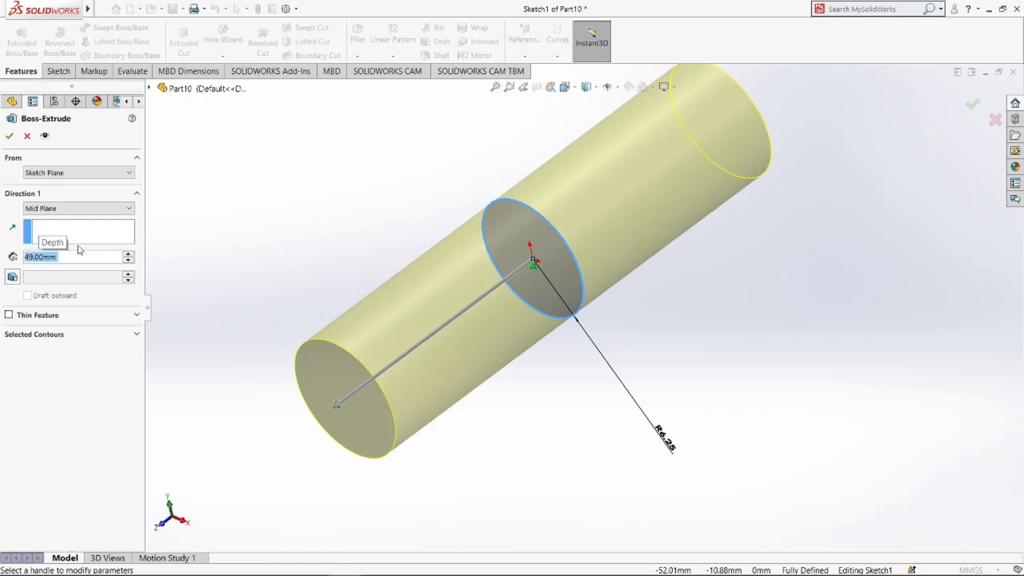
scroll(303, 476, up, 2)
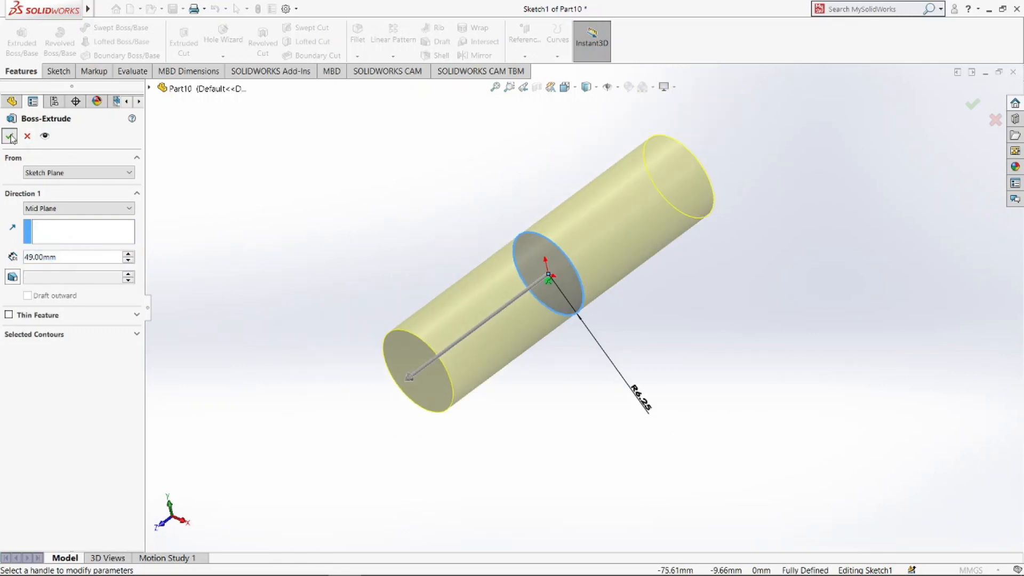
click(9, 136)
- Chamfer the circular edges at both ends of the pin by 1 mm at 45 degrees
click(357, 55)
click(373, 83)
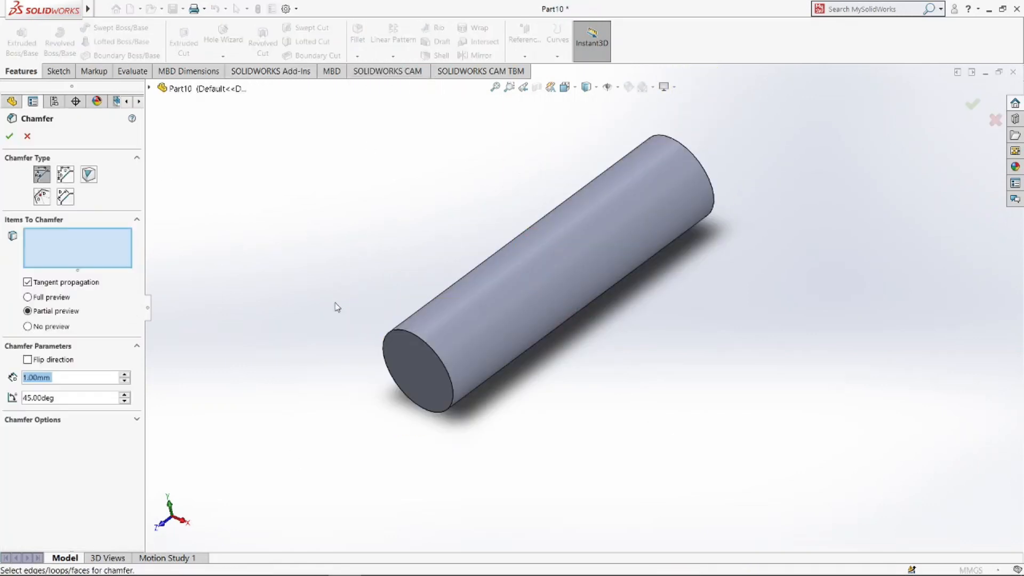
click(405, 339)
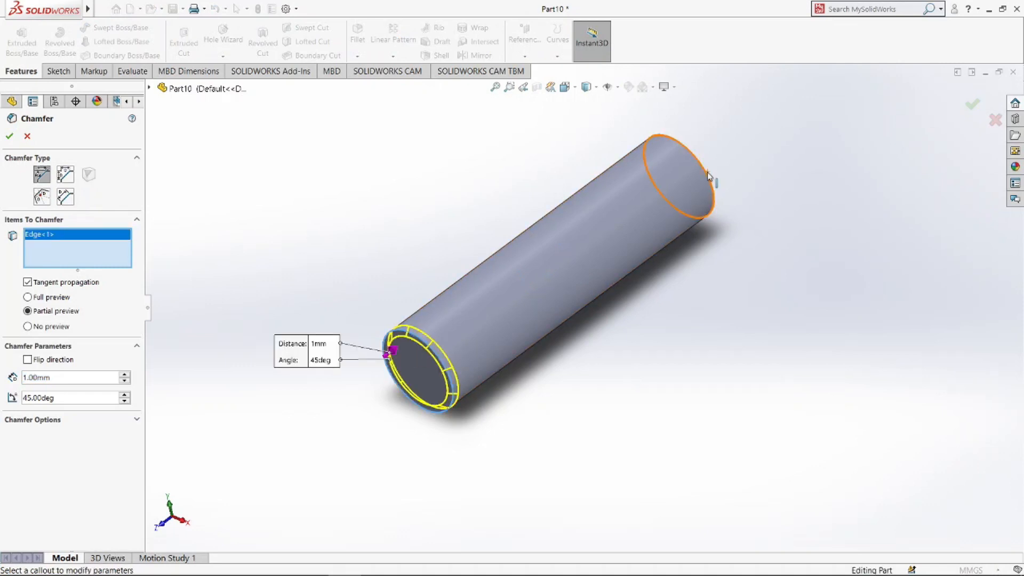
click(708, 176)
click(9, 138)
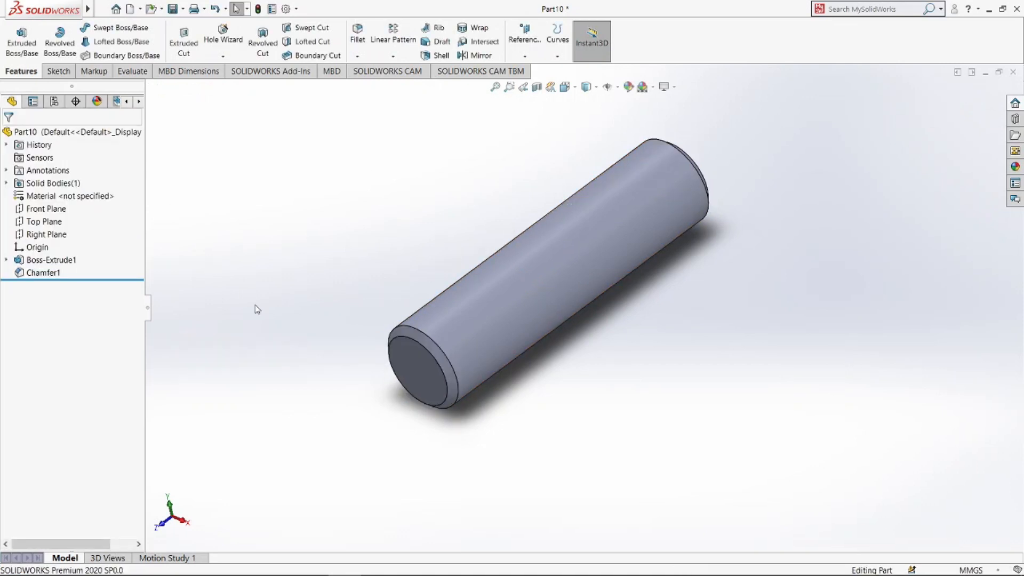
- Save the pin part as piston_pin in the Engine_assembly folder
key(ctrl+s)
text(piston_pin)
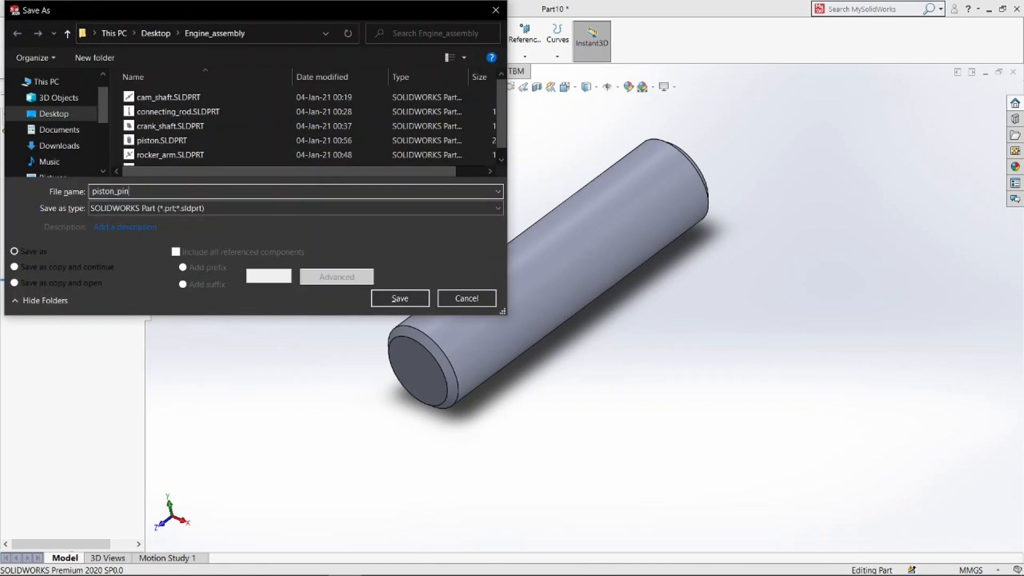
key(Return)
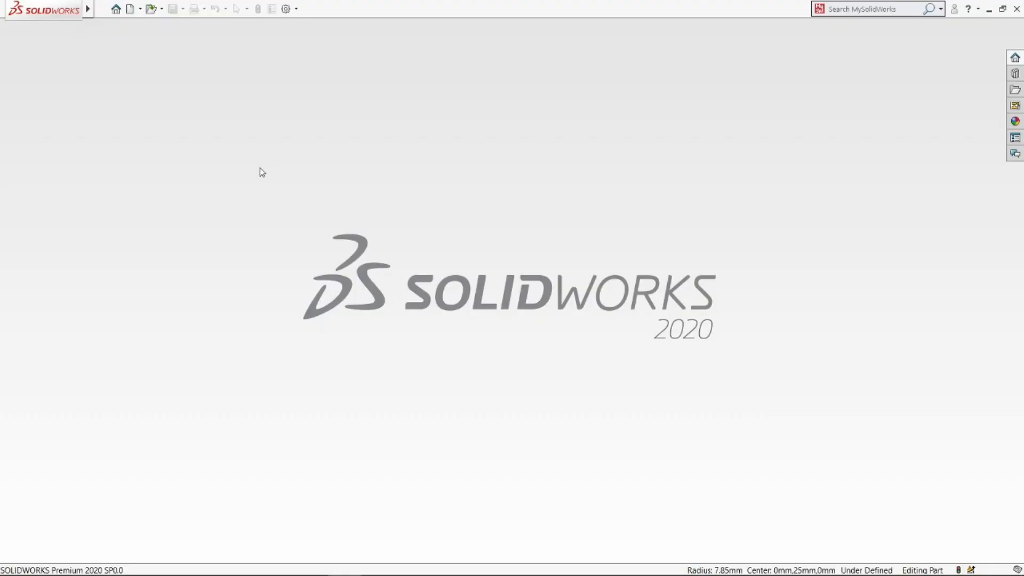
- Start a new part and sketch a 38 mm diameter circle centred on the origin on the Right Plane
key(ctrl+n)
double_click(254, 276)
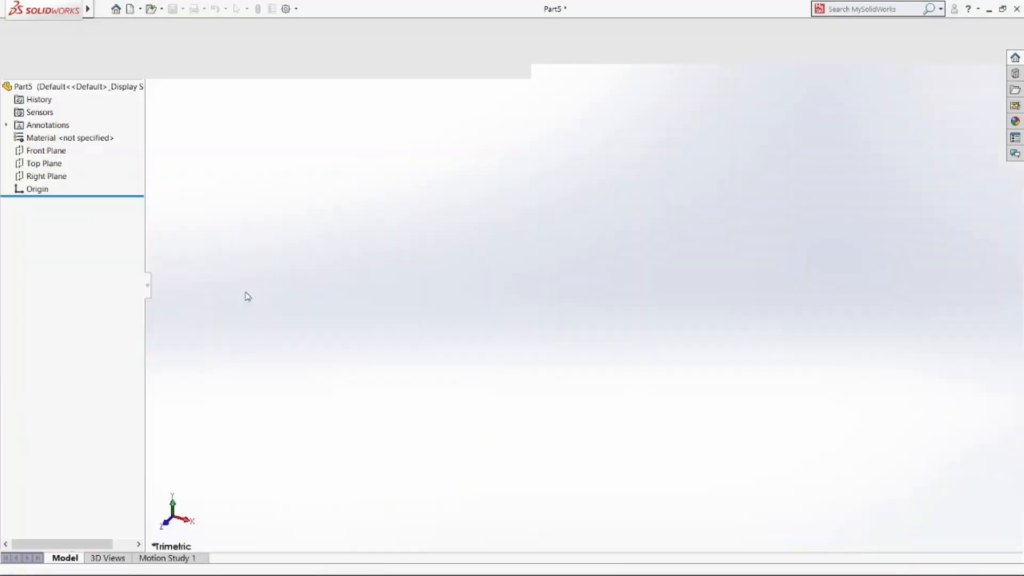
click(38, 222)
click(48, 209)
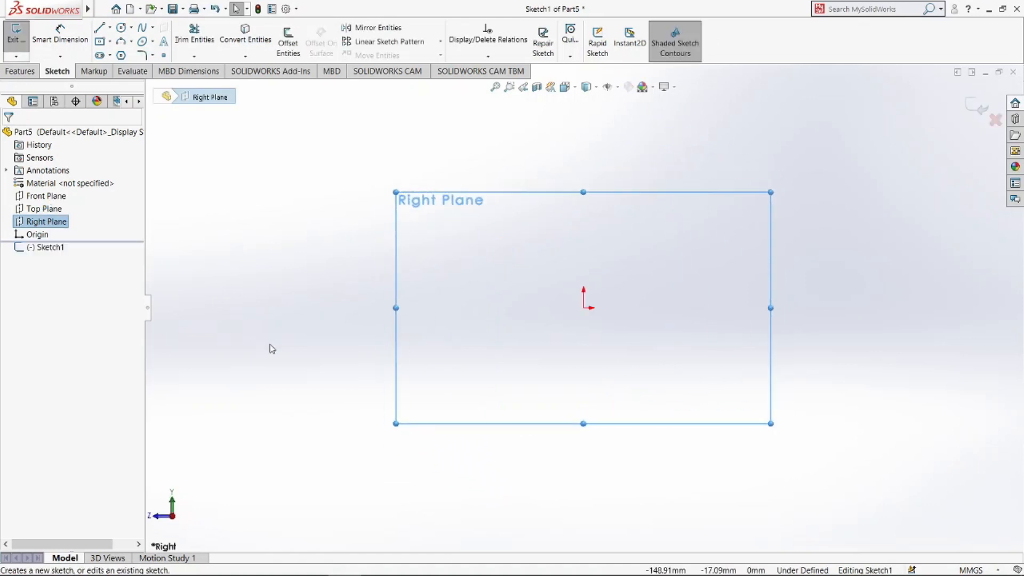
click(121, 28)
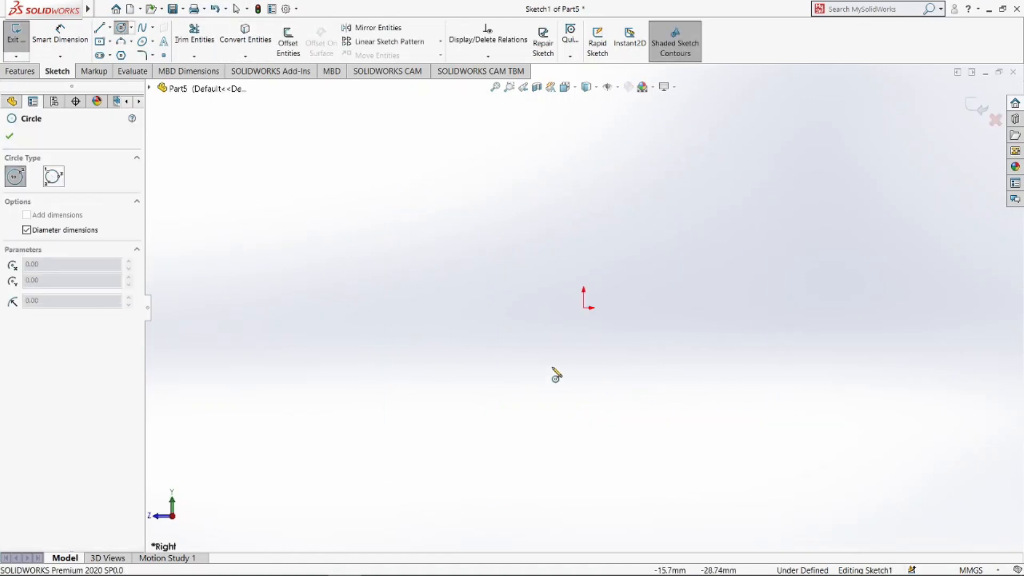
click(584, 308)
key(Return)
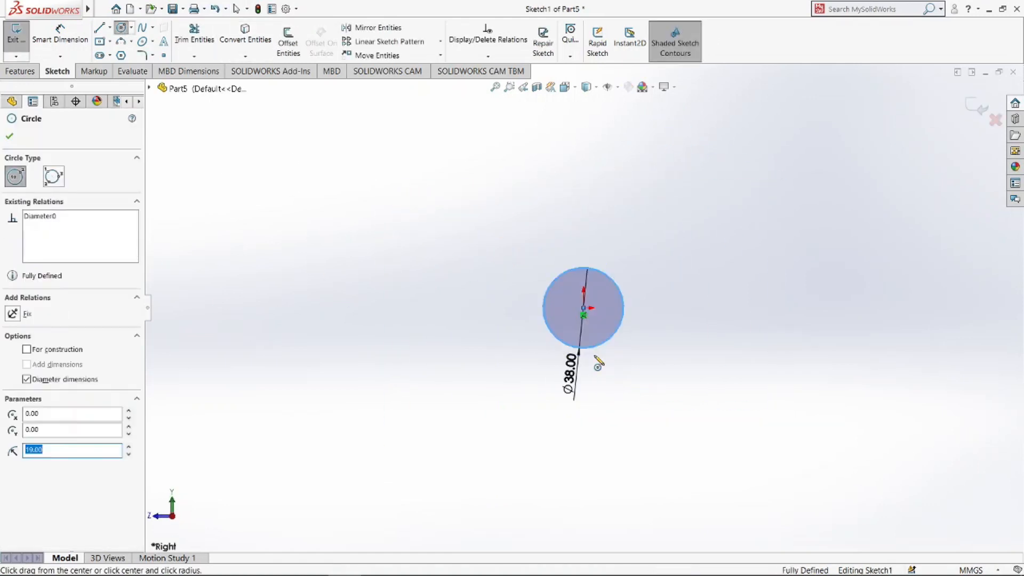
- Sketch a concentric 34 mm diameter circle at the origin and a 32 mm diameter circle straight above it
click(584, 308)
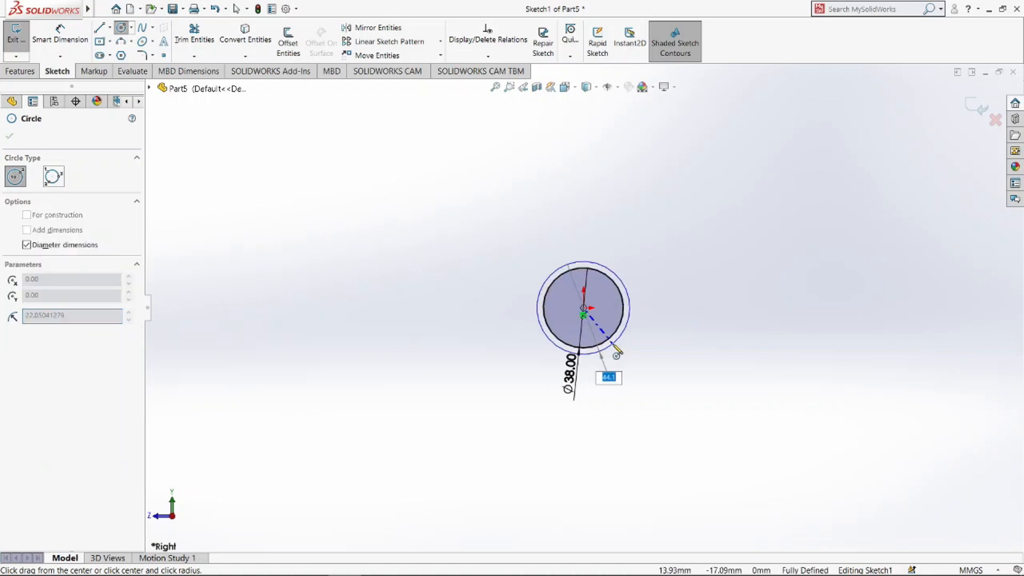
text(34)
key(Return)
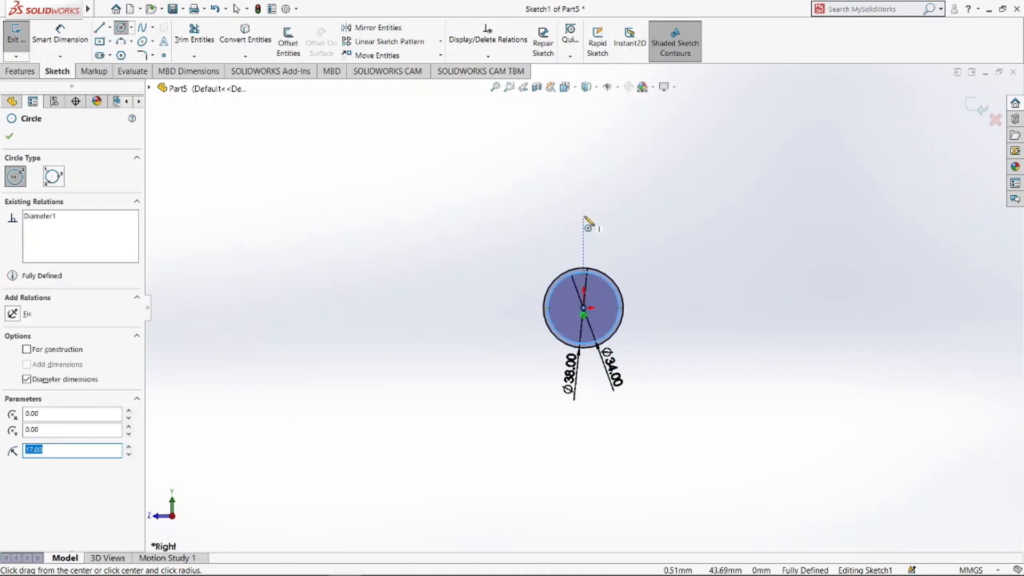
click(584, 210)
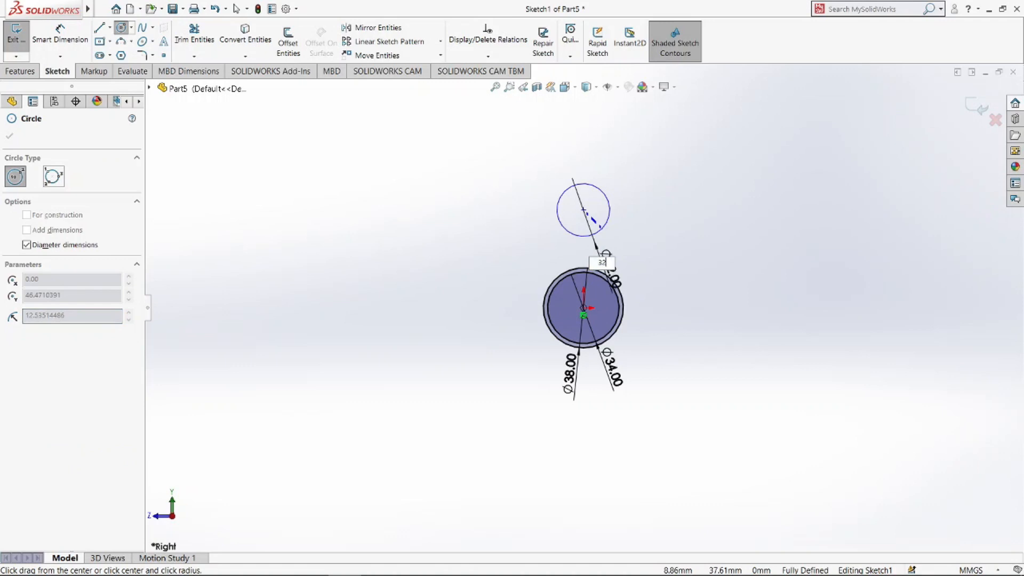
key(Return)
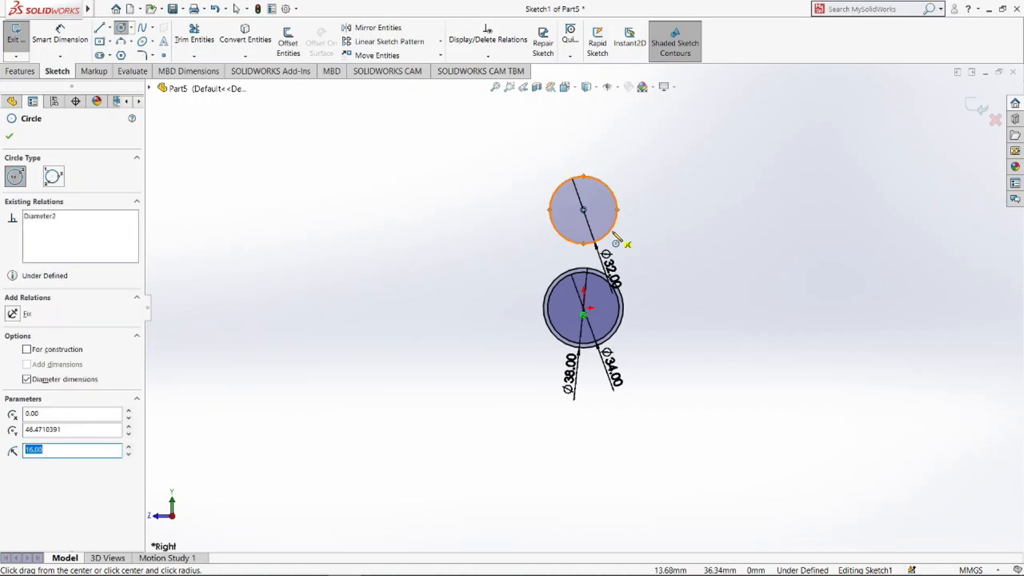
key(Escape)
scroll(613, 234, down, 2)
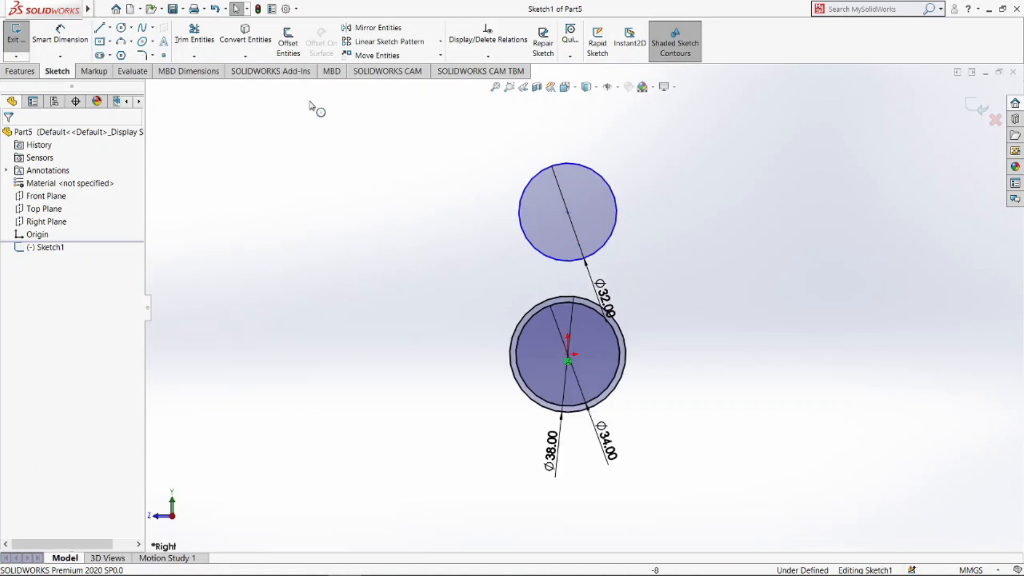
- Add a vertical relation between the 32 mm circle's centre and the origin
click(567, 212)
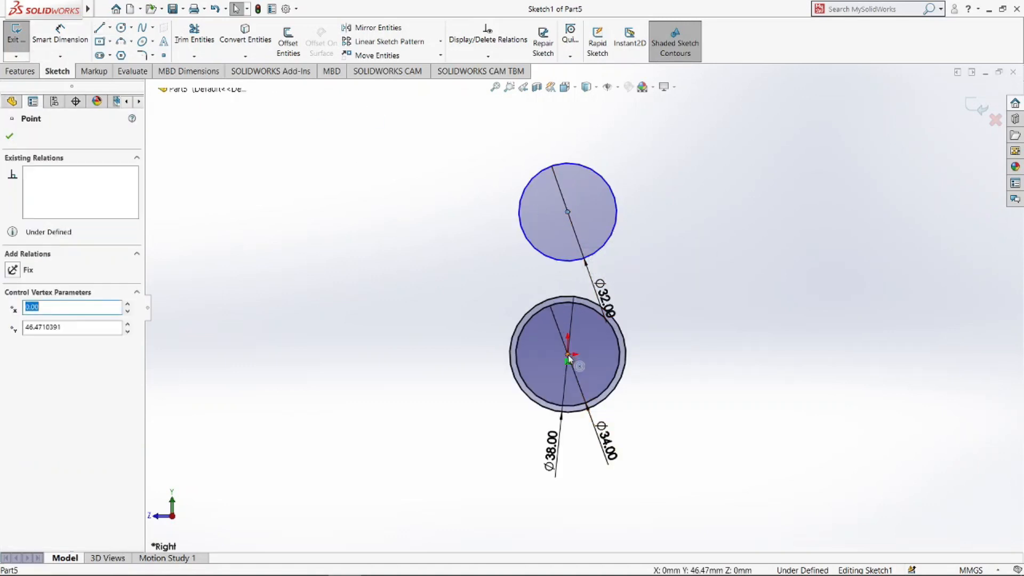
ctrl+click(569, 354)
click(679, 323)
click(361, 270)
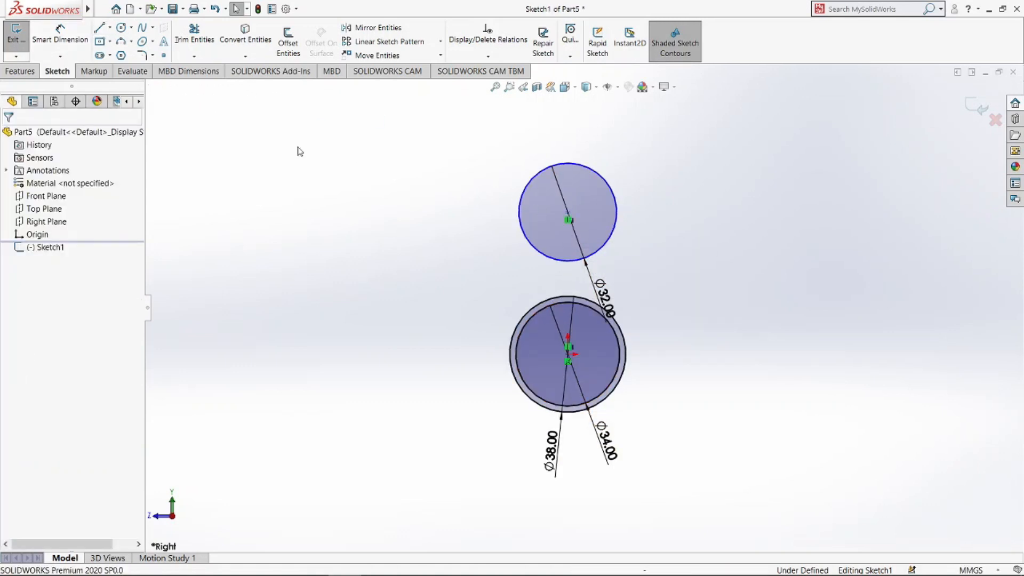
- Dimension the vertical distance between the 32 mm circle's centre and the origin as 25 mm
click(50, 34)
click(567, 212)
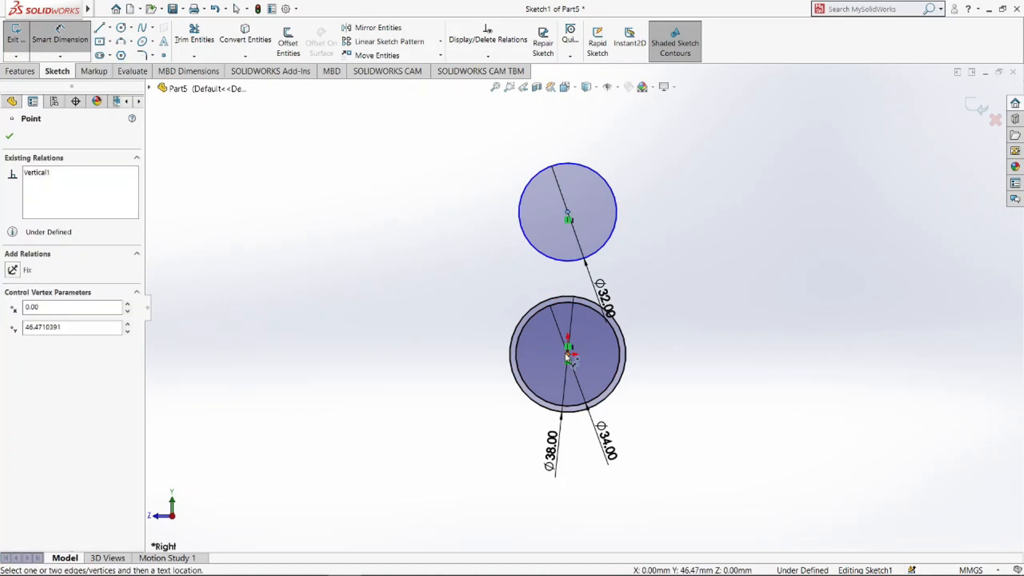
click(569, 354)
click(456, 316)
key(Return)
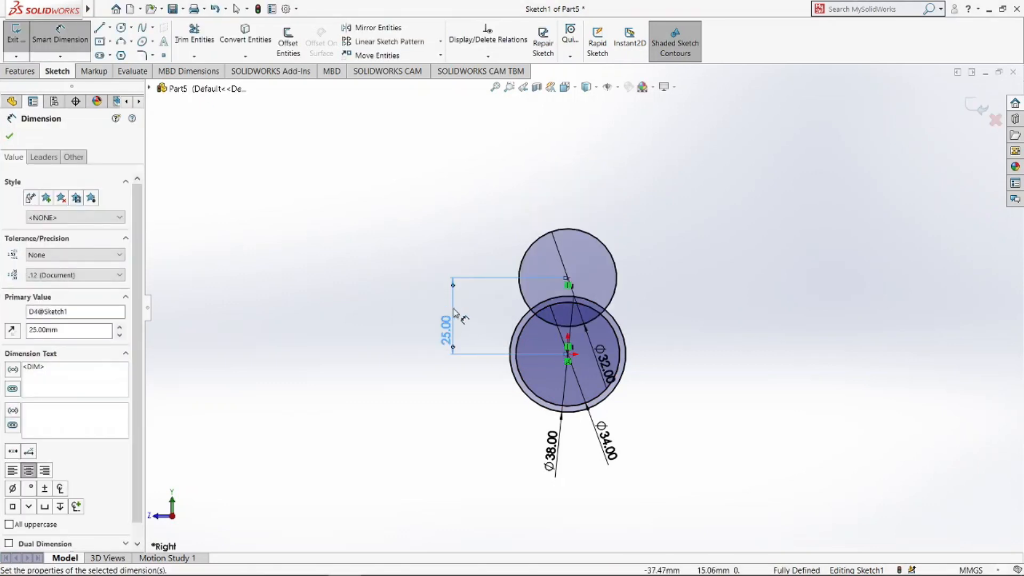
key(Escape)
- Sketch a centerpoint arc of about 28 mm radius and 103 degrees above the 32 mm circle, centred on that circle's centre
click(131, 44)
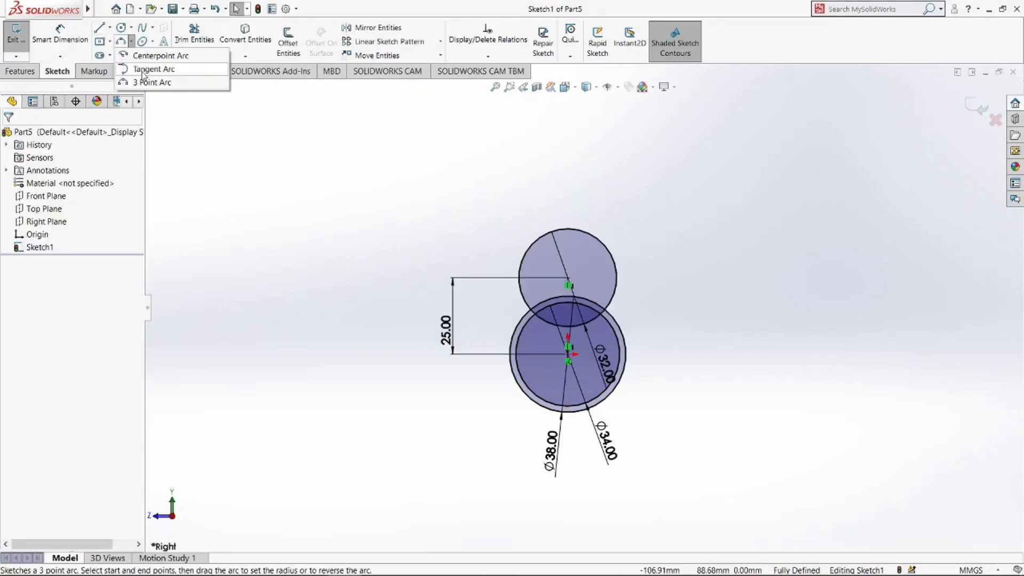
click(157, 55)
click(569, 285)
click(498, 228)
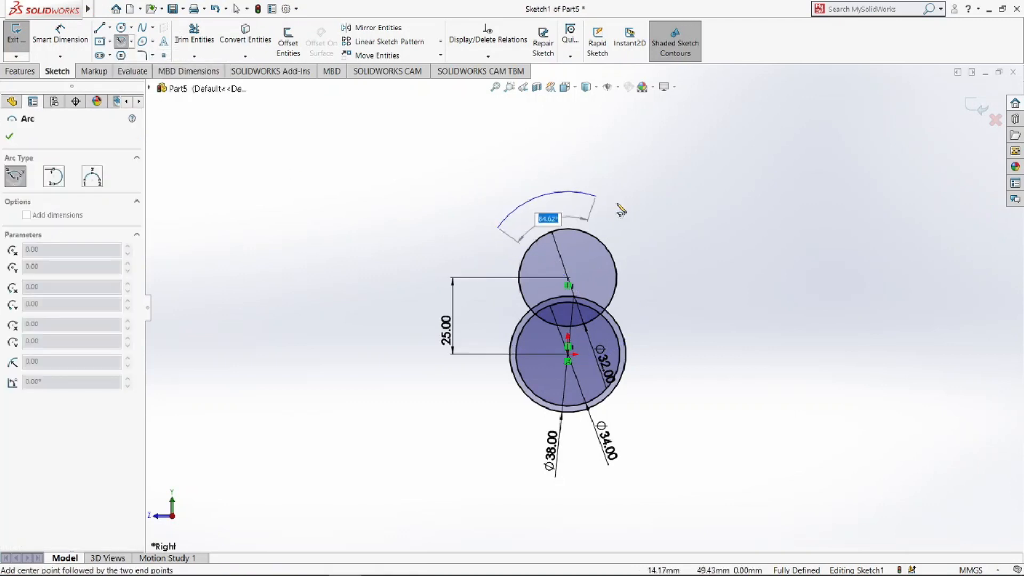
click(639, 226)
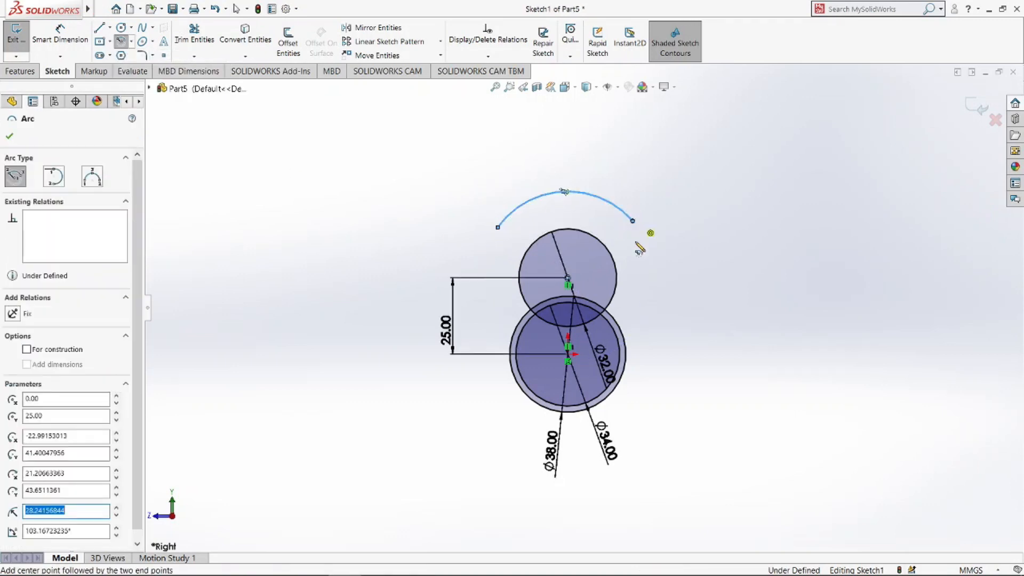
- Sketch a wide centerpoint arc below the circles, centred on the origin and about 113 mm across its endpoints
click(568, 354)
click(396, 441)
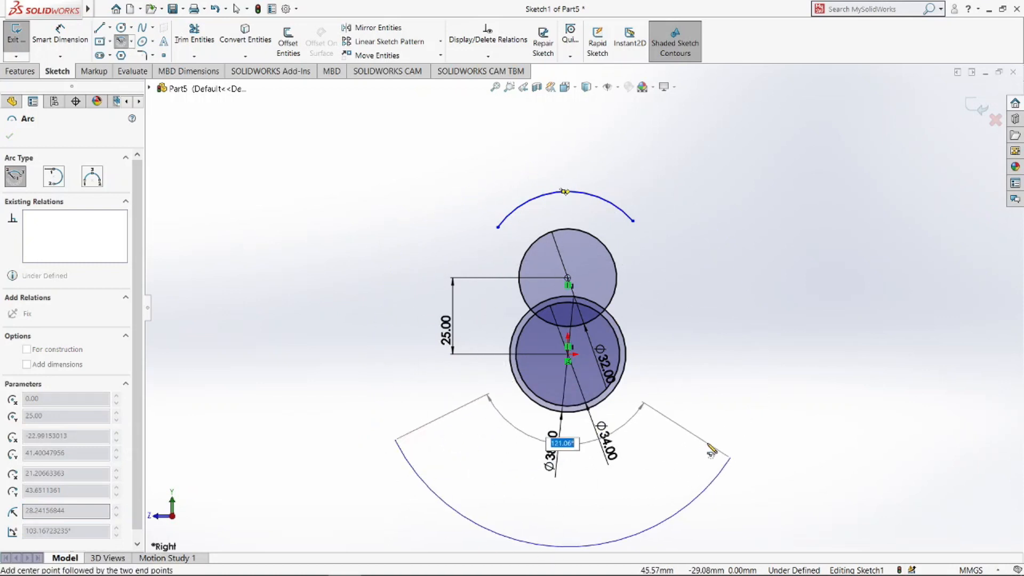
click(711, 450)
key(Escape)
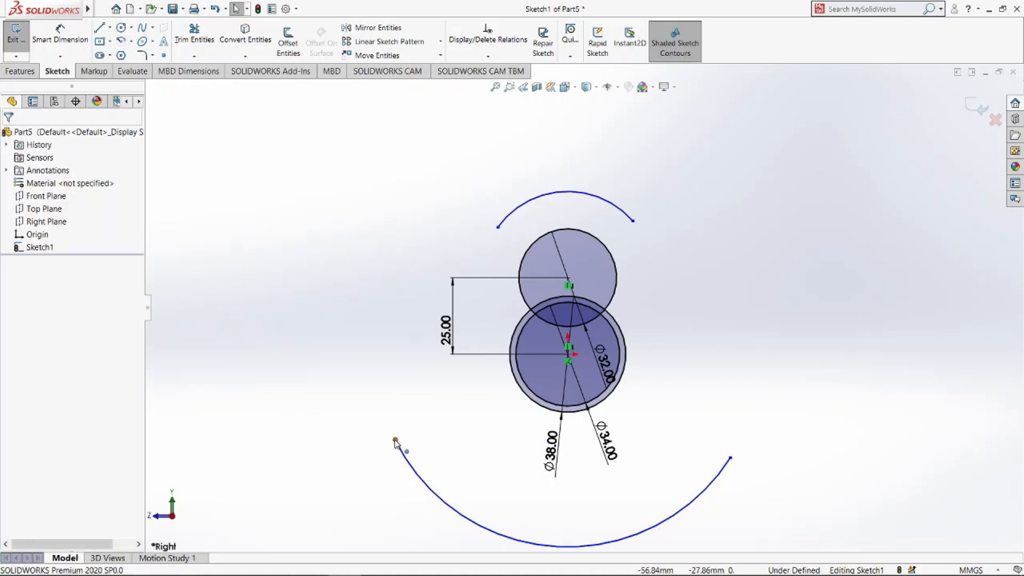
- Add a horizontal relation between the two endpoints of the lower arc
click(730, 458)
ctrl+click(730, 458)
click(762, 411)
click(685, 298)
scroll(684, 297, up, 2)
- Dimension the distance between the lower arc's endpoints as 88 mm
click(75, 30)
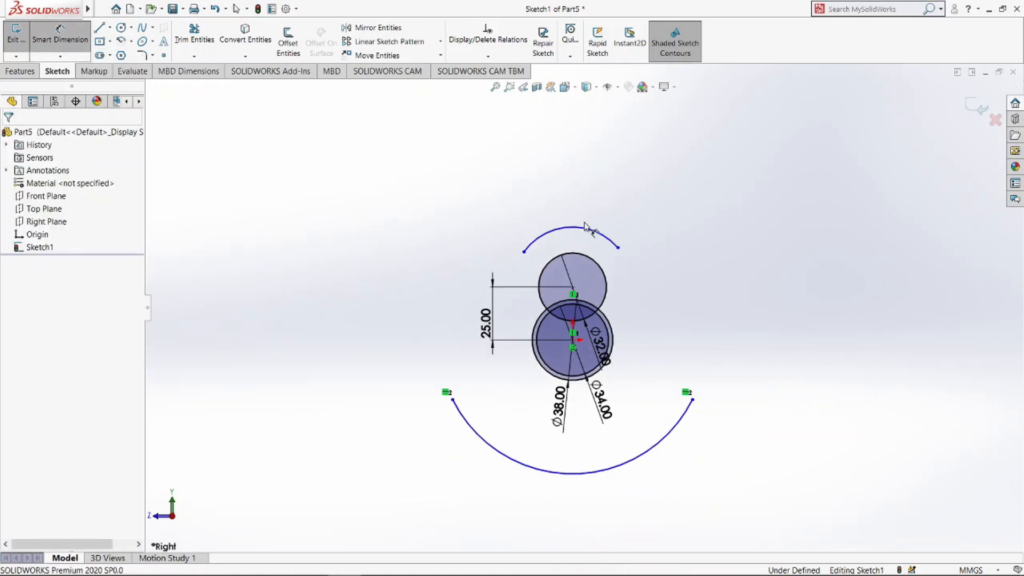
click(692, 401)
click(628, 520)
text(88)
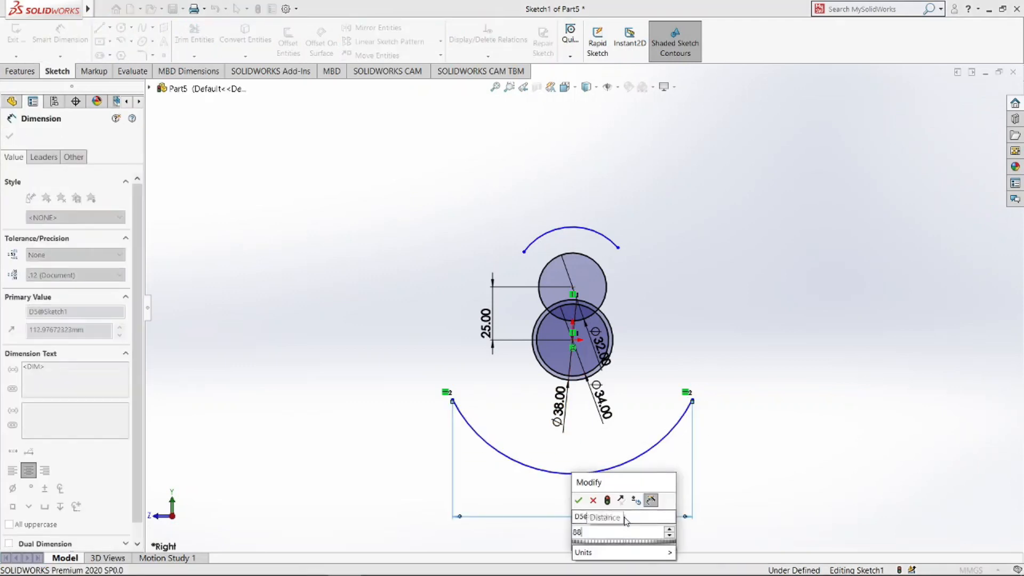
key(Return)
- Set the radius of the upper arc to 21 mm
click(593, 231)
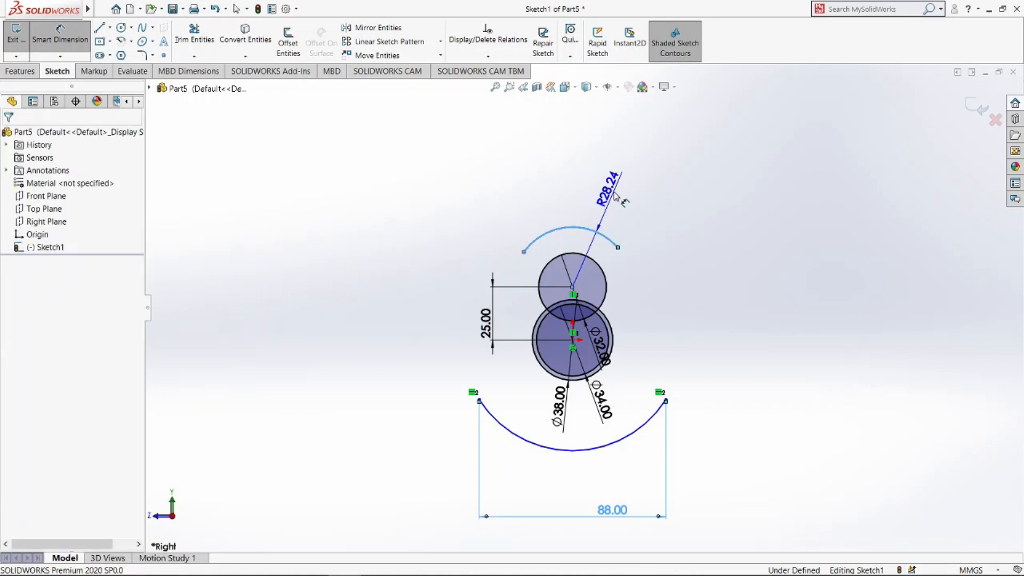
click(614, 194)
text(21)
key(Return)
key(Escape)
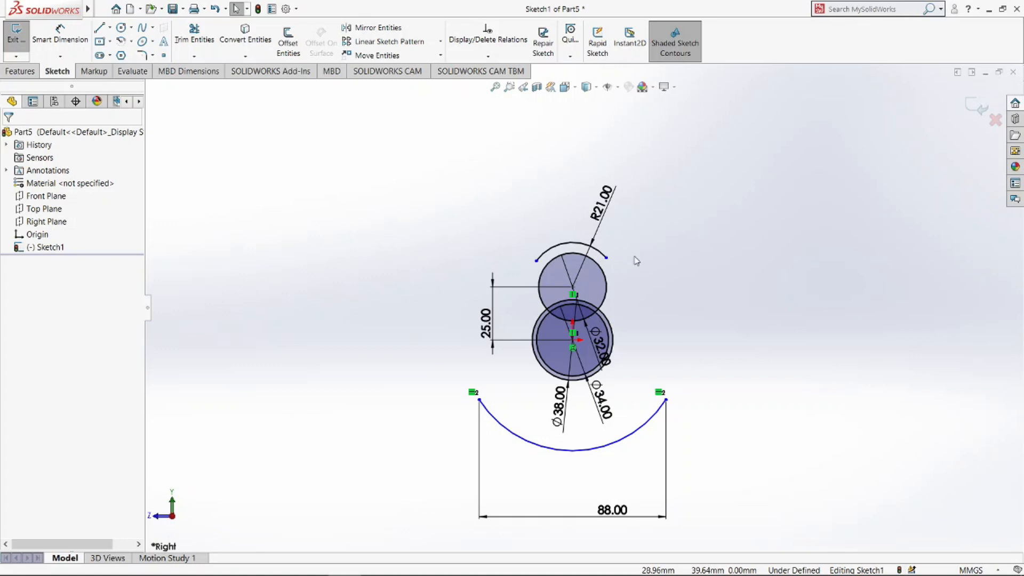
- Connect the left ends of the upper and lower arcs with an outward-bulging 3 Point Arc of 90 mm radius
click(131, 41)
click(137, 82)
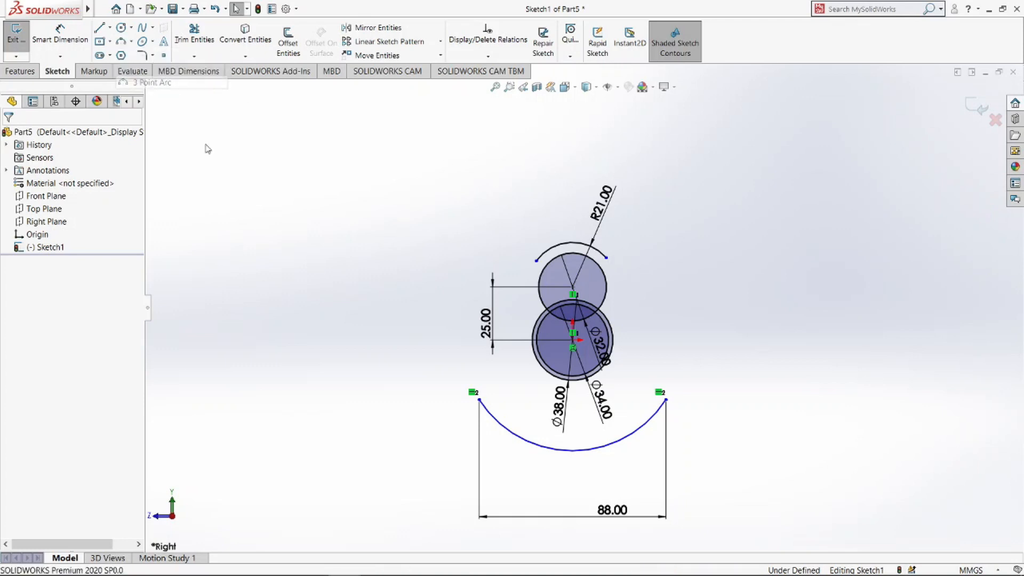
click(536, 260)
click(478, 400)
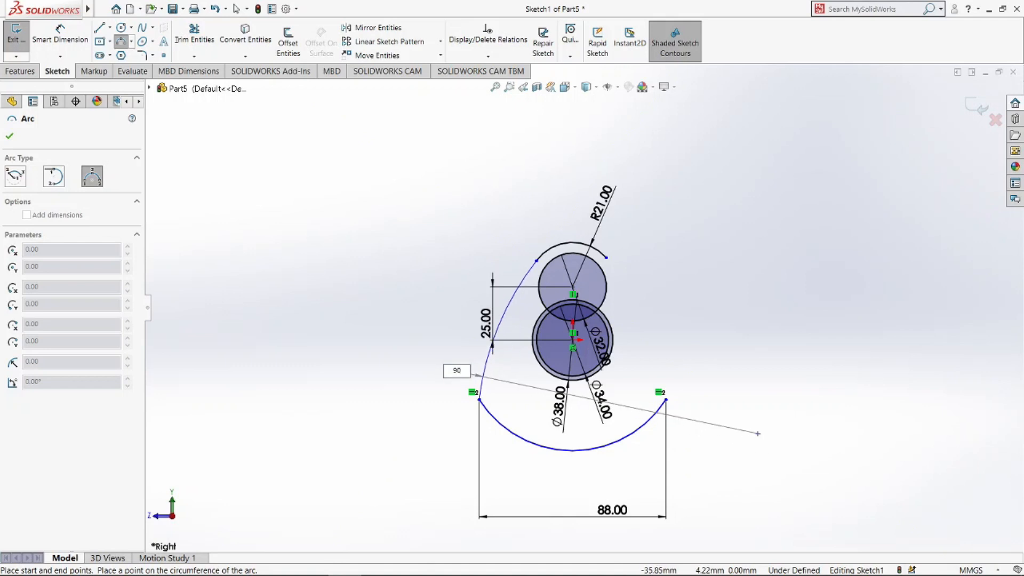
key(Return)
- Connect the right ends of the upper and lower arcs with a 3 Point Arc of 90 mm radius, closing the outline
click(607, 258)
click(667, 397)
text(90)
key(Return)
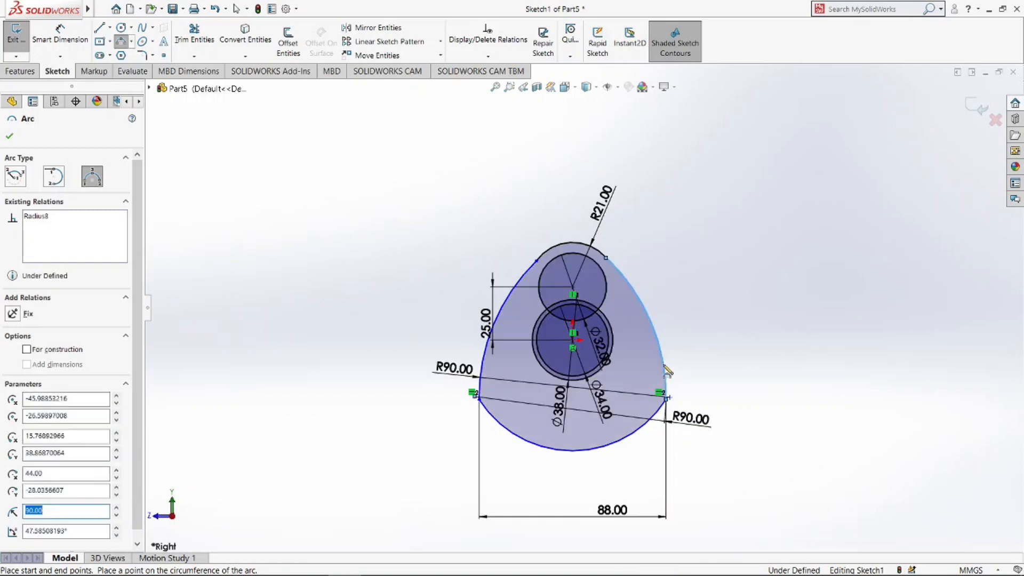
key(Escape)
- Make both 90 mm side arcs tangent to the upper arc and exit the sketch
click(607, 260)
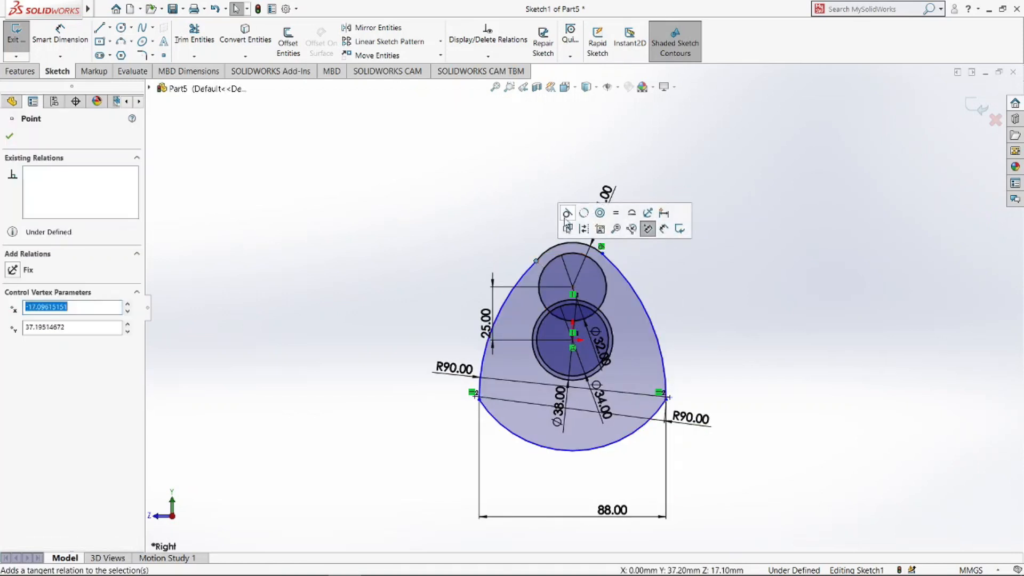
click(684, 270)
middle_drag(706, 325, 702, 325)
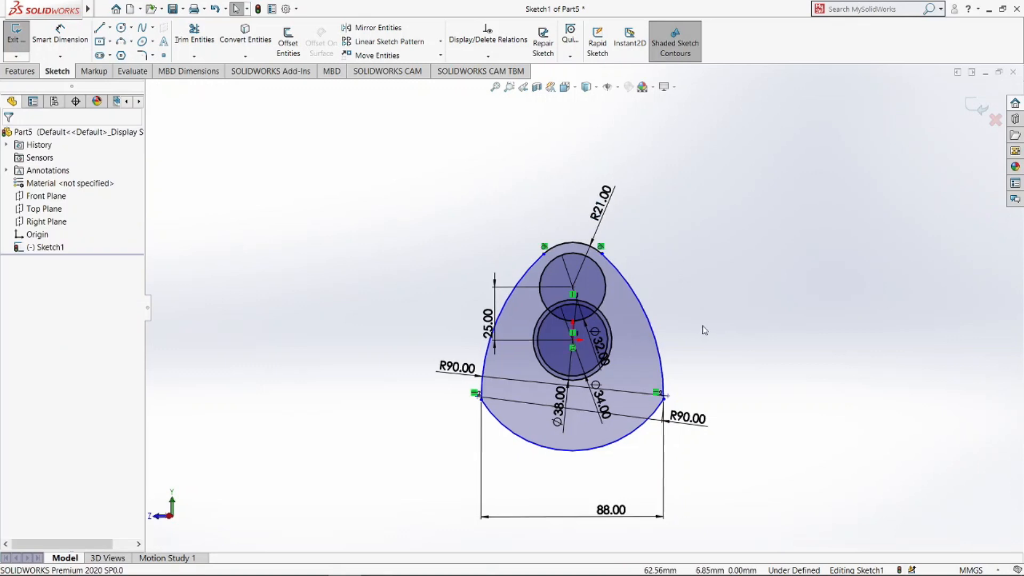
click(16, 32)
- Extrude only the three regions inside the 32 mm circle as a Blind boss 12.5 mm deep
click(20, 71)
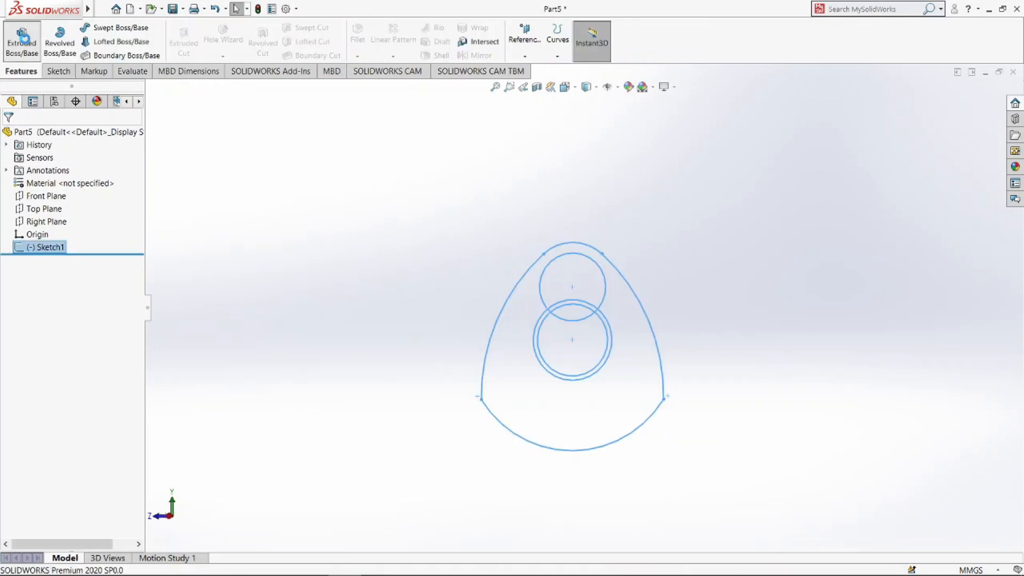
click(21, 40)
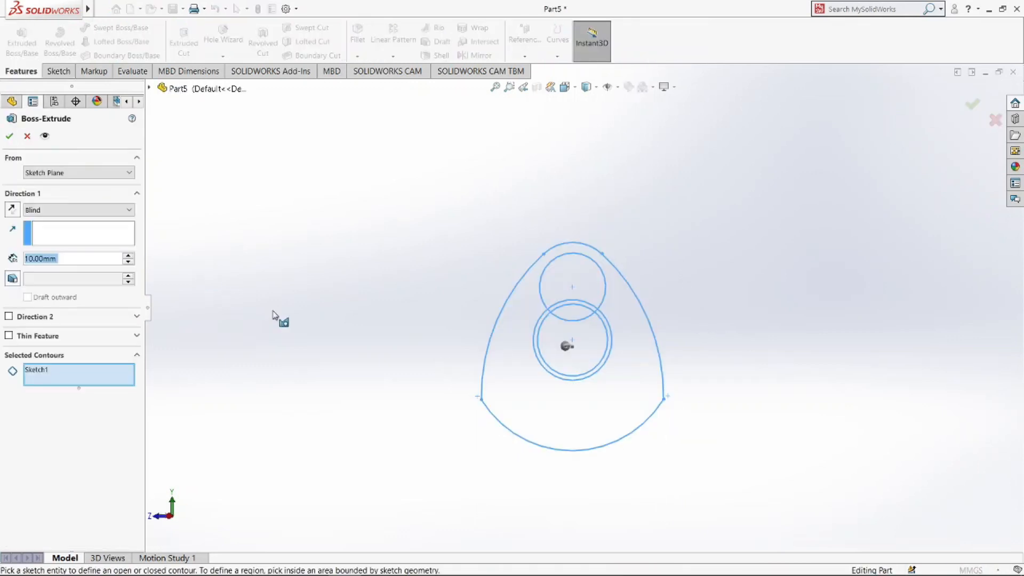
click(49, 371)
key(Delete)
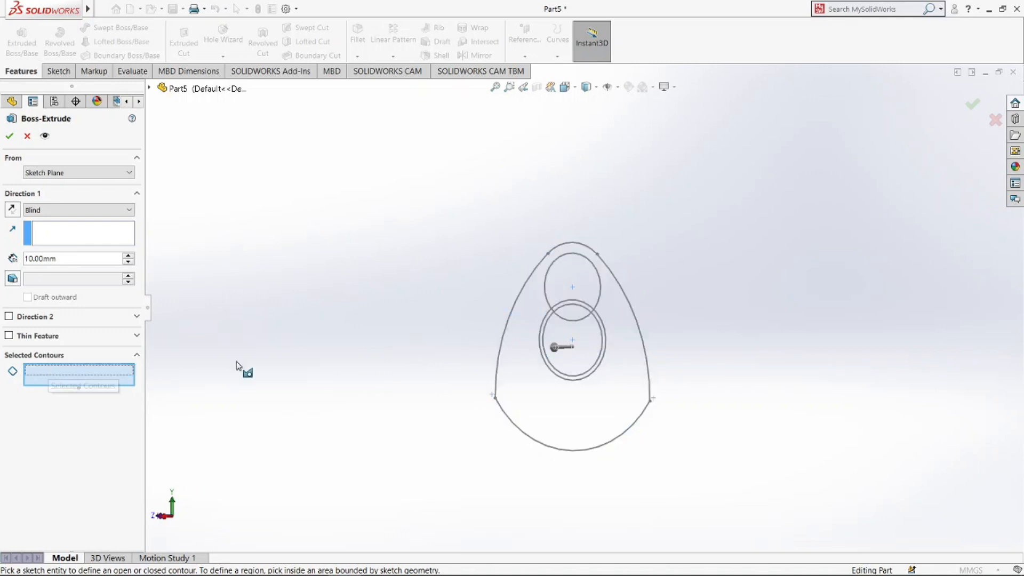
click(568, 291)
scroll(560, 304, down, 5)
click(558, 308)
click(560, 336)
scroll(559, 335, up, 3)
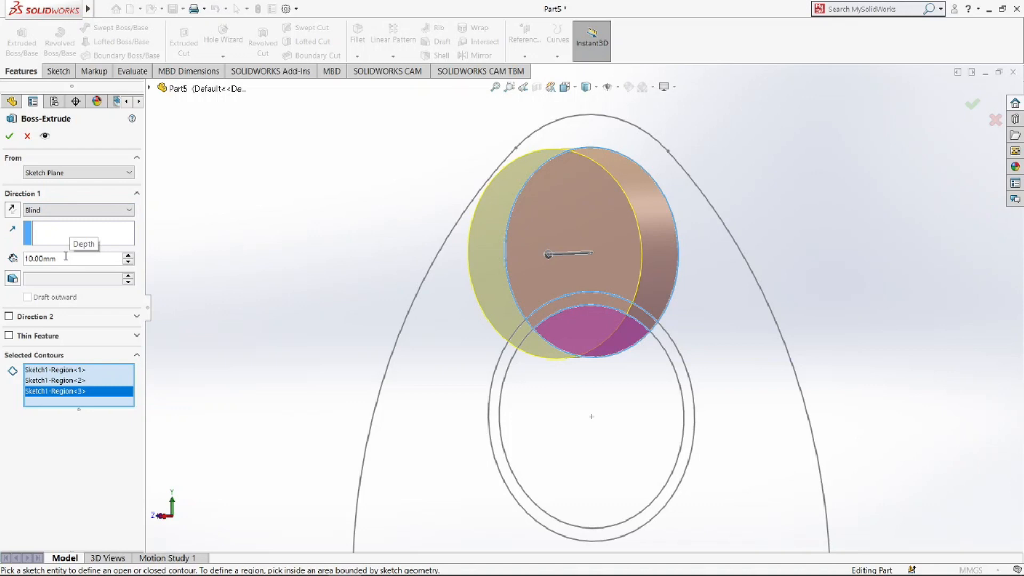
text(.5)
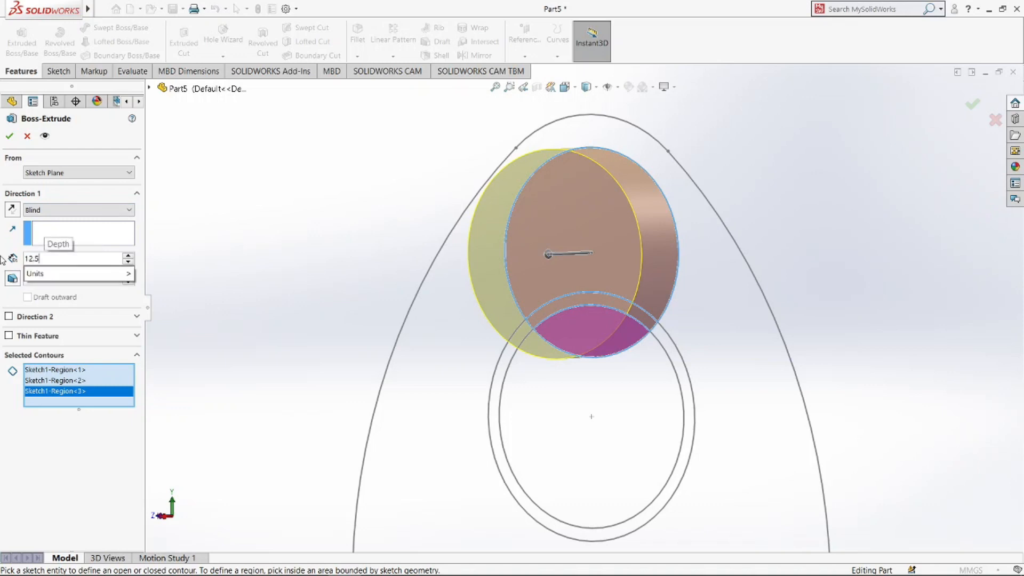
key(Return)
click(9, 137)
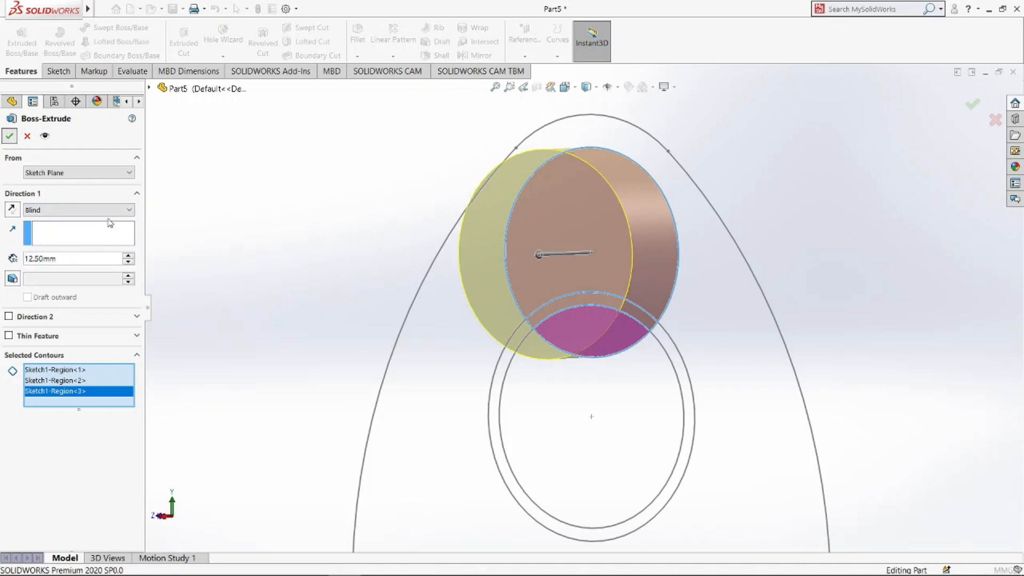
- Show the sketch behind the extruded cylinder and select it for reuse
click(7, 260)
click(52, 274)
click(71, 257)
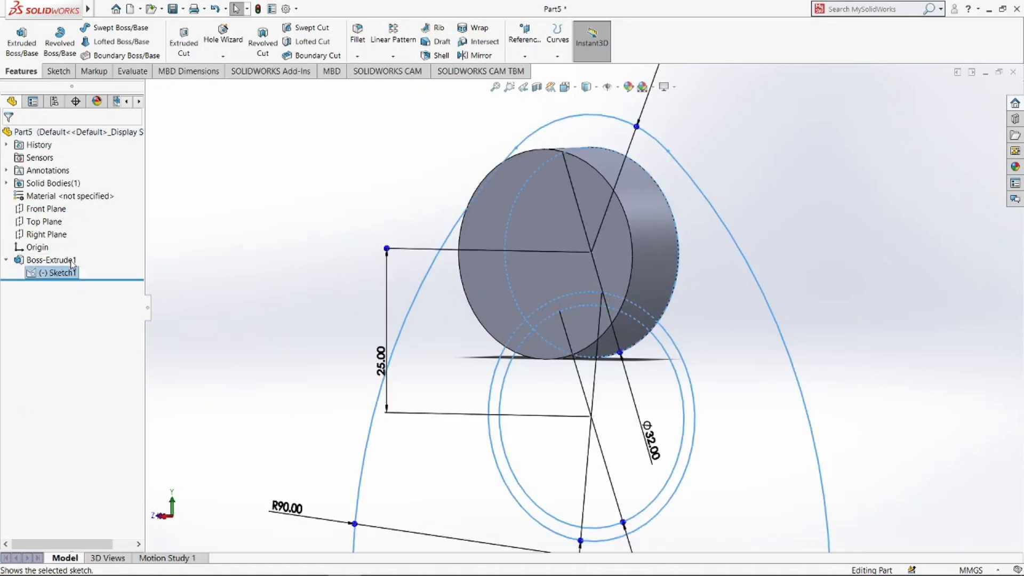
scroll(213, 279, up, 1)
click(62, 273)
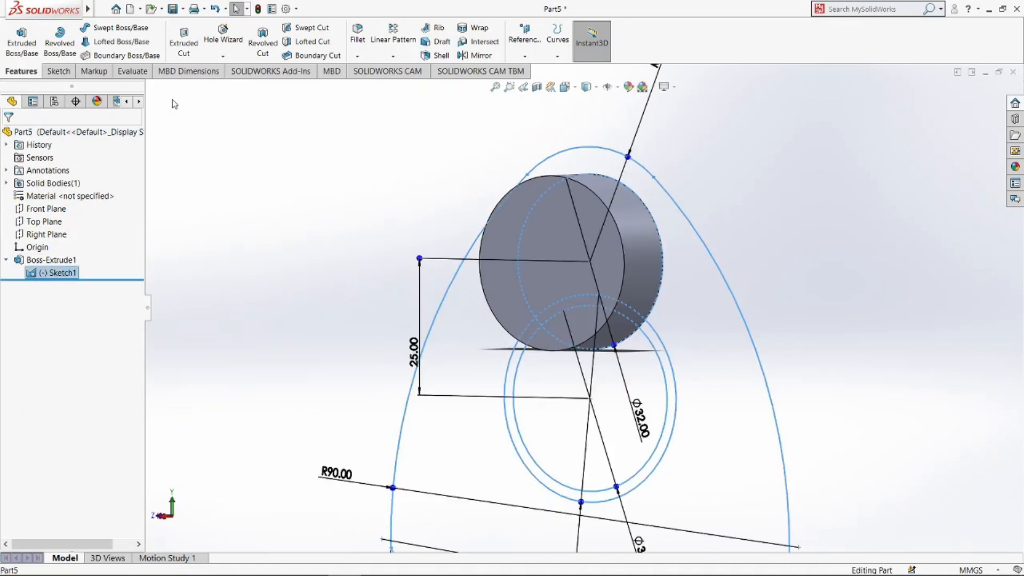
- Start a Boss-Extrude from the sketch, replacing its contour selection with the web outline, central circle and surrounding ring regions
click(21, 40)
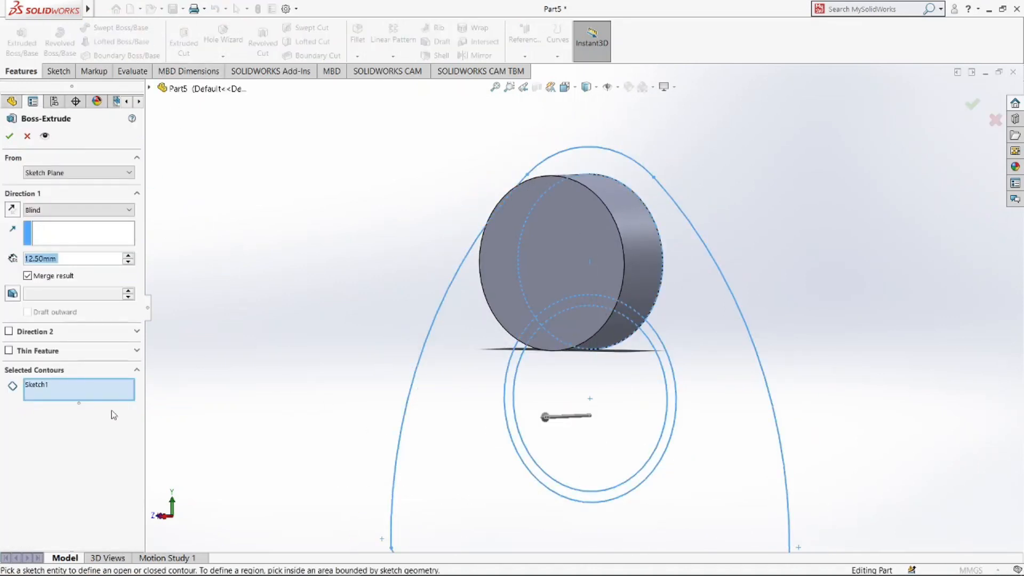
click(75, 389)
scroll(307, 287, up, 2)
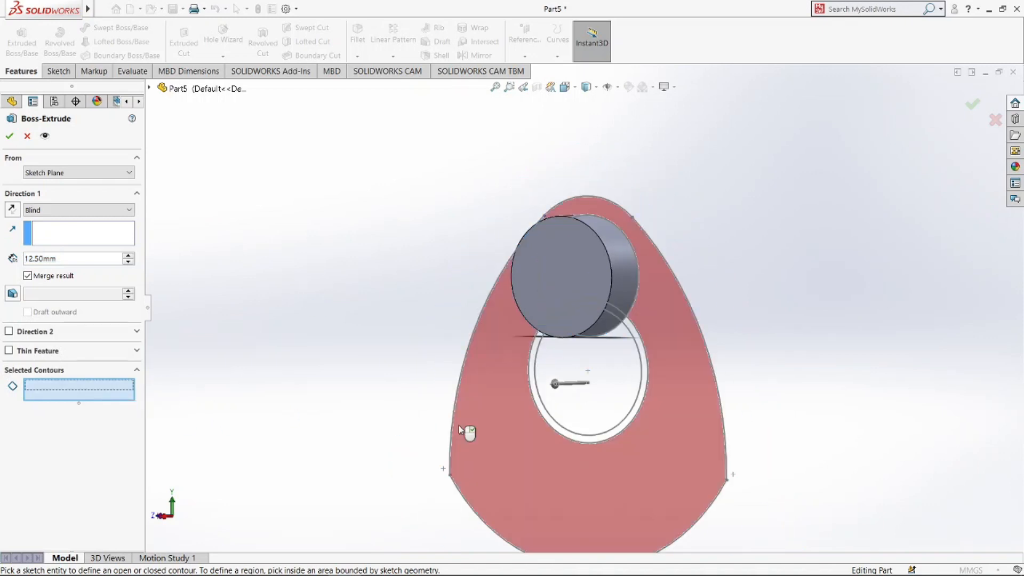
click(460, 426)
click(561, 435)
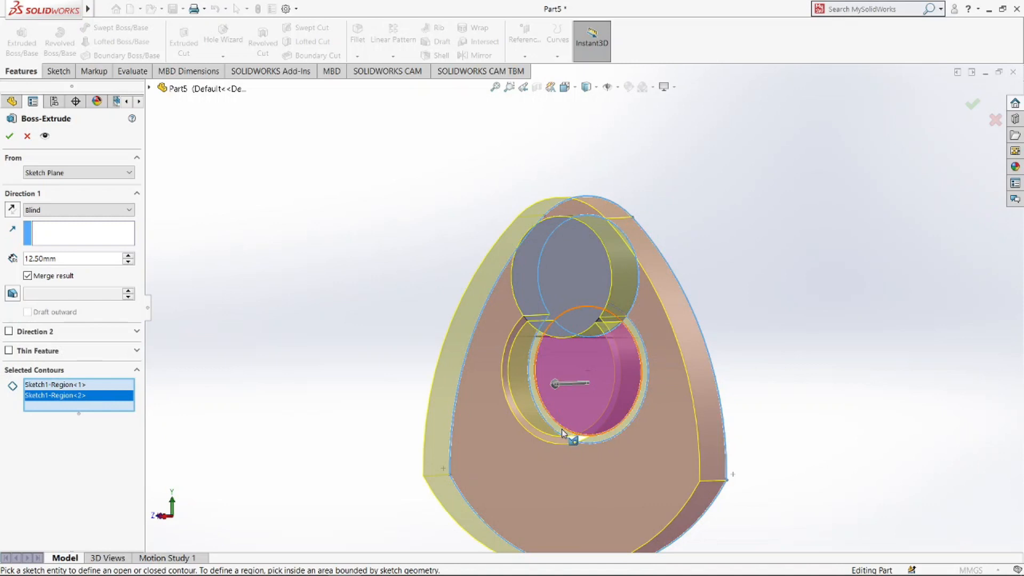
scroll(563, 433, down, 2)
click(590, 427)
scroll(590, 427, up, 1)
click(596, 147)
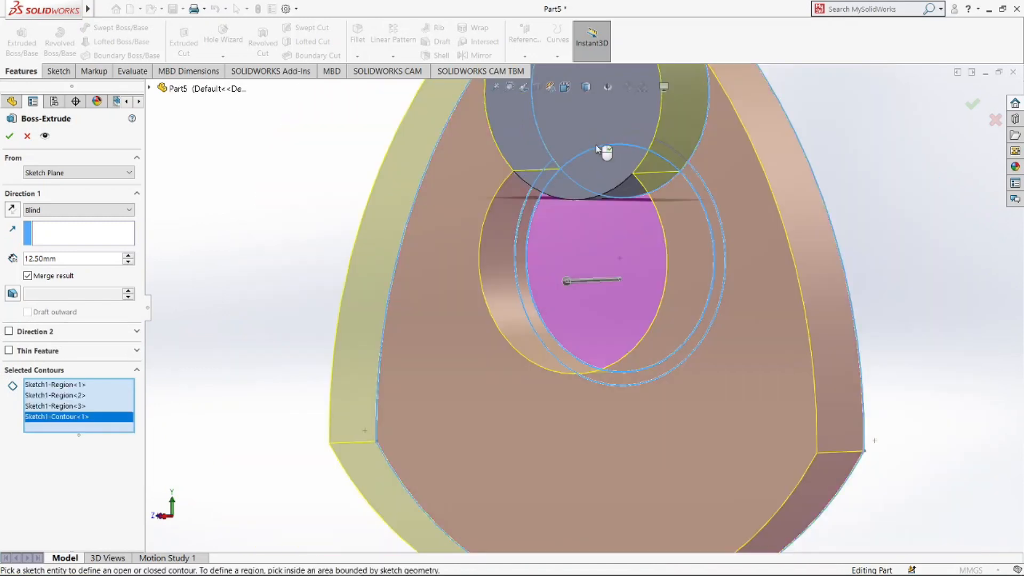
- Add the regions inside the 32 mm circle, including its overlap with the central circles, to the extrusion contours
click(590, 124)
click(562, 185)
scroll(510, 242, up, 1)
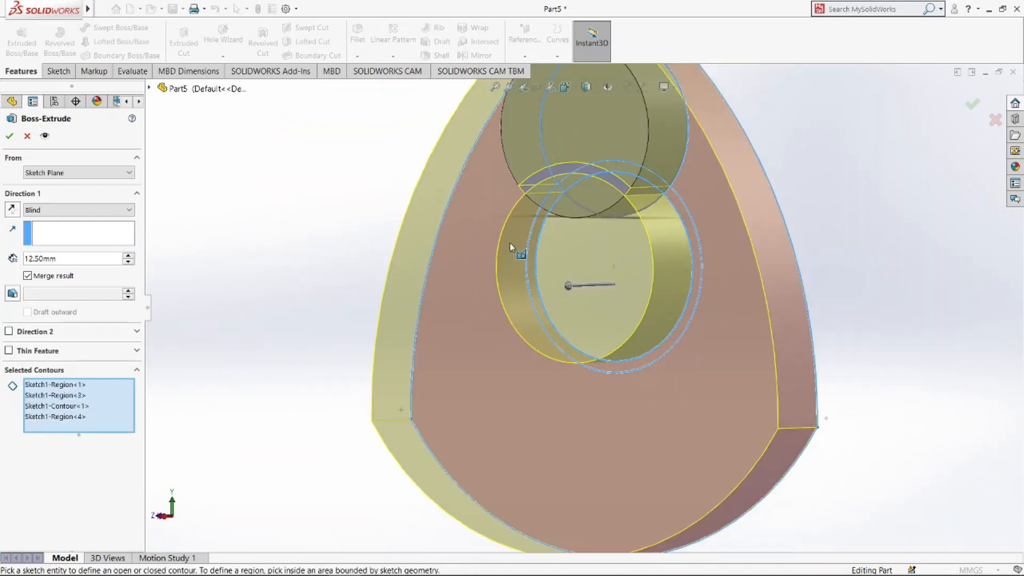
scroll(586, 233, down, 3)
click(585, 269)
click(574, 255)
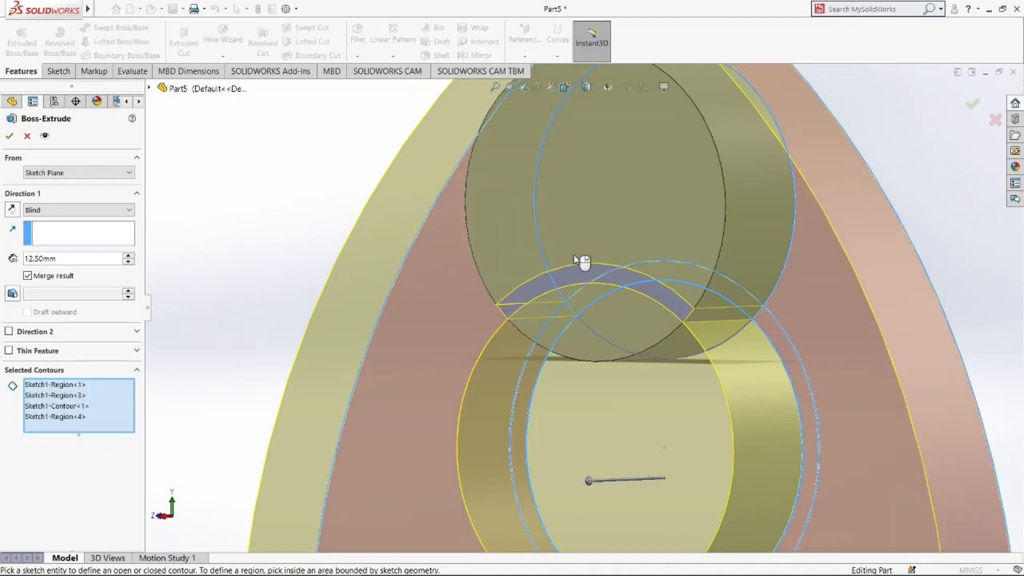
scroll(631, 293, up, 3)
mouse_move(632, 293)
middle_down()
mouse_move(479, 277)
mouse_move(591, 336)
middle_up()
scroll(654, 290, up, 2)
click(658, 293)
scroll(576, 290, down, 4)
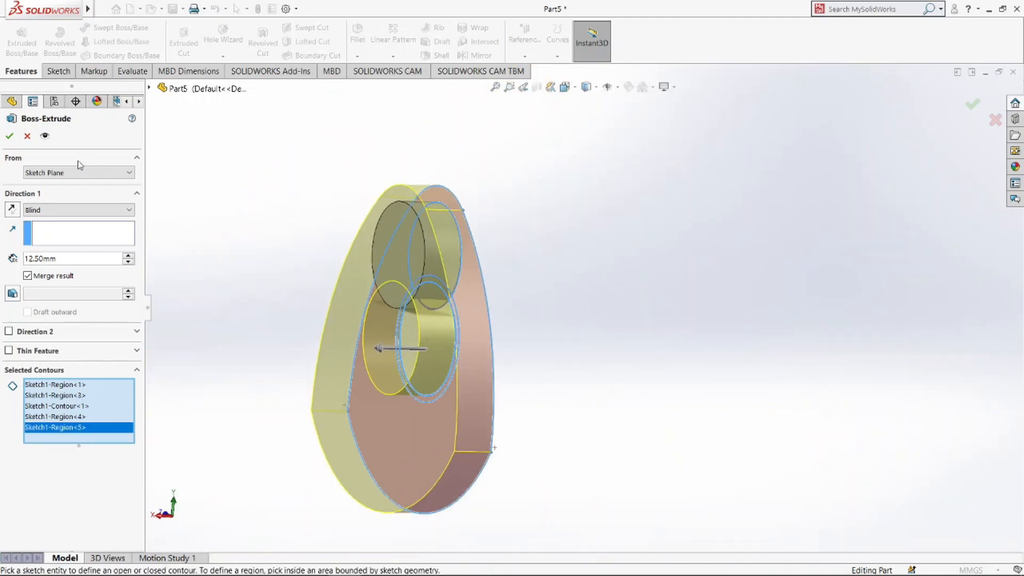
- Try to extrude the web 15 mm Blind starting from the cylinder's free end face, with the central circle region added
click(78, 172)
click(54, 190)
click(385, 244)
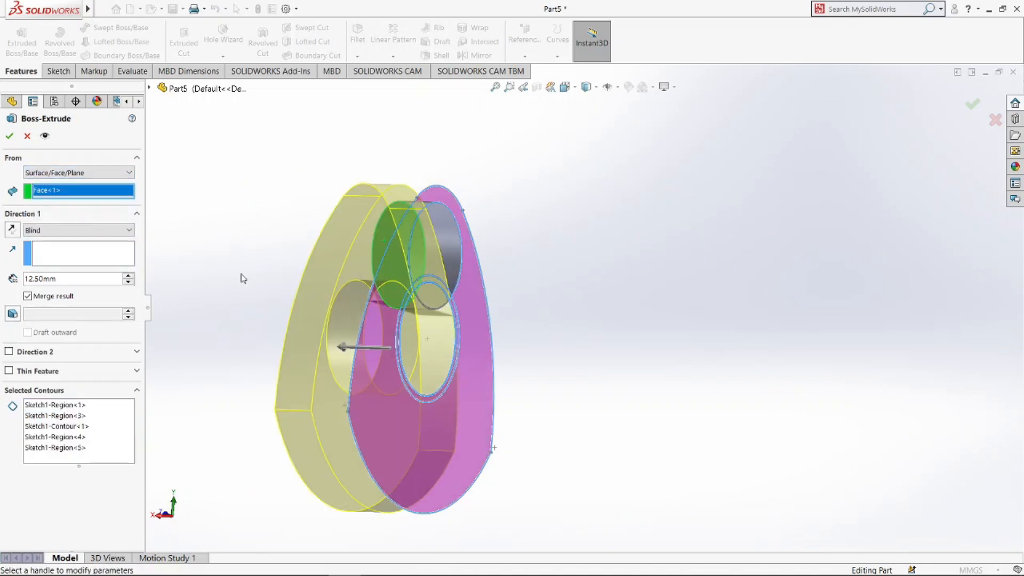
mouse_move(452, 366)
middle_down()
mouse_move(498, 355)
mouse_move(425, 354)
mouse_move(550, 377)
mouse_move(480, 350)
mouse_move(429, 354)
mouse_move(596, 376)
mouse_move(549, 370)
middle_up()
click(133, 404)
click(363, 374)
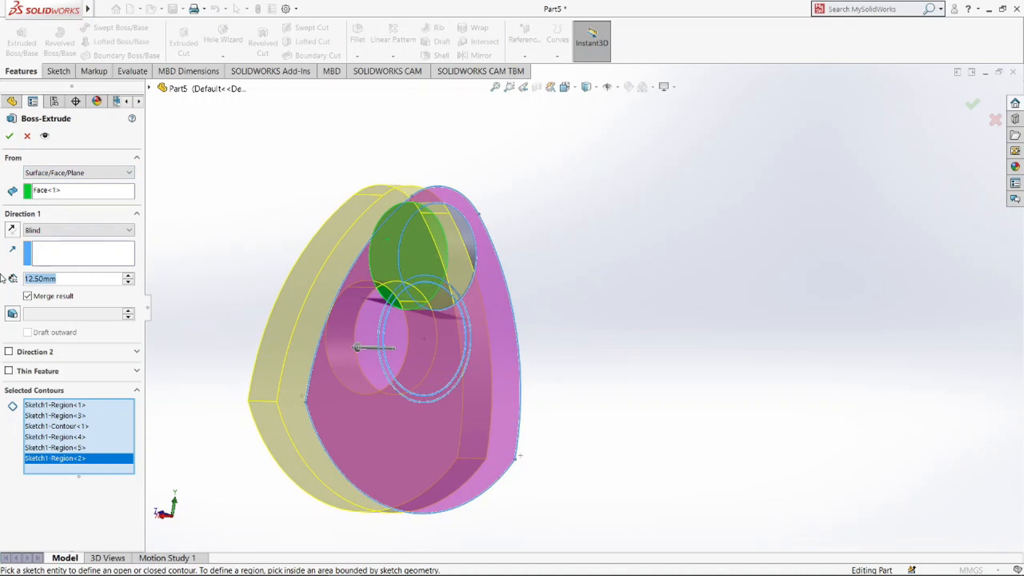
key(Return)
click(10, 136)
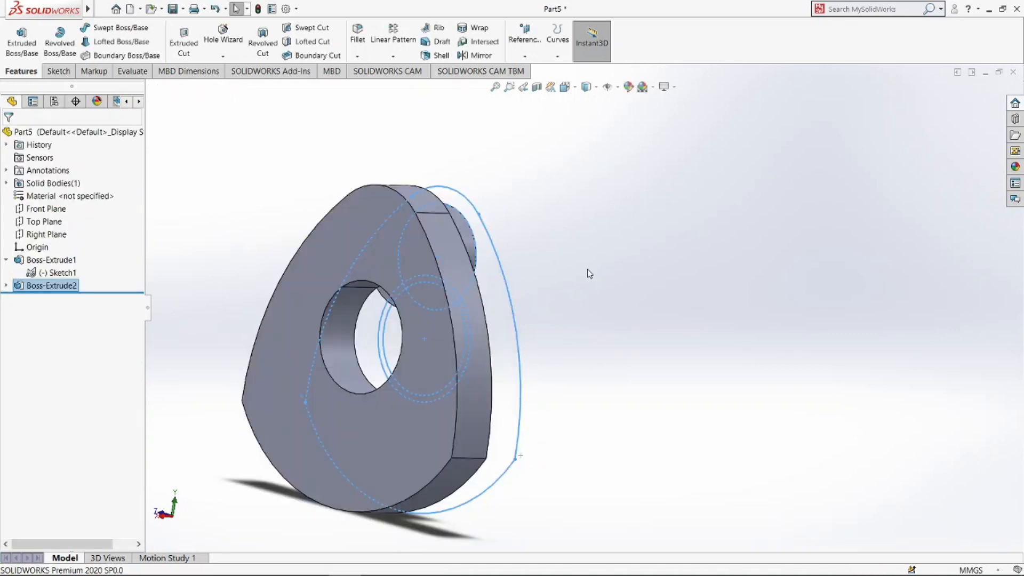
click(51, 285)
click(69, 259)
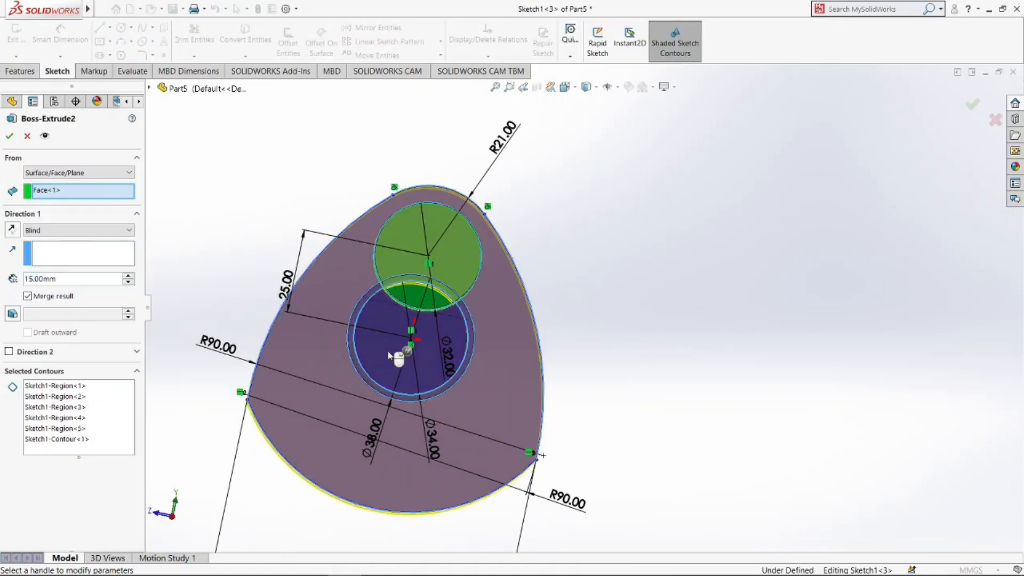
click(87, 453)
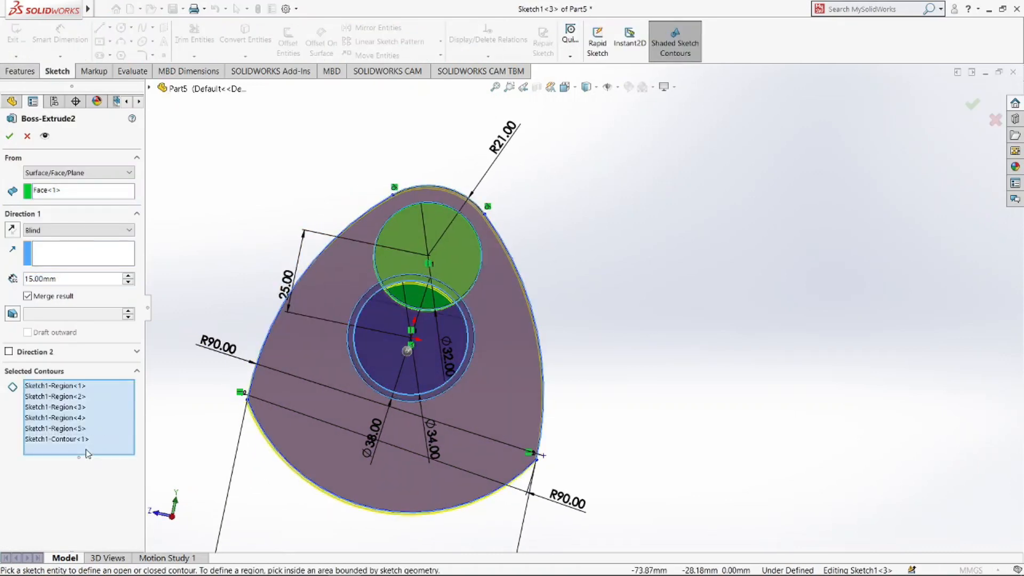
click(80, 441)
key(Delete)
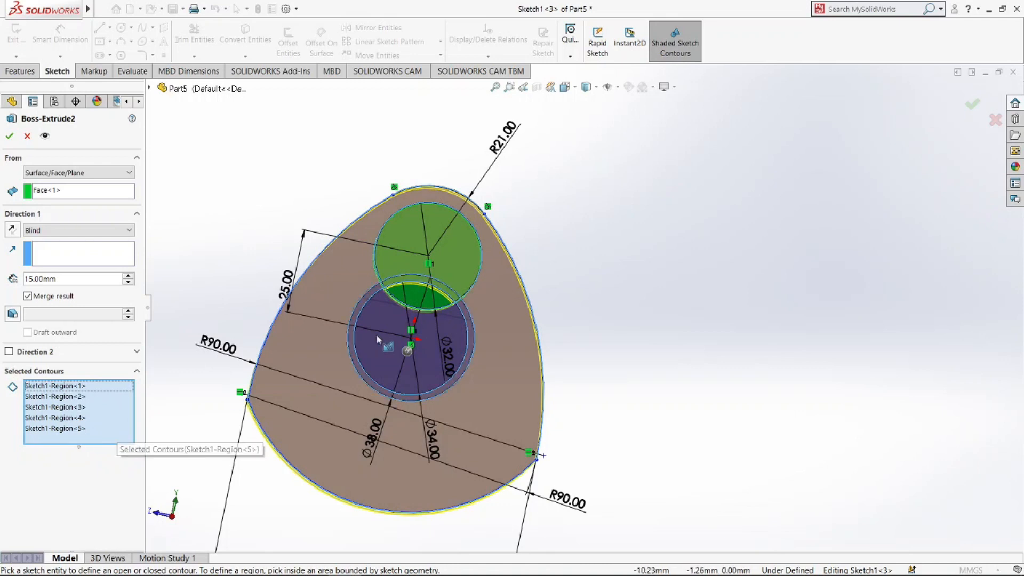
mouse_move(643, 362)
middle_down()
mouse_move(601, 358)
mouse_move(645, 363)
middle_up()
click(381, 353)
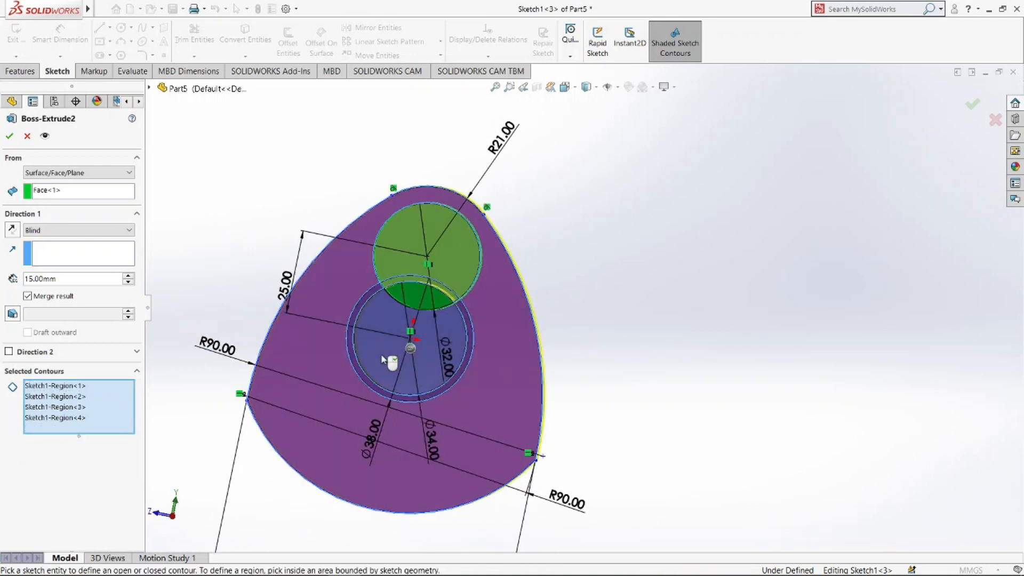
click(29, 138)
- Delete the web extrusion that has the open central hole
middle_drag(789, 340, 656, 362)
middle_drag(750, 425, 688, 395)
click(64, 286)
key(Delete)
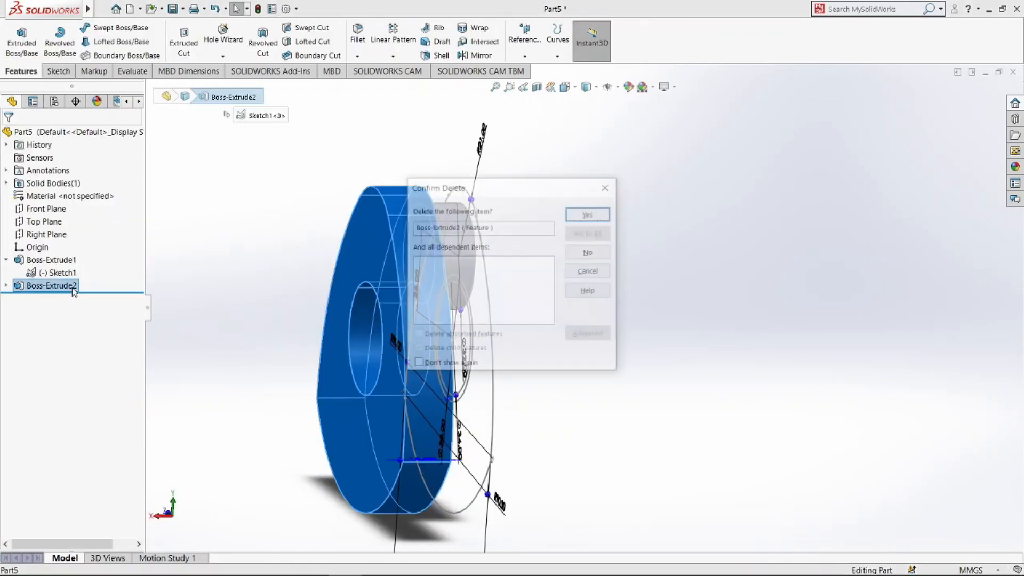
click(587, 214)
- Start a new Boss-Extrude from the sketch using the web outline, central circle and surrounding ring regions as contours
middle_drag(629, 333, 658, 377)
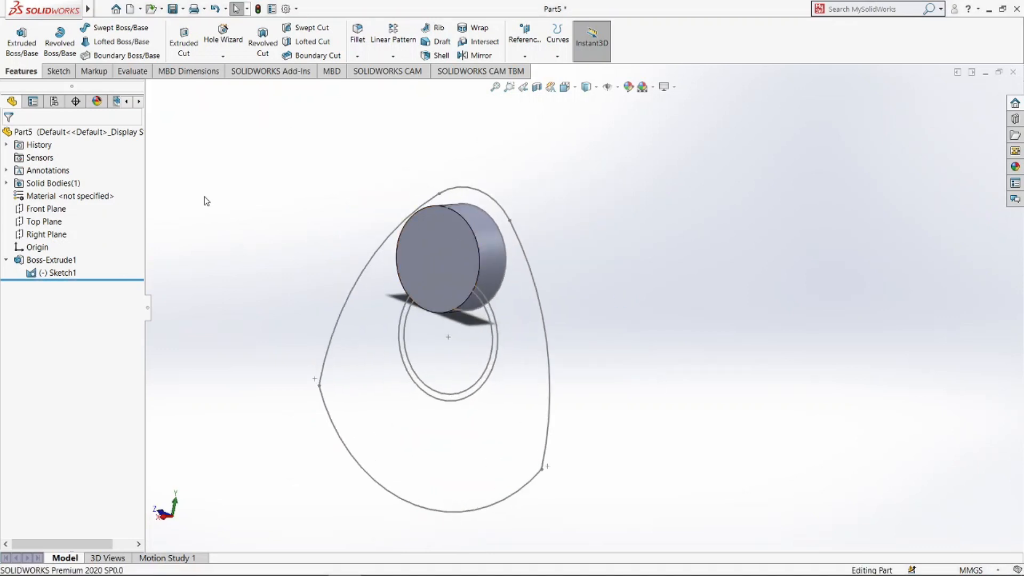
click(22, 48)
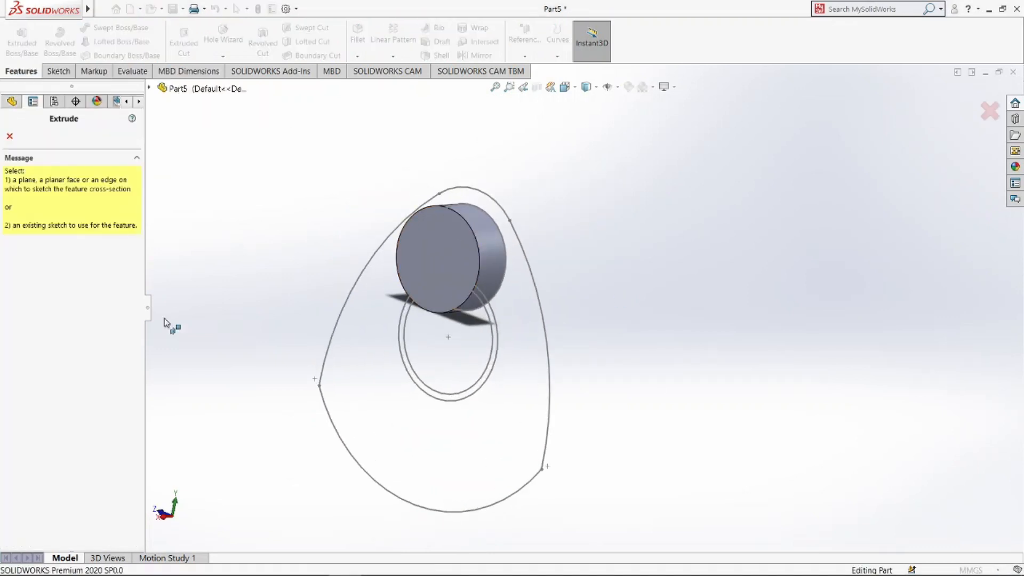
click(447, 342)
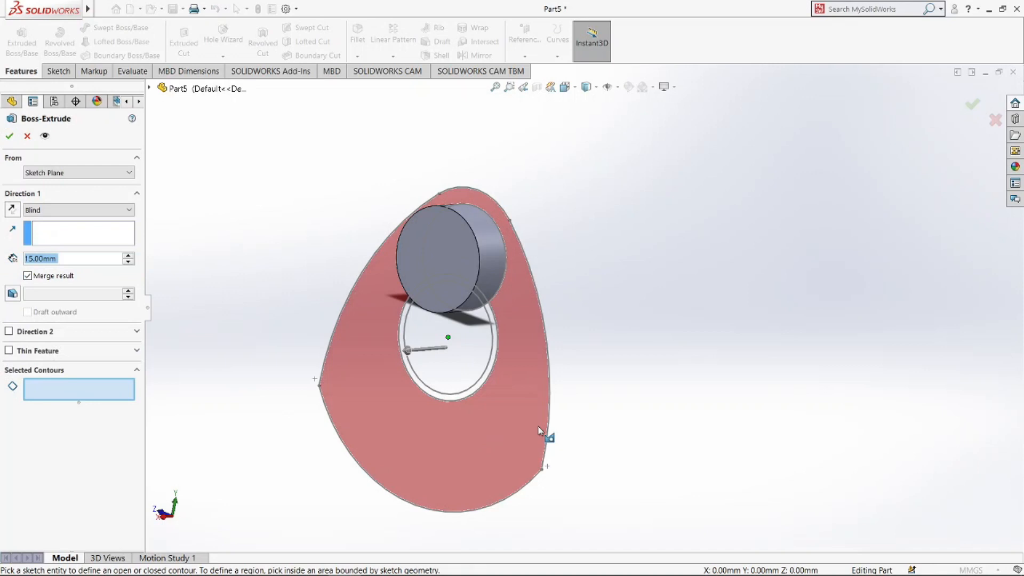
click(550, 400)
click(452, 356)
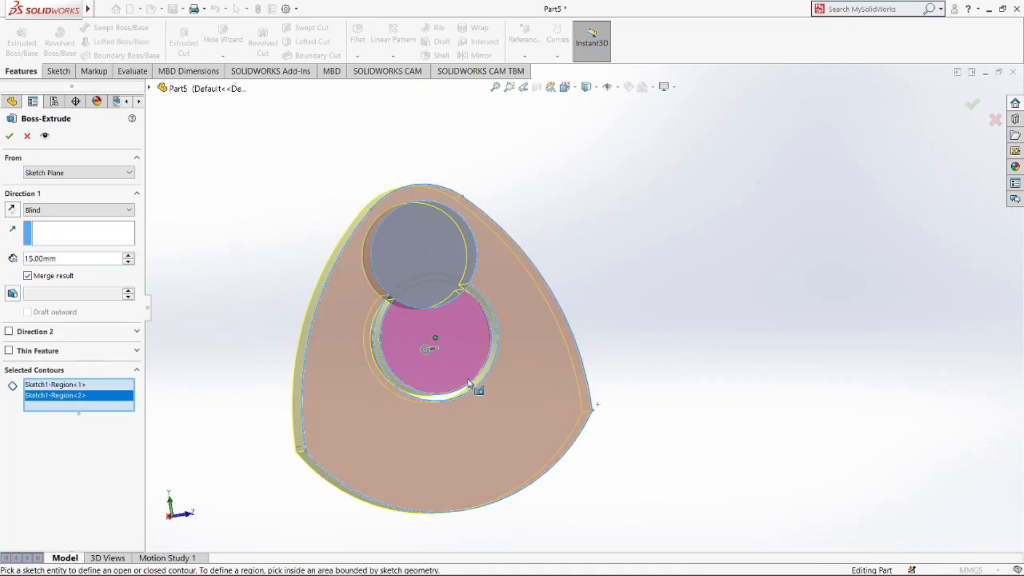
scroll(470, 392, down, 3)
click(446, 389)
scroll(468, 464, up, 2)
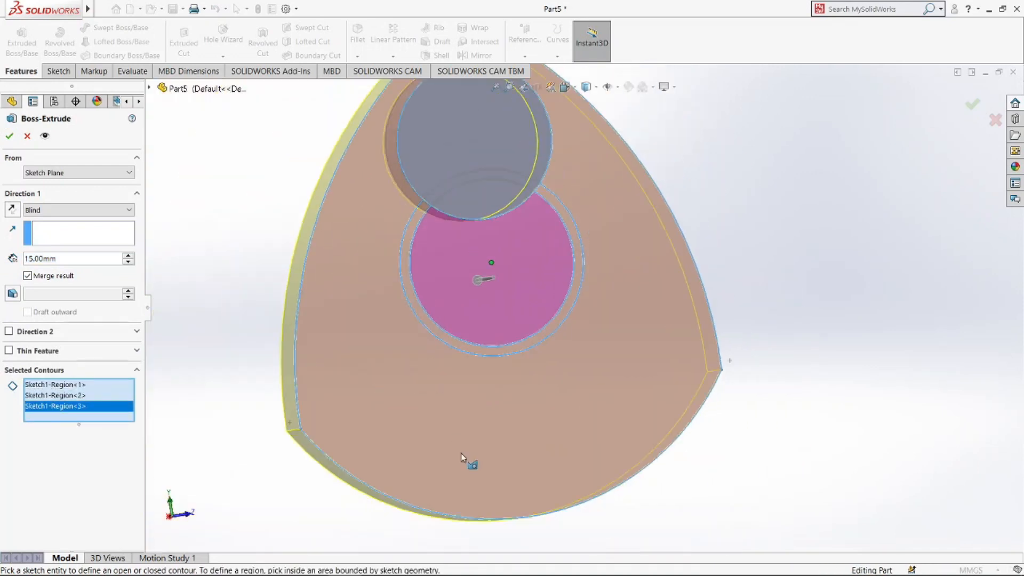
- Add the three regions inside the 32 mm circle to the contours so the whole web area is selected
click(462, 140)
click(474, 183)
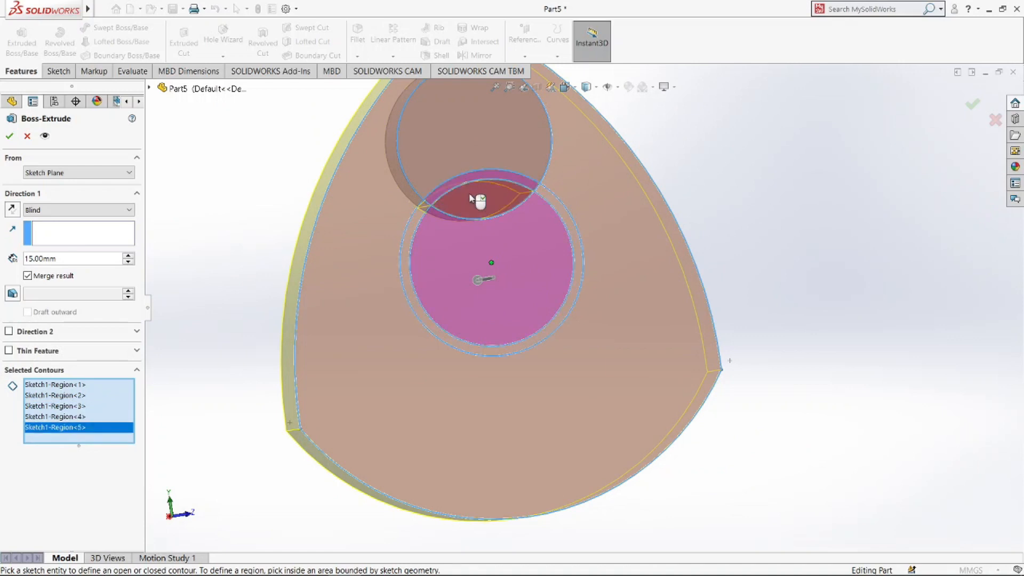
click(478, 199)
scroll(463, 302, up, 2)
middle_drag(523, 302, 656, 297)
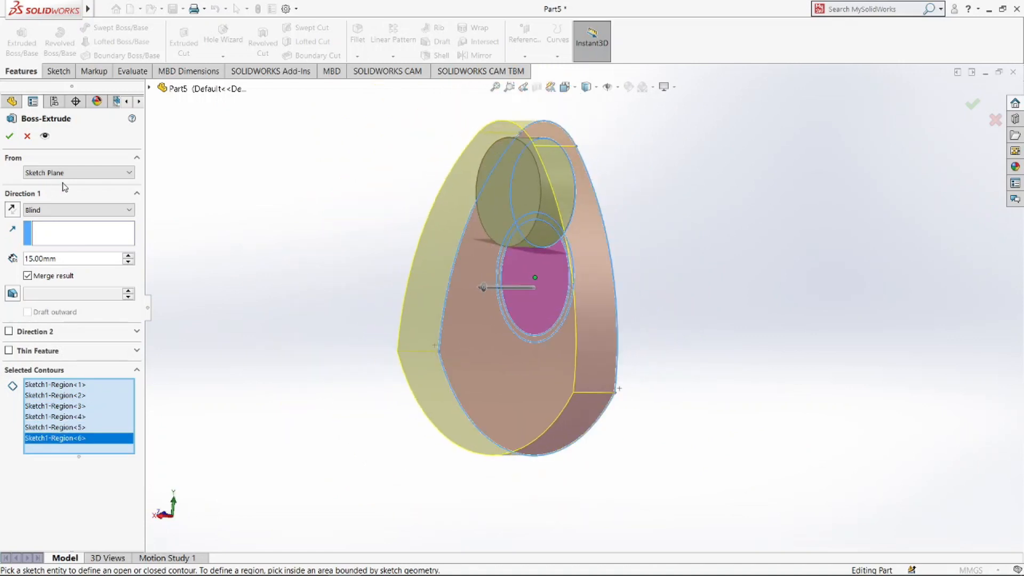
- Extrude the solid web 15 mm Blind, starting from the cylinder's free end face
click(69, 174)
click(54, 193)
click(500, 208)
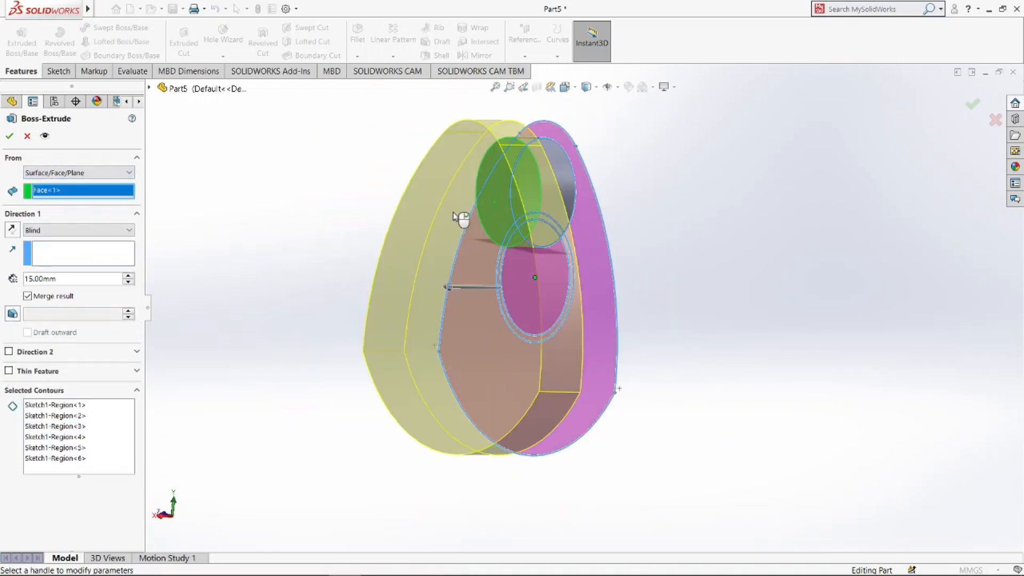
click(9, 137)
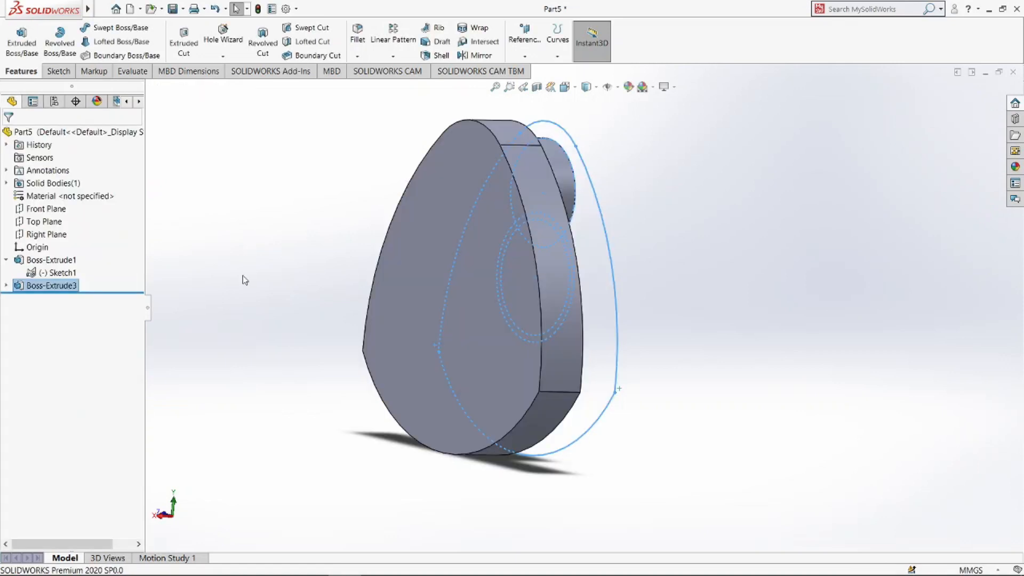
- Extrude the sketch's 38 mm circle 8 mm Blind, starting from the web's outer face opposite the cylinder
click(18, 48)
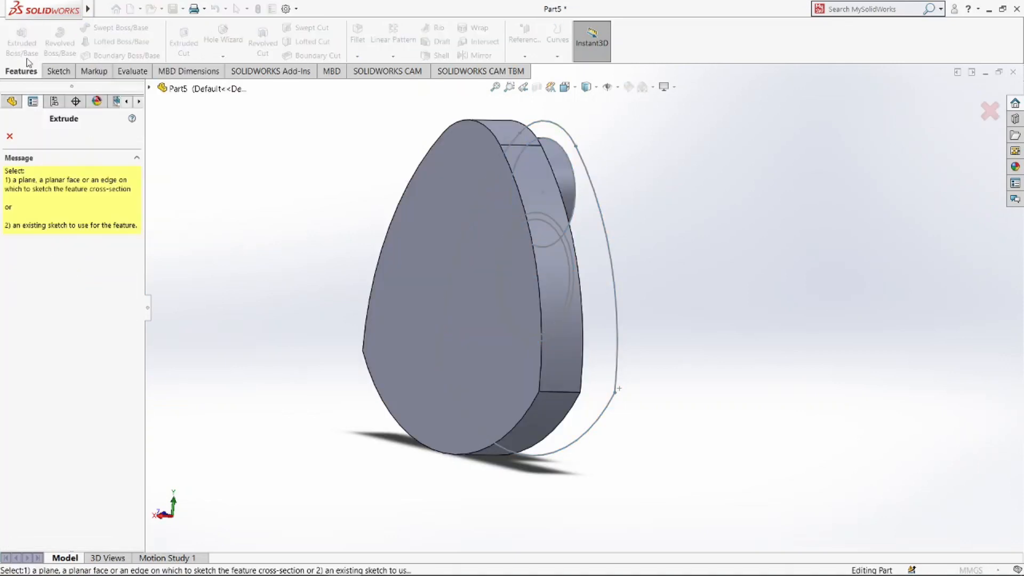
middle_drag(648, 297, 544, 295)
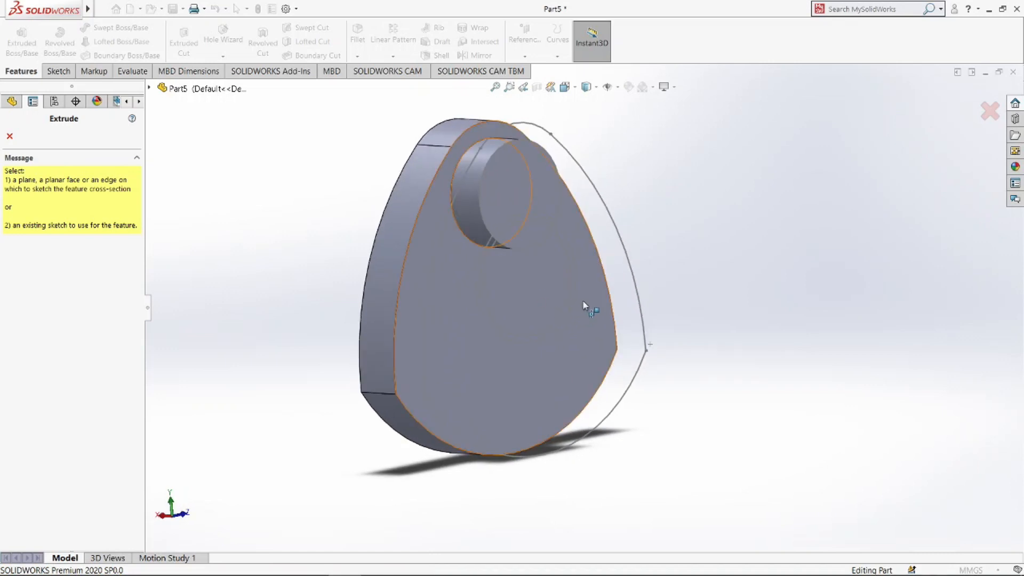
click(574, 296)
middle_drag(508, 370, 629, 380)
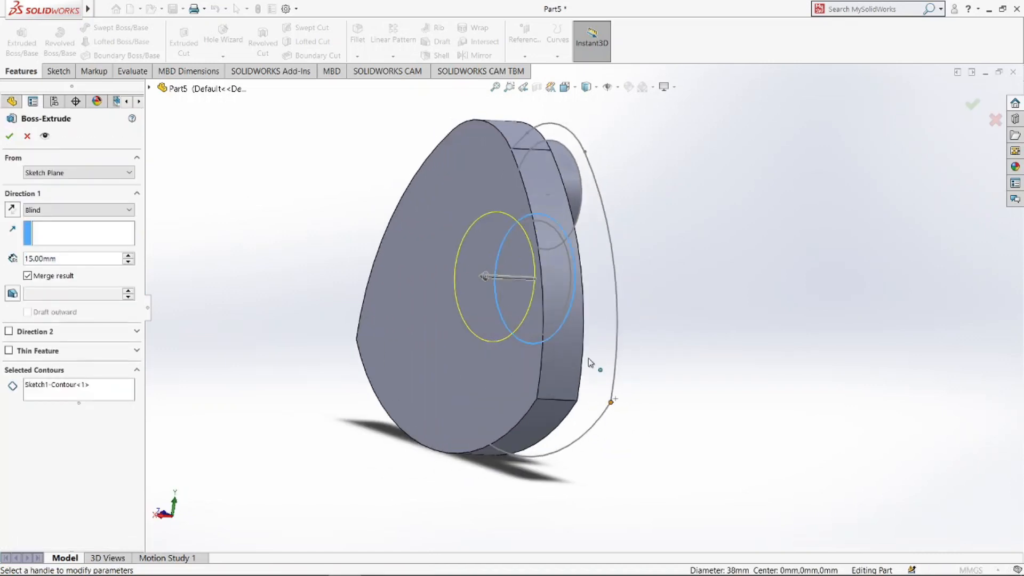
click(78, 173)
click(53, 184)
click(428, 294)
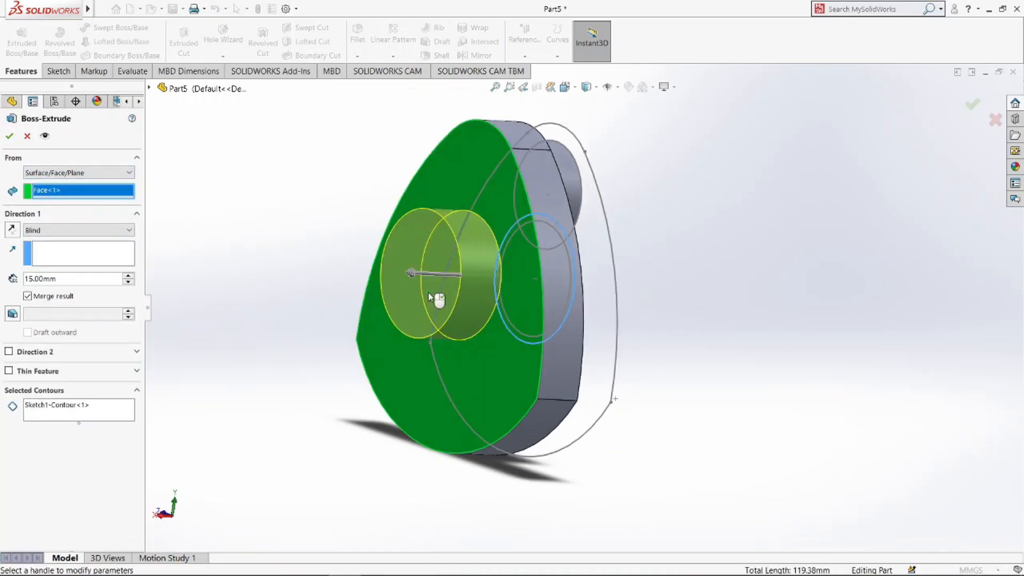
double_click(51, 278)
text(8)
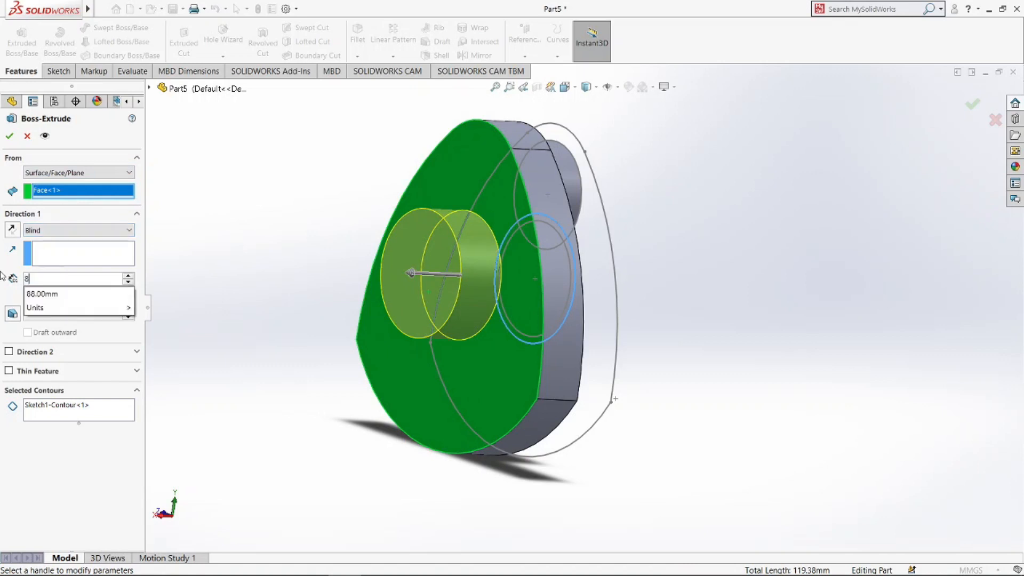
key(Return)
click(9, 135)
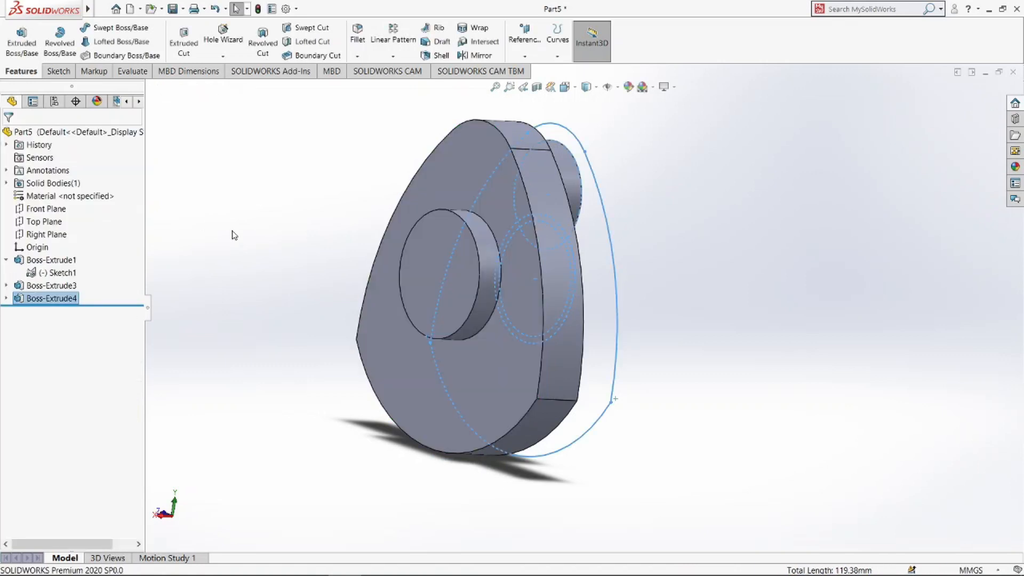
- Extrude the sketch's 34 mm circle 50 mm Blind, starting from the end face of the 38 mm boss
click(188, 142)
click(29, 50)
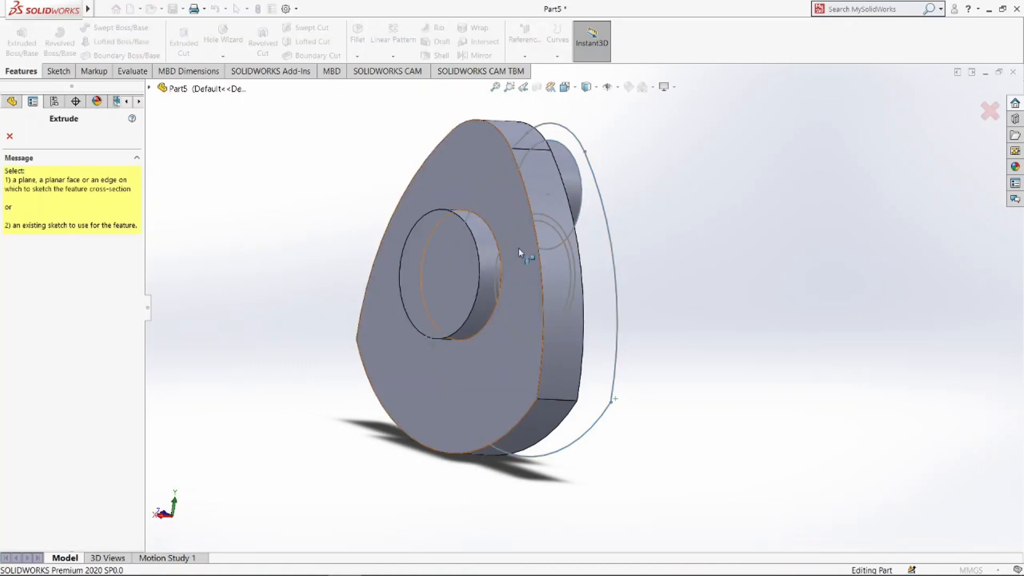
click(531, 221)
click(77, 173)
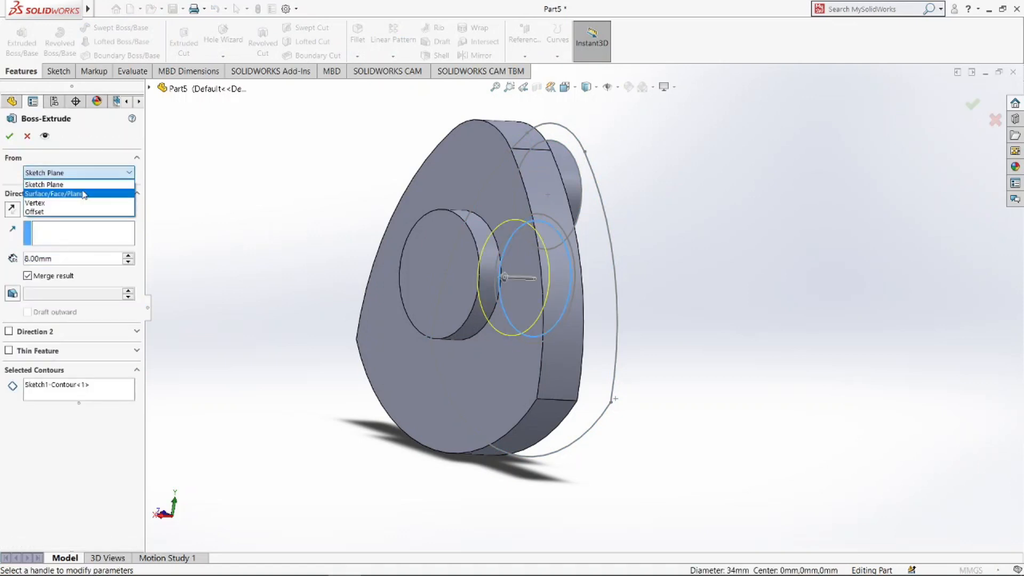
click(70, 192)
click(424, 267)
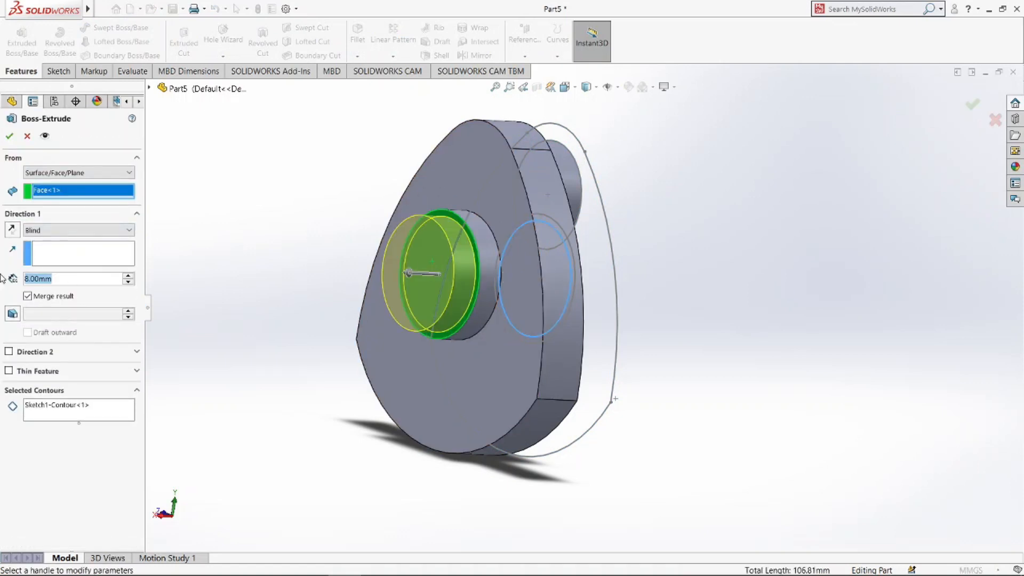
text(50)
key(Return)
click(10, 136)
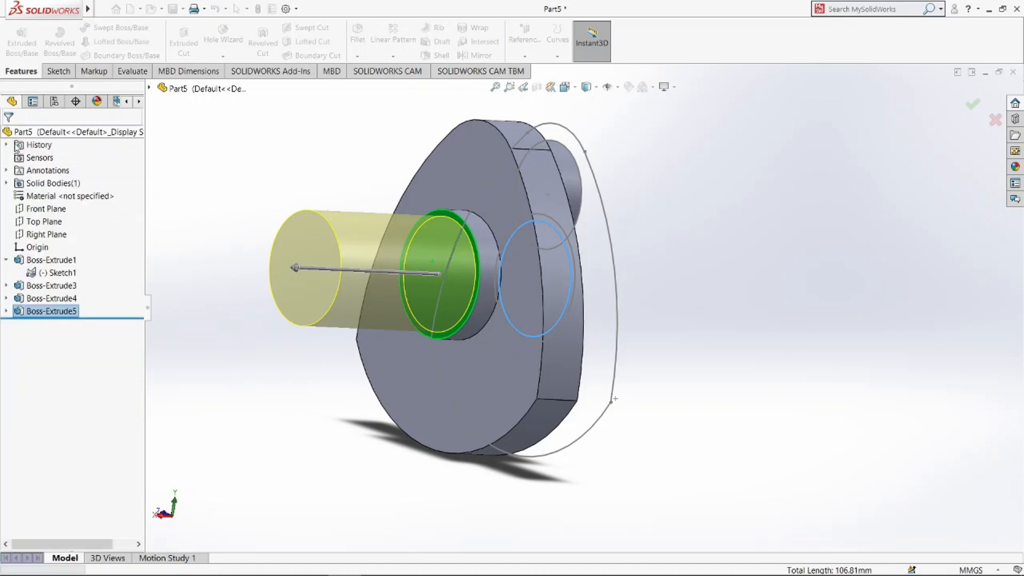
- Hide the sketch shared by the extrusions
mouse_move(450, 199)
middle_down()
mouse_move(624, 263)
mouse_move(560, 261)
middle_up()
click(63, 273)
click(71, 257)
- Mirror the whole crank body about the free end face of the crank pin cylinder, merging the solids
click(477, 56)
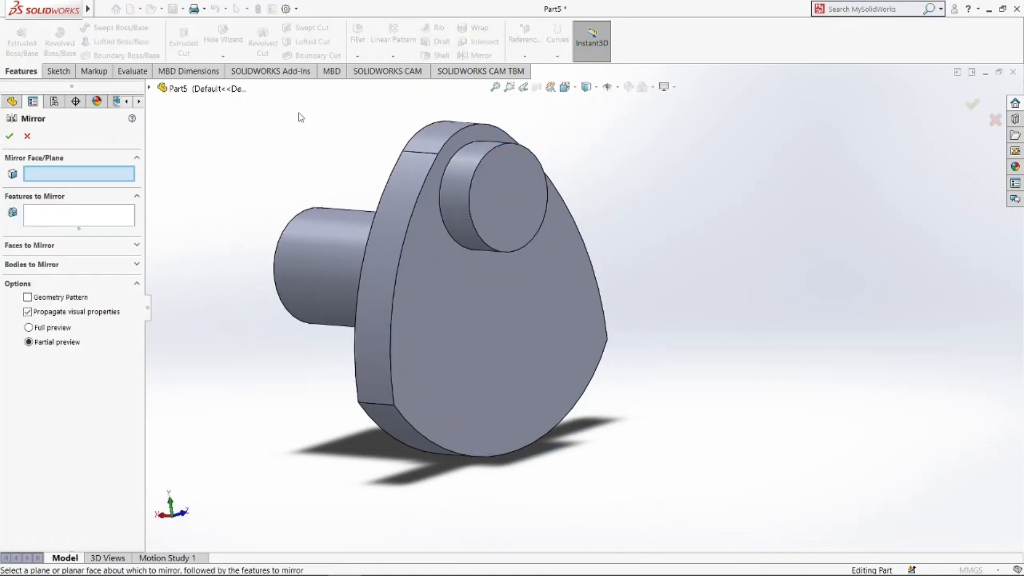
click(487, 208)
click(129, 265)
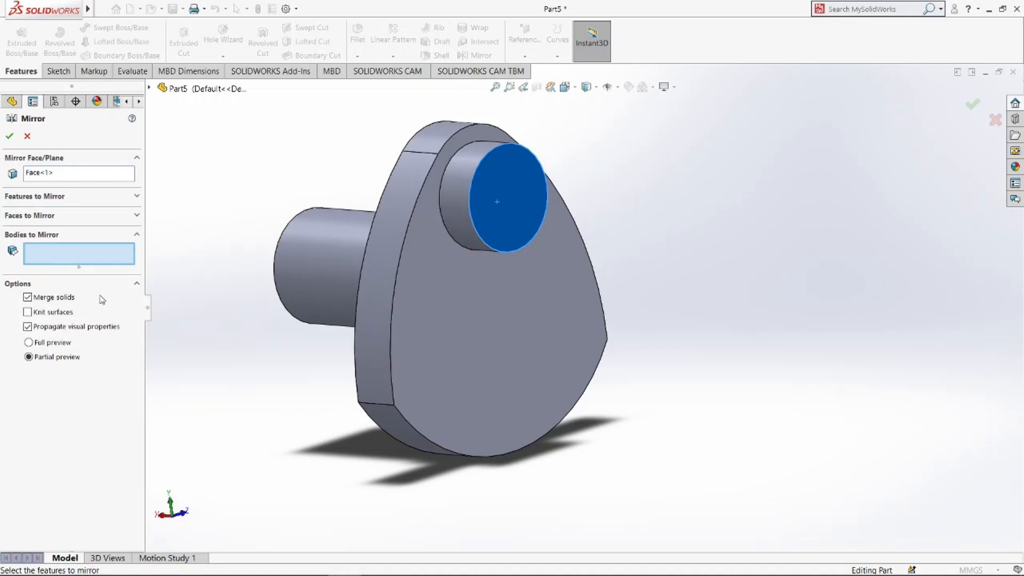
click(480, 299)
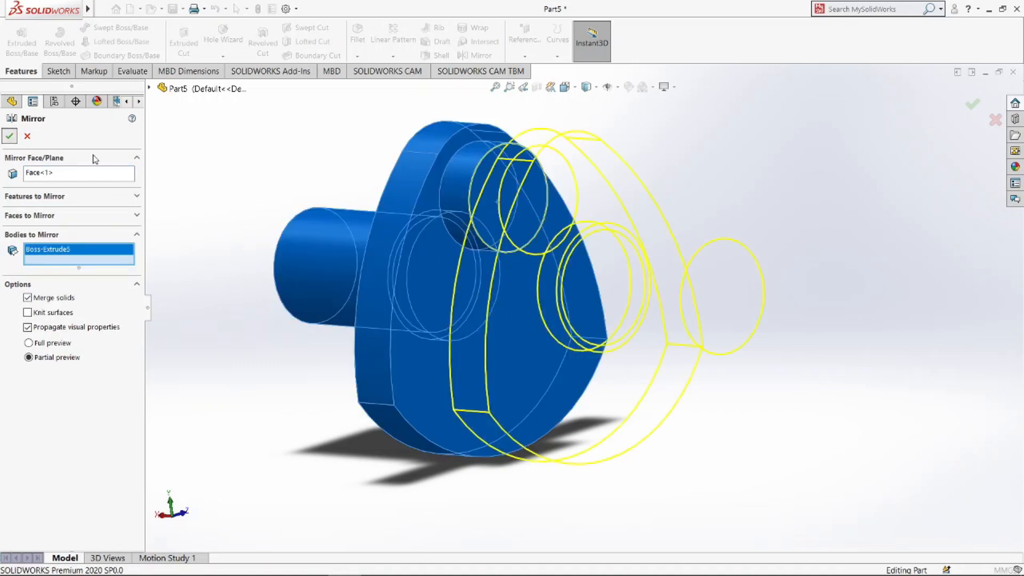
click(10, 136)
- Save the part as crank_shaft in the Engine_assembly folder
middle_drag(327, 244, 402, 322)
key(ctrl+s)
text(cra)
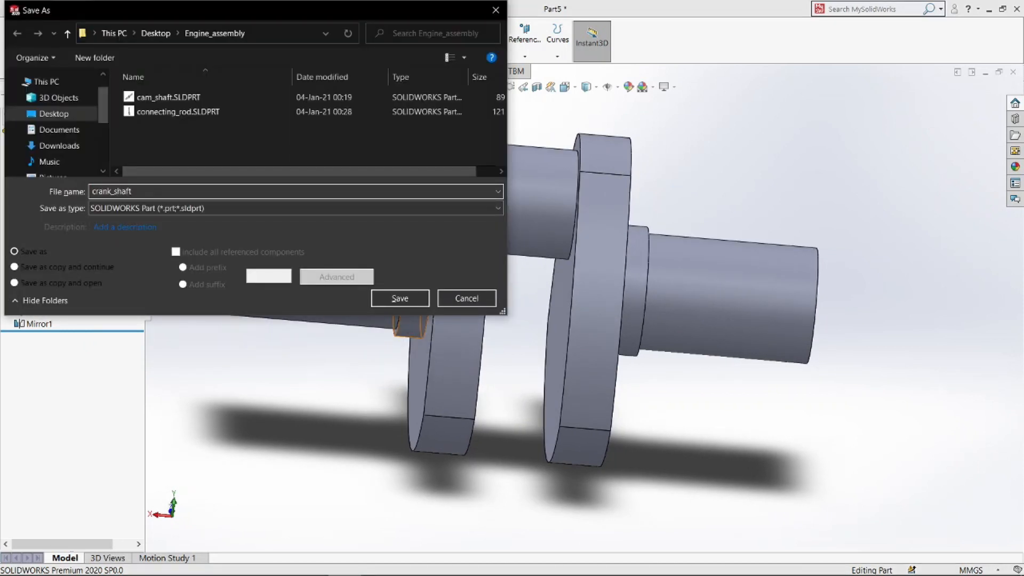
text(nk_shaft)
key(Return)
click(310, 564)
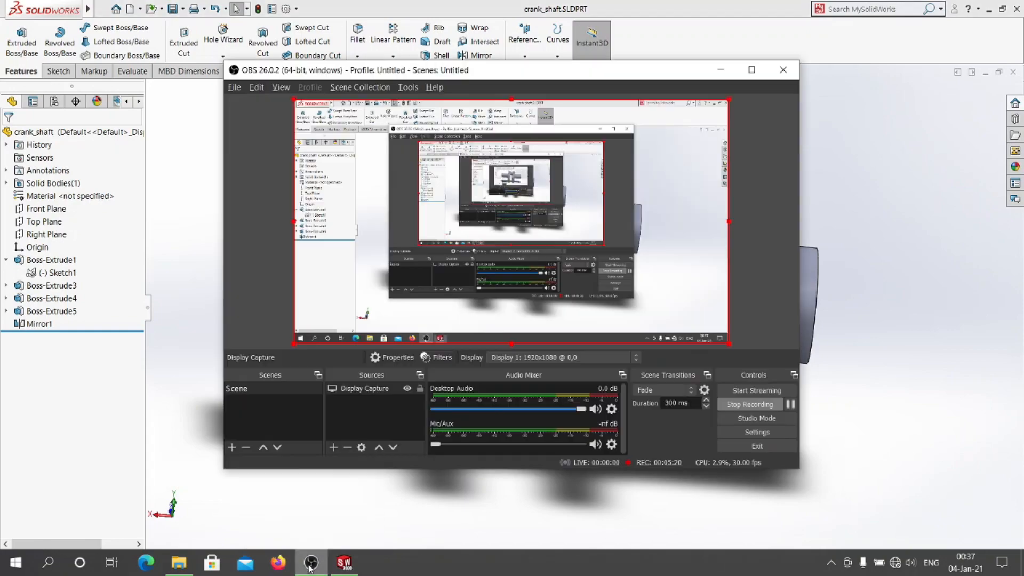
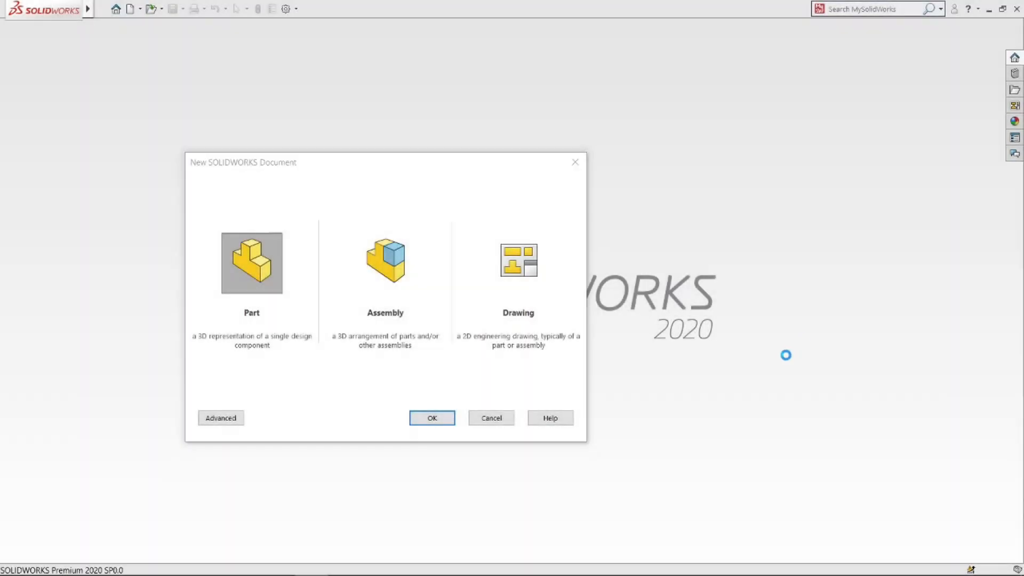
- Create a new part document and open a sketch on the Right Plane
key(Return)
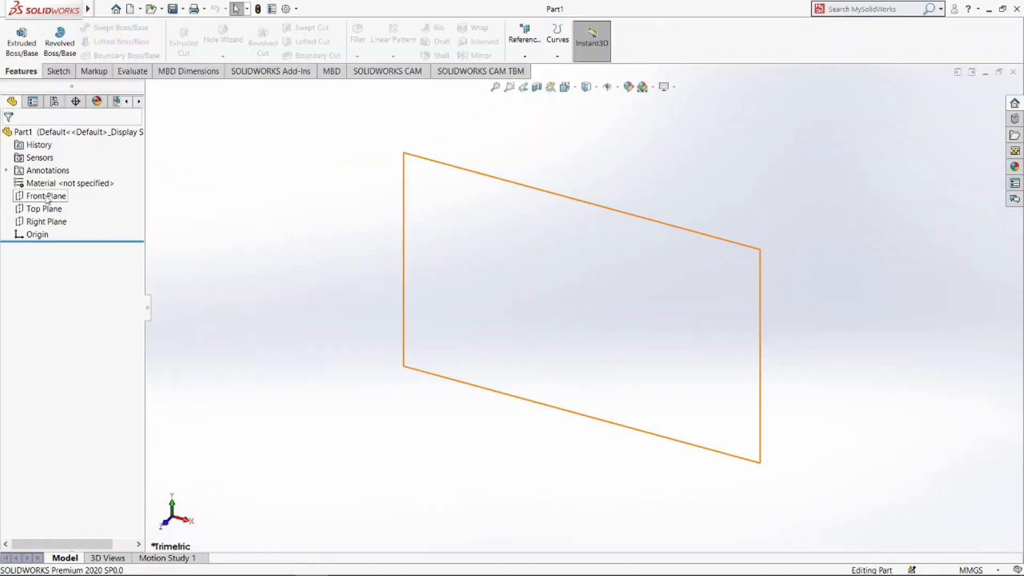
click(47, 222)
click(81, 208)
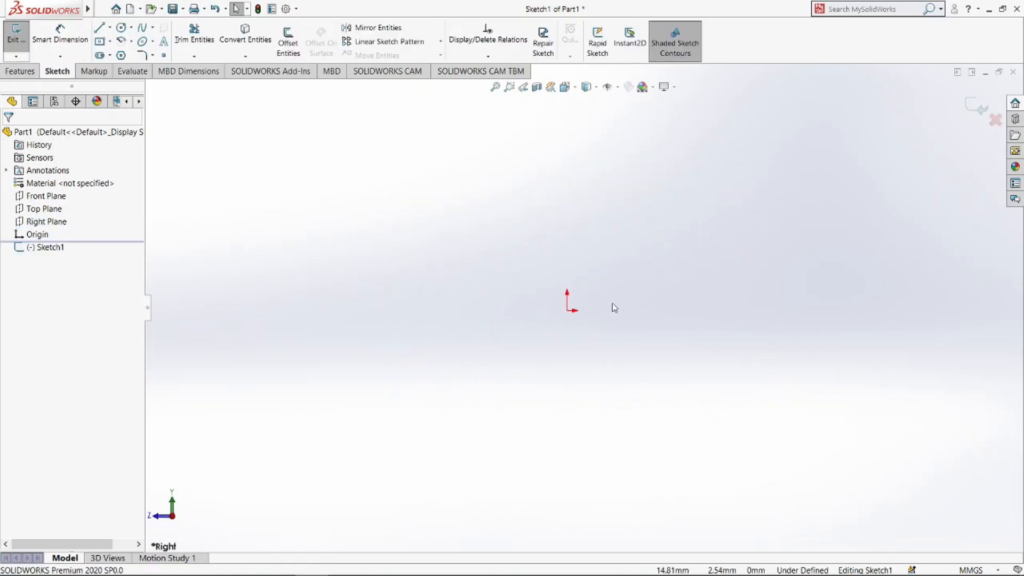
- Sketch a horizontal construction line about 46 mm long, starting at the origin
click(110, 27)
click(119, 40)
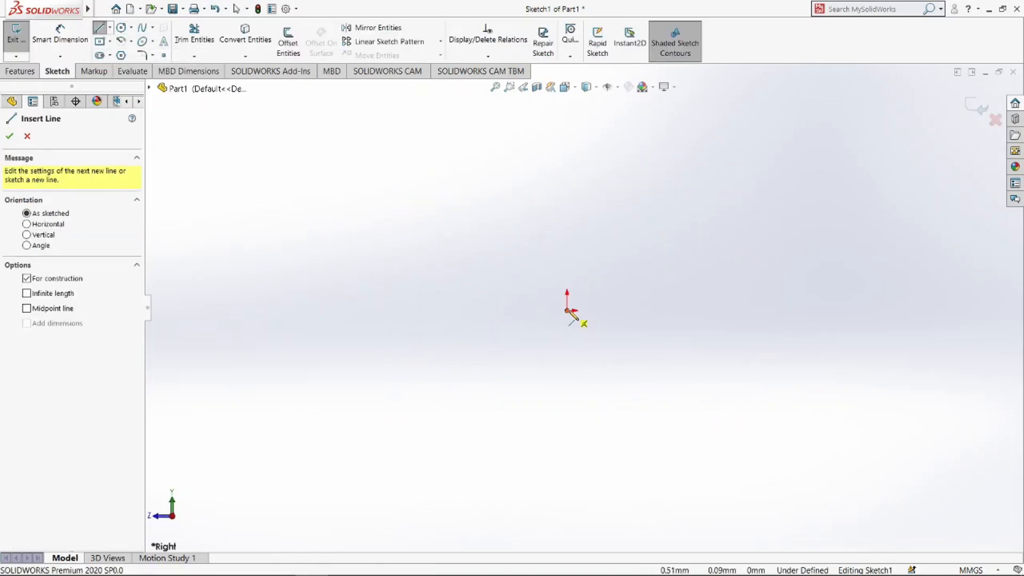
click(567, 310)
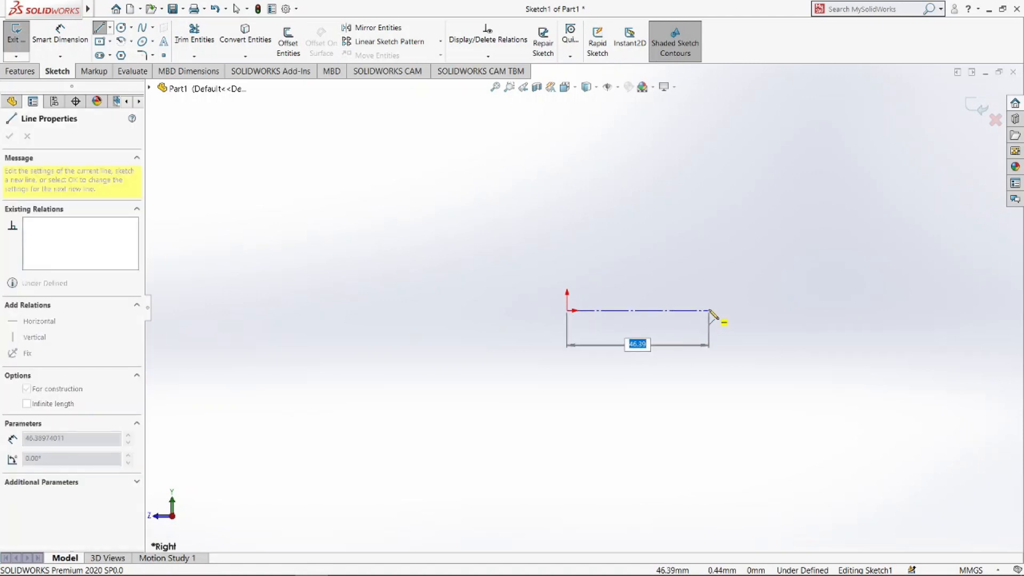
click(711, 310)
key(Escape)
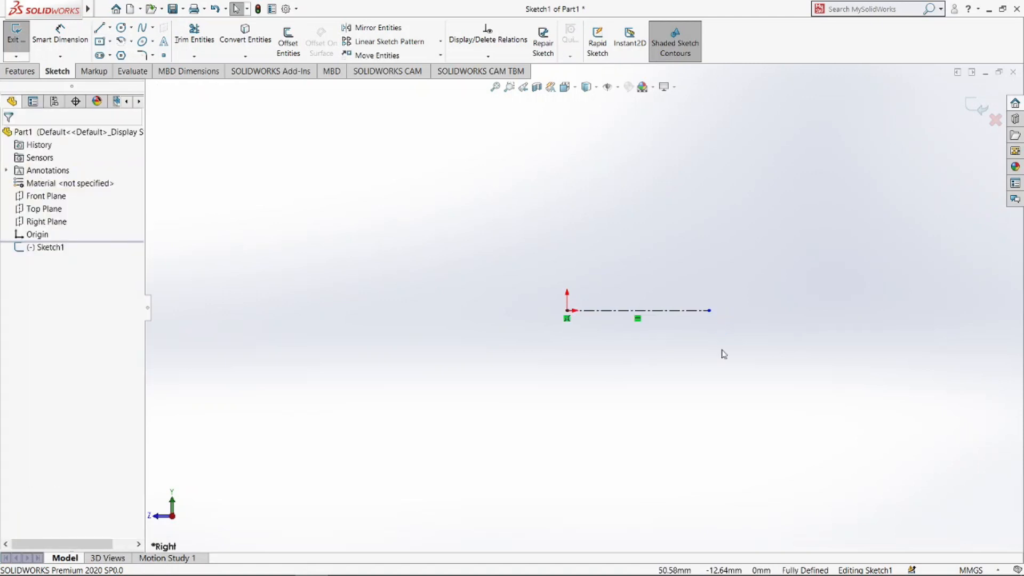
- Sketch a circle of radius 8 mm at the origin and one of radius 4.75 mm at the construction line's free end
click(122, 27)
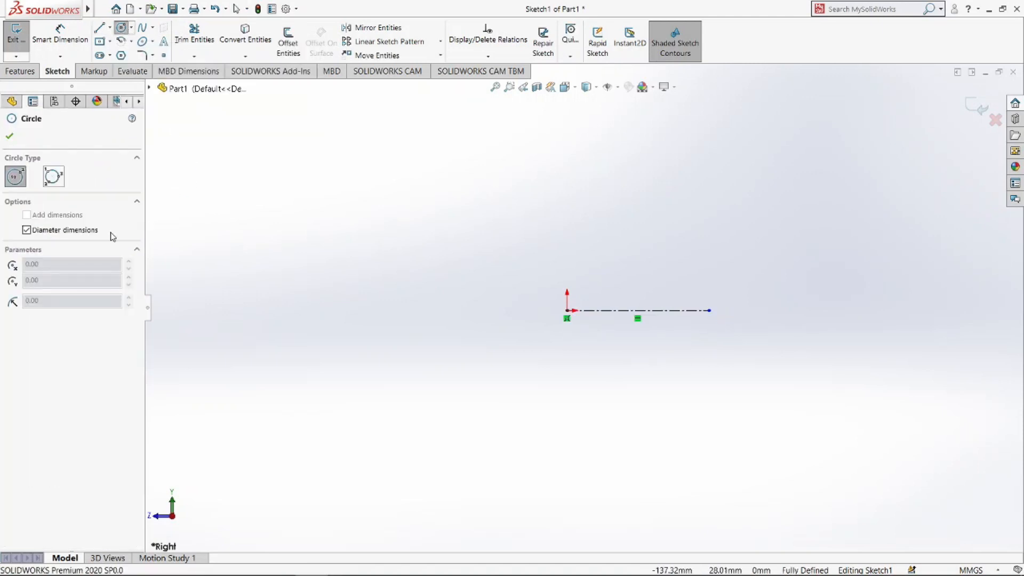
click(568, 311)
key(Return)
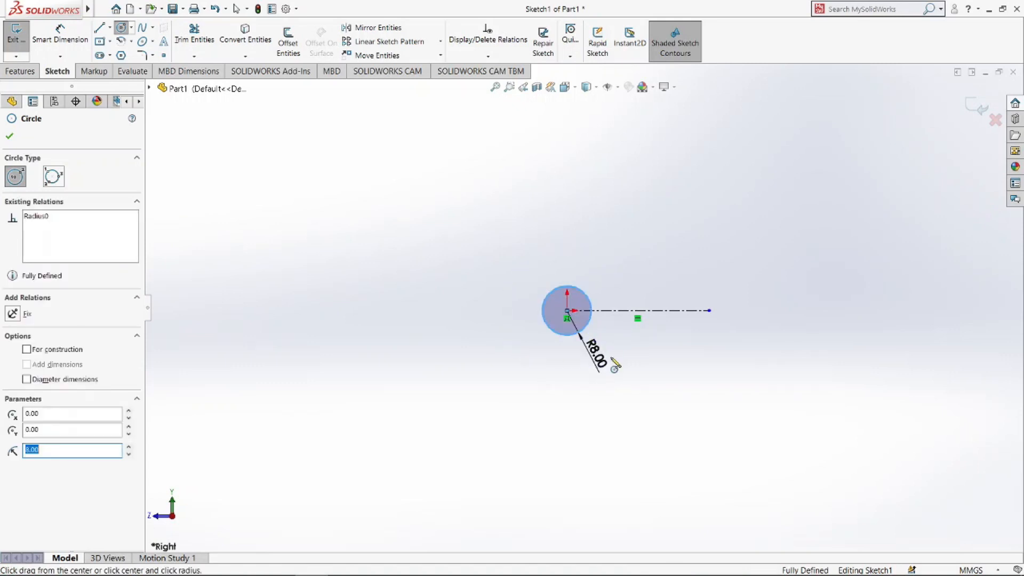
click(710, 311)
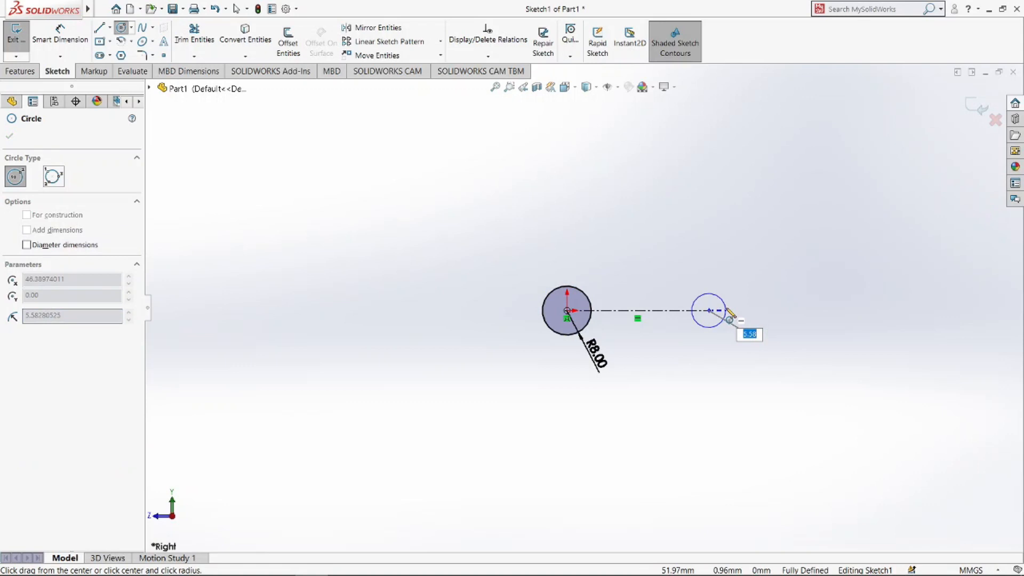
click(738, 324)
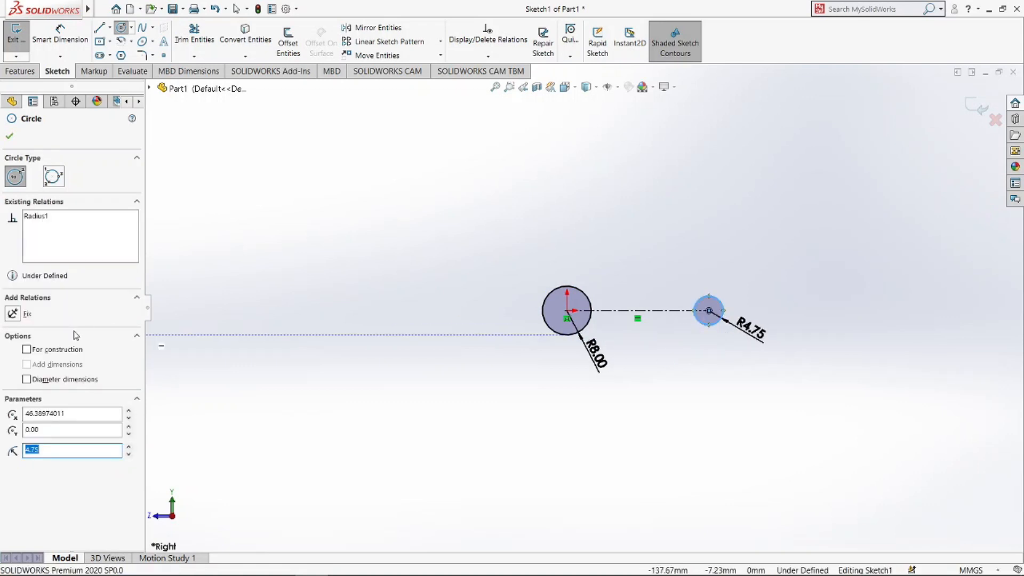
- Switch circle input to diameter dimensions and sketch a 10 mm diameter circle centred on the origin
click(26, 380)
click(567, 311)
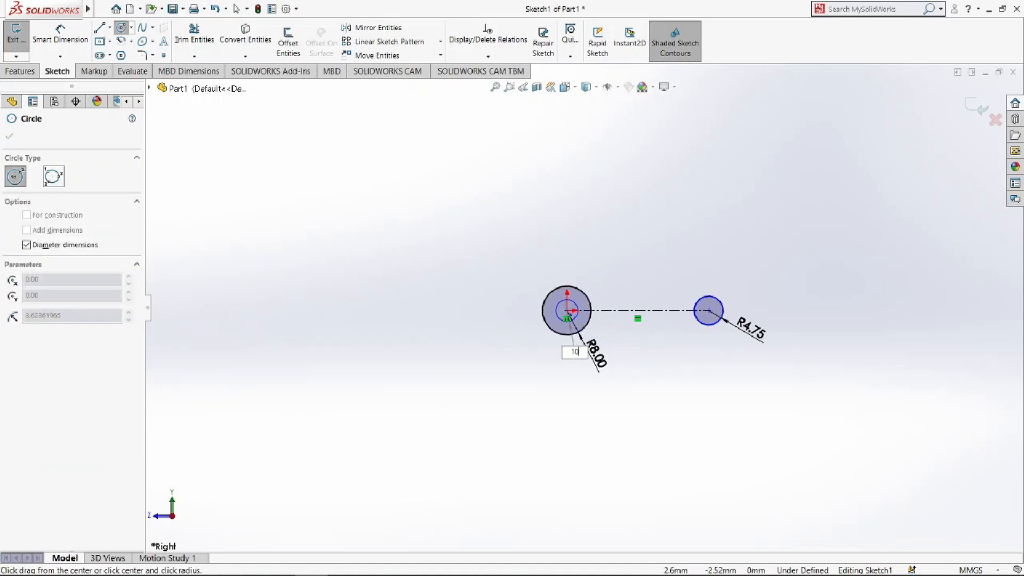
text(10)
key(Return)
key(Escape)
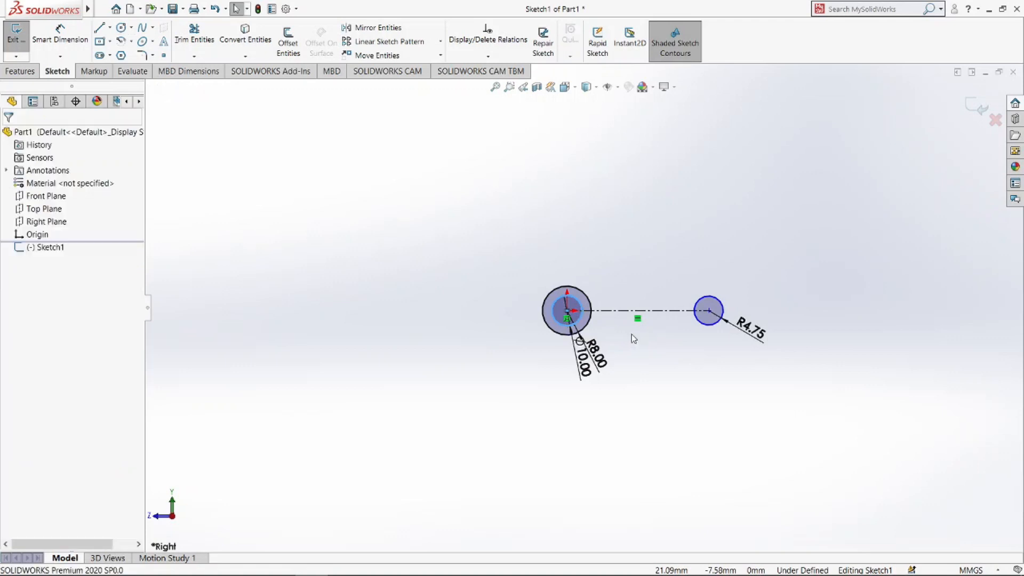
- Dimension the construction line between the circle centres and set its length to 7.75 mm
scroll(673, 333, up, 2)
click(59, 39)
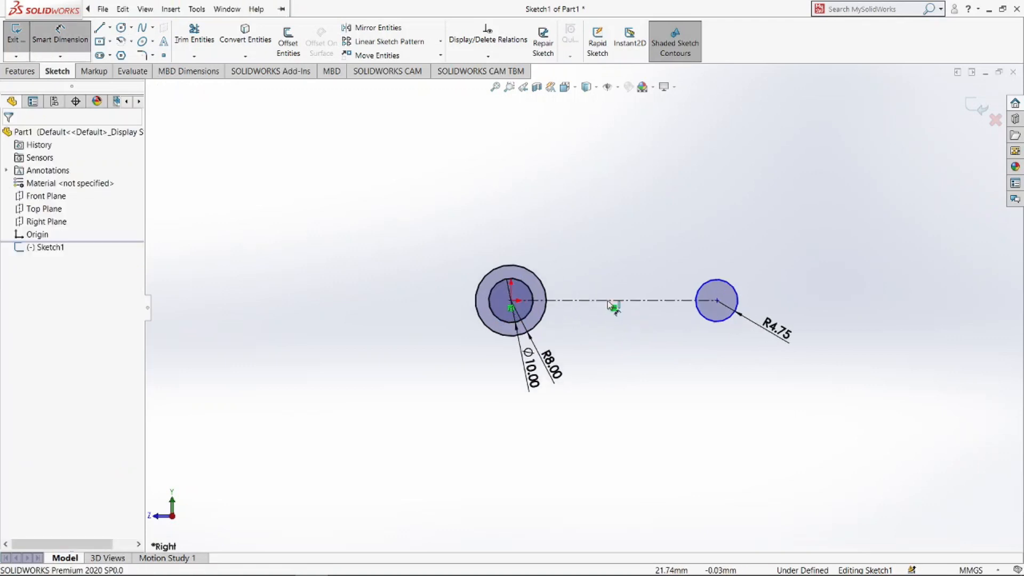
click(612, 301)
click(617, 433)
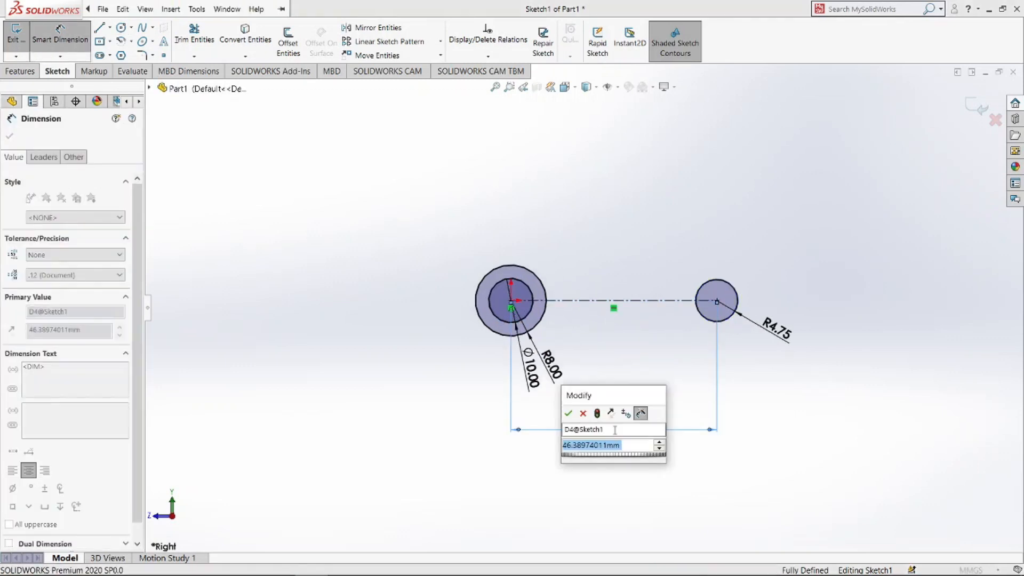
text(7.7)
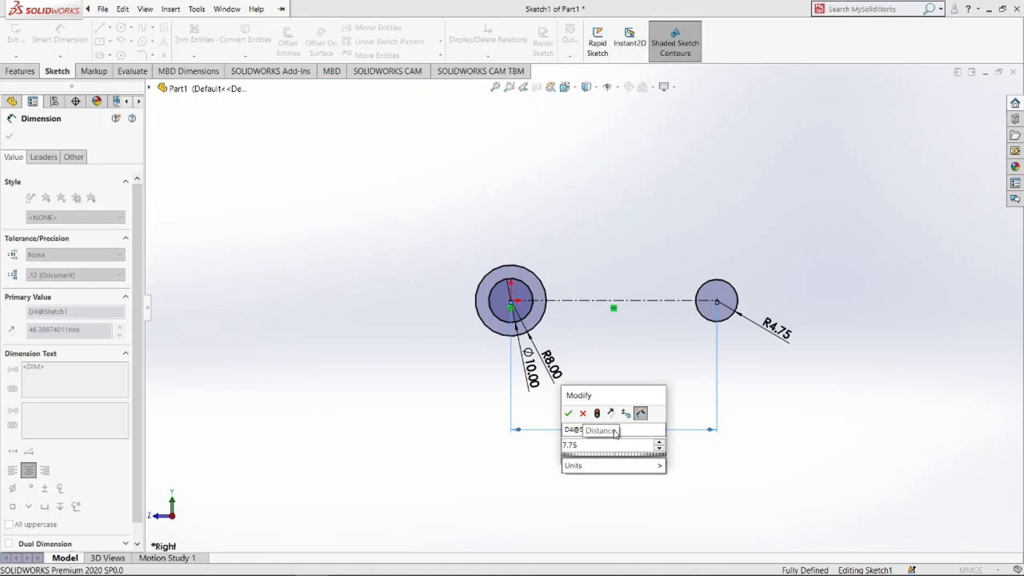
text(5)
key(Return)
scroll(549, 309, up, 3)
scroll(549, 308, up, 1)
click(610, 475)
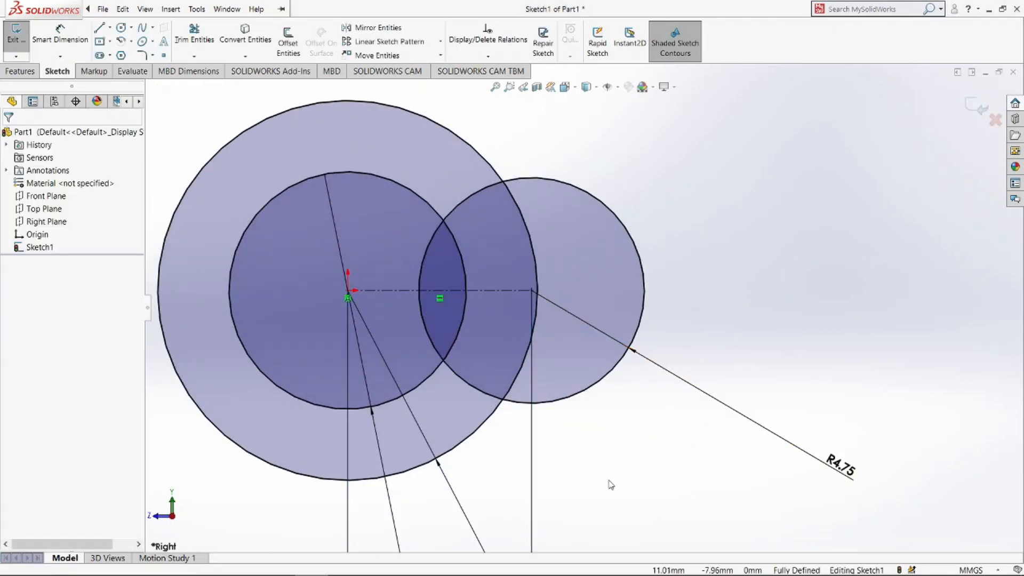
- Draw two lines tangent to the R8 and R4.75 circles, one above and one below the construction line
scroll(611, 485, down, 3)
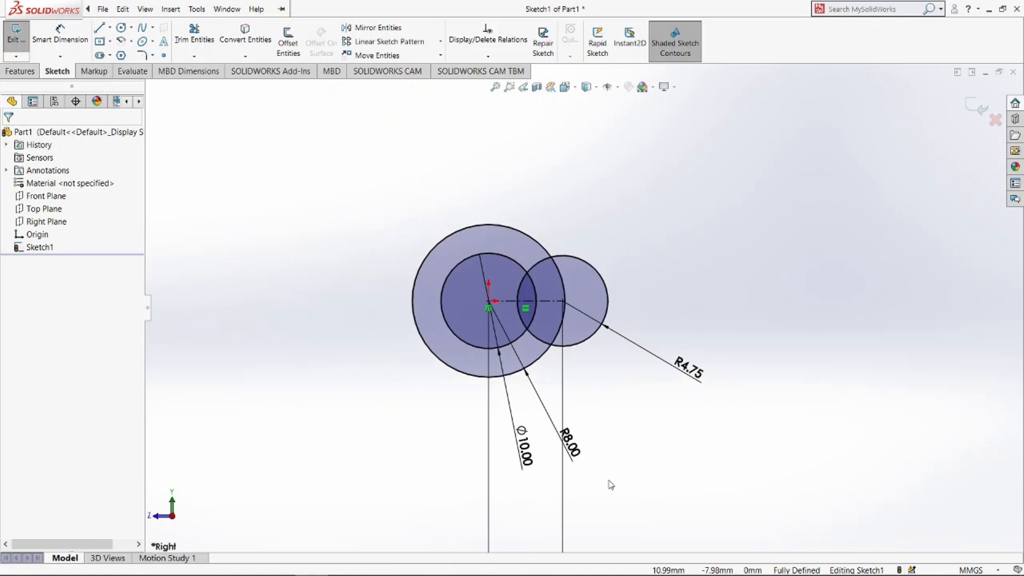
click(104, 29)
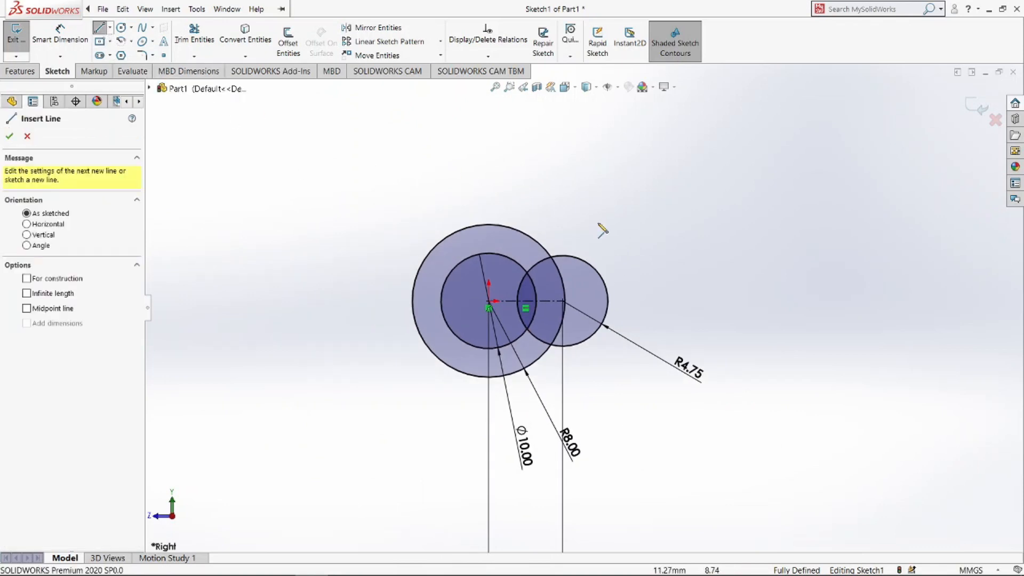
click(516, 233)
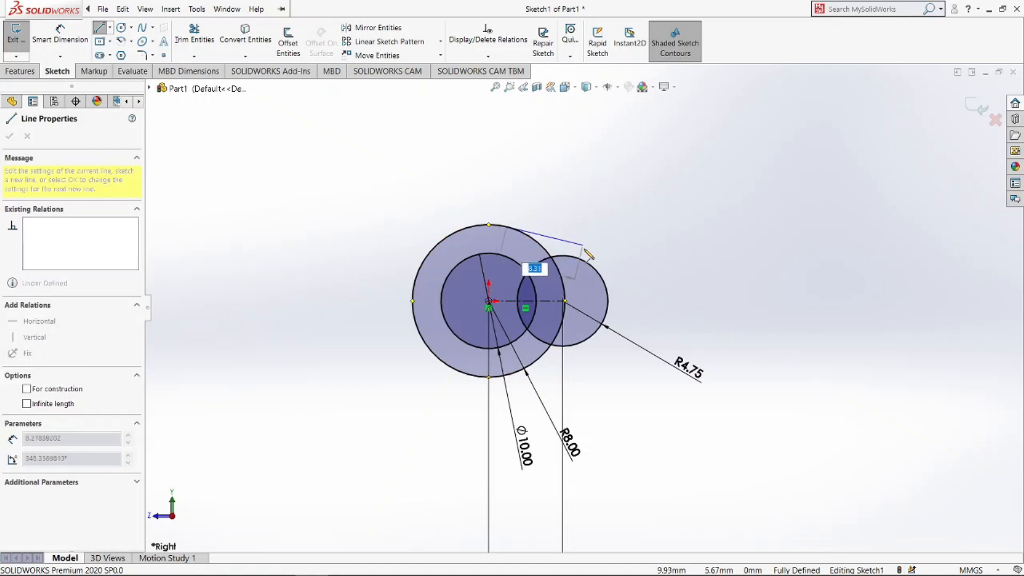
click(585, 260)
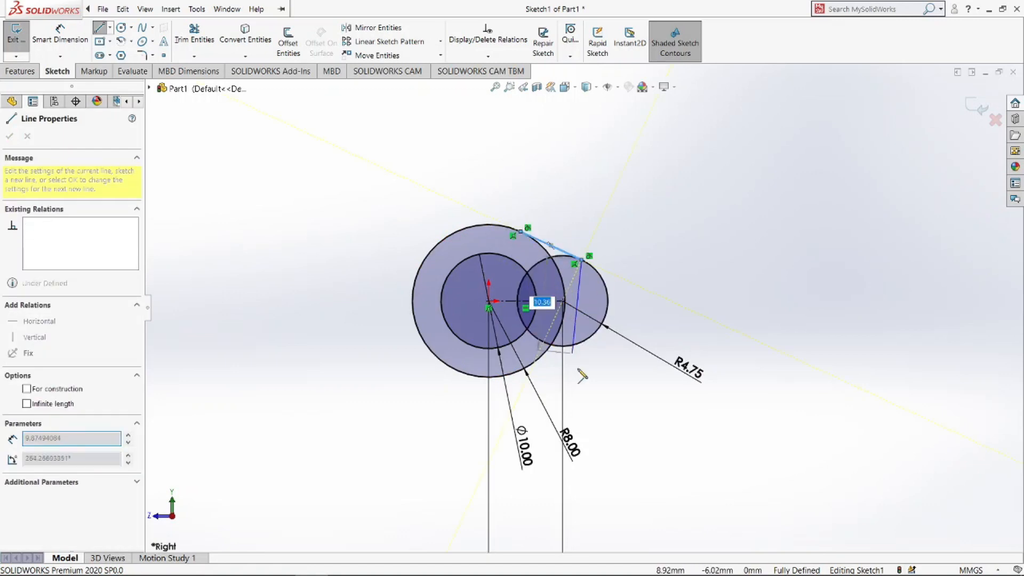
key(Escape)
click(577, 346)
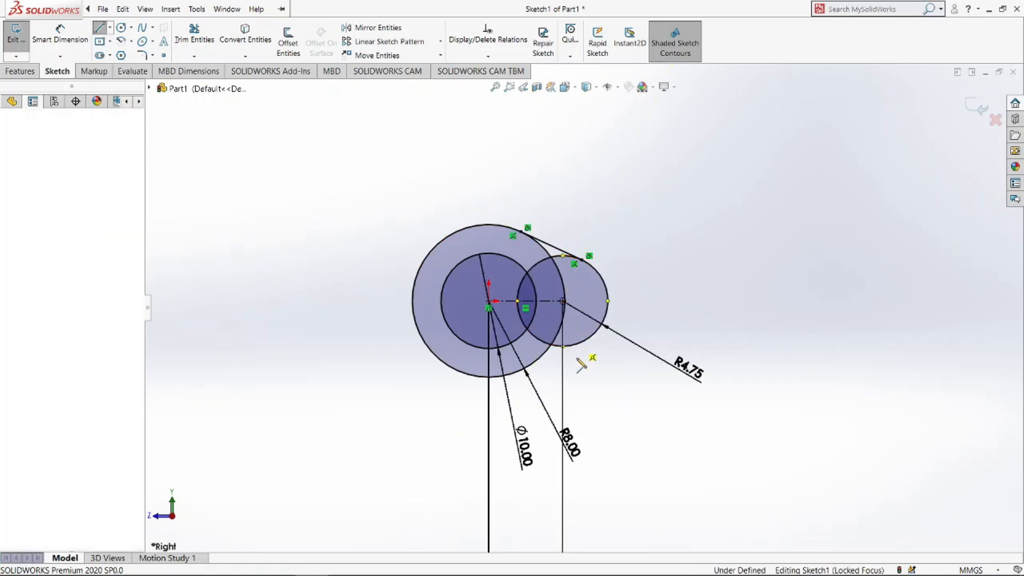
click(504, 381)
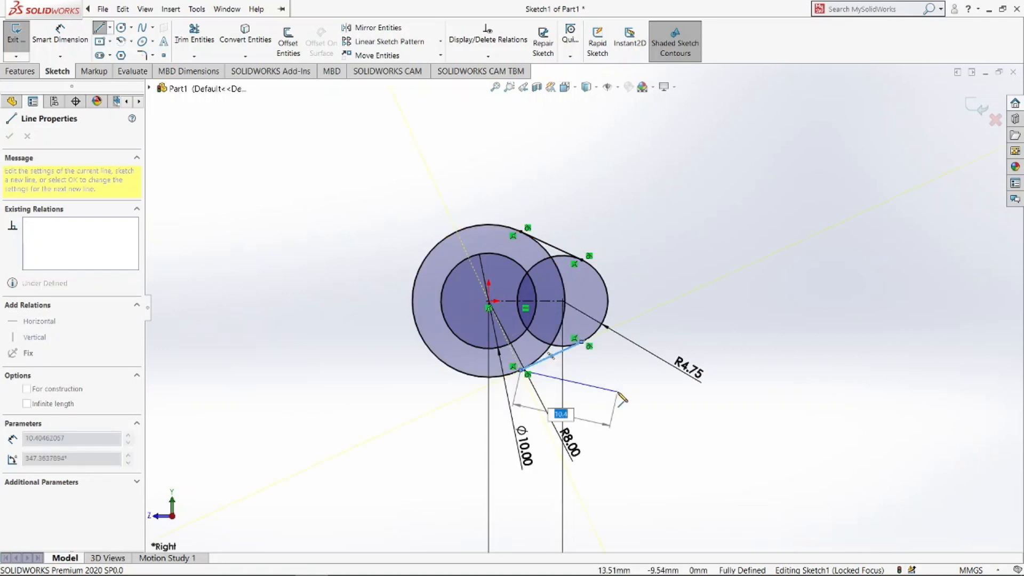
key(Escape)
key(Escape)
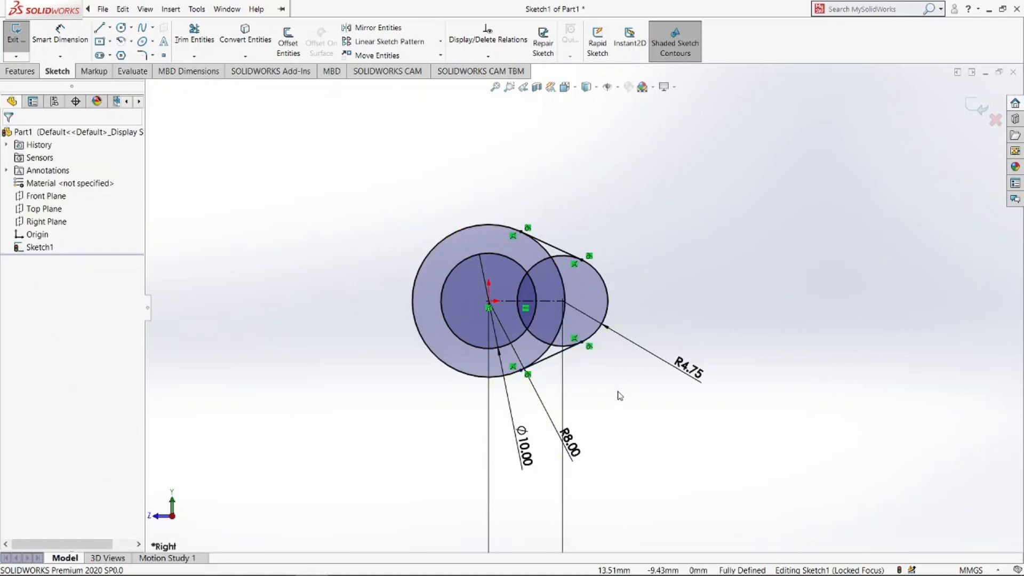
- Trim the inner arcs of the R8 and R4.75 circles to leave one closed cam outline around the 10 mm circle
click(194, 35)
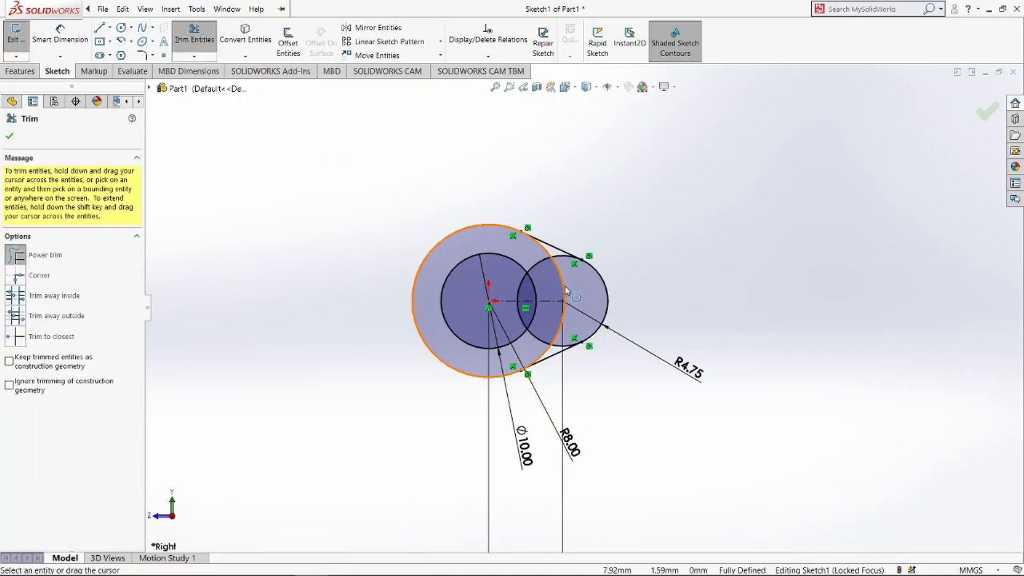
scroll(564, 283, down, 3)
mouse_move(561, 250)
mouse_down()
mouse_move(549, 233)
mouse_move(532, 246)
mouse_move(557, 253)
mouse_up()
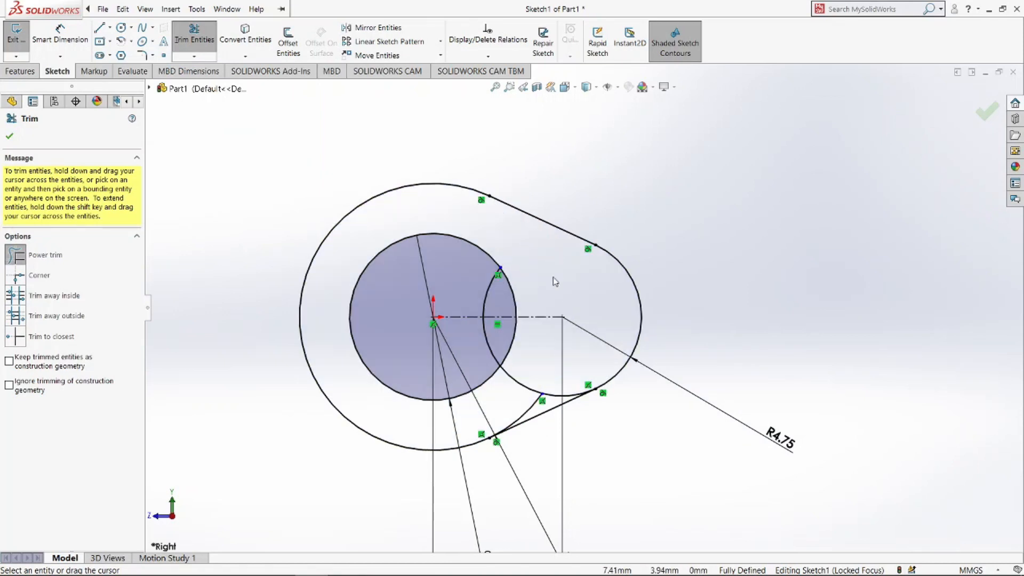
mouse_move(479, 307)
mouse_down()
mouse_move(512, 396)
mouse_move(544, 340)
mouse_up()
scroll(544, 341, up, 3)
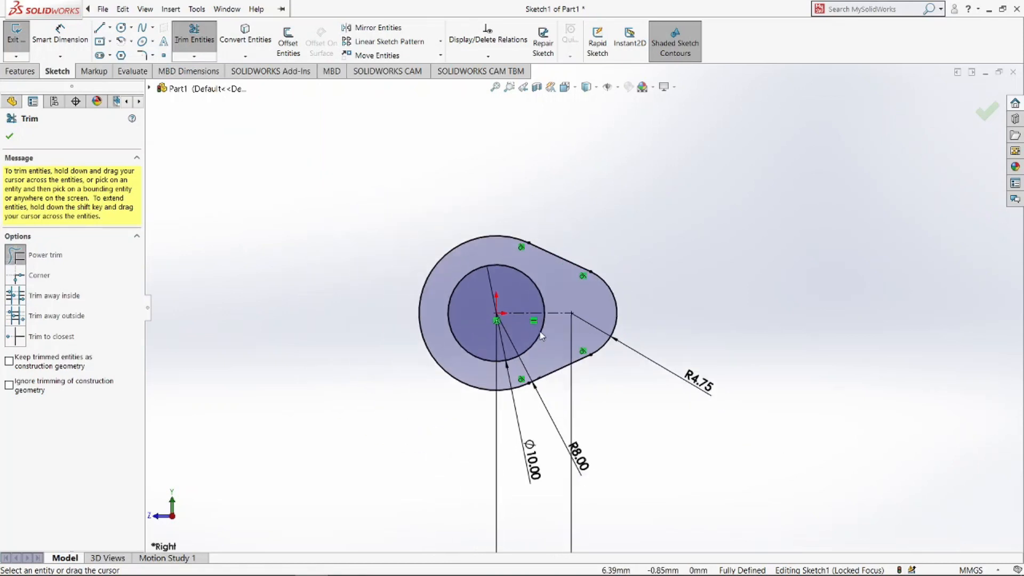
click(9, 135)
- Close the sketch and extrude the cam profile 5 mm with the Mid Plane end condition, leaving the 10 mm hole open
click(16, 33)
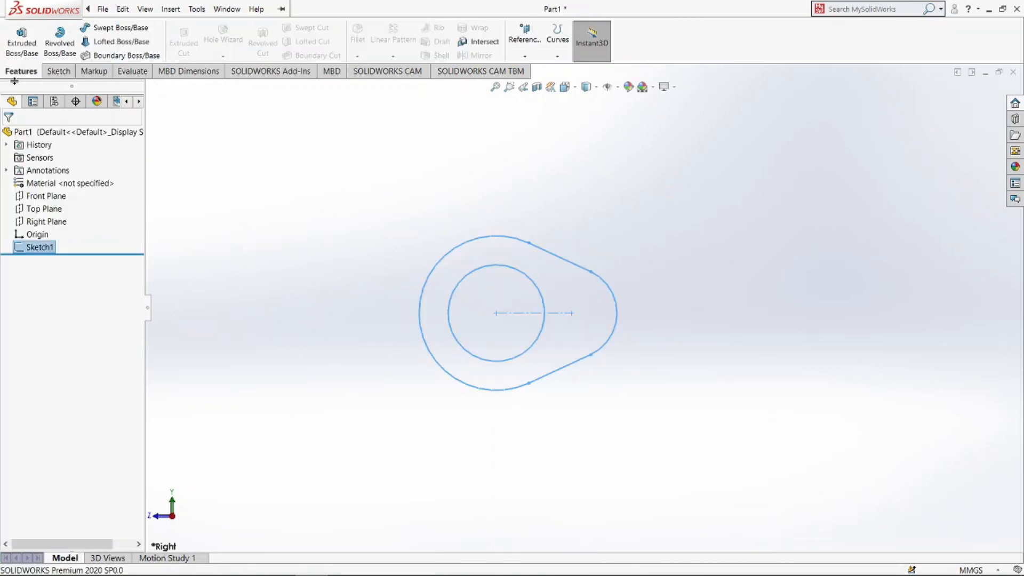
click(23, 37)
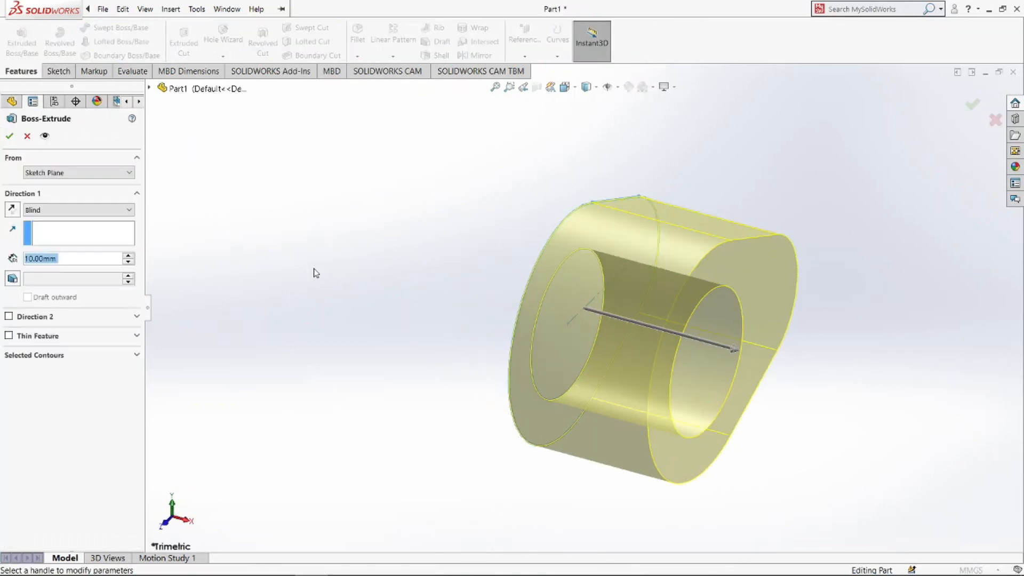
click(77, 209)
click(64, 256)
text(5)
key(Return)
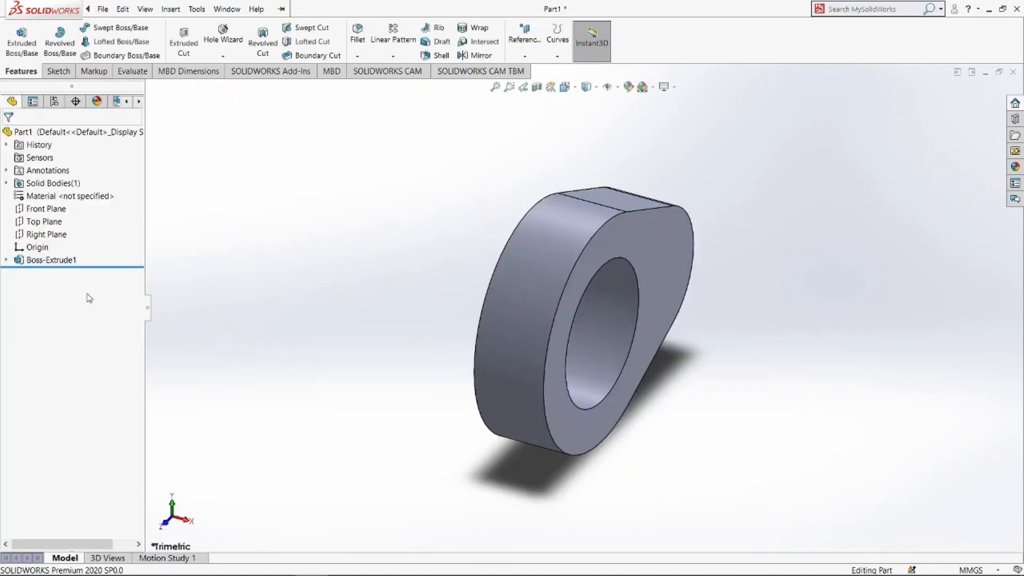
- Expand the extrusion and show its profile sketch in the model
click(6, 260)
click(47, 273)
click(43, 260)
click(197, 155)
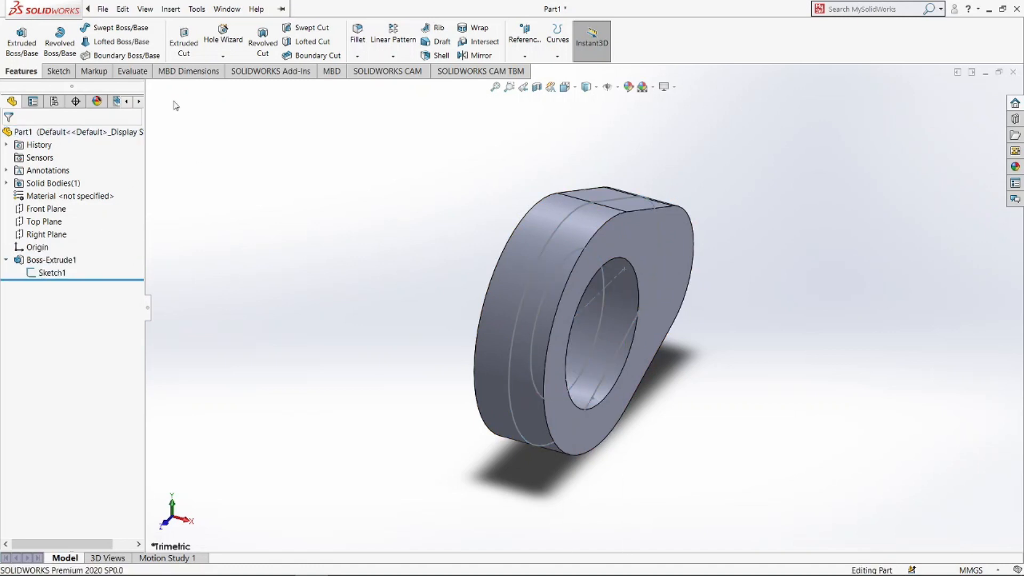
- Extrude the 10 mm circle of the shown sketch 91 mm with the Mid Plane end condition, and hide the sketch
click(16, 37)
middle_drag(816, 432, 635, 339)
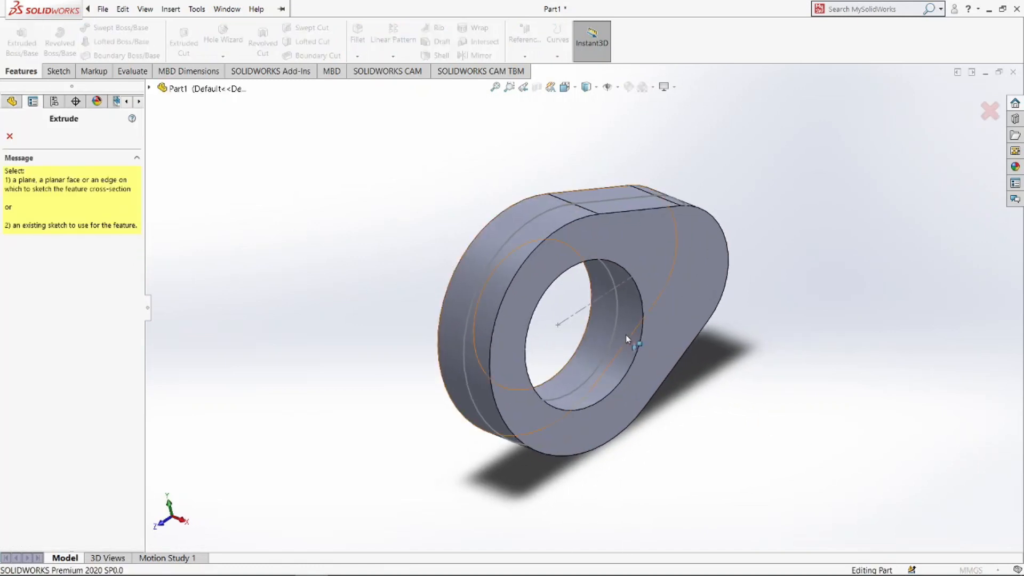
click(617, 333)
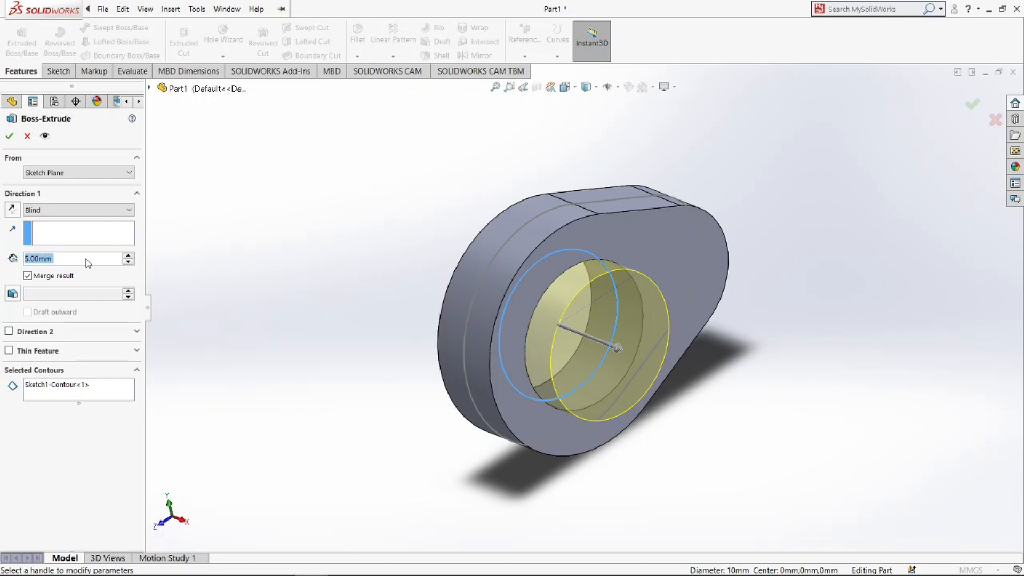
text(91)
key(Return)
click(57, 210)
click(53, 272)
scroll(354, 365, up, 3)
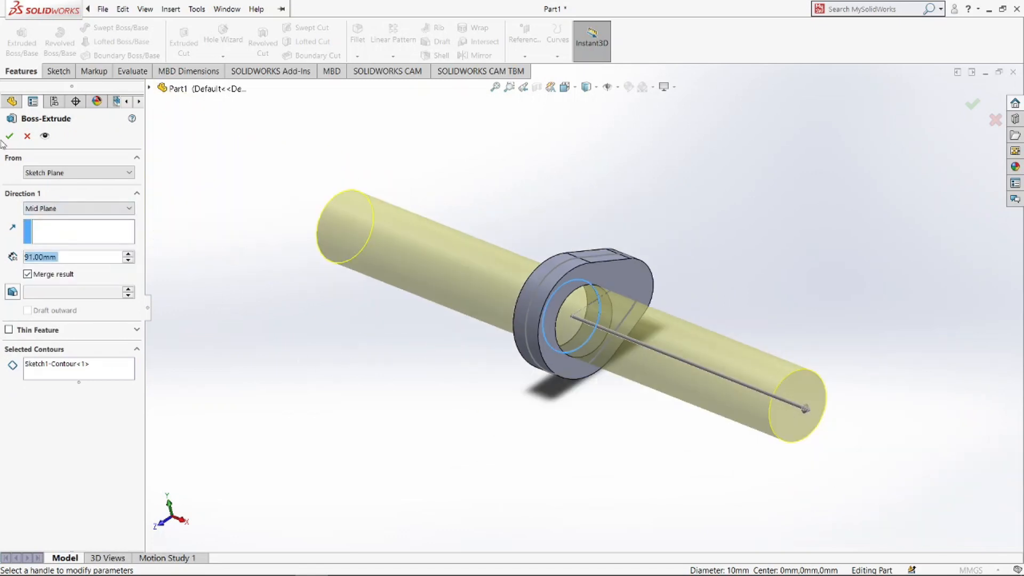
click(9, 135)
click(44, 274)
click(290, 313)
- Chamfer the circular edges at both ends of the shaft with a 1 mm distance at 45 degrees
click(359, 56)
click(377, 82)
text(1)
key(Return)
click(328, 210)
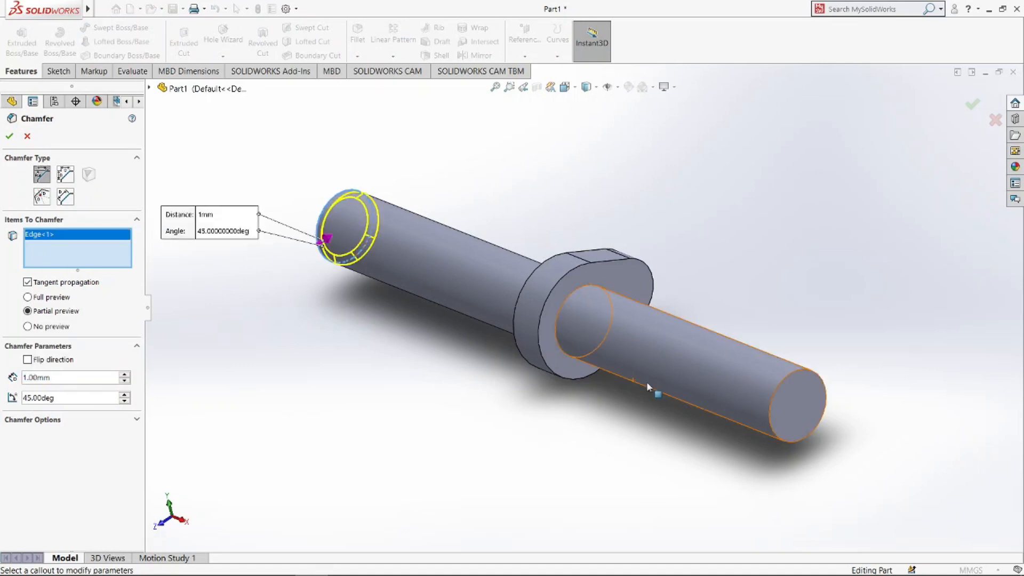
click(768, 417)
click(9, 137)
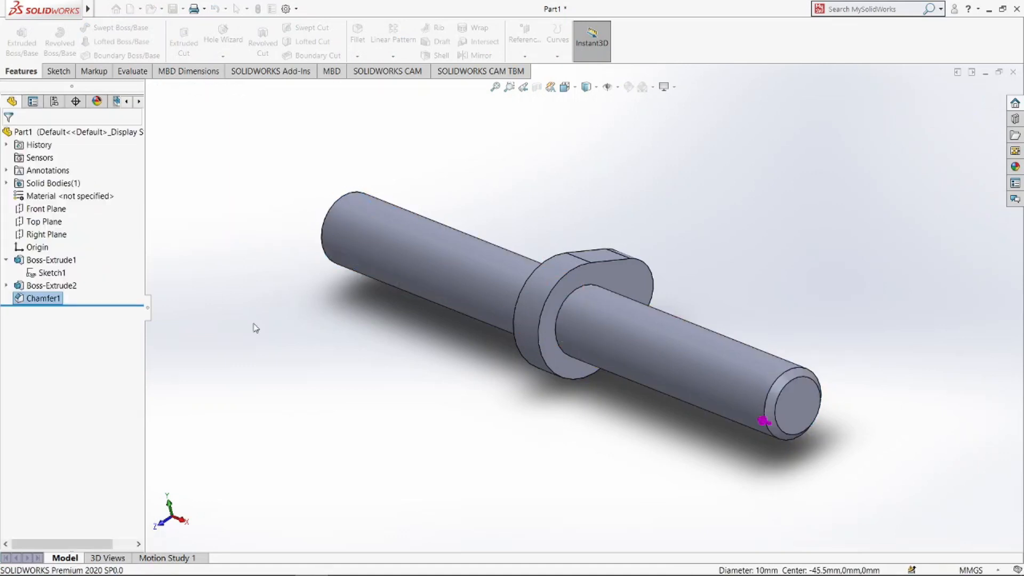
- Save the finished part as camshaft
middle_drag(254, 326, 195, 377)
key(ctrl+s)
text(camshaft)
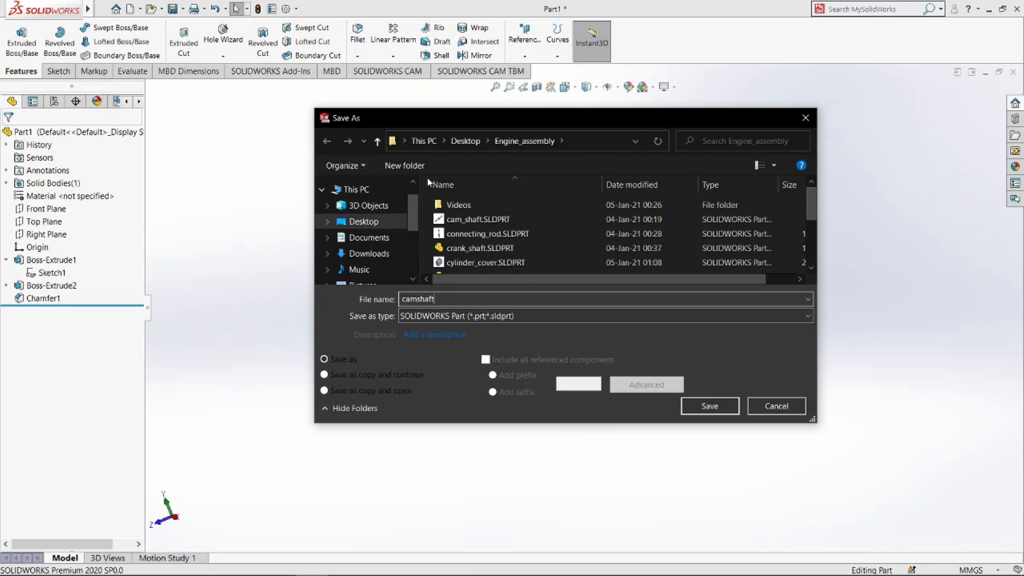
click(373, 220)
click(694, 406)
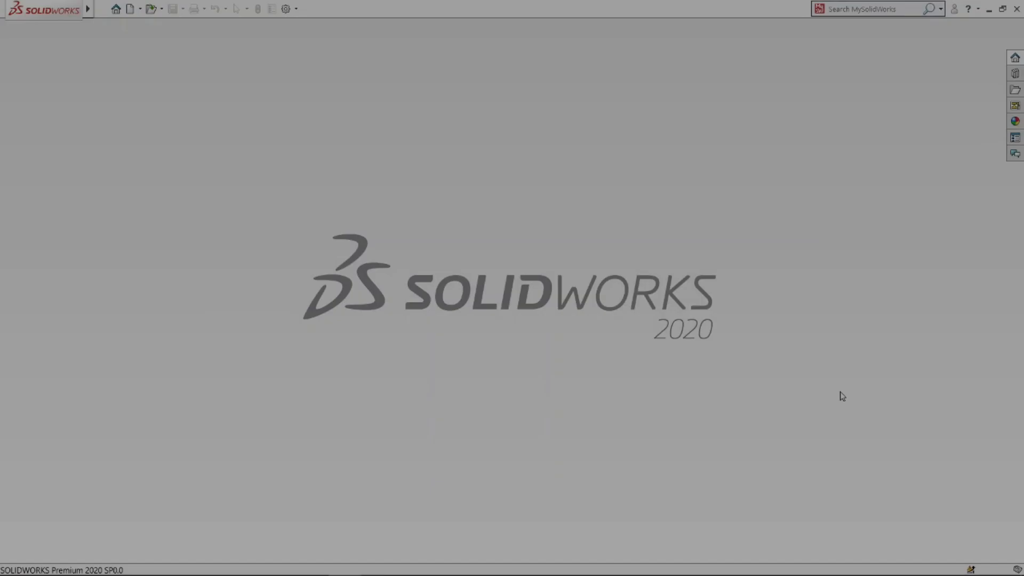
- Create a new part and start a sketch on the Front Plane
key(ctrl+n)
key(Return)
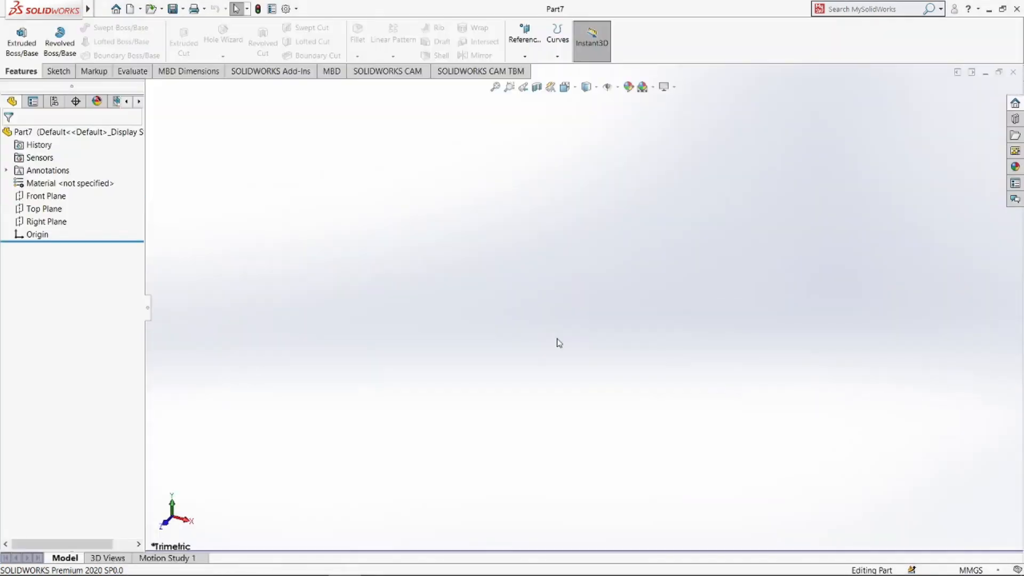
click(44, 197)
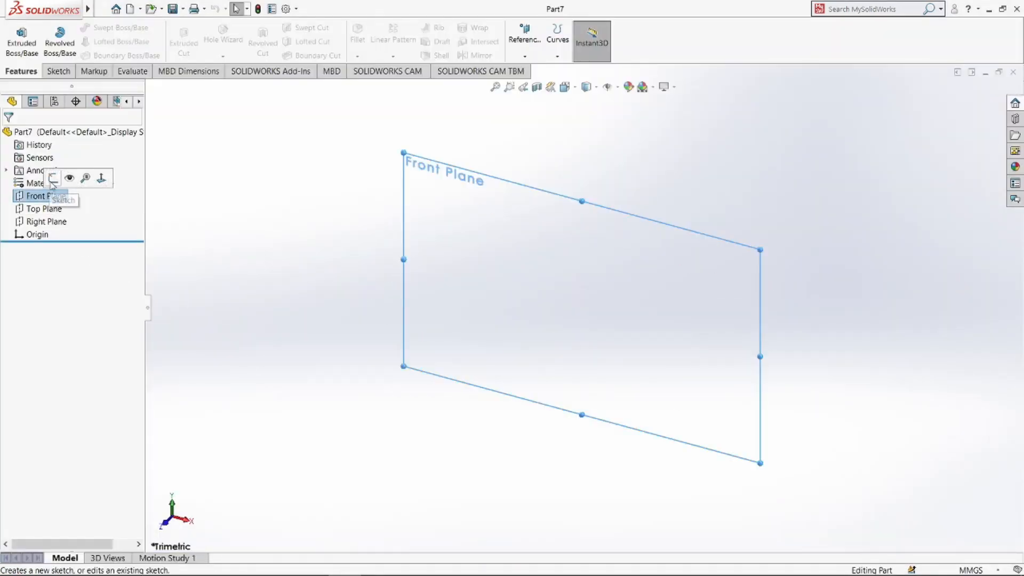
click(62, 177)
- Draw two concentric circles at the origin, one 7.5 mm in diameter and one with a 6.5 mm radius
click(121, 31)
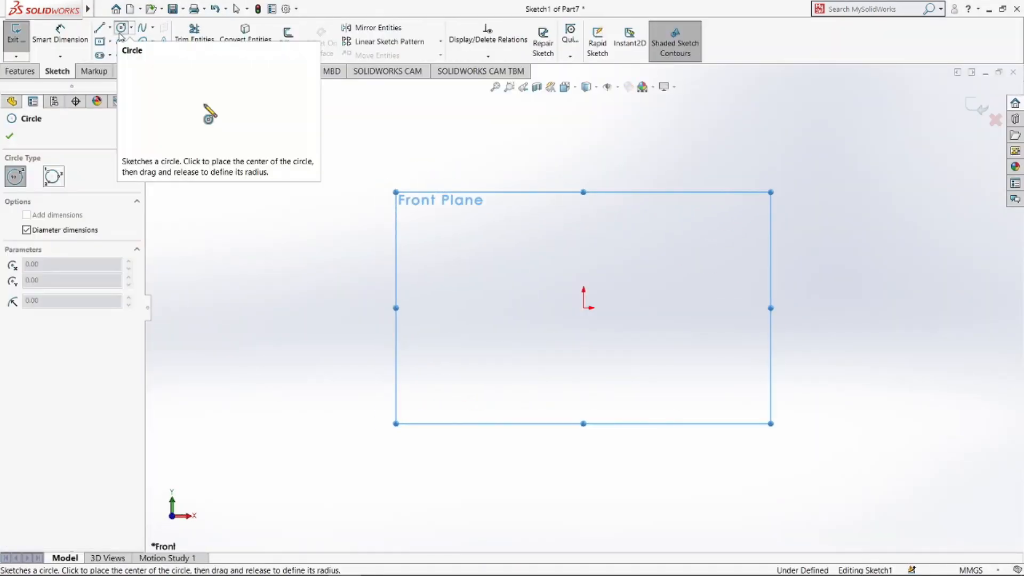
click(584, 309)
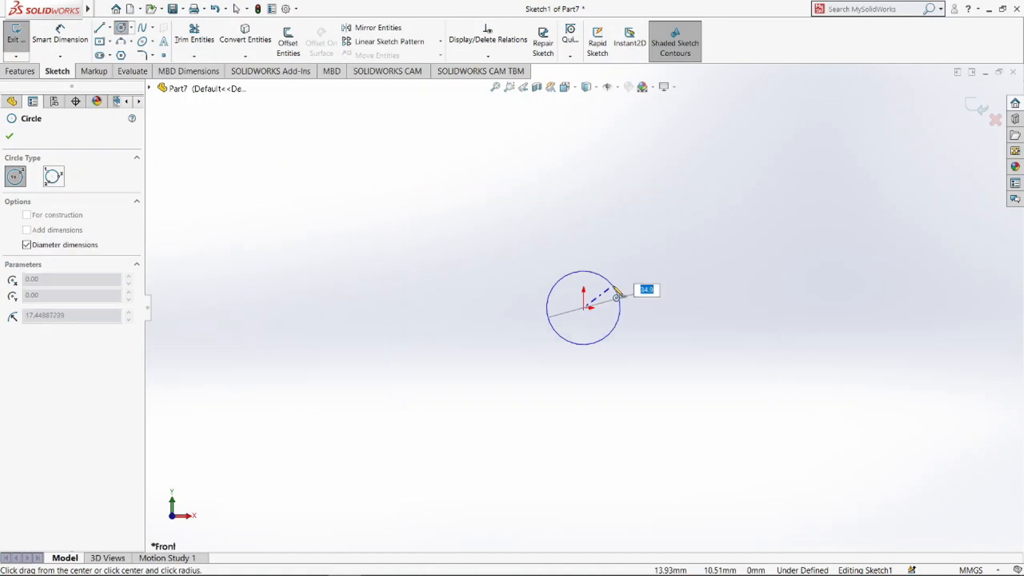
key(Return)
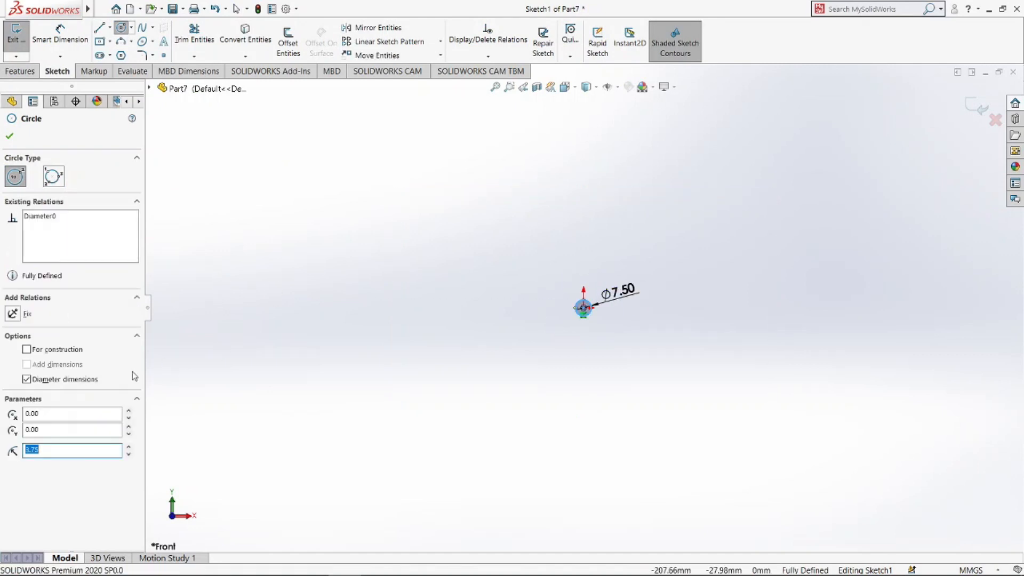
click(33, 381)
scroll(600, 315, down, 6)
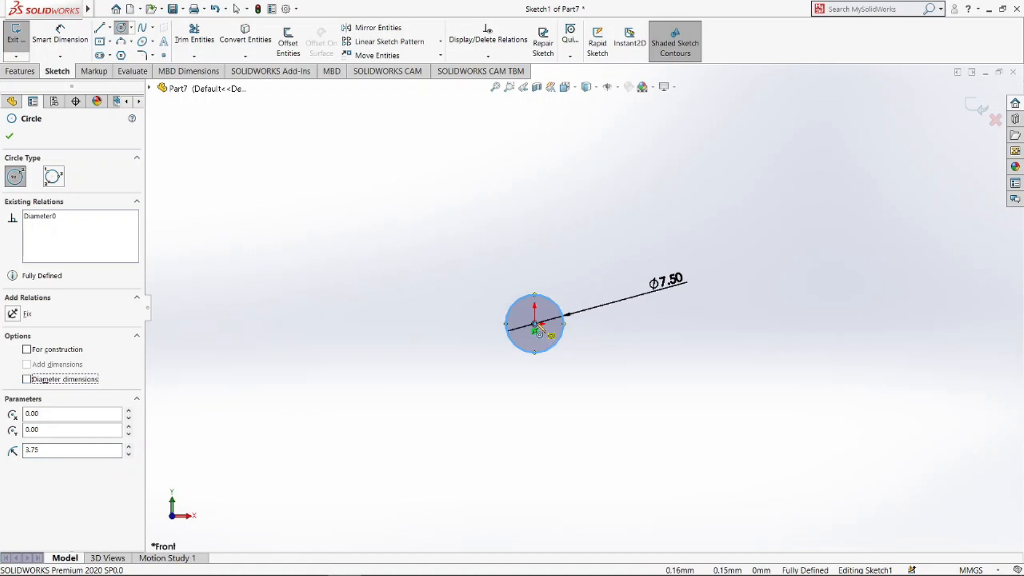
click(534, 323)
key(Return)
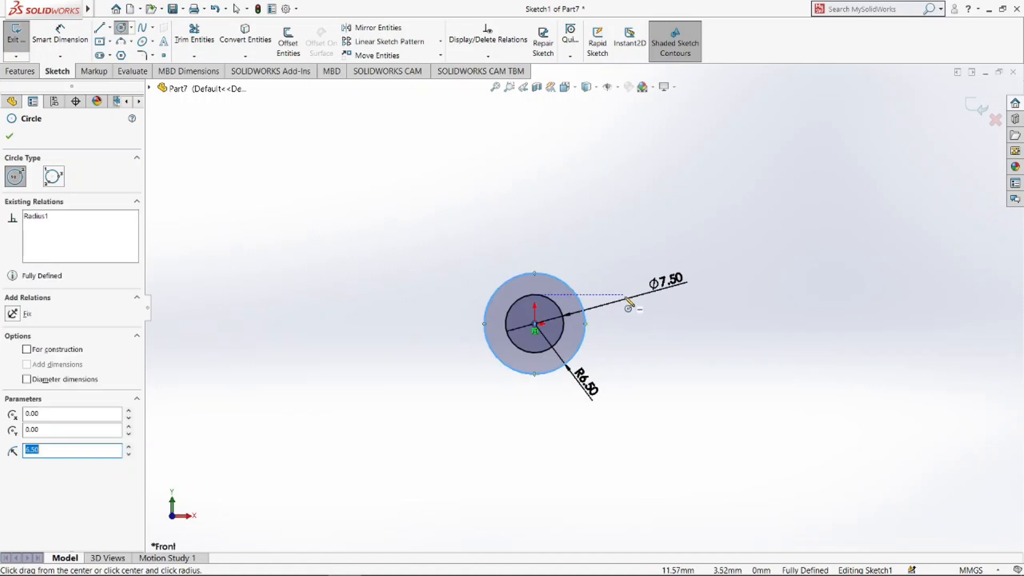
- Draw a 3 mm radius circle left of the concentric circles and a 3 mm diameter circle to their right
click(306, 288)
key(Return)
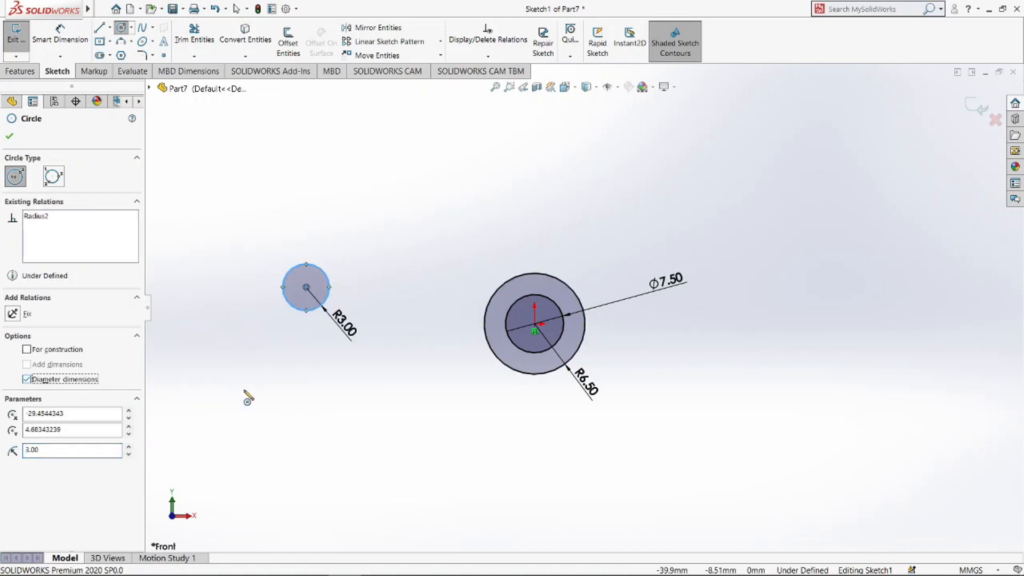
click(782, 358)
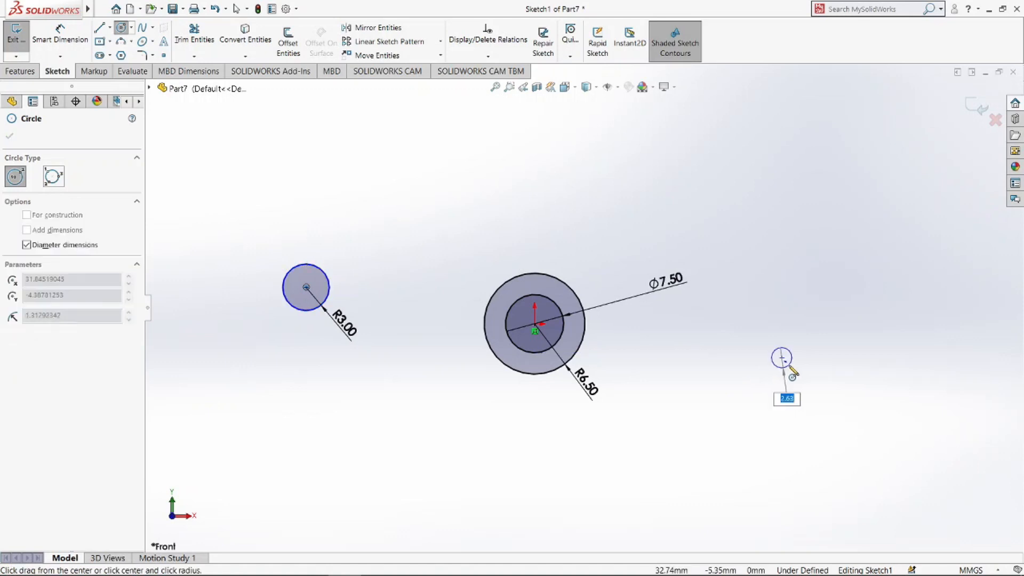
text(3)
key(Return)
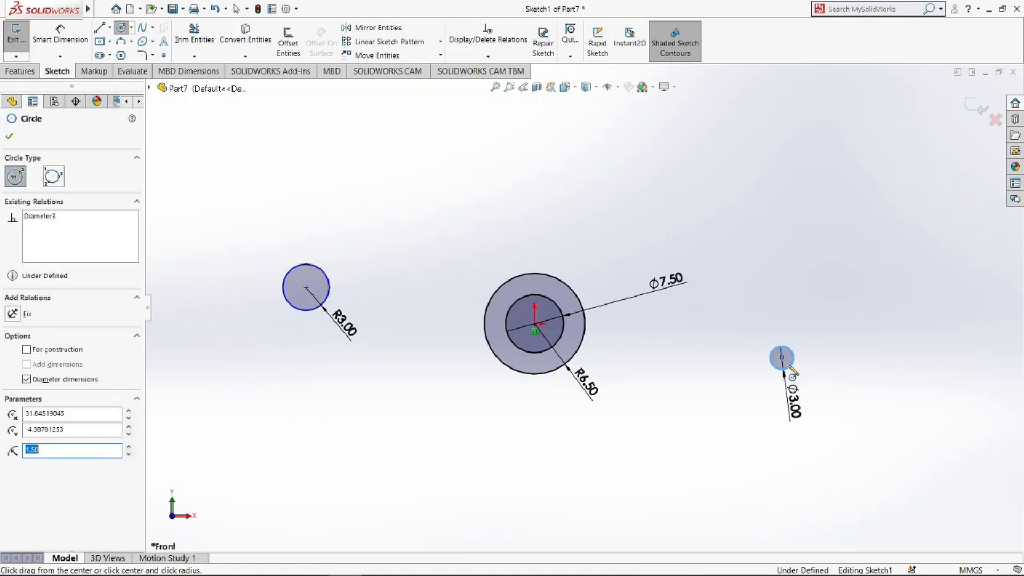
key(Escape)
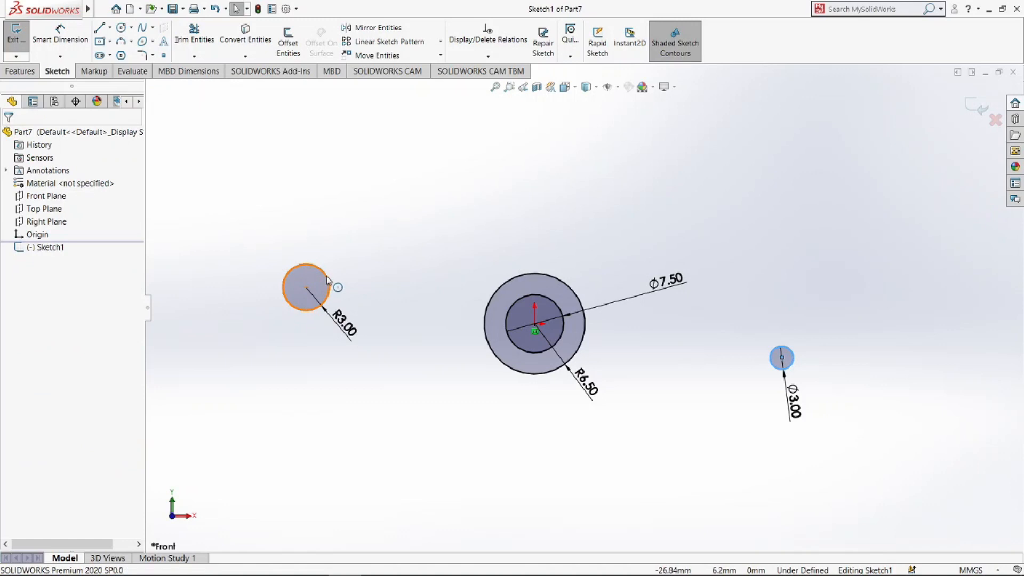
- Replace the left R3 circle with one whose diameter is linked by equation to the right circle's 3 mm diameter dimension
click(327, 280)
key(Delete)
click(444, 282)
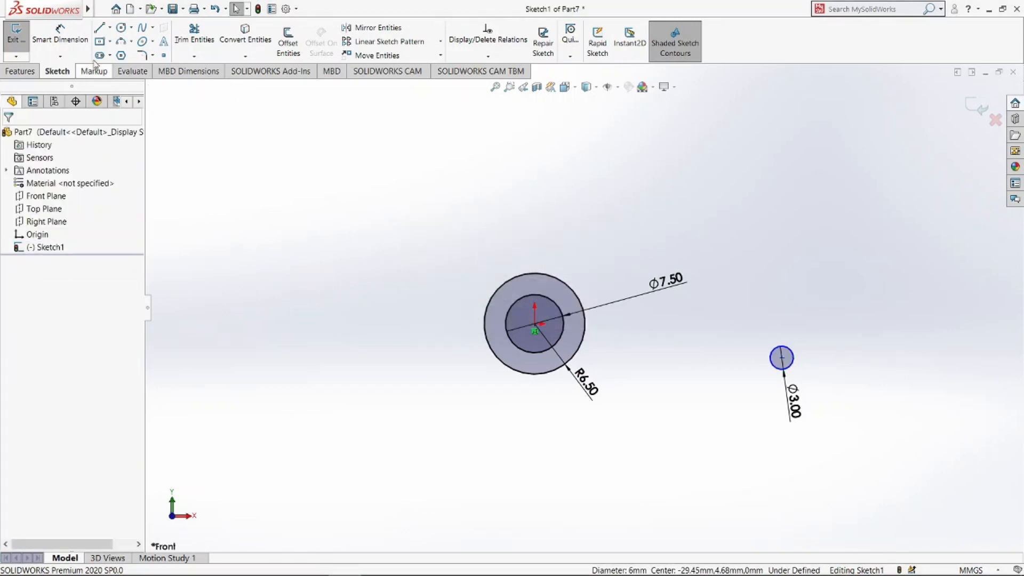
click(122, 28)
click(297, 300)
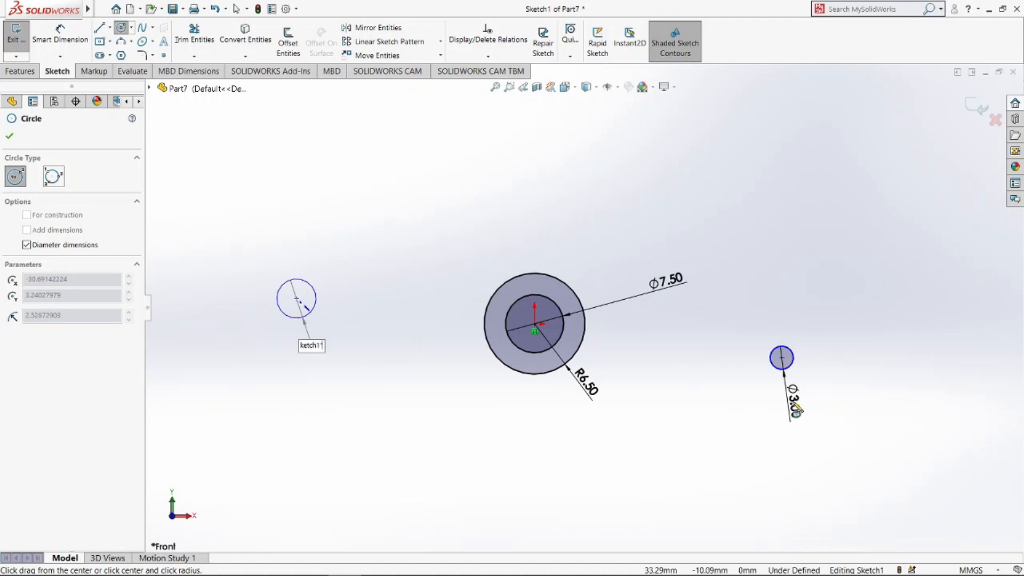
key(Return)
key(Escape)
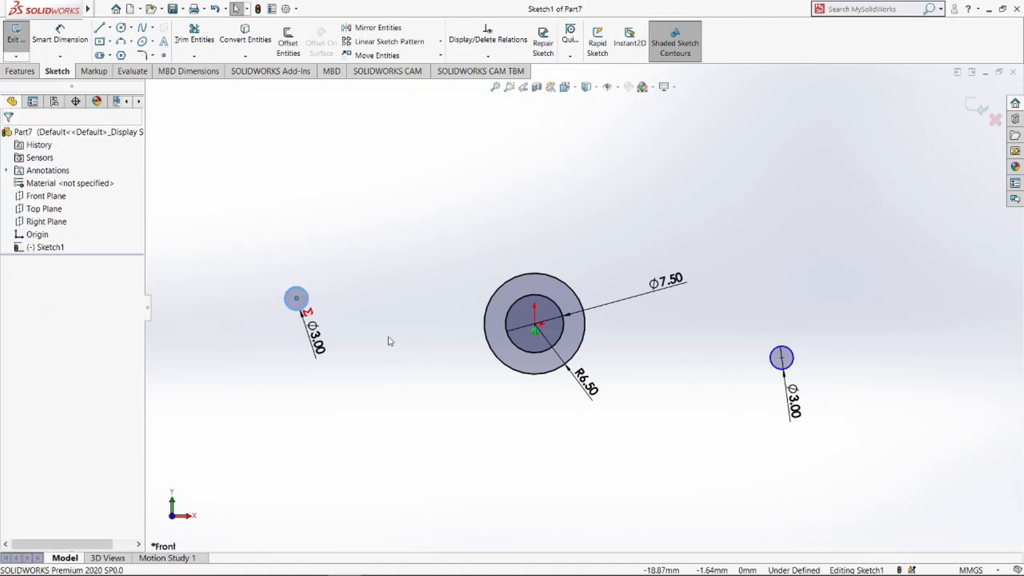
- Outline the left arm with a horizontal line from the R6.5 circle's top, a 5 mm vertical end, and a line back to its left quadrant
click(99, 30)
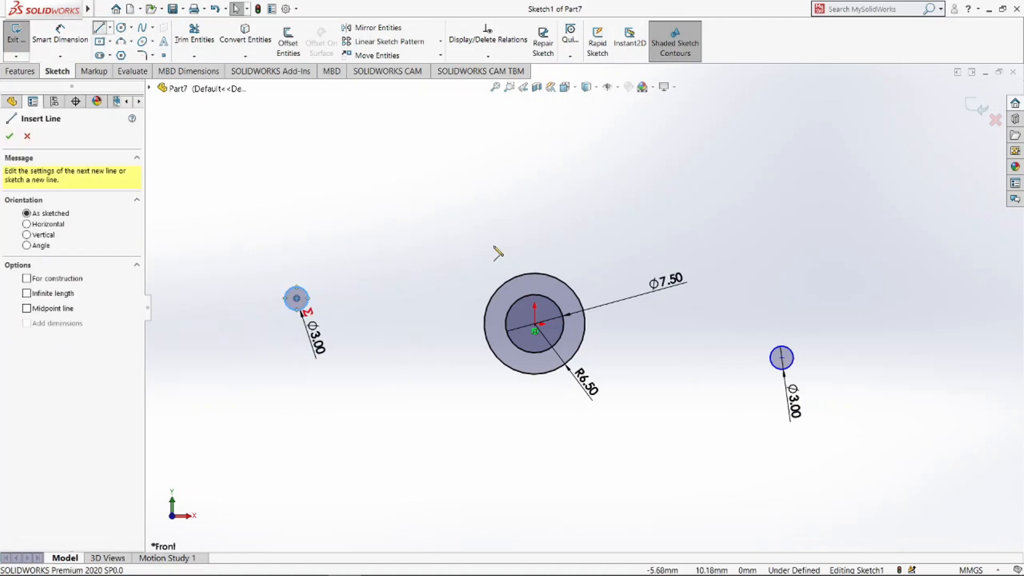
click(534, 273)
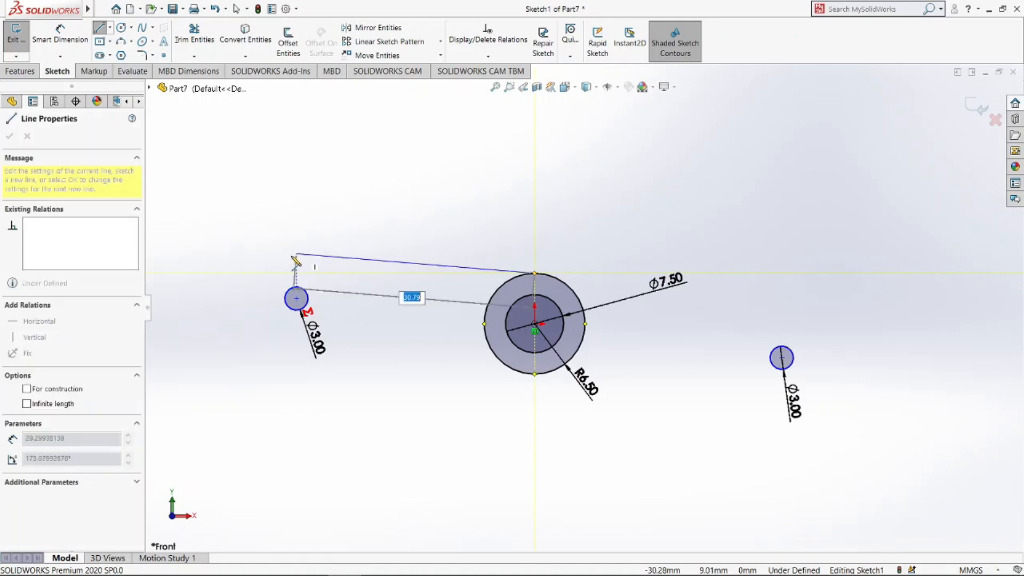
click(268, 273)
key(Return)
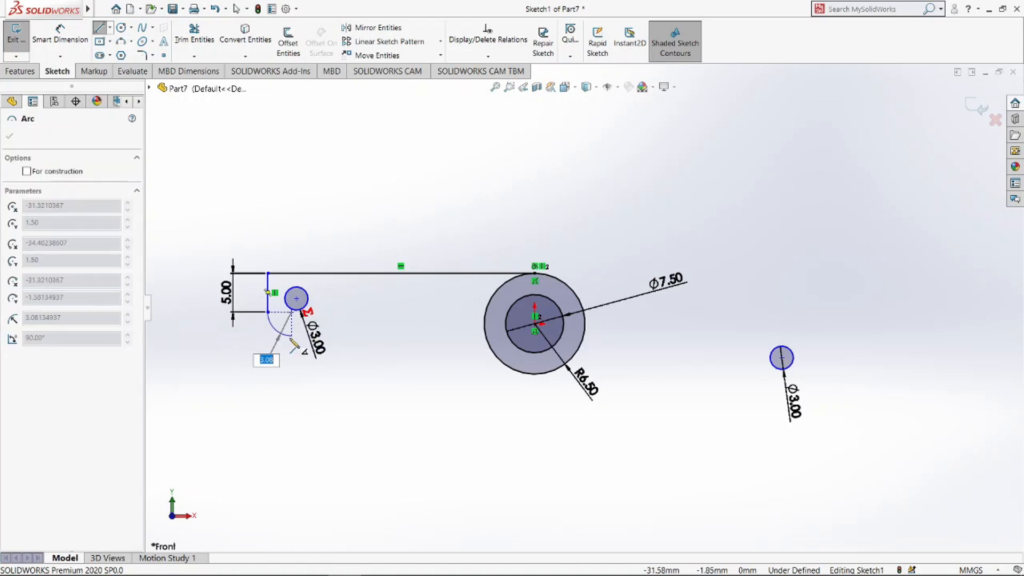
key(Escape)
key(l)
click(268, 312)
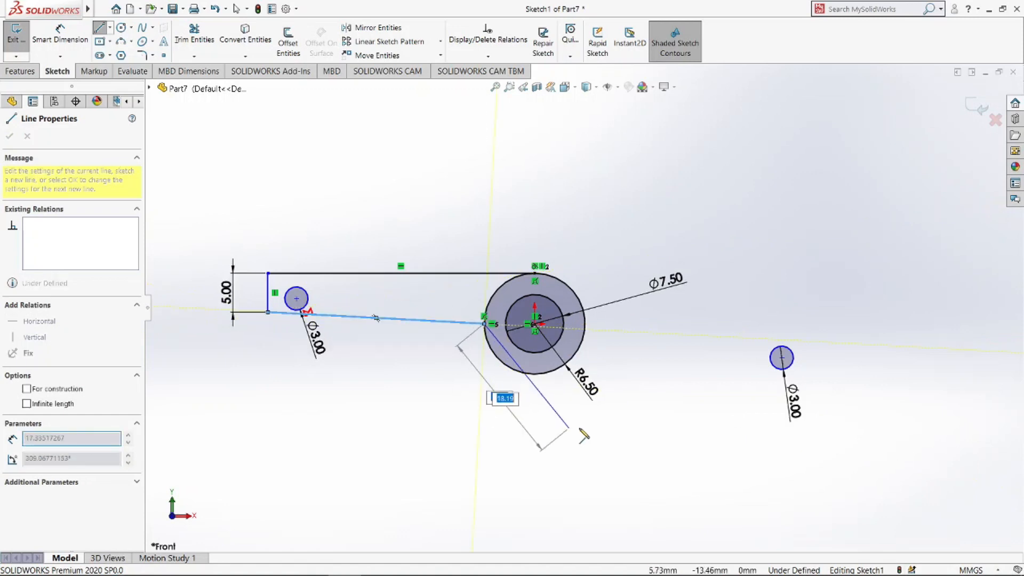
double_click(485, 323)
- Outline the right arm with a horizontal line from the R6.5 circle's right quadrant, a vertical end about 7.6 mm high, and a line back to its lower edge
click(585, 323)
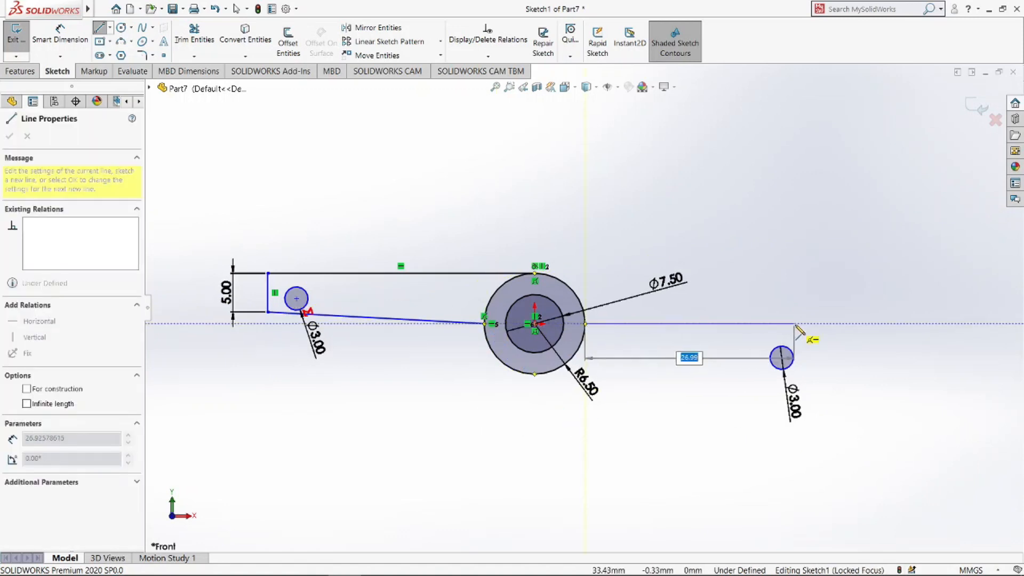
click(803, 323)
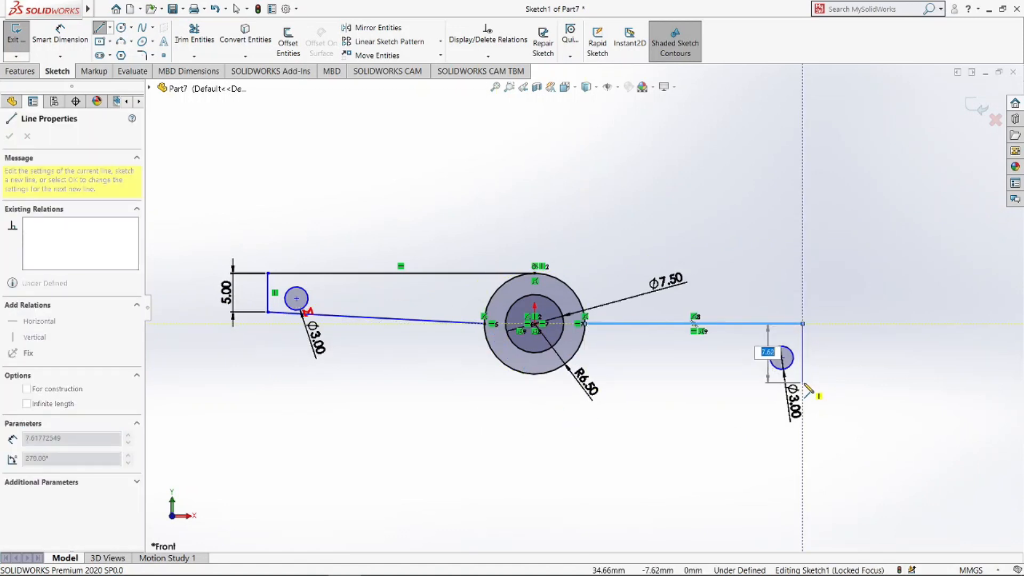
click(803, 383)
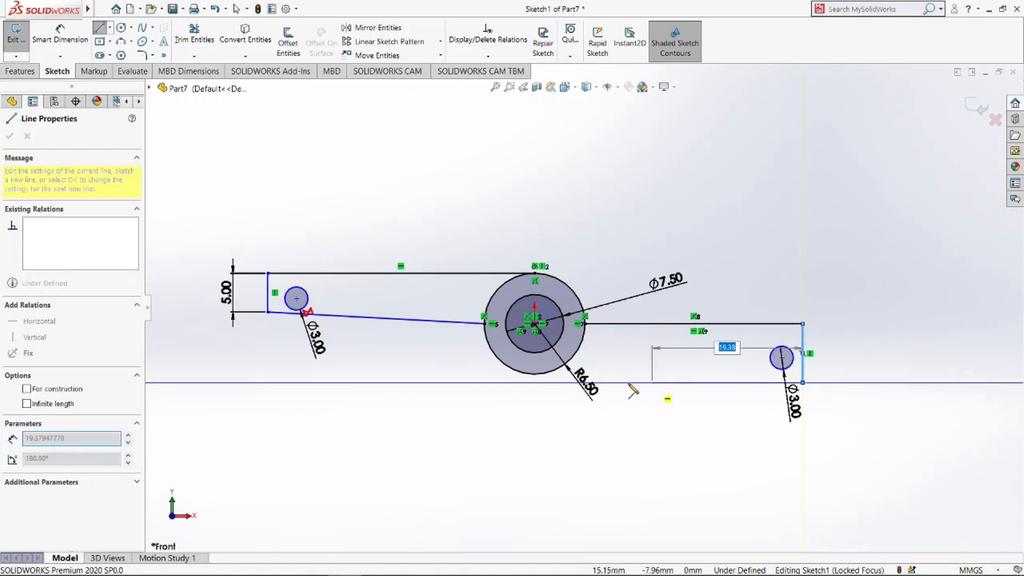
click(545, 373)
key(Escape)
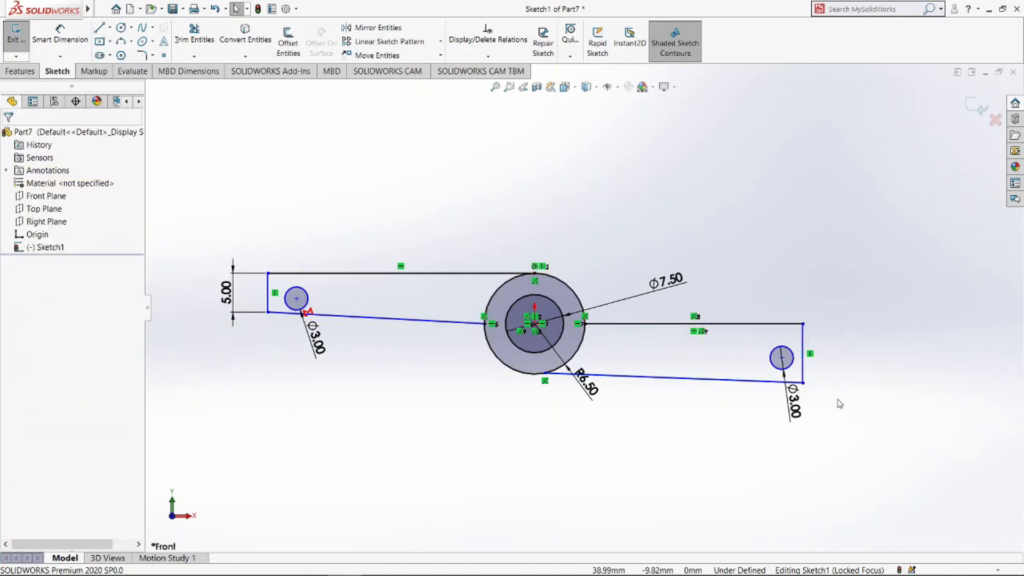
- Dimension the right arm's vertical end line and link its value by equation to the left arm's 5 mm end dimension
scroll(832, 392, down, 3)
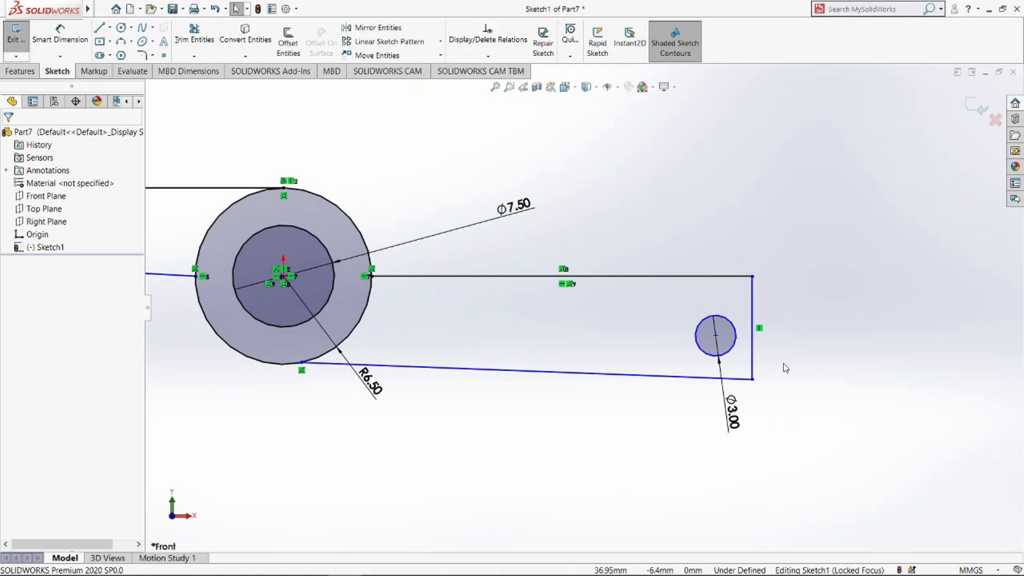
scroll(819, 430, up, 3)
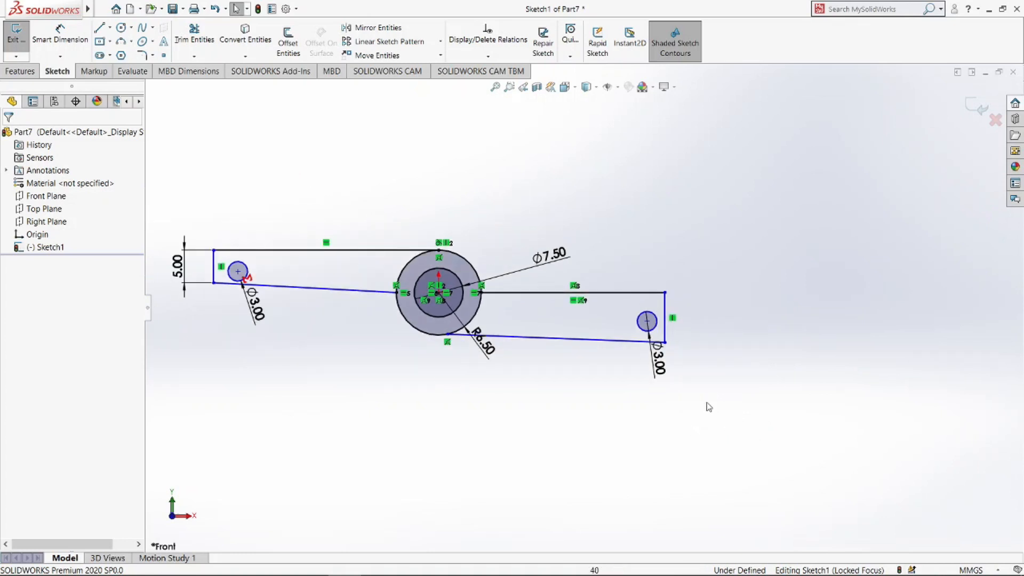
click(59, 37)
click(665, 327)
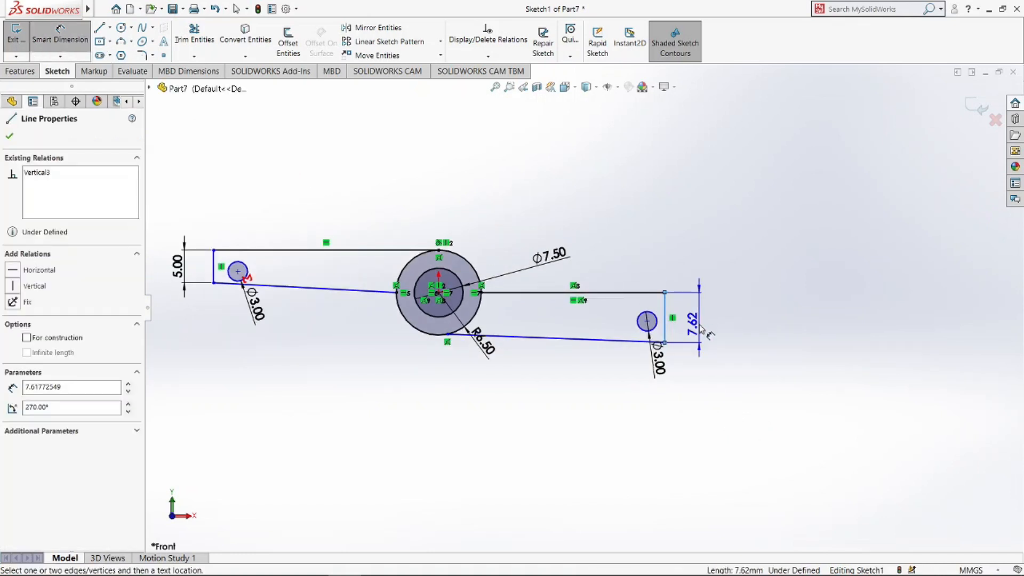
click(702, 329)
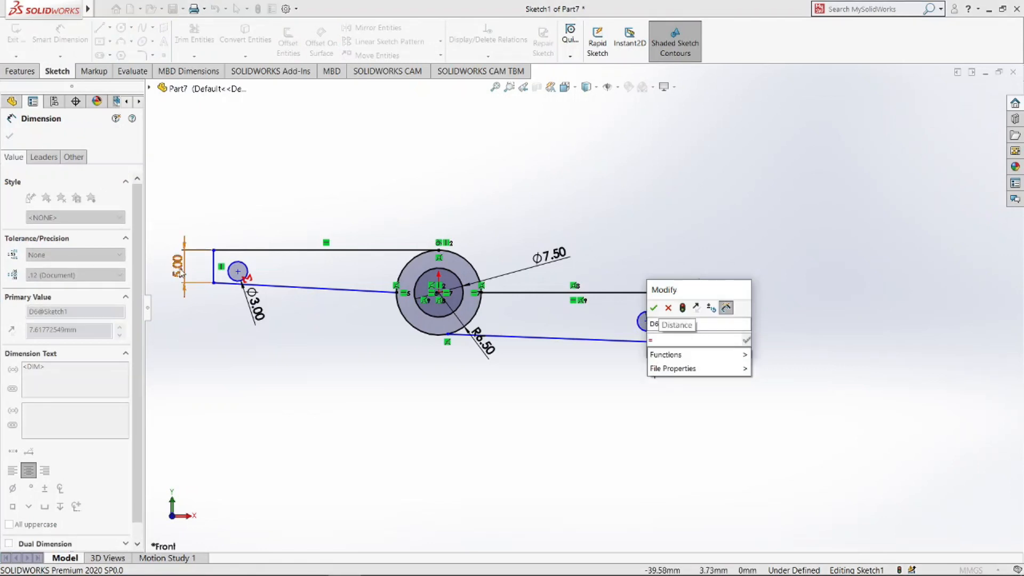
click(181, 274)
click(654, 308)
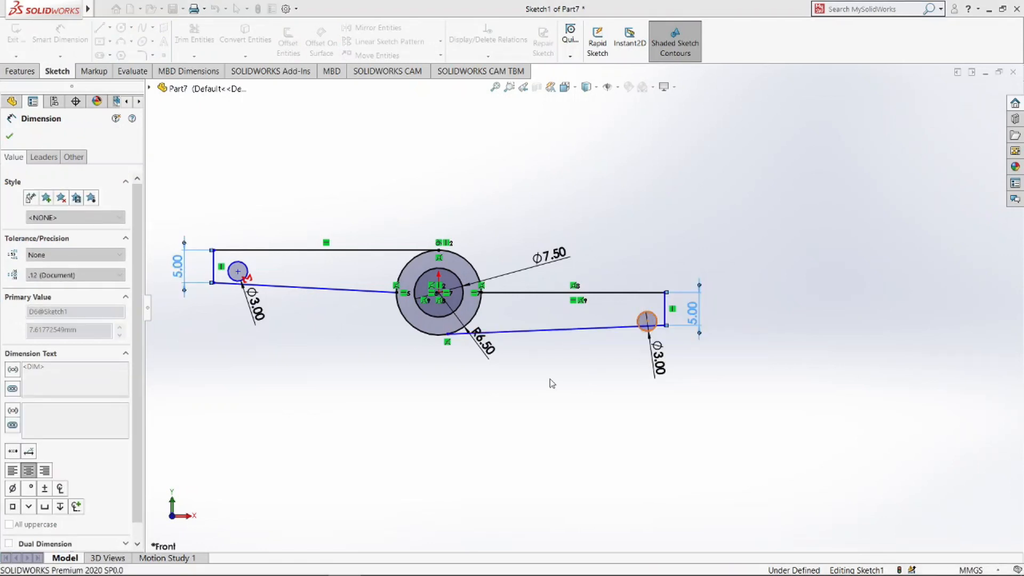
click(550, 382)
scroll(456, 344, down, 4)
click(500, 322)
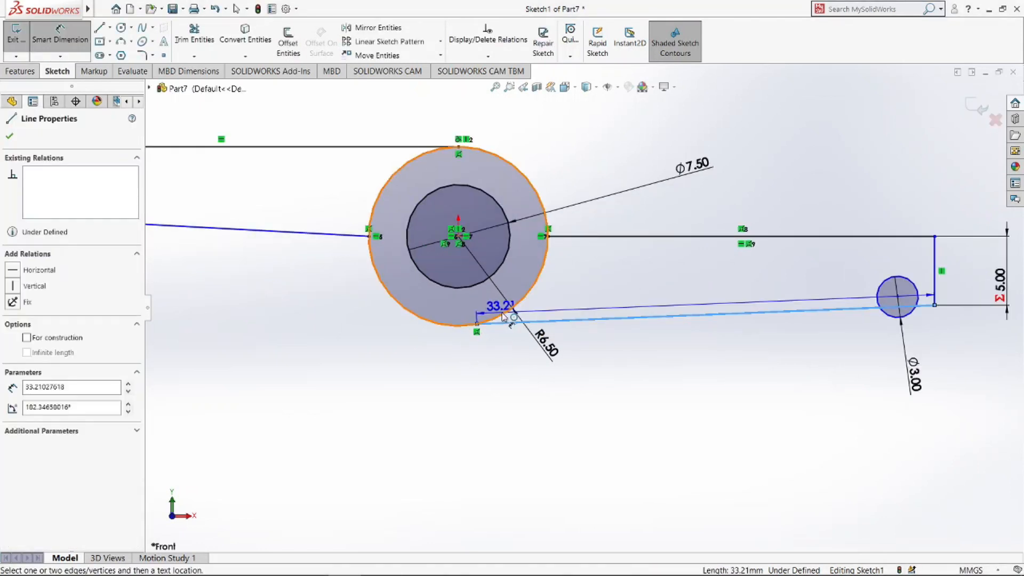
click(507, 314)
key(Escape)
click(507, 323)
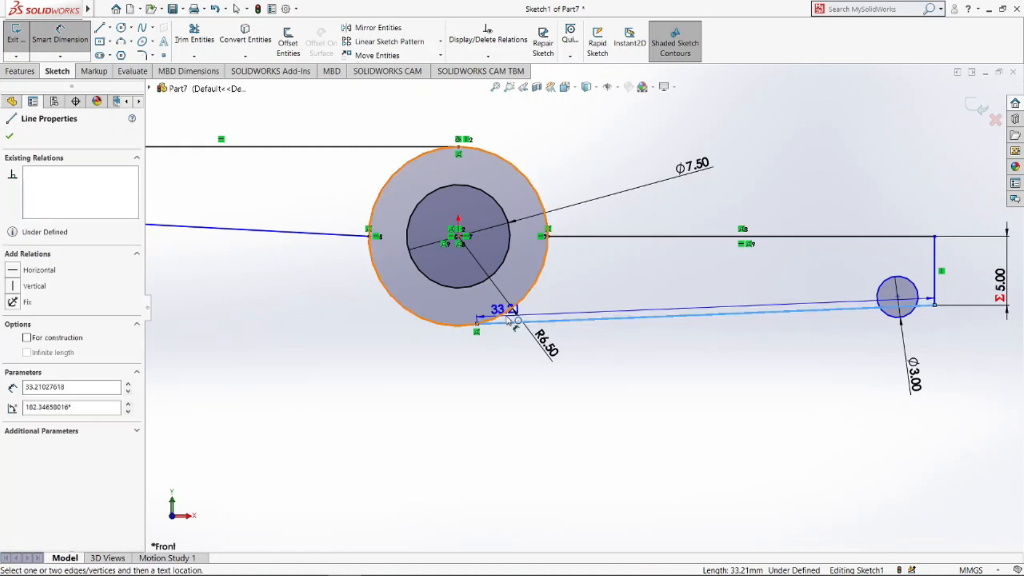
key(Escape)
key(Escape)
- Make the right arm's lower line tangent to the R6.5 circle
click(505, 322)
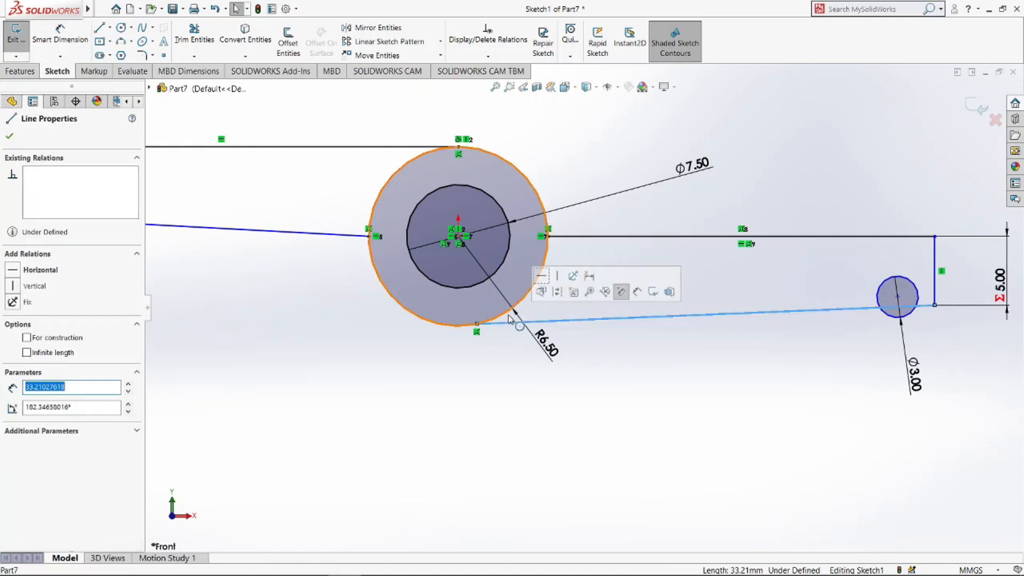
ctrl+click(506, 312)
click(536, 265)
click(521, 373)
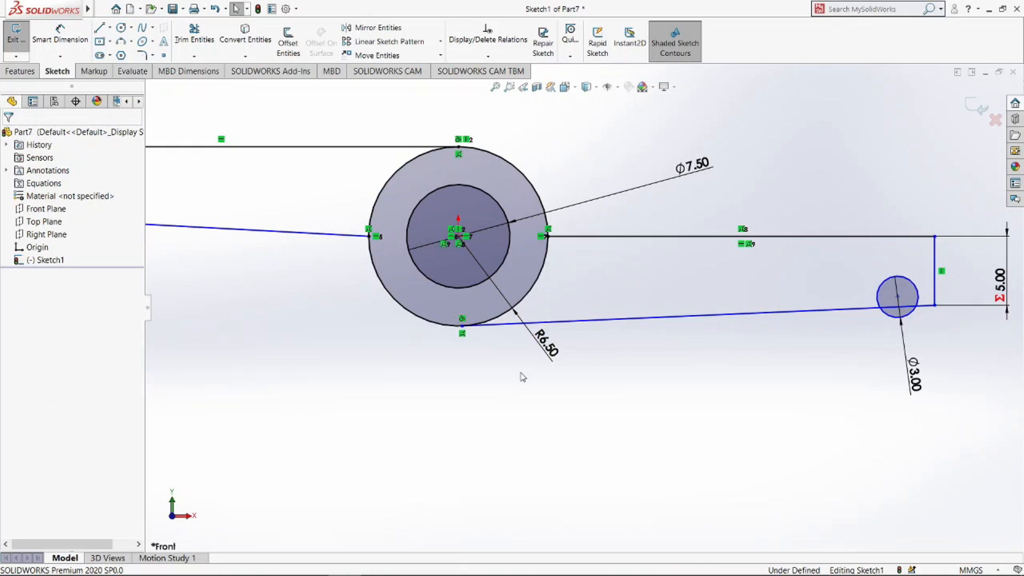
- Dimension the horizontal distance from the left 3 mm circle's centre to the origin as 20 mm
key(f)
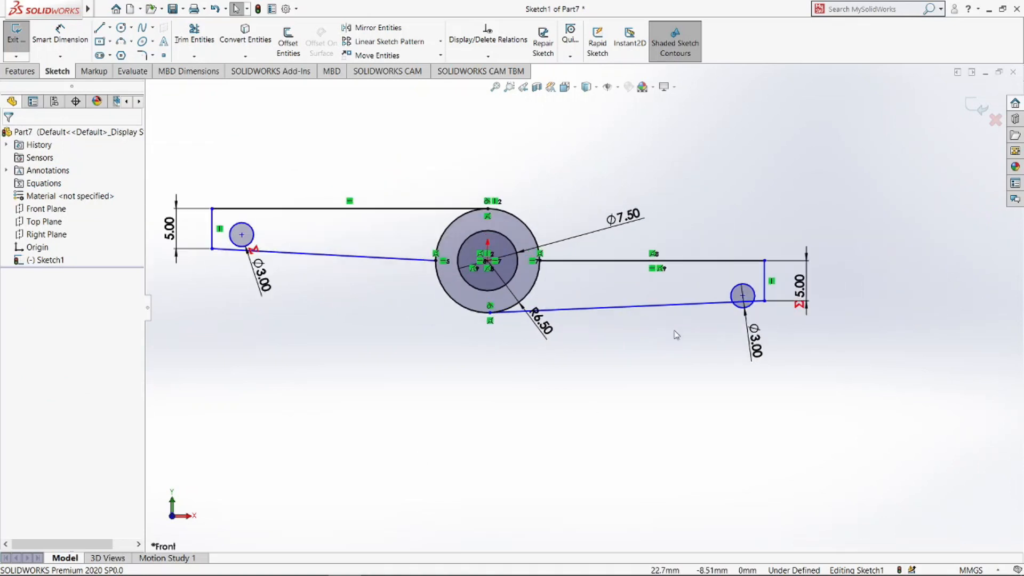
click(83, 42)
click(242, 235)
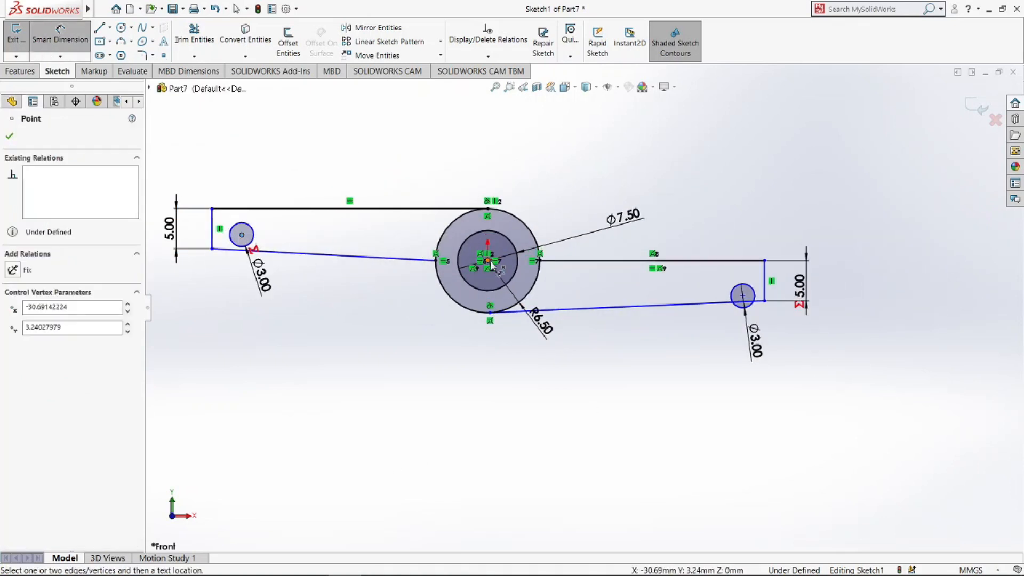
click(487, 261)
click(386, 366)
text(20)
key(Return)
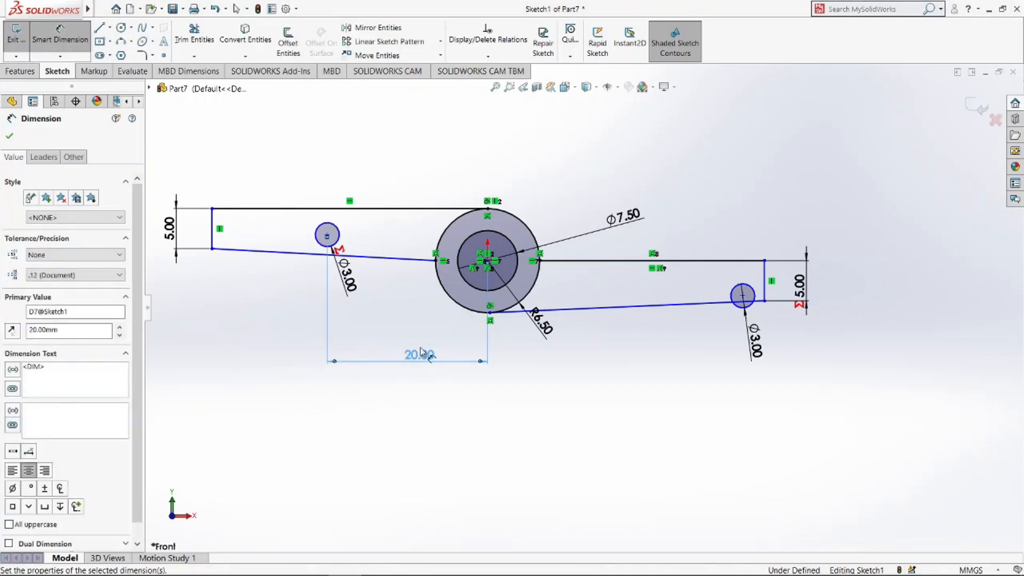
- Dimension the horizontal distance from the right 3 mm circle's centre to the origin as 16.5 mm
click(743, 297)
click(487, 260)
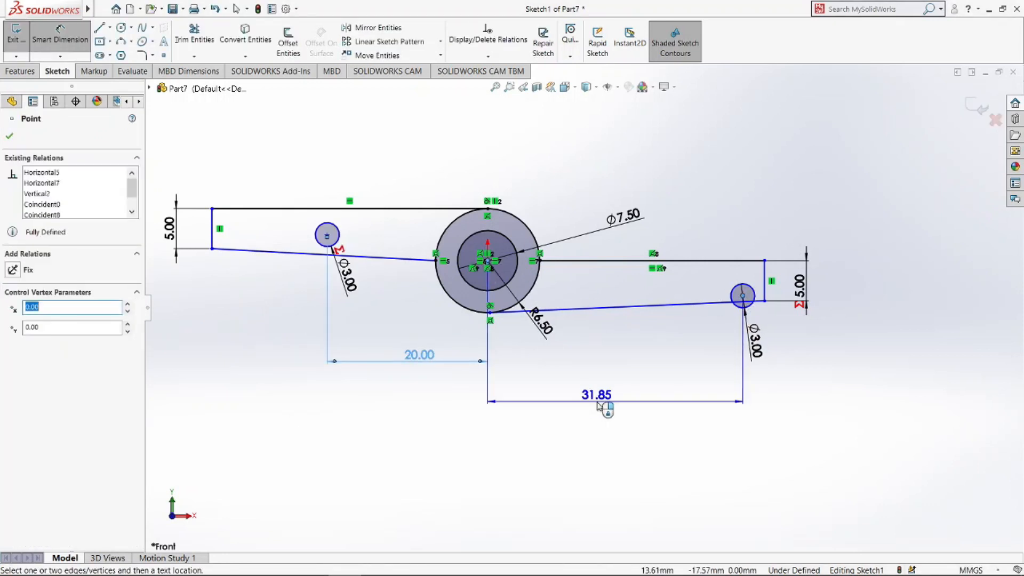
click(549, 399)
text(16.5)
key(Return)
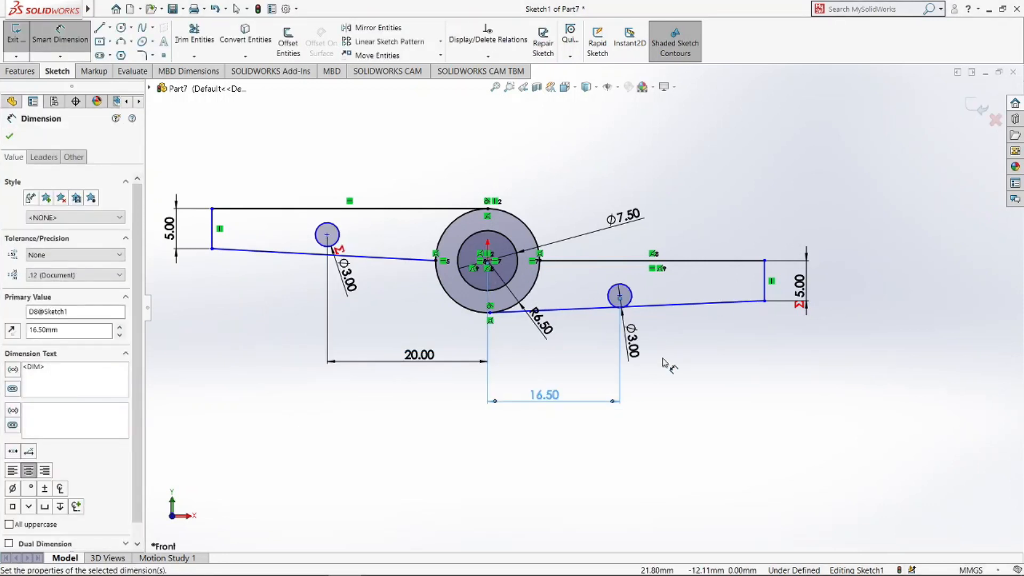
- Dimension the right small circle's centre 2.5 mm below the right arm's upper line
click(646, 261)
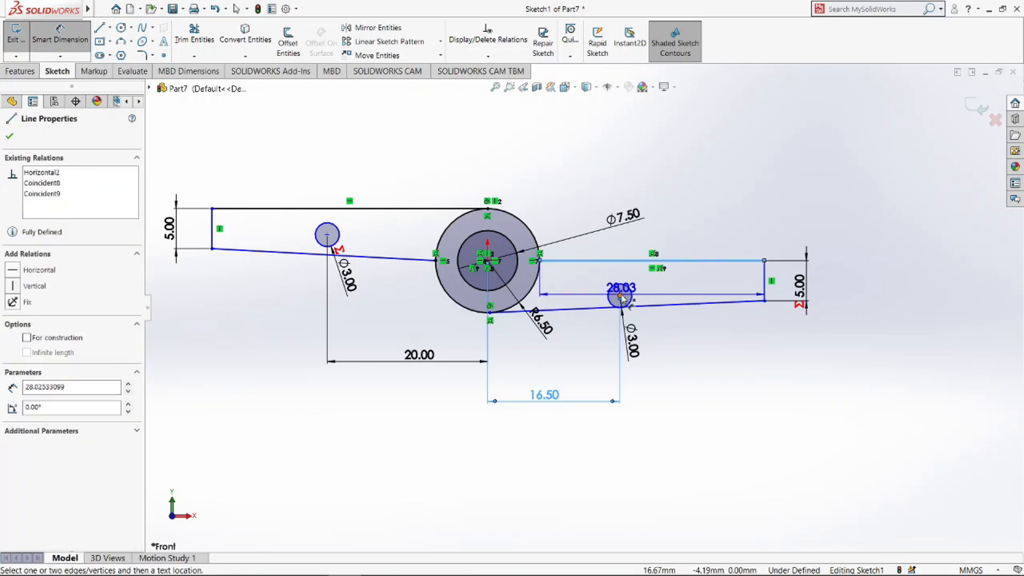
click(619, 296)
click(823, 275)
text(2.5)
key(Return)
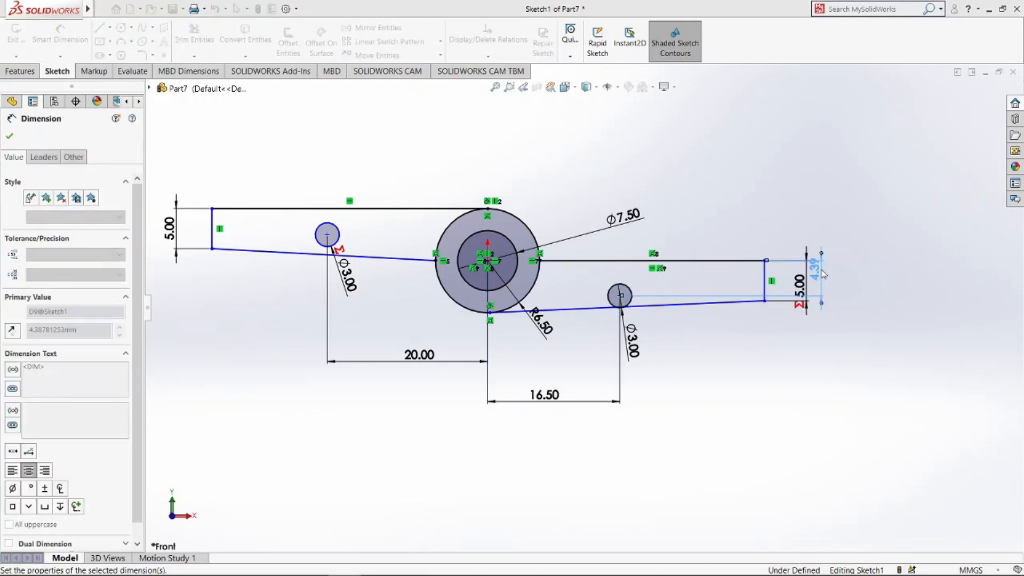
- Dimension the left small circle's centre 2.5 mm below the left arm's upper line
click(348, 209)
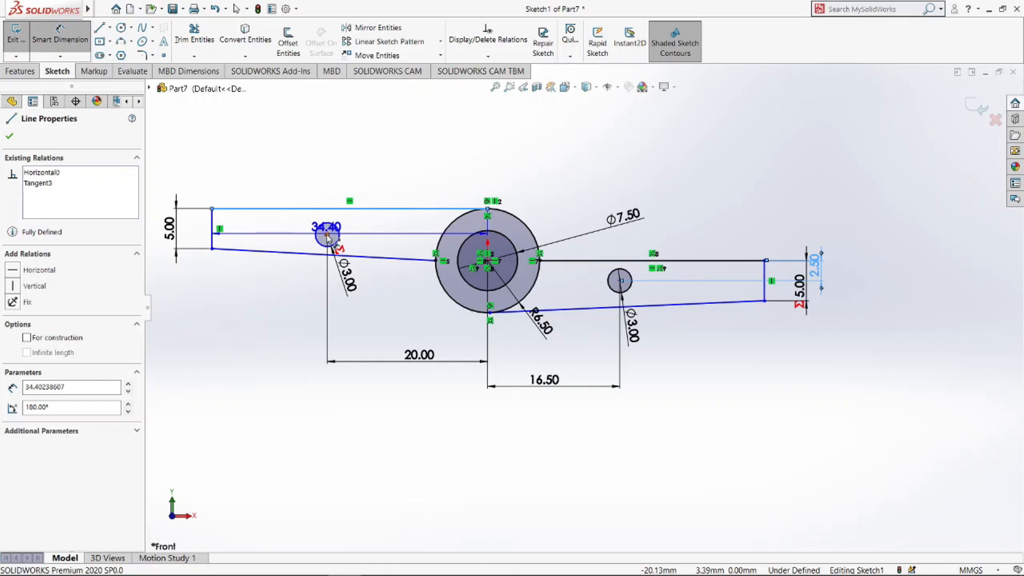
click(327, 235)
click(192, 221)
text(2.5)
key(Return)
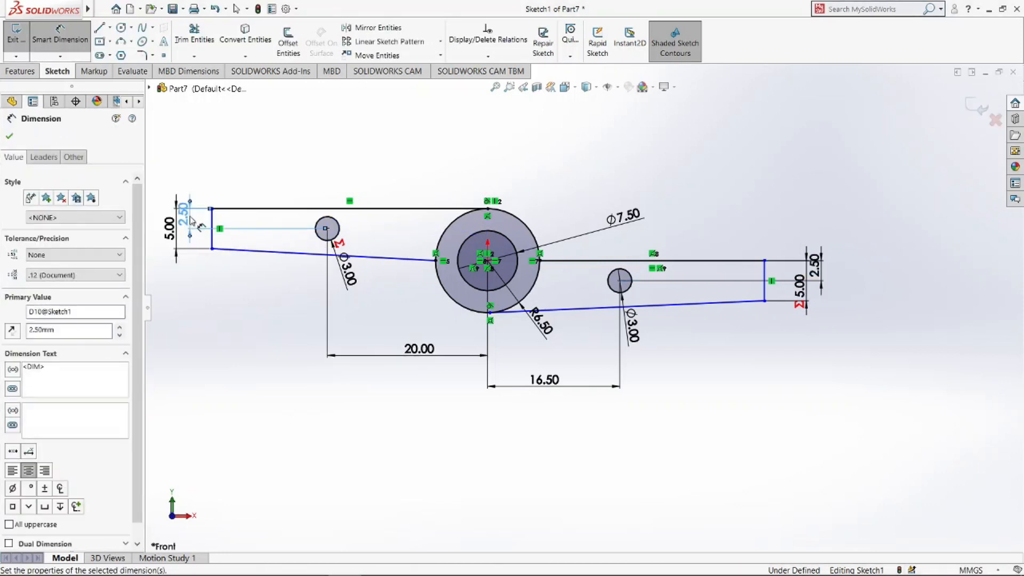
- Dimension the left arm's vertical end line 2 mm from the centre of the left small circle
click(212, 235)
click(326, 228)
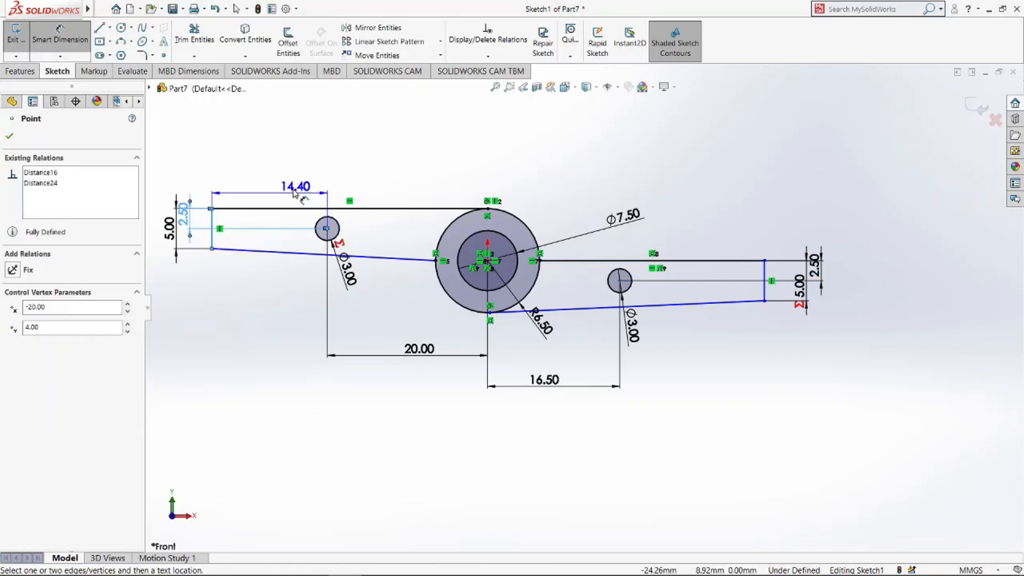
click(283, 183)
text(2)
key(Return)
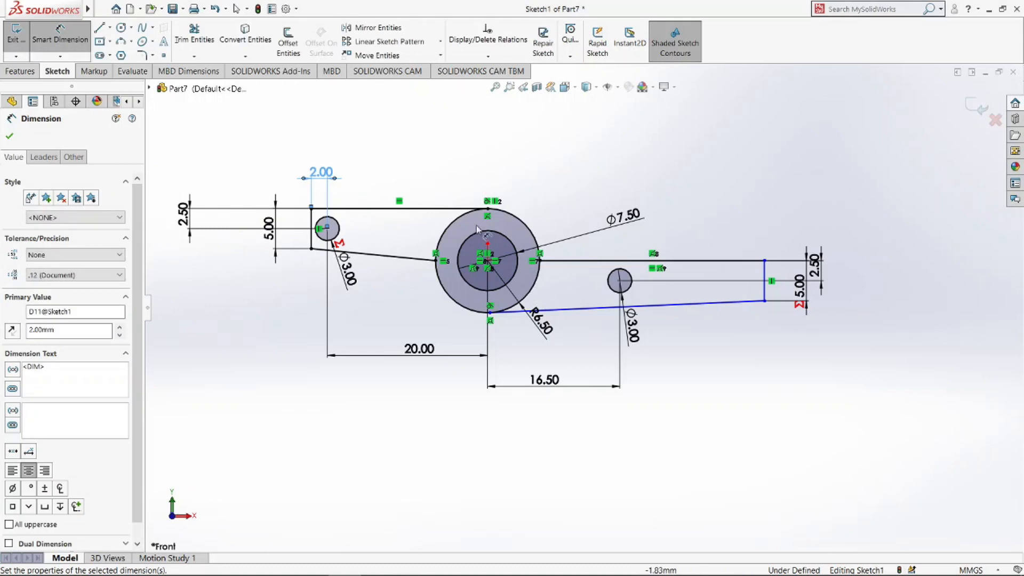
- Dimension the right arm's vertical end line 2 mm from the centre of the right small circle
click(766, 281)
click(620, 281)
click(686, 226)
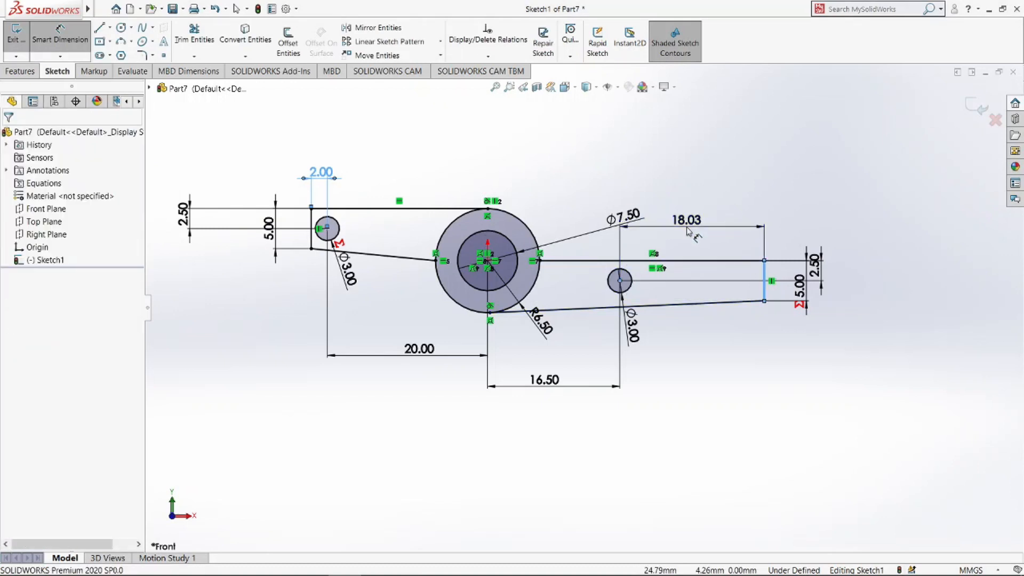
text(2)
key(Return)
key(Escape)
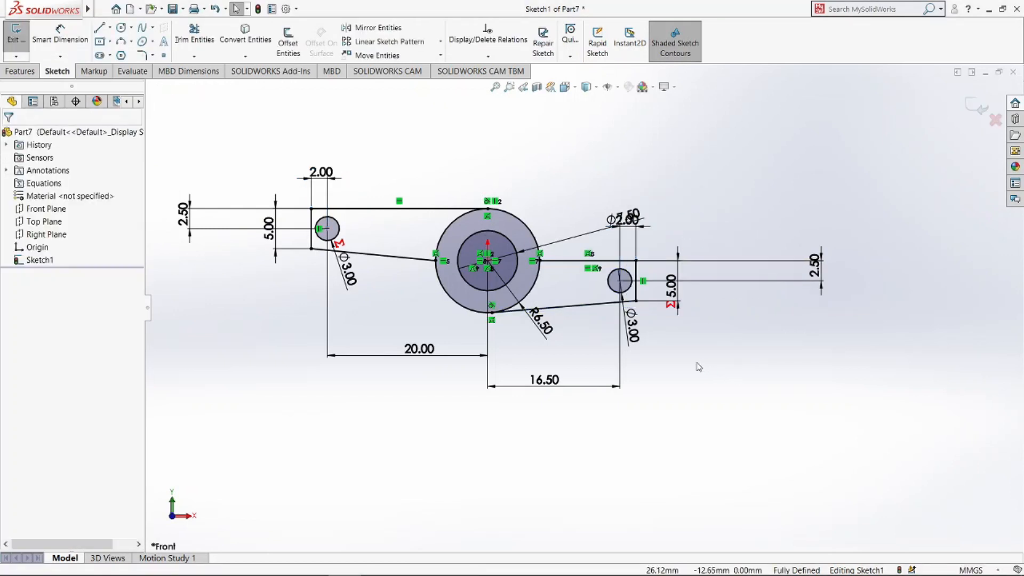
- Draw a centerpoint arc of about 4.66 mm radius around the left small circle, spanning the left arm's upper and lower lines
click(131, 41)
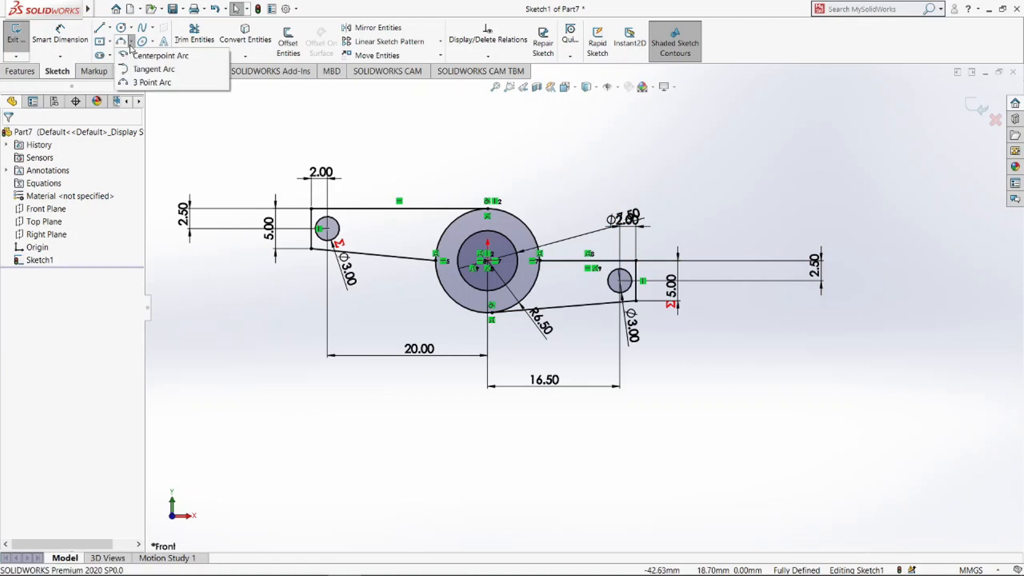
click(137, 57)
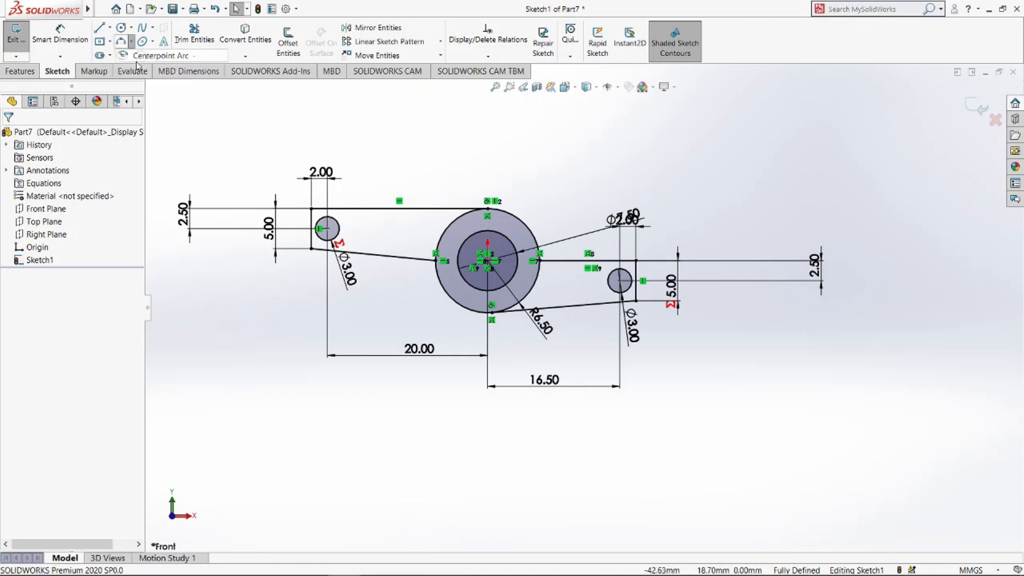
click(328, 228)
click(359, 209)
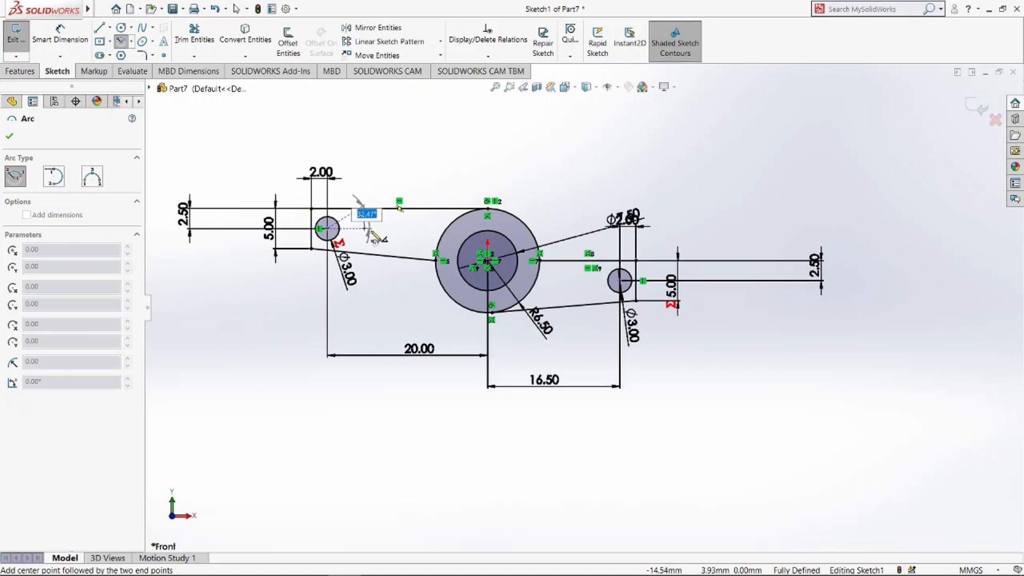
click(364, 261)
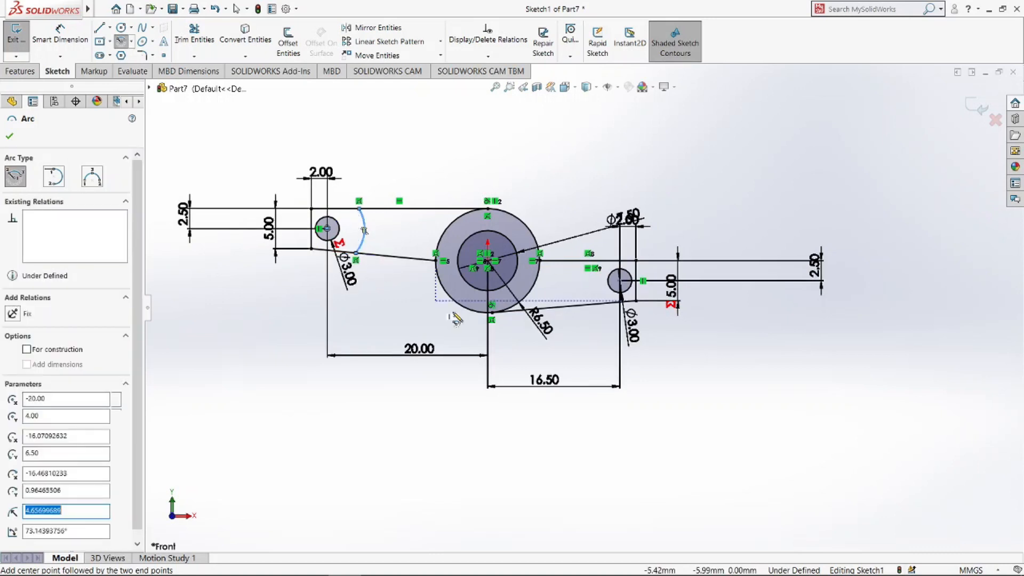
- Draw a centerpoint arc of about 5.6 mm radius around the right small circle, spanning the right arm's upper and lower lines
click(620, 281)
click(580, 261)
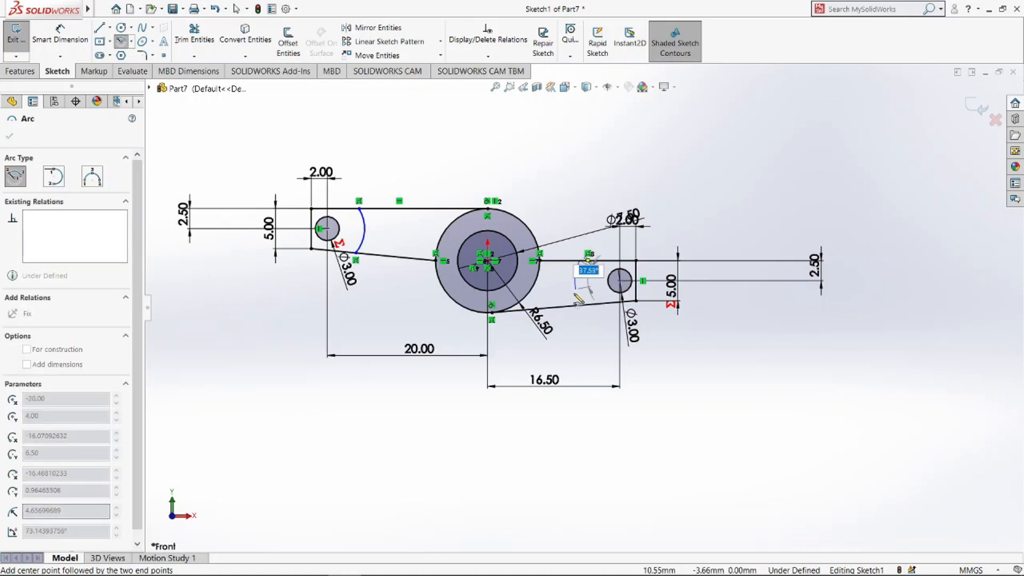
click(582, 305)
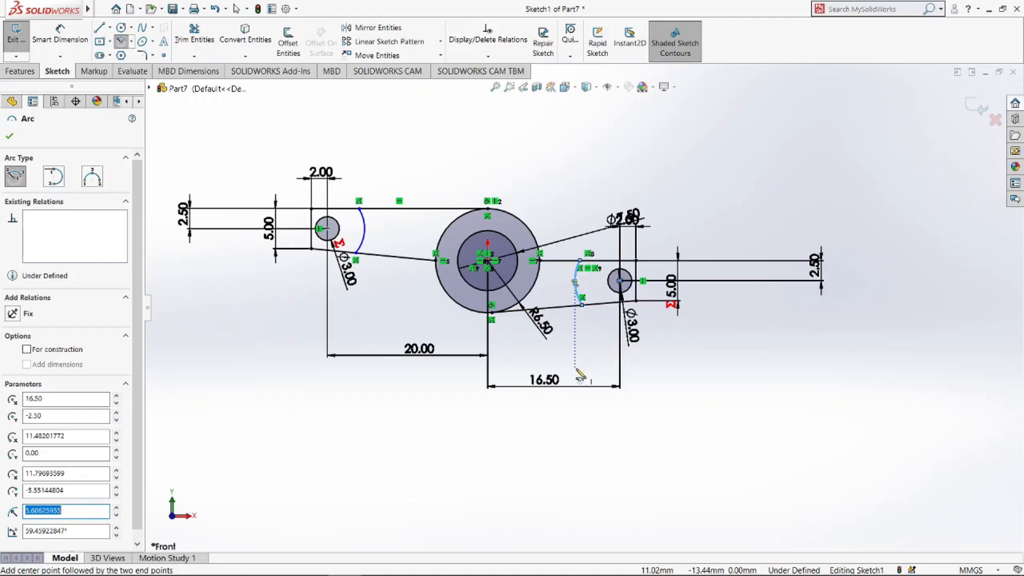
key(Escape)
- Dimension the left arm's arc with a radius of 6 mm
click(60, 33)
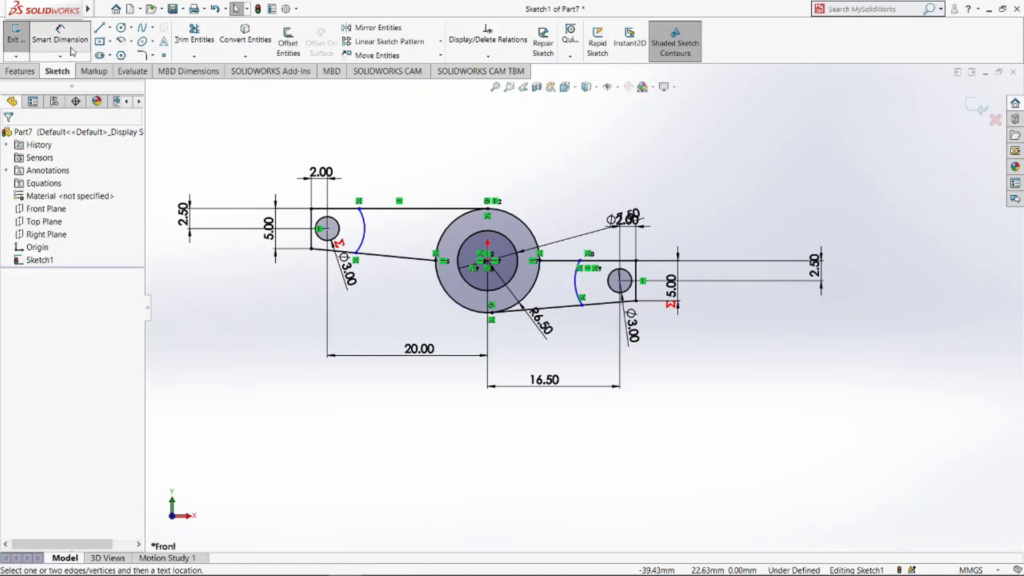
click(365, 229)
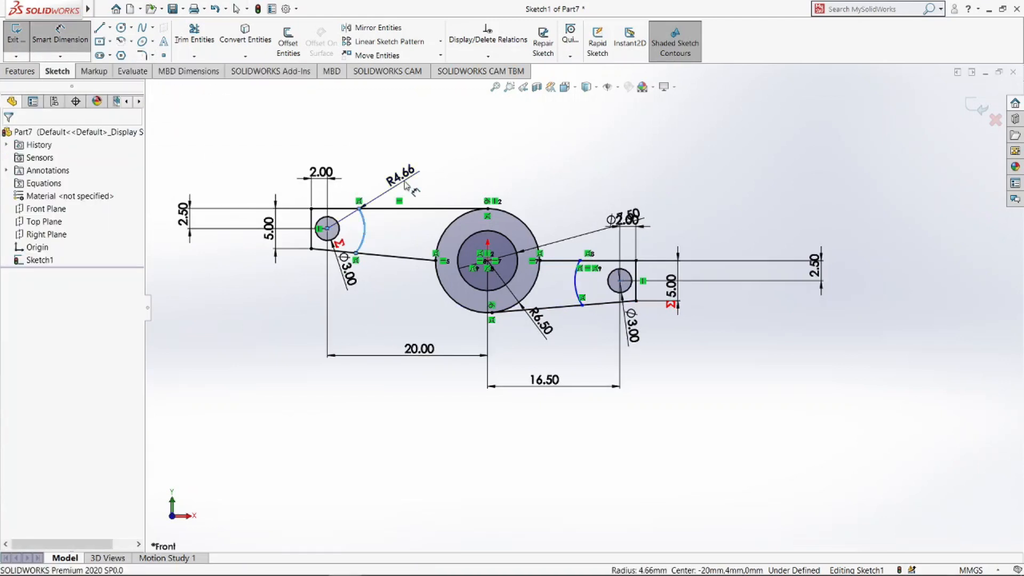
click(407, 184)
text(6)
key(Return)
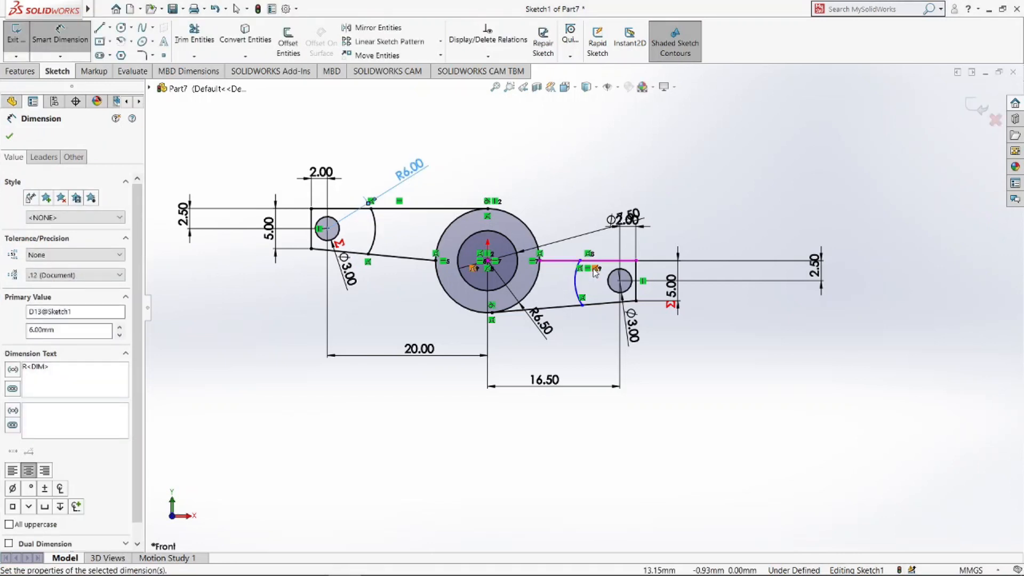
- Dimension the right arm's arc radius with an equation linking it to the left arc's radius dimension
click(576, 286)
click(540, 345)
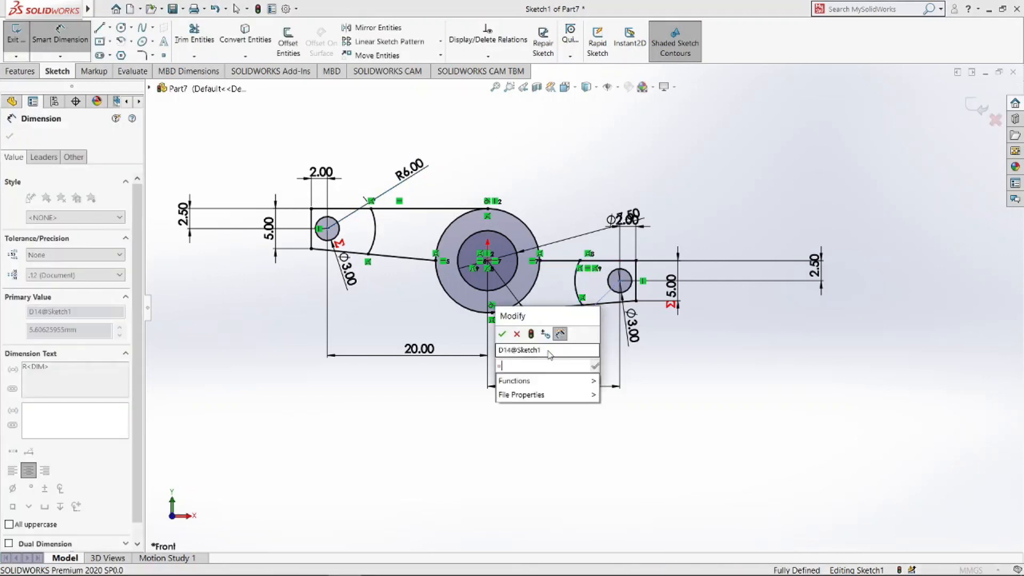
text(=)
click(408, 174)
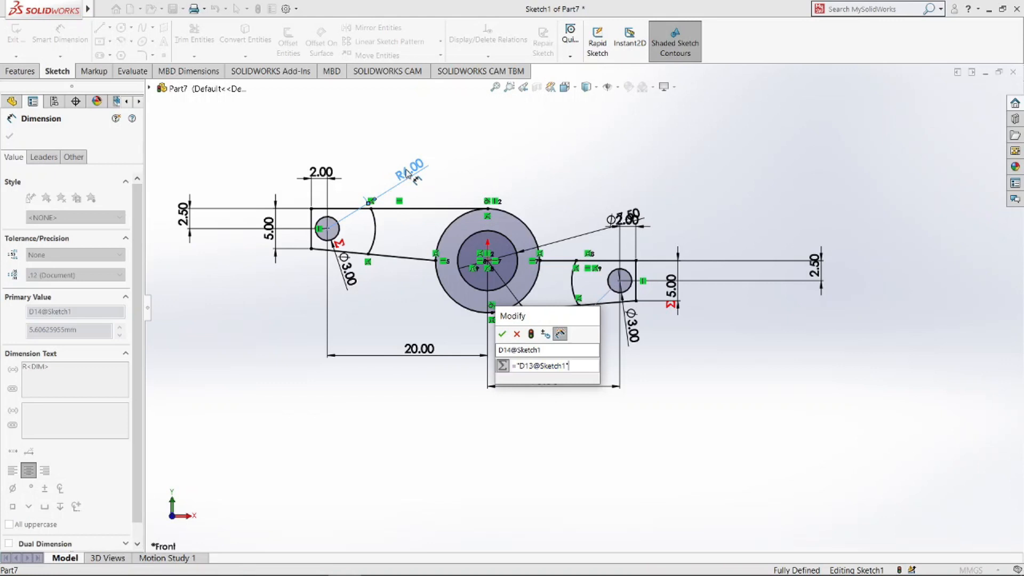
key(Return)
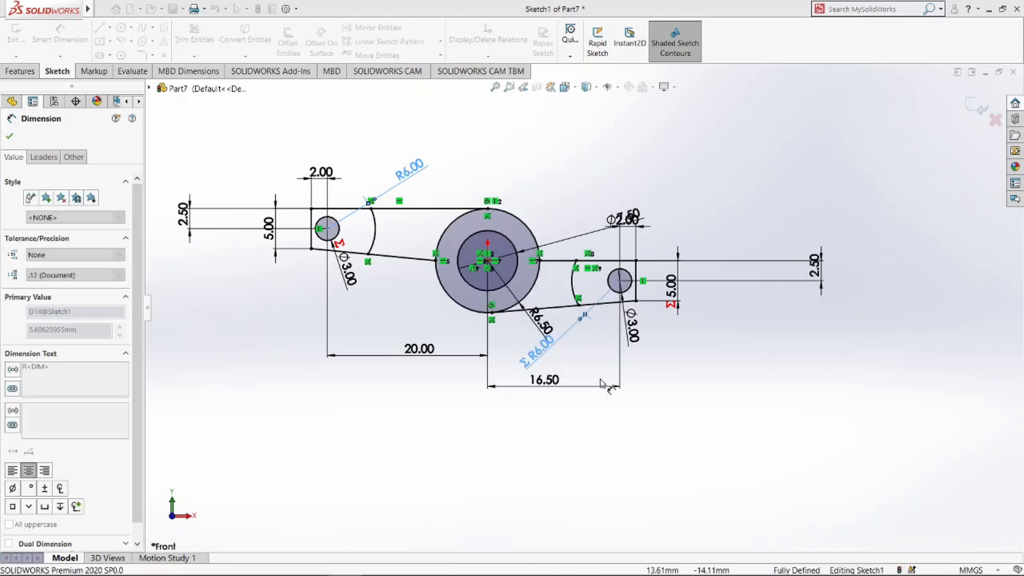
- Apply 1 mm sketch fillets to the four outer corners at the ends of both arms
click(142, 55)
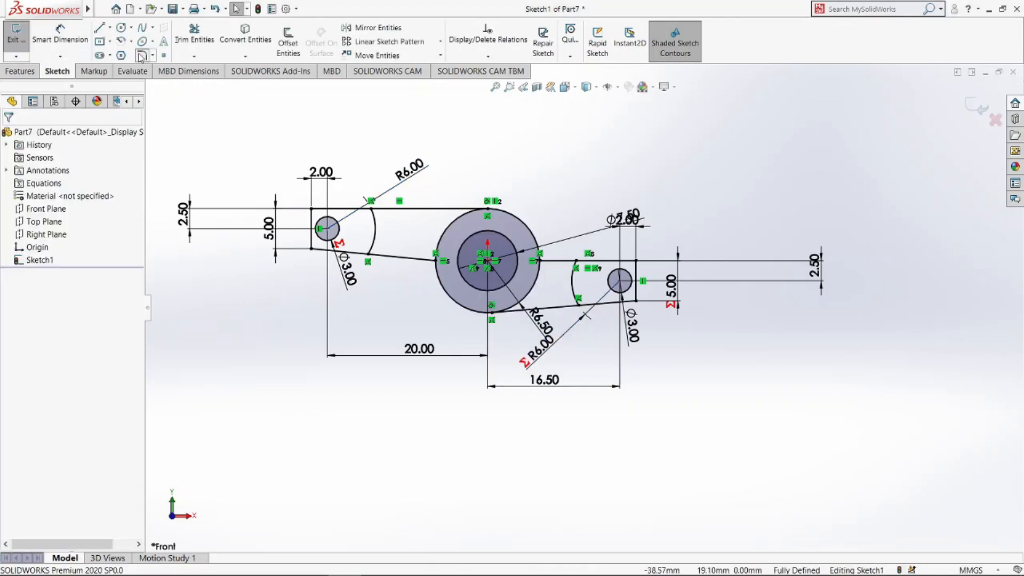
click(312, 209)
click(312, 248)
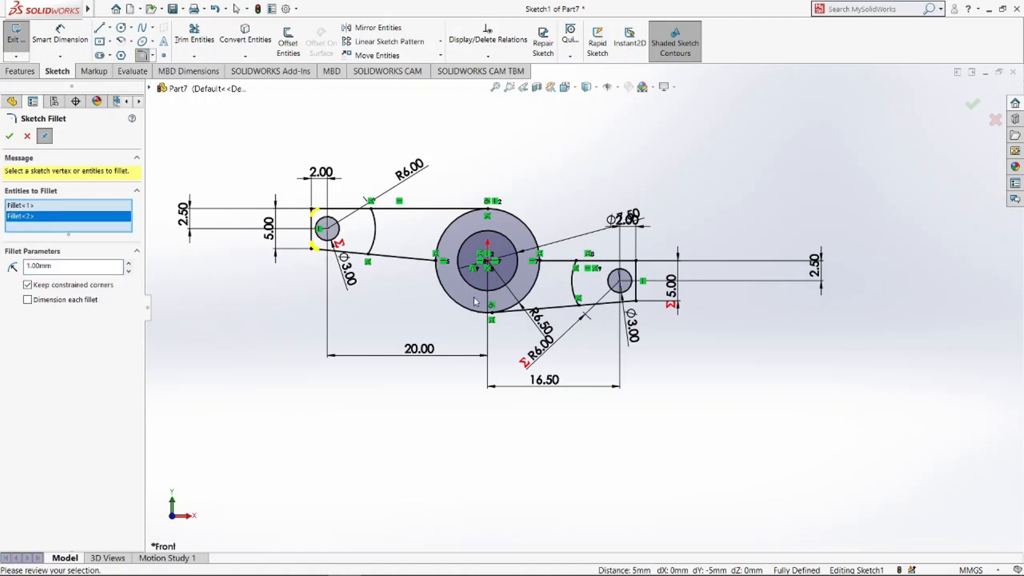
click(633, 303)
click(636, 263)
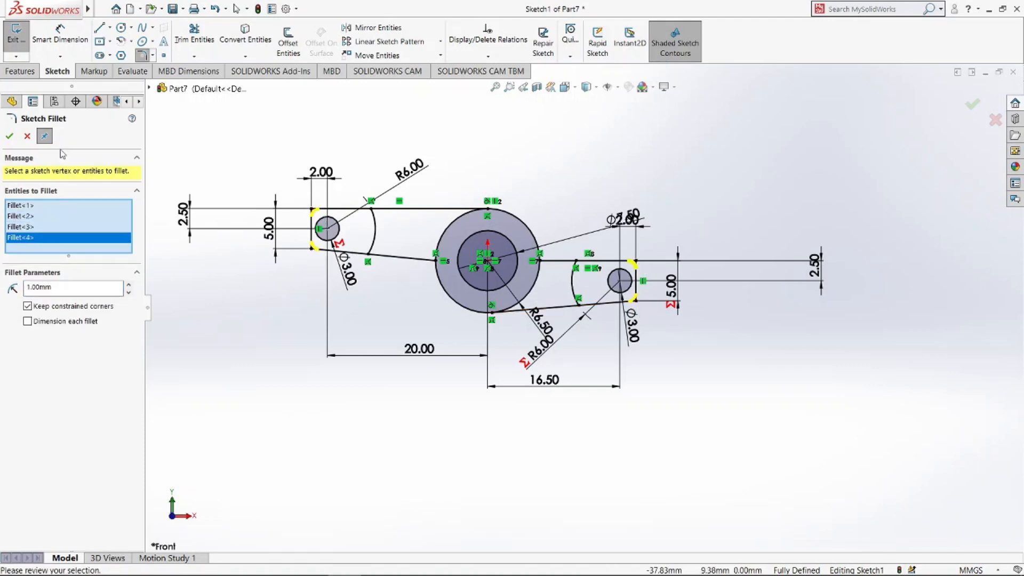
click(10, 137)
scroll(380, 273, down, 3)
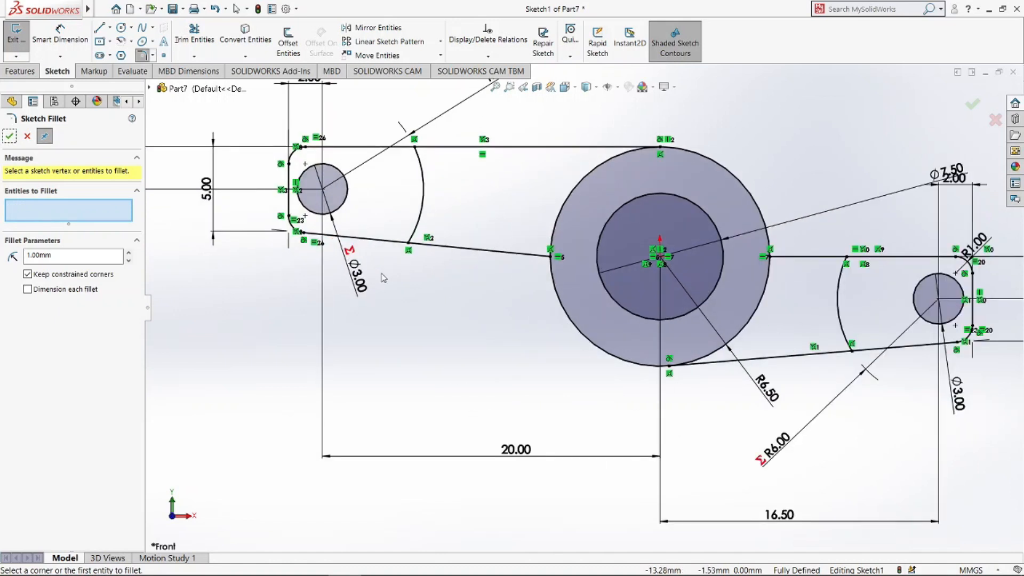
scroll(383, 278, up, 3)
click(9, 136)
- Start a Boss-Extrude and select all eight closed sketch regions as contours, including the circles and both arm ends
click(20, 71)
click(21, 43)
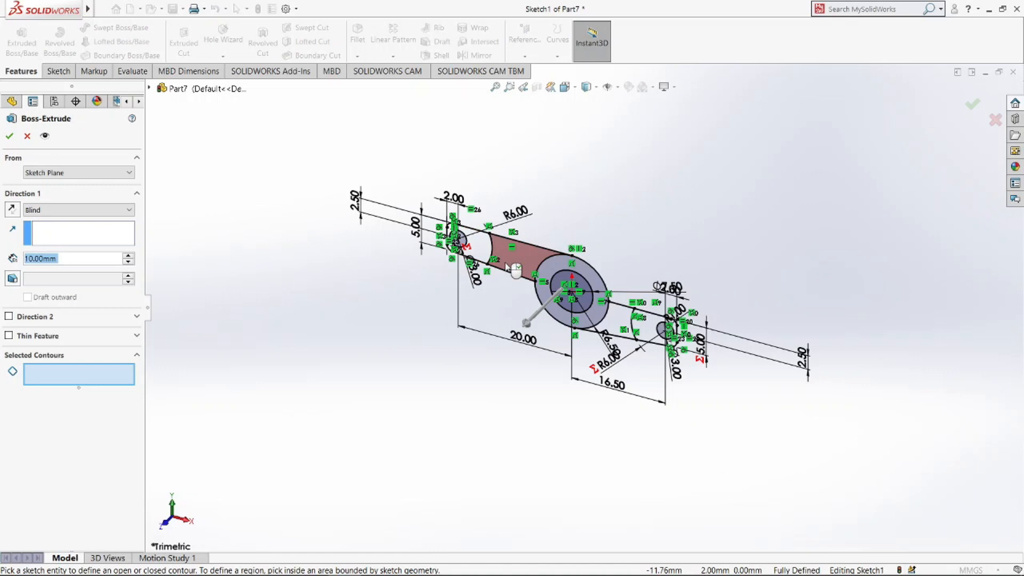
click(506, 265)
click(473, 253)
scroll(476, 255, down, 3)
click(539, 261)
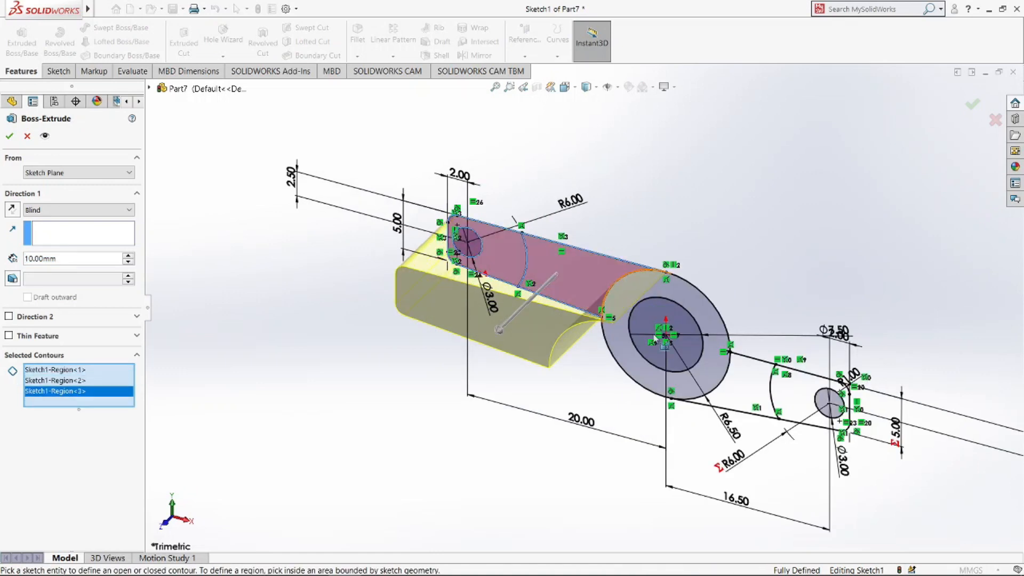
click(699, 315)
click(685, 325)
click(757, 382)
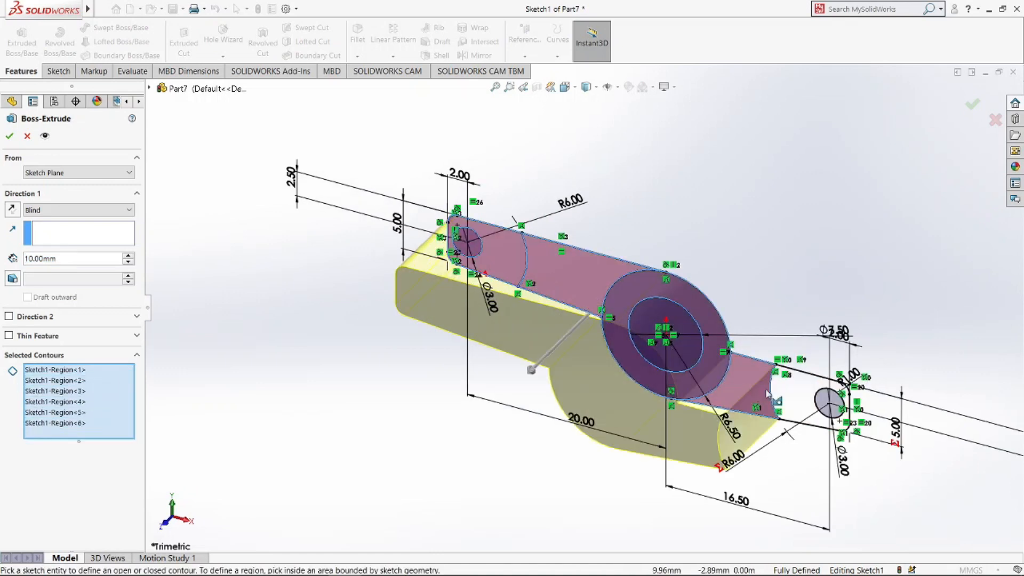
click(798, 395)
click(825, 404)
- Set the extrusion to Mid Plane with a depth of 15 mm and create it
click(82, 210)
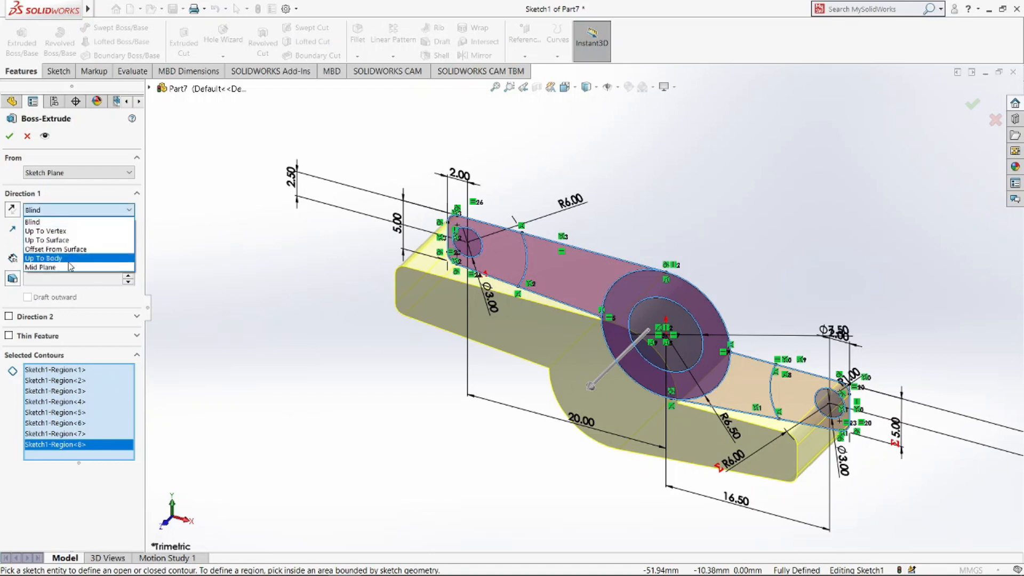
click(73, 262)
text(15)
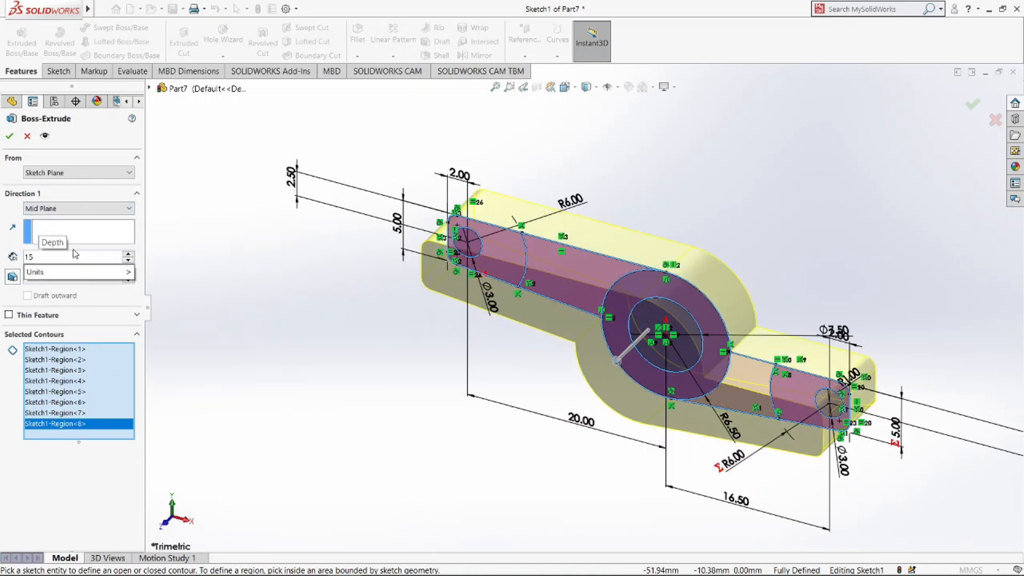
key(Return)
click(7, 137)
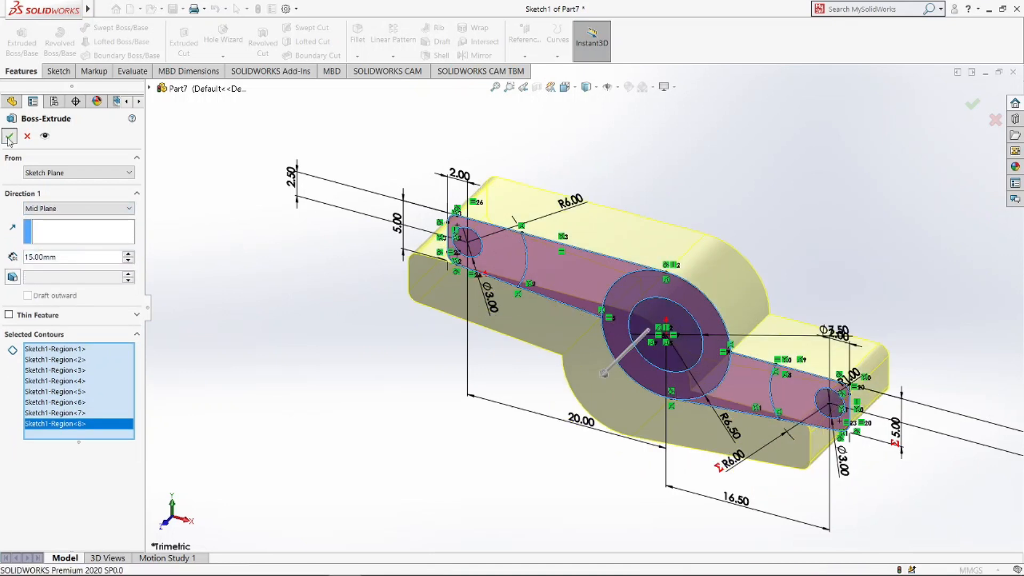
- Extrude the 7.5 mm center circle of the lever sketch as a Mid Plane boss with a depth of 91 mm
click(8, 273)
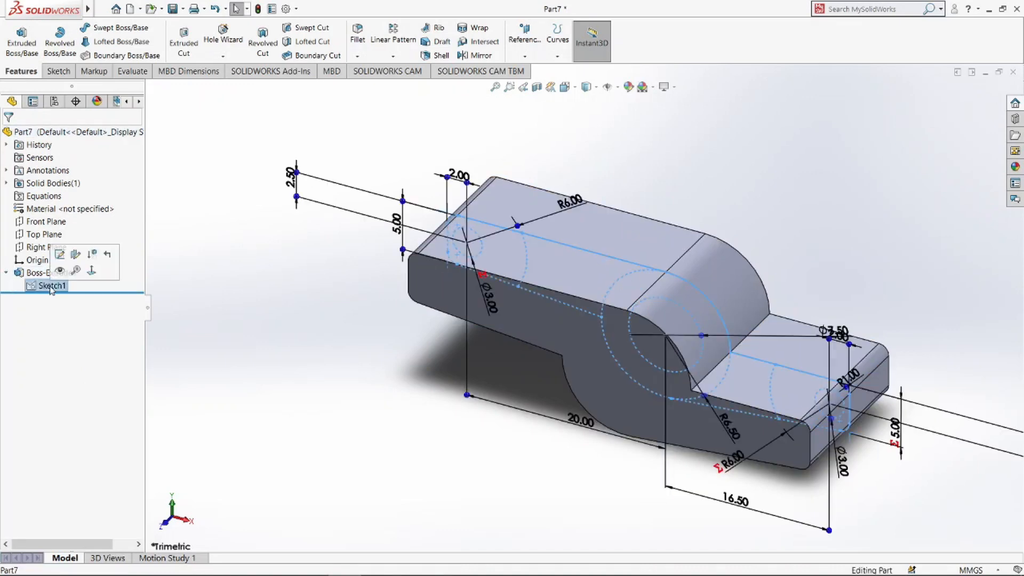
click(7, 38)
click(694, 334)
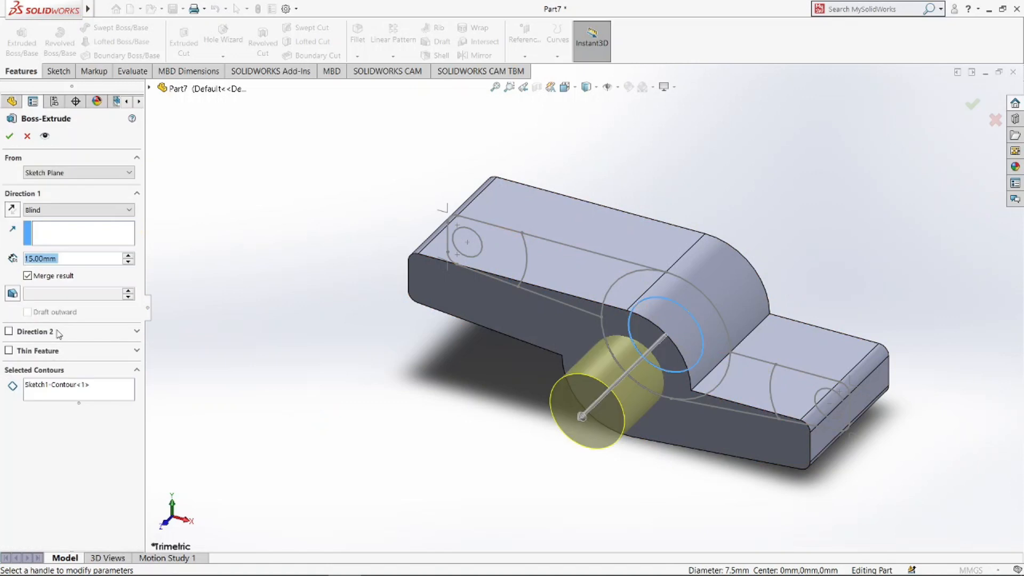
click(70, 210)
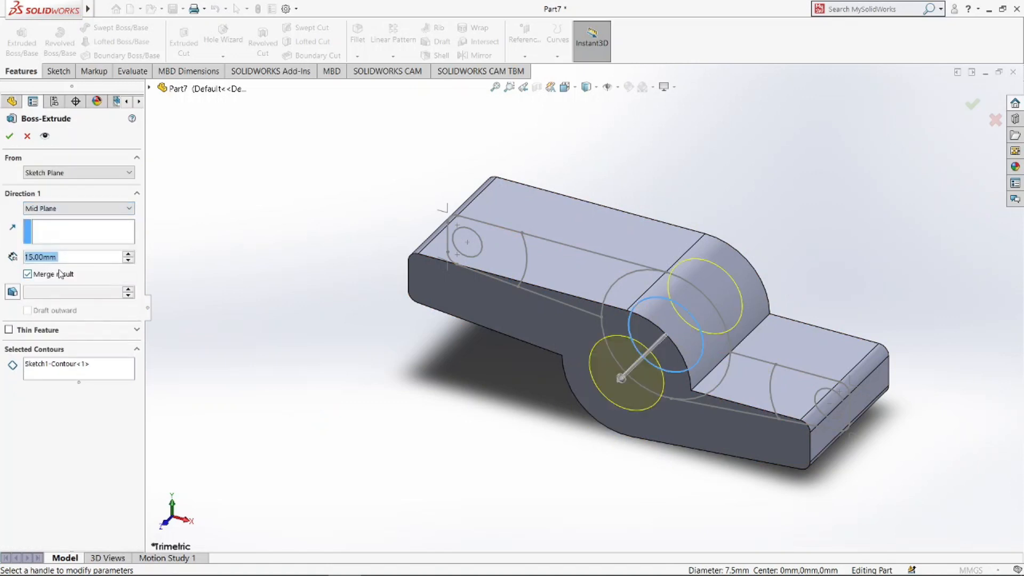
text(91)
key(Return)
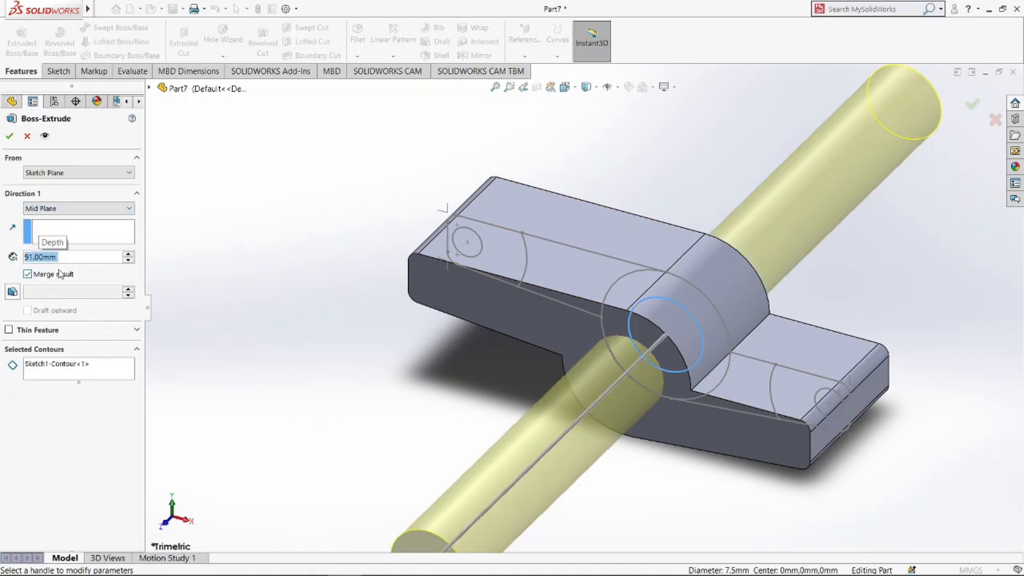
click(10, 137)
click(272, 189)
click(191, 46)
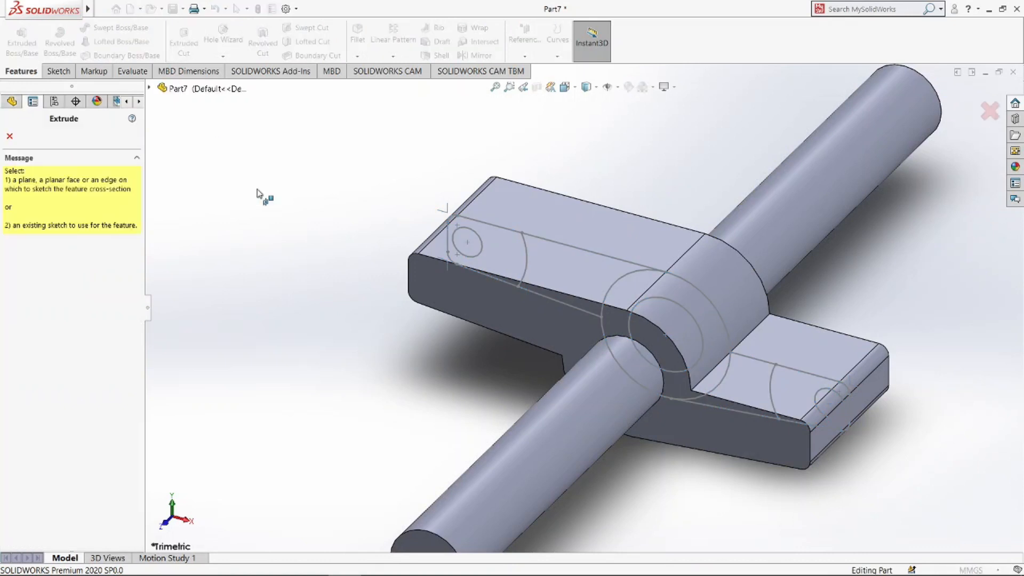
click(527, 263)
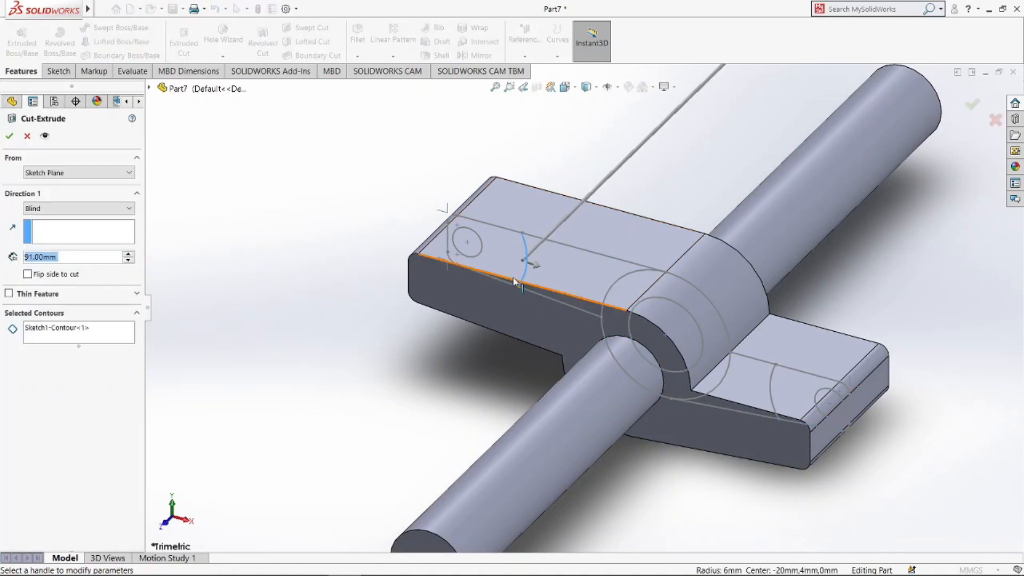
click(57, 331)
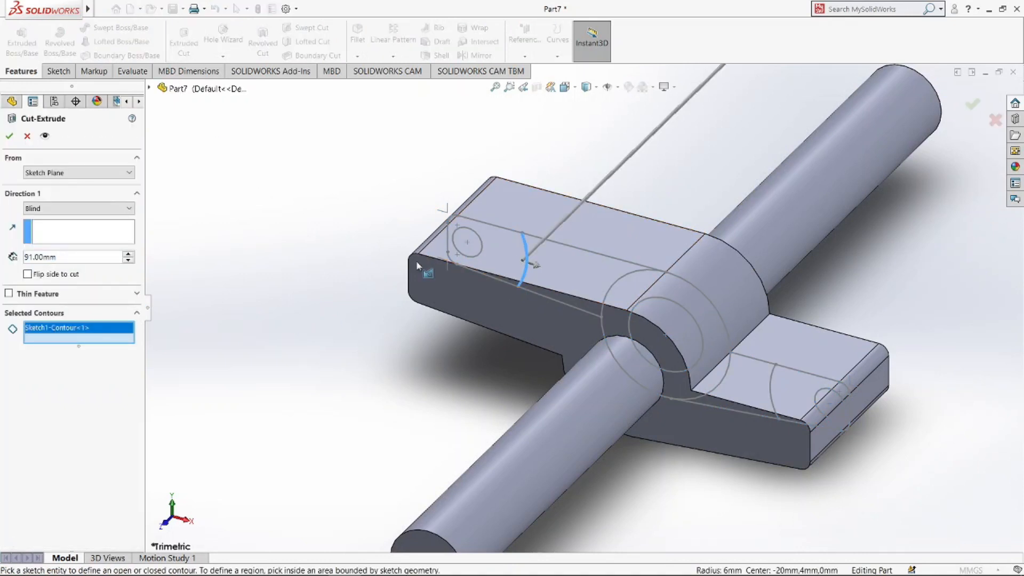
key(Delete)
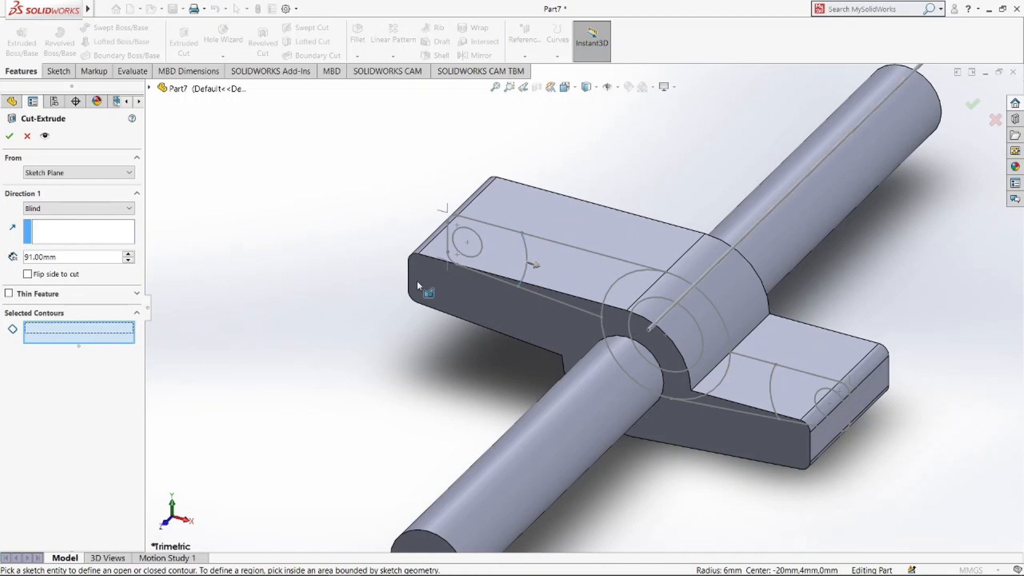
click(498, 257)
click(802, 403)
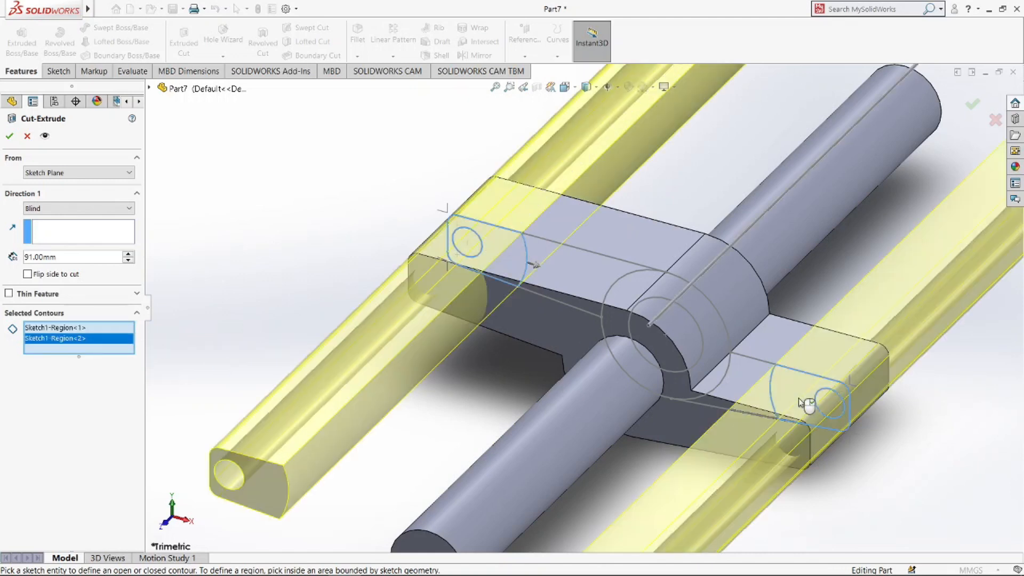
click(73, 211)
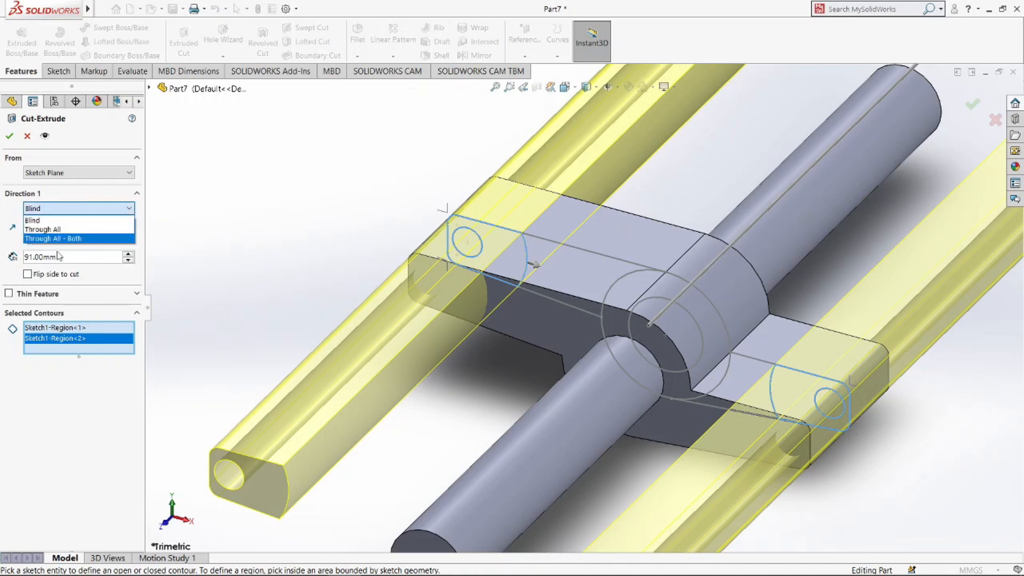
click(15, 209)
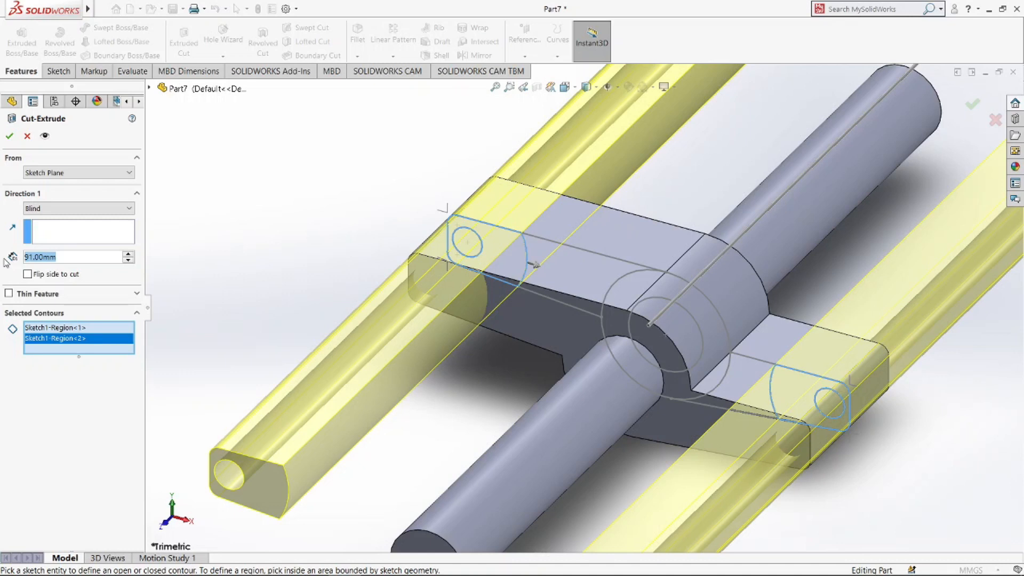
text(8)
key(Return)
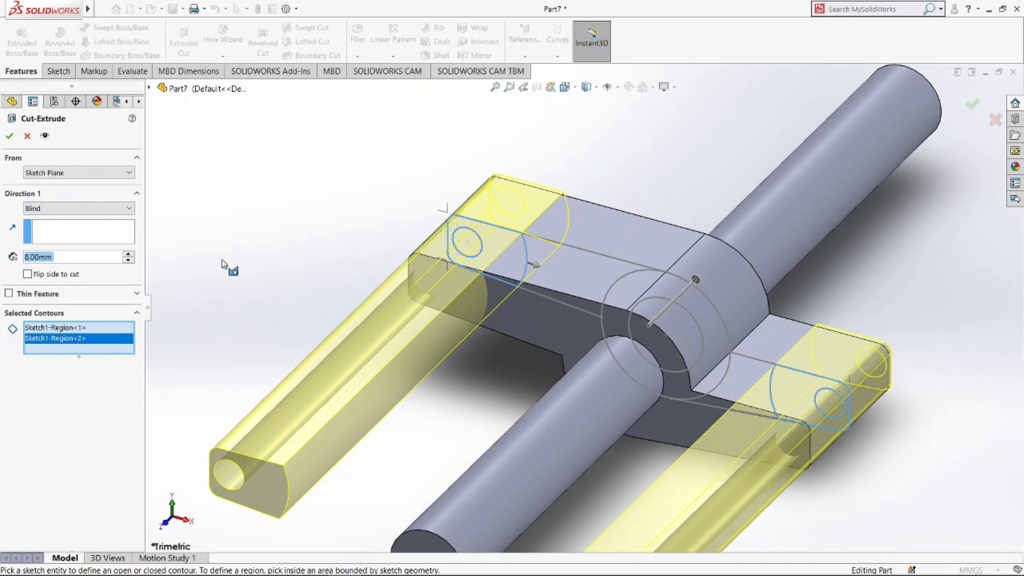
scroll(222, 258, up, 2)
middle_drag(228, 263, 331, 293)
click(121, 213)
click(53, 238)
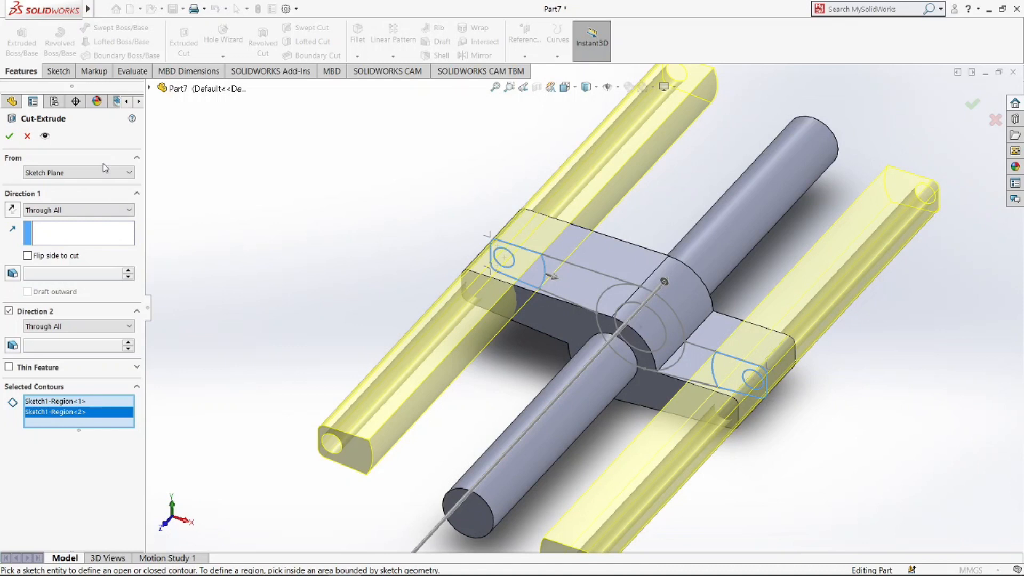
click(9, 136)
- Cut the end regions around the small circles on both arms with an 8 mm Mid Plane Extruded Cut
click(183, 40)
click(493, 262)
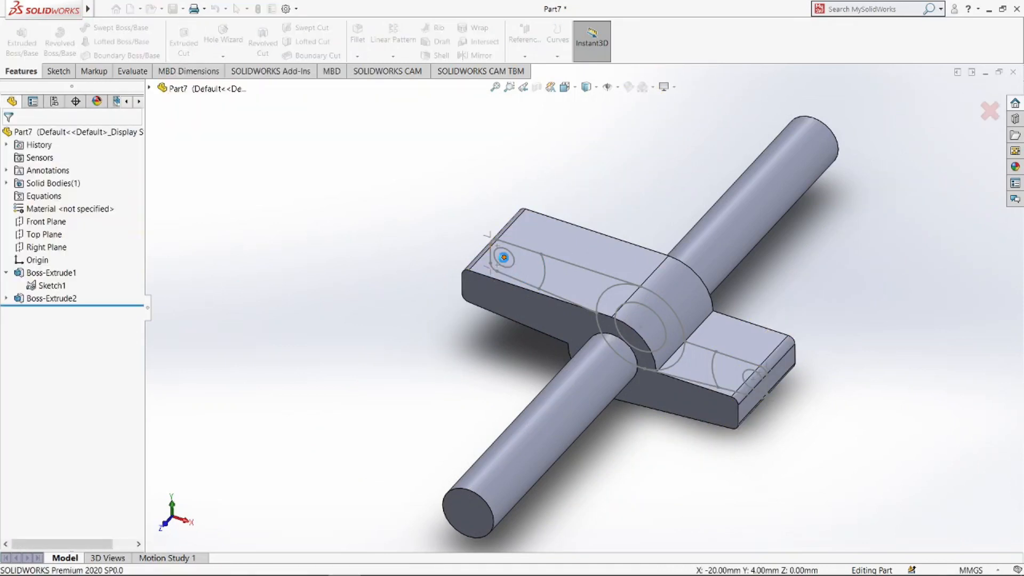
click(79, 209)
click(75, 295)
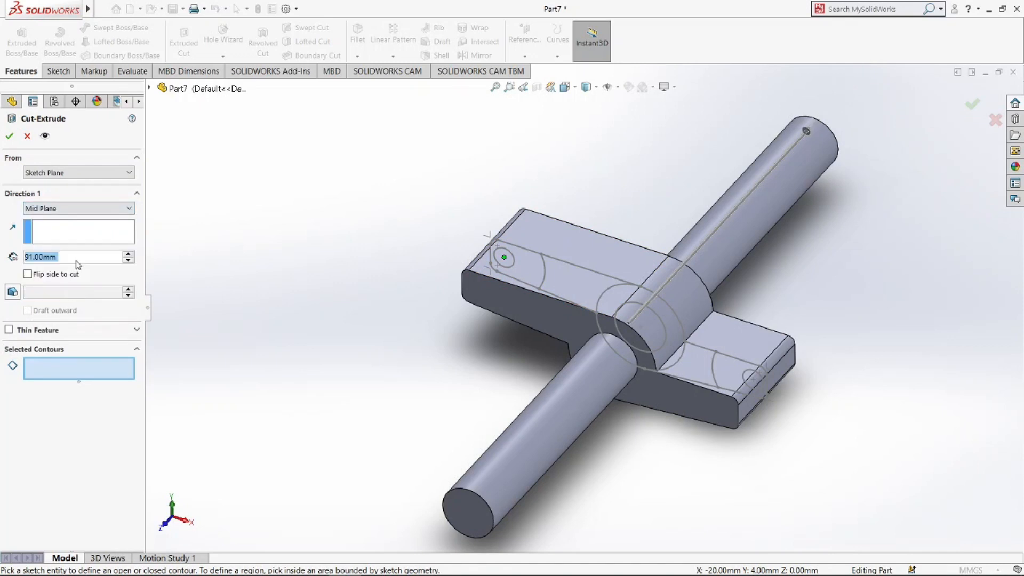
text(8)
key(Return)
click(82, 375)
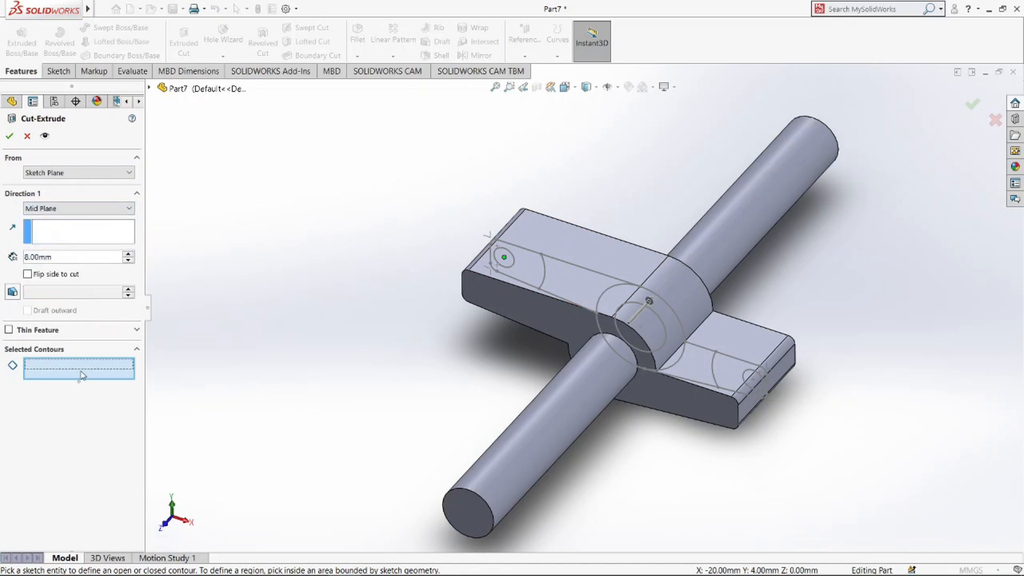
click(525, 277)
click(738, 375)
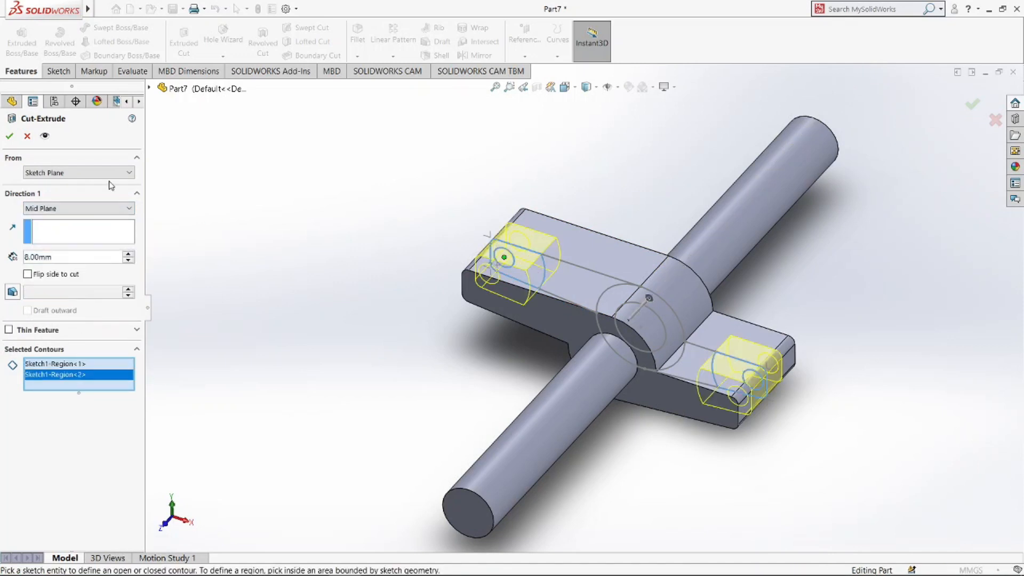
click(9, 136)
- Hide the lever profile sketch under the first extrusion
click(50, 289)
click(62, 266)
scroll(300, 339, up, 2)
middle_drag(302, 341, 283, 281)
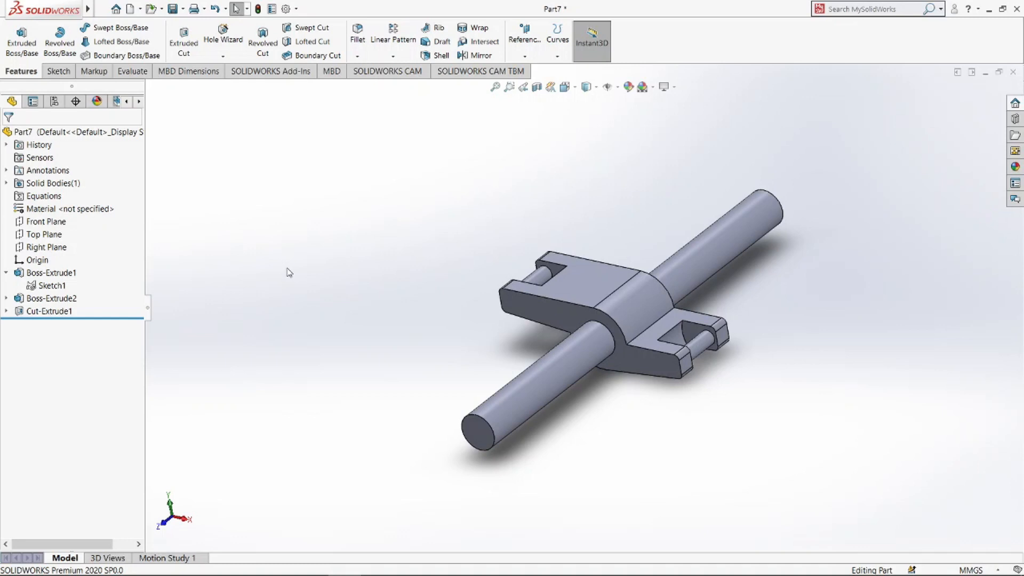
- Save the part as rocker_arm in the Engine_assembly folder
key(ctrl+s)
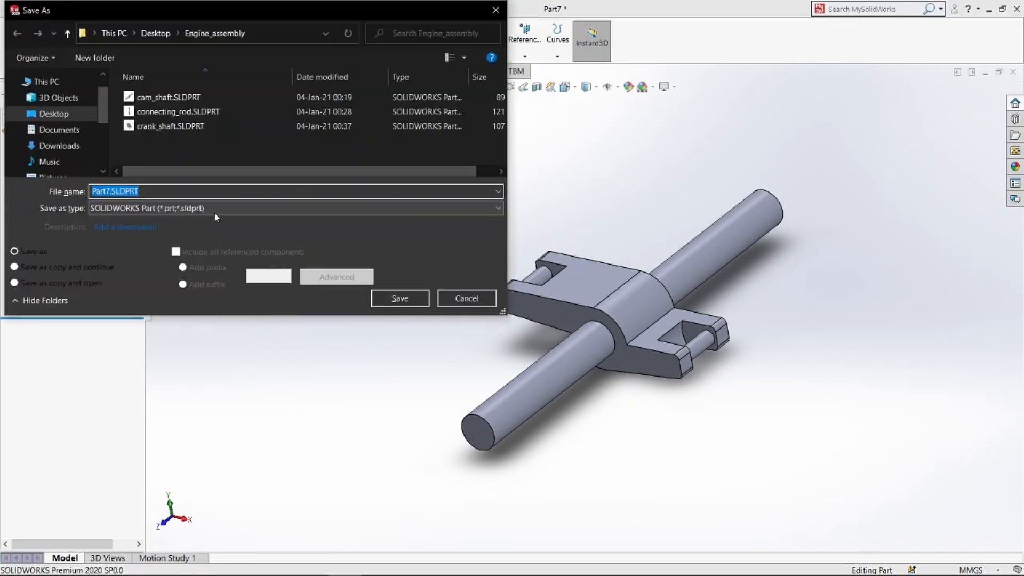
text(rocker_arm)
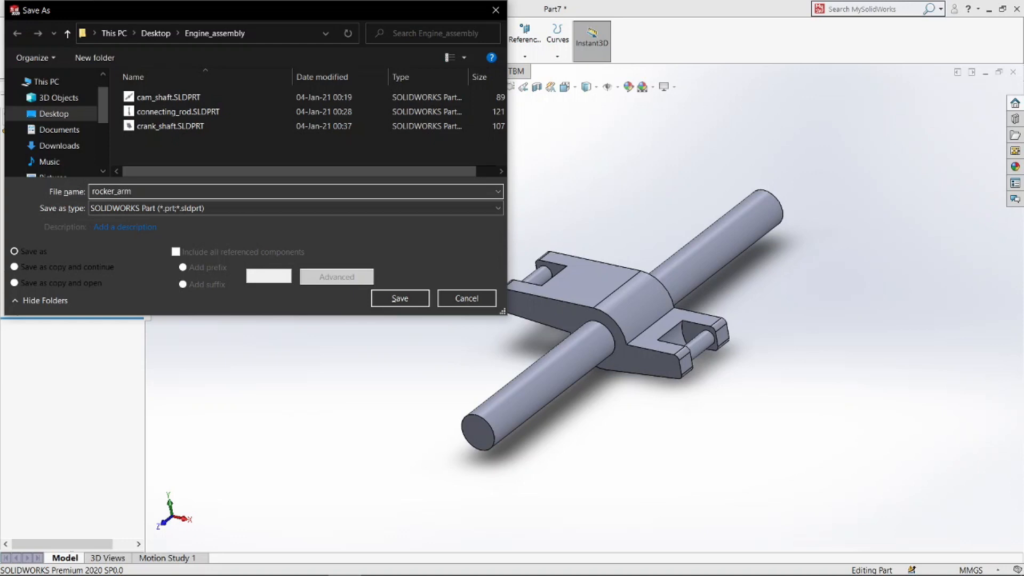
key(Return)
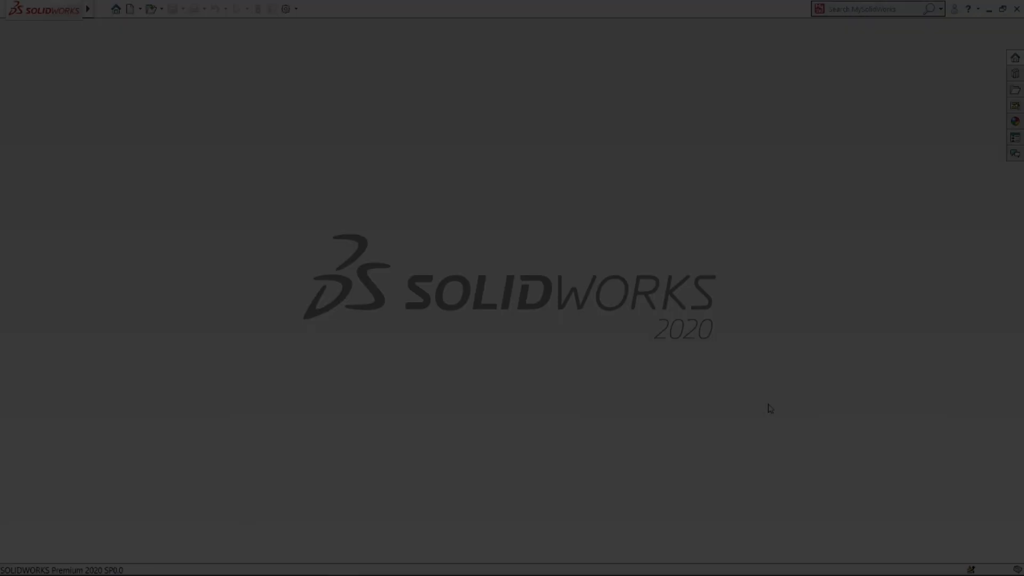
- Create a new part and start a sketch on the Top Plane
key(ctrl+n)
key(Return)
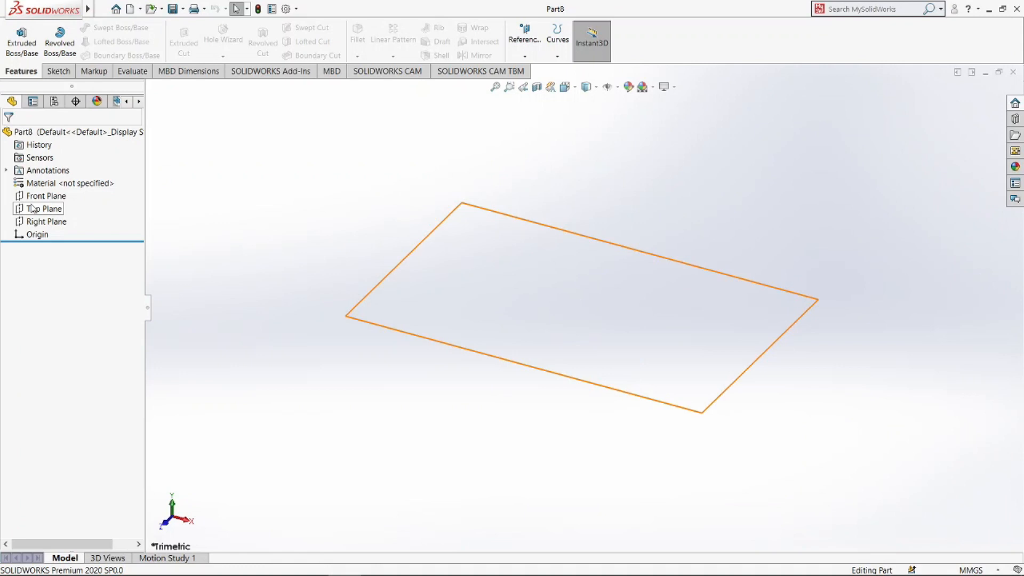
click(32, 208)
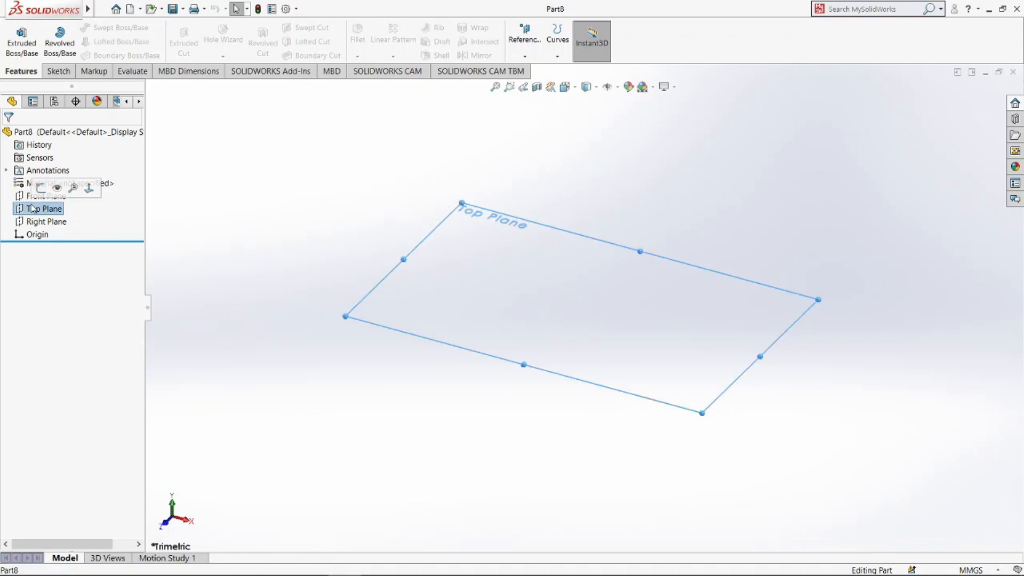
click(41, 187)
- Sketch two concentric circles at the origin with radius dimensions of 4.5 mm and 1.5 mm
click(122, 29)
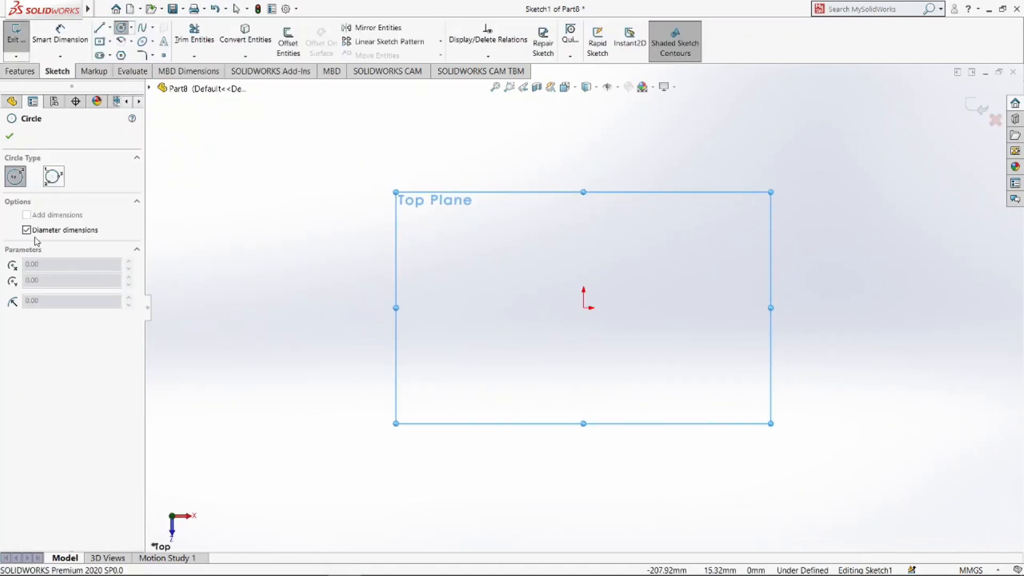
click(584, 307)
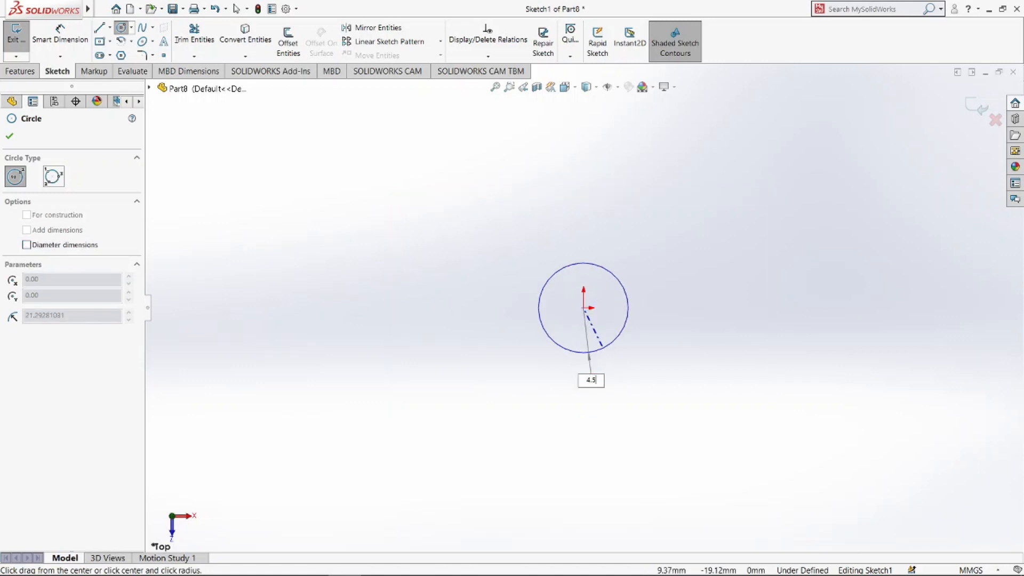
text(4.5)
key(Return)
scroll(601, 320, down, 8)
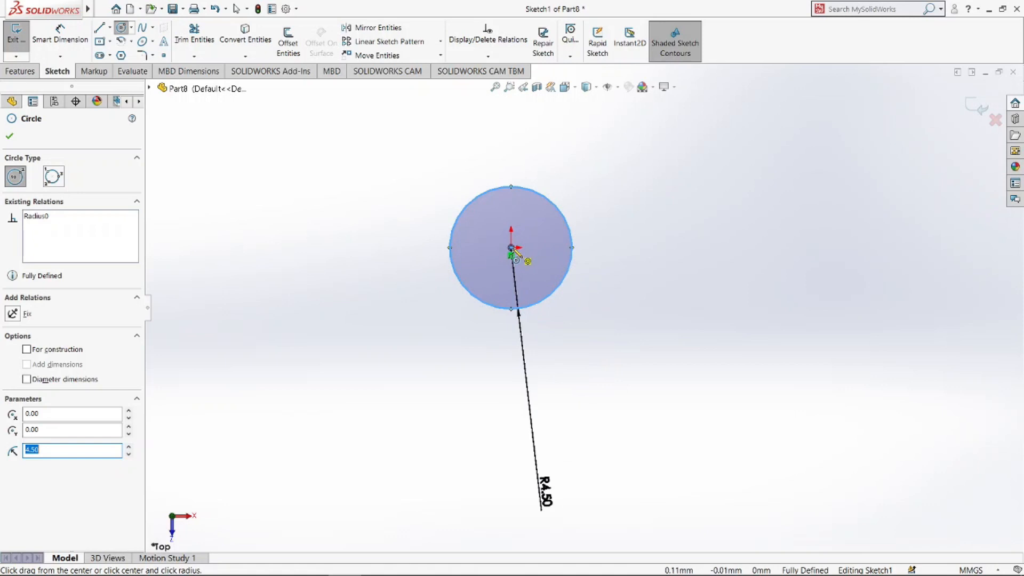
click(511, 248)
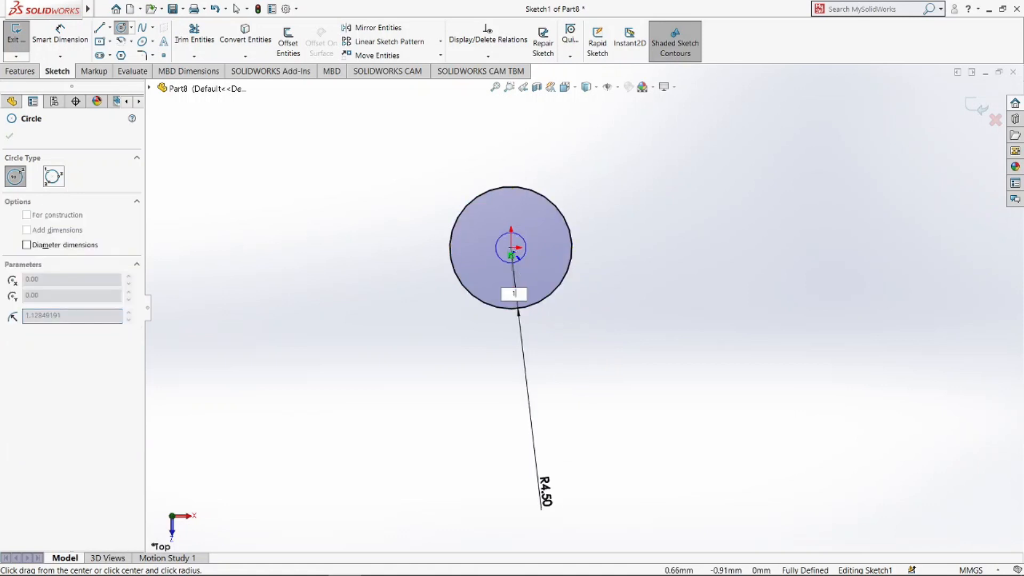
key(Return)
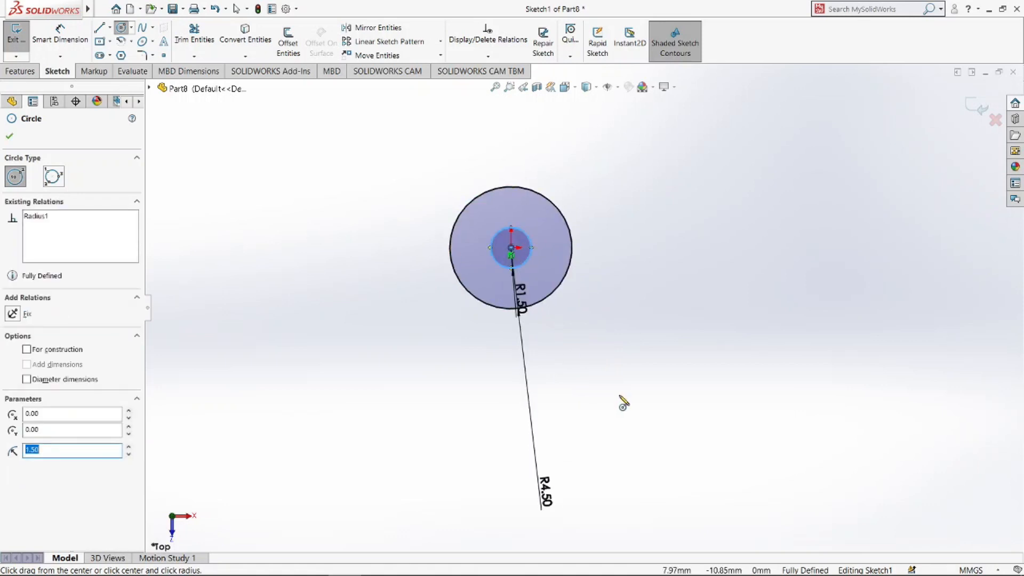
key(Escape)
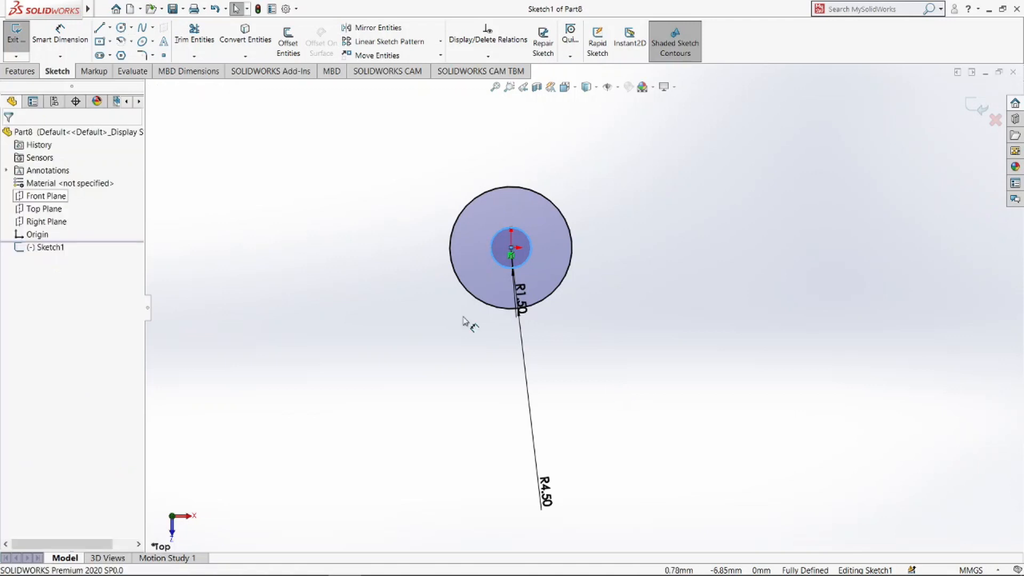
- Extrude the ring between the two circles 7 mm with the Mid Plane end condition
click(20, 71)
click(17, 54)
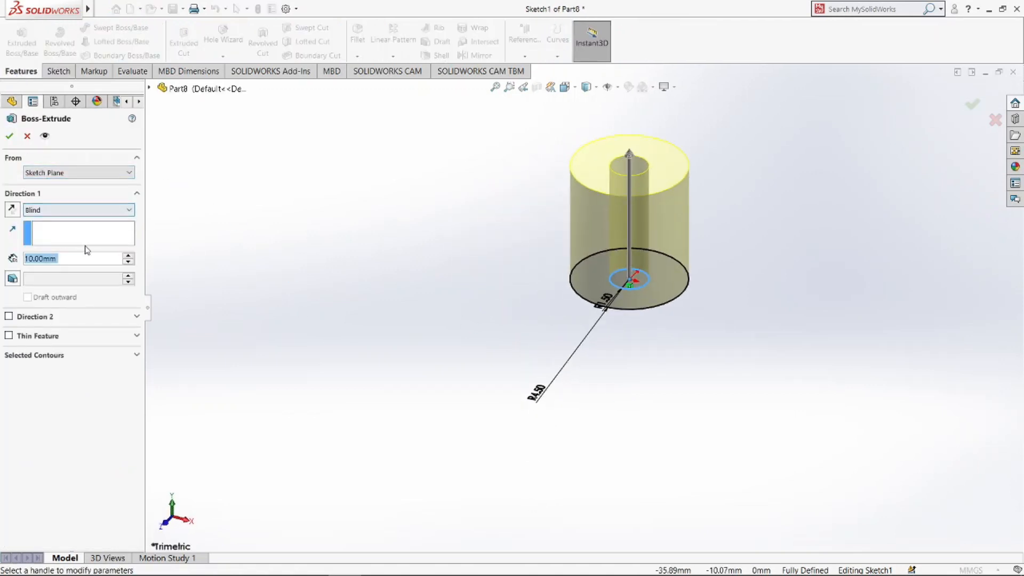
text(7)
key(Return)
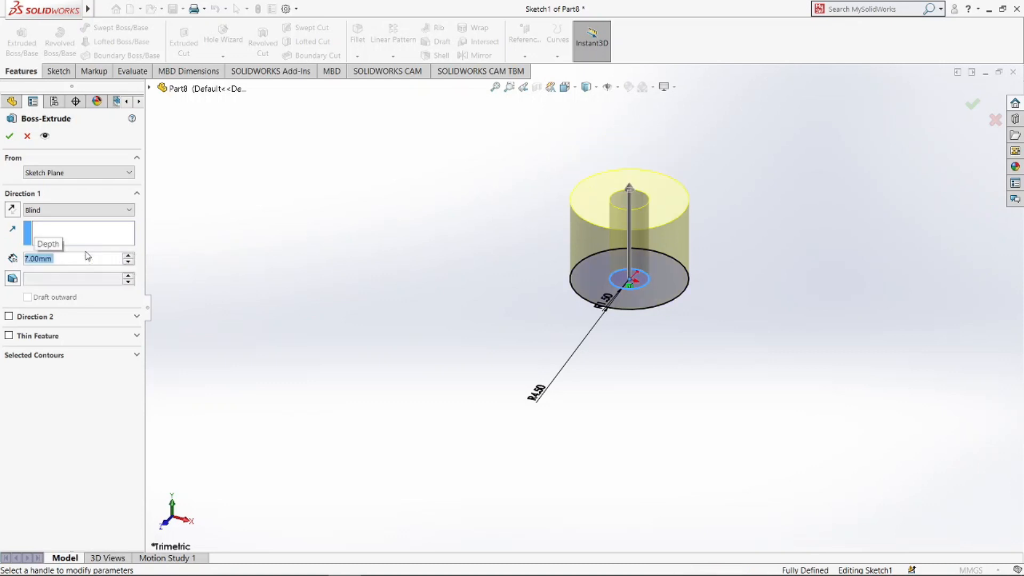
click(90, 214)
click(93, 269)
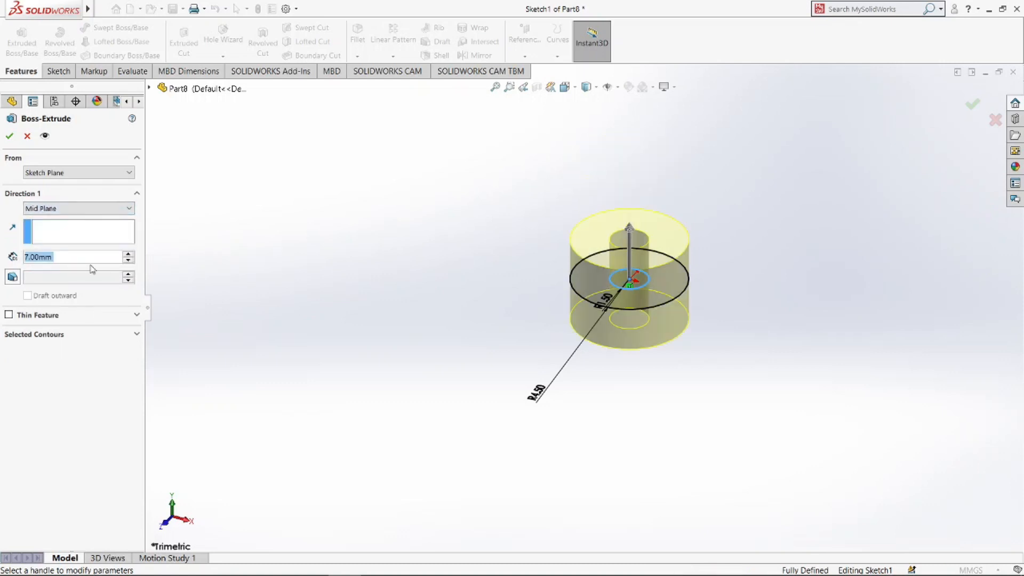
click(11, 136)
- Chamfer the outer circular edges at both ends of the cylinder
click(357, 56)
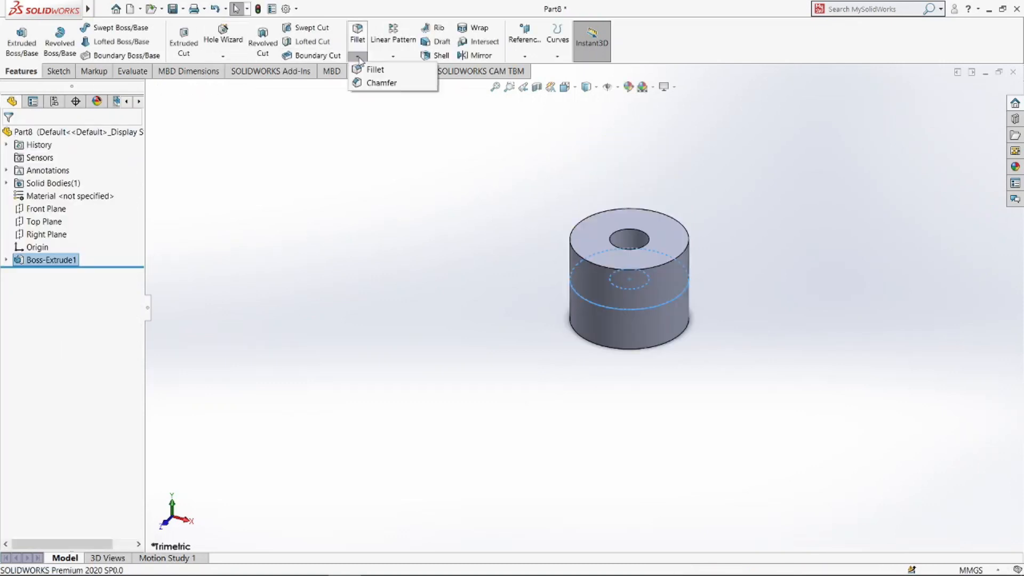
click(380, 82)
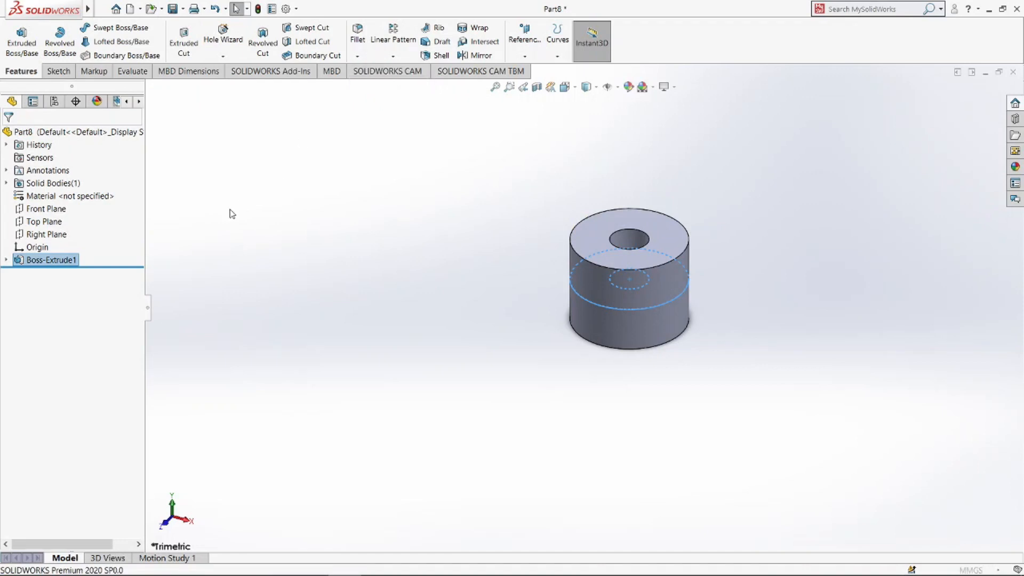
click(657, 265)
click(666, 345)
click(9, 135)
middle_drag(418, 417, 434, 286)
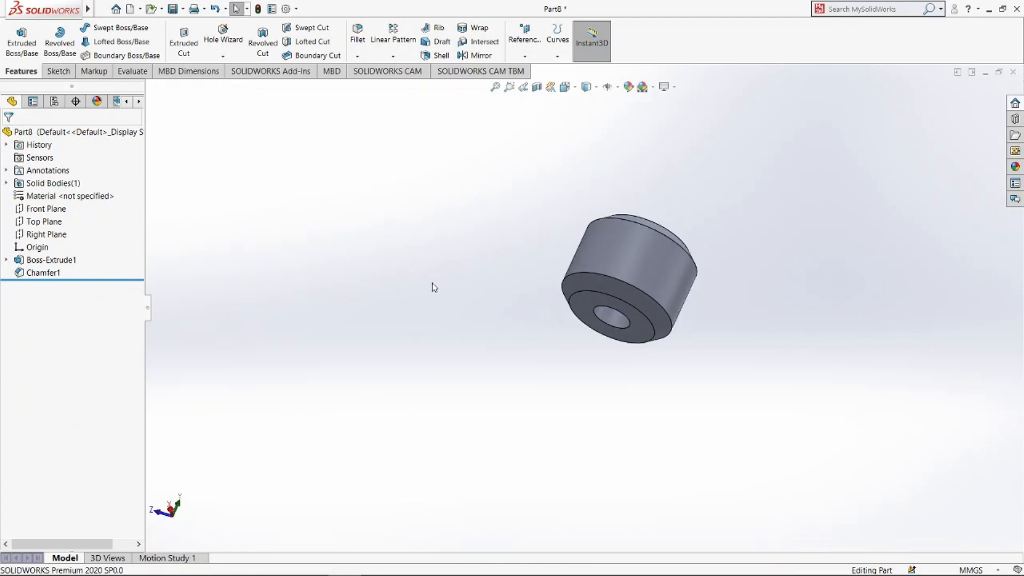
- Save the chamfered ring part as roller in the Engine_assembly folder
key(ctrl+s)
text(roller)
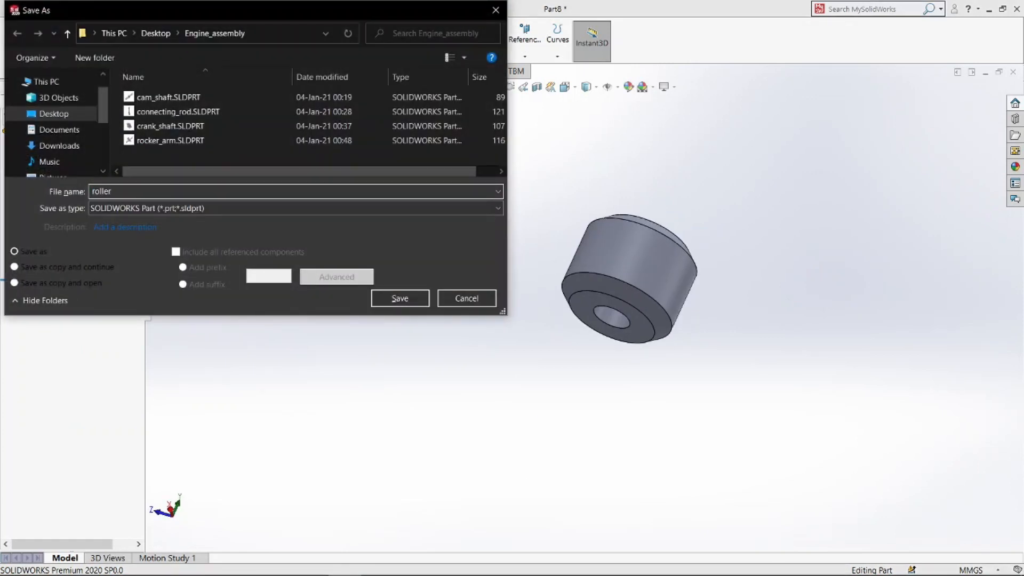
key(Return)
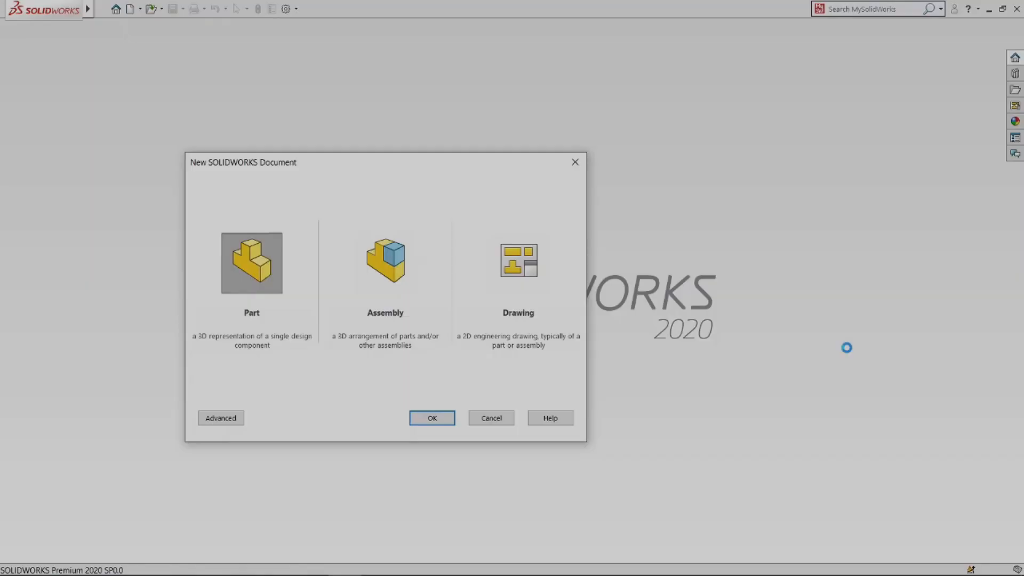
- Create a new part and open a sketch on its Top Plane
key(Return)
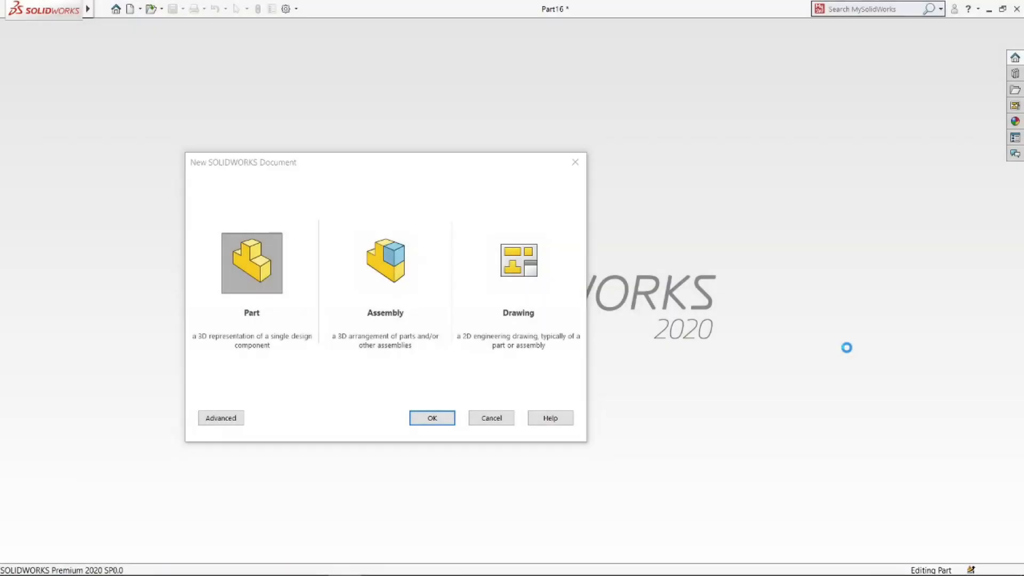
click(43, 209)
click(68, 196)
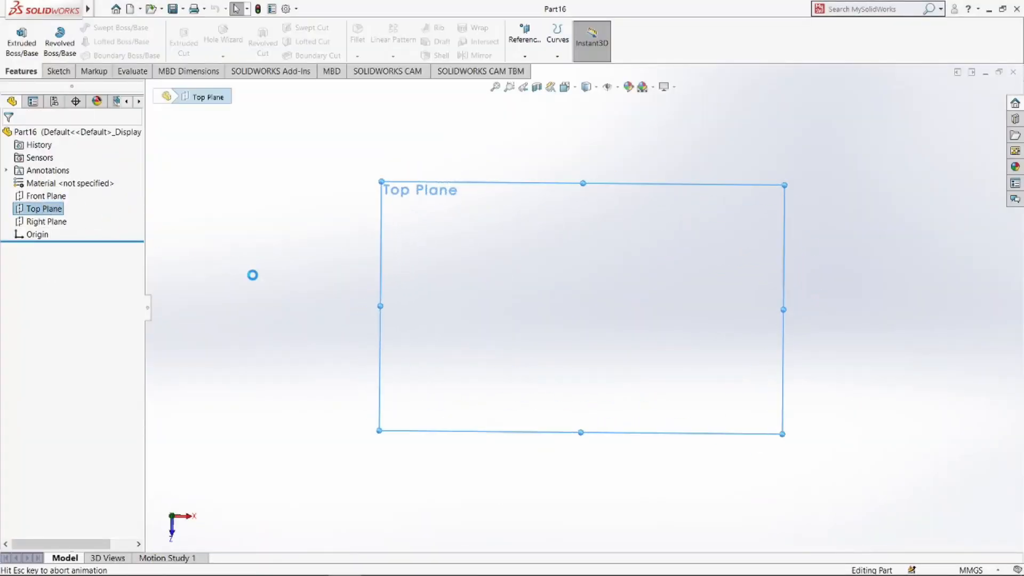
- Sketch two concentric circles at the origin with diameters of 17 mm and 7 mm, and close the sketch
click(123, 28)
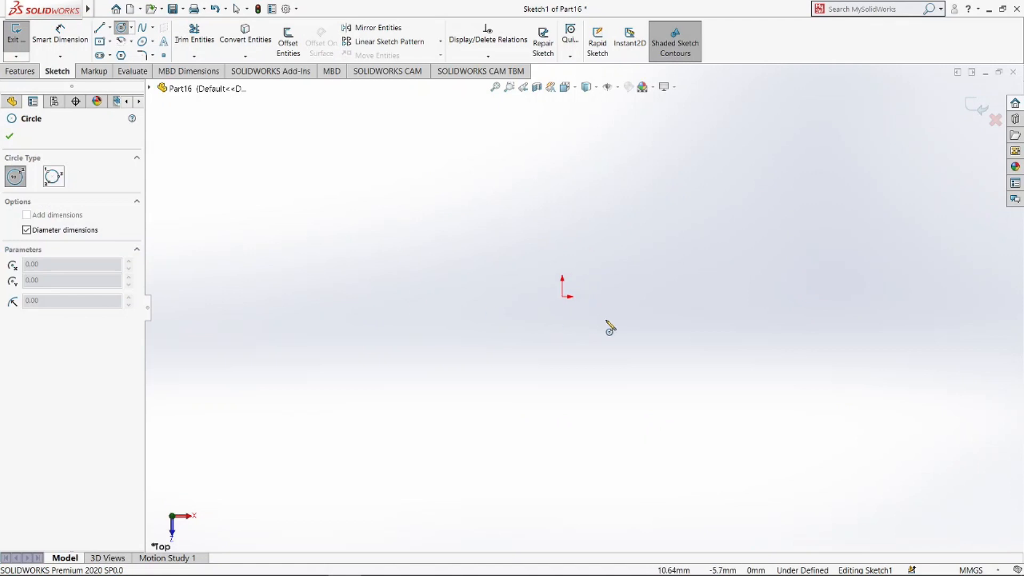
click(562, 296)
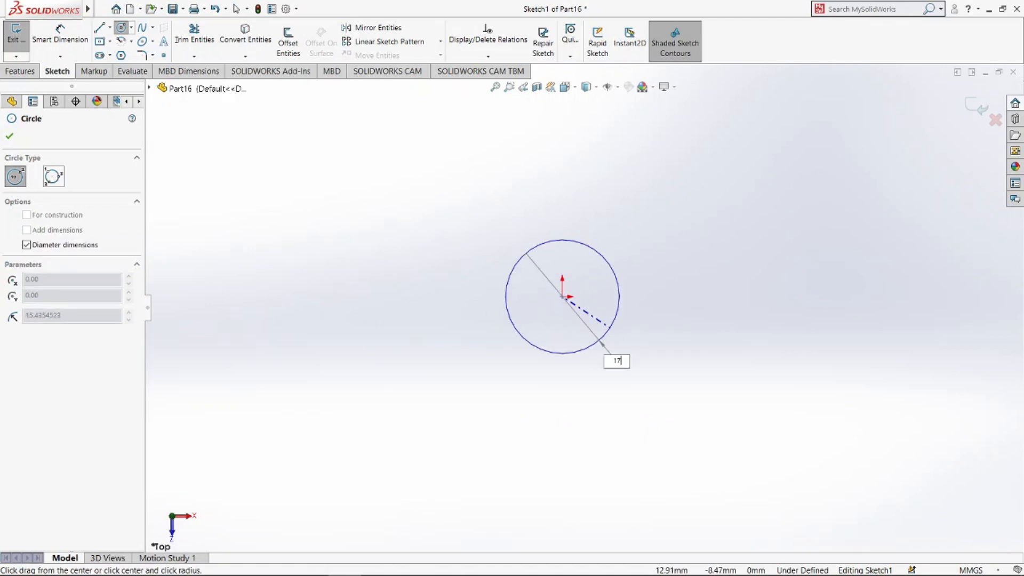
text(17)
key(Return)
click(563, 297)
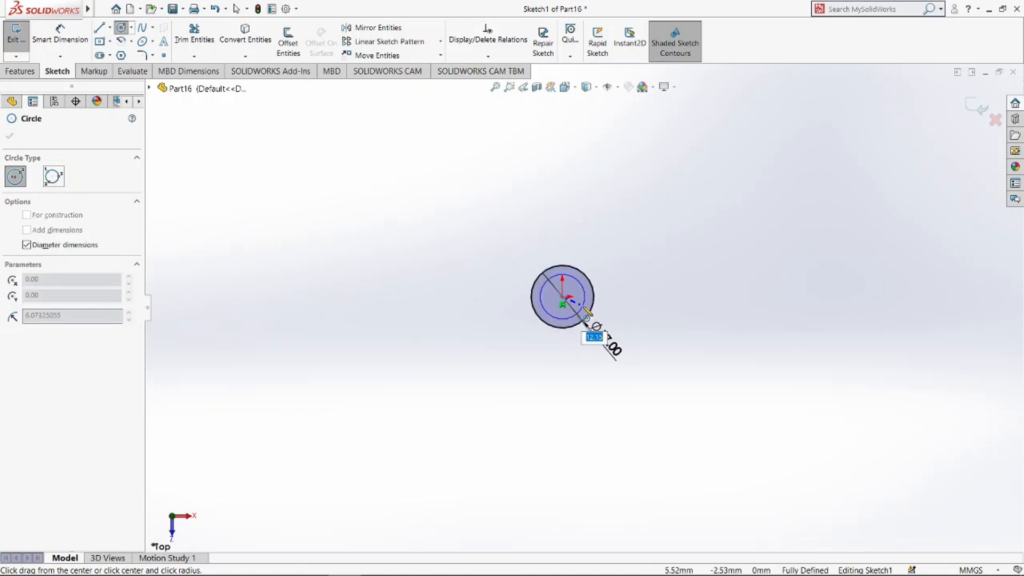
text(7)
key(Return)
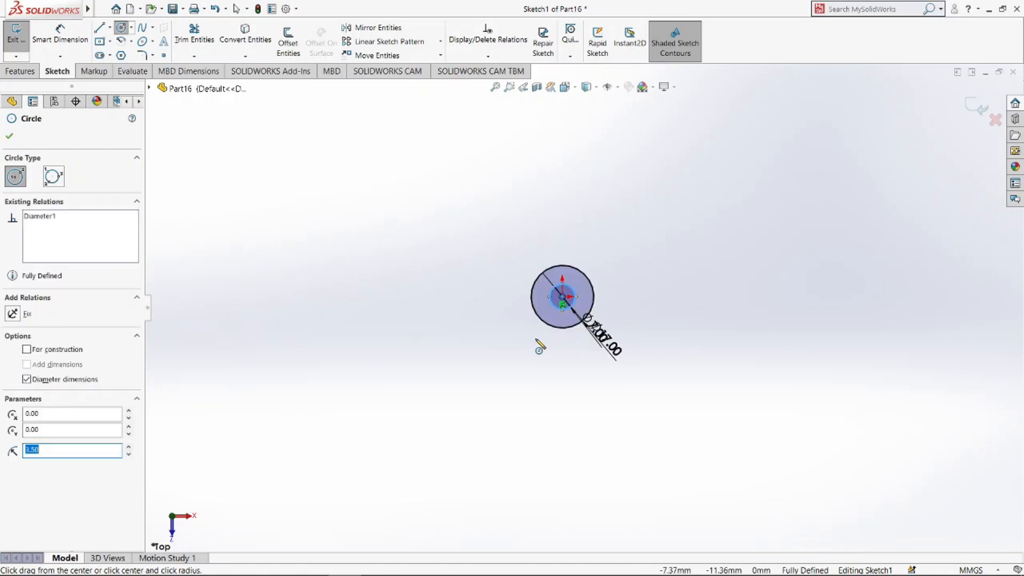
key(Escape)
scroll(584, 341, down, 2)
click(16, 33)
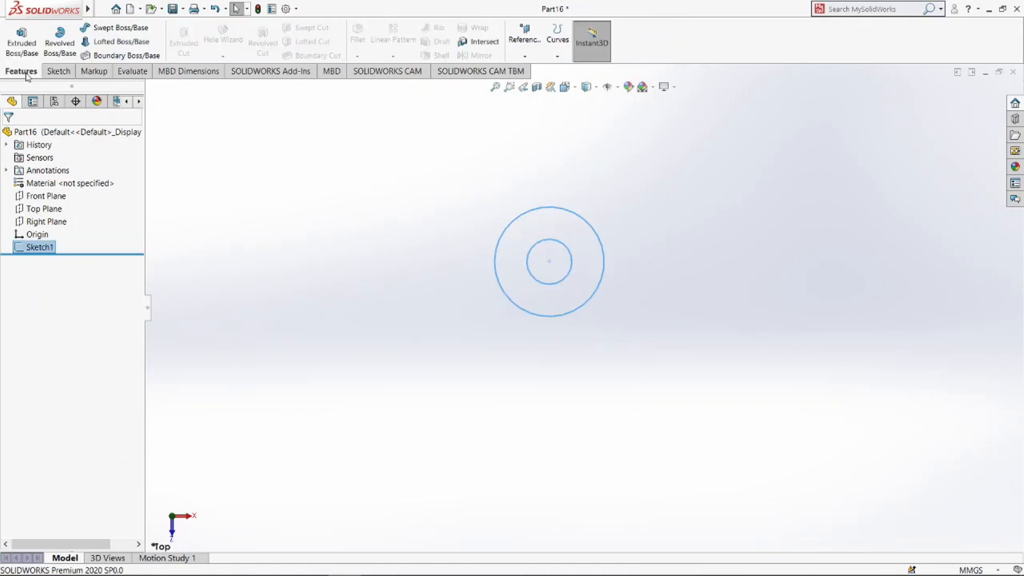
- Extrude only the inner circle region of the sketch 60 mm with the Mid Plane end condition
click(22, 43)
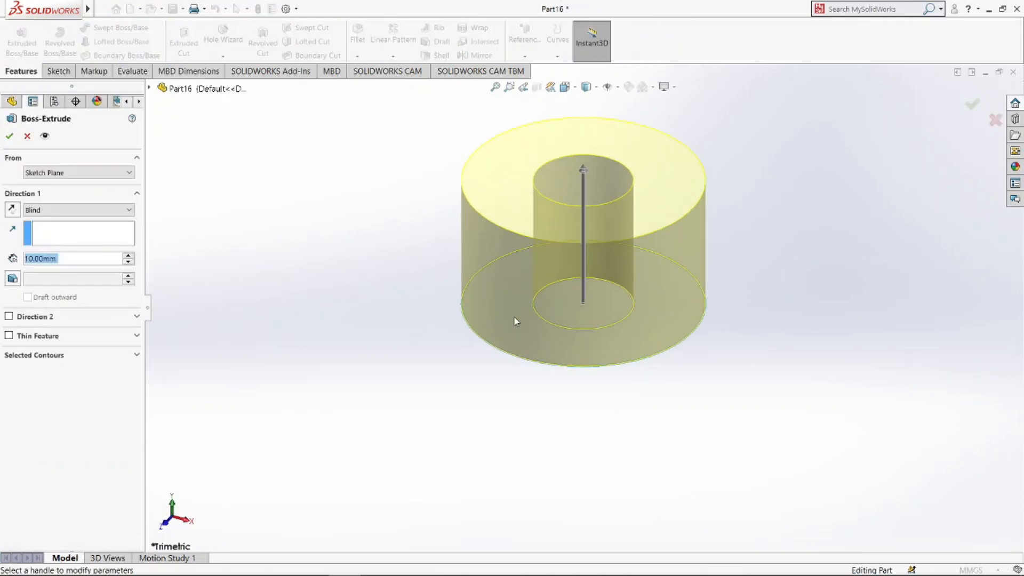
click(45, 355)
click(53, 372)
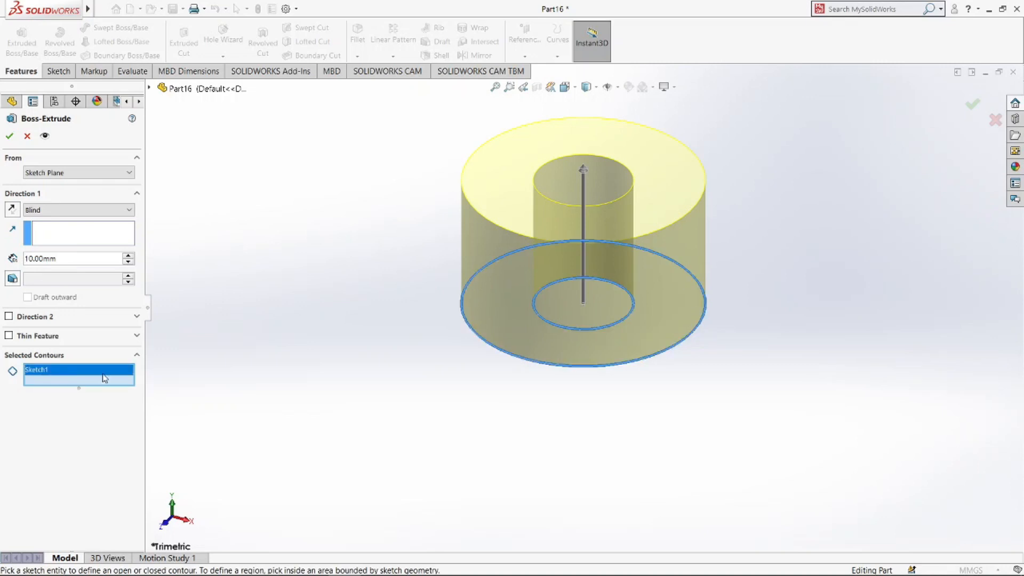
key(Delete)
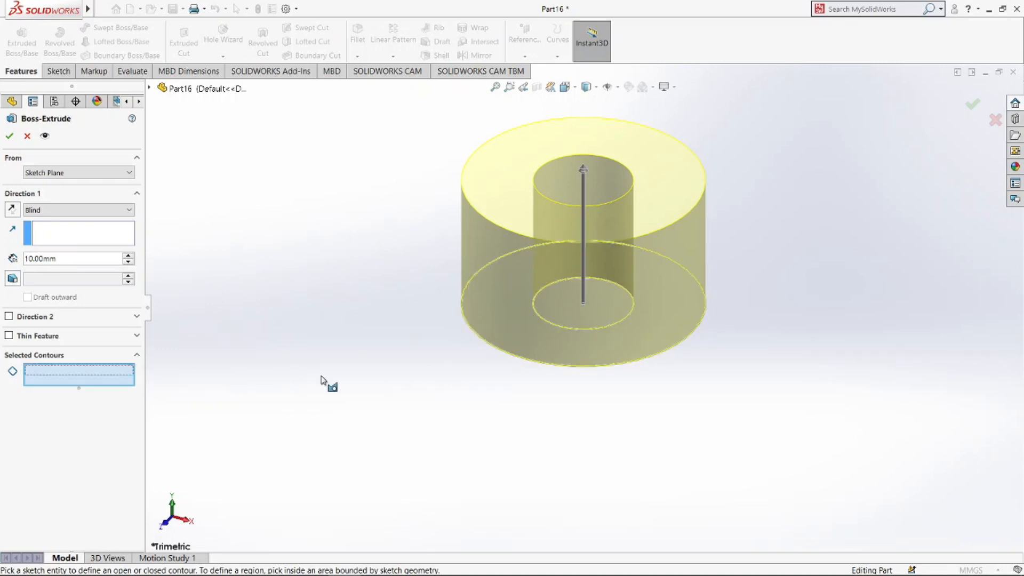
click(562, 321)
click(80, 209)
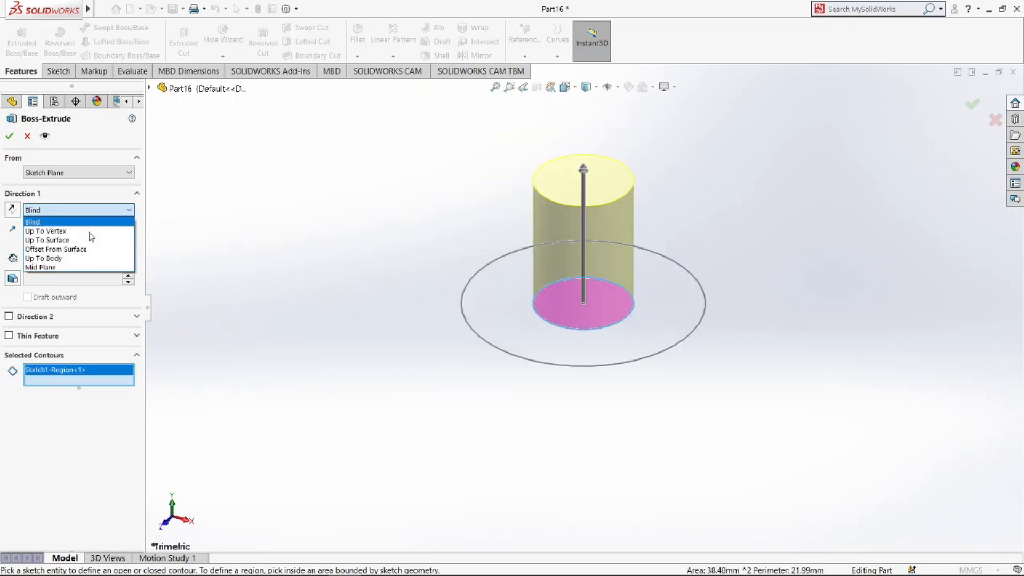
click(88, 267)
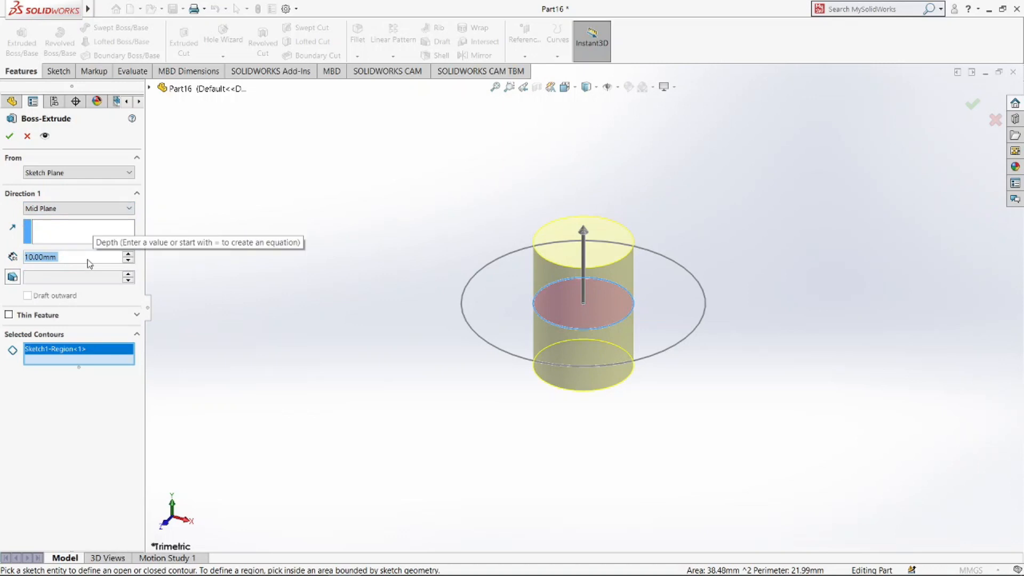
text(60)
key(Return)
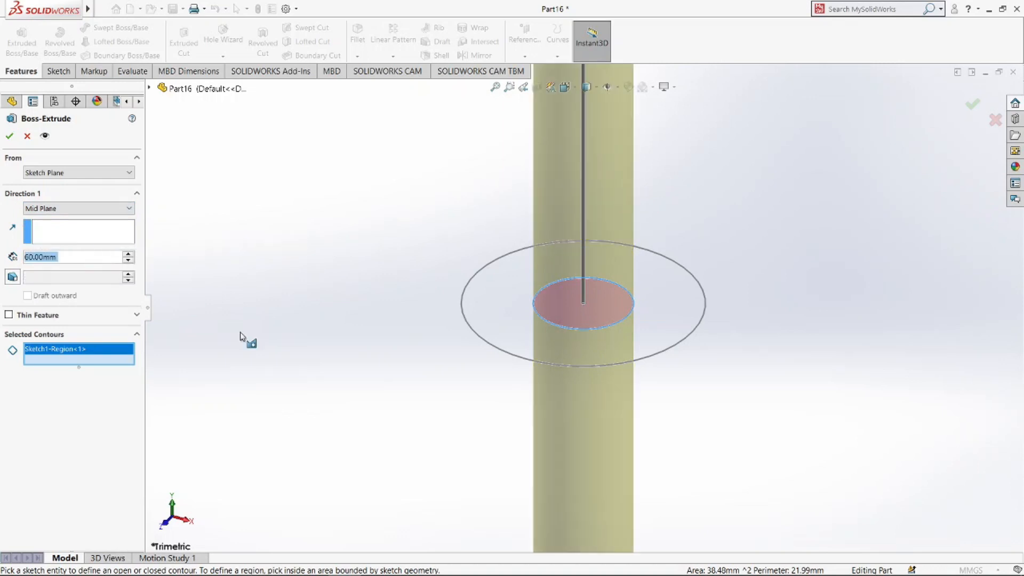
key(Return)
click(380, 332)
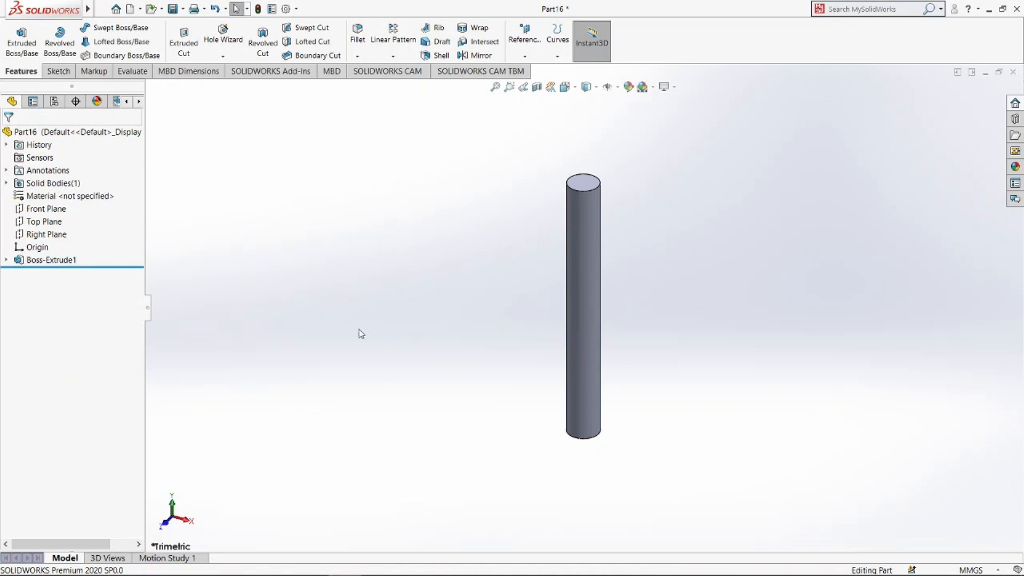
- Show the sketch and extrude its outer circle 5 mm upward, starting from the upper end face of the shaft
click(6, 259)
click(58, 273)
click(67, 251)
scroll(591, 323, down, 4)
click(33, 45)
click(498, 312)
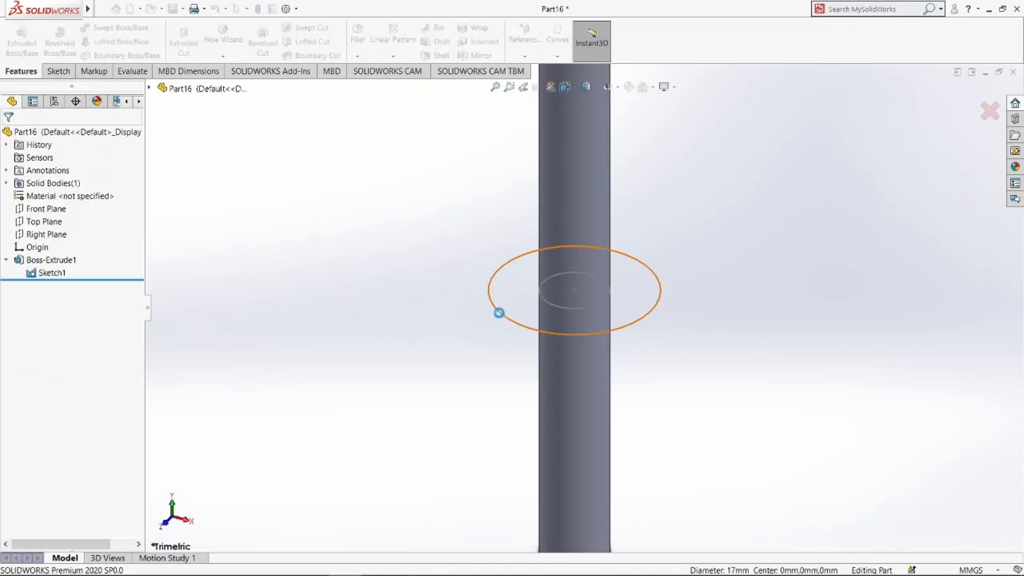
click(91, 173)
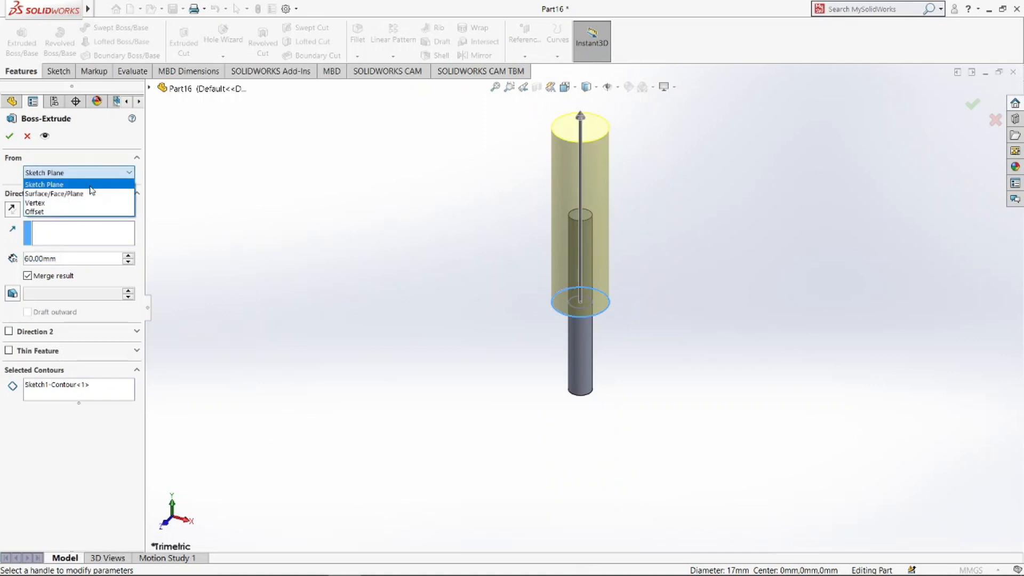
click(92, 192)
click(578, 214)
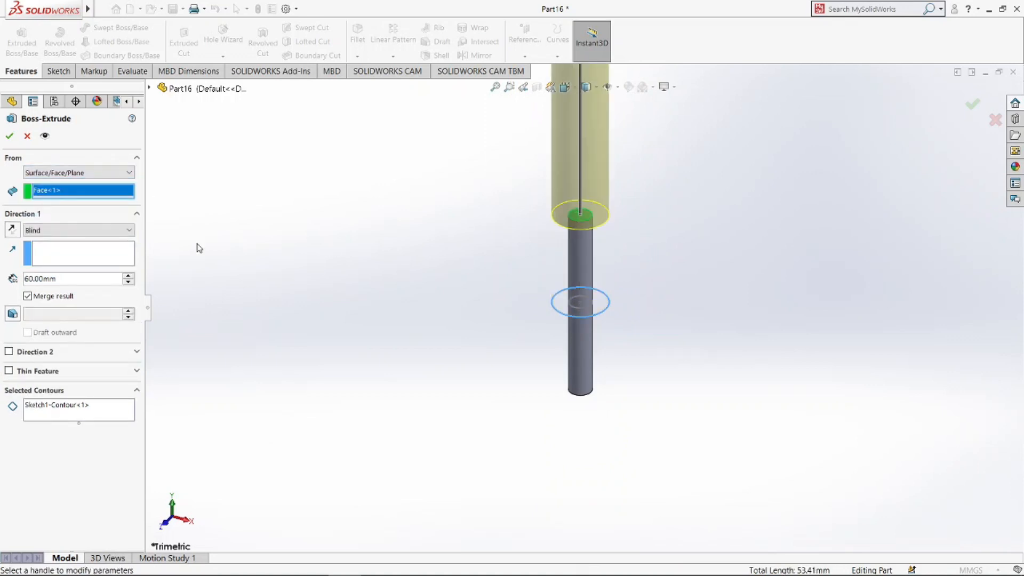
text(5)
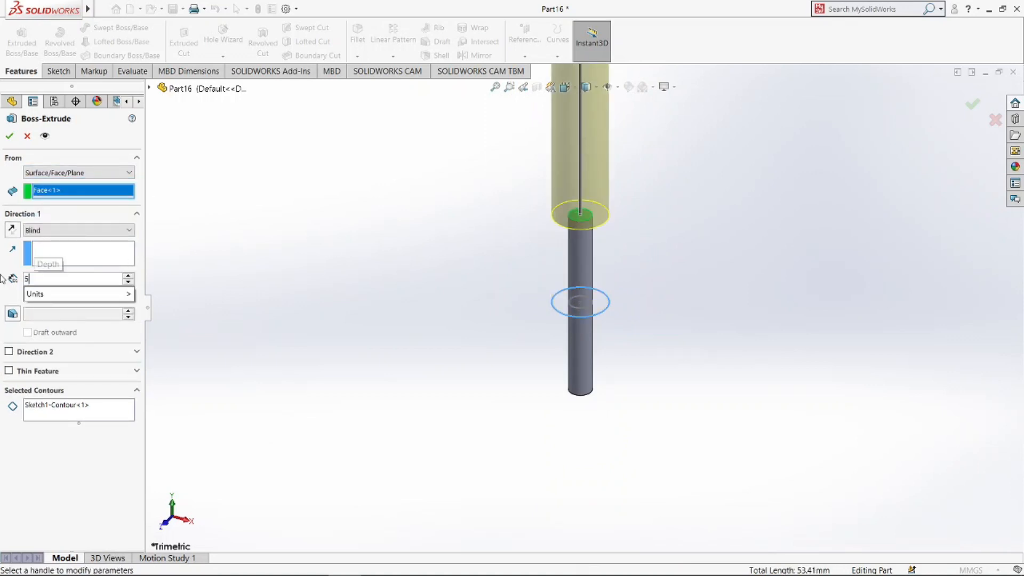
key(Return)
click(9, 137)
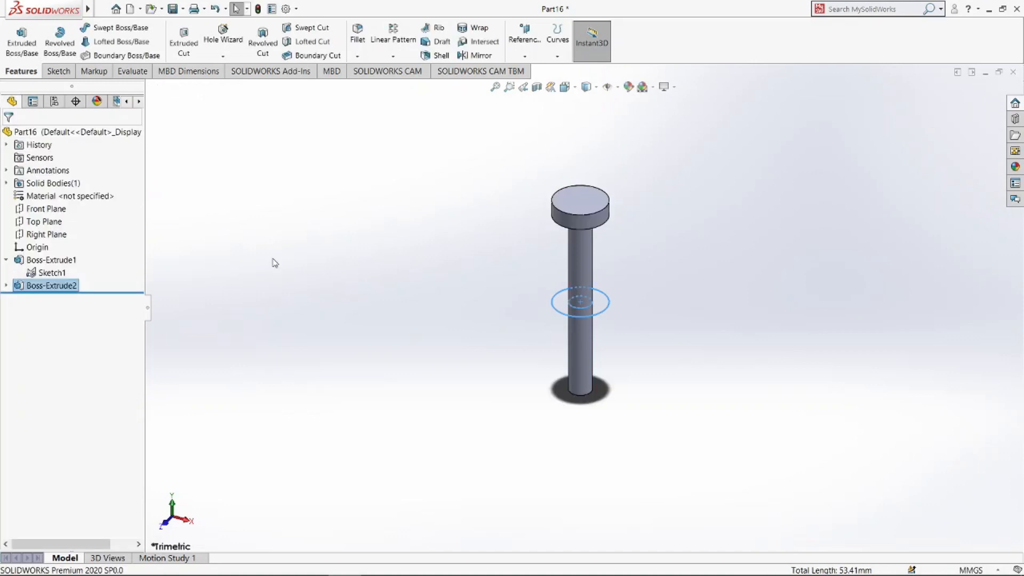
- Extrude the outer circle 5 mm from the shaft's lower end face, with the direction reversed to point away from the shaft
click(19, 50)
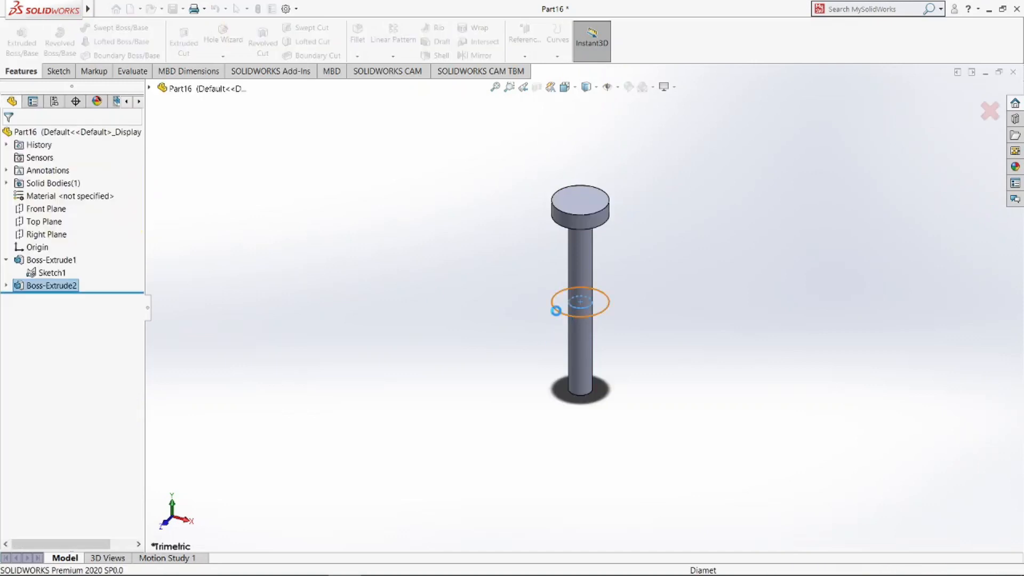
click(553, 303)
click(110, 169)
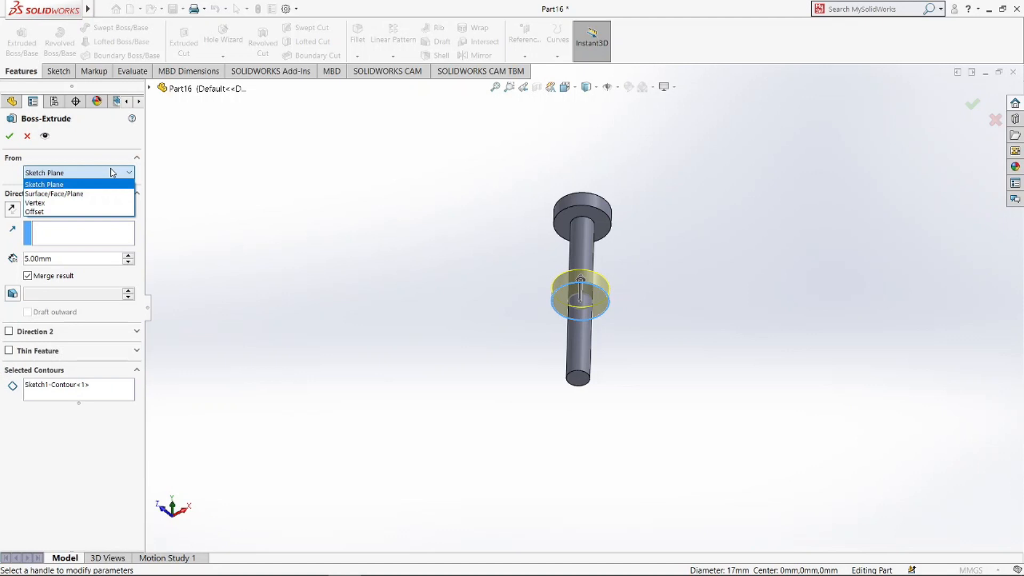
click(107, 190)
scroll(559, 413, down, 3)
click(598, 338)
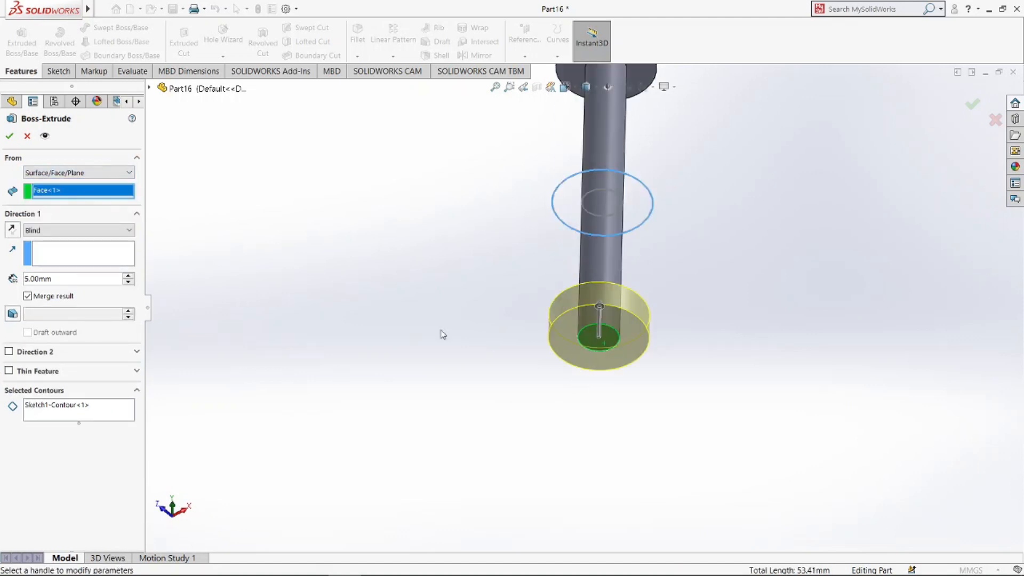
click(12, 230)
middle_drag(341, 255, 341, 332)
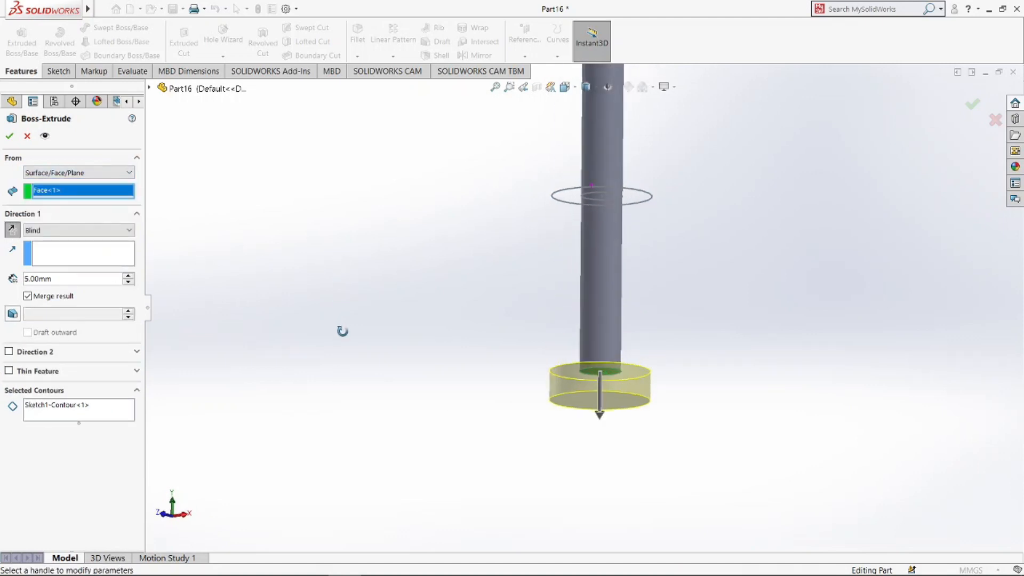
click(10, 136)
- Hide the circle sketch and save the part as valve in the Engine_assembly folder
middle_drag(432, 467, 323, 338)
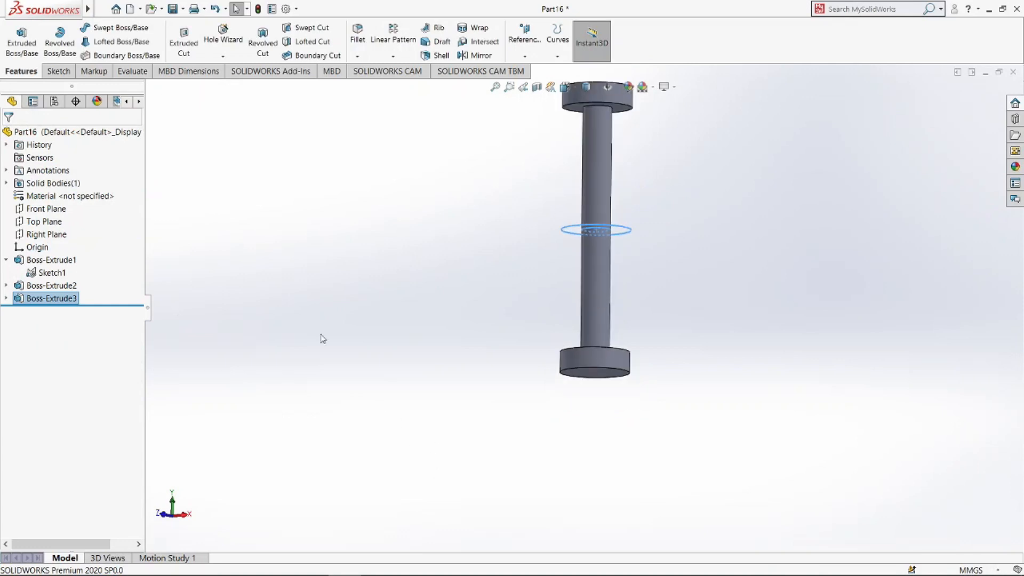
click(48, 272)
click(411, 423)
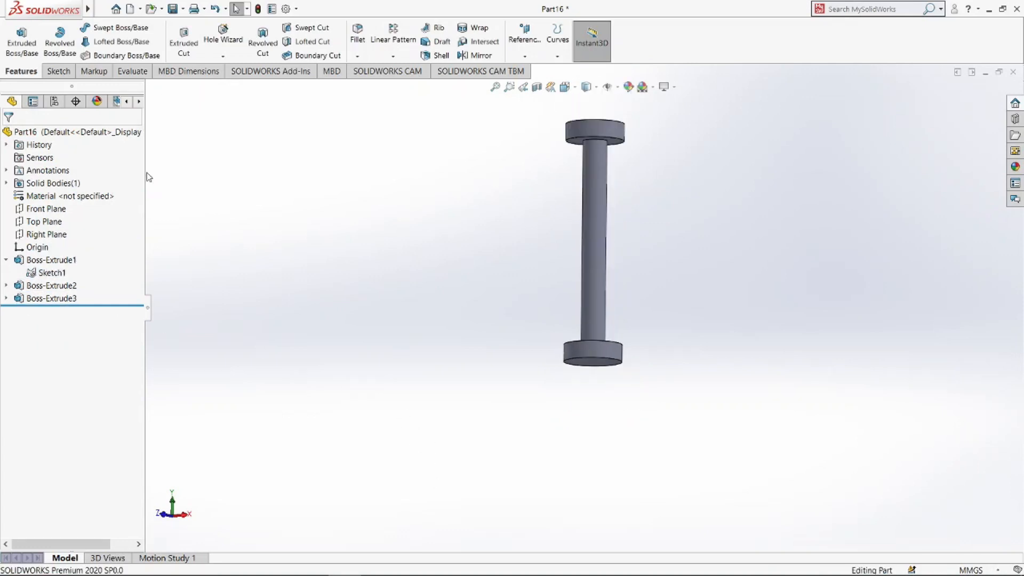
key(ctrl+s)
text(valve)
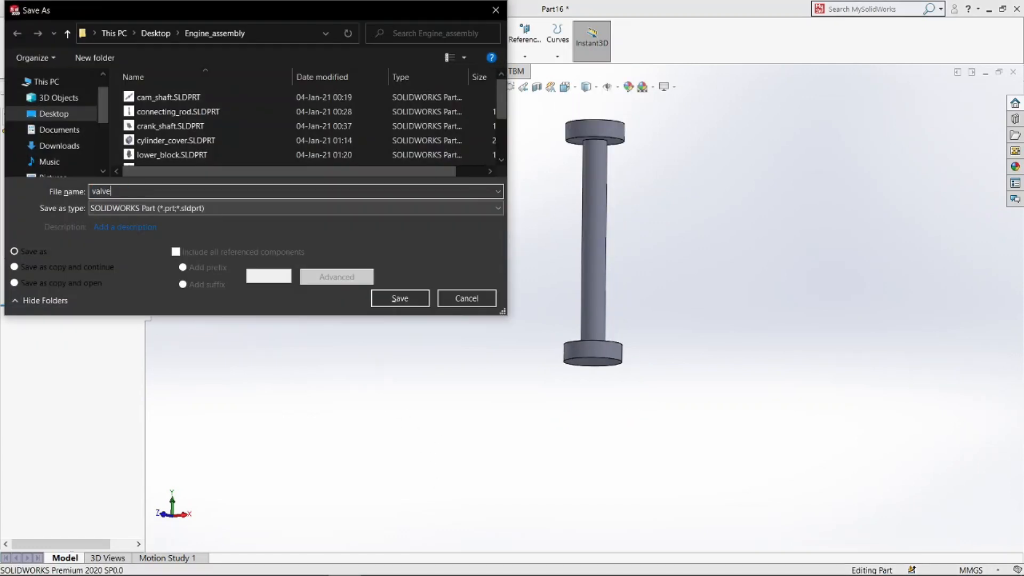
key(Return)
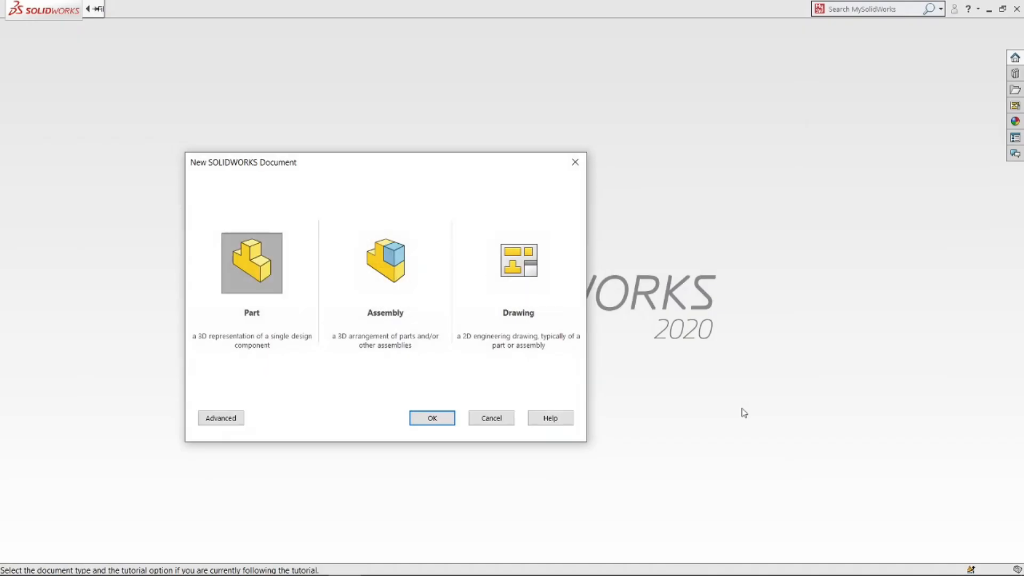
- Create a new part and start a sketch on the Front Plane
key(Return)
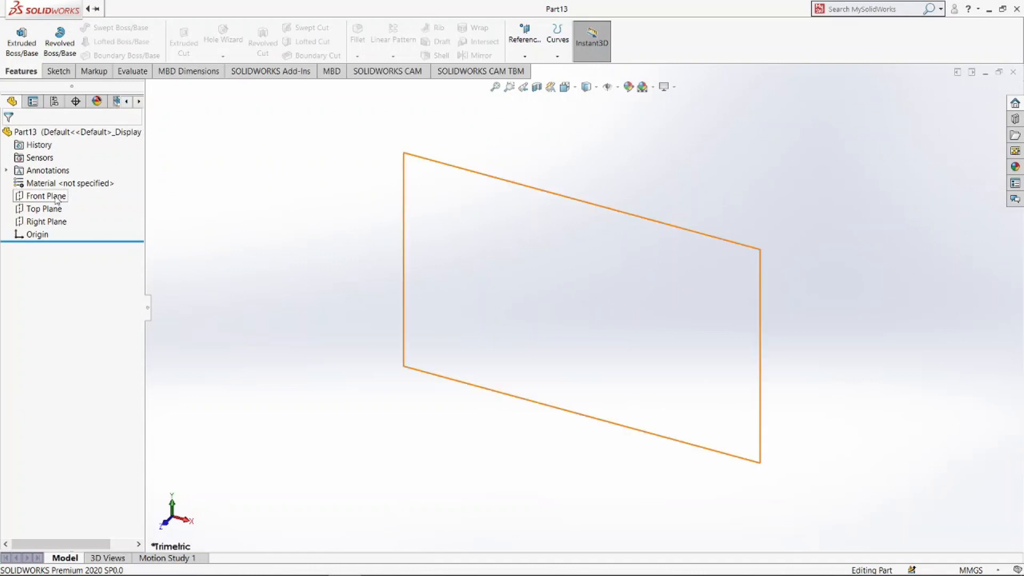
click(43, 195)
click(63, 183)
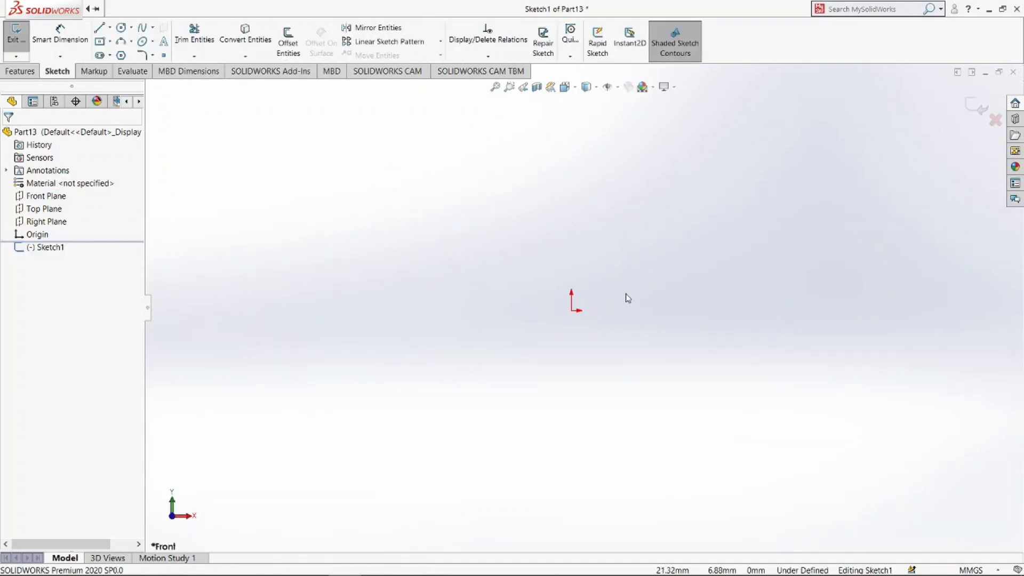
click(122, 28)
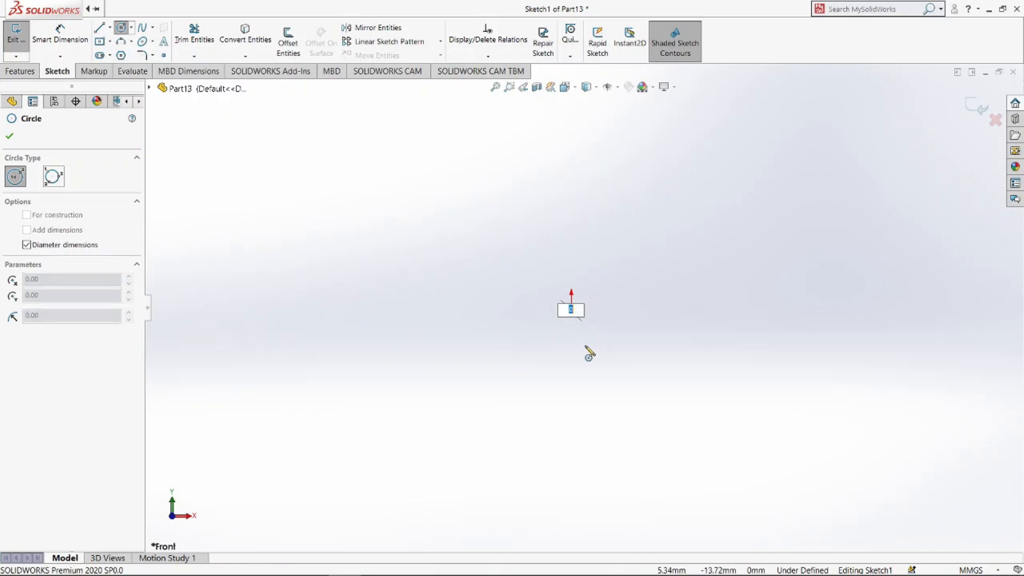
click(664, 345)
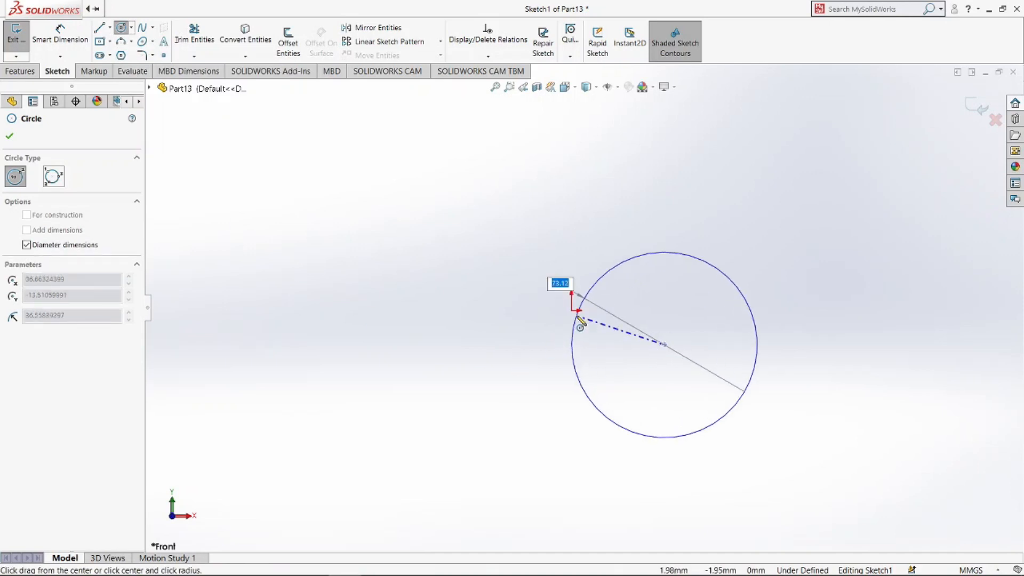
key(Escape)
- Draw two concentric circles centred on the origin with diameters of 34 mm and 60 mm
click(127, 28)
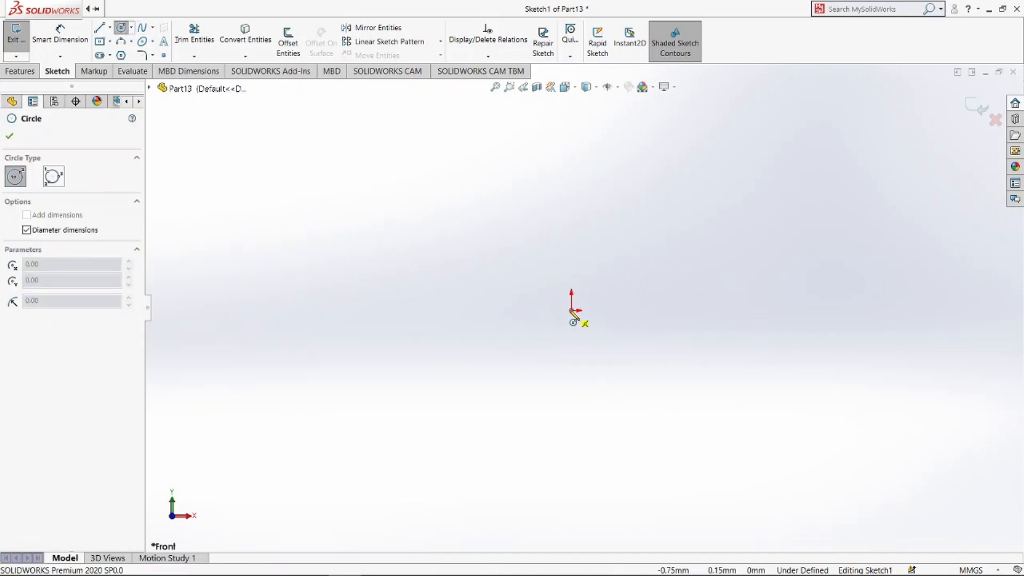
click(572, 311)
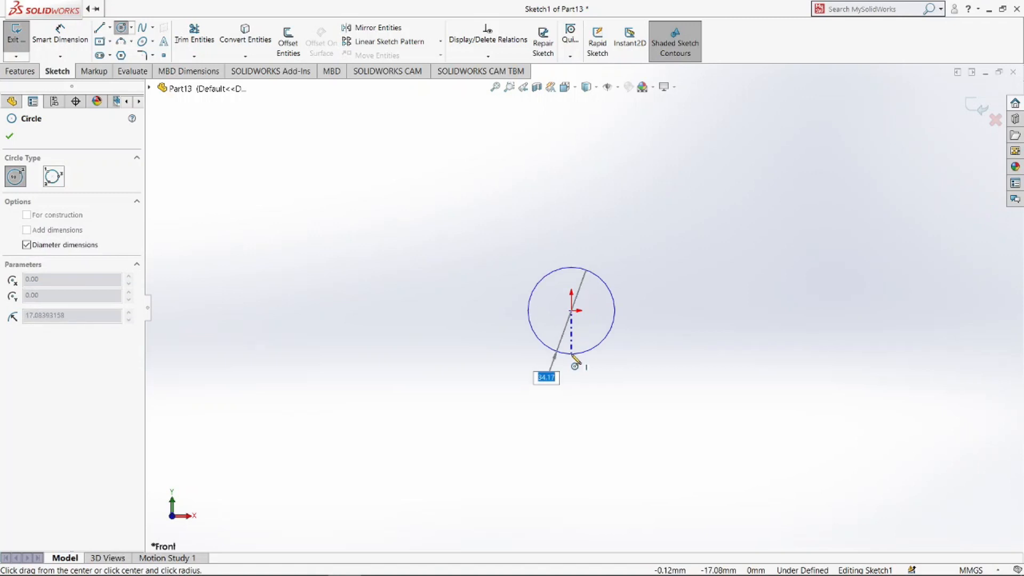
text(34)
key(Return)
click(572, 311)
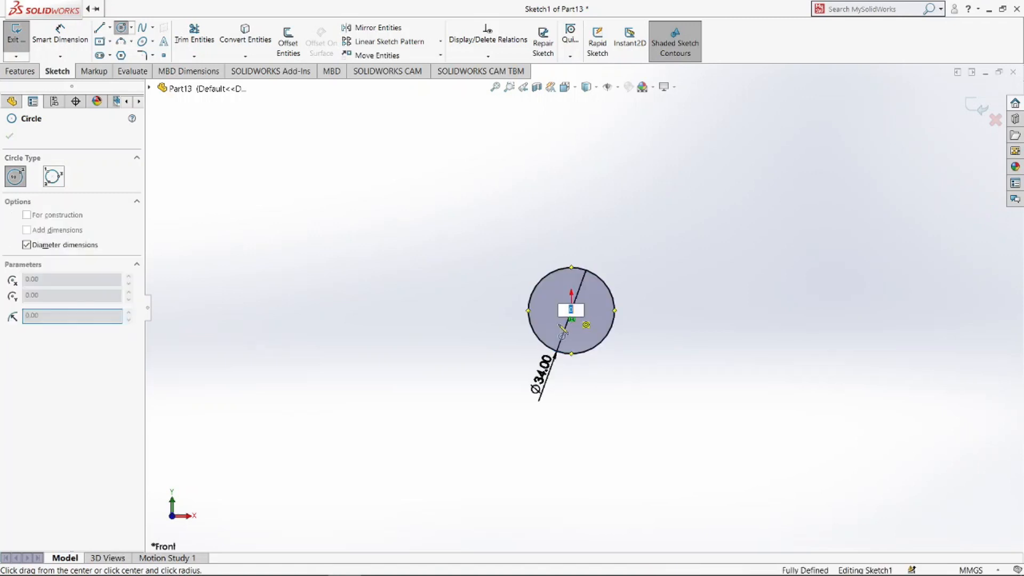
text(60)
key(Return)
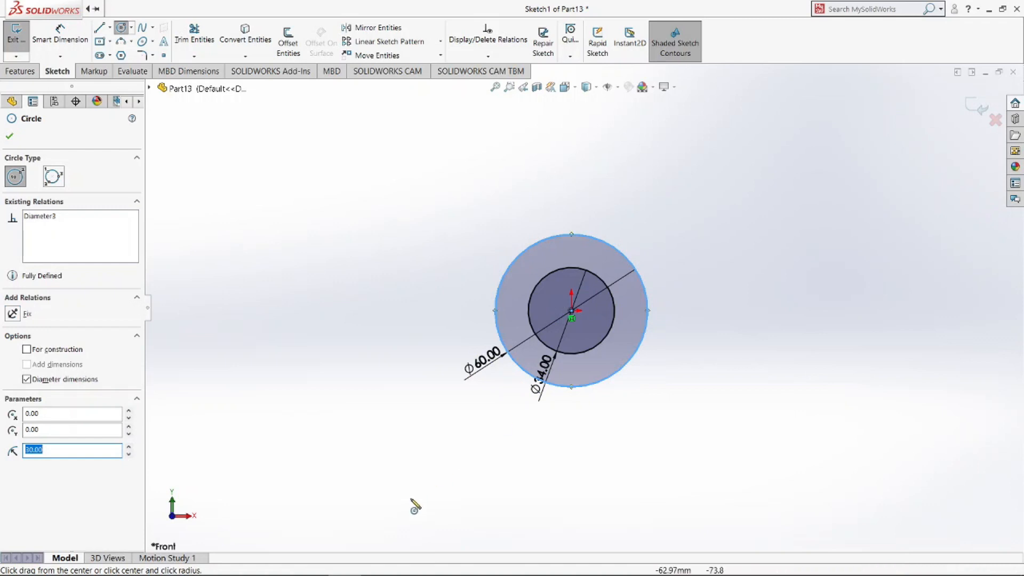
- Sketch a vertical line up from the inner circle's top, a 65 mm horizontal line leftward, and a vertical line down beside the circles
ctrl+middle_drag(651, 252, 607, 315)
click(100, 28)
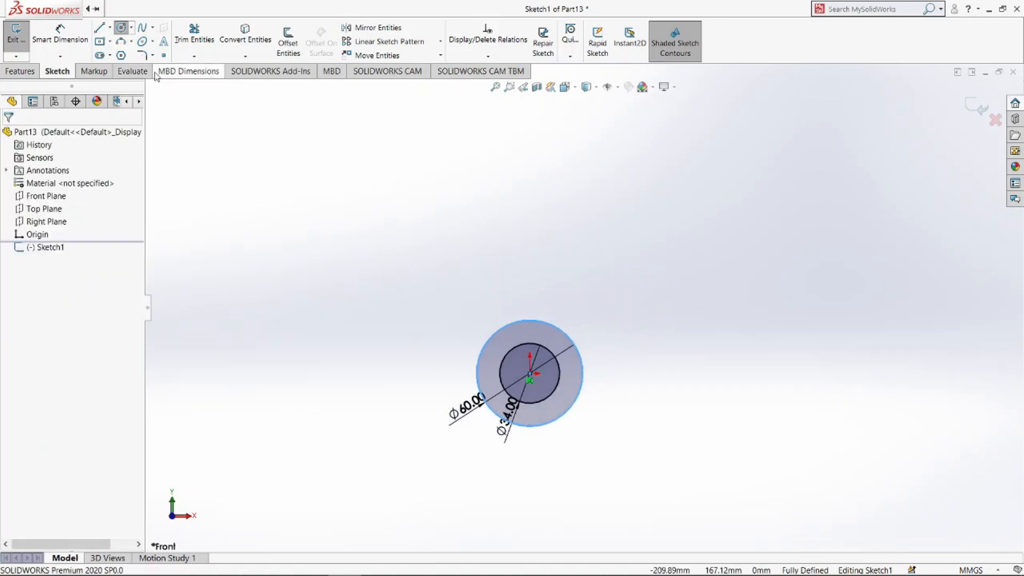
click(530, 343)
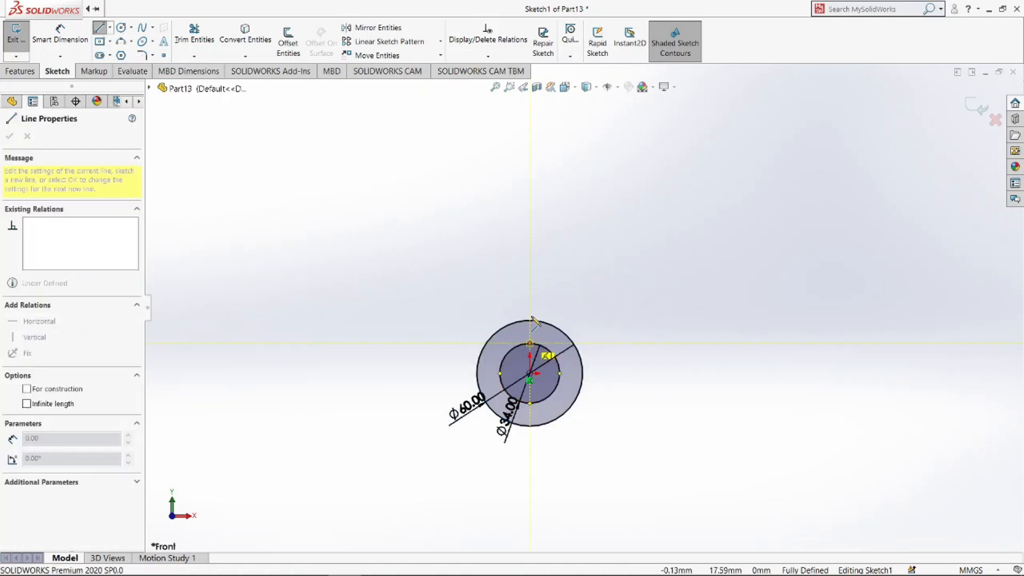
click(529, 180)
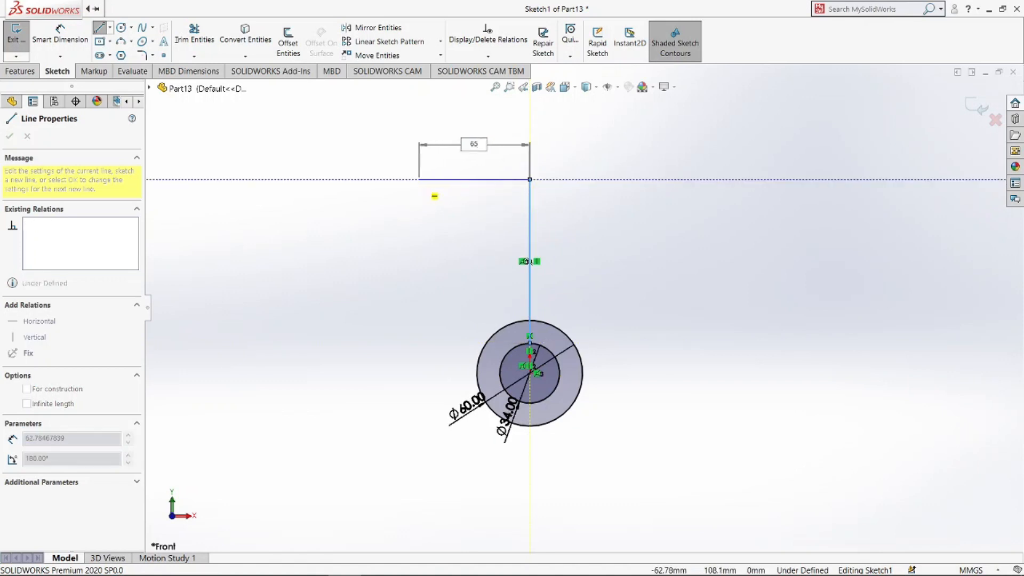
text(65)
key(Return)
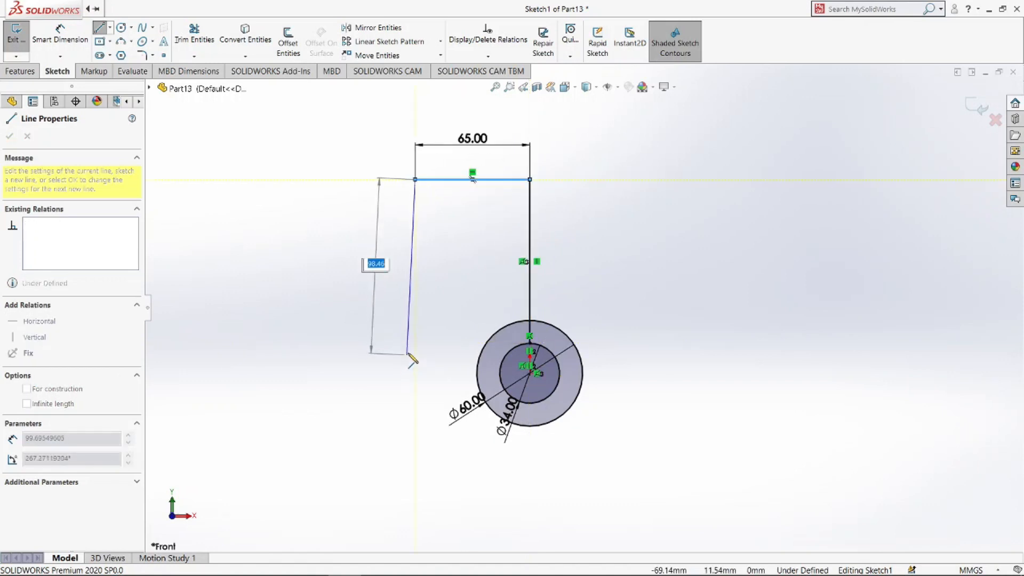
click(415, 347)
key(Escape)
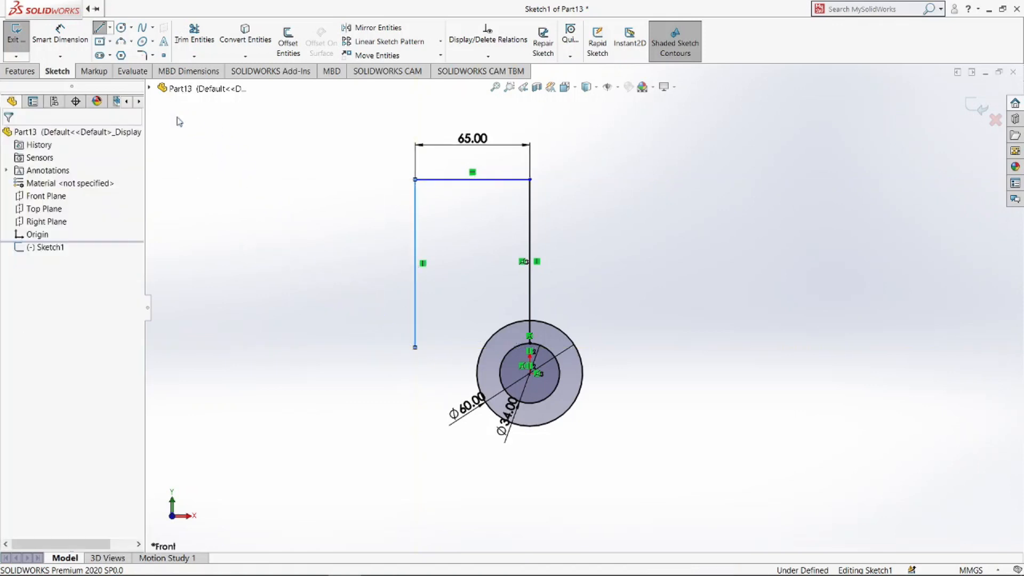
- Draw a centerpoint arc about the origin, radius about 90 mm, from directly below the circles clockwise up to the left vertical line
click(131, 41)
click(138, 56)
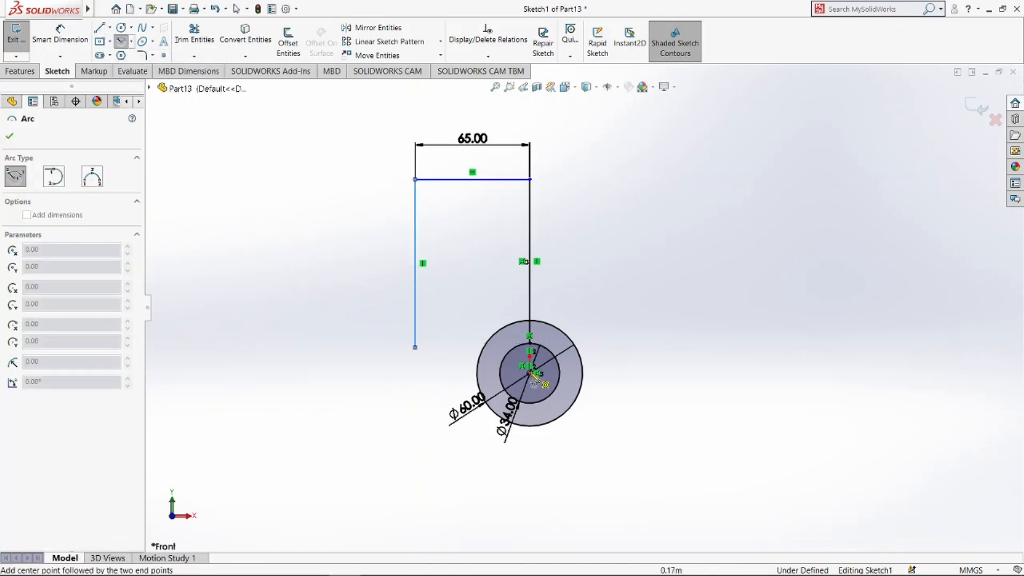
click(530, 374)
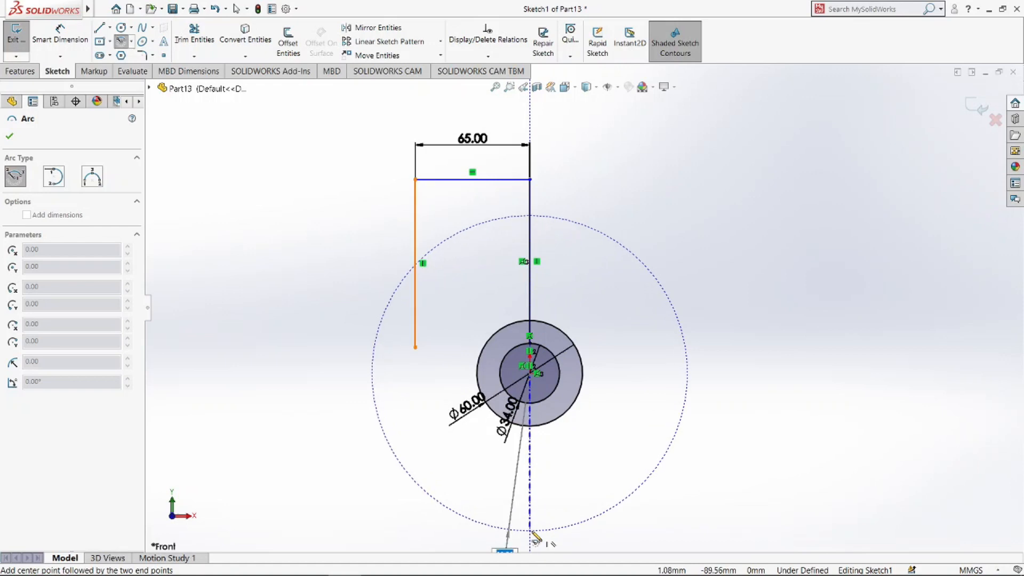
click(531, 531)
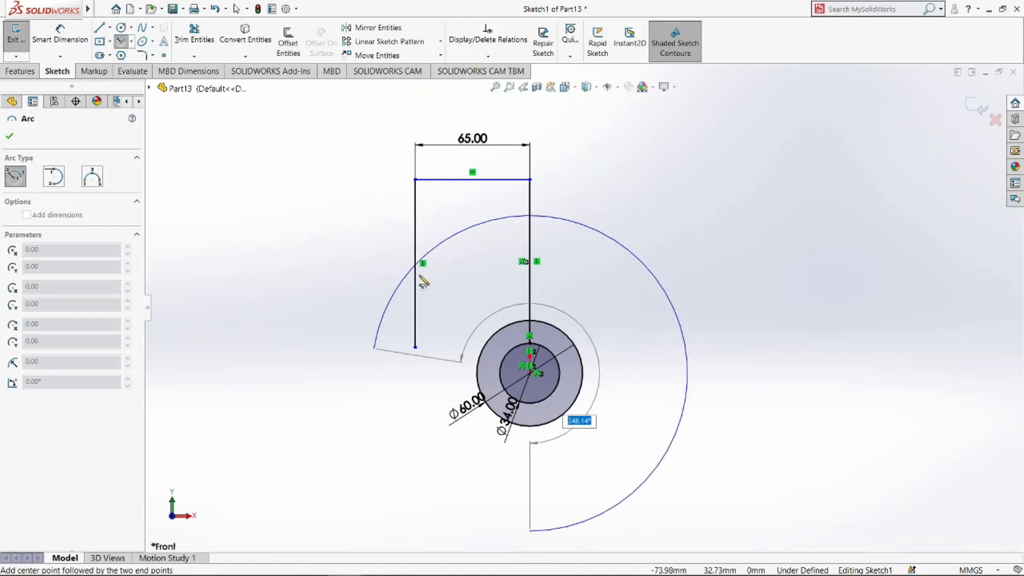
ctrl+middle_drag(545, 469, 535, 414)
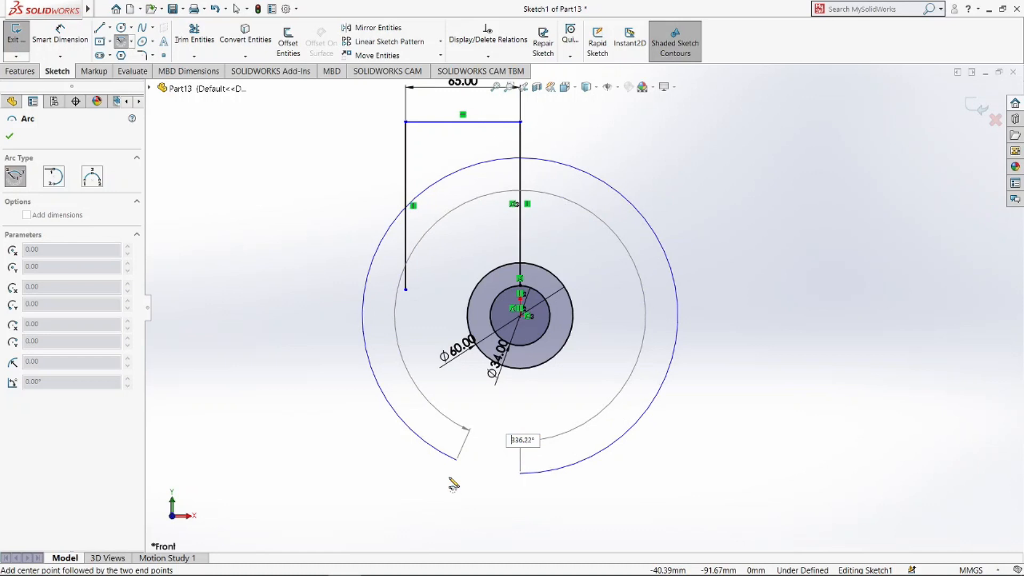
key(Return)
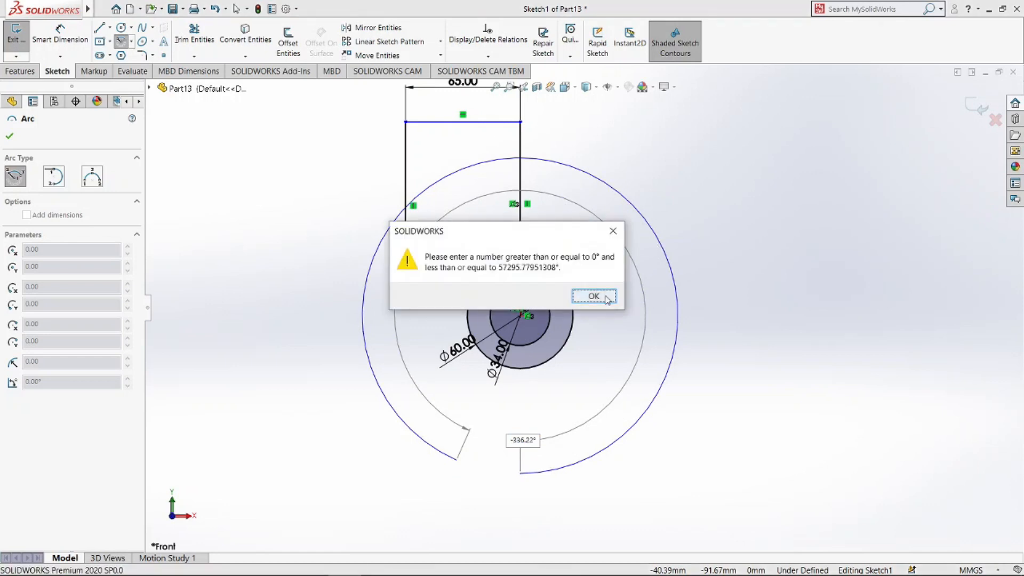
click(607, 298)
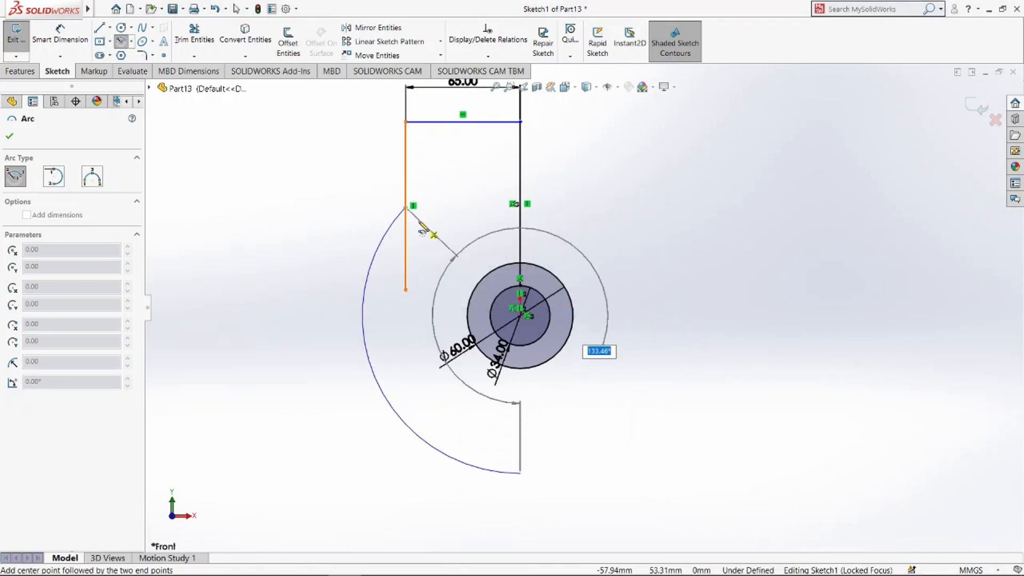
click(424, 227)
key(Escape)
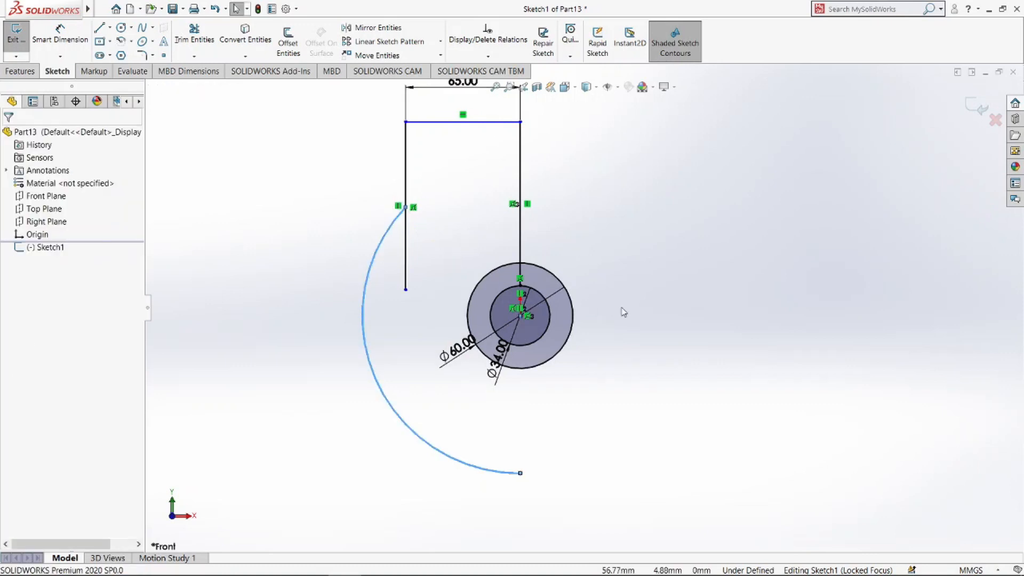
- Connect the inner circle's bottom to the arc's lower end with a vertical line and set the arc's radius to 72.5 mm
click(100, 28)
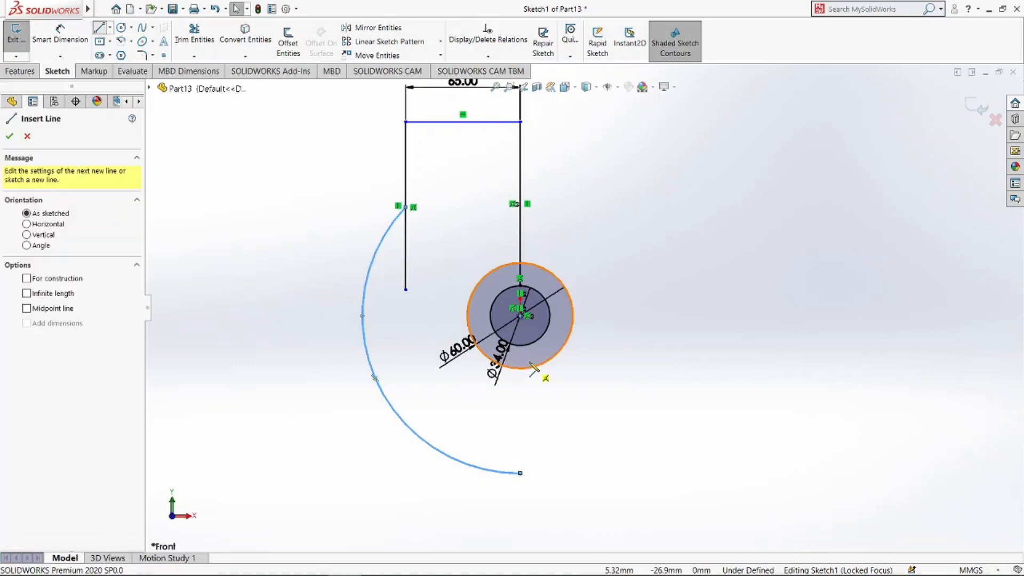
drag(520, 346, 521, 473)
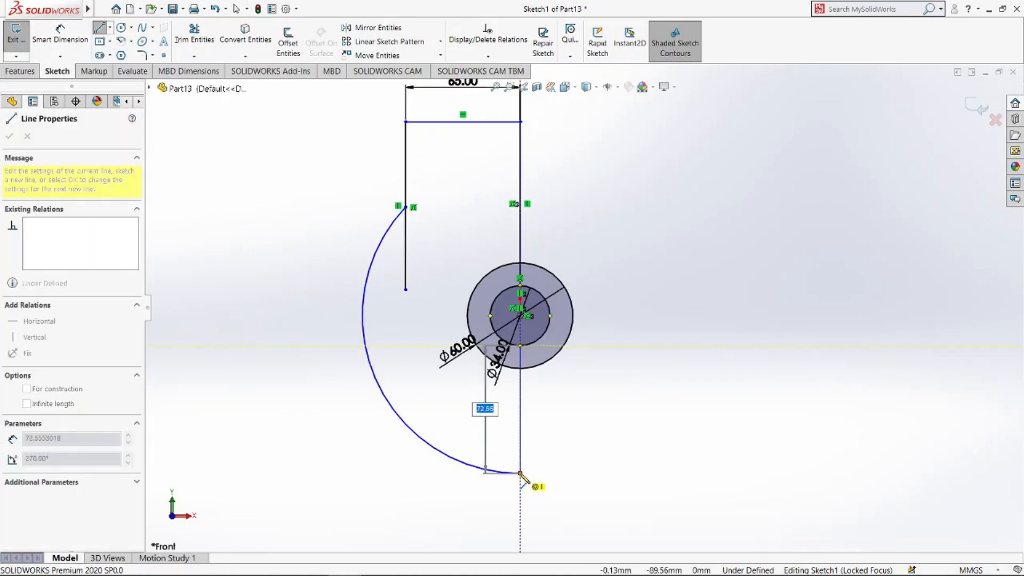
click(60, 34)
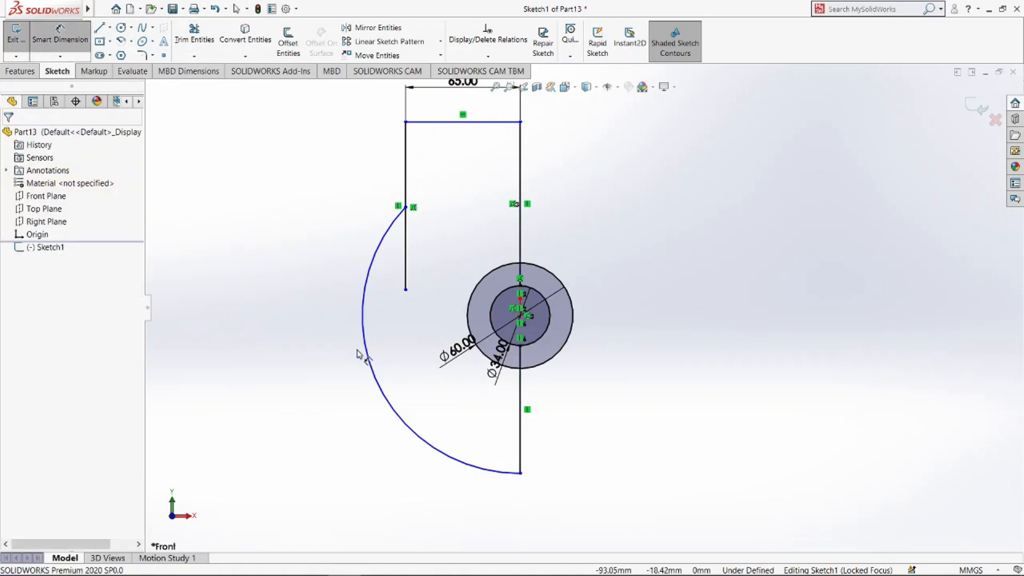
click(378, 385)
click(337, 480)
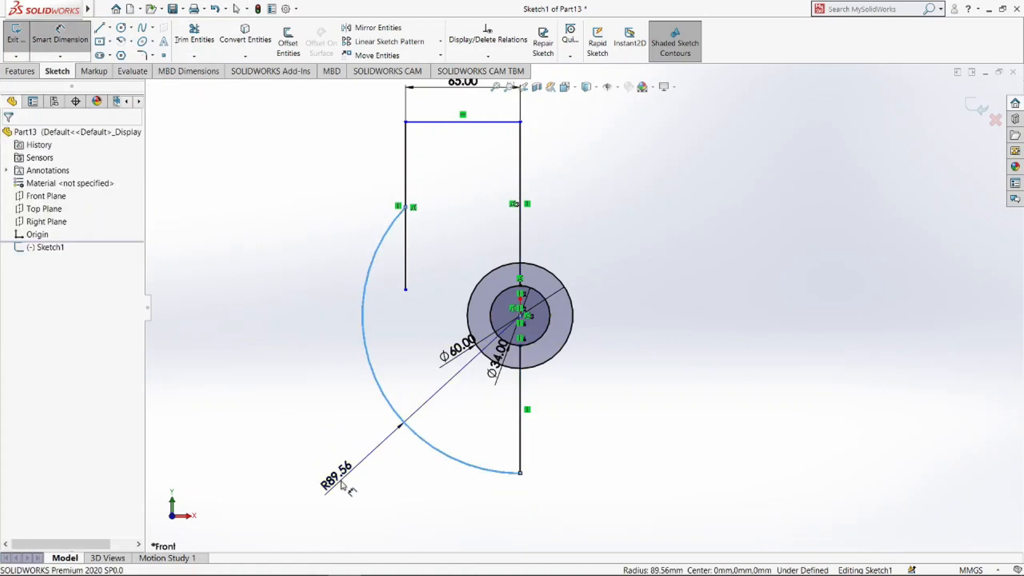
text(72.5)
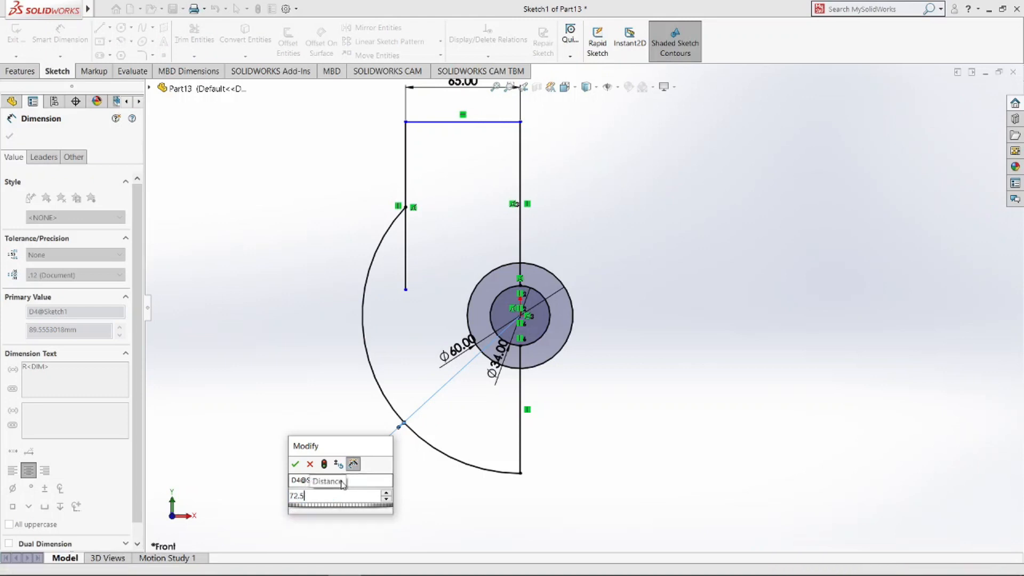
key(Return)
key(Escape)
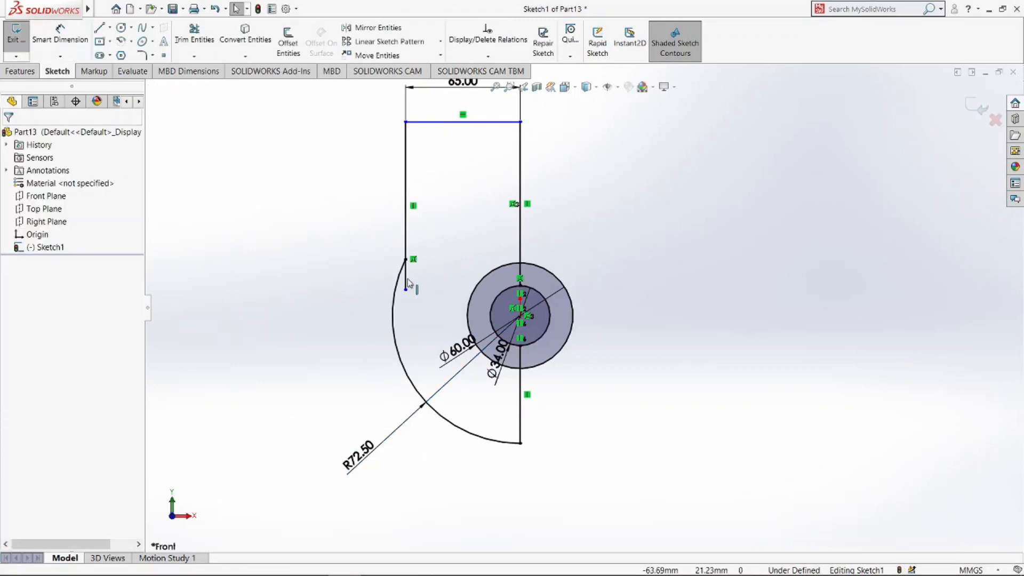
- Power-trim the left line's end beyond the arc and the right halves of both circles
click(194, 40)
scroll(393, 262, down, 5)
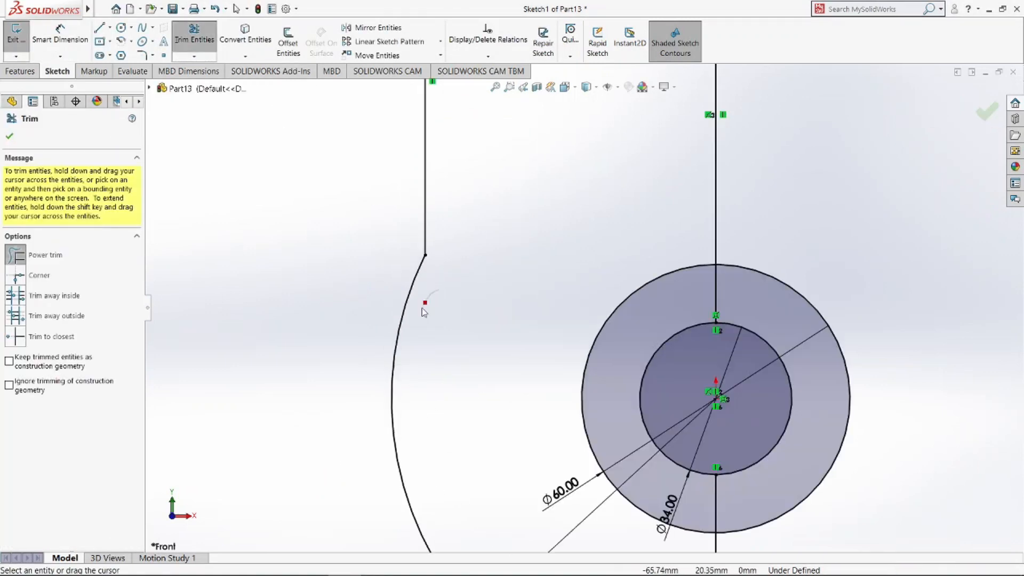
scroll(577, 308, up, 4)
scroll(709, 292, down, 4)
drag(690, 298, 633, 382)
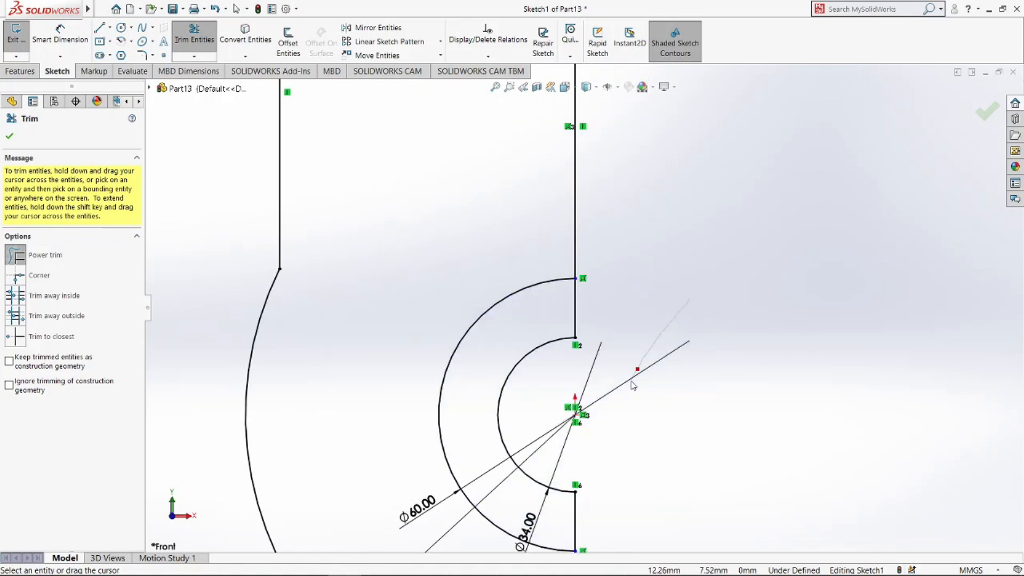
scroll(584, 315, up, 3)
click(8, 138)
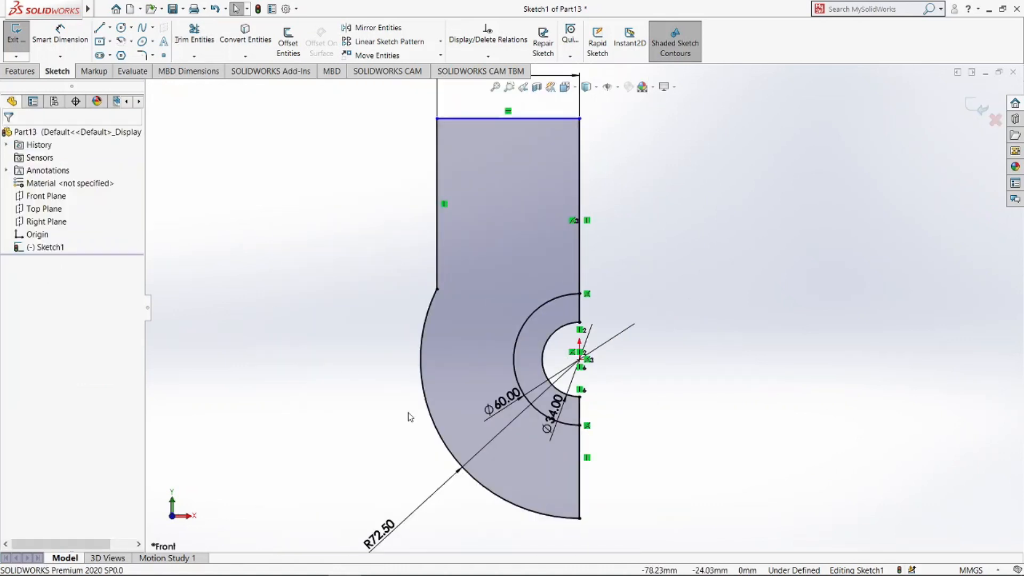
- Offset the left vertical line and the outer arc 10 mm inward, without chain selection or capped ends
click(288, 40)
click(30, 215)
click(461, 176)
click(447, 364)
click(30, 203)
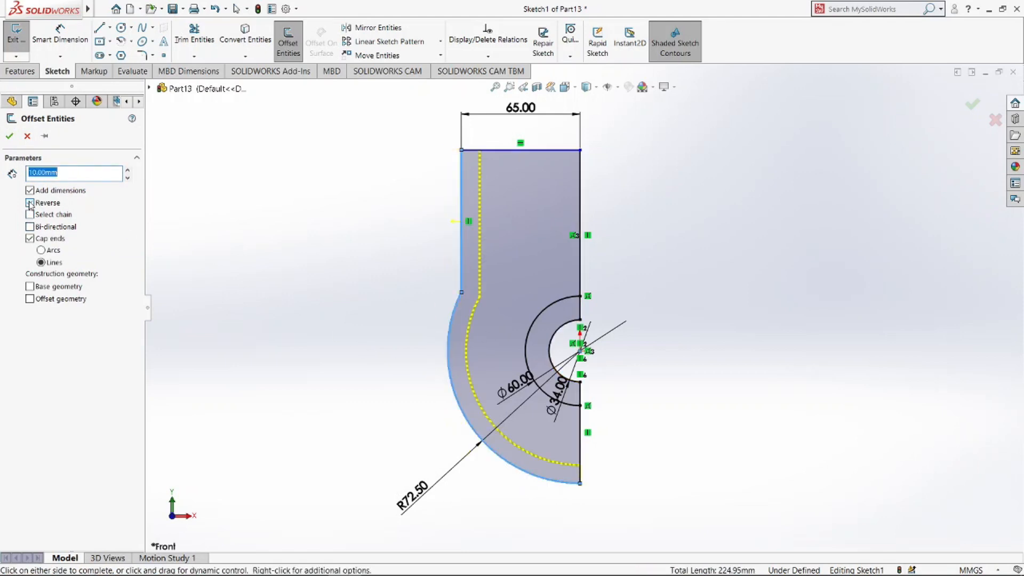
click(30, 239)
click(10, 137)
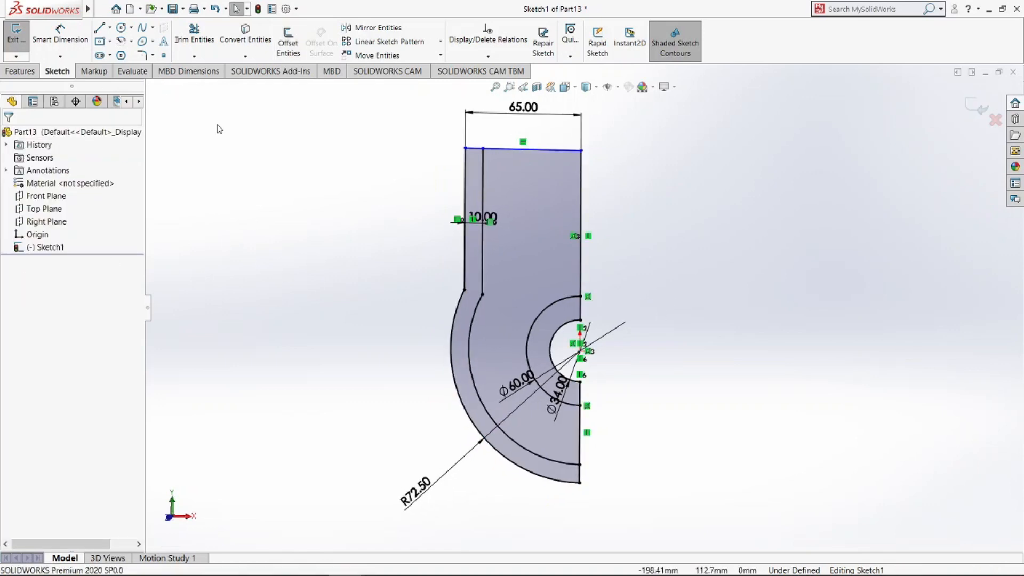
- Dimension the height from the origin to the profile's upper right corner as 102 mm
click(59, 34)
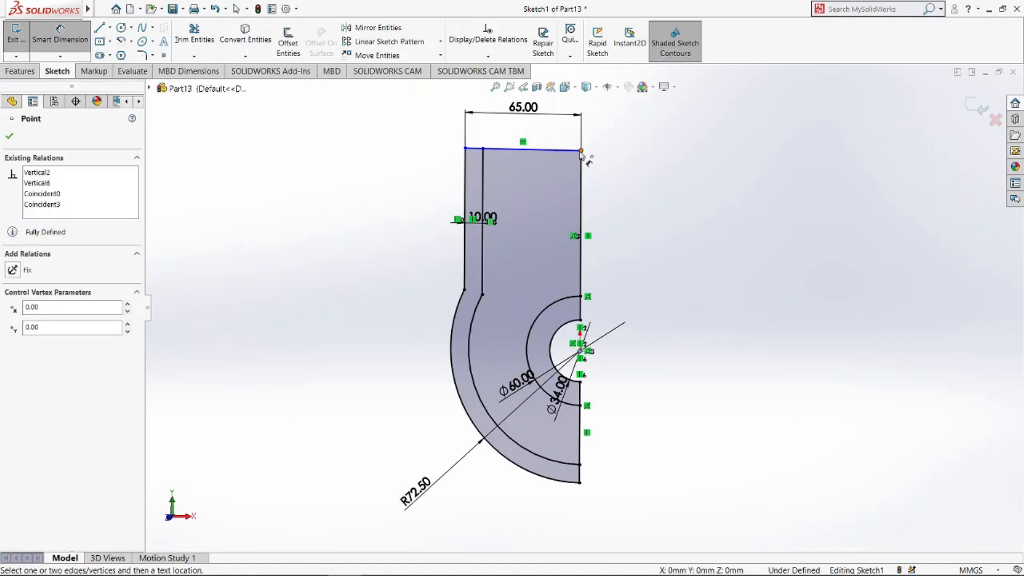
click(580, 351)
click(655, 254)
text(10)
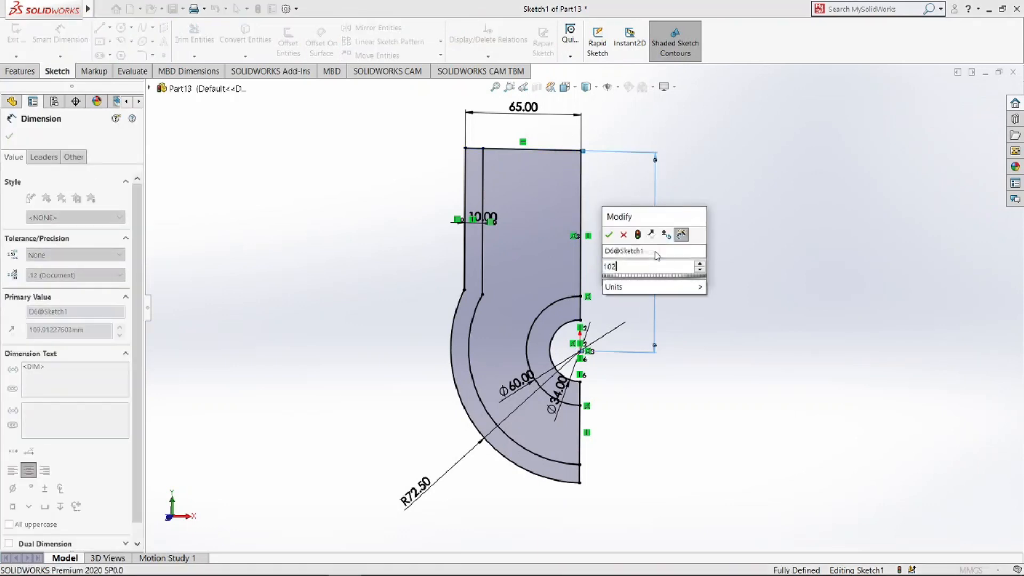
text(2)
key(Return)
key(Escape)
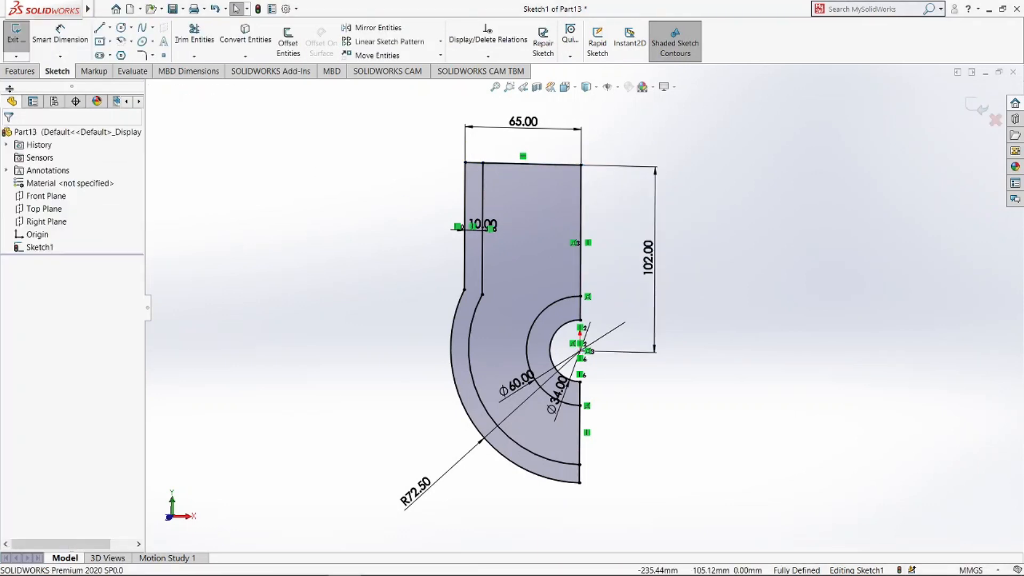
- Extrude all three sketch regions, the half ring, the middle area and the outer band, to a blind depth of 10 mm
click(16, 72)
click(21, 43)
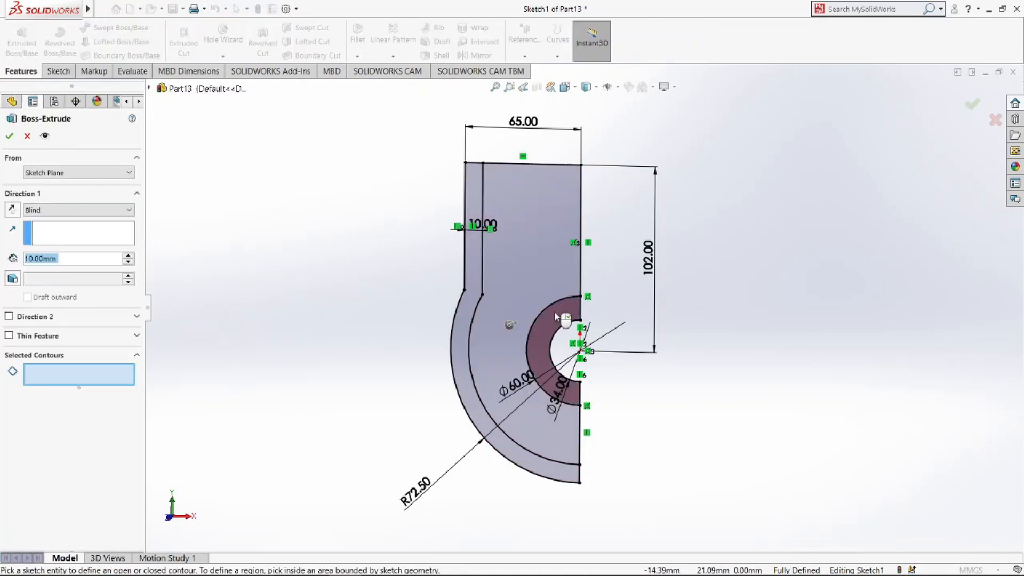
click(536, 320)
click(544, 278)
click(471, 266)
middle_drag(471, 266, 668, 350)
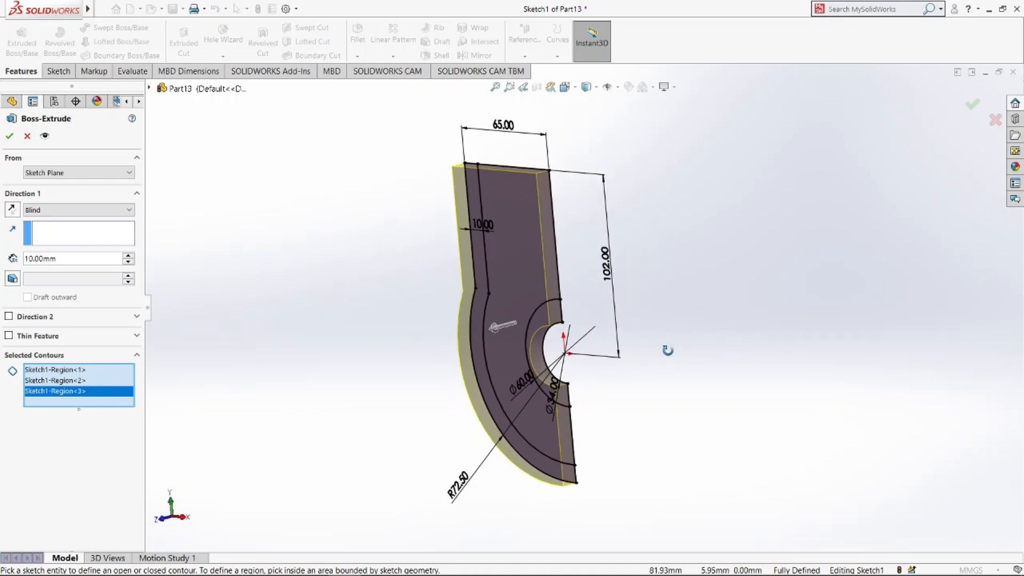
click(516, 265)
click(538, 326)
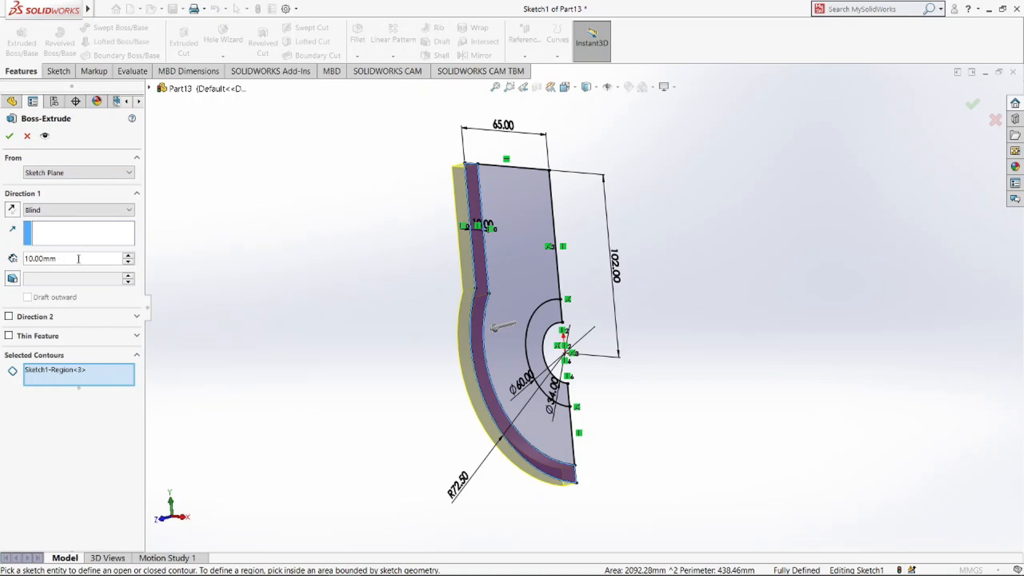
click(530, 289)
click(535, 327)
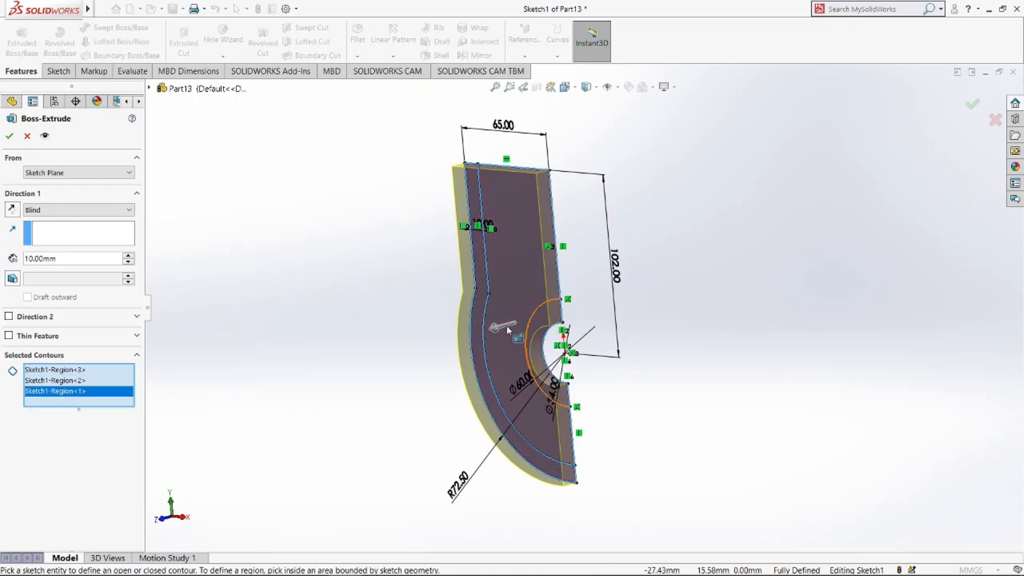
right_click(427, 350)
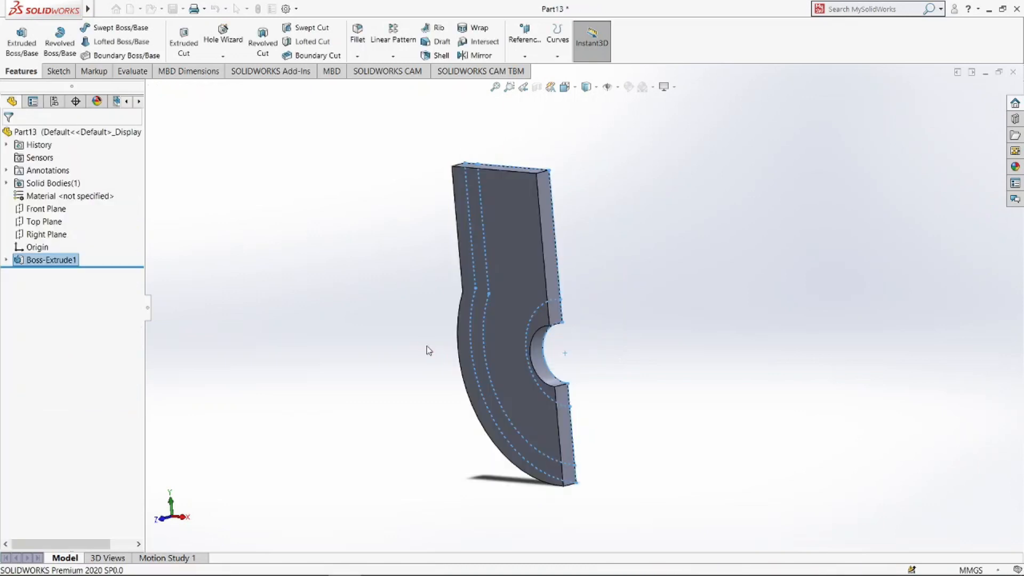
- Show the sketch of the first extrusion in the graphics area so its regions can be reused
click(6, 259)
click(48, 273)
click(329, 311)
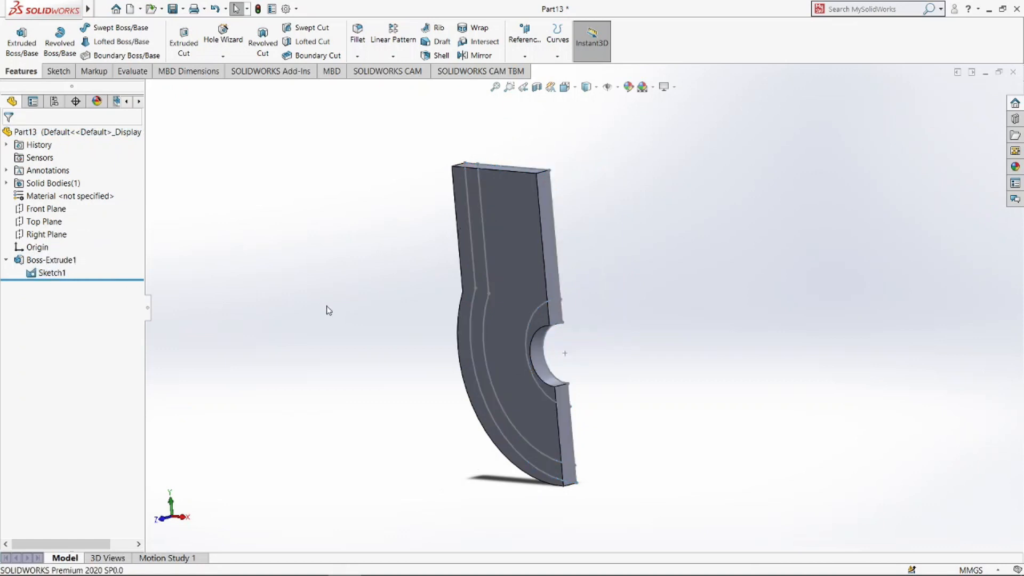
middle_drag(778, 311, 683, 351)
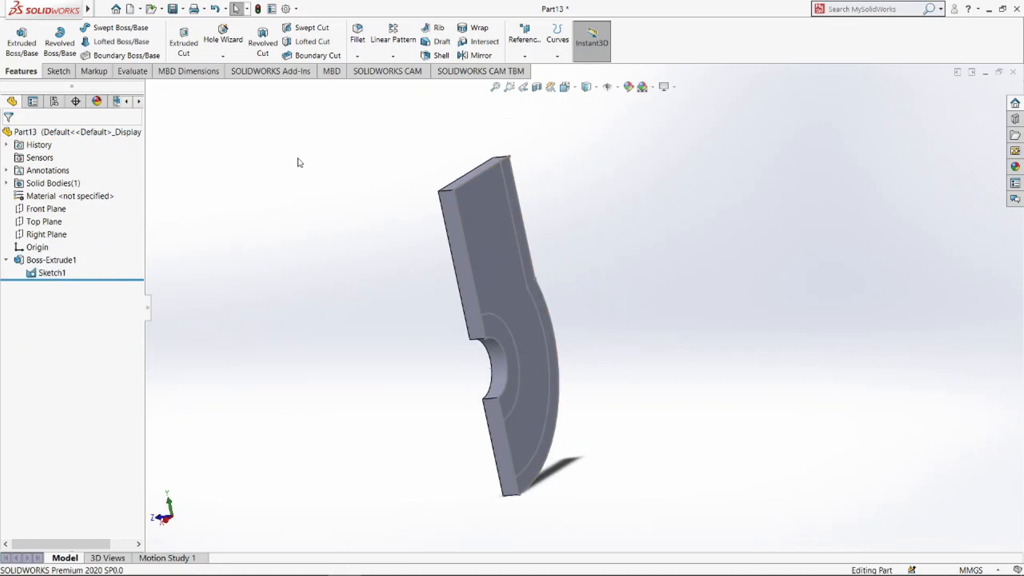
- Extrude the sketch's outer band region away from the plate in the reversed direction to a blind depth of 35.5 mm, merging the result
click(21, 40)
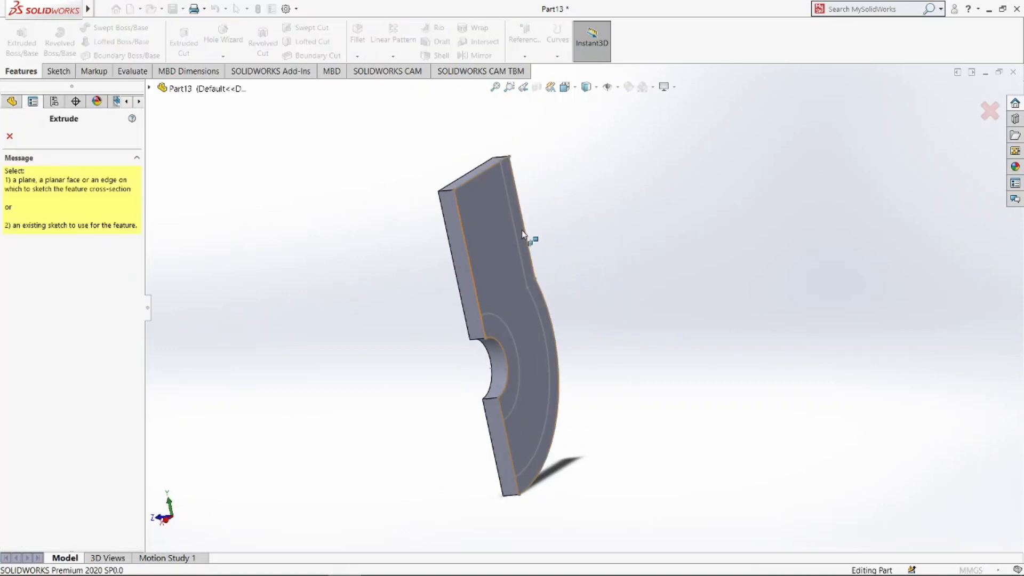
click(491, 367)
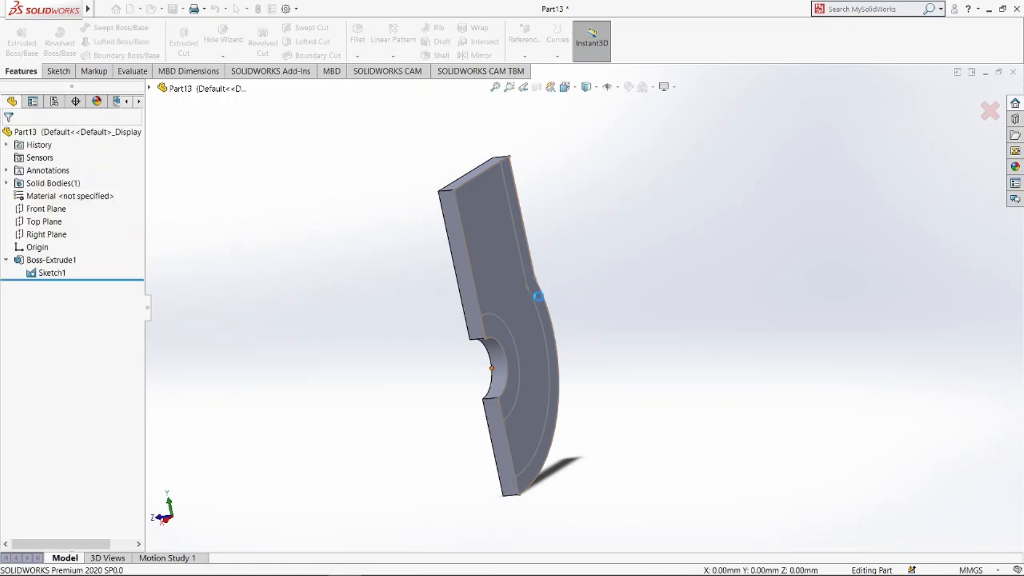
click(534, 279)
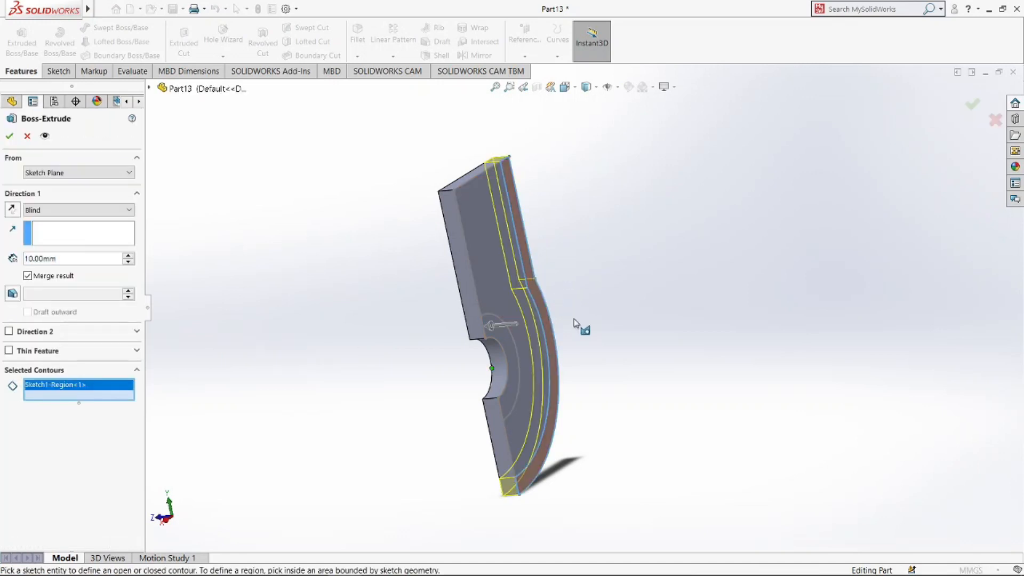
middle_drag(581, 322, 275, 249)
click(12, 210)
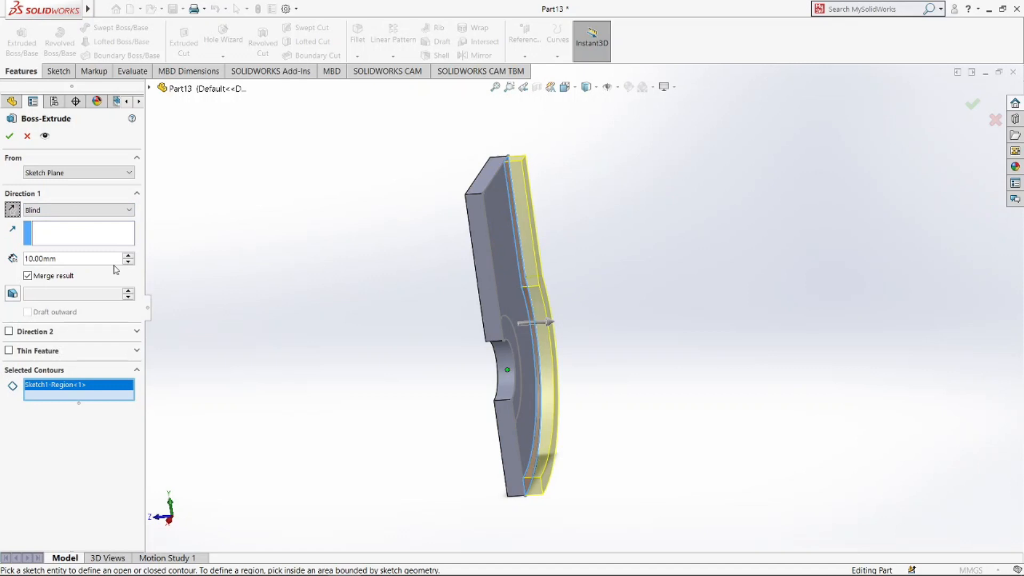
text(35)
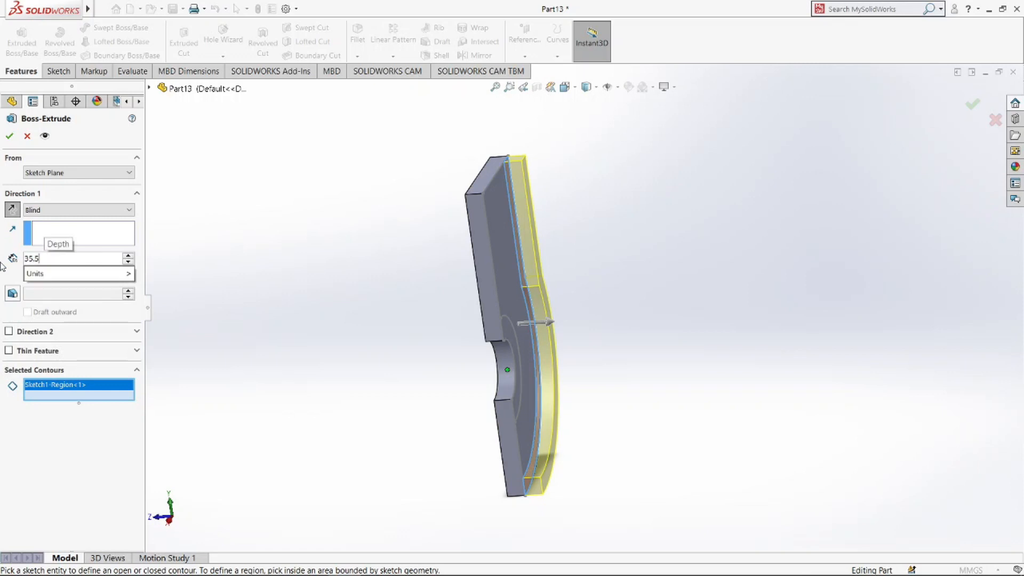
text(.5)
key(Return)
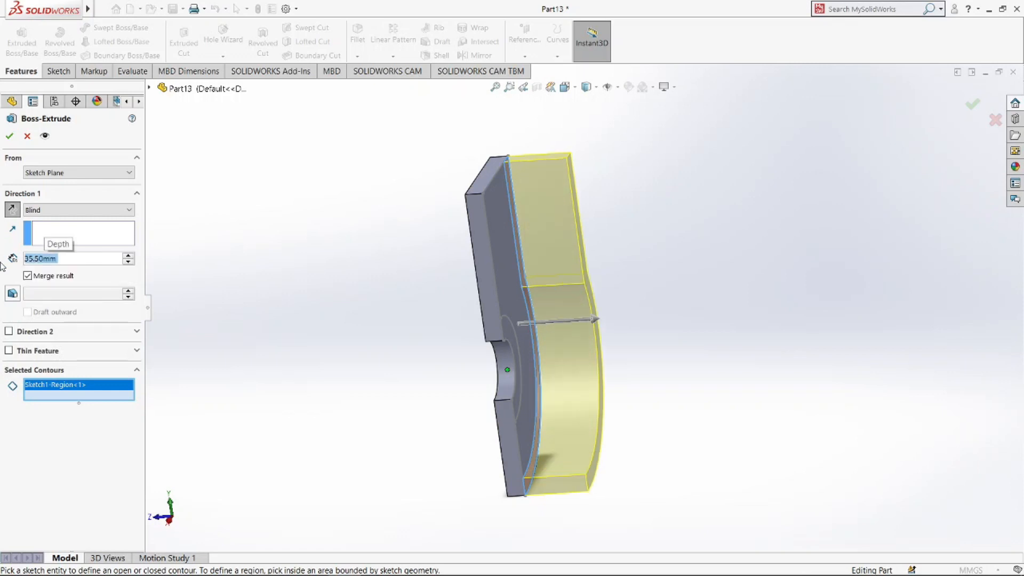
click(9, 138)
middle_drag(293, 295, 236, 257)
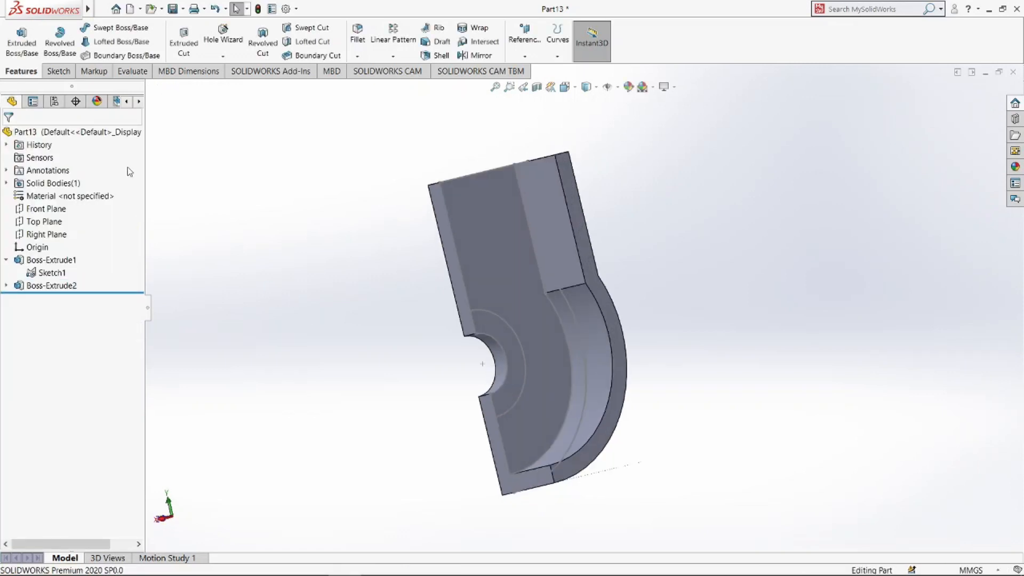
- Try a thin extrusion of the half circle around the bore, 10 mm thick and 5 mm deep from the plate's outer face, and hide the sketch
click(22, 38)
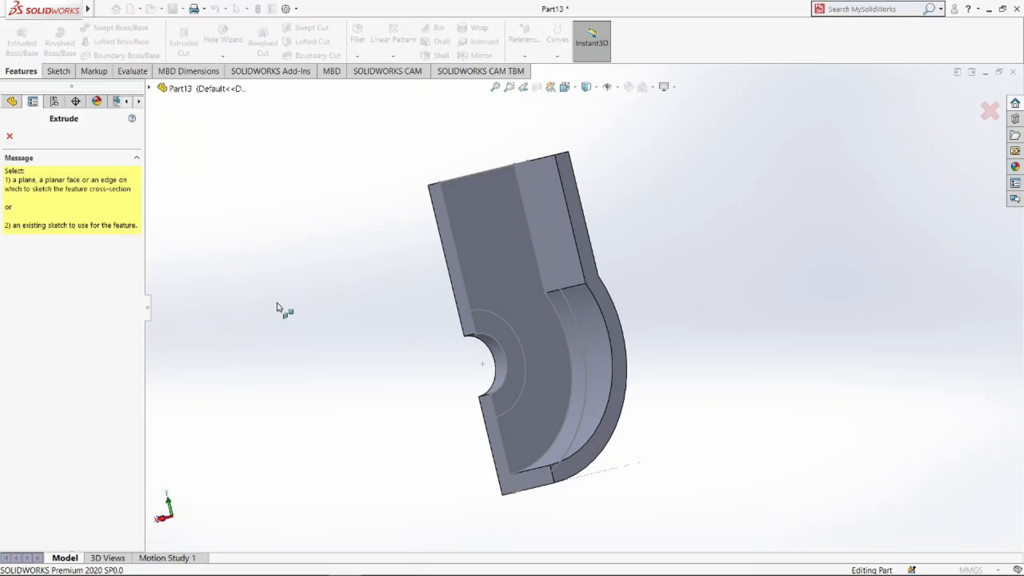
click(525, 351)
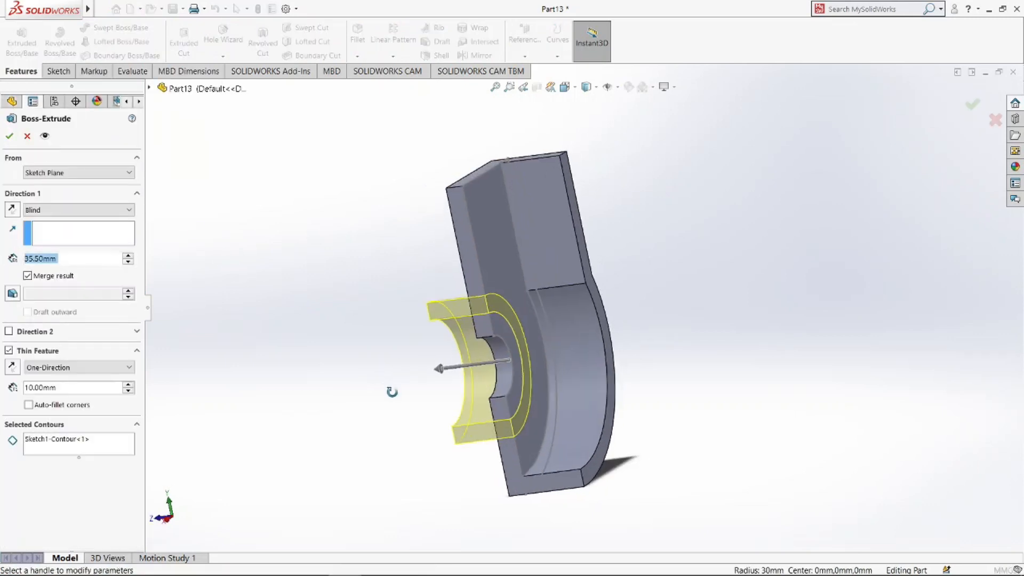
click(69, 210)
click(54, 219)
click(69, 173)
click(69, 194)
click(509, 229)
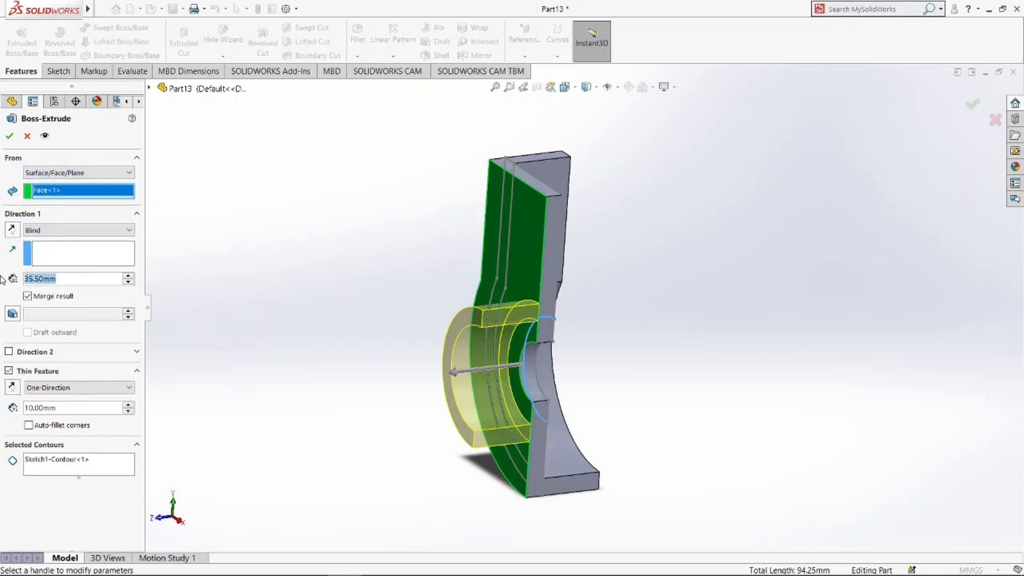
text(5)
key(Return)
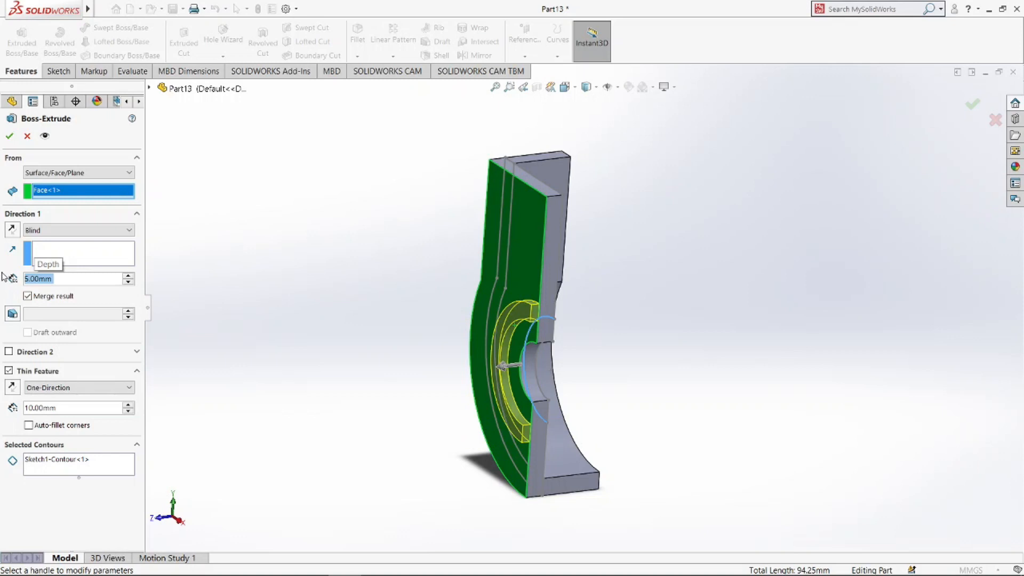
click(9, 136)
click(349, 347)
middle_drag(347, 351, 392, 368)
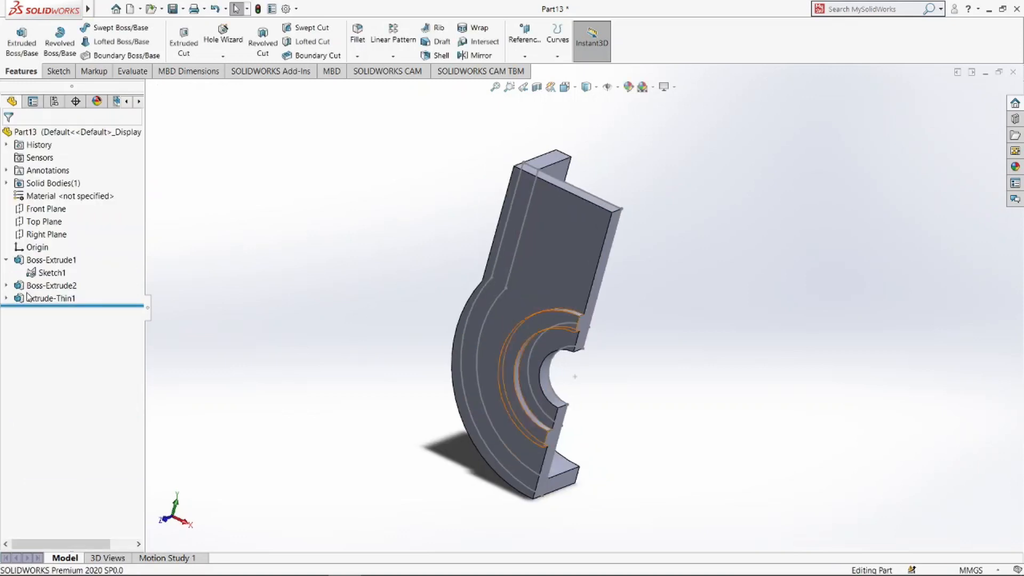
click(51, 272)
click(285, 293)
- Try a 10 mm fillet on the curved and straight outer edges of the plate with the thin half ring
middle_drag(720, 368, 424, 224)
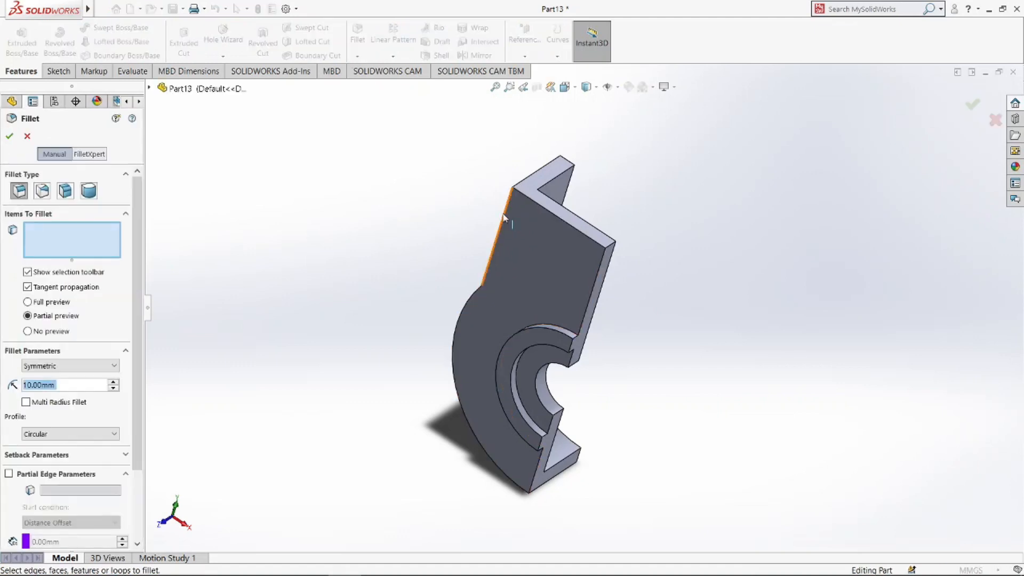
middle_drag(421, 235, 480, 310)
click(487, 311)
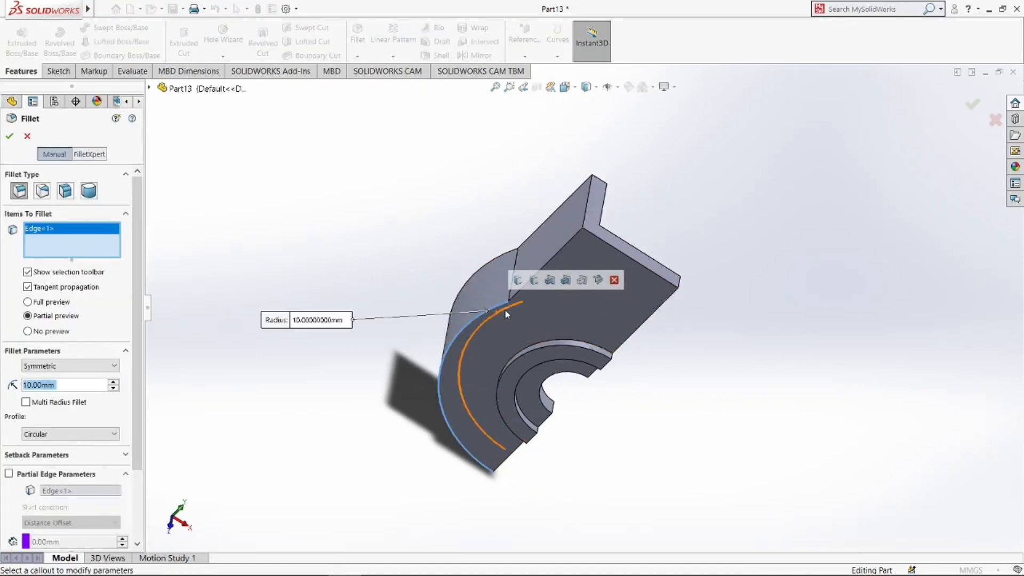
click(562, 248)
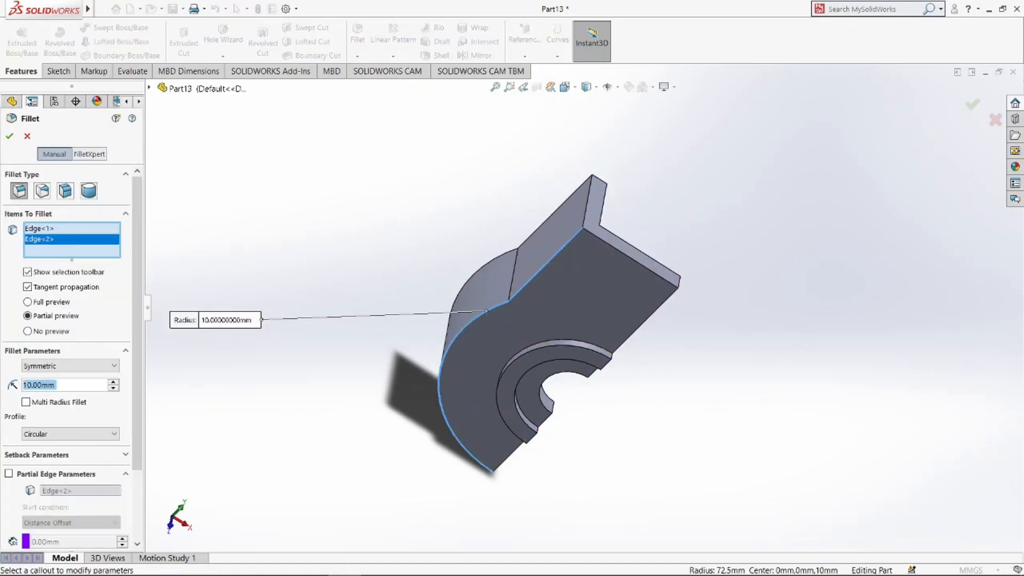
click(10, 136)
middle_drag(372, 286, 529, 336)
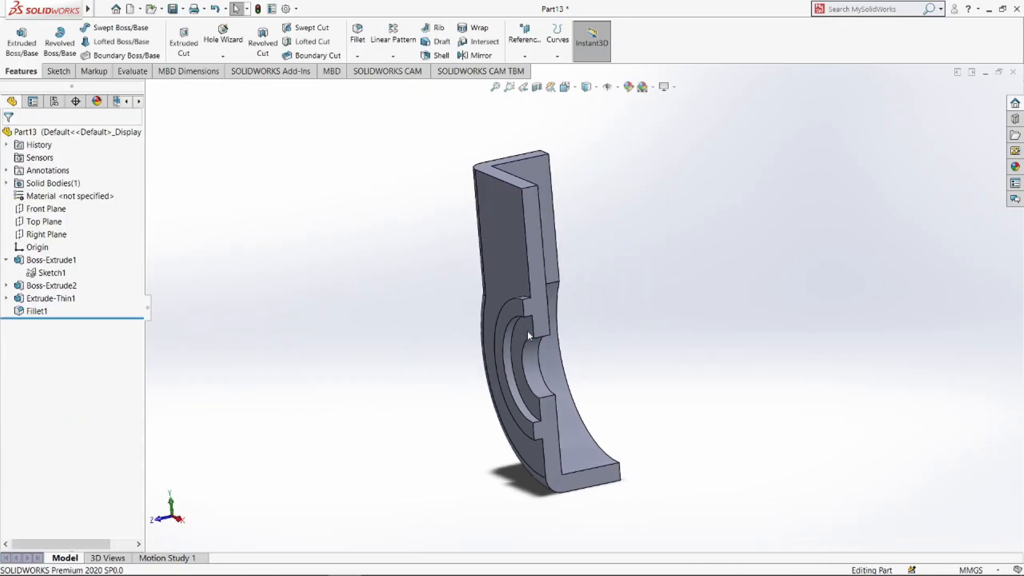
- Check the definition of the thin half-ring extrusion, and undo both the edge fillet and that extrusion
click(51, 286)
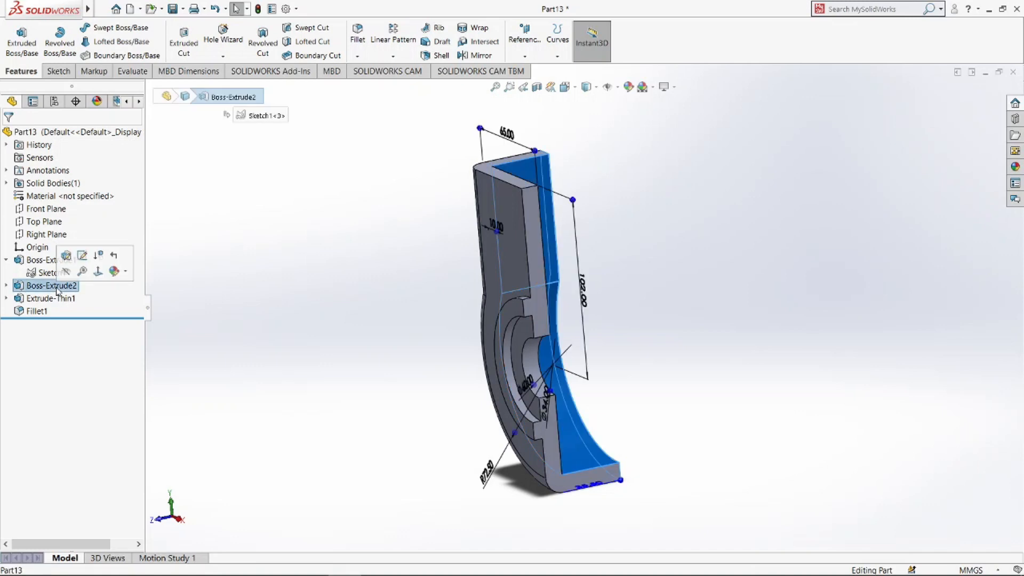
click(51, 298)
click(66, 268)
click(27, 136)
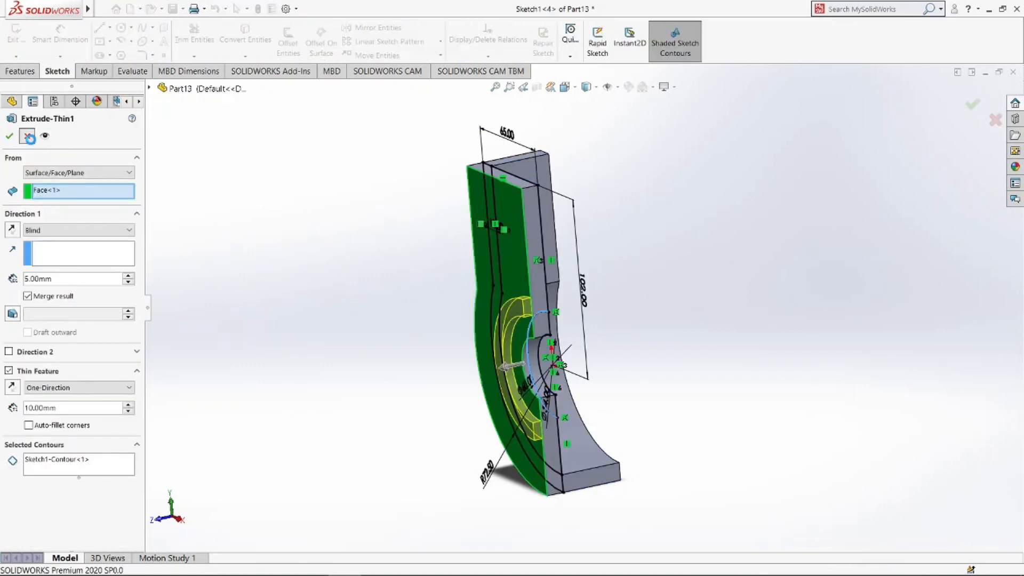
click(343, 389)
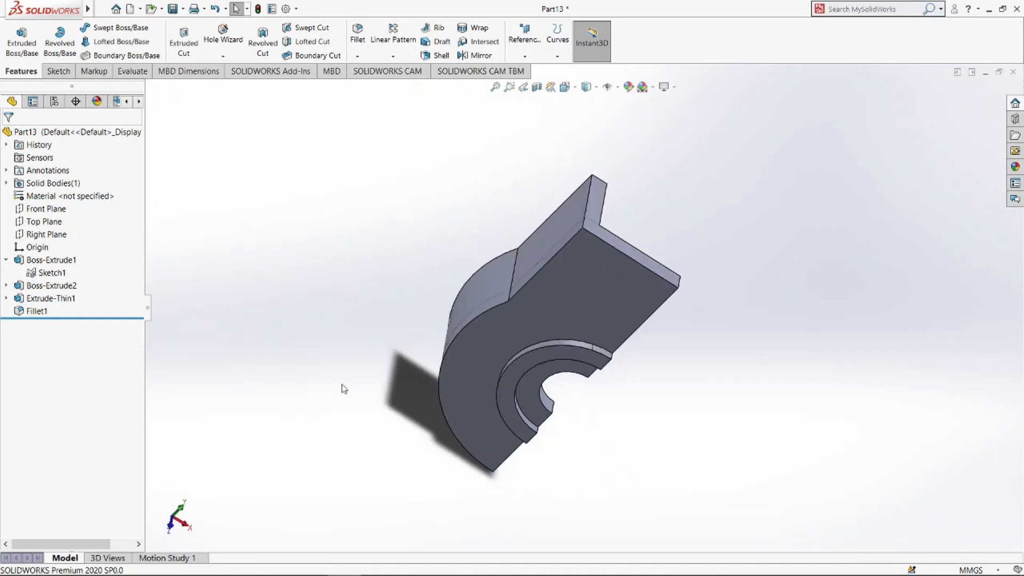
key(ctrl+z)
key(ctrl+z)
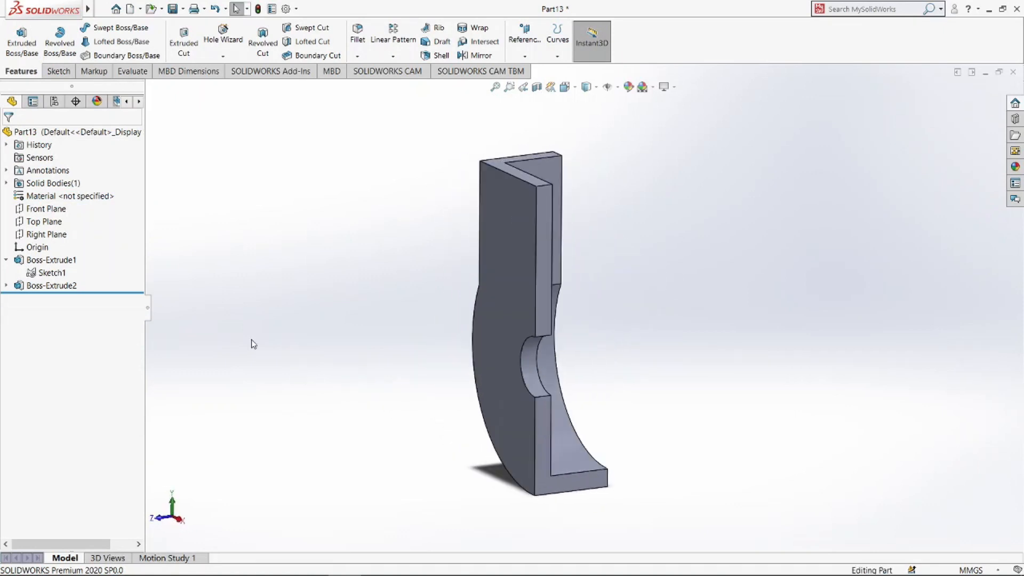
- Show the base sketch and extrude its half-ring region around the bore 5 mm outward, starting from the plate's outer face
click(52, 272)
click(190, 323)
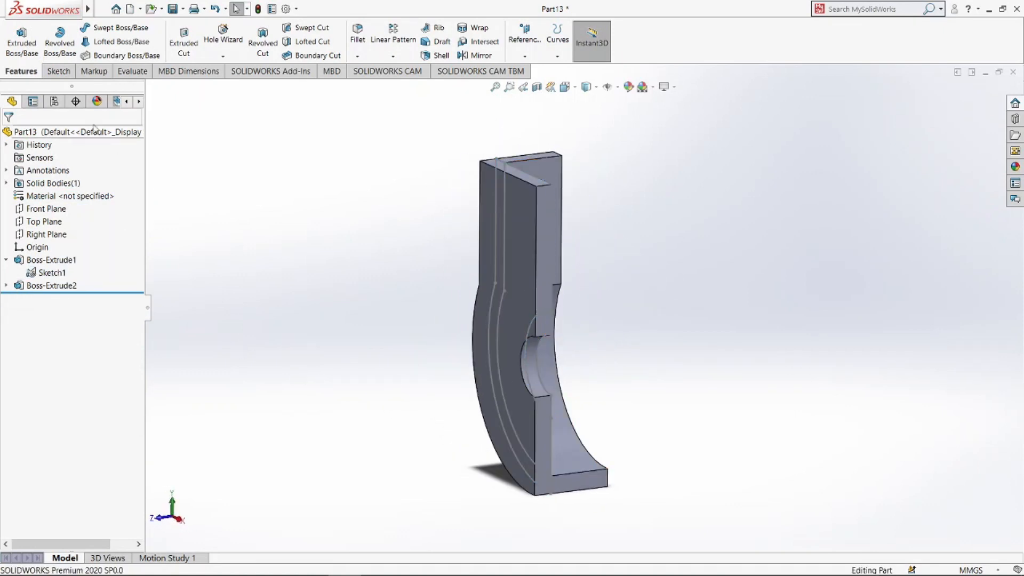
click(39, 48)
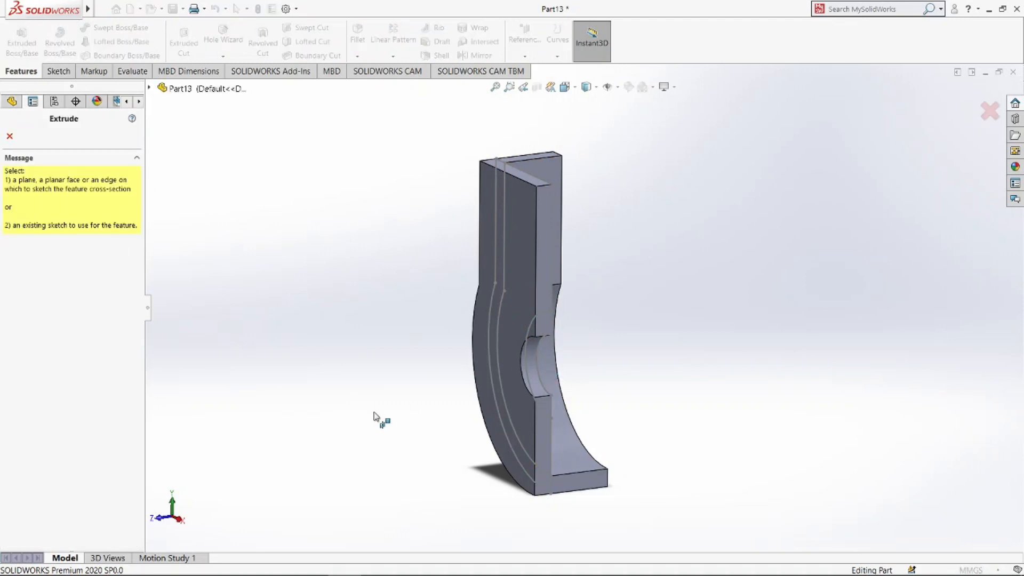
click(567, 373)
mouse_move(622, 373)
middle_down()
mouse_move(647, 376)
mouse_move(565, 325)
middle_up()
click(571, 331)
click(110, 173)
click(110, 194)
click(520, 281)
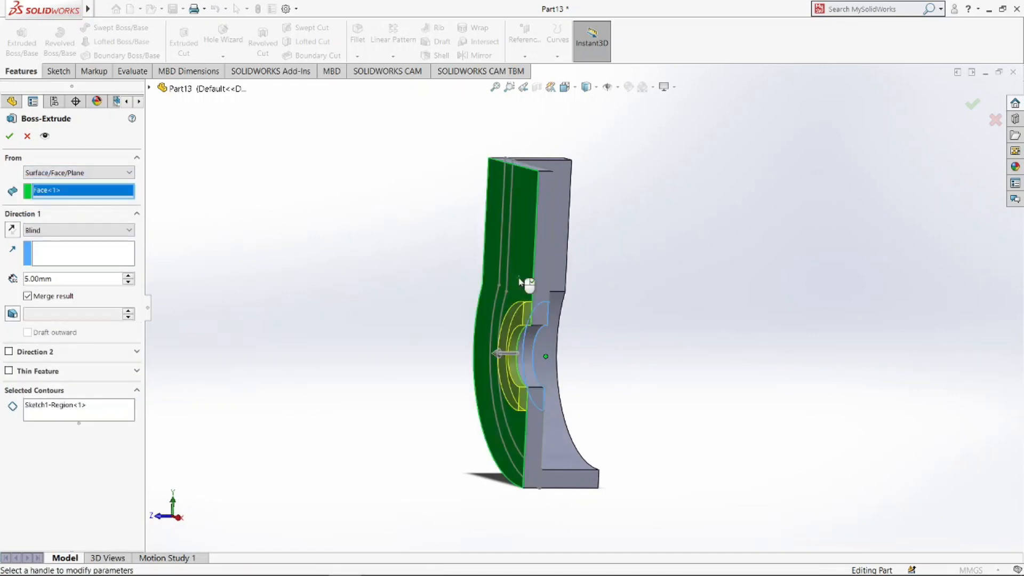
click(10, 136)
- Hide the base sketch of the first extrusion
click(6, 259)
click(51, 272)
click(69, 258)
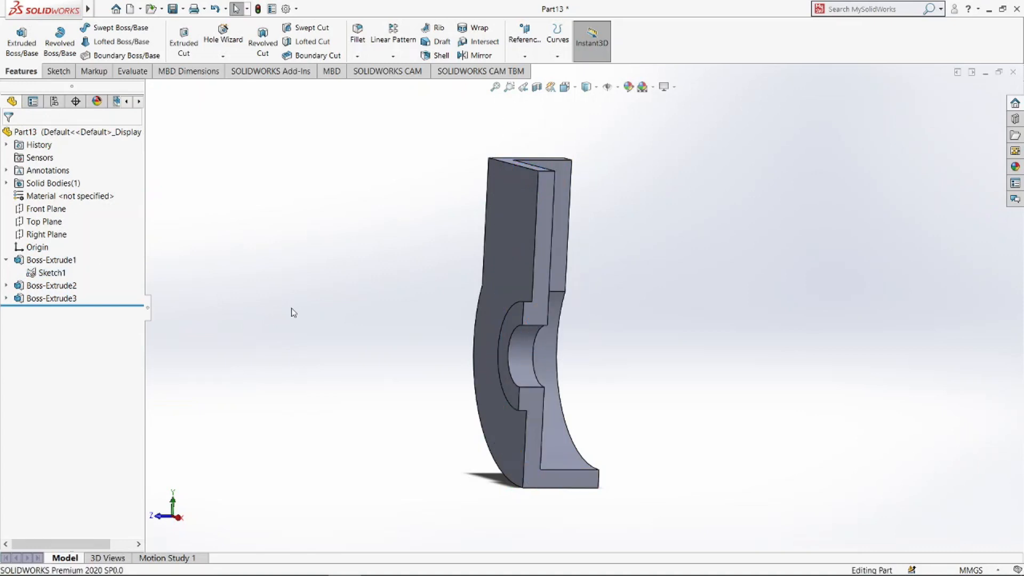
- Fillet the straight and curved outer edges of the plate with a 10 mm symmetric radius
middle_drag(290, 311, 407, 353)
click(357, 35)
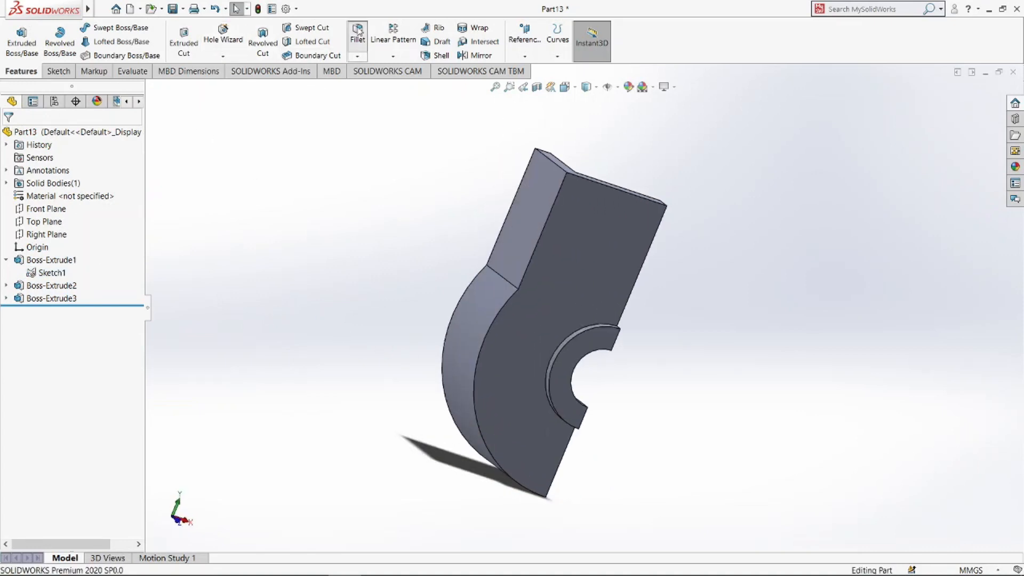
click(521, 292)
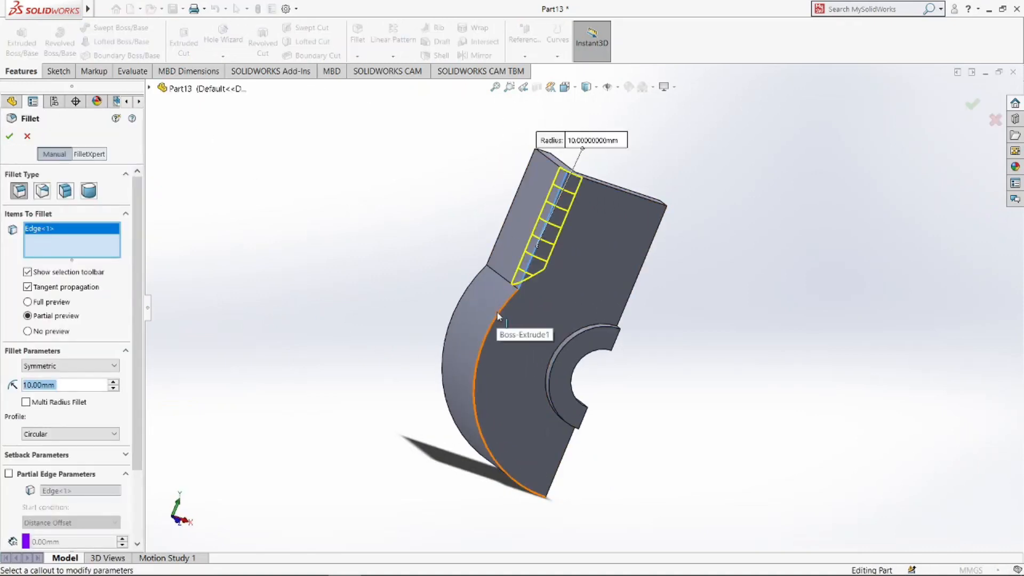
click(498, 312)
click(9, 137)
middle_drag(298, 244, 554, 299)
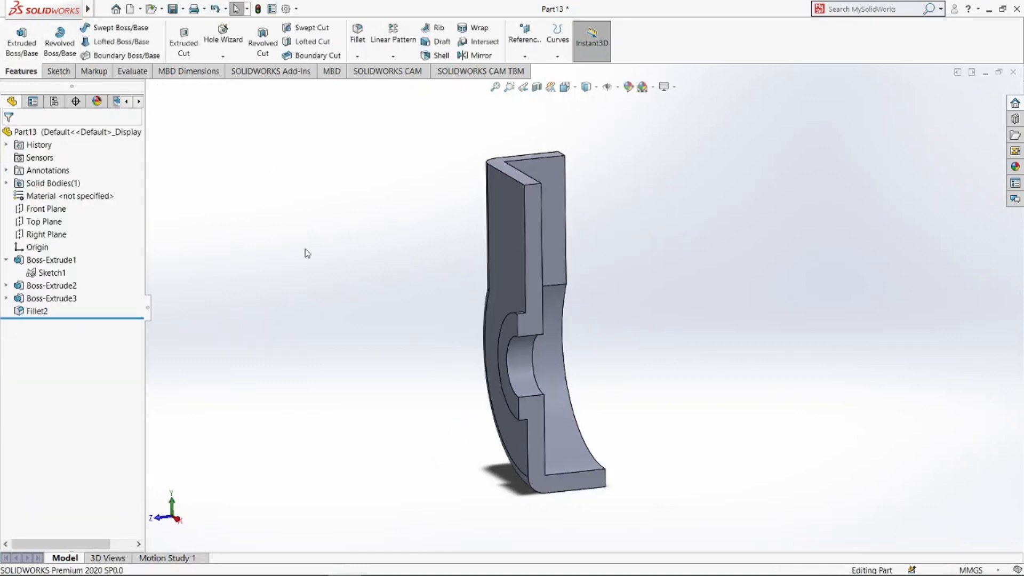
- Mirror the whole body about the rim face of the outer wall, with merged solids
click(485, 55)
middle_drag(599, 215, 540, 206)
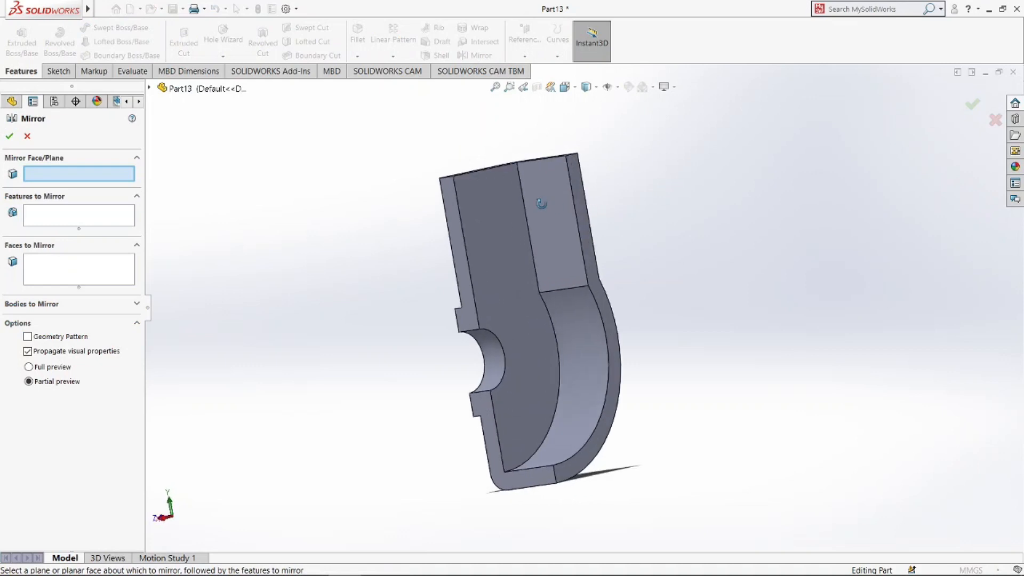
click(584, 221)
click(68, 303)
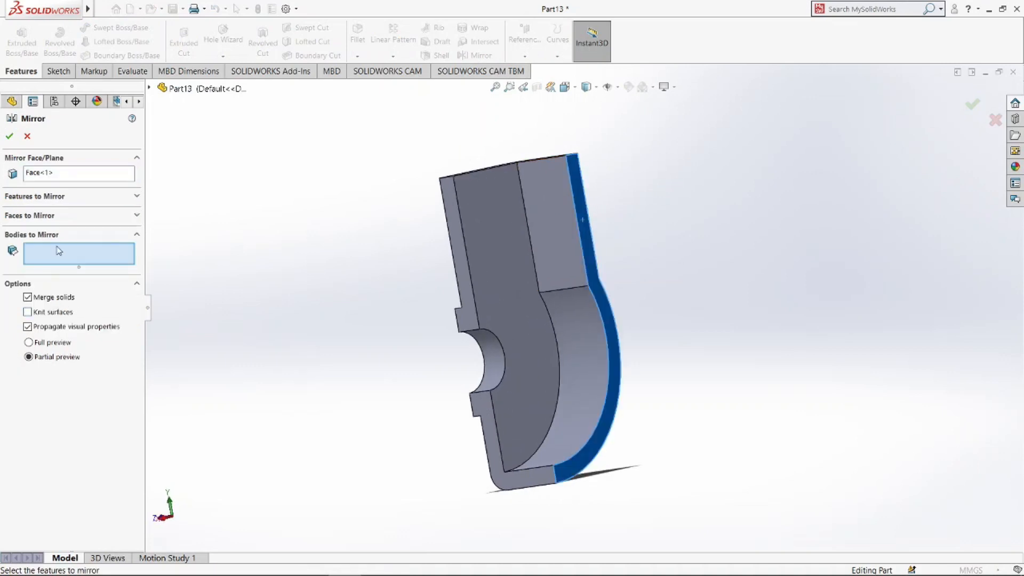
click(504, 297)
click(10, 136)
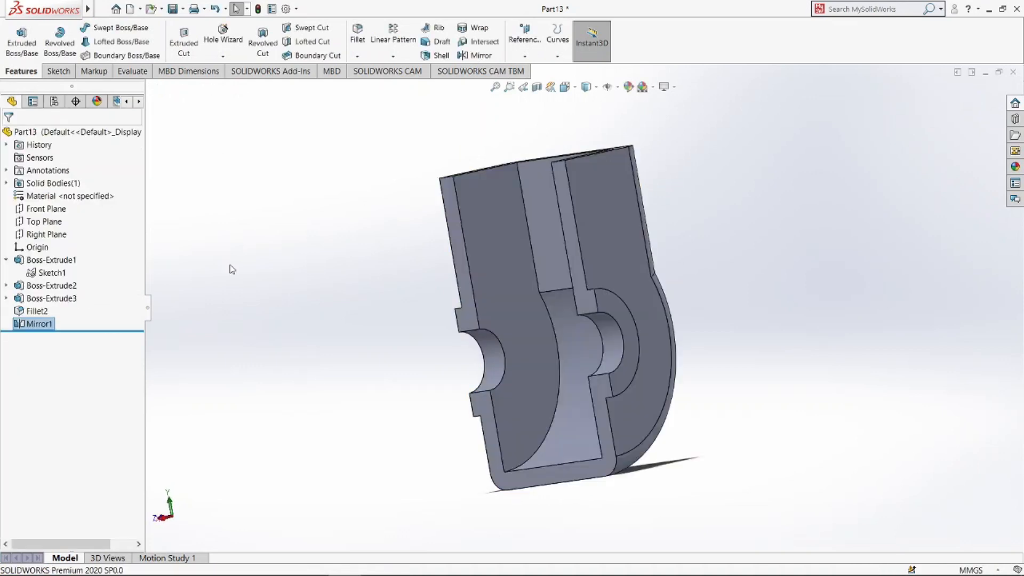
- Mirror the merged body about the flat cut face beside the bore to complete the hollow housing, with merged solids
click(474, 55)
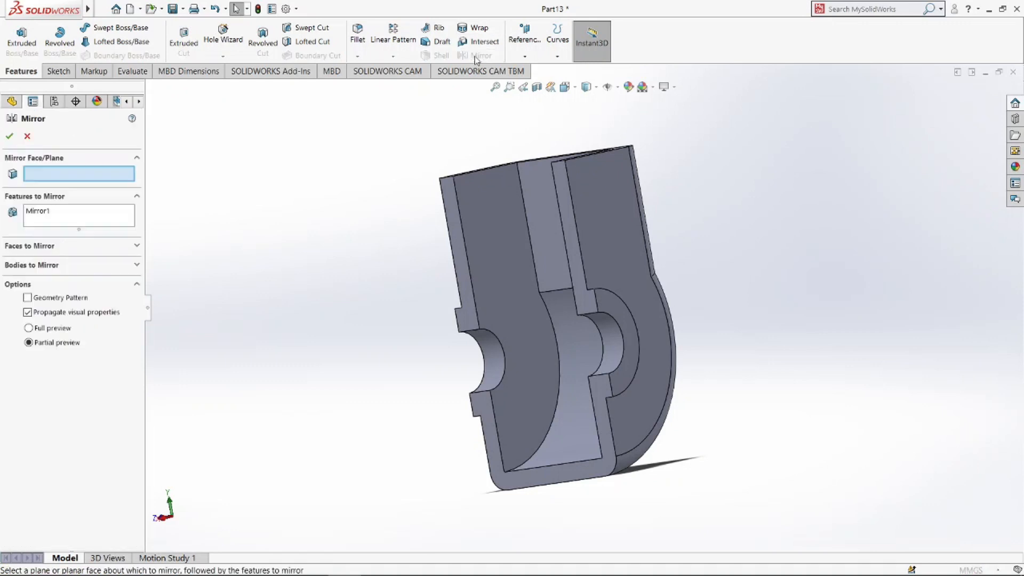
click(463, 267)
click(125, 265)
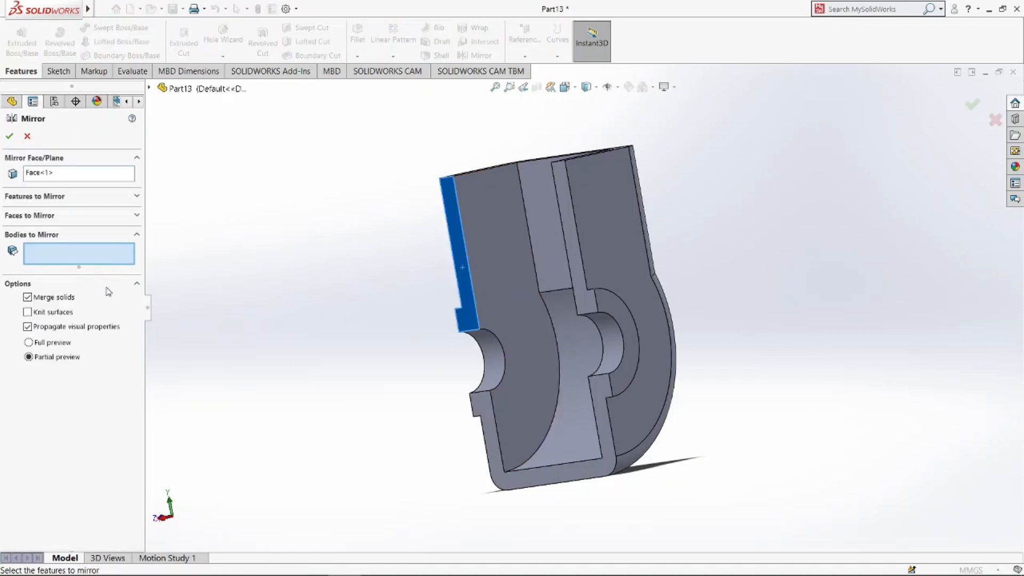
click(563, 347)
click(10, 136)
middle_drag(213, 275, 245, 400)
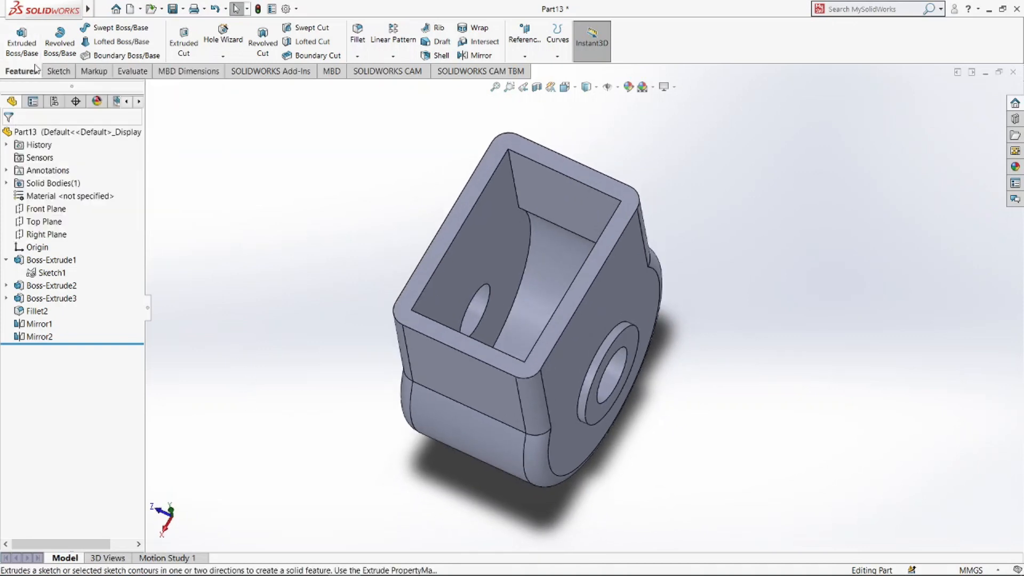
- Save the housing part in the Engine_assembly folder under the file name lower_block
key(ctrl+s)
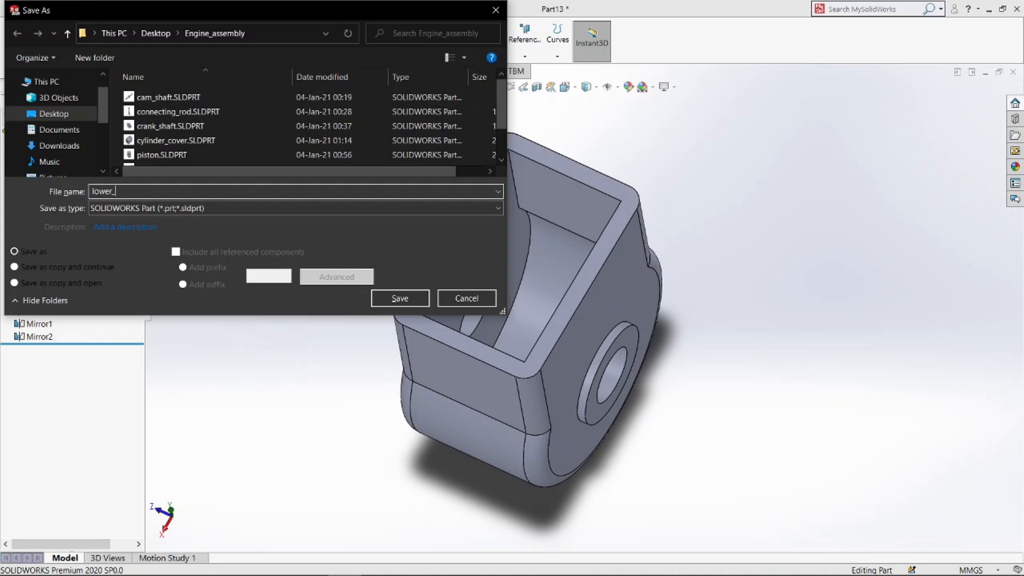
text(lower_block)
key(Return)
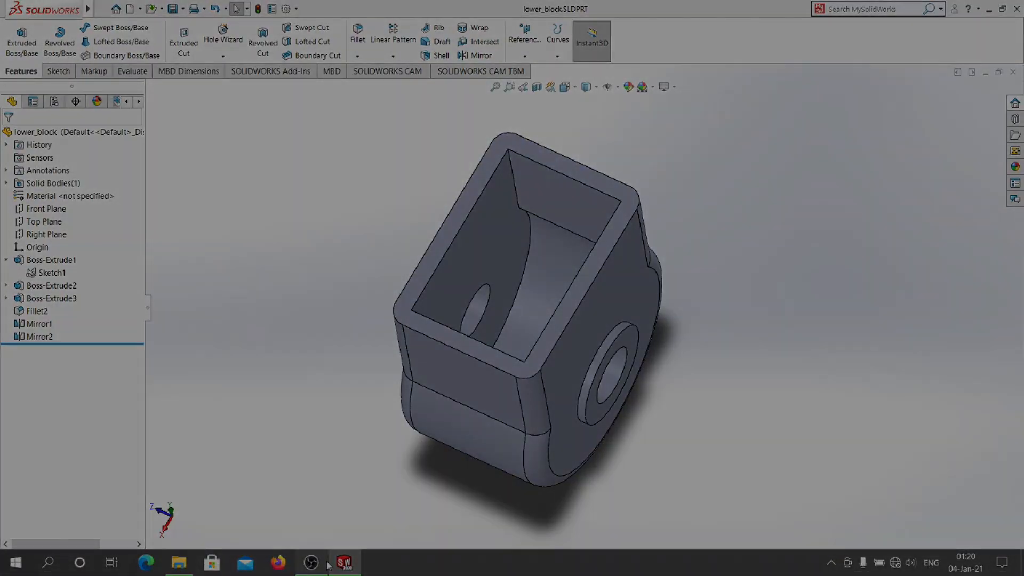
click(311, 563)
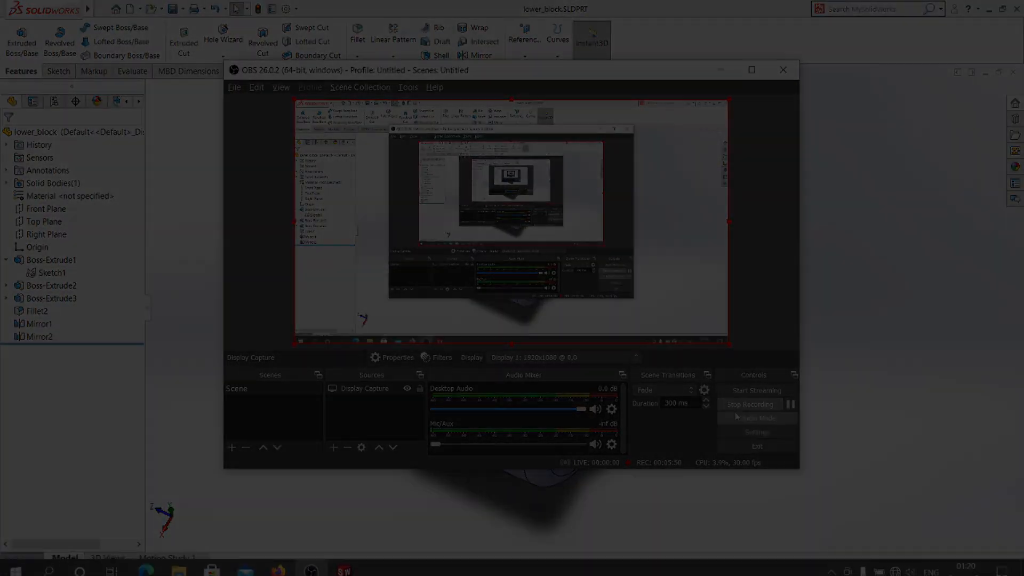
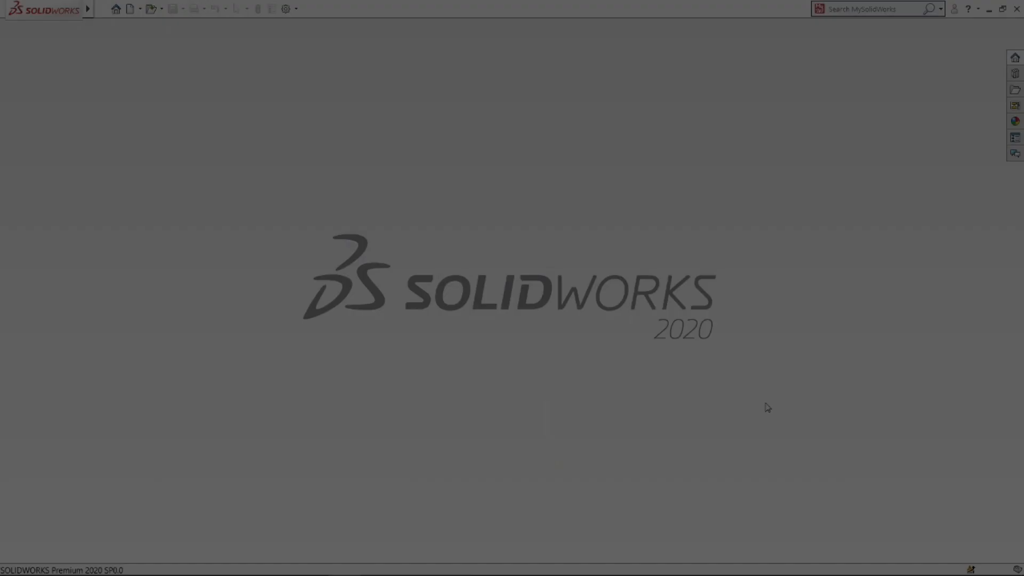
- Create a new part and open a sketch on the Top Plane
key(ctrl+n)
key(Return)
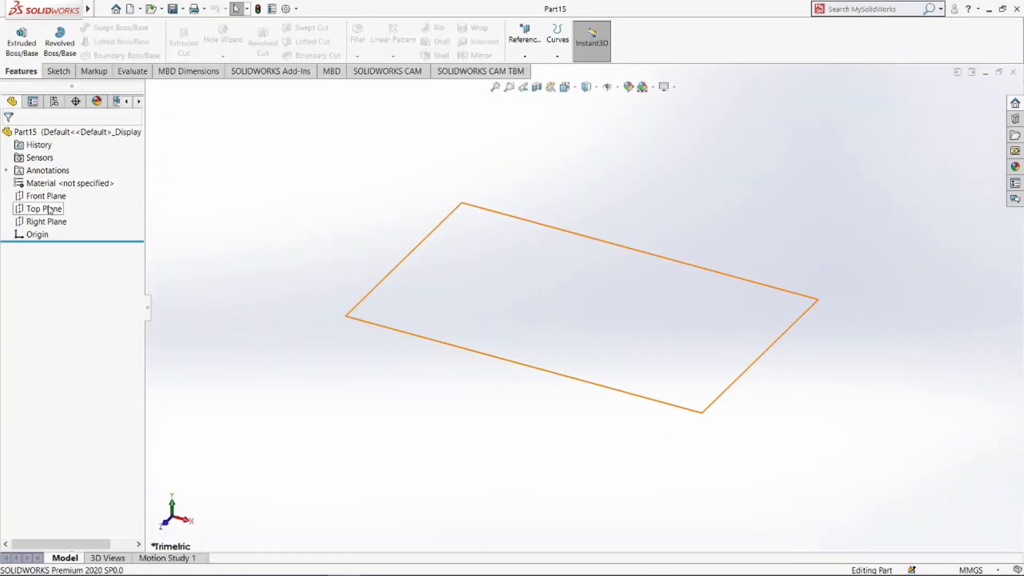
click(36, 209)
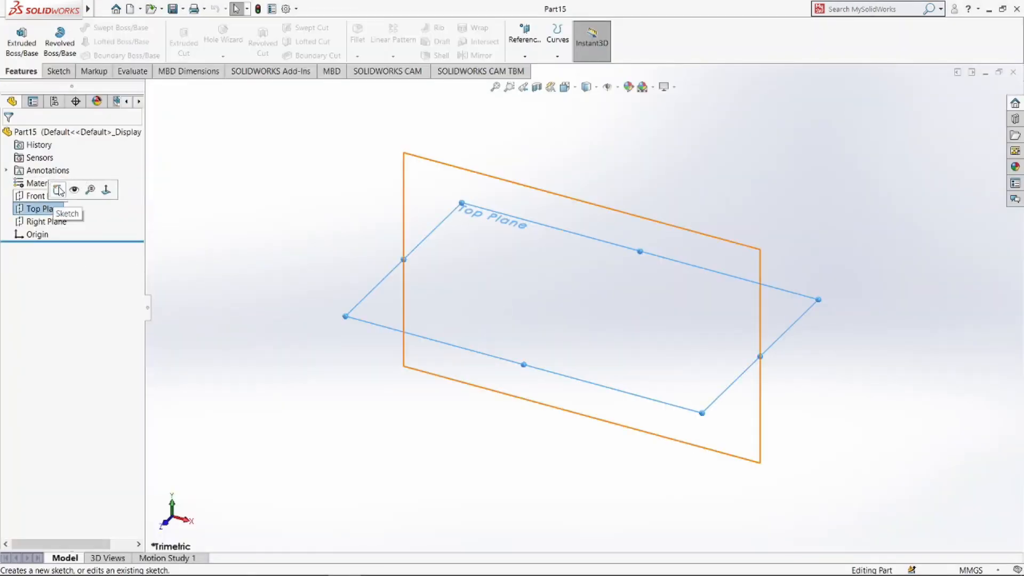
click(59, 190)
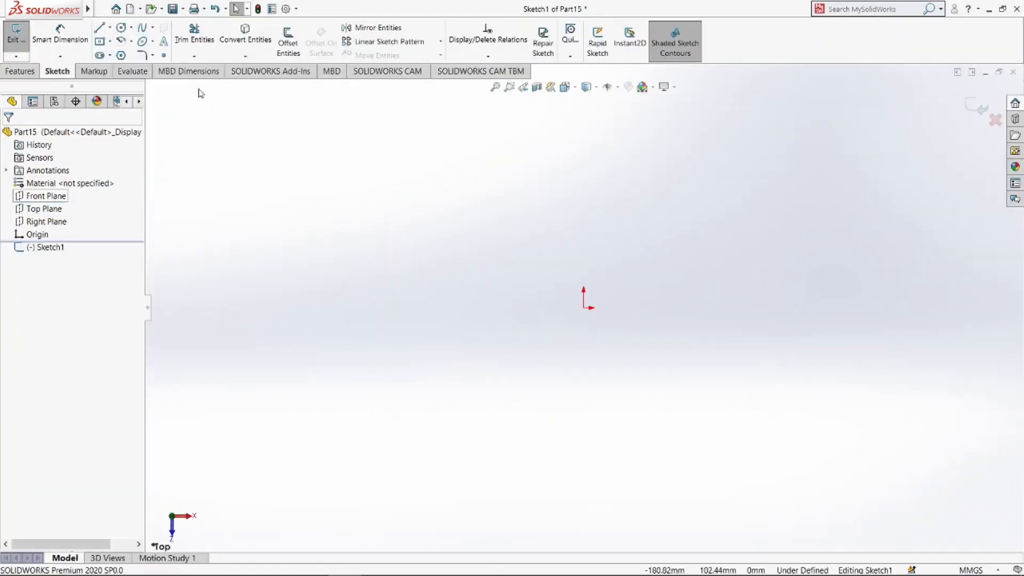
- Sketch a centre rectangle on the origin, 130 mm wide and 91 mm high
click(107, 41)
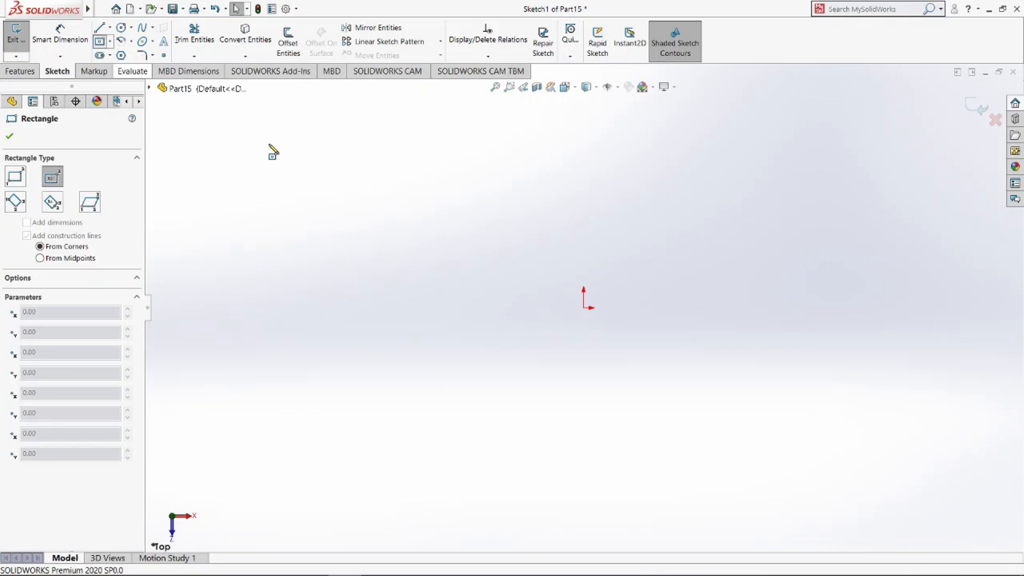
click(584, 308)
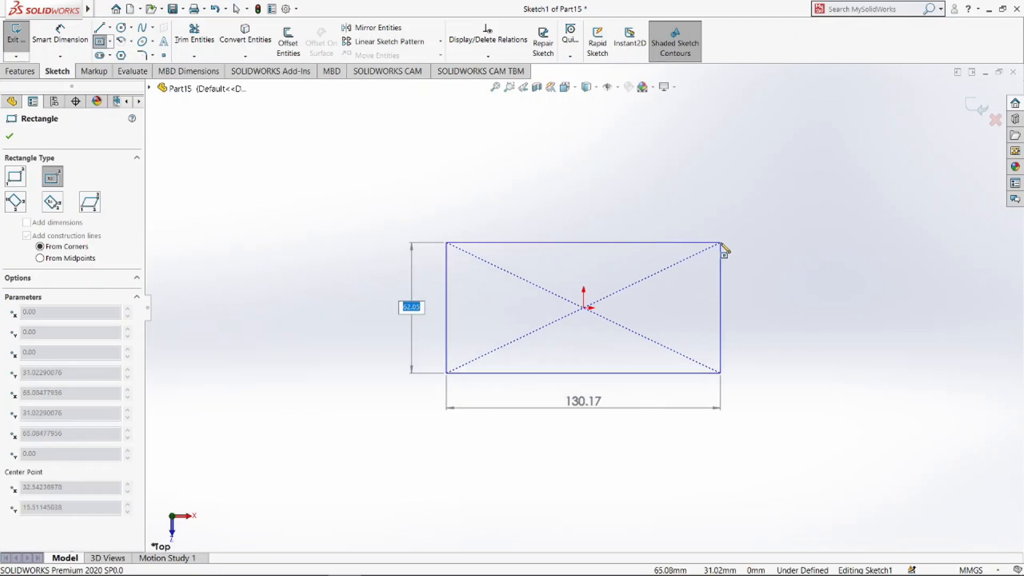
key(Tab)
text(1)
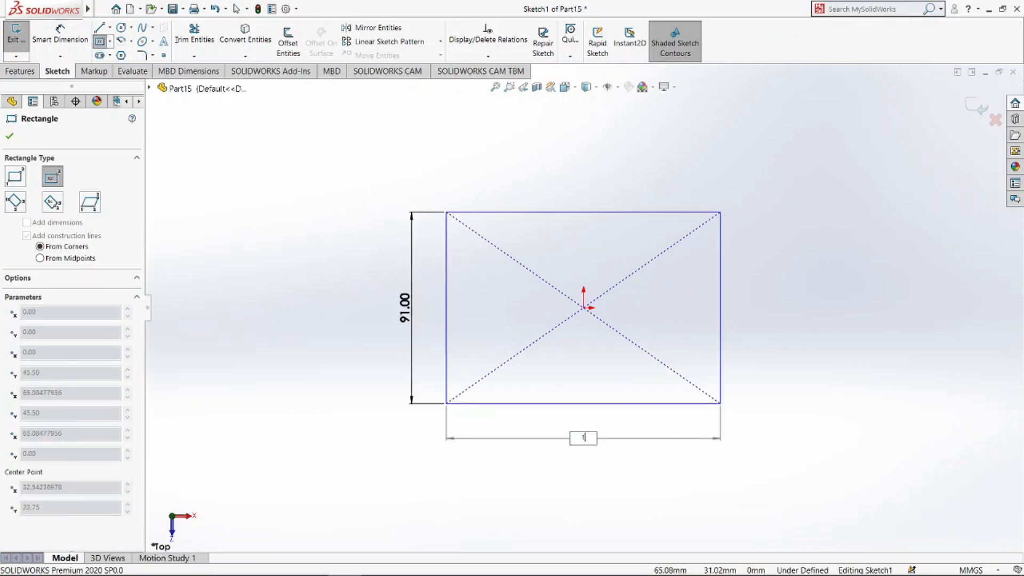
text(30)
key(Return)
key(Escape)
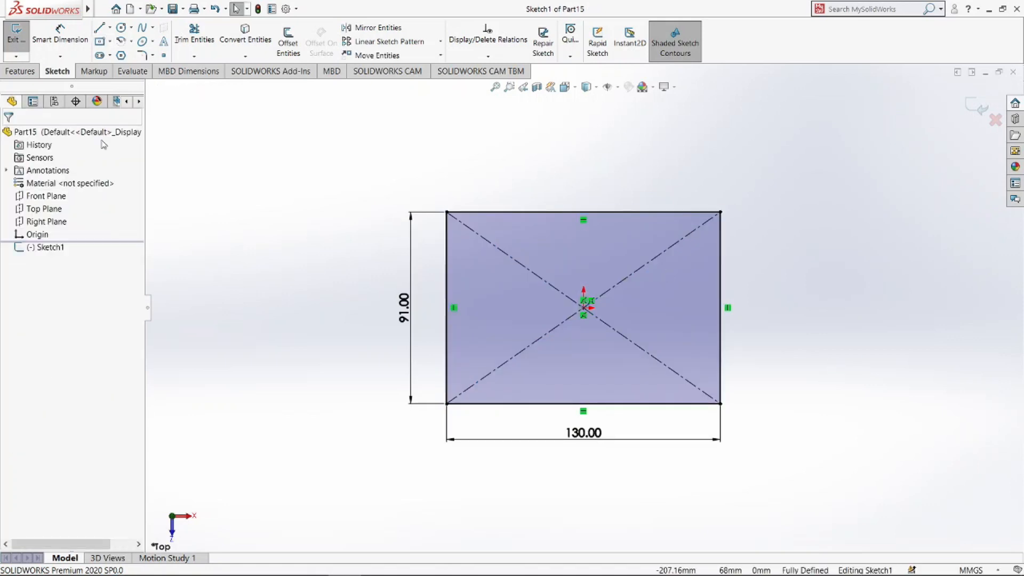
- Sketch a 50 mm diameter circle centred on the origin inside the rectangle
click(121, 30)
click(584, 308)
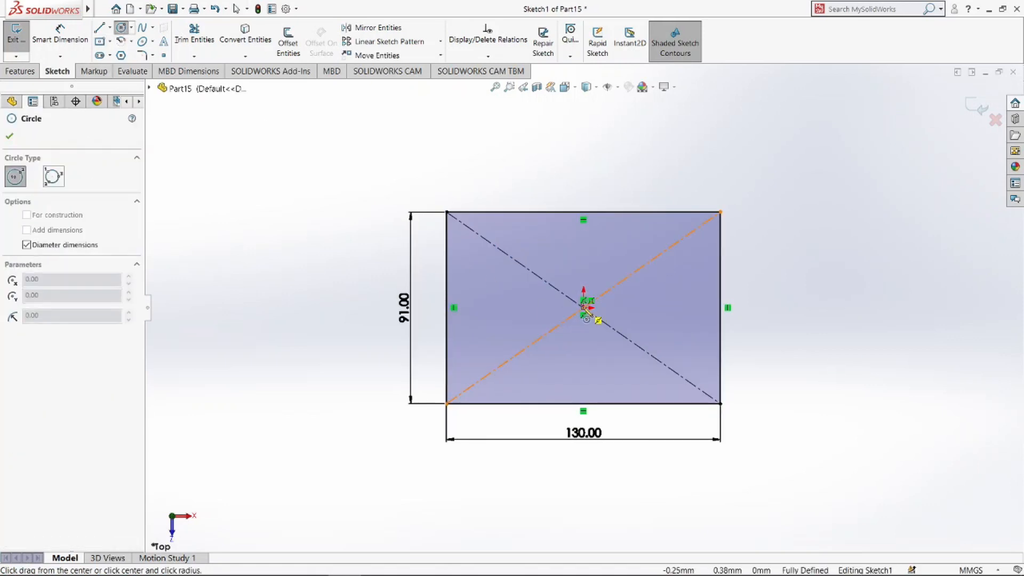
text(50)
key(Return)
key(Escape)
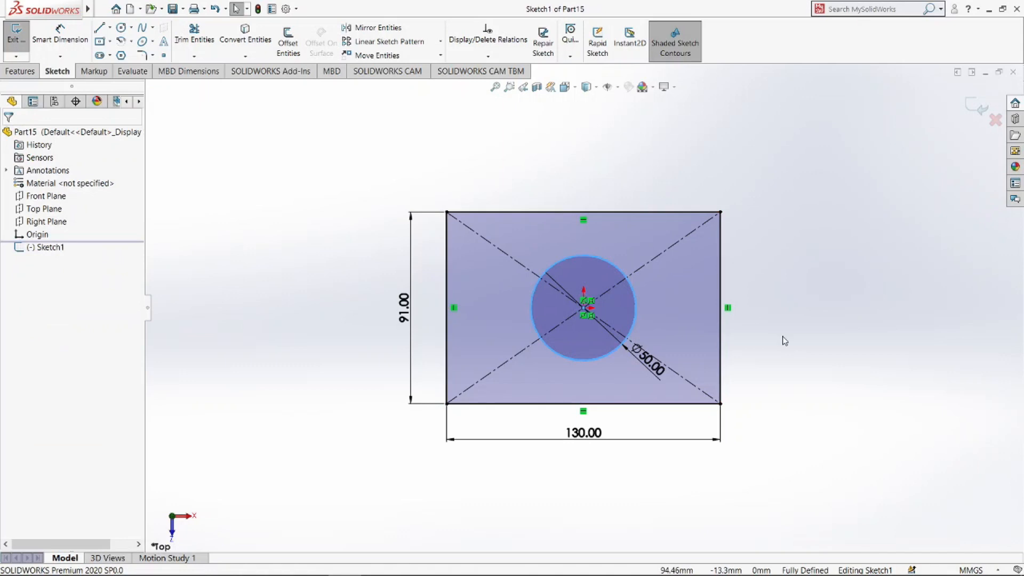
- Round all four corners of the rectangle with 10 mm sketch fillets and exit the sketch
click(141, 55)
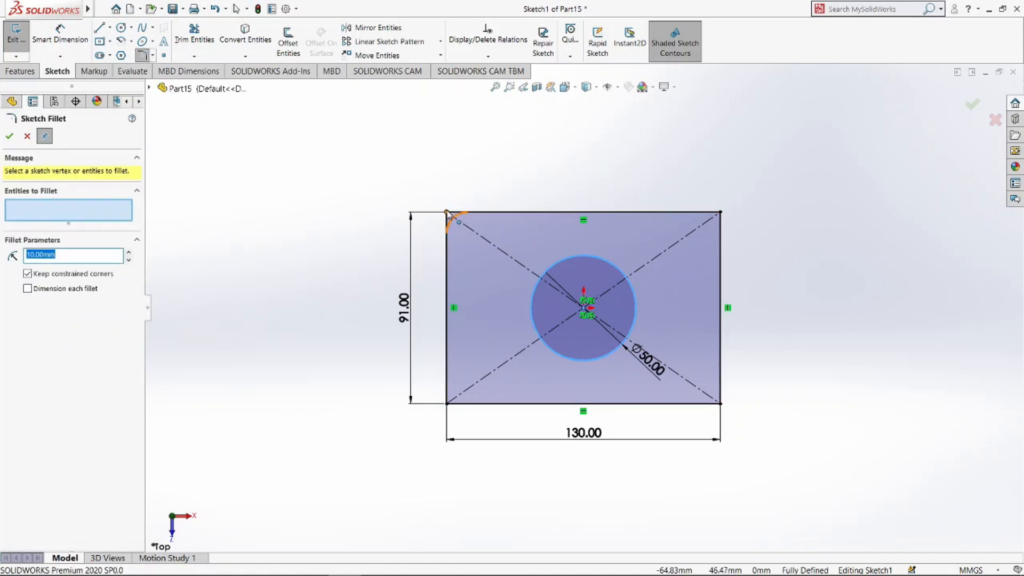
click(447, 213)
click(447, 404)
click(720, 404)
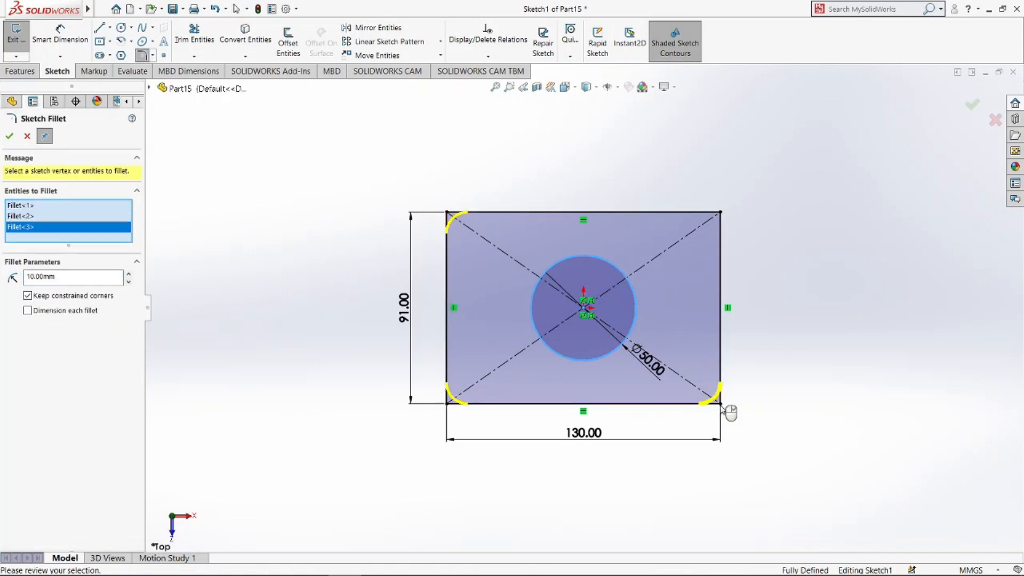
click(720, 212)
click(9, 137)
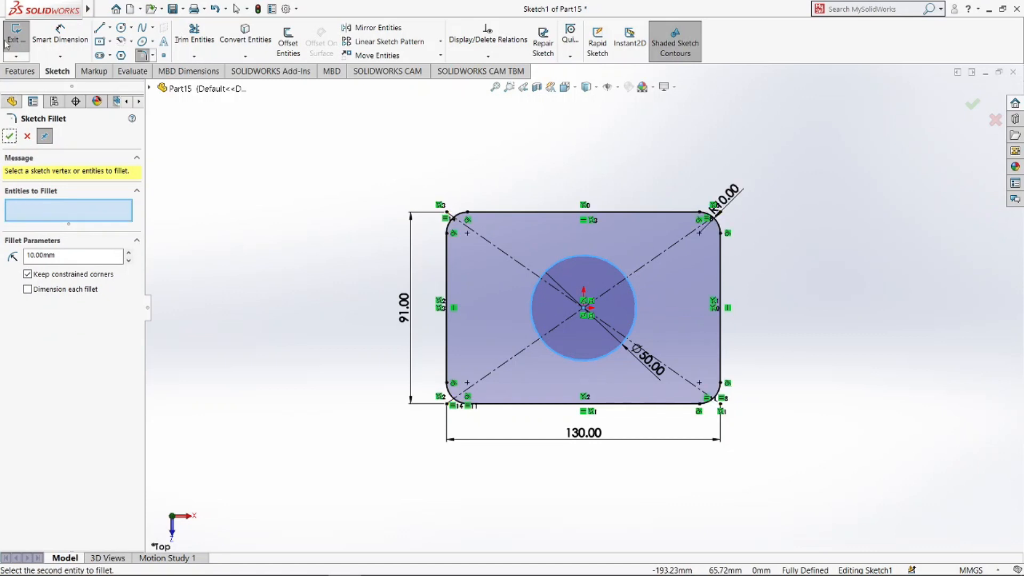
click(20, 71)
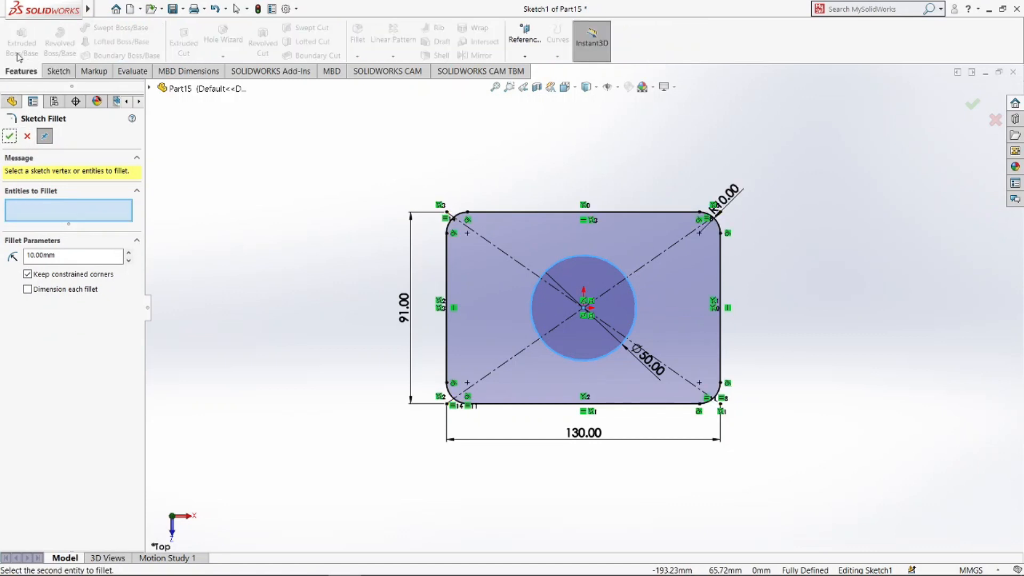
click(51, 71)
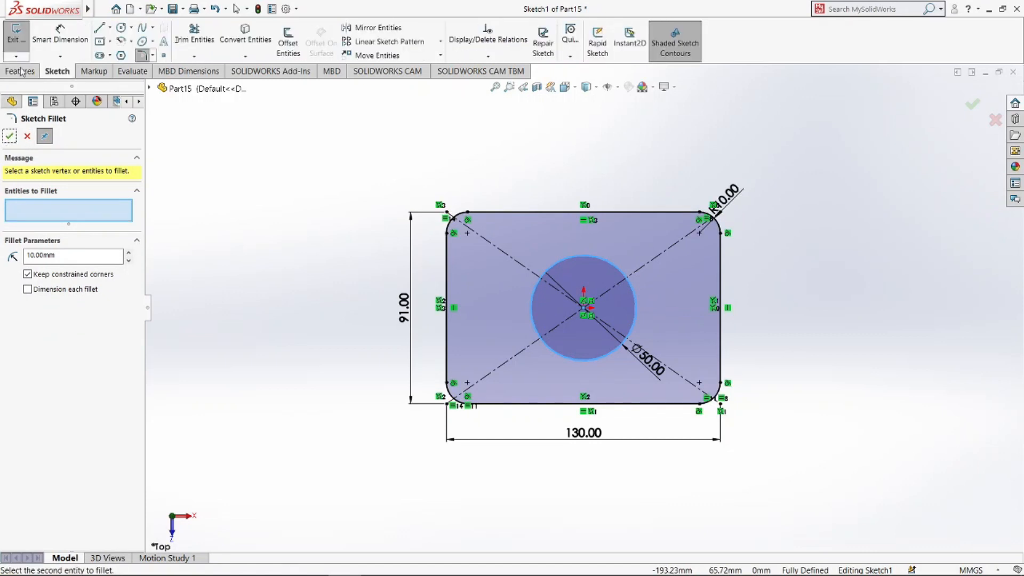
click(16, 35)
click(16, 71)
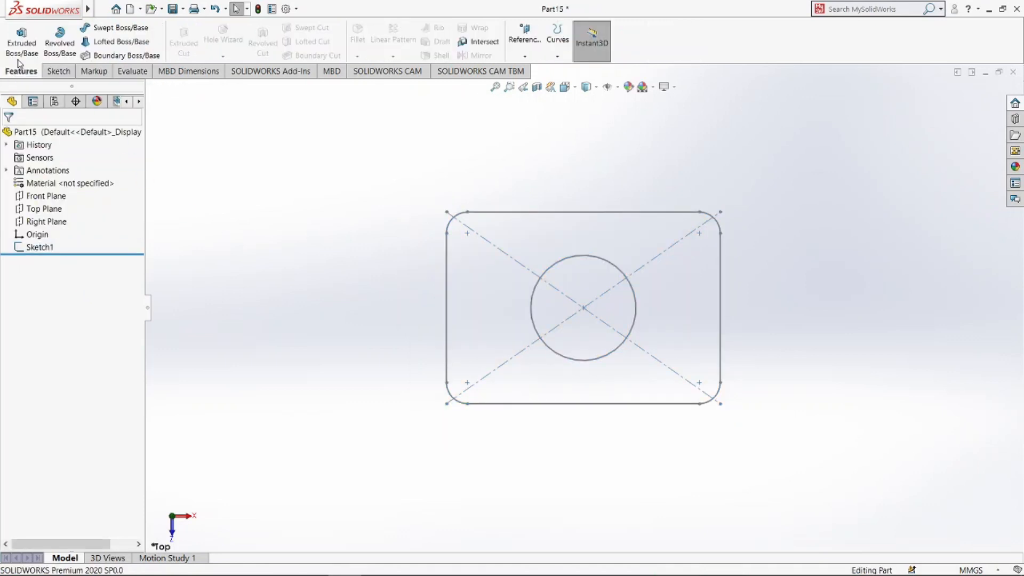
click(21, 39)
mouse_move(416, 368)
middle_down()
mouse_move(380, 307)
mouse_move(382, 261)
middle_up()
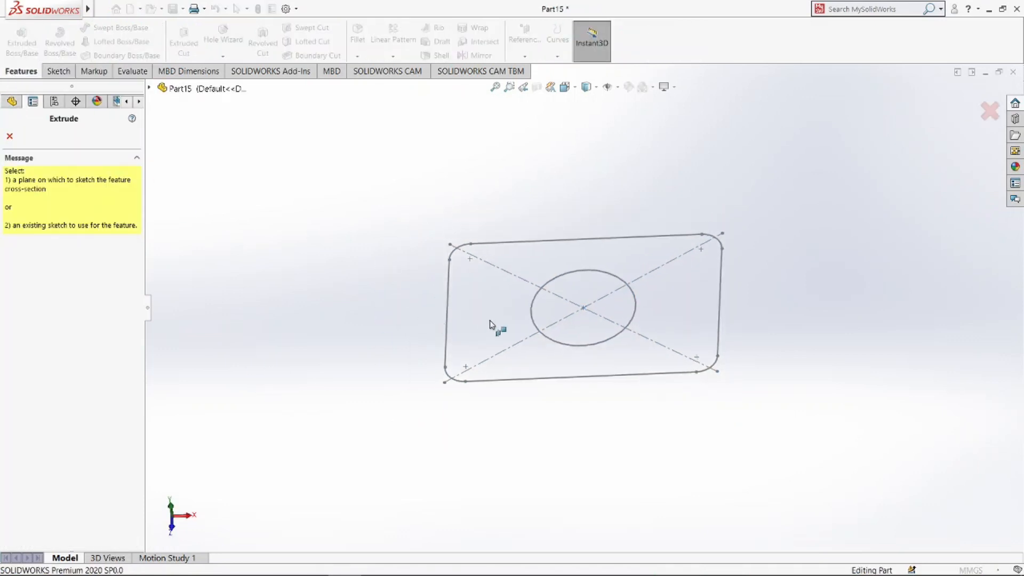
click(587, 308)
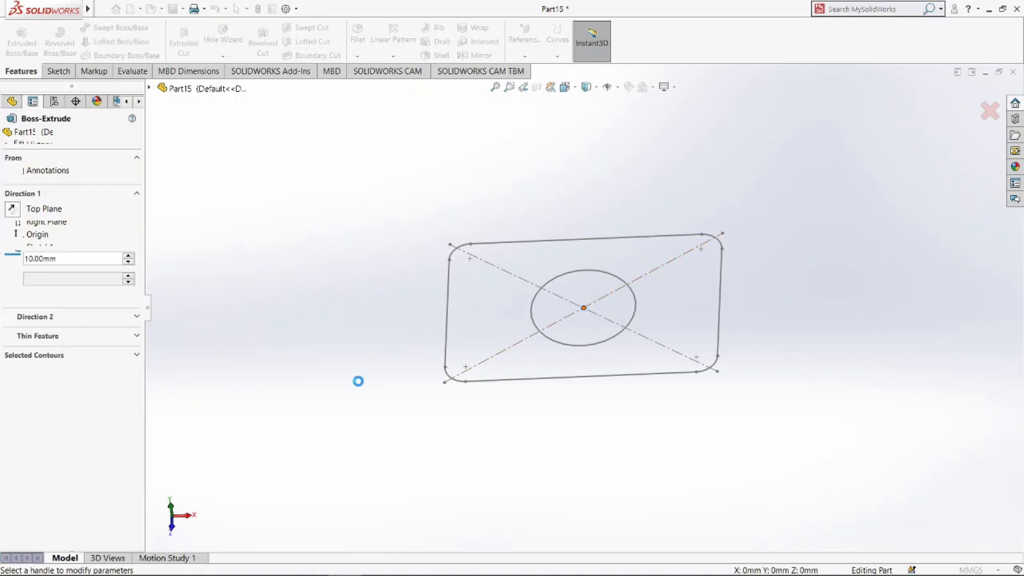
scroll(481, 360, down, 5)
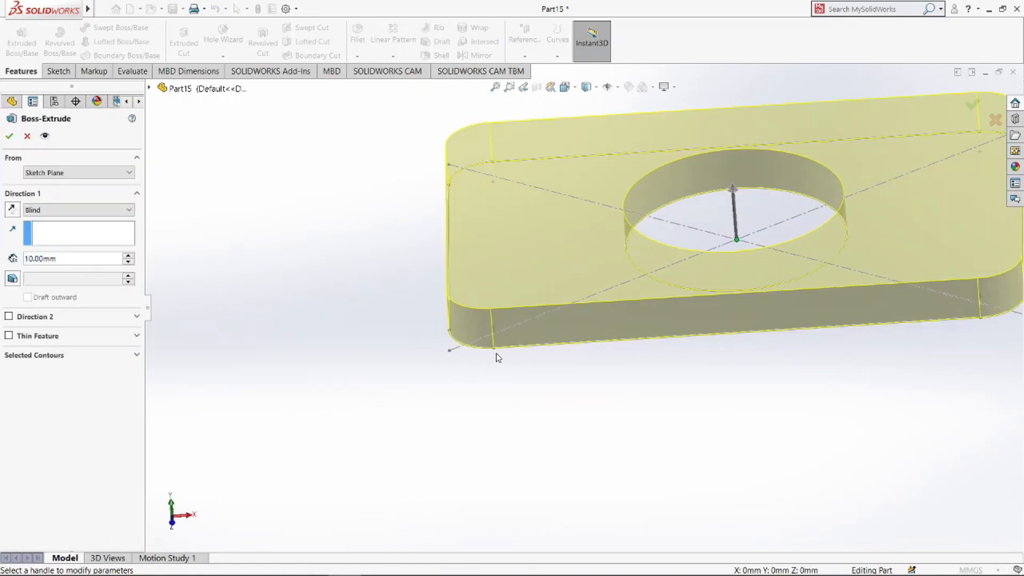
click(27, 136)
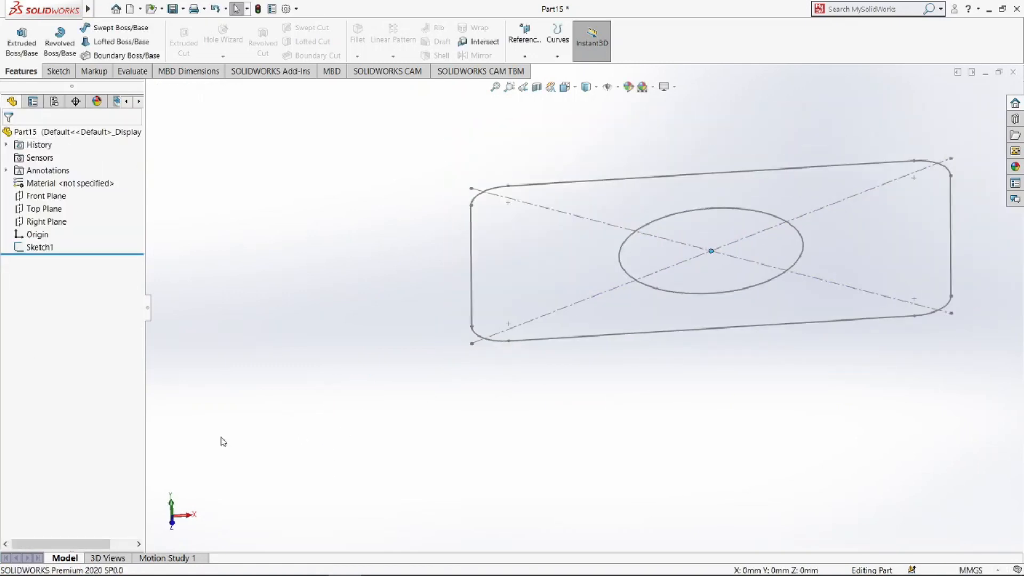
- Reopen the base sketch and offset the rounded rectangle outline inward by 3 mm
click(52, 249)
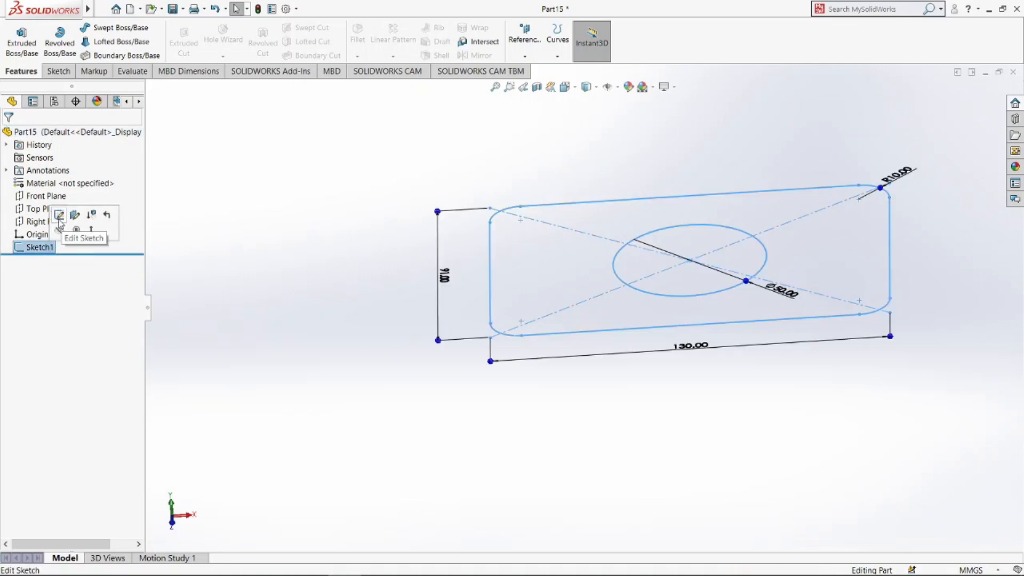
click(59, 218)
click(72, 235)
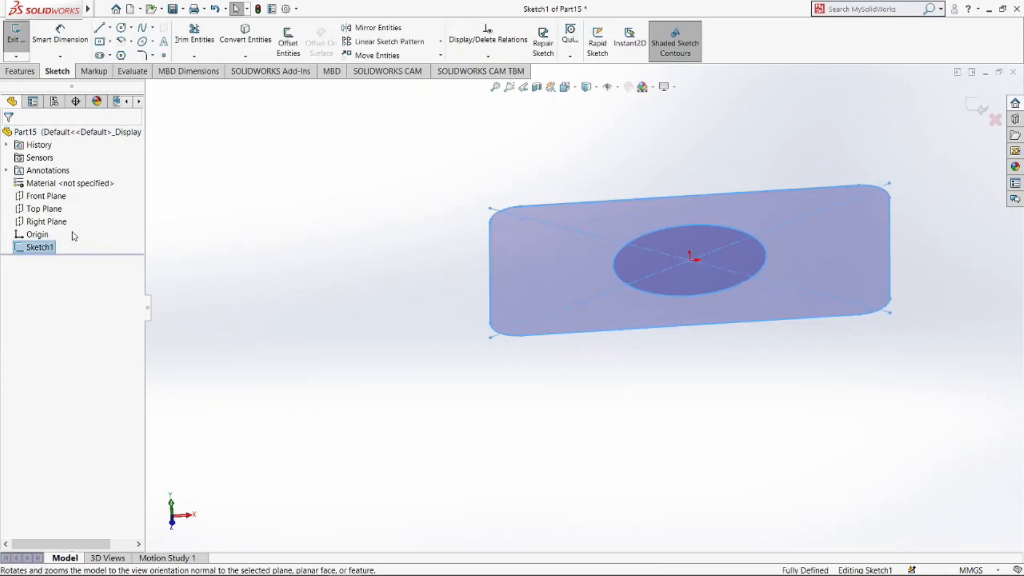
click(288, 42)
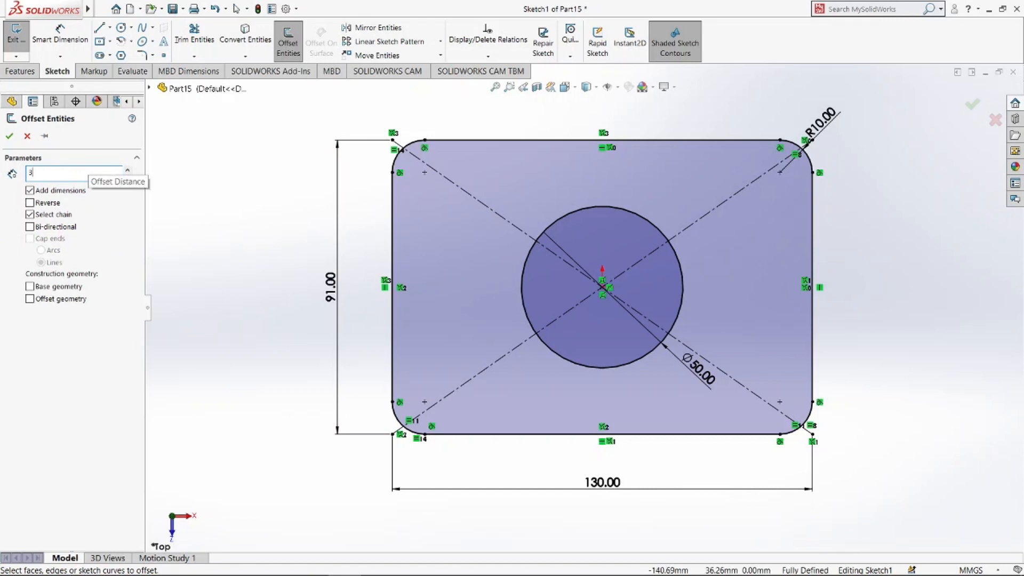
text(3)
key(Return)
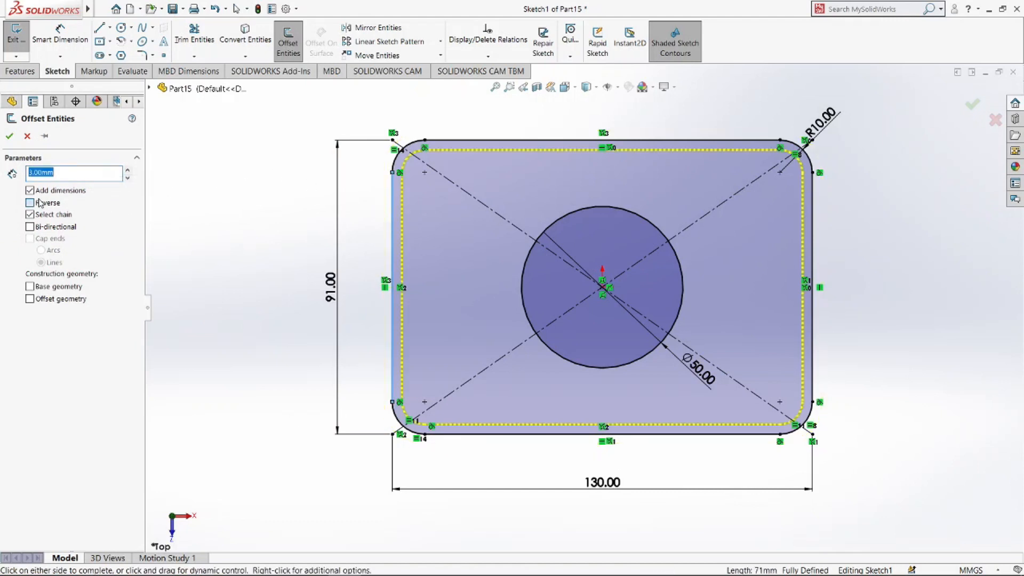
click(12, 137)
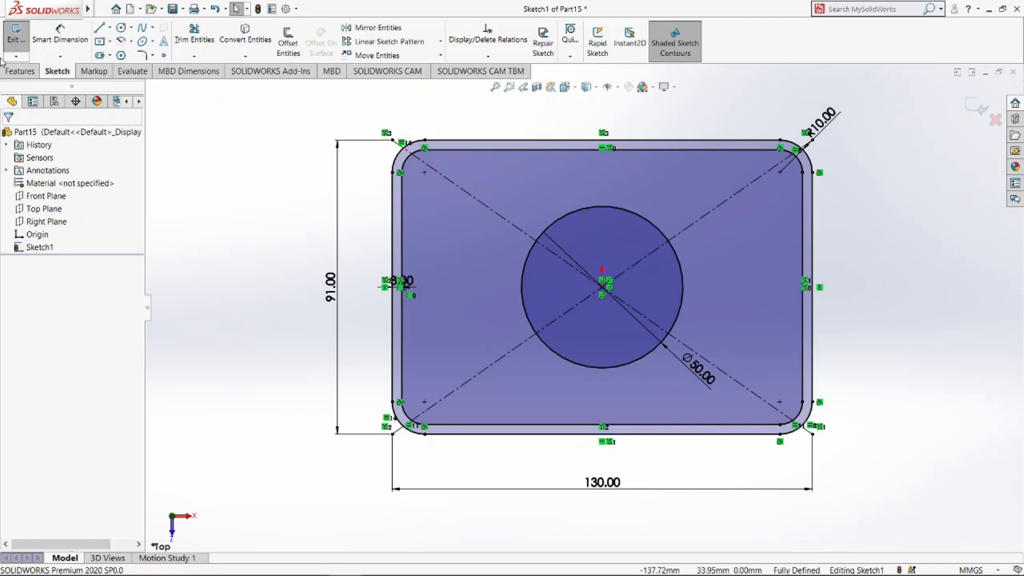
- Extrude the inner rounded rectangle with the circular bore left open, blind to 110 mm
click(21, 71)
click(22, 42)
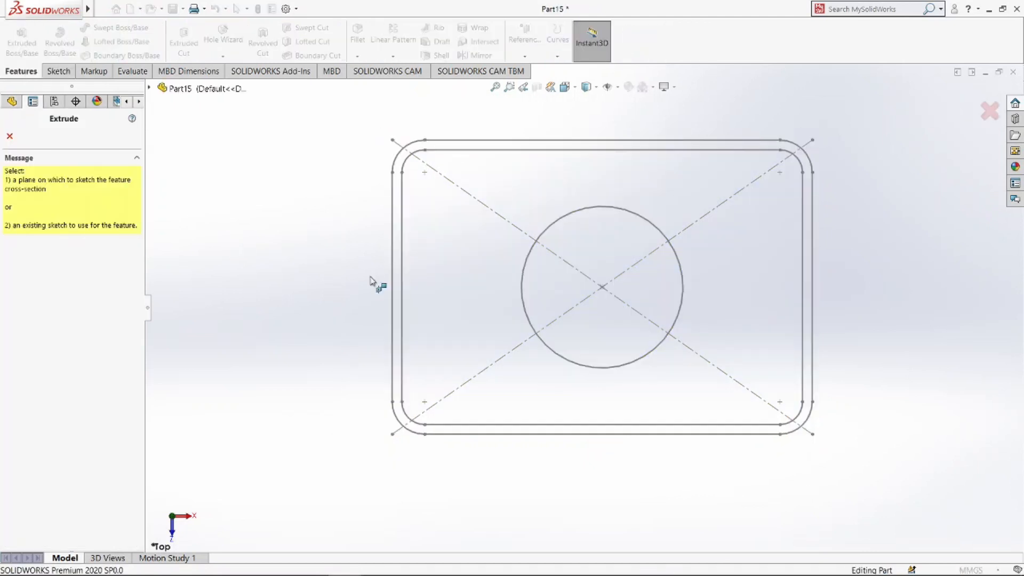
click(408, 295)
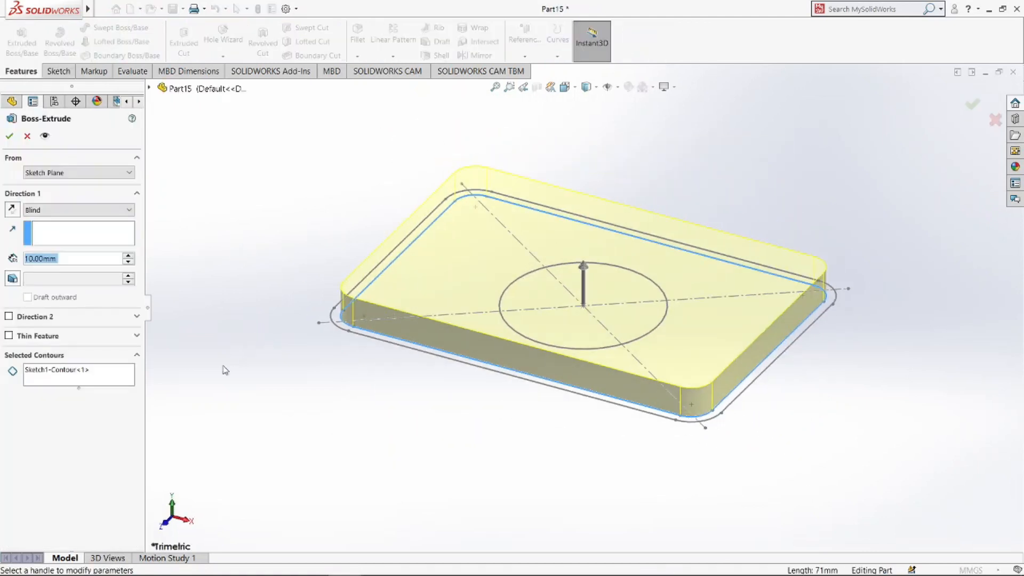
click(91, 380)
click(572, 326)
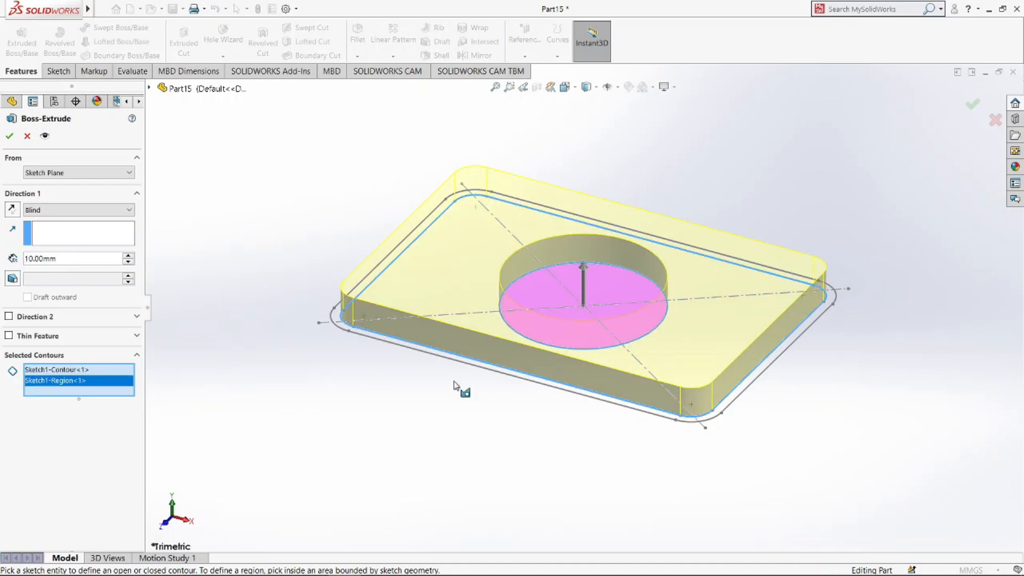
double_click(44, 258)
text(110)
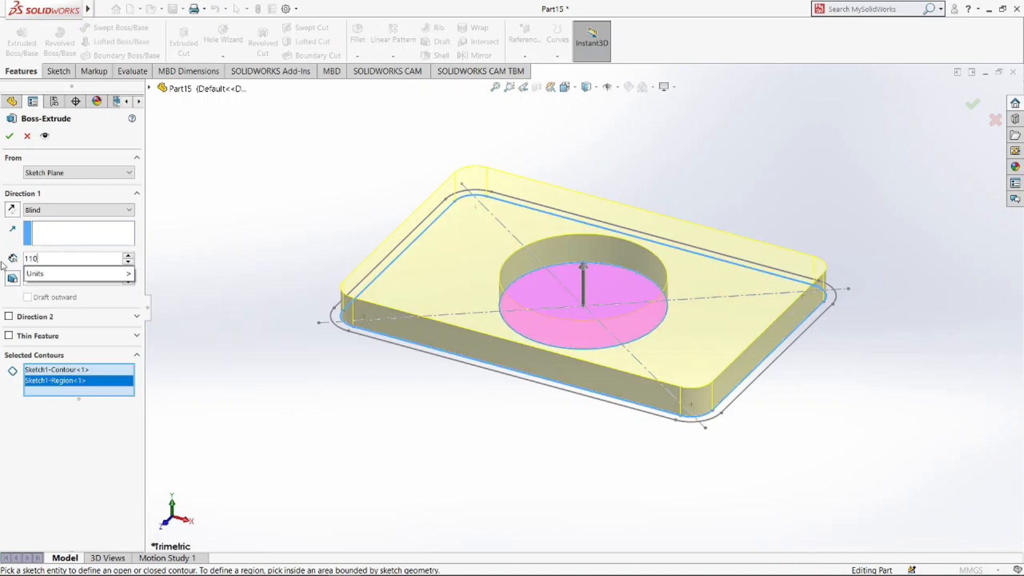
key(Return)
click(10, 136)
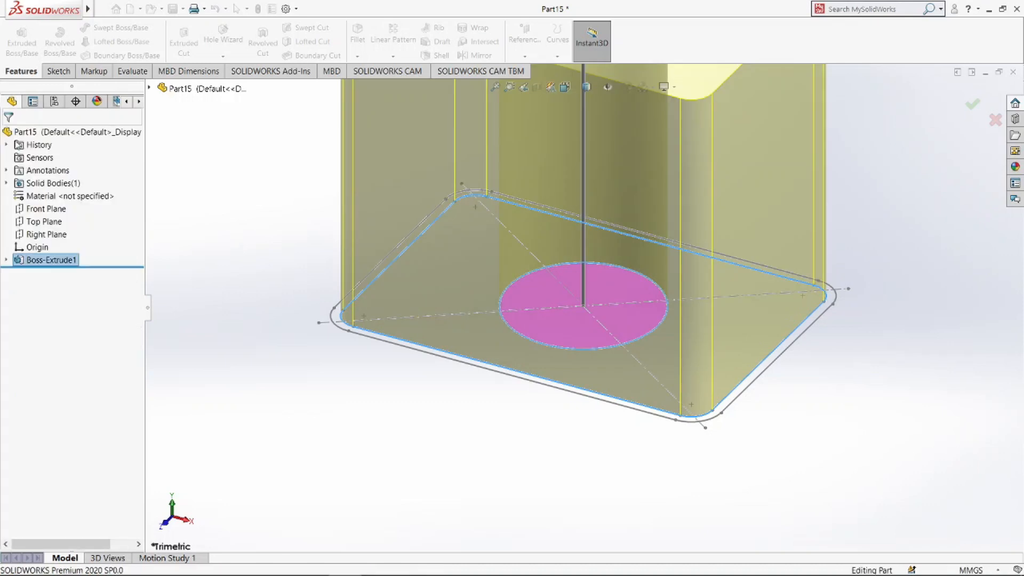
- Make the base sketch of the new extrusion visible again
click(7, 260)
click(38, 273)
click(52, 259)
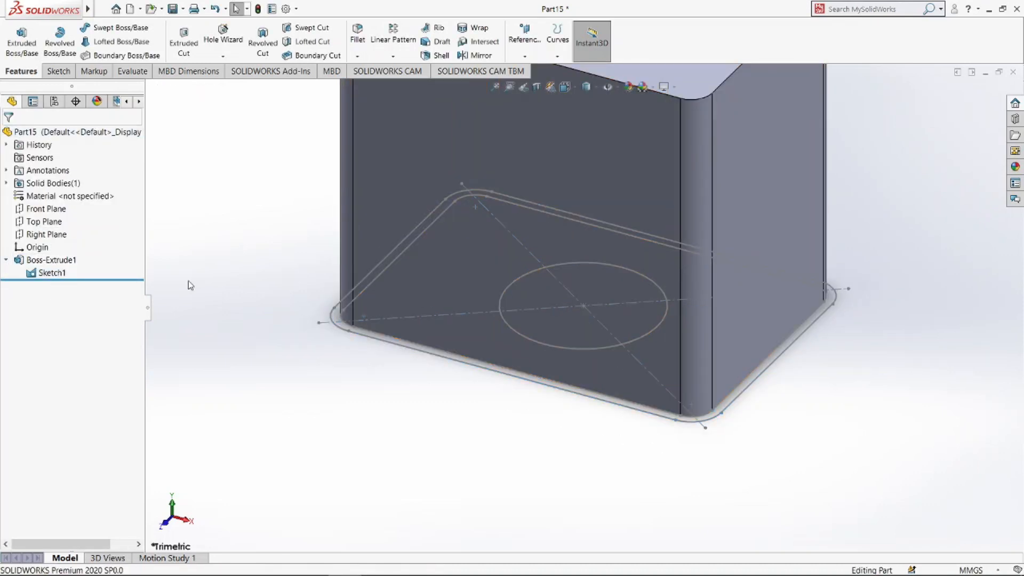
- Extrude the narrow outer ring contour of the base sketch around the block, blind to 10 mm
scroll(199, 342, up, 2)
click(21, 49)
scroll(464, 346, down, 4)
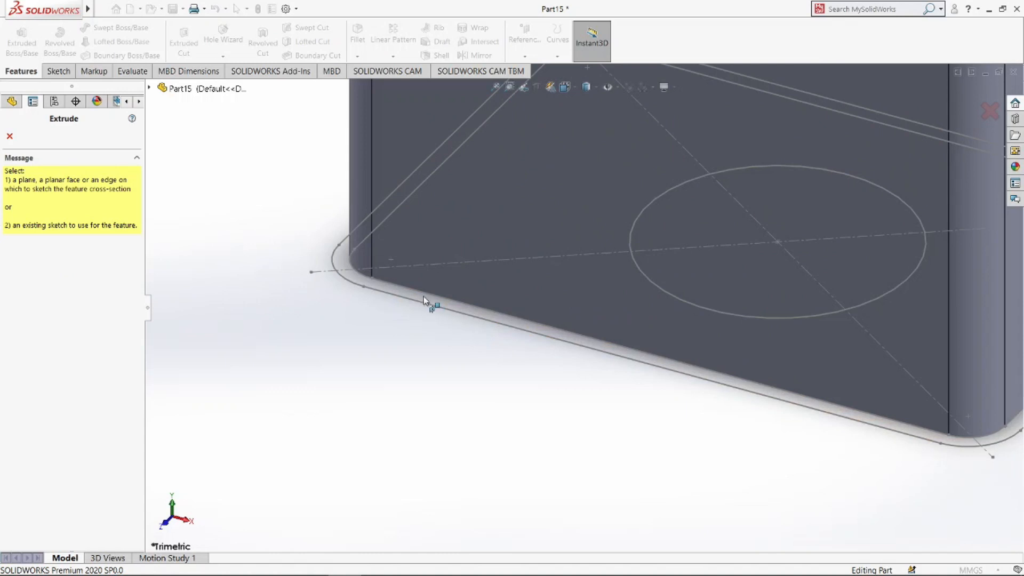
click(779, 243)
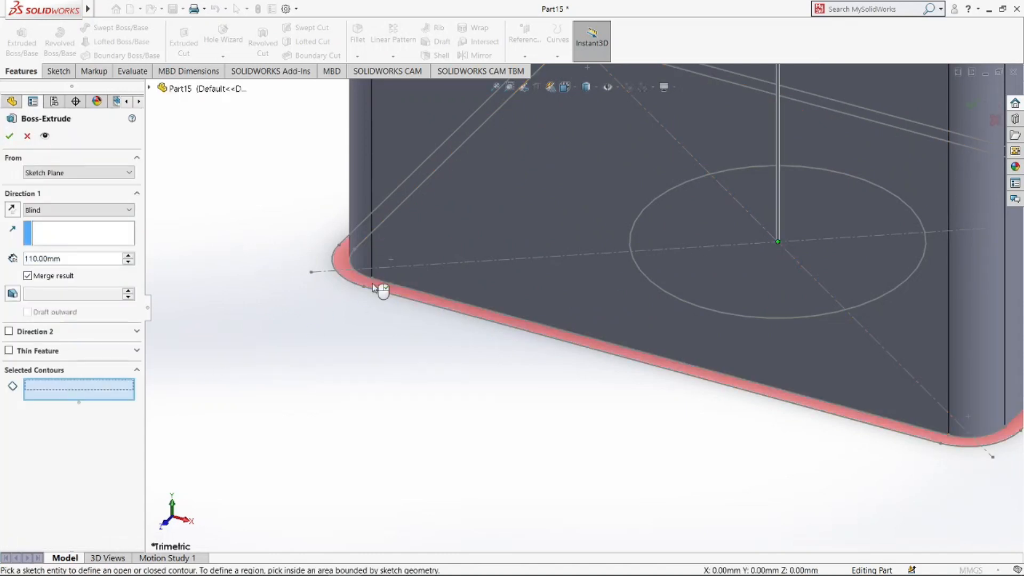
click(361, 301)
text(10)
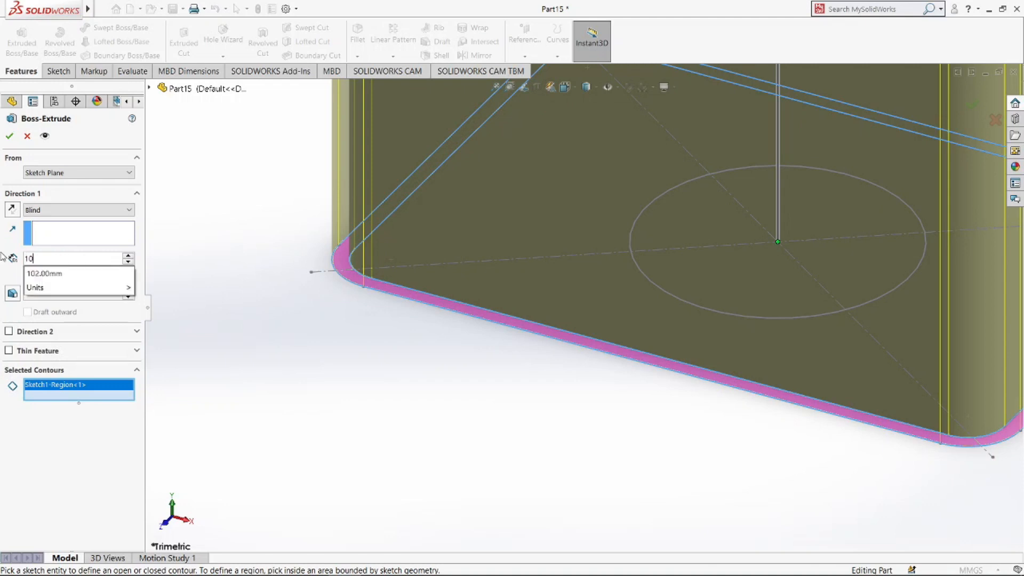
key(Return)
click(9, 135)
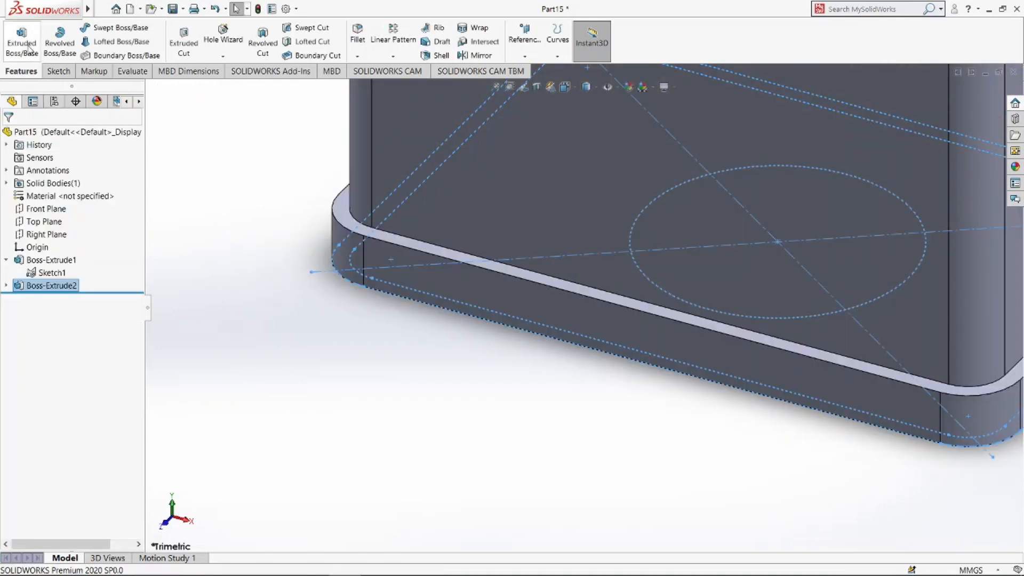
- Extrude the same outer ring contour again, starting from a 13 mm offset, blind to 3 mm as a thin rib
click(22, 40)
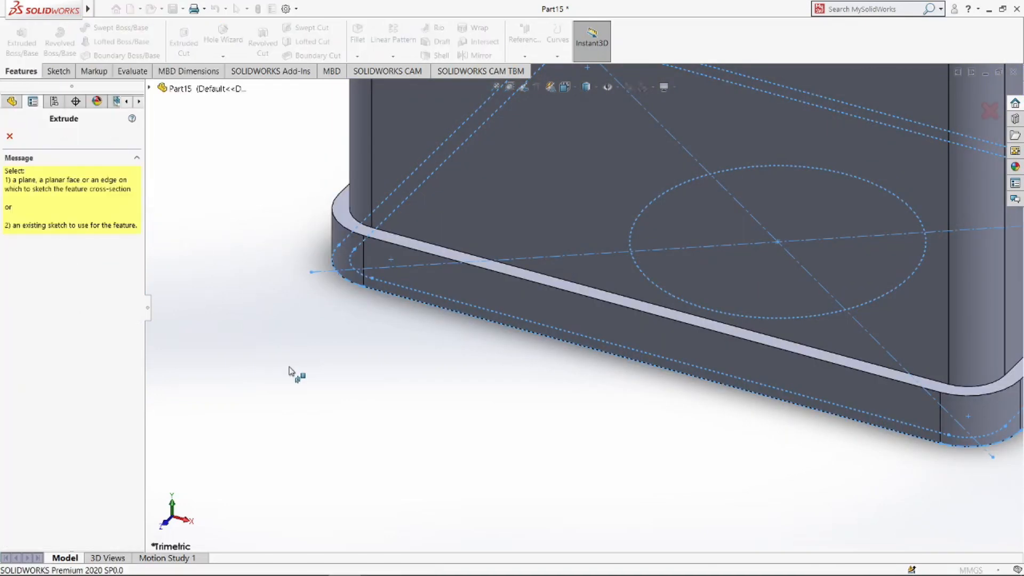
click(779, 242)
scroll(413, 294, down, 3)
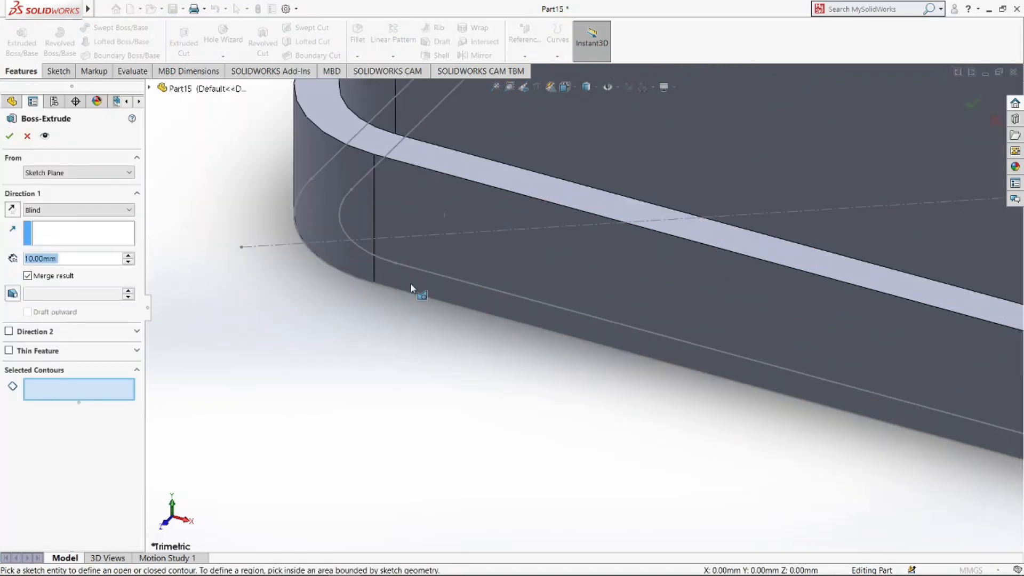
click(418, 291)
click(74, 173)
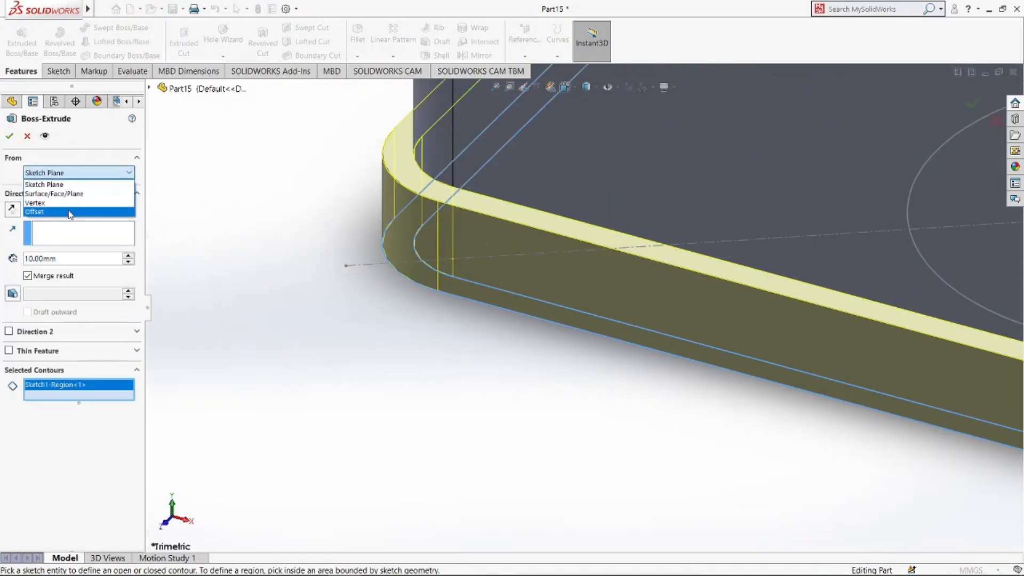
click(78, 213)
text(13)
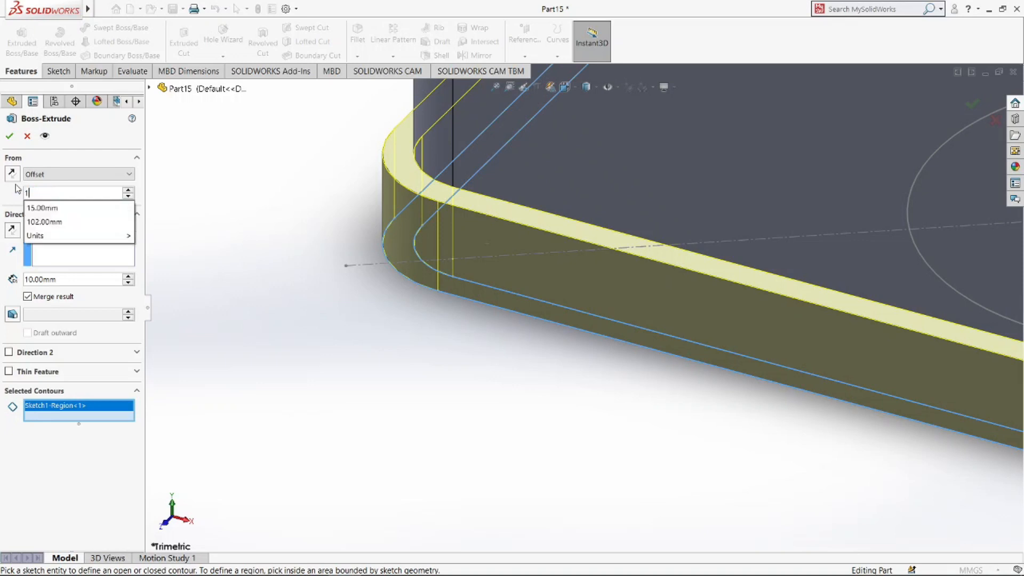
key(Return)
drag(56, 280, 36, 283)
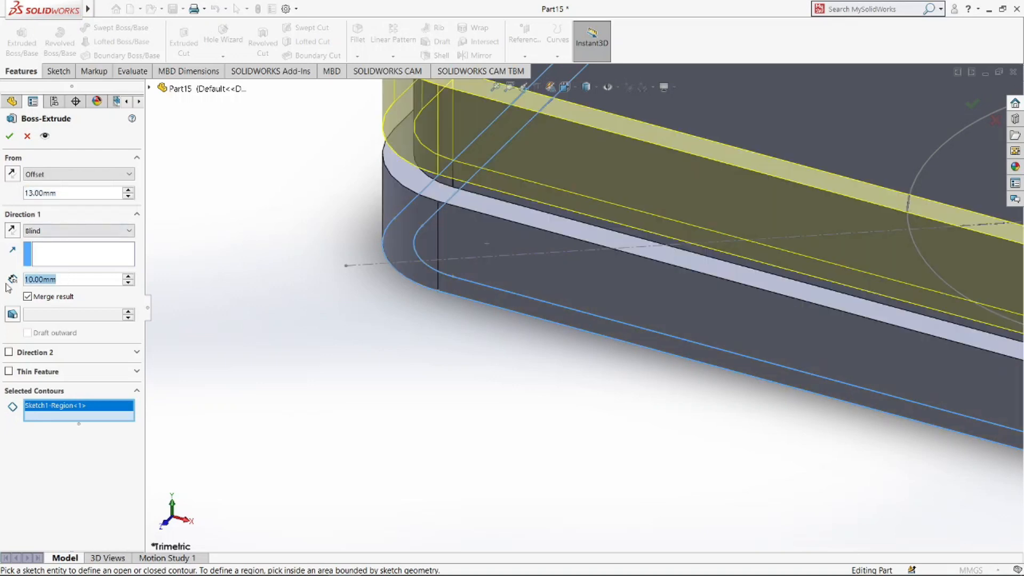
text(3)
key(Return)
click(9, 137)
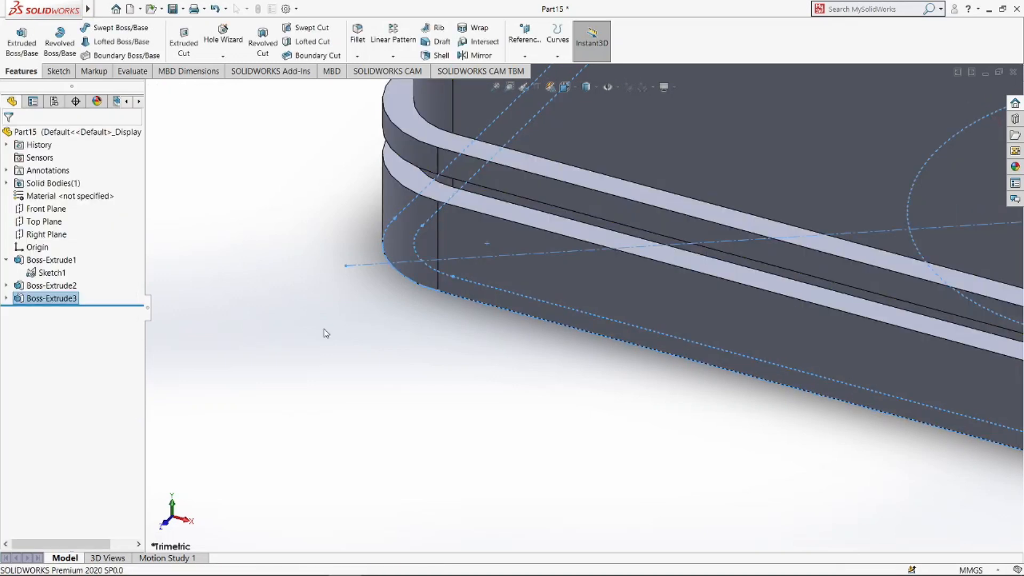
- Set up a linear pattern along the block's vertical edge with 15 instances spaced 6 mm apart
click(391, 39)
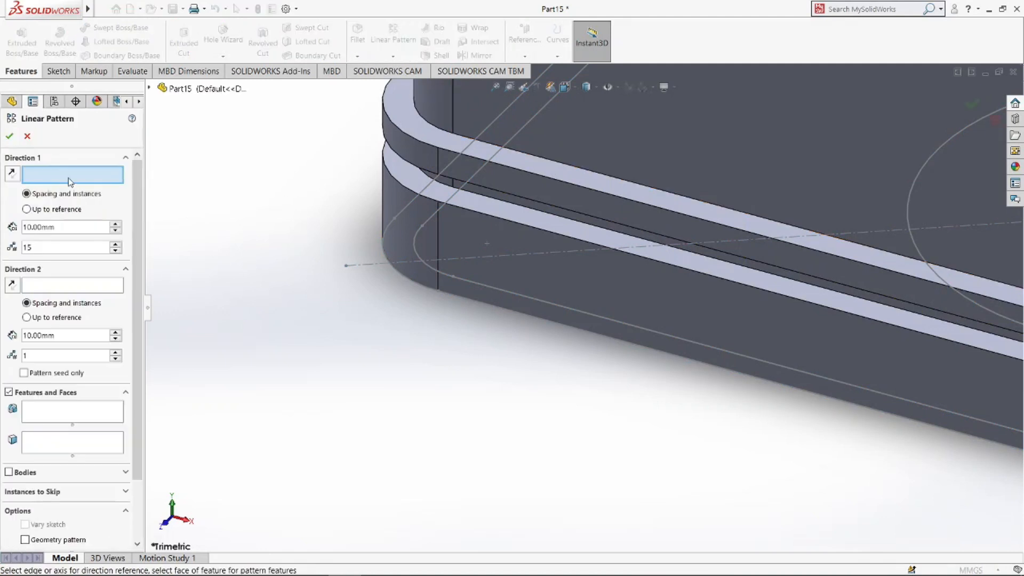
scroll(313, 479, up, 4)
click(513, 201)
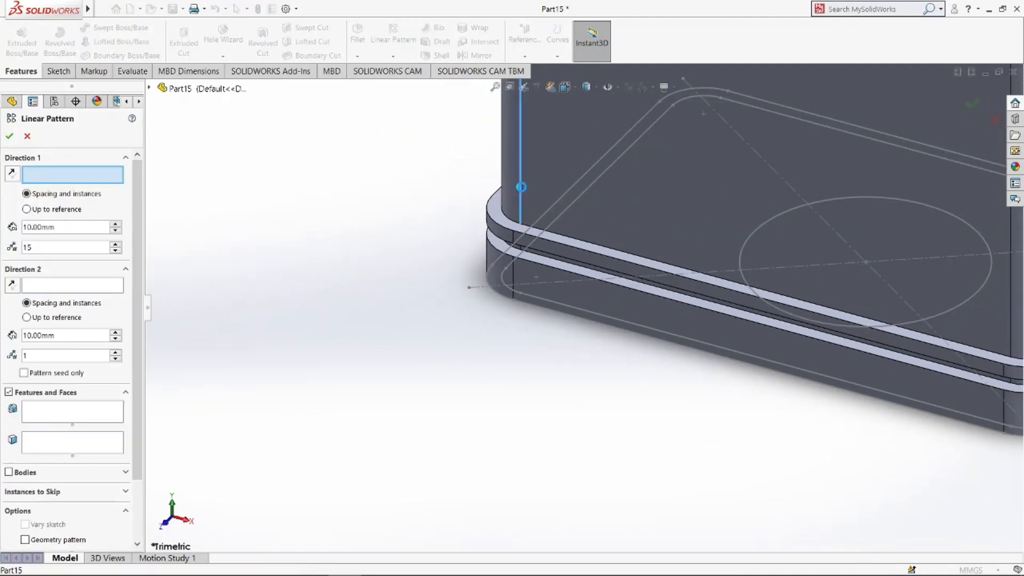
ctrl+middle_drag(527, 356, 400, 420)
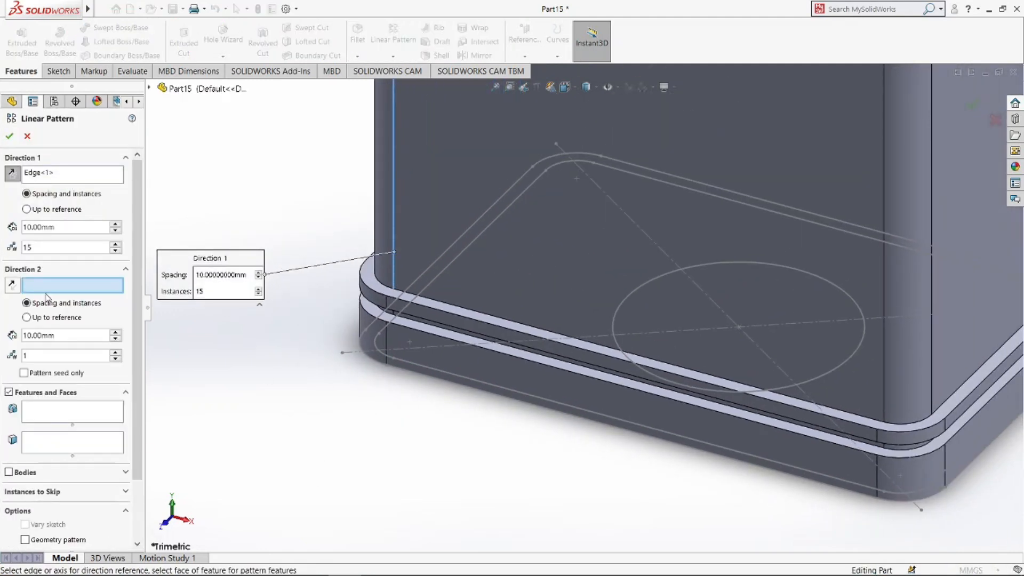
scroll(131, 346, down, 3)
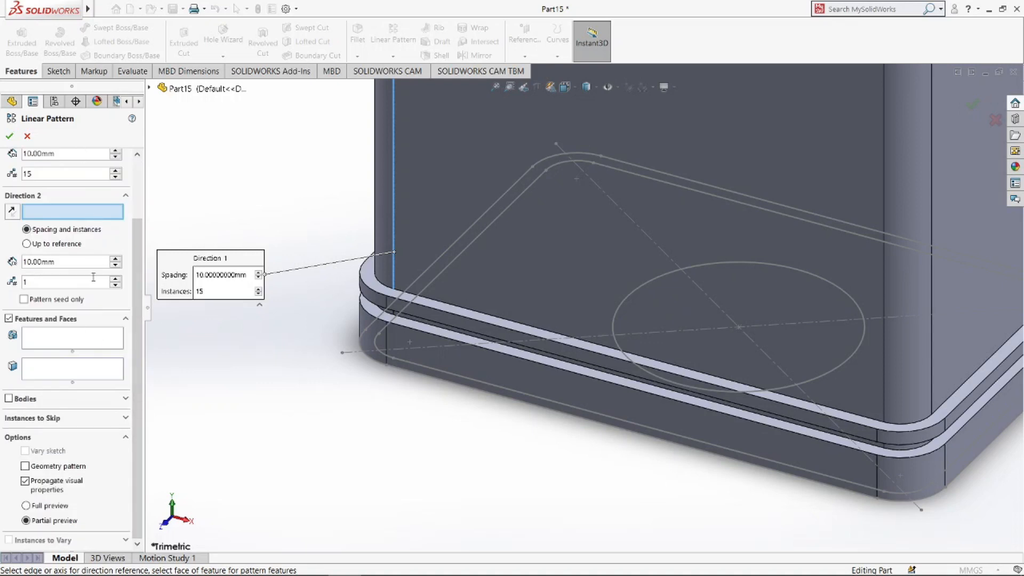
scroll(129, 298, up, 3)
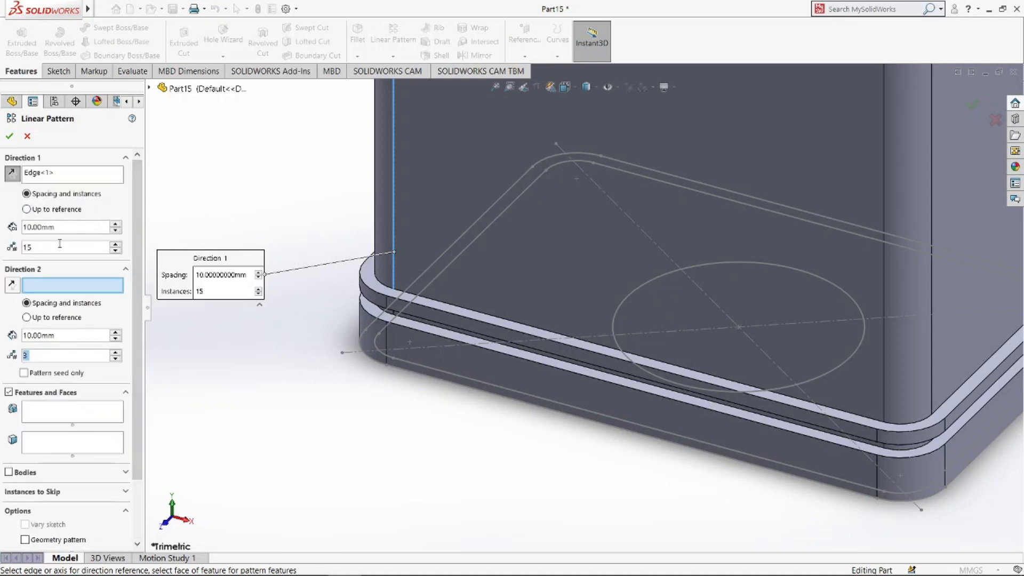
text(3)
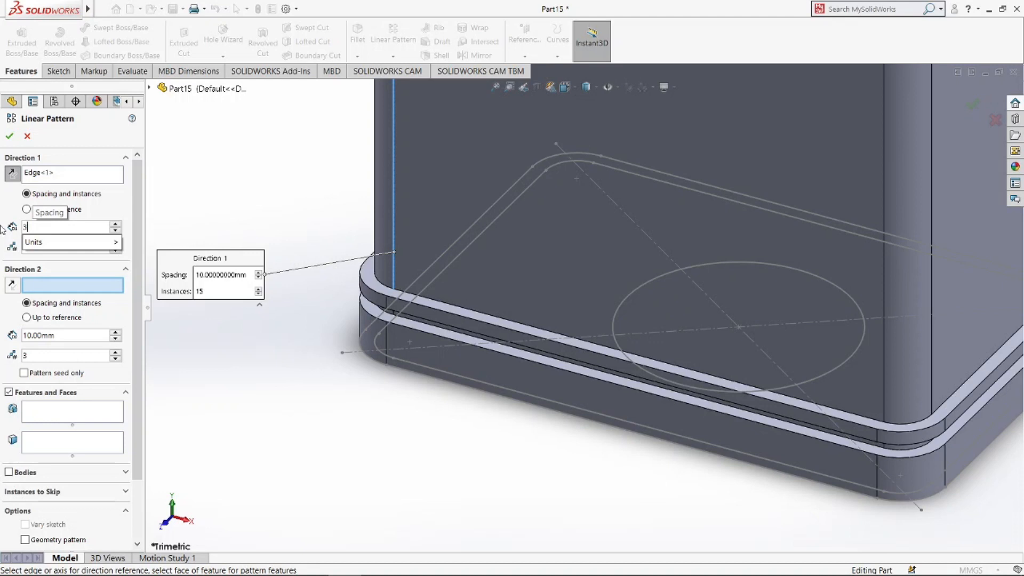
key(BackSpace)
text(6)
key(Return)
- Choose the thin 3 mm rib extrusion as the feature to repeat and complete the linear pattern
scroll(137, 305, down, 3)
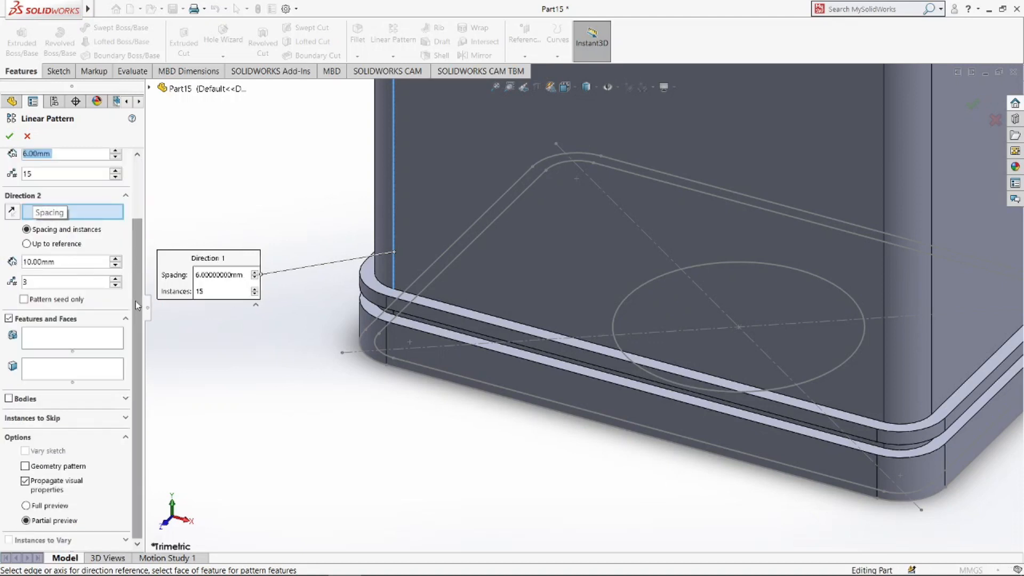
click(80, 340)
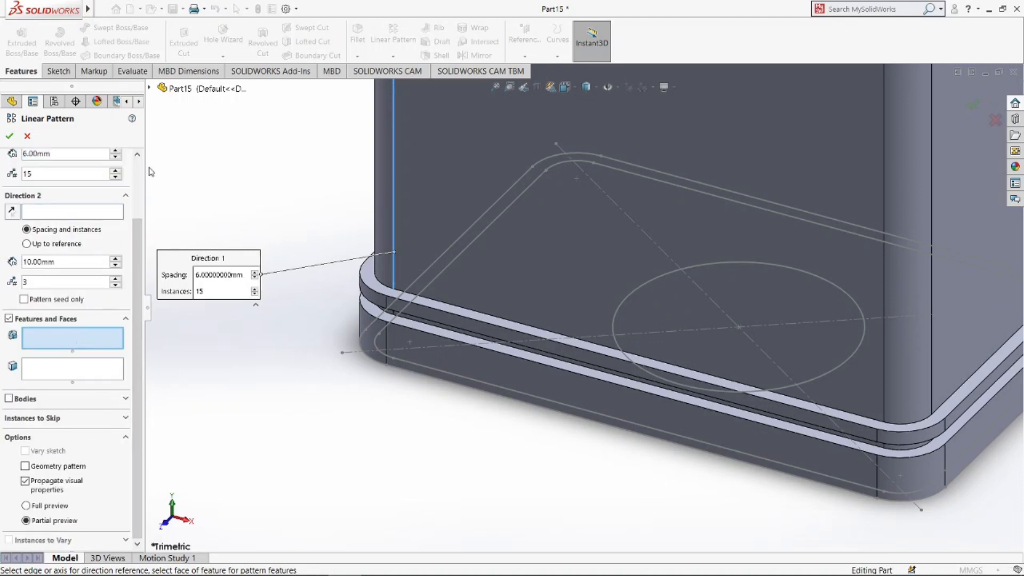
click(150, 89)
click(206, 242)
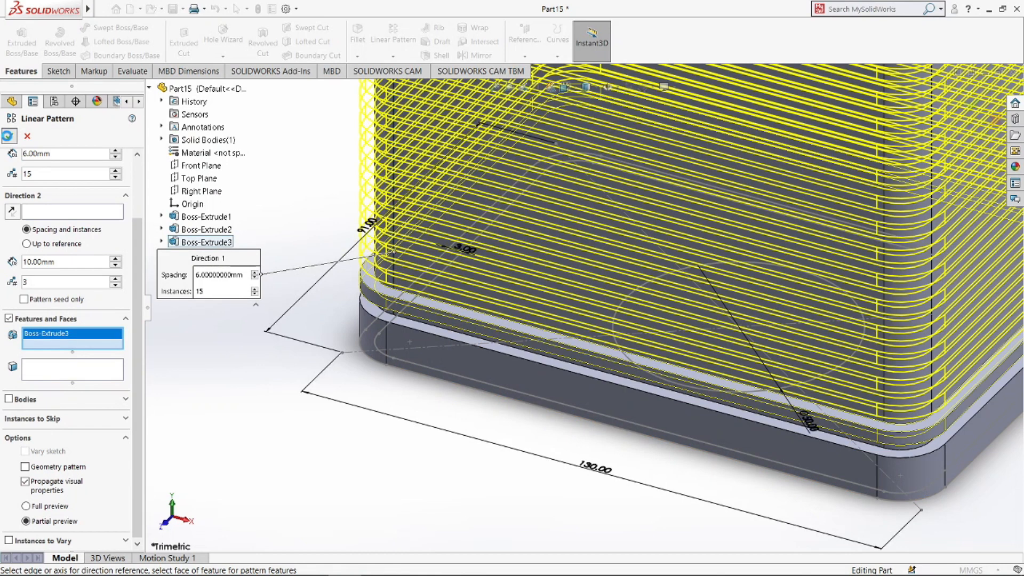
click(9, 137)
- Hide the base sketch and save the ribbed block in the Engine_assembly folder under a name beginning with "upp"
key(f)
middle_drag(366, 216, 368, 336)
click(45, 265)
click(48, 274)
click(317, 427)
mouse_move(337, 455)
middle_down()
mouse_move(350, 430)
mouse_move(429, 408)
mouse_move(377, 330)
mouse_move(381, 319)
middle_up()
key(ctrl+s)
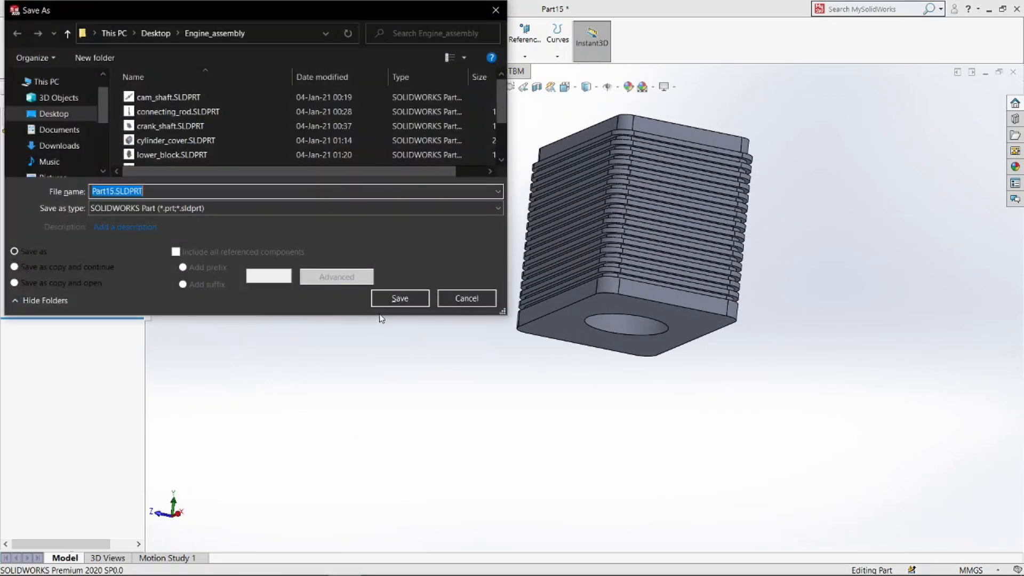
text(upp)
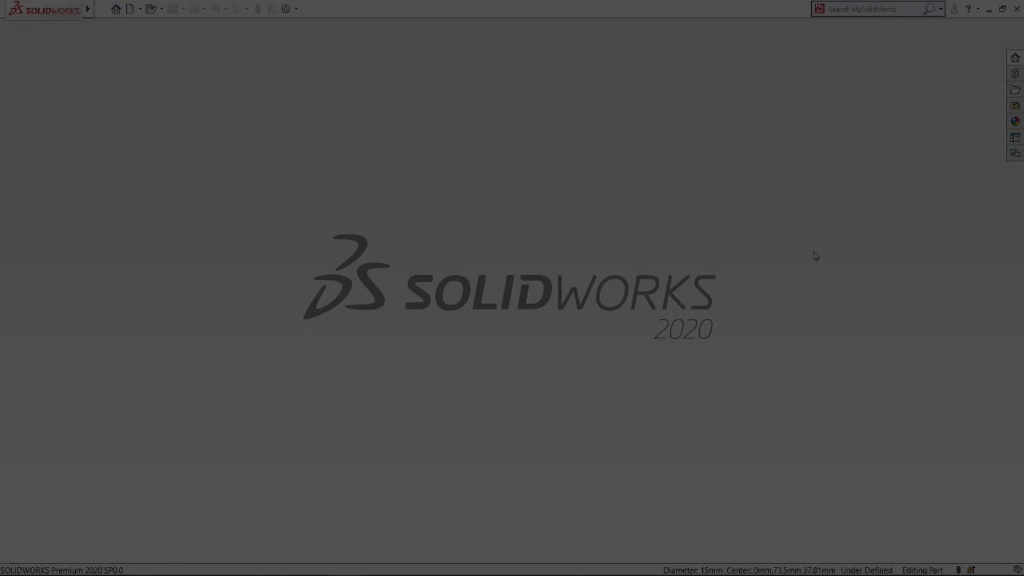
- Create a new part and open a sketch on the Right Plane
key(ctrl+n)
key(Return)
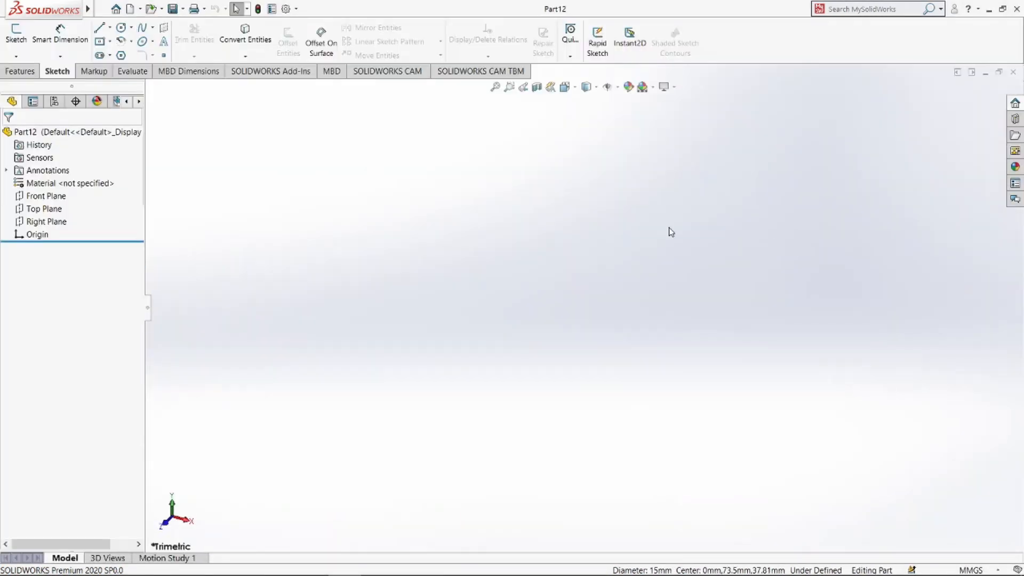
click(54, 223)
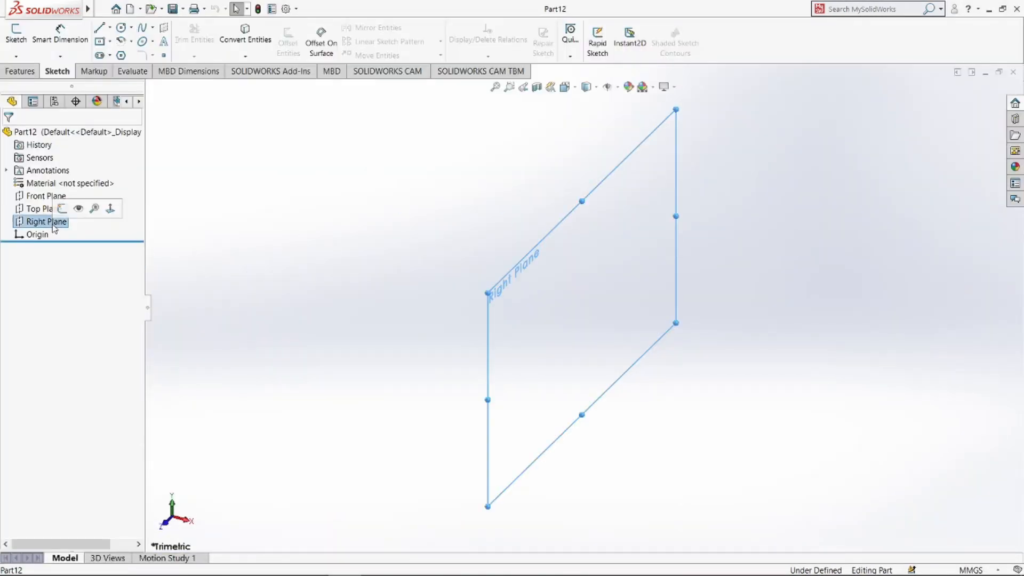
click(61, 213)
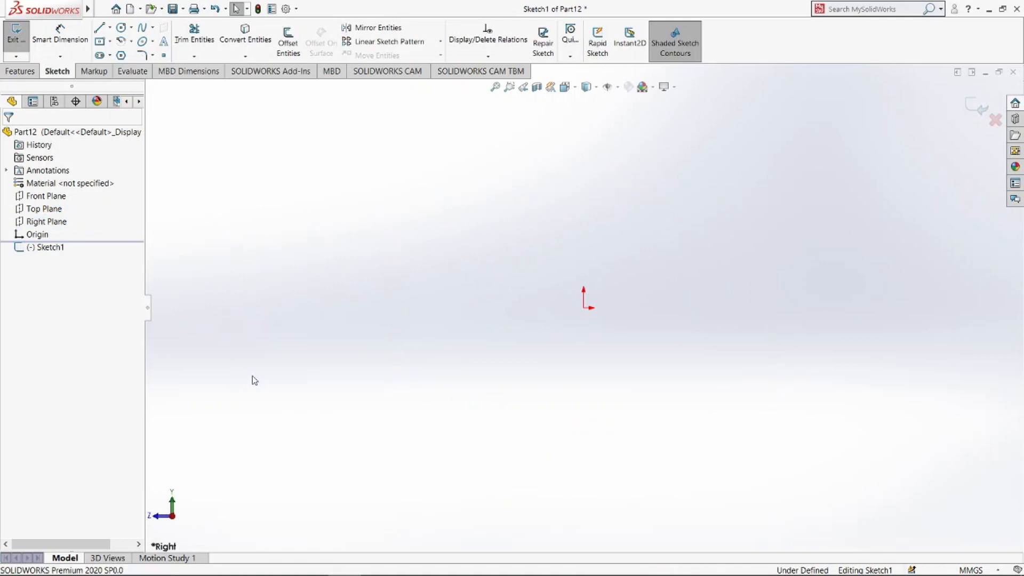
- Sketch a center rectangle about 140 by 90 mm, centred directly above the origin with its lower edge at origin height
click(104, 43)
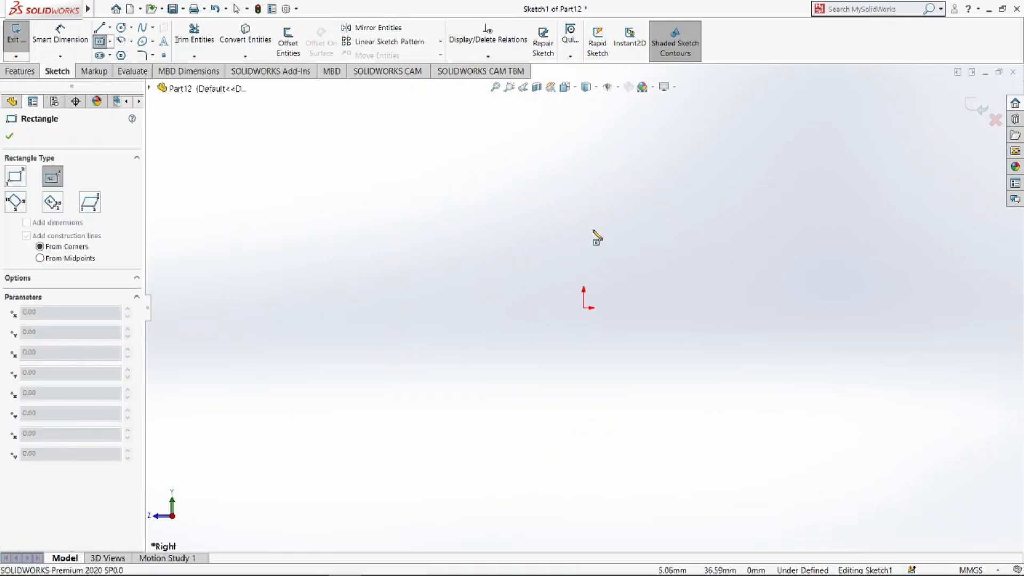
click(584, 214)
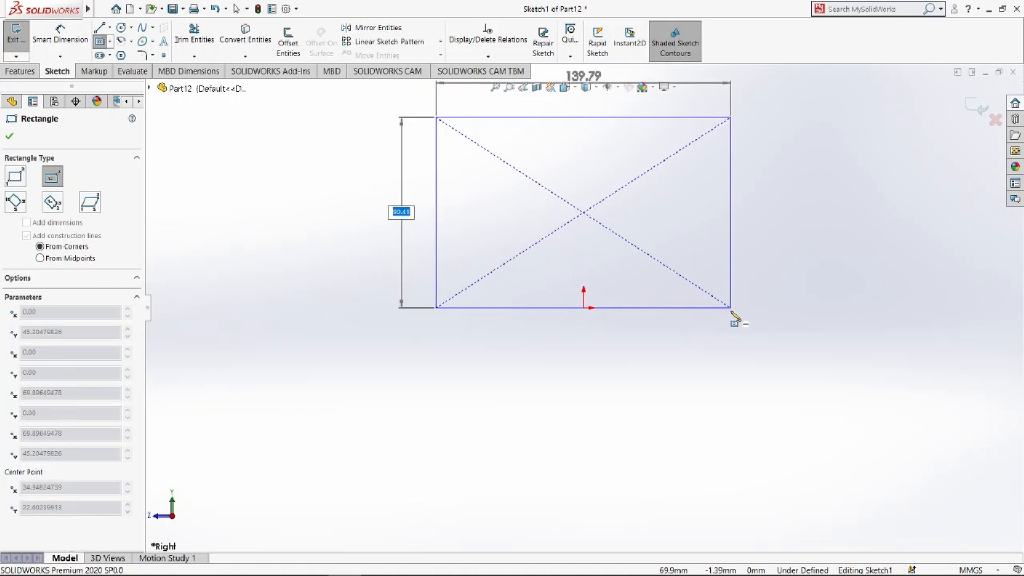
click(731, 314)
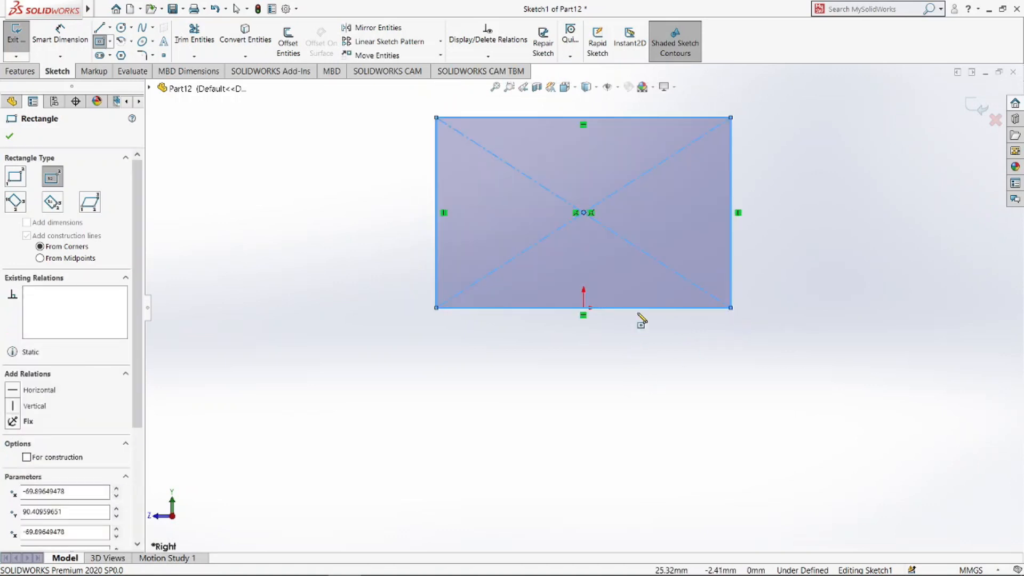
key(Escape)
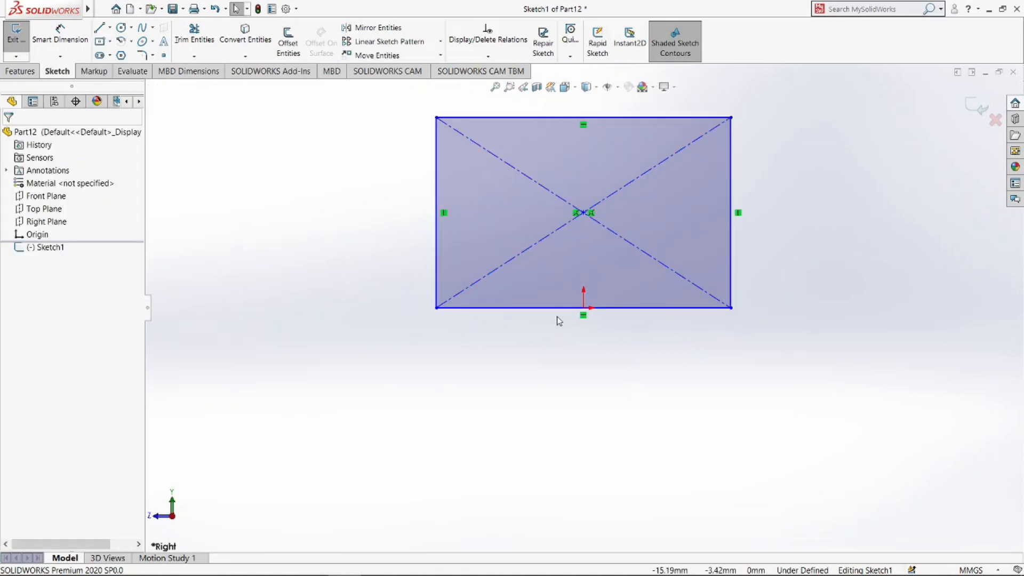
- Add a midpoint relation between the rectangle's lower edge and the origin
click(648, 309)
ctrl+click(584, 308)
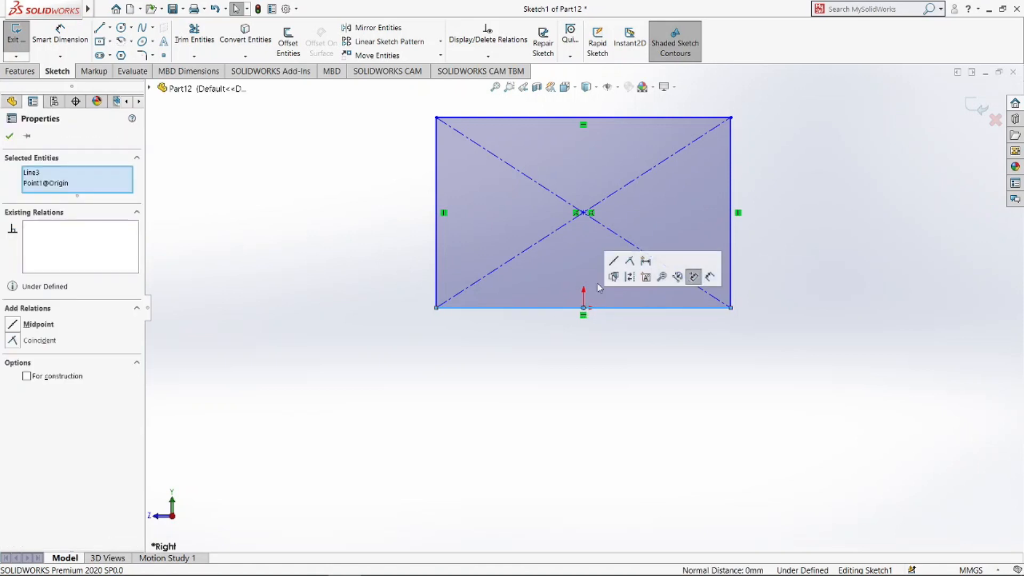
click(614, 261)
key(Escape)
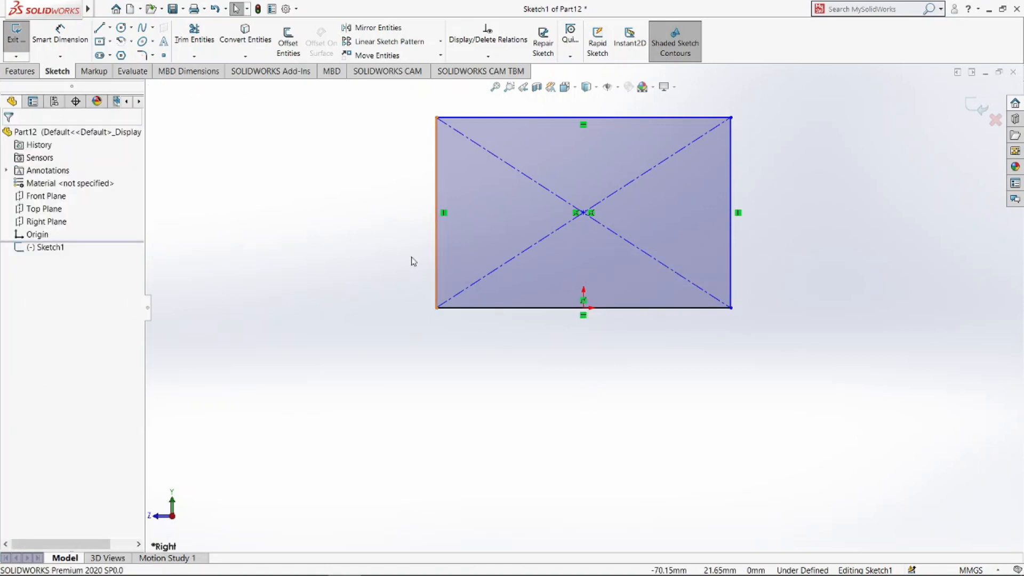
- Dimension the rectangle's lower edge to 130 mm
click(60, 33)
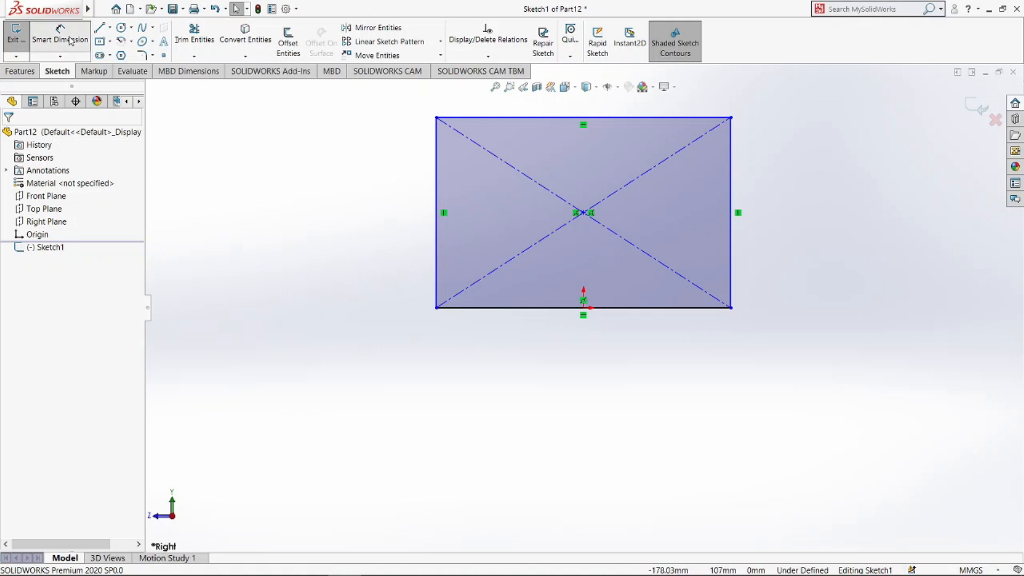
click(512, 309)
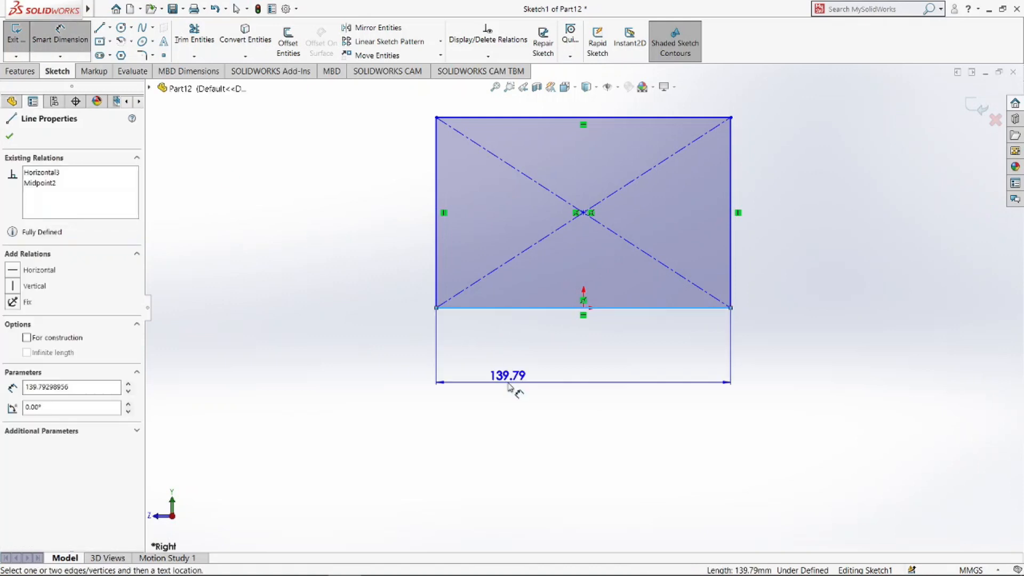
click(511, 387)
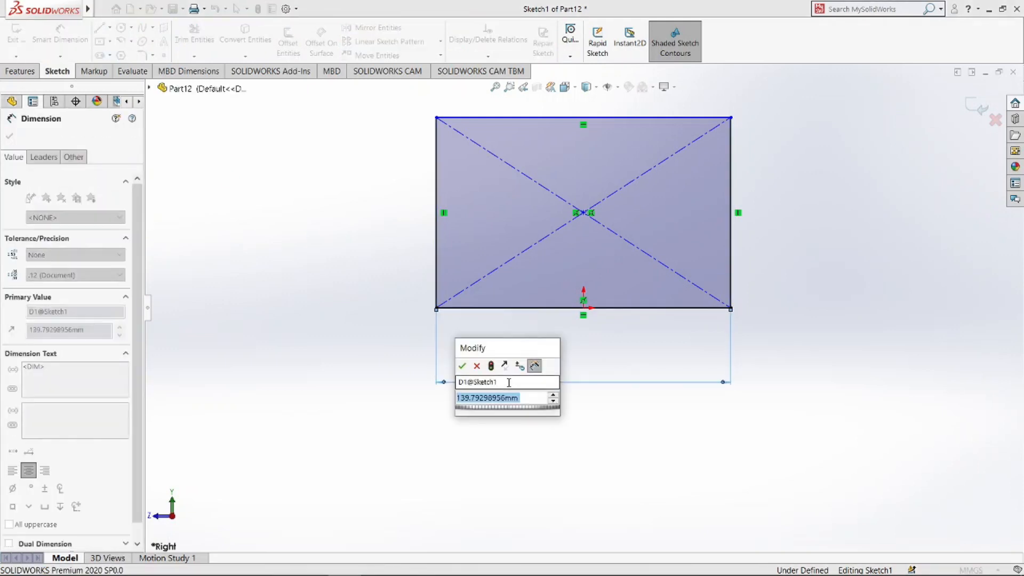
text(130)
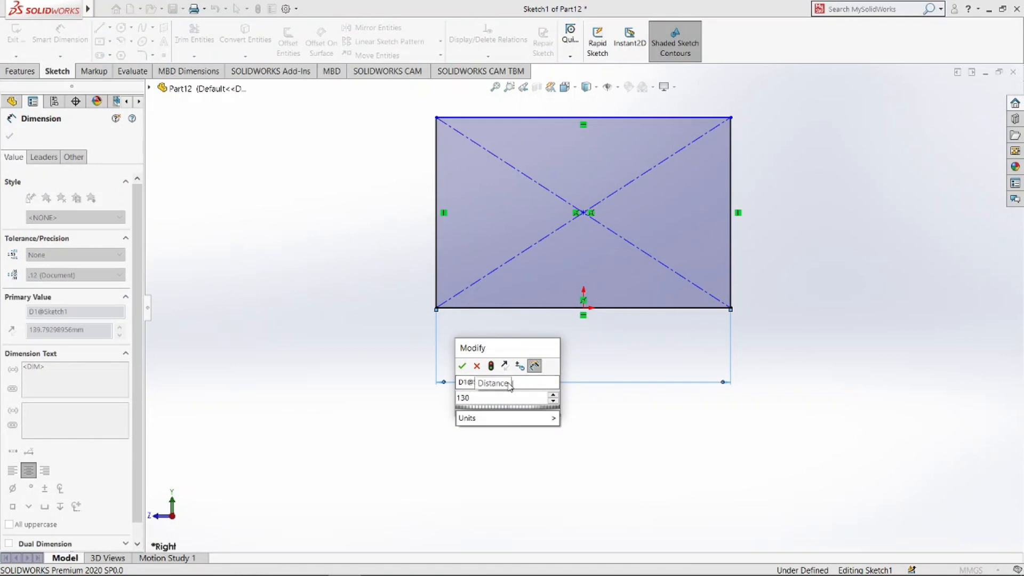
key(Return)
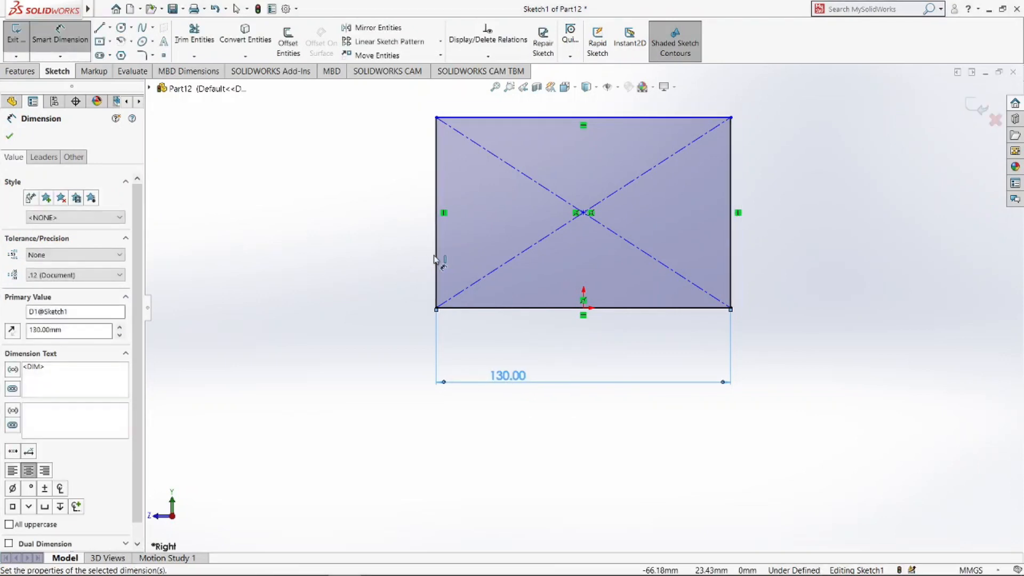
- Dimension the rectangle's left edge to 73.5 mm
click(436, 260)
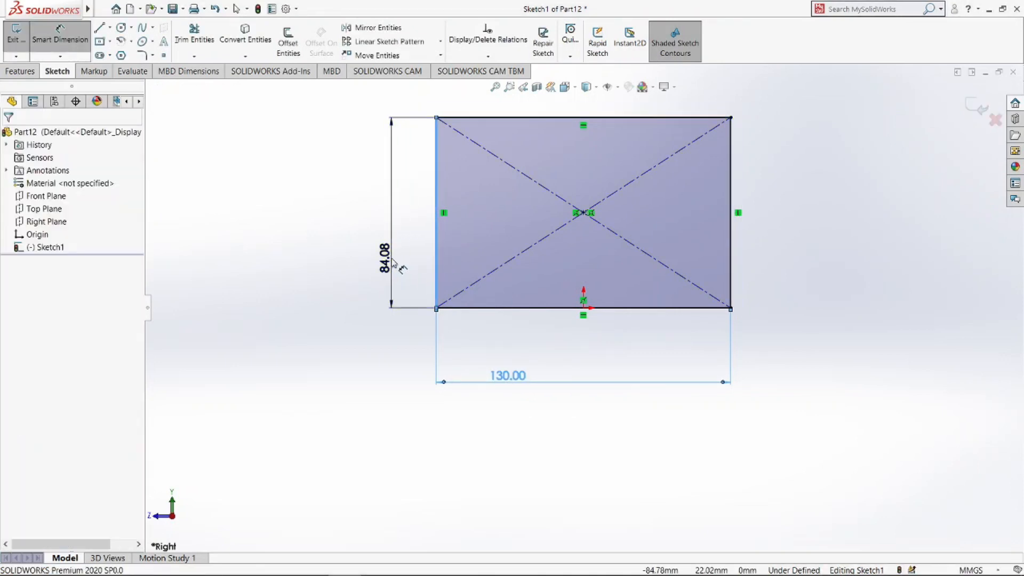
click(393, 261)
text(73.5)
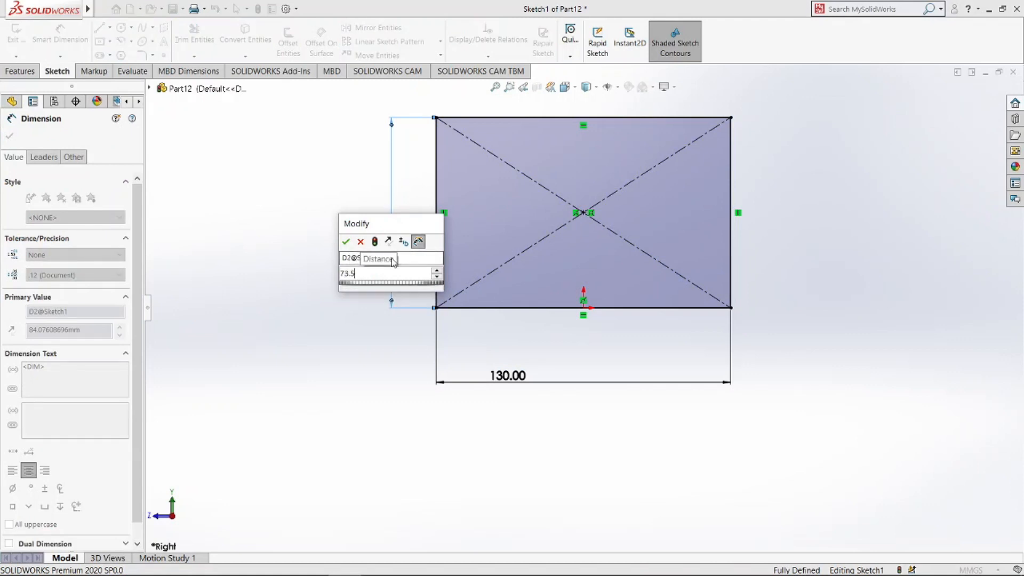
key(Return)
key(Escape)
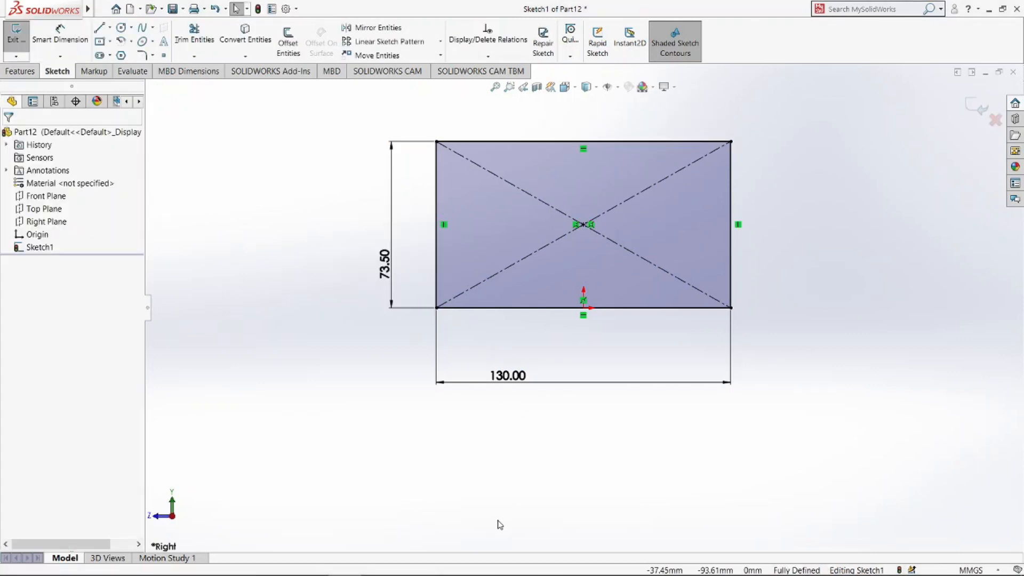
- Draw a circle of radius 6.5 mm centred on the rectangle's upper edge, about 23 mm from its left corner
ctrl+middle_drag(567, 340, 515, 425)
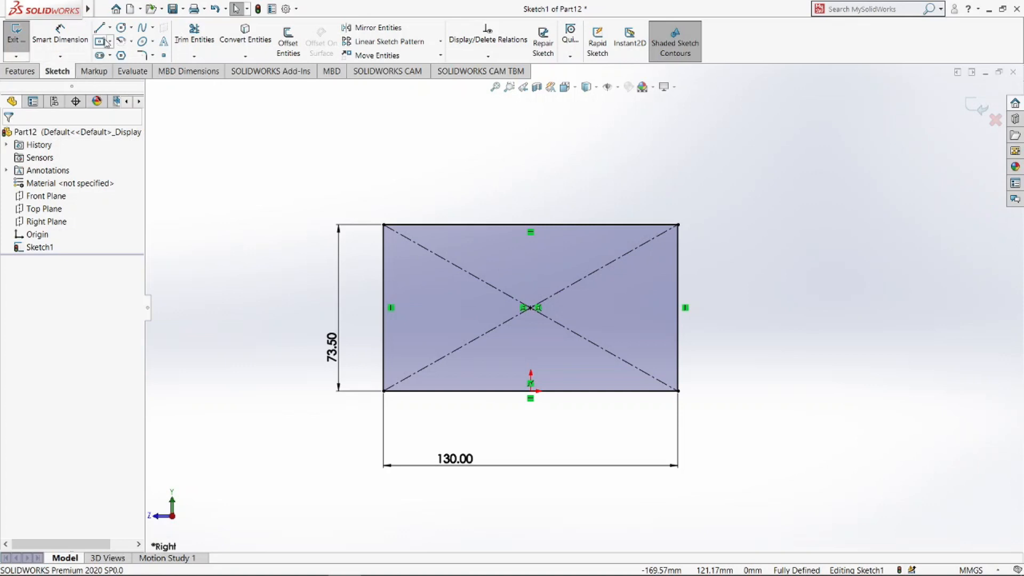
click(121, 28)
scroll(452, 223, down, 2)
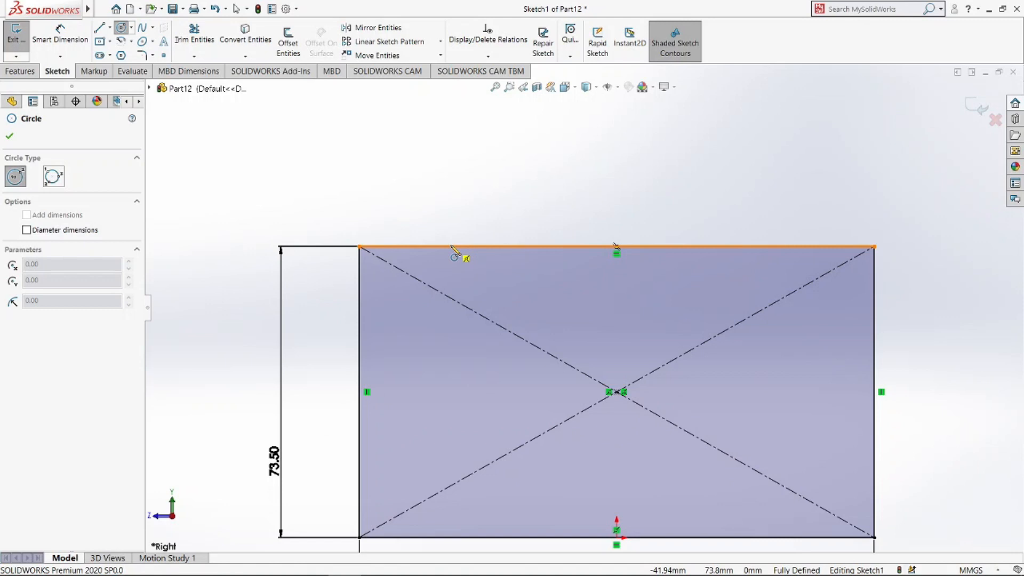
click(452, 247)
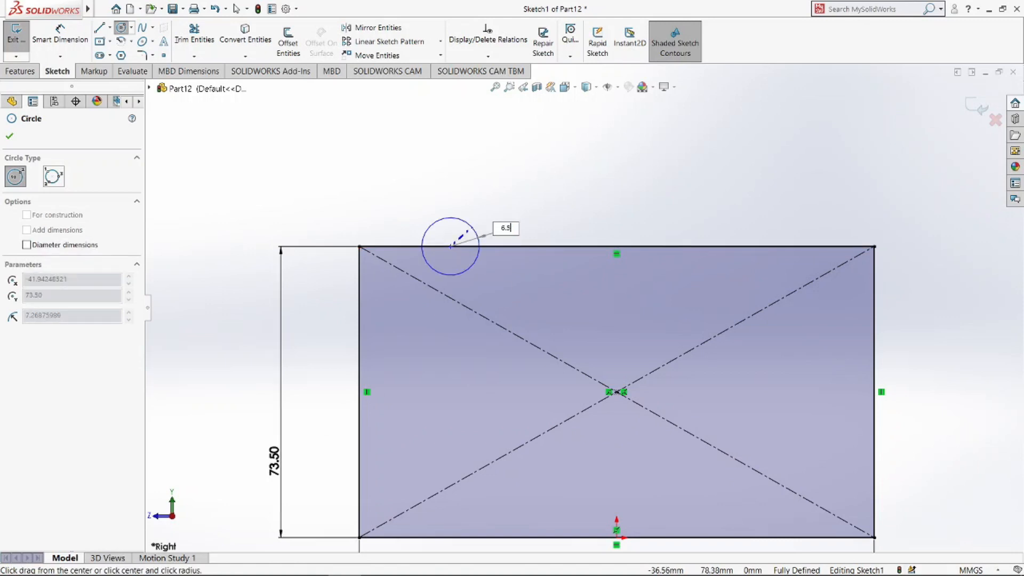
key(Return)
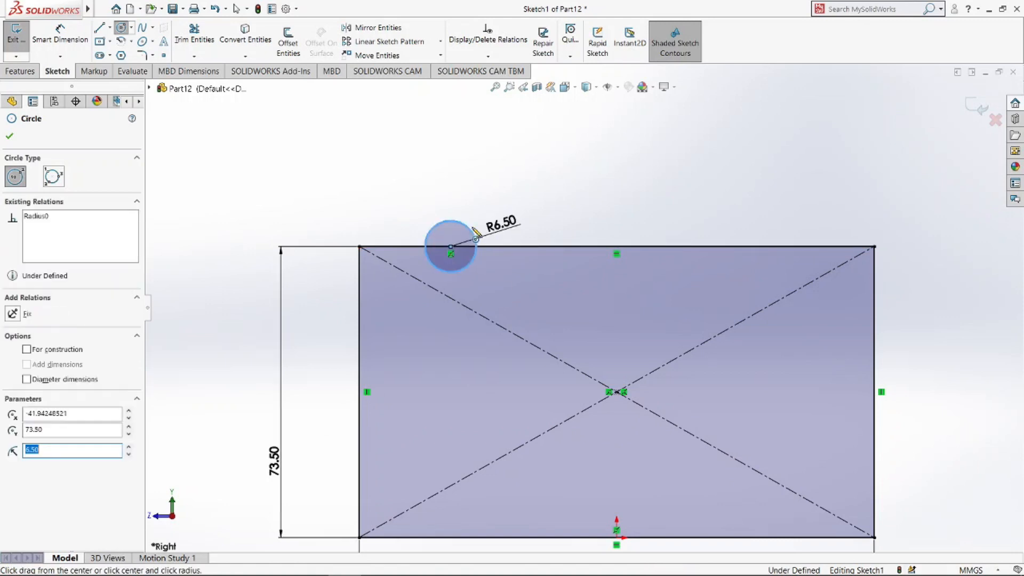
- Switch circles to diameter dimensions and draw a 7.5 mm diameter circle concentric with the R6.5 circle
click(26, 380)
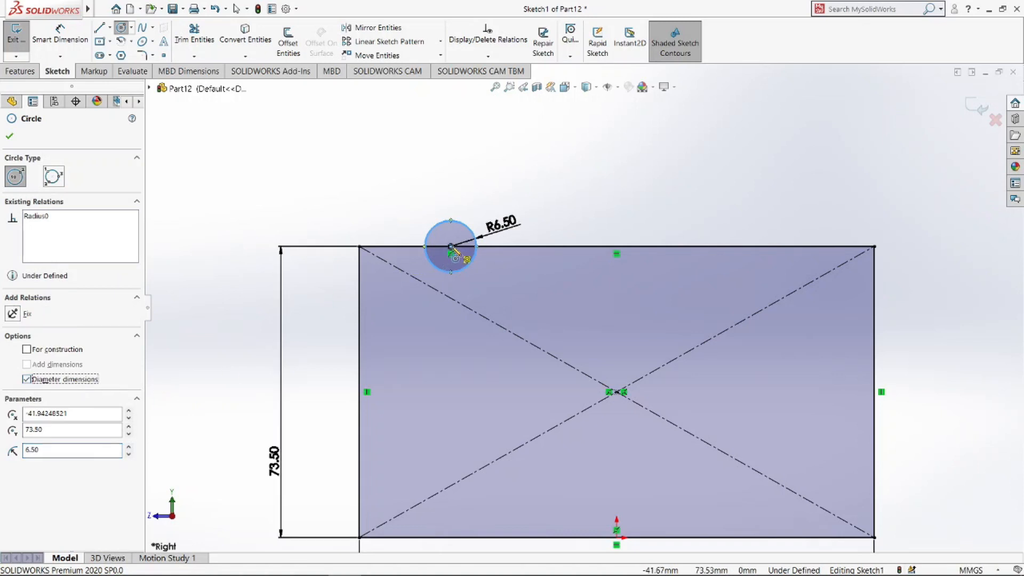
click(452, 247)
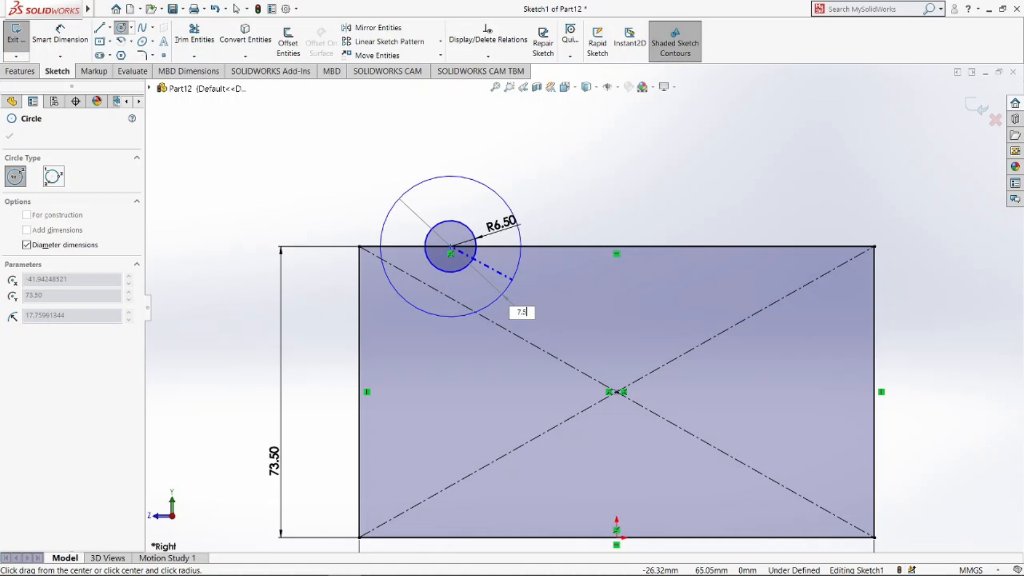
text(7.5)
key(Return)
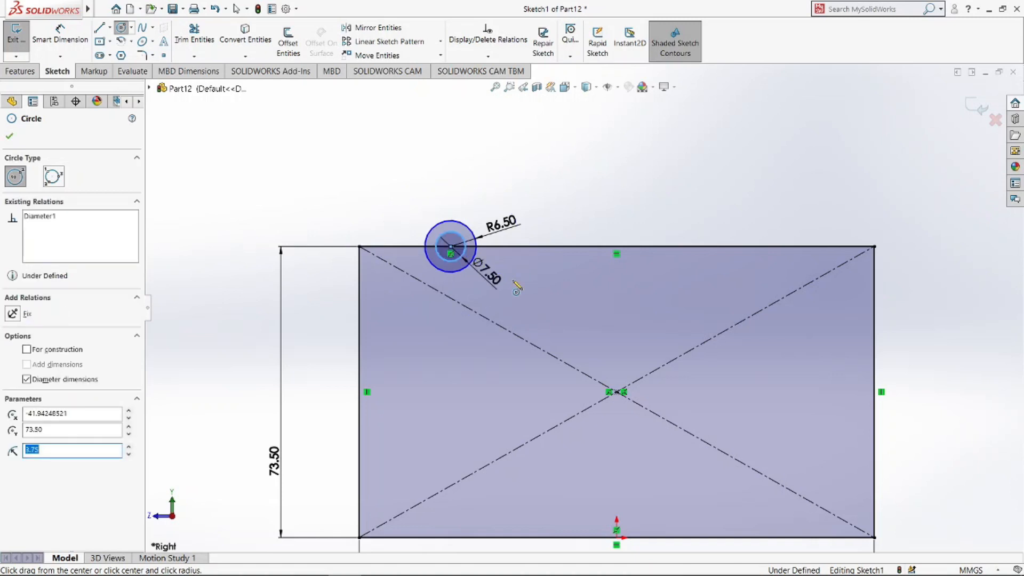
key(Escape)
- Draw a 10 mm diameter circle inside the rectangle, centred about 12 mm from the left edge and 11 mm below the upper edge
scroll(494, 267, down, 4)
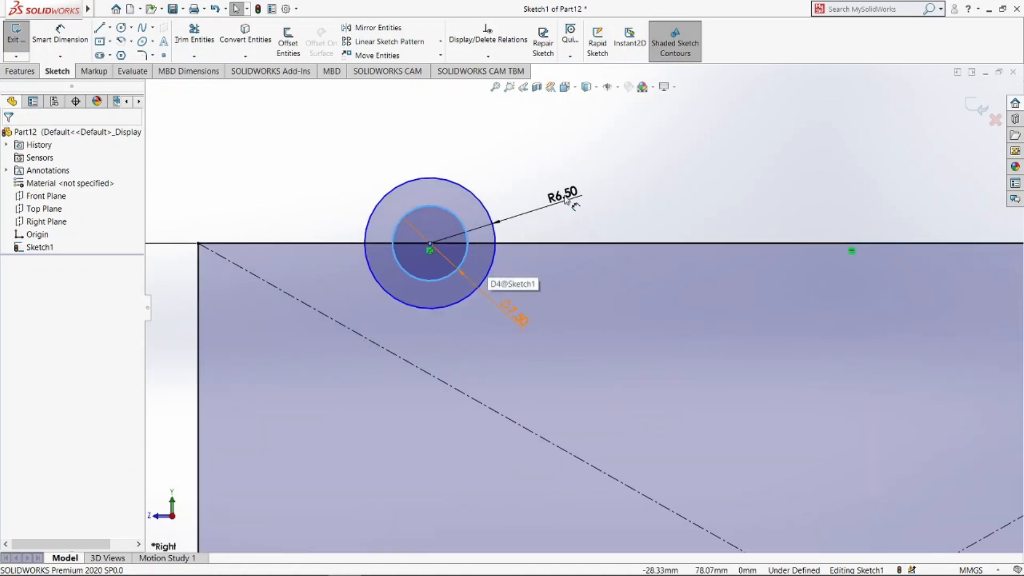
click(122, 29)
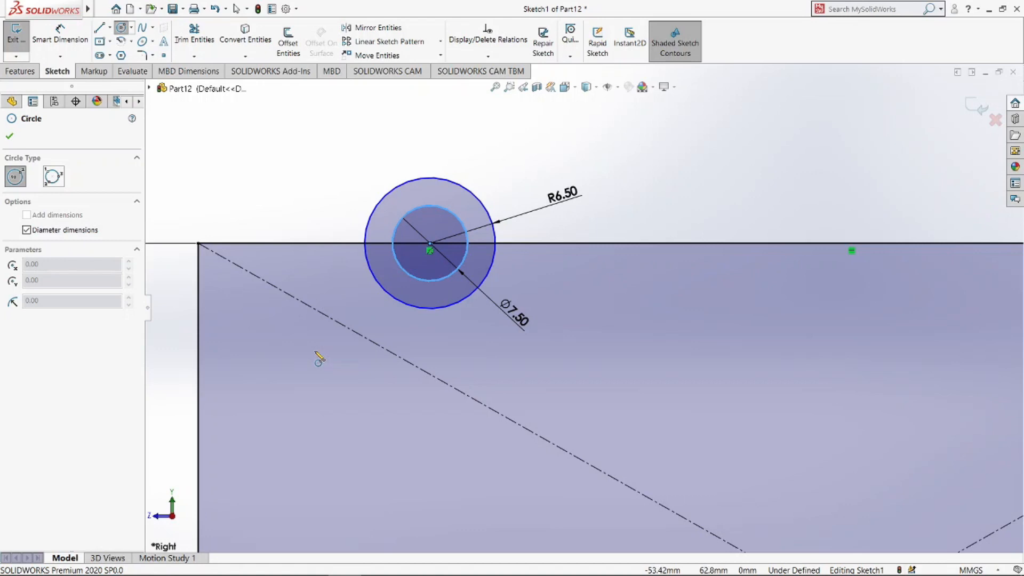
click(314, 350)
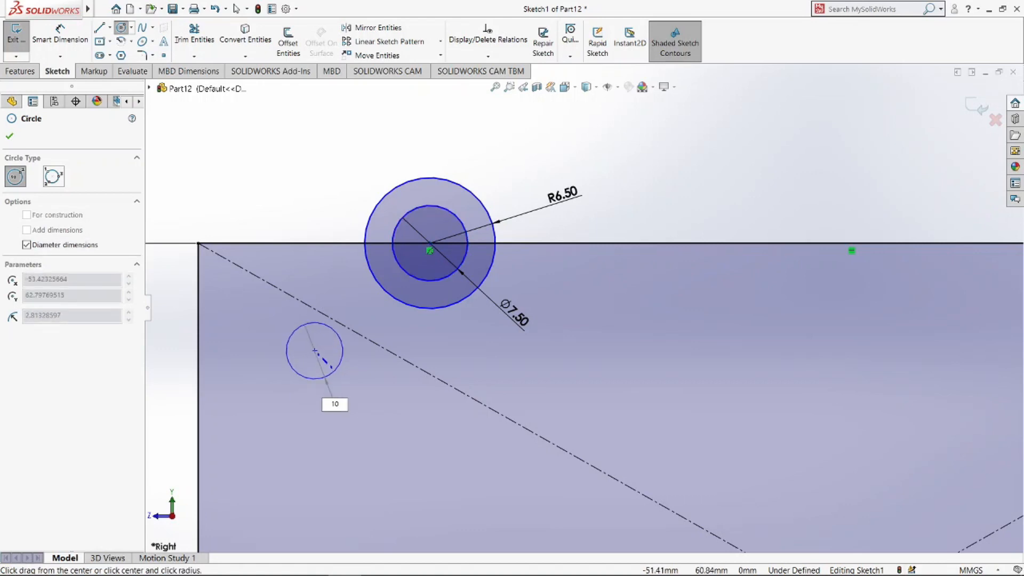
key(Return)
key(Escape)
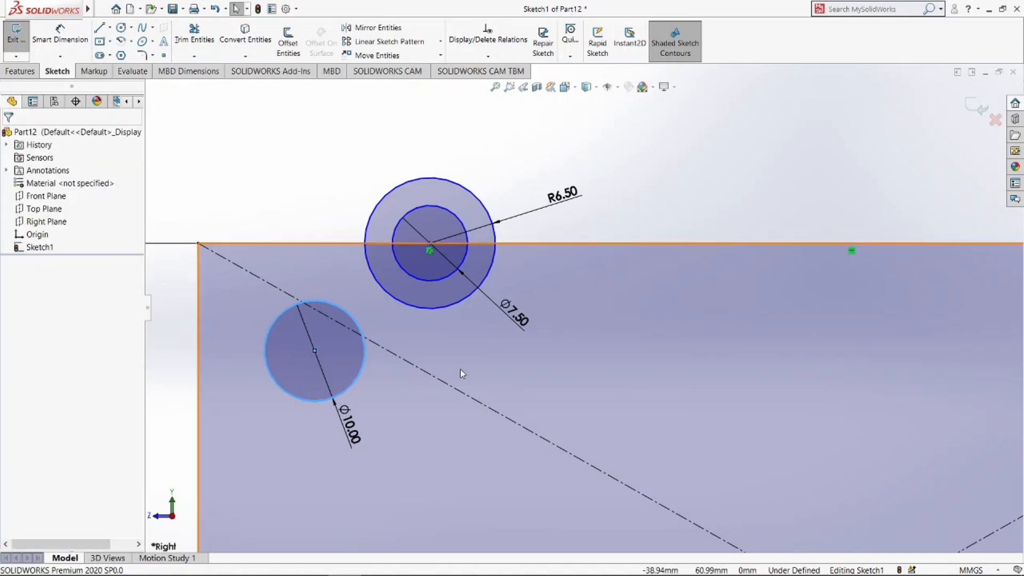
- Dimension the horizontal distance from the rectangle's upper-left corner to the concentric circles' centre to 34 mm
scroll(460, 369, up, 2)
click(64, 44)
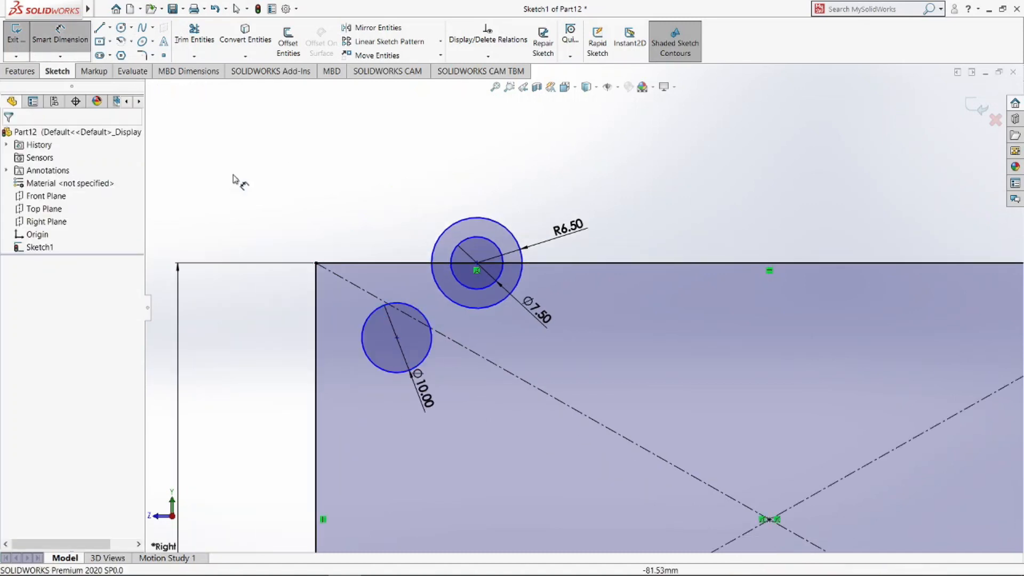
click(316, 264)
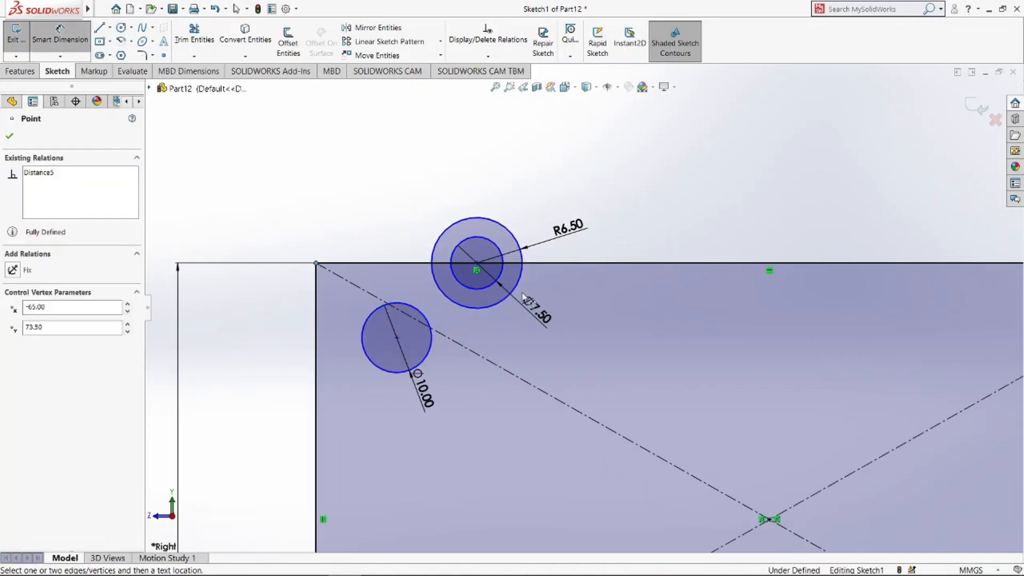
click(477, 265)
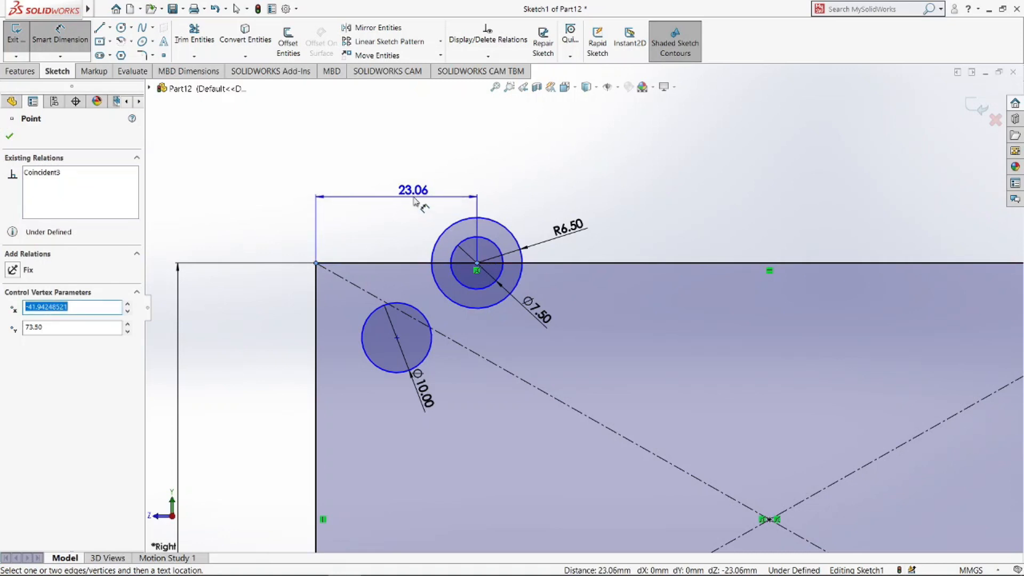
click(415, 200)
key(Escape)
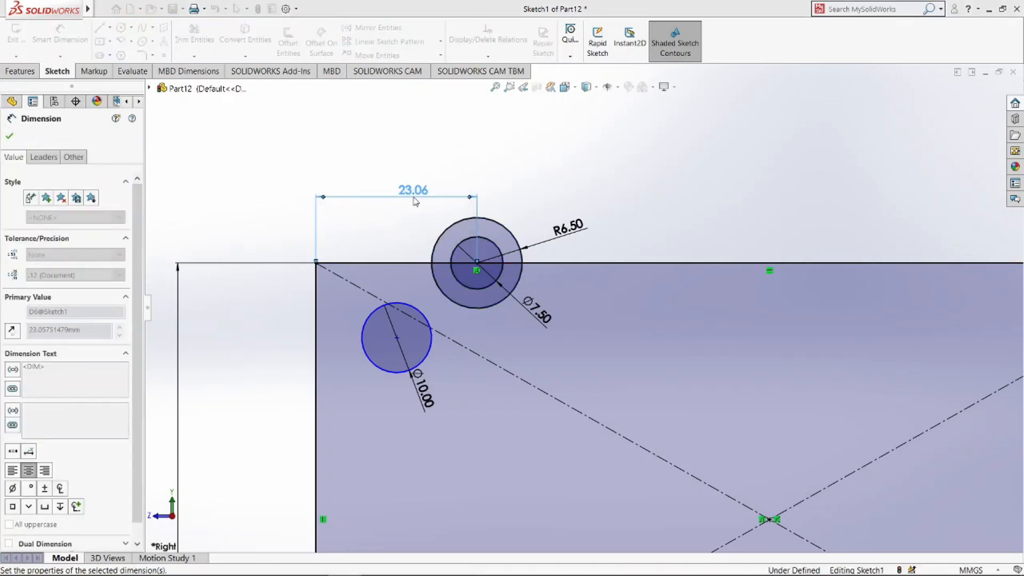
- Dimension the horizontal distance between the 10 mm circle's centre and the concentric circles' centre to 16.5 mm
click(397, 339)
click(553, 262)
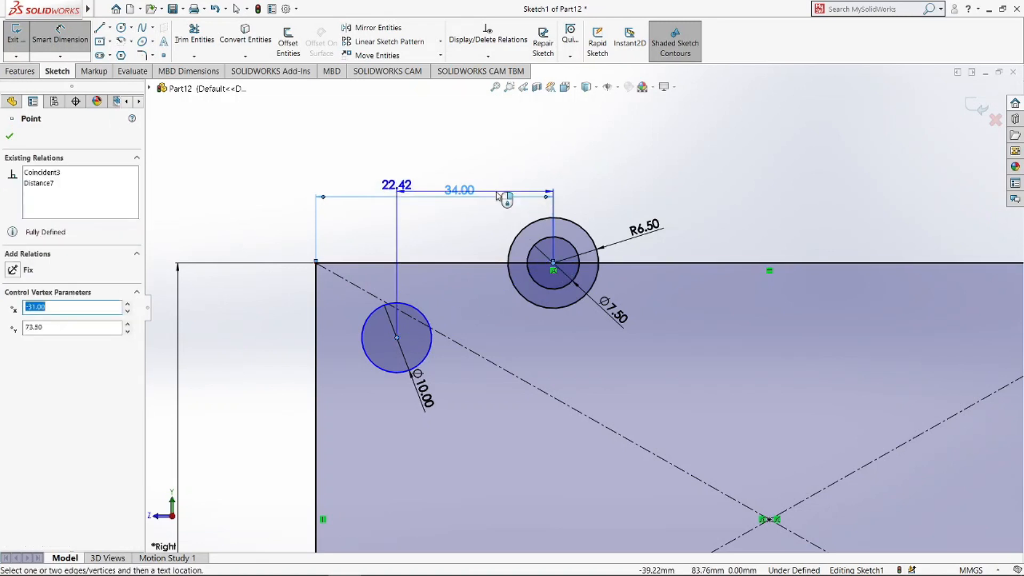
click(483, 225)
text(1)
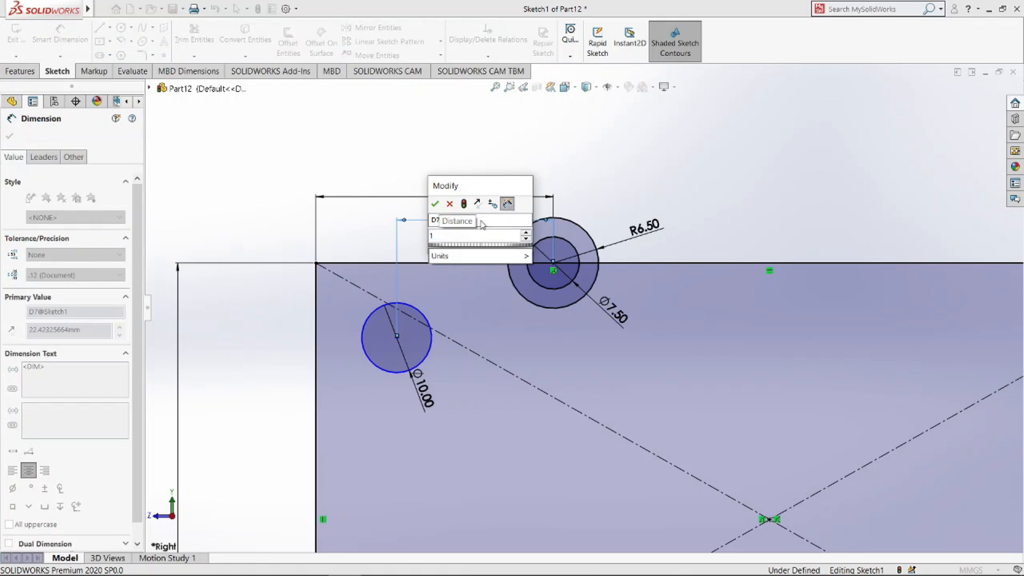
text(6.5)
key(Return)
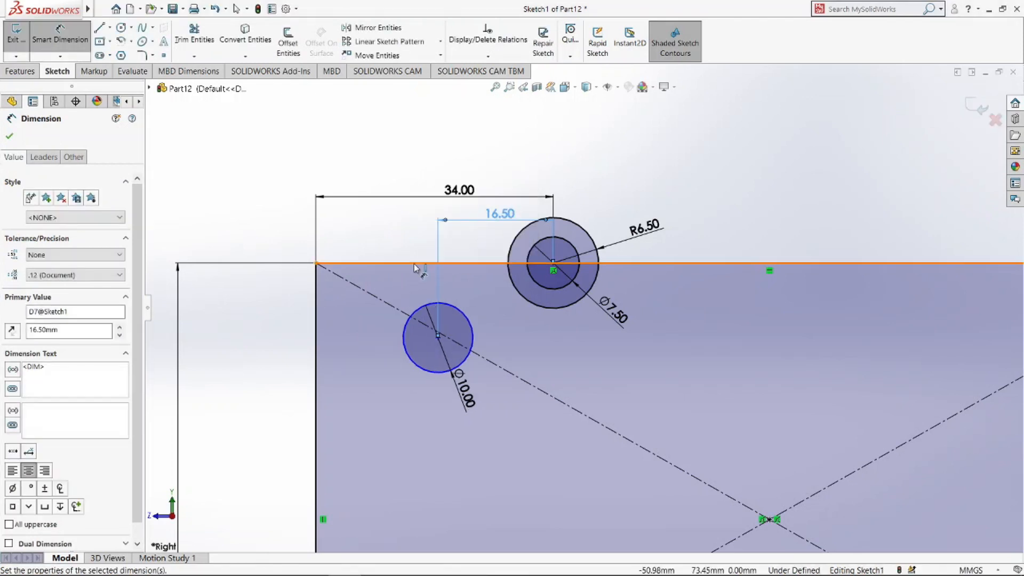
- Dimension the 10 mm circle's centre to 10 mm below the rectangle's upper edge
click(418, 264)
click(437, 337)
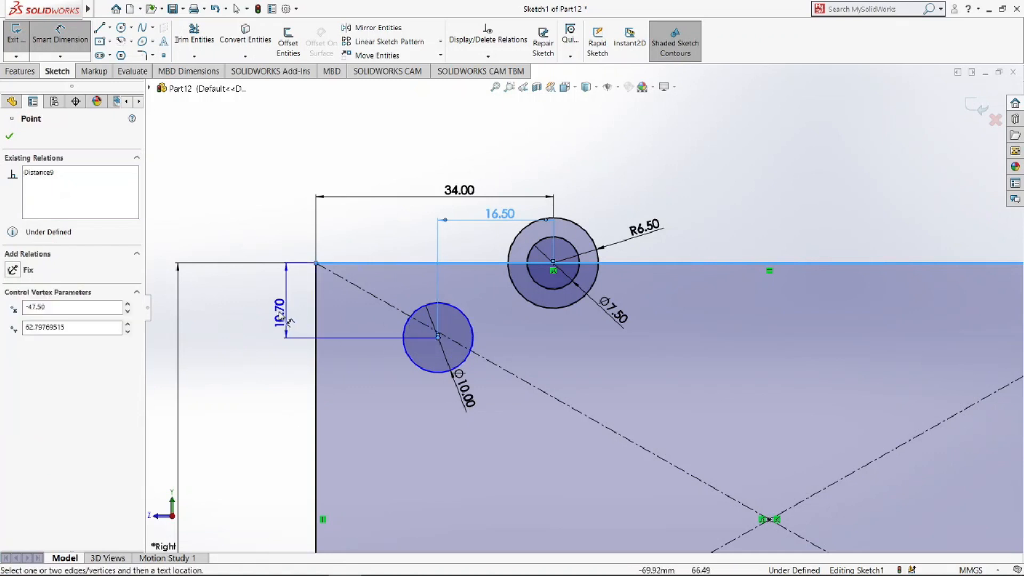
click(270, 310)
text(10)
key(Return)
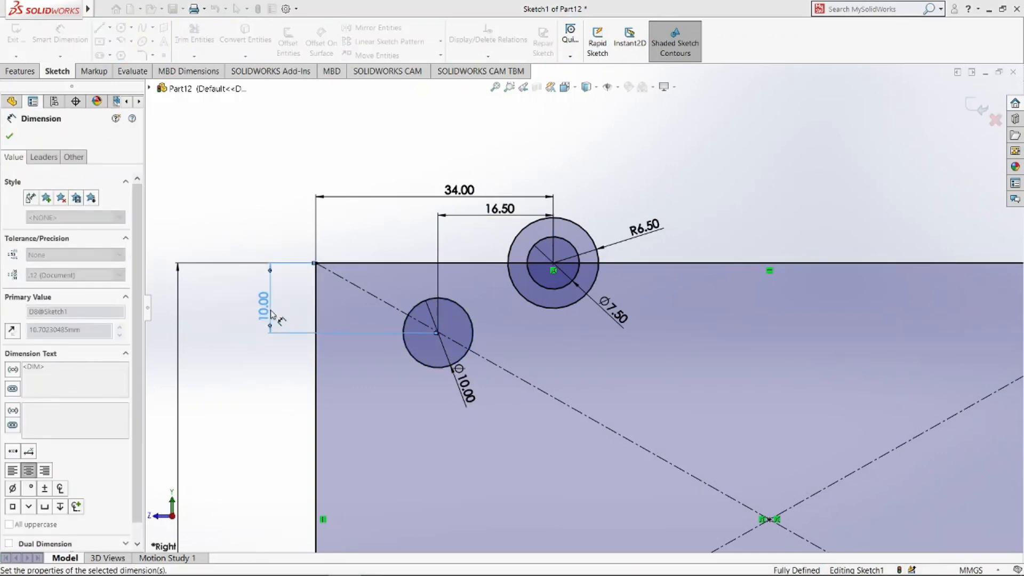
key(Escape)
- Trim the lower half of the R6.5 circle and the upper-edge line segments inside it, leaving a semicircular bump on the outline
scroll(243, 349, up, 2)
scroll(242, 348, up, 1)
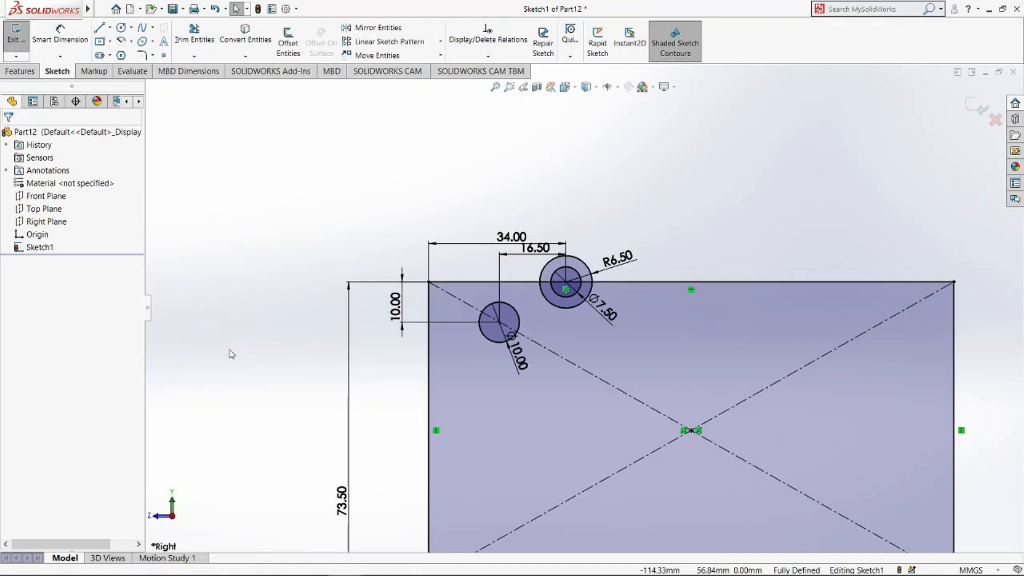
ctrl+middle_drag(335, 386, 224, 362)
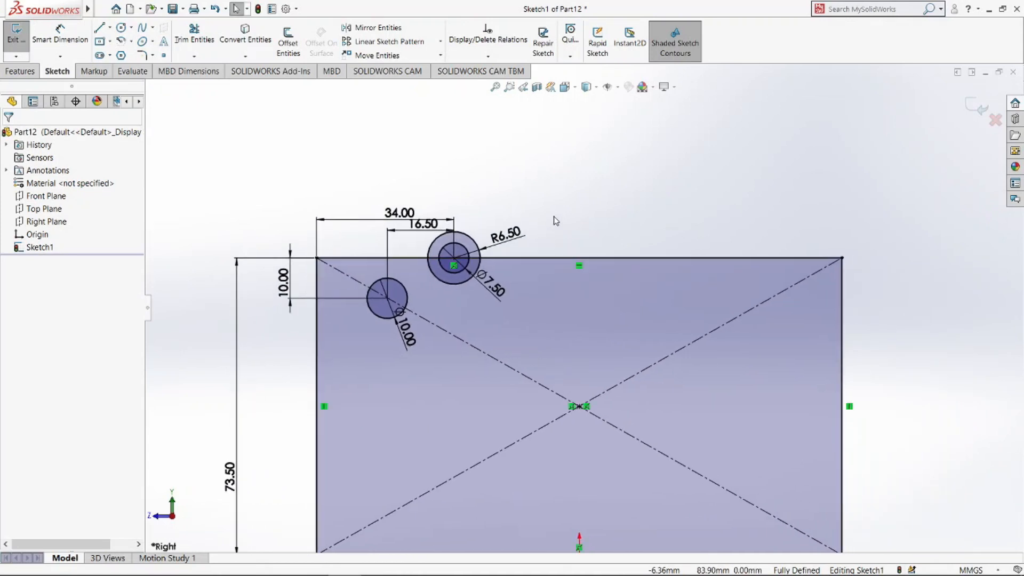
scroll(469, 267, down, 3)
scroll(471, 269, down, 1)
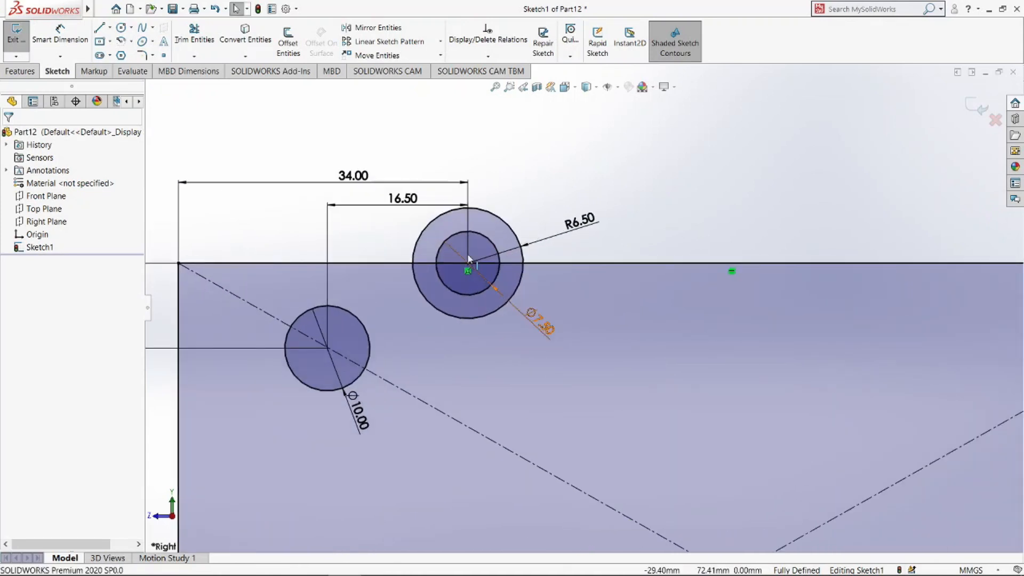
click(198, 36)
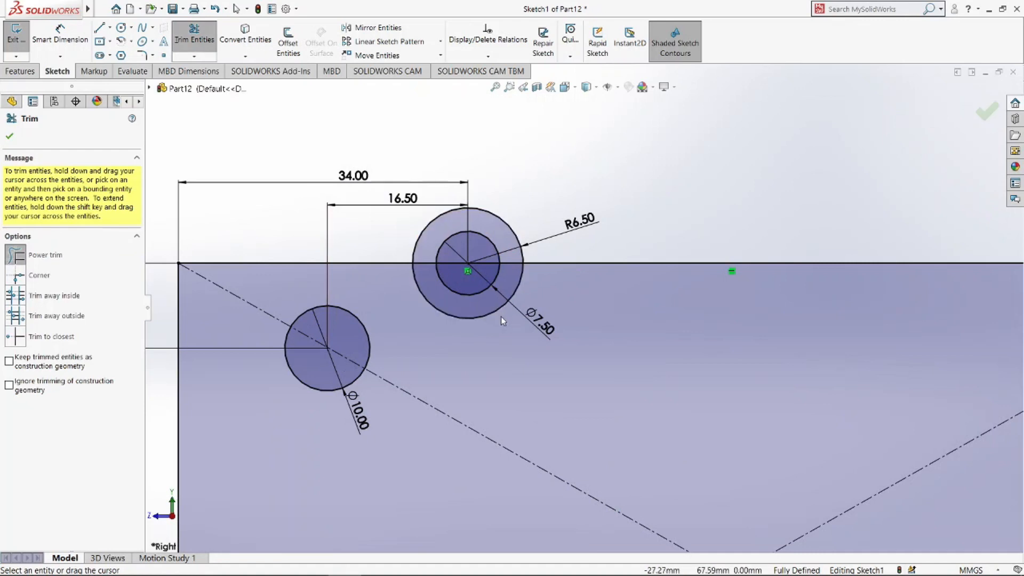
drag(501, 318, 500, 309)
drag(512, 270, 507, 261)
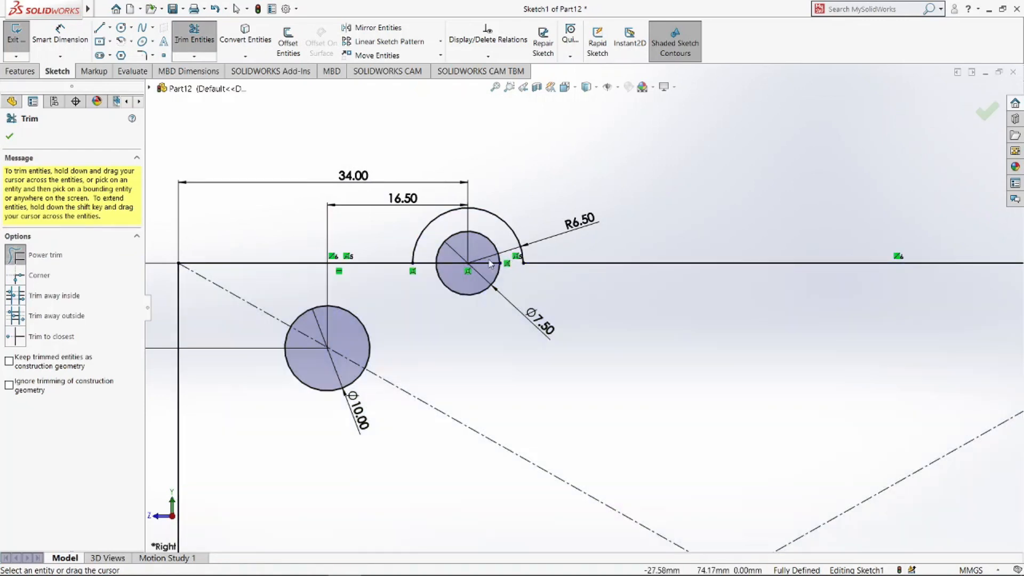
drag(432, 273, 434, 257)
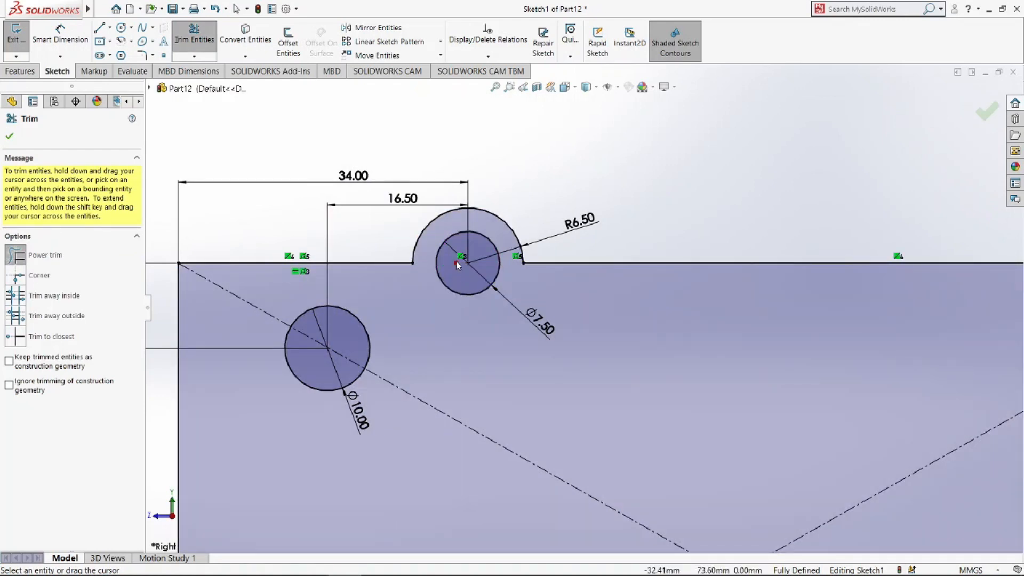
scroll(583, 306, up, 3)
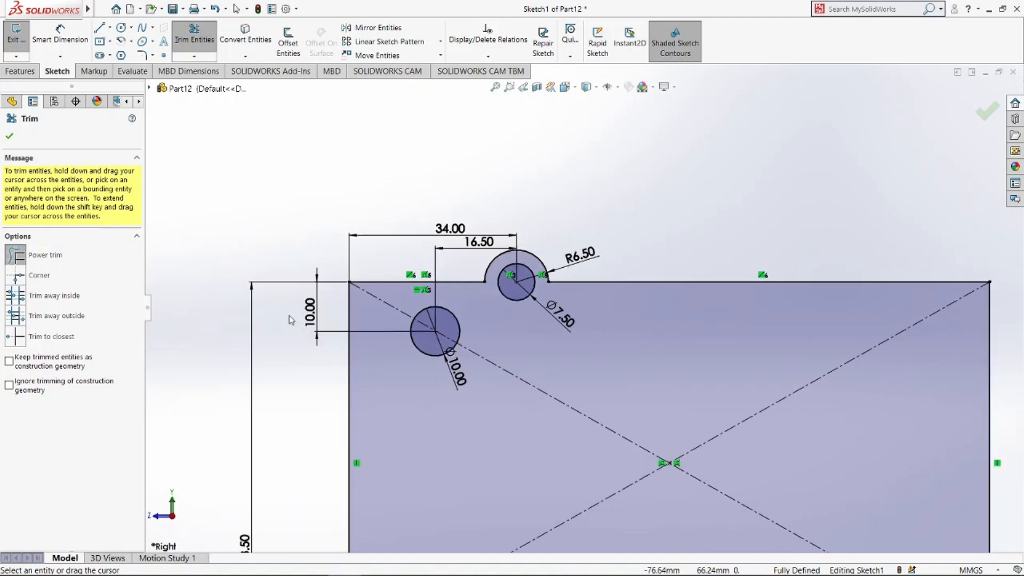
key(Escape)
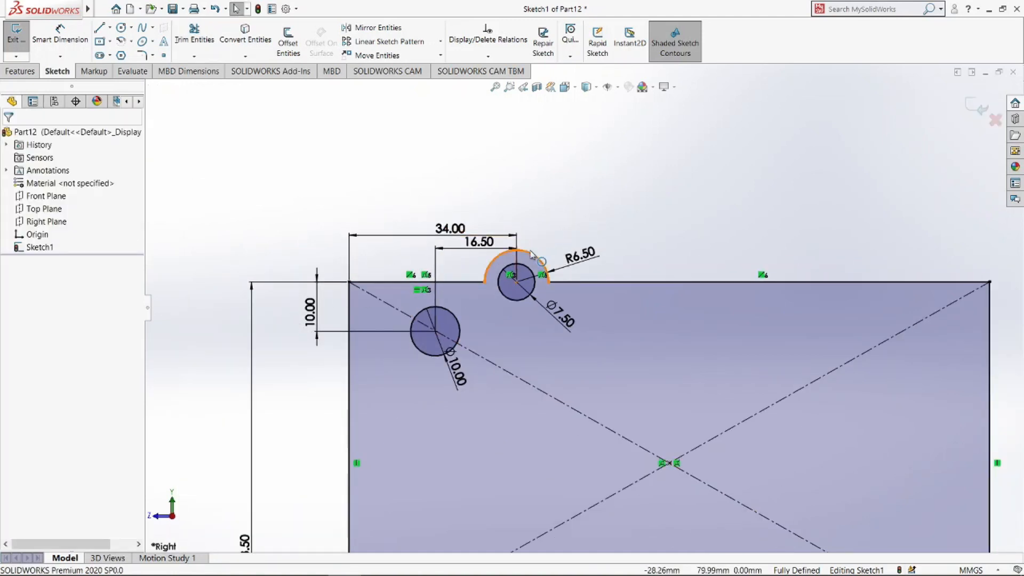
- Draw a vertical centerline from the origin up to the rectangle's upper edge
click(503, 253)
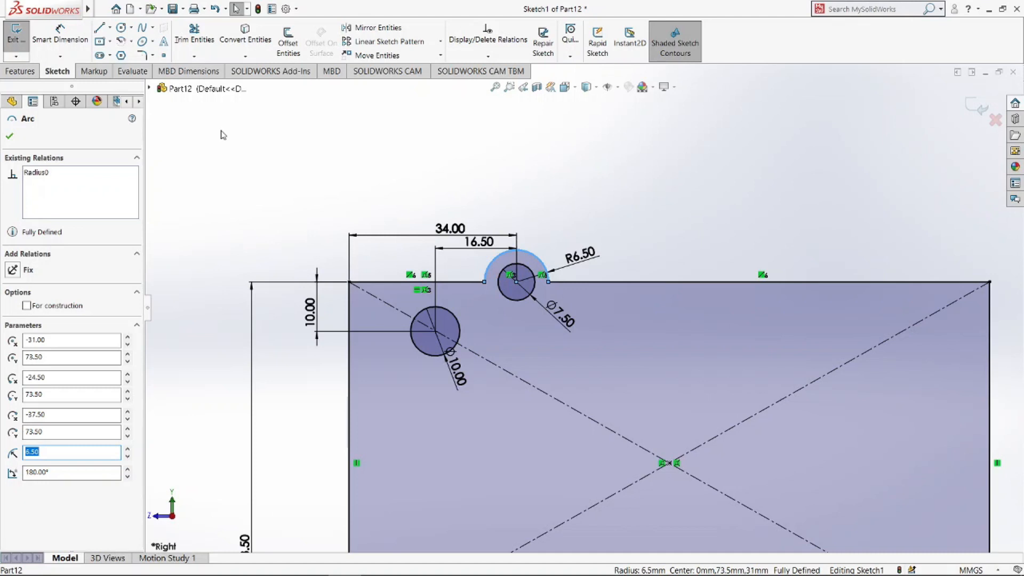
key(Escape)
click(110, 27)
click(128, 53)
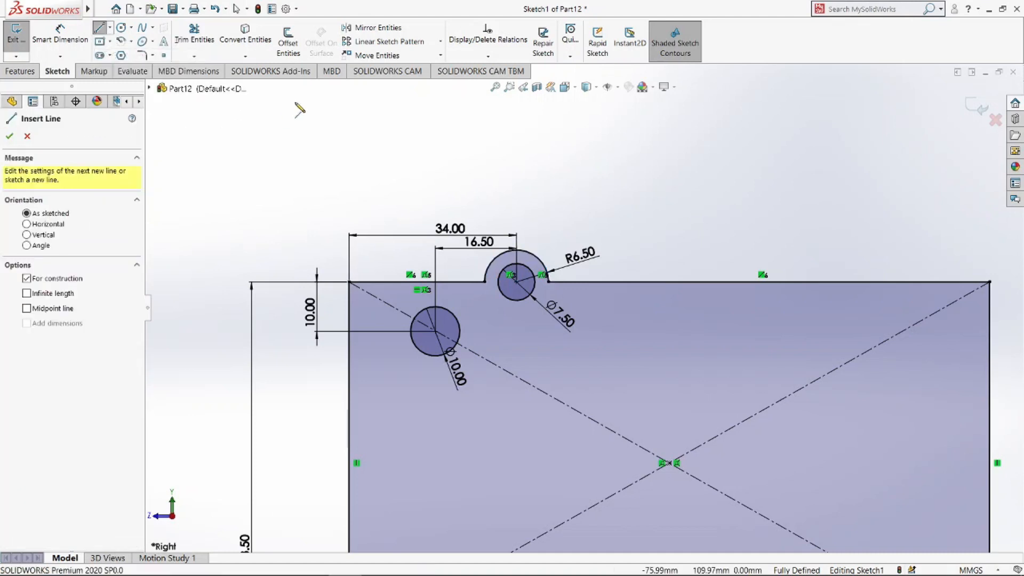
key(z)
click(643, 541)
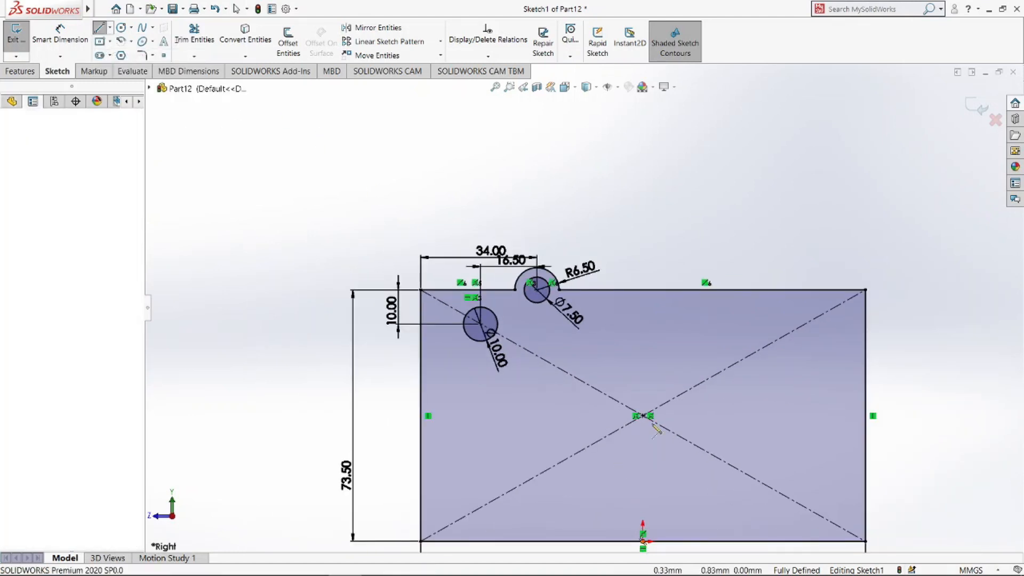
click(644, 291)
key(Escape)
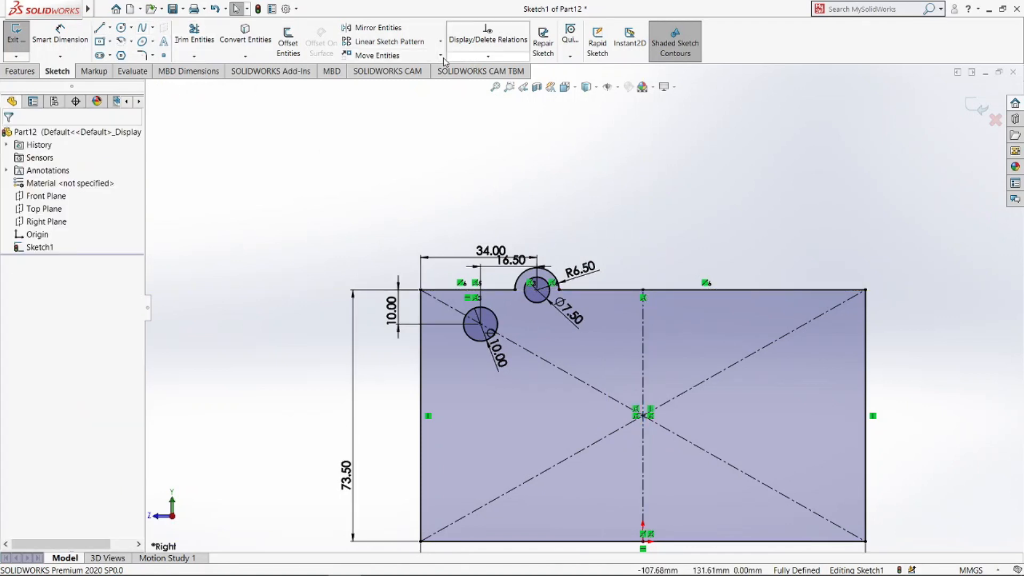
- Mirror the semicircular bump, the 7.5 mm circle and the 10 mm circle about the vertical centerline
click(378, 28)
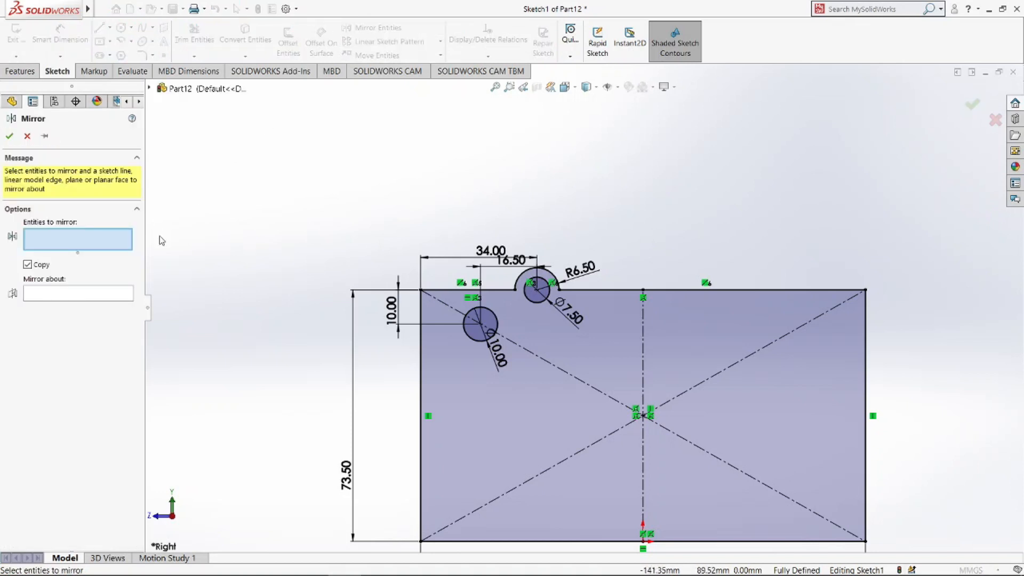
scroll(555, 276, down, 4)
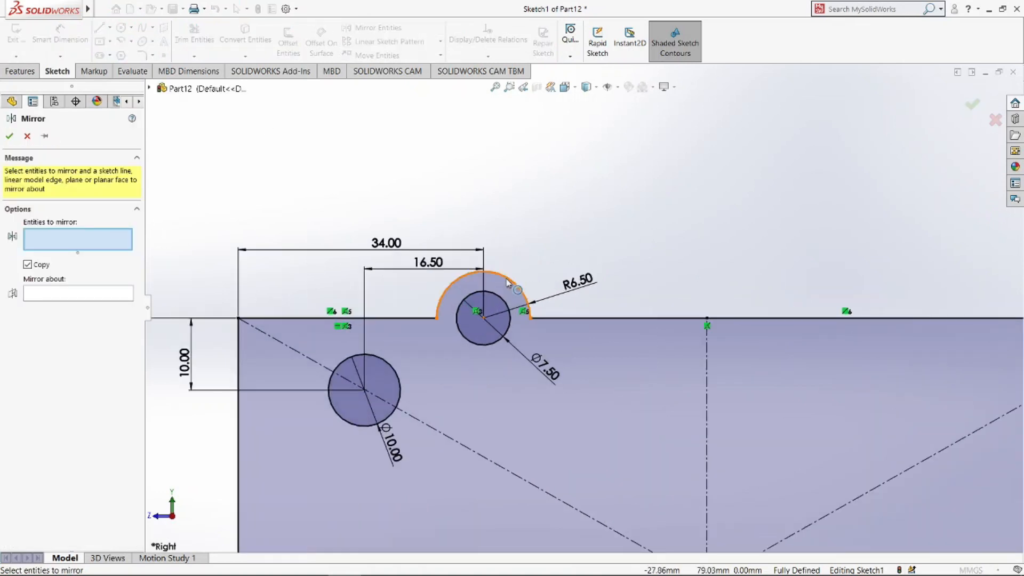
click(515, 285)
click(501, 300)
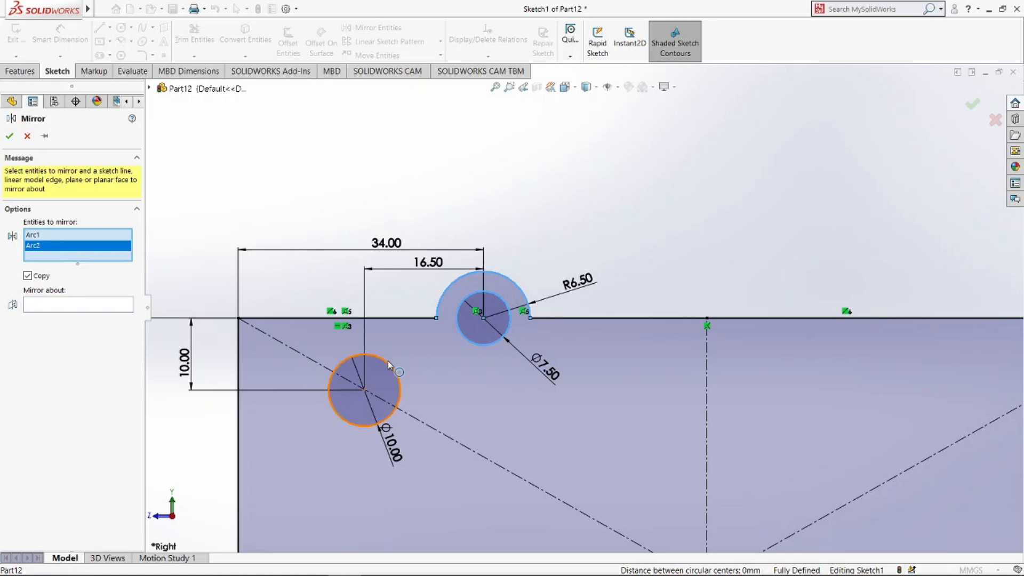
click(331, 376)
click(90, 315)
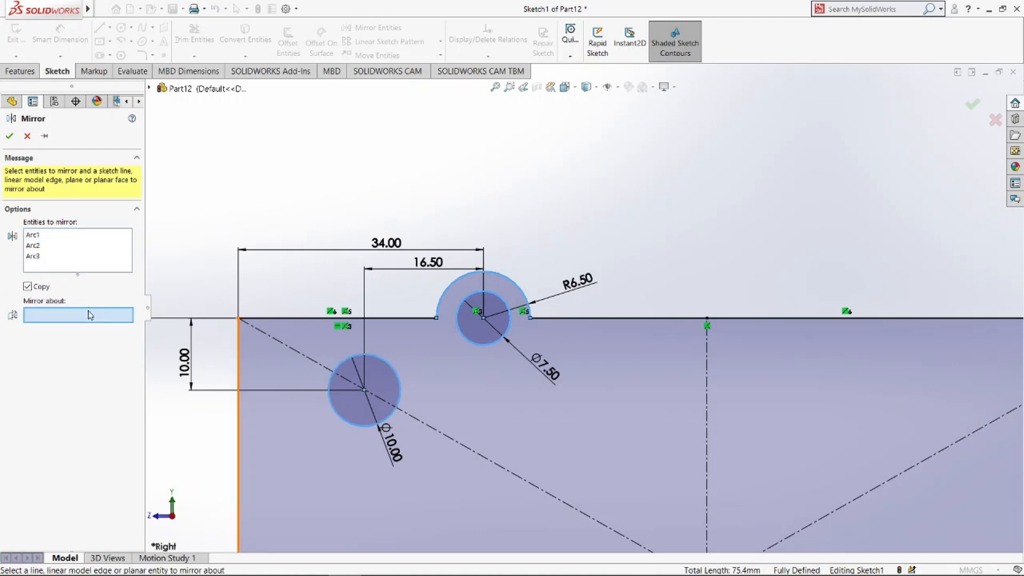
click(708, 407)
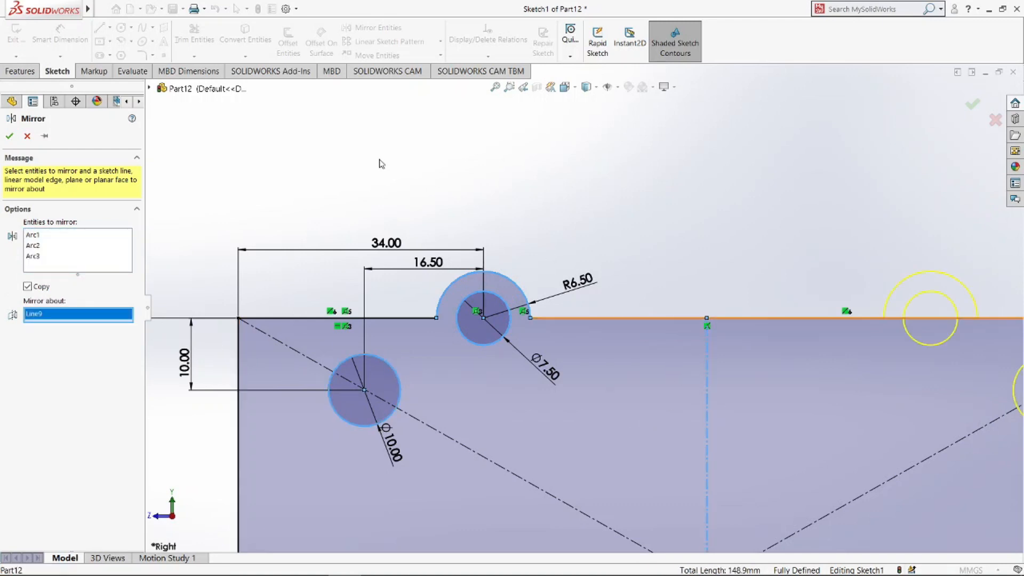
scroll(373, 161, up, 2)
click(9, 137)
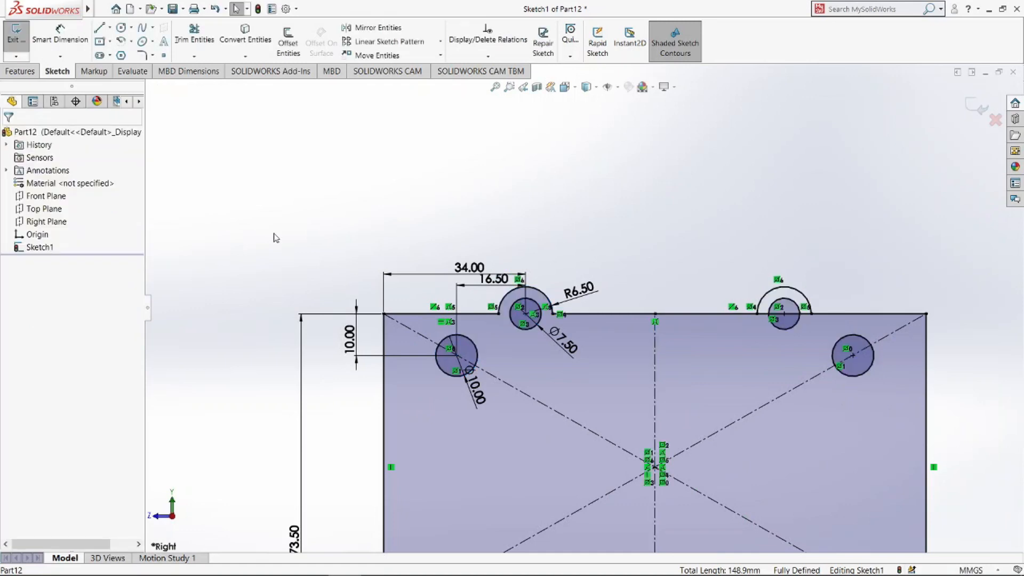
click(194, 43)
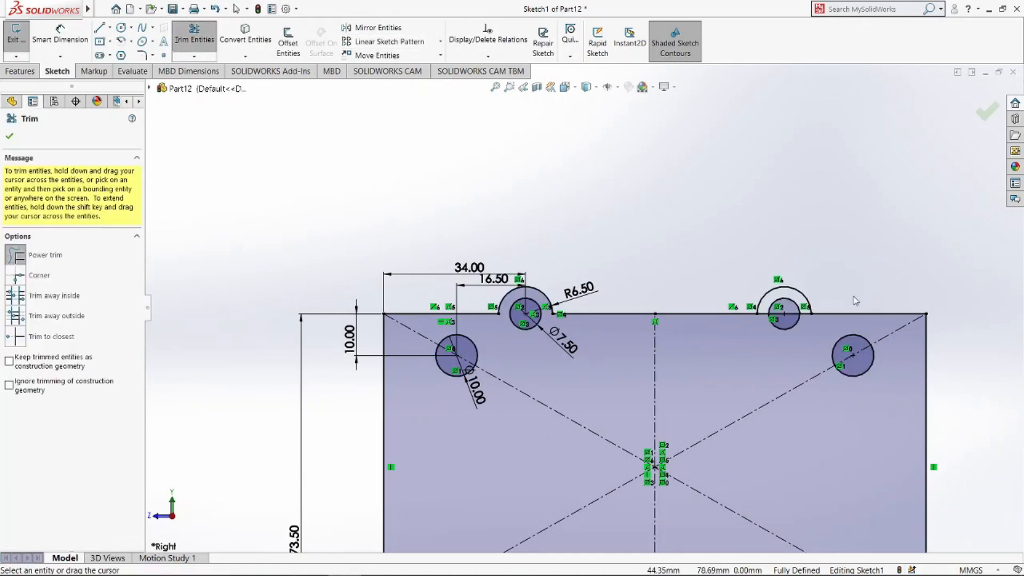
scroll(875, 347, down, 3)
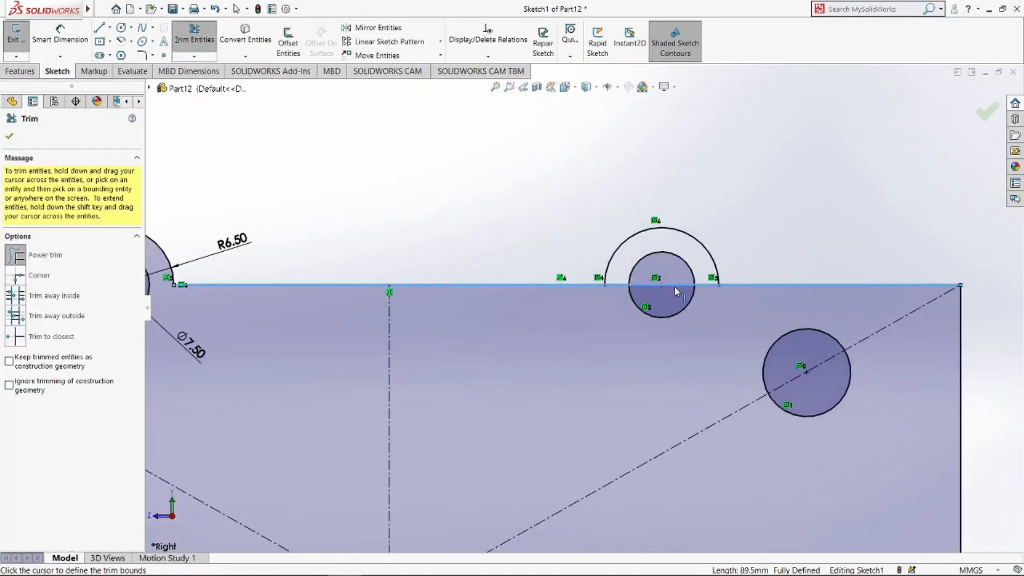
drag(674, 289, 680, 283)
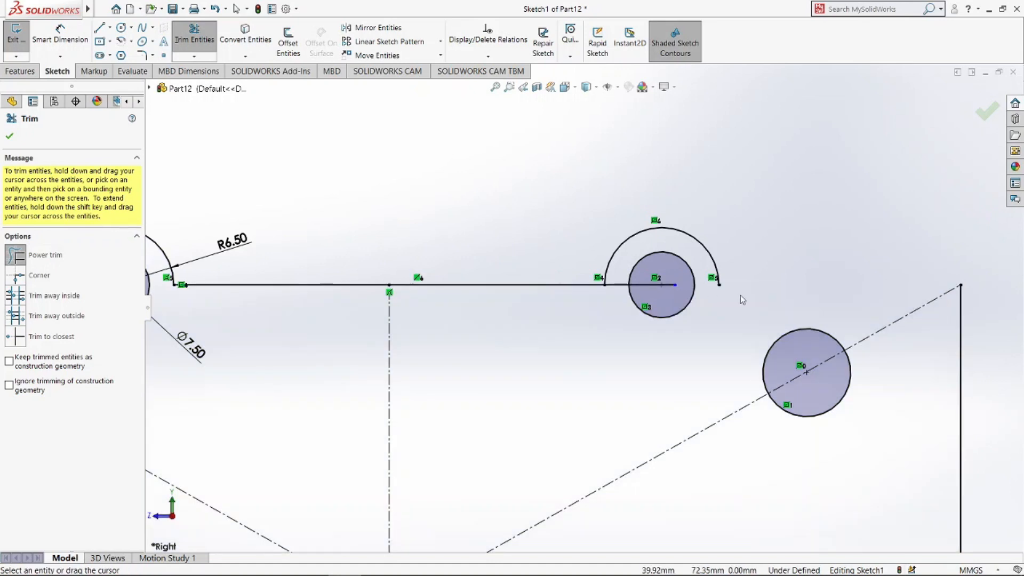
key(ctrl+z)
drag(706, 292, 705, 277)
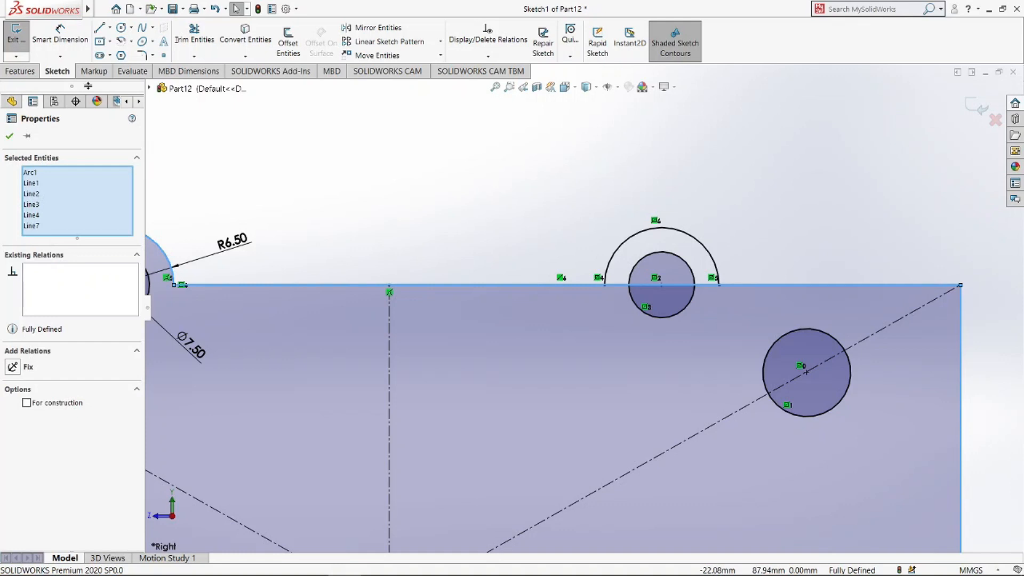
- Trim the upper-edge line segments inside the mirrored semicircular bump and its circle so the bump joins the outline
click(192, 51)
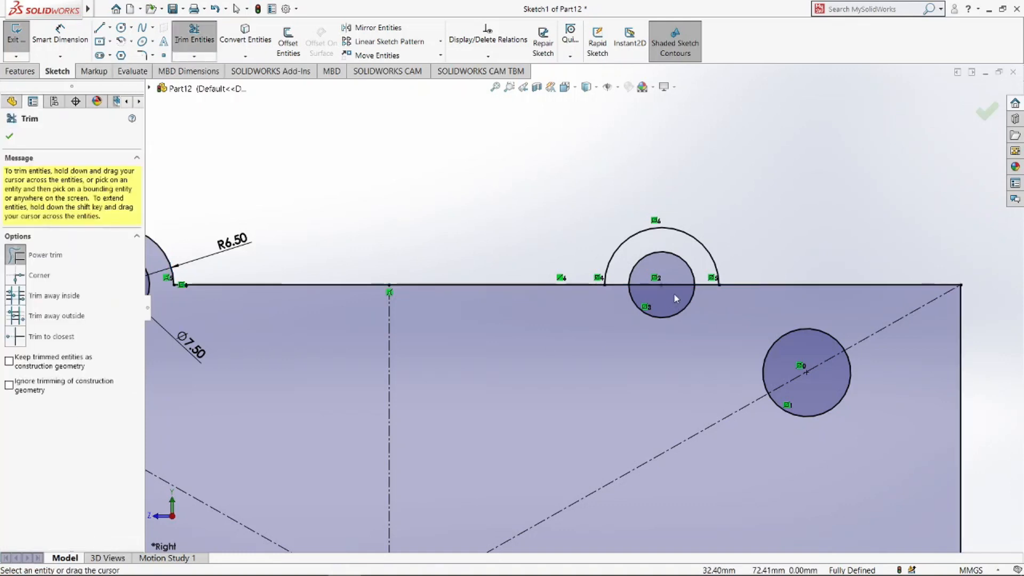
drag(673, 293, 677, 281)
drag(602, 299, 622, 276)
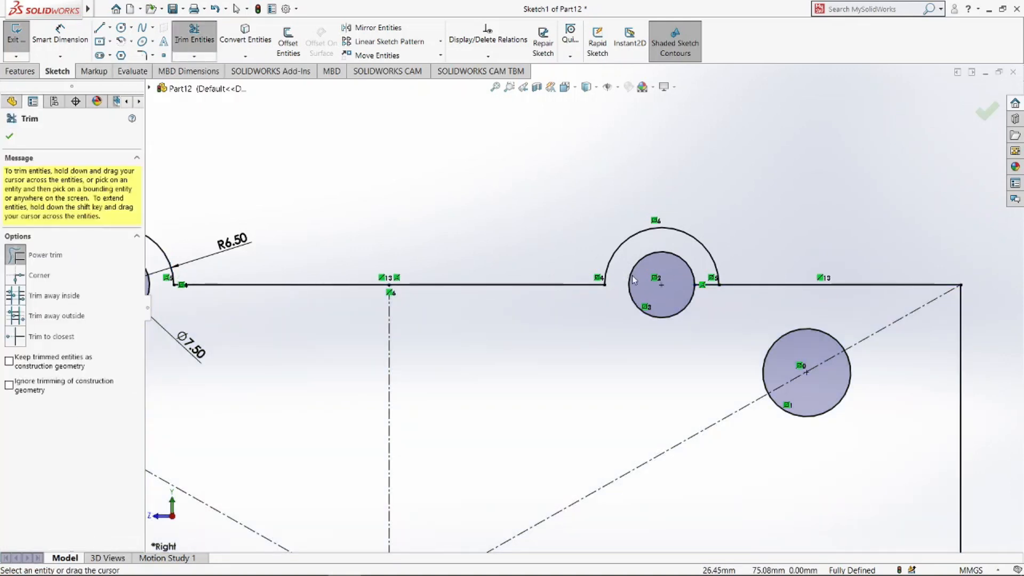
drag(709, 291, 706, 278)
scroll(587, 307, up, 5)
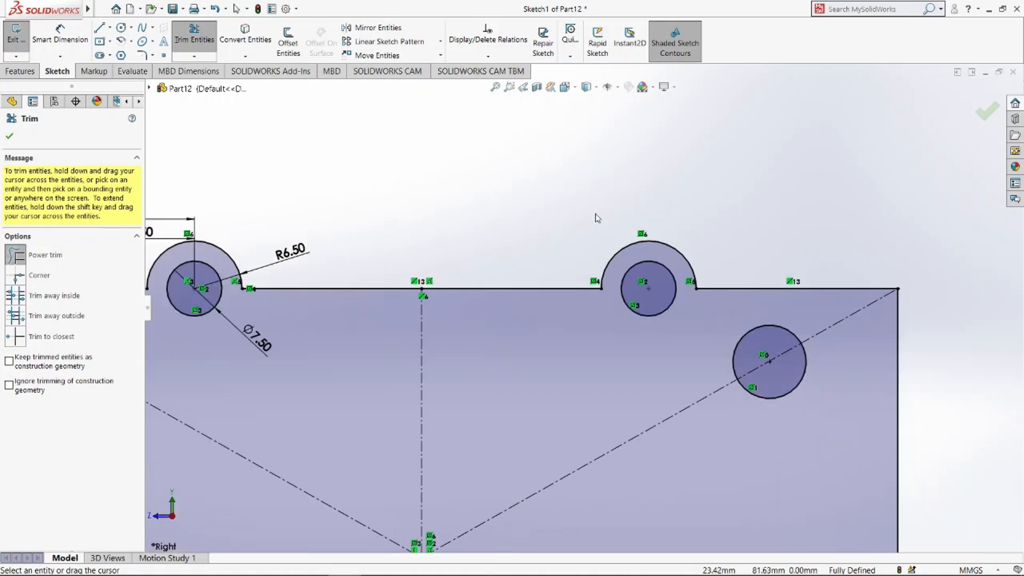
scroll(643, 238, up, 1)
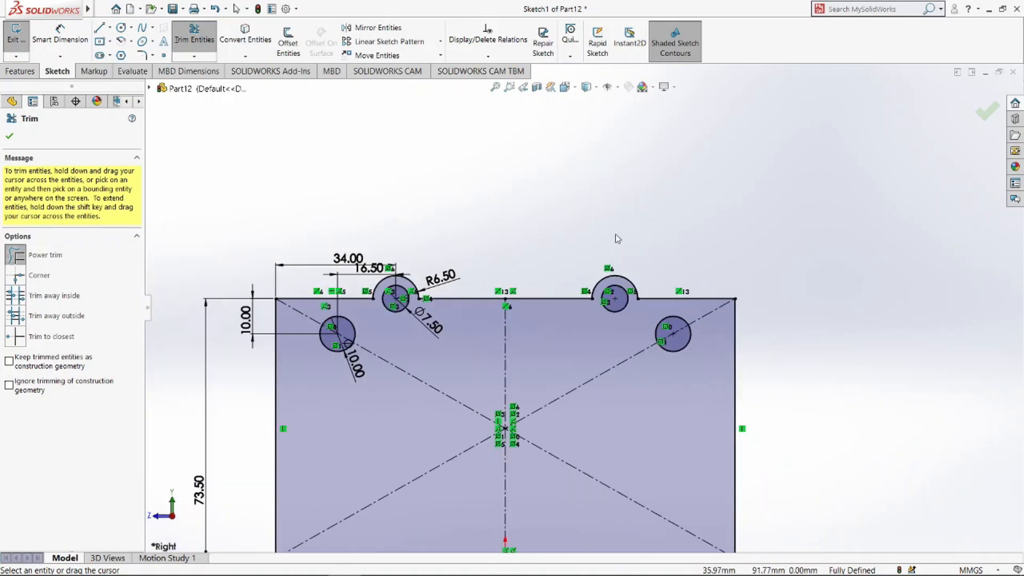
click(9, 137)
scroll(583, 258, up, 1)
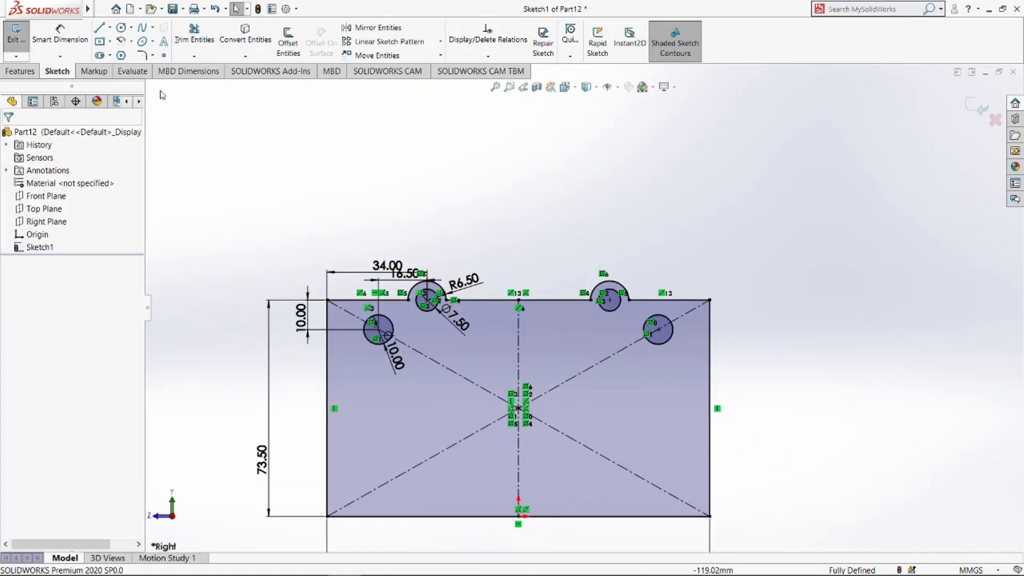
- Extrude the profile as a boss with the Mid Plane end condition and a depth of 91 mm
click(17, 73)
click(22, 40)
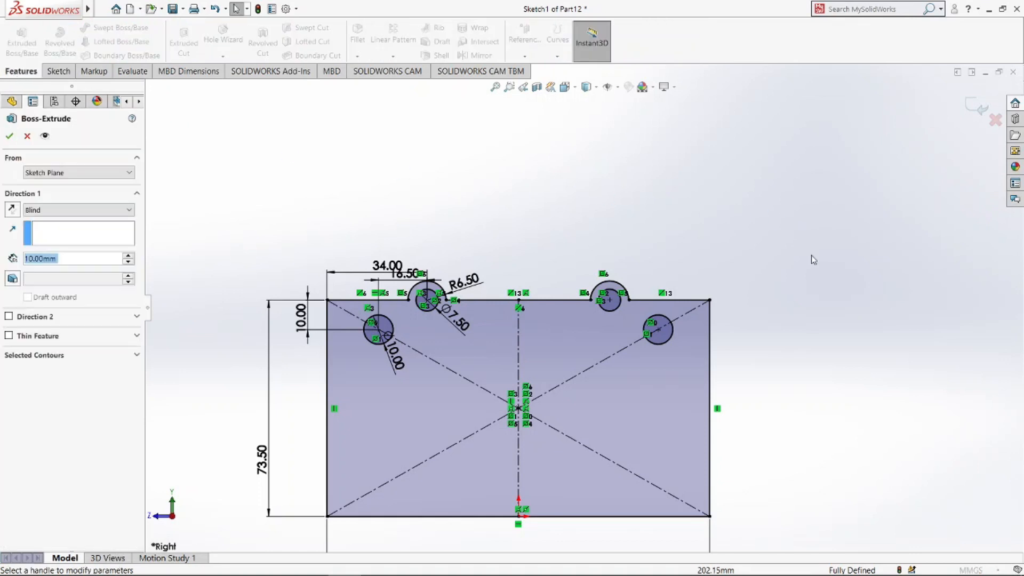
mouse_move(813, 264)
middle_down()
mouse_move(837, 322)
mouse_move(660, 337)
mouse_move(722, 423)
mouse_move(749, 395)
mouse_move(753, 357)
mouse_move(786, 371)
middle_up()
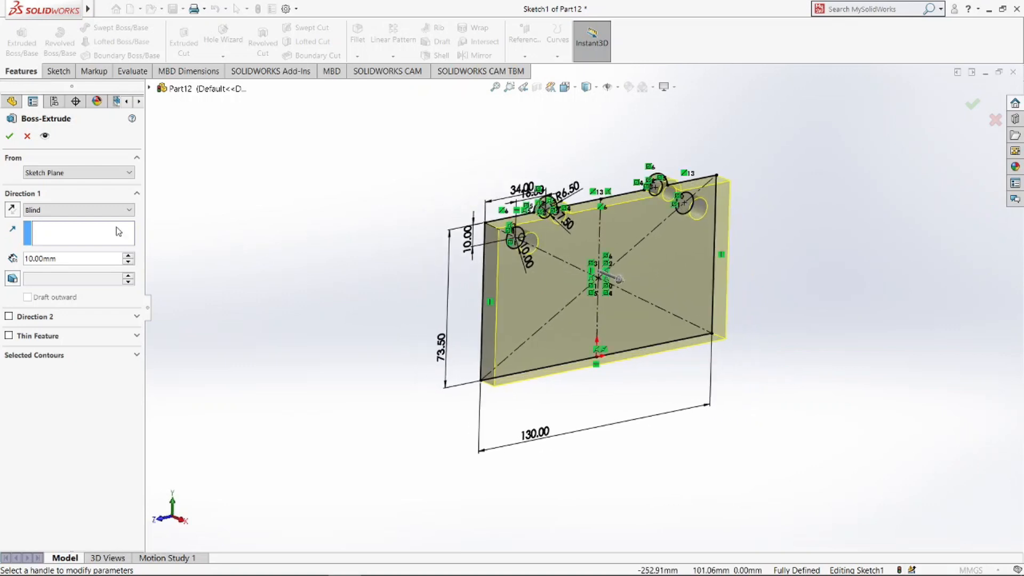
click(83, 210)
click(85, 261)
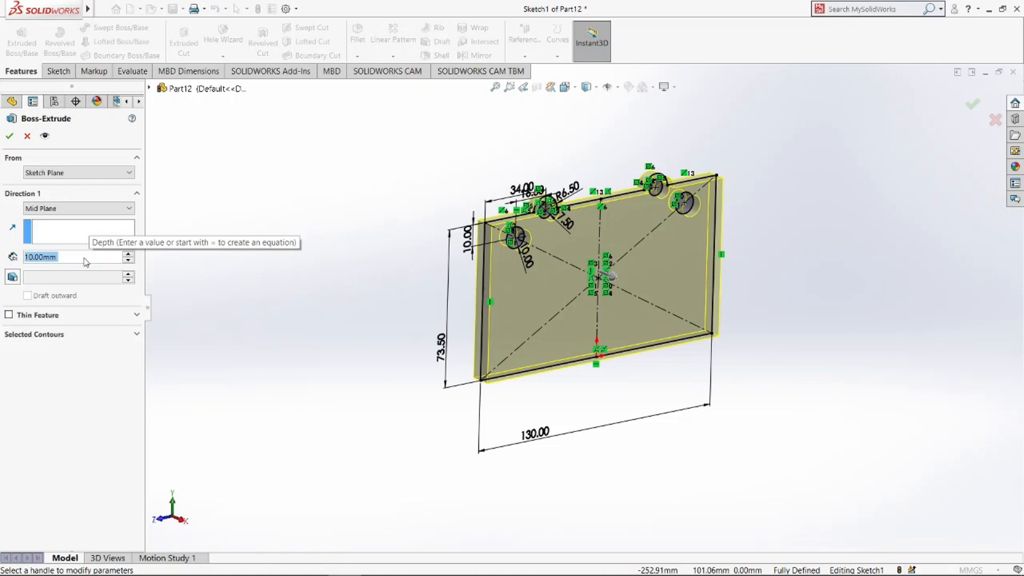
text(91)
key(Return)
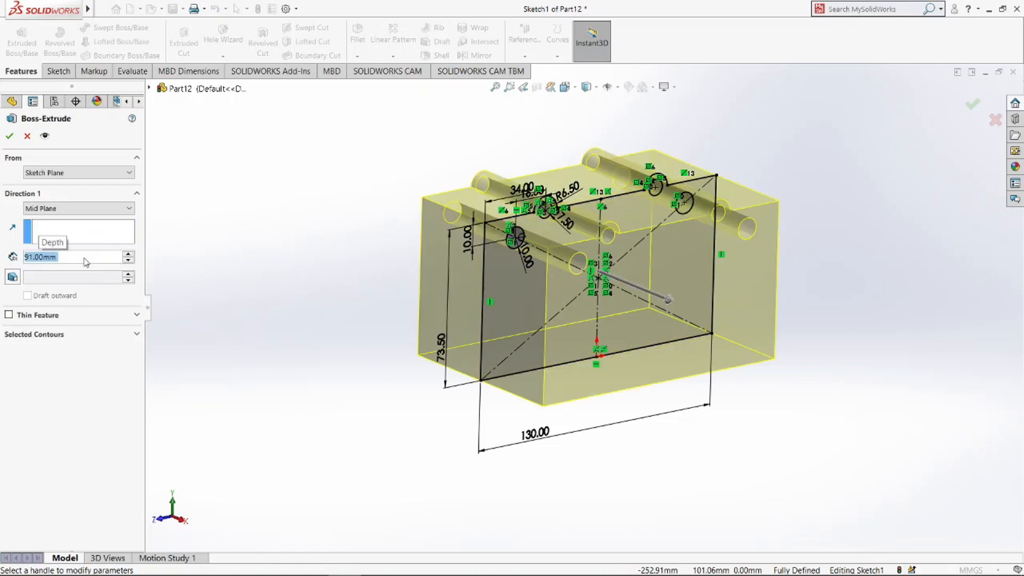
click(9, 137)
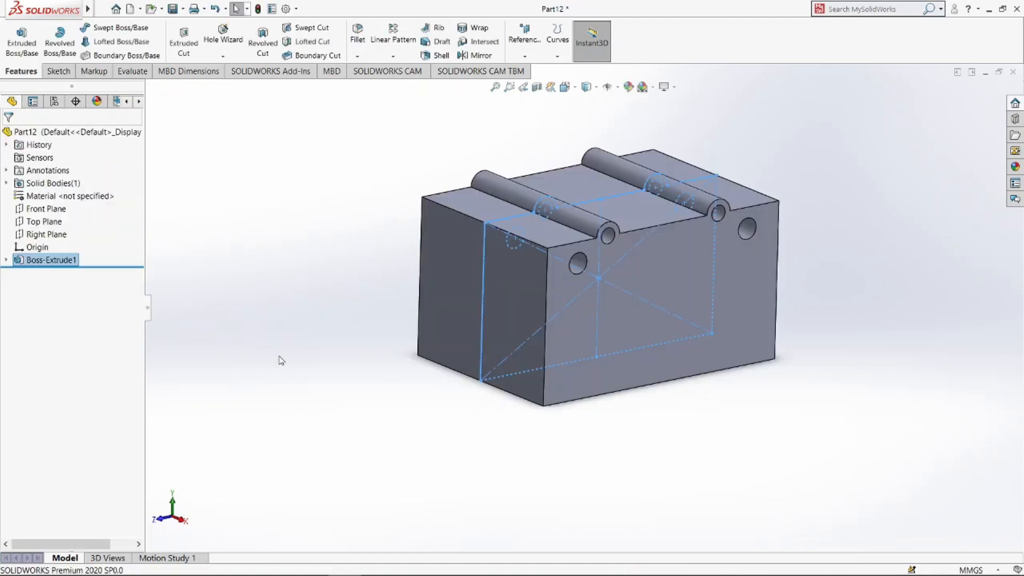
click(282, 361)
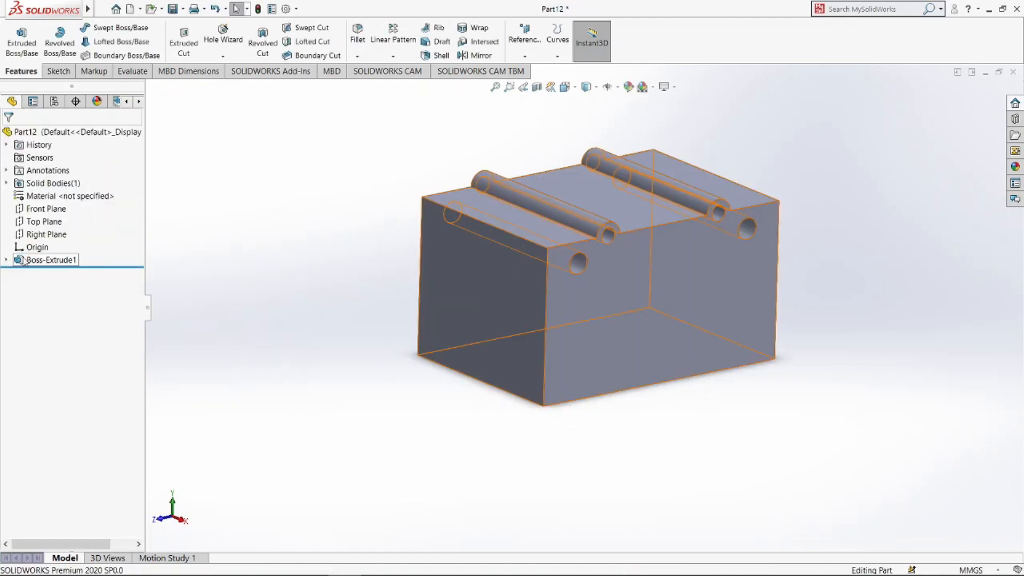
- Start a new sketch on the block's bottom face and view it normal to the sketch plane
middle_drag(357, 481, 336, 347)
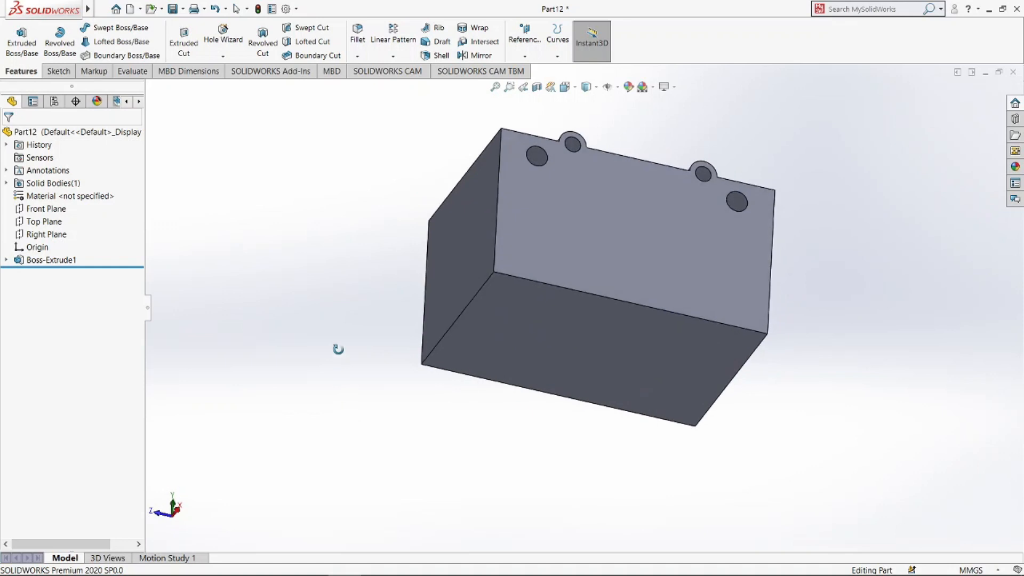
click(660, 377)
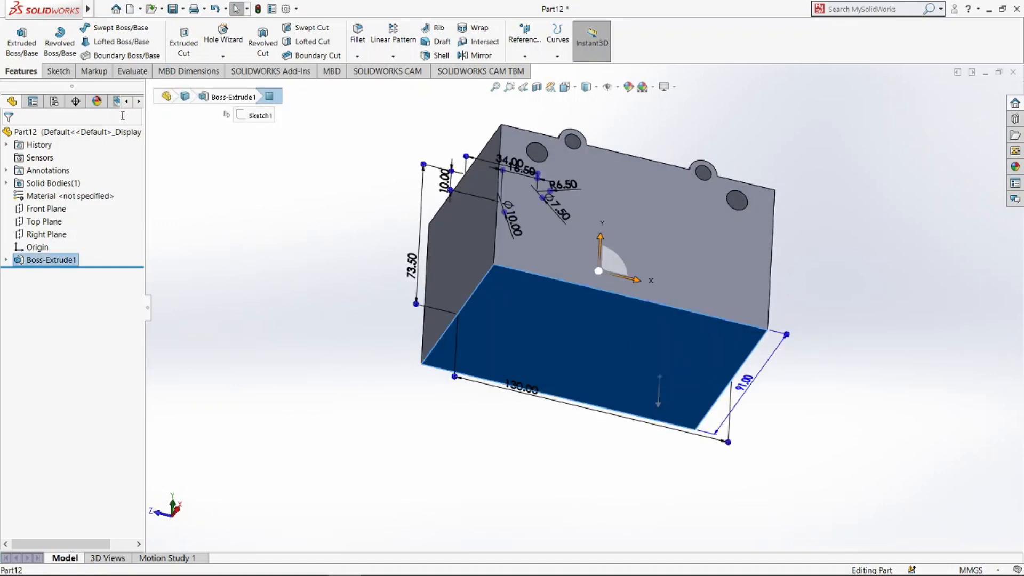
click(62, 72)
click(16, 34)
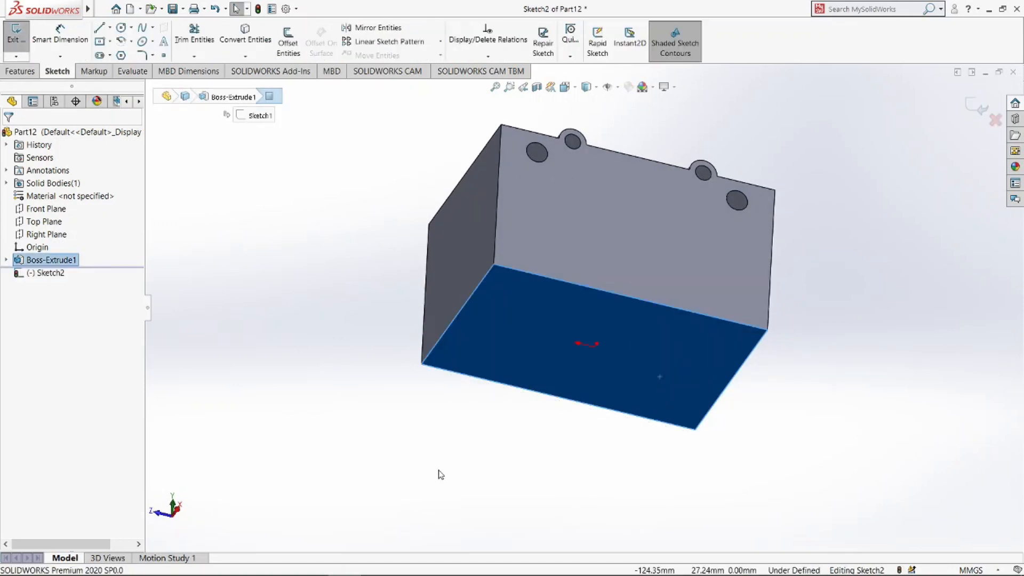
click(51, 273)
click(94, 263)
click(301, 359)
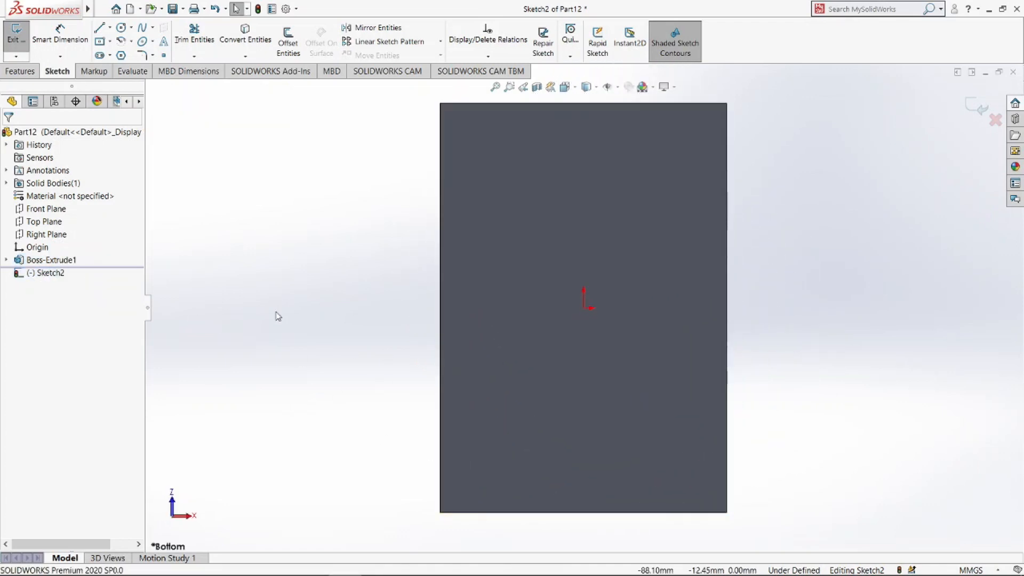
- Sketch a center rectangle about 70 by 107 mm on the bottom face, centred on the origin
click(100, 43)
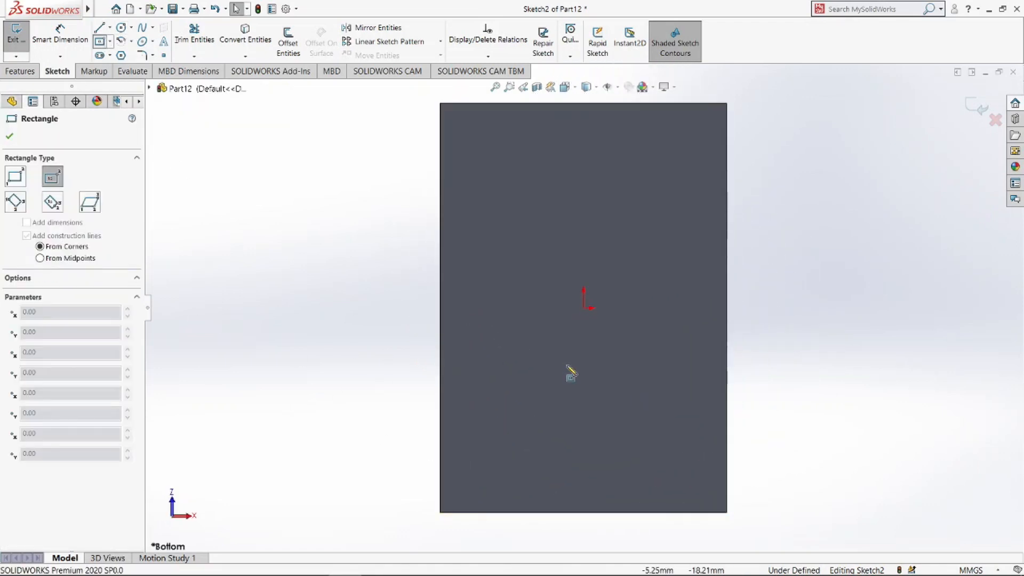
click(585, 309)
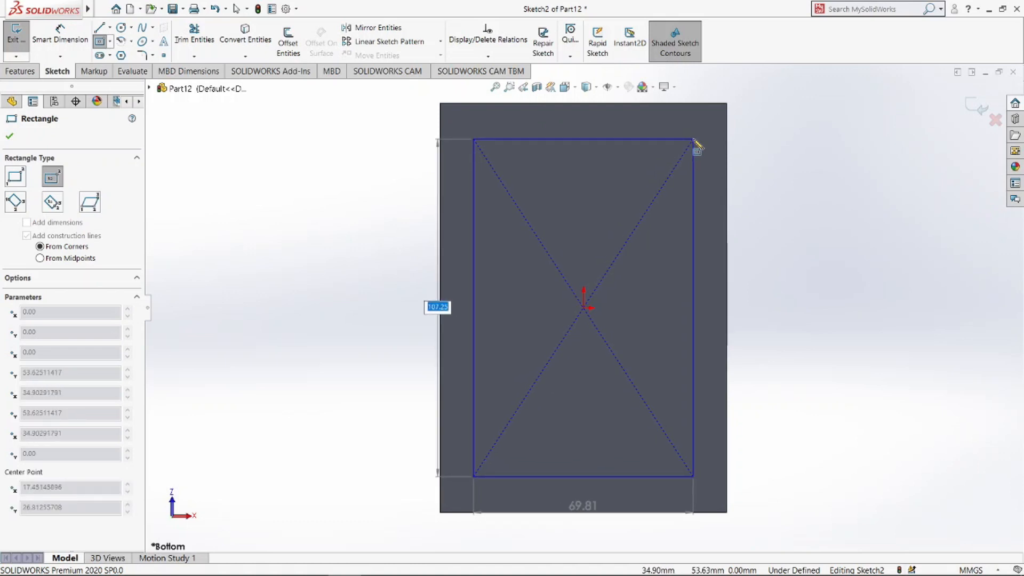
click(696, 142)
key(Escape)
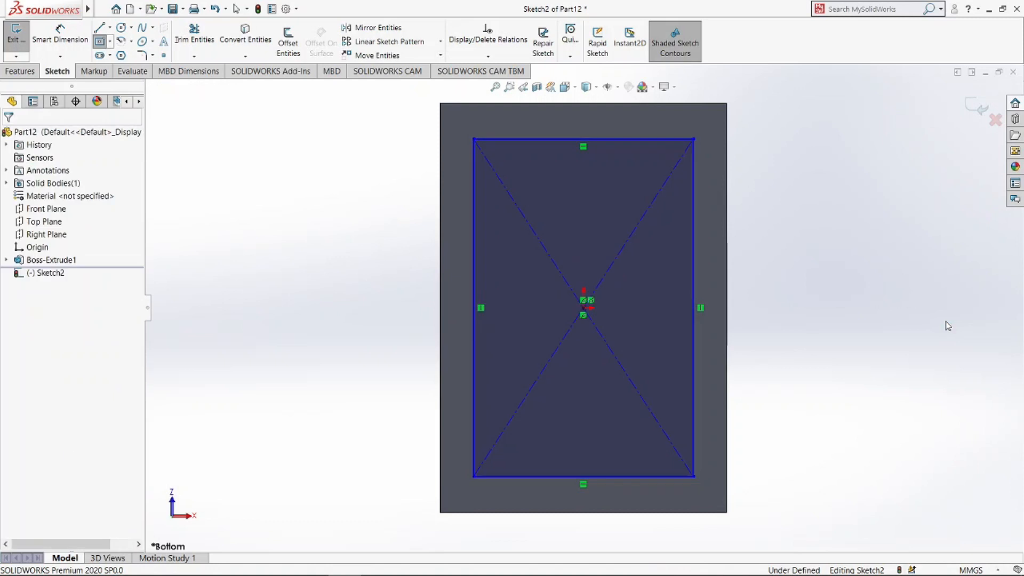
- Dimension the gap between the block's upper short edge and the rectangle's upper side to 4 mm
click(62, 45)
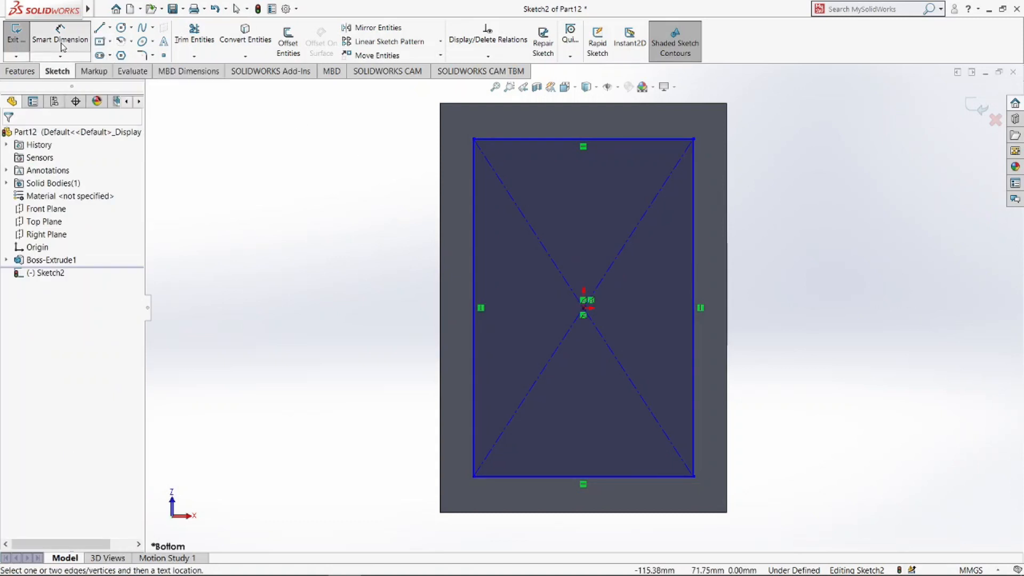
click(555, 104)
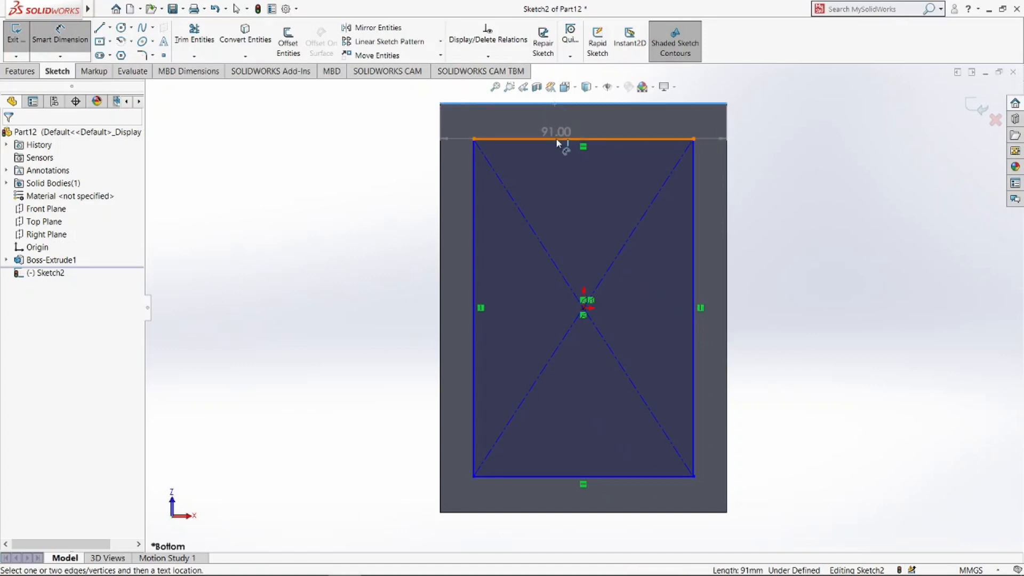
click(555, 139)
click(394, 124)
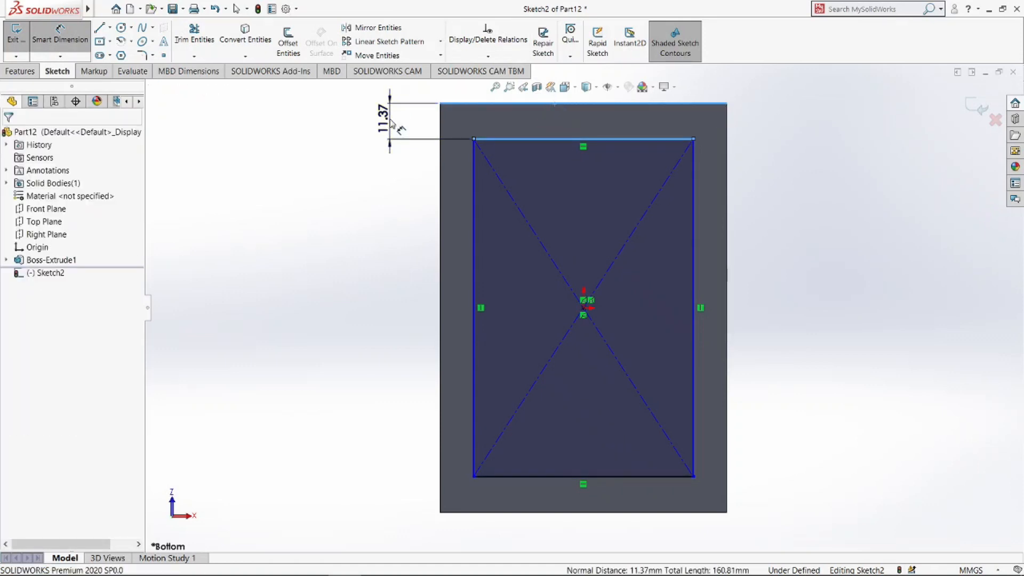
text(4)
key(Return)
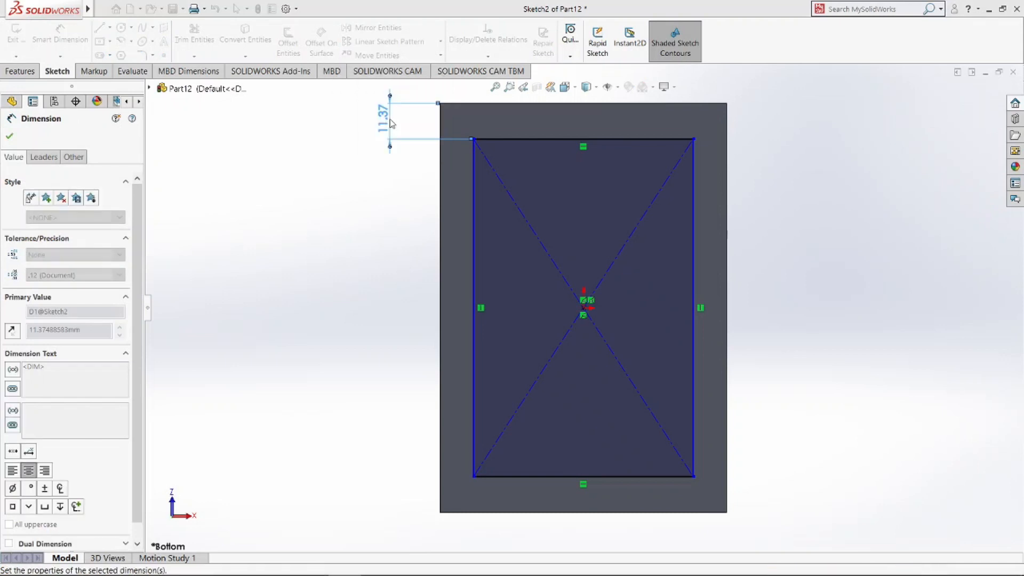
- Dimension the gap between the block's left long edge and the rectangle's left side to 15 mm
click(473, 202)
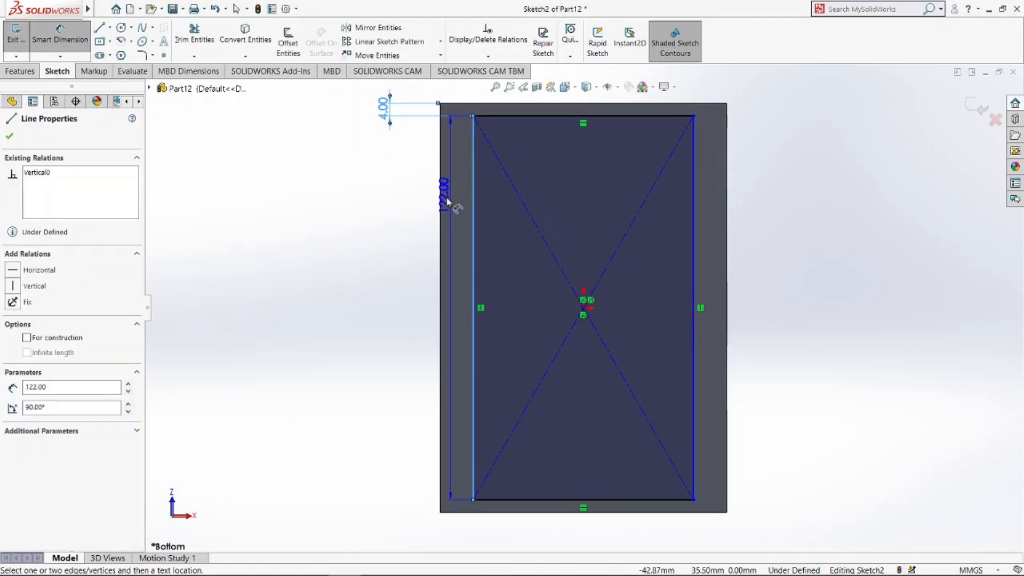
click(441, 203)
click(409, 206)
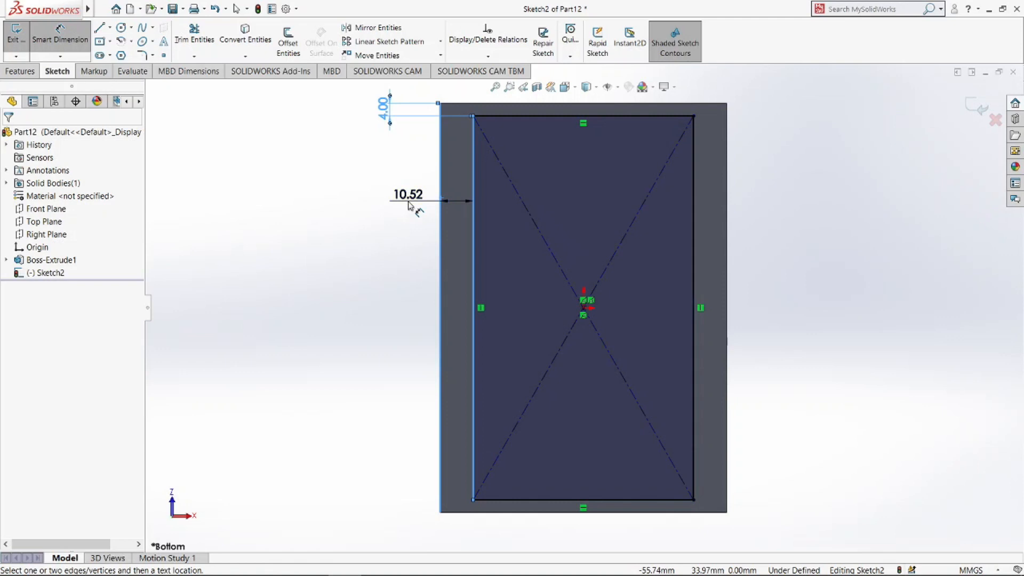
text(15)
key(Return)
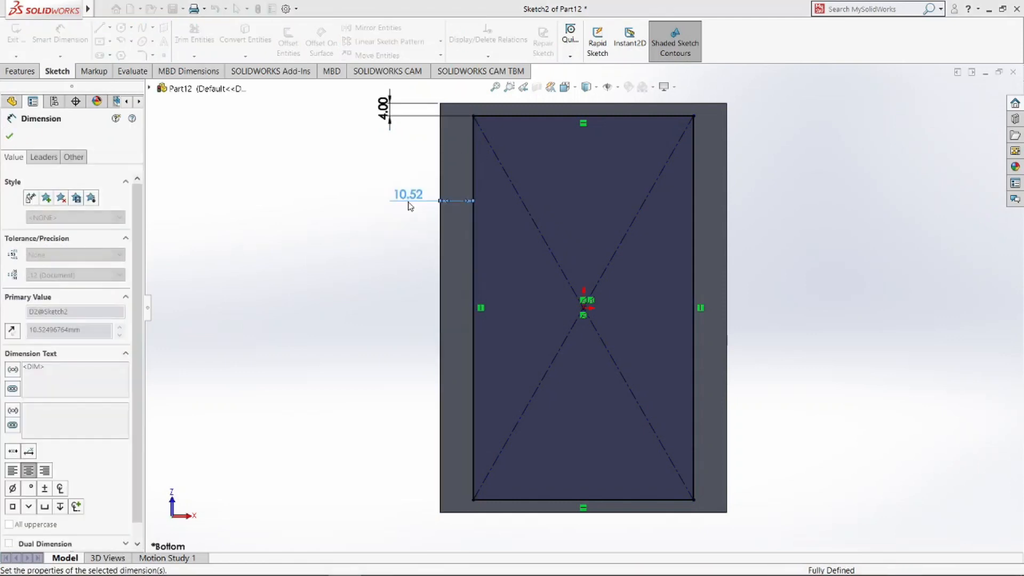
- Start an Extruded Cut from the bottom-face rectangle, with its start offset 50 mm from the sketch plane
key(Escape)
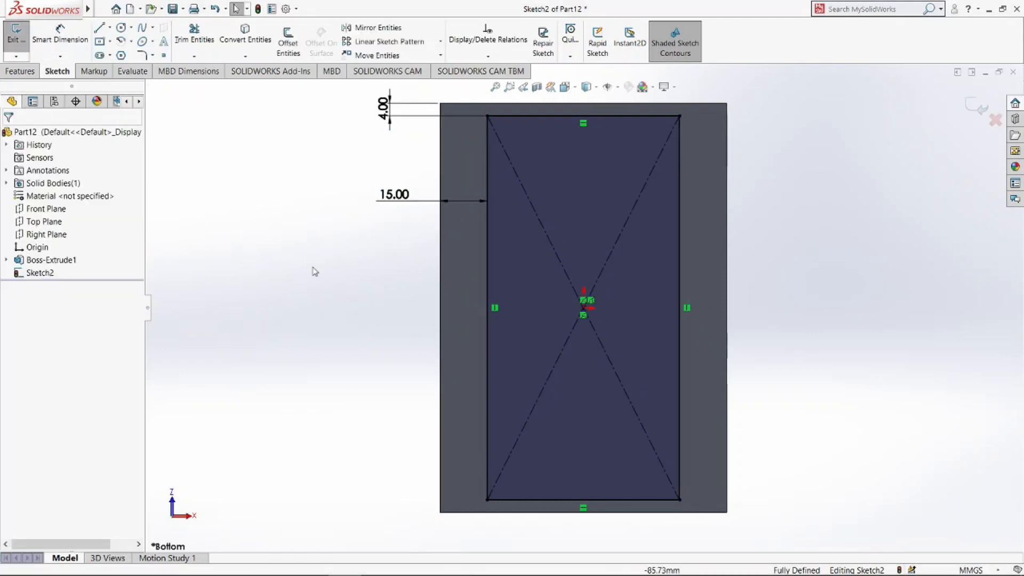
mouse_move(283, 195)
middle_down()
mouse_move(320, 222)
mouse_move(437, 368)
middle_up()
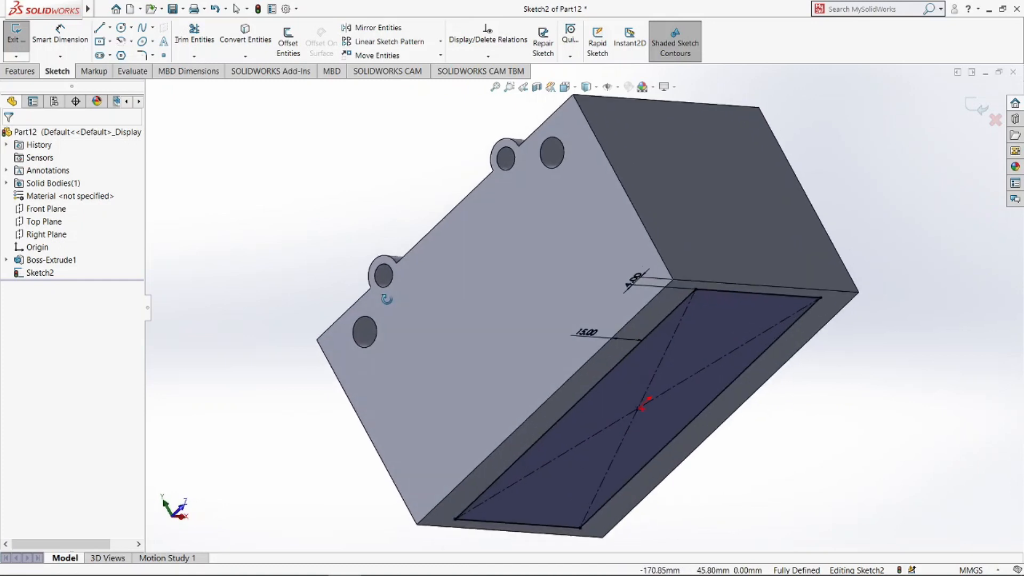
click(20, 72)
click(183, 43)
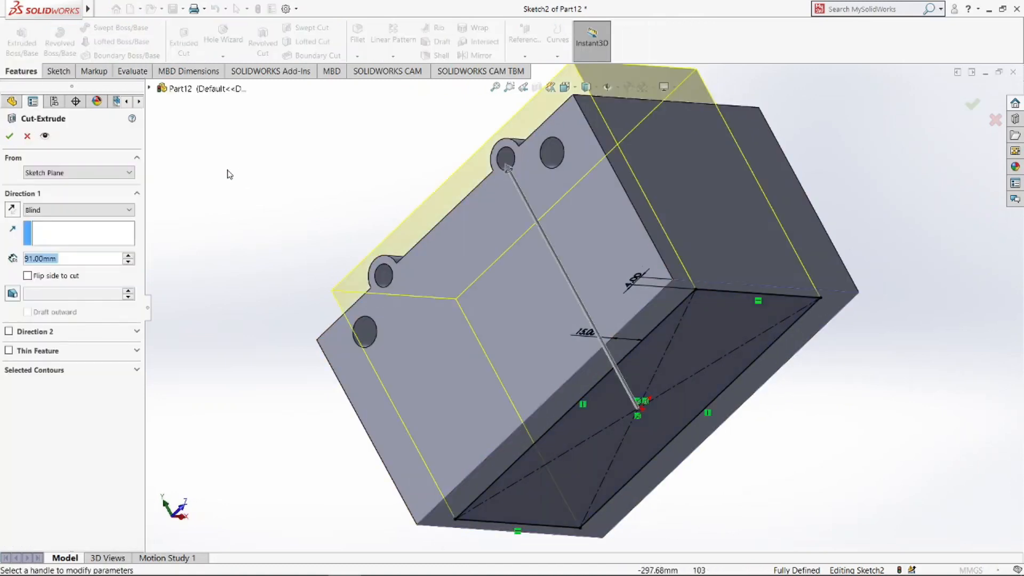
click(107, 173)
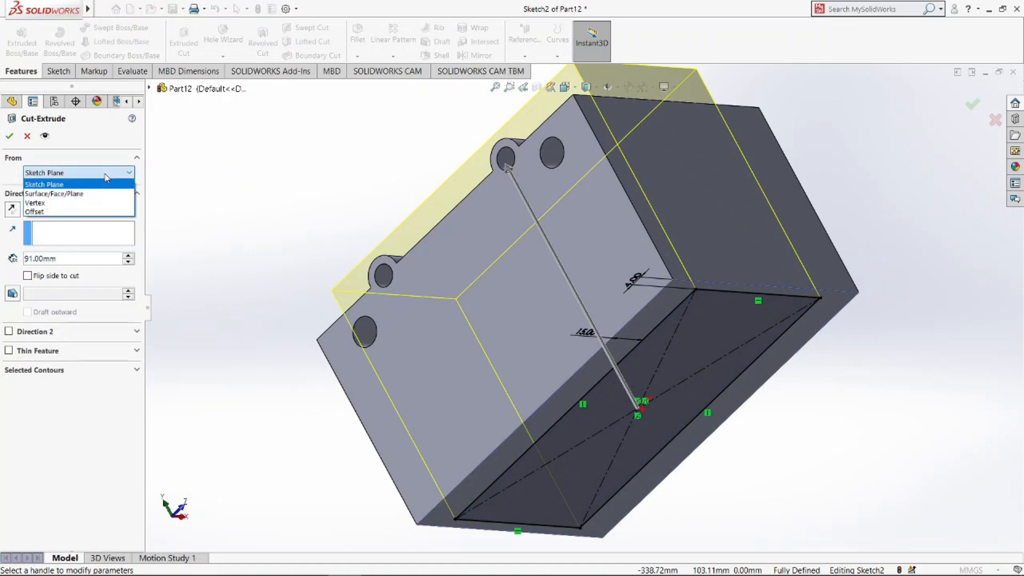
click(81, 211)
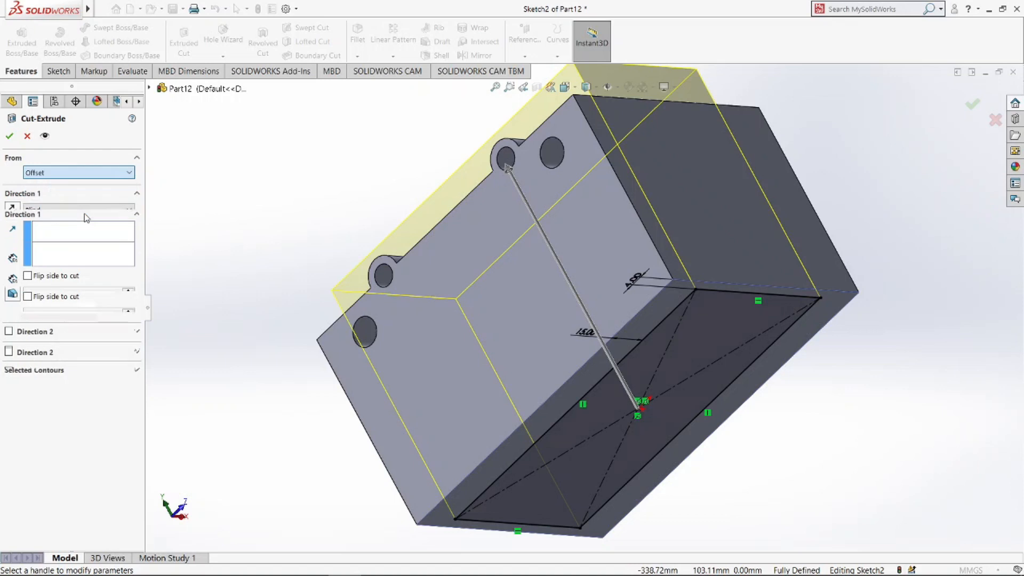
text(50)
key(Return)
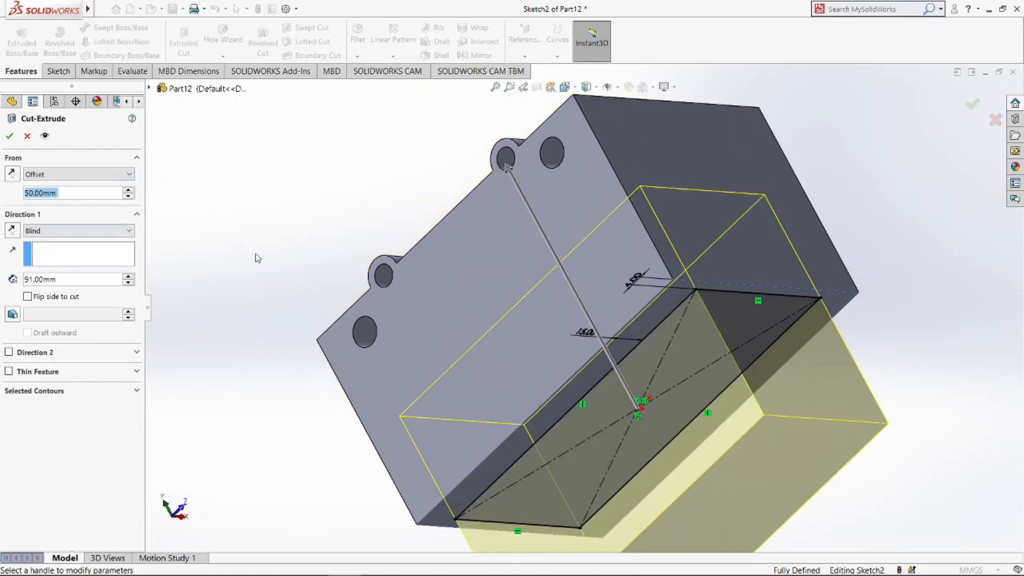
- Reverse the start offset into the block and finish the cut as Through All toward the boss side
scroll(300, 275, up, 2)
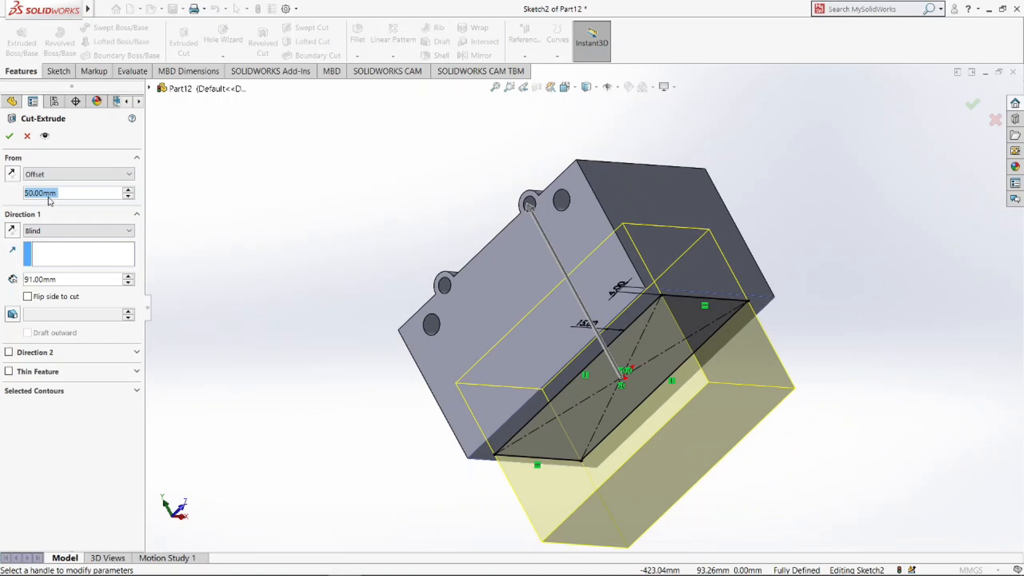
click(12, 231)
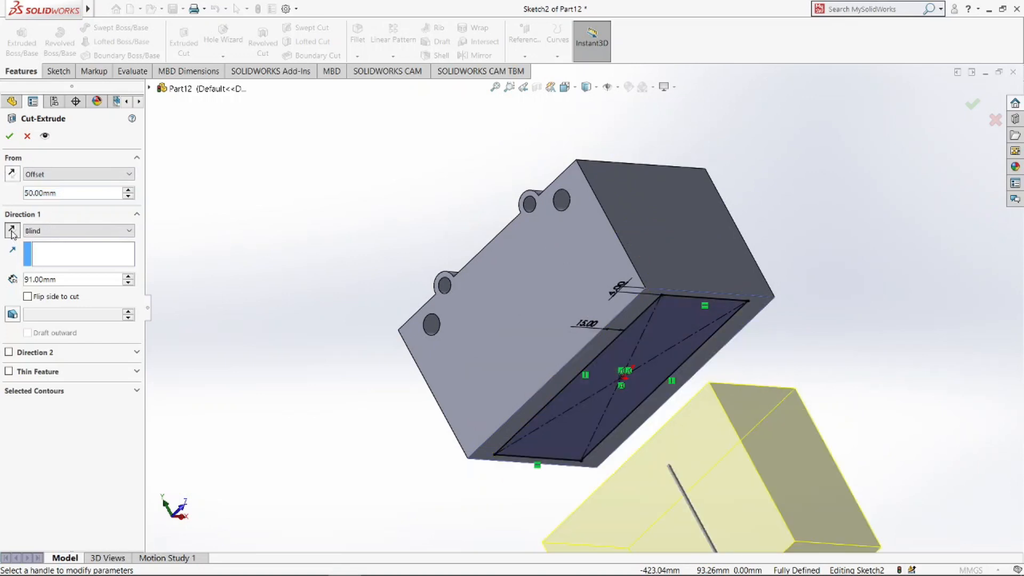
click(11, 175)
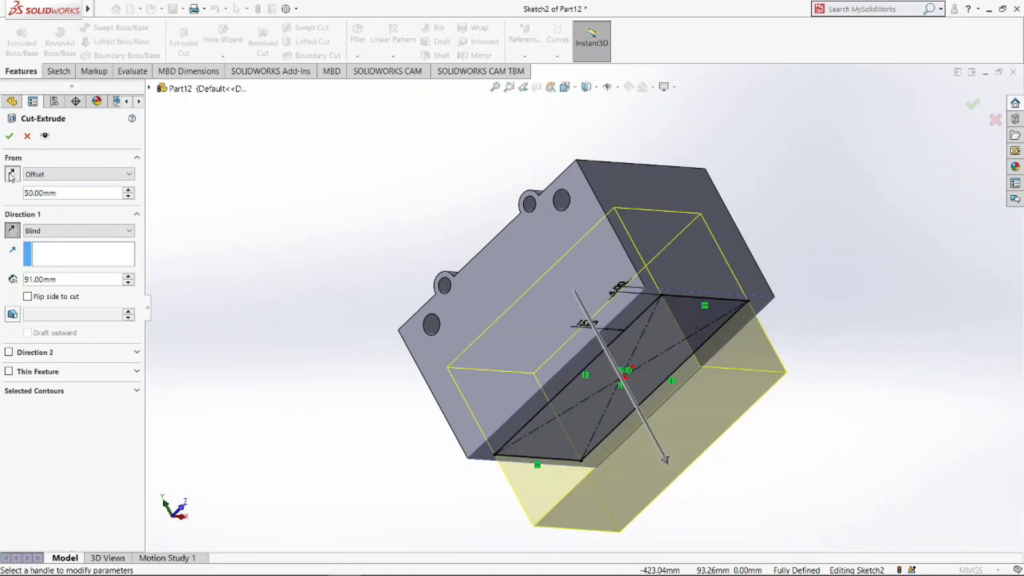
click(12, 231)
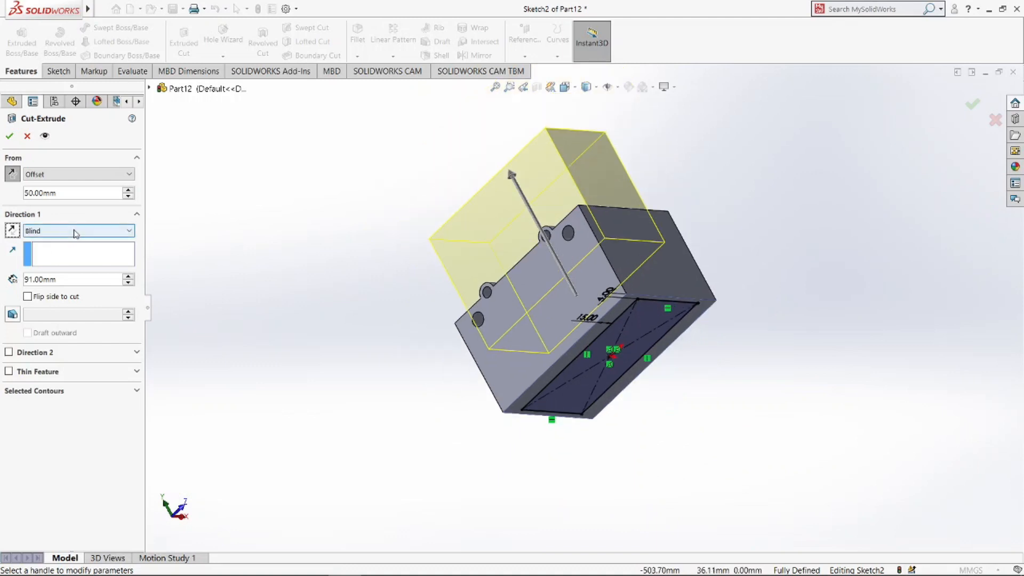
click(73, 231)
click(70, 252)
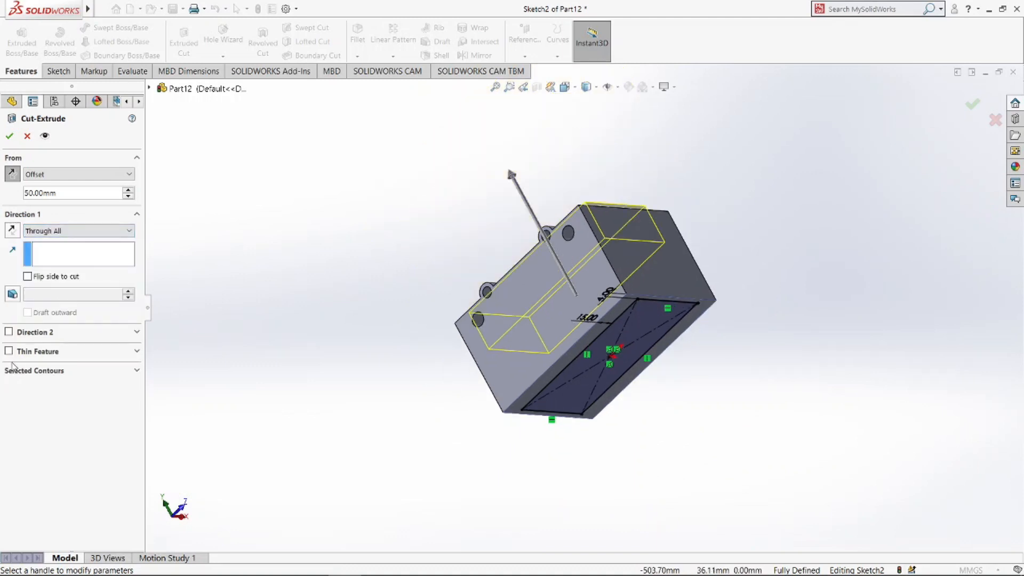
click(10, 136)
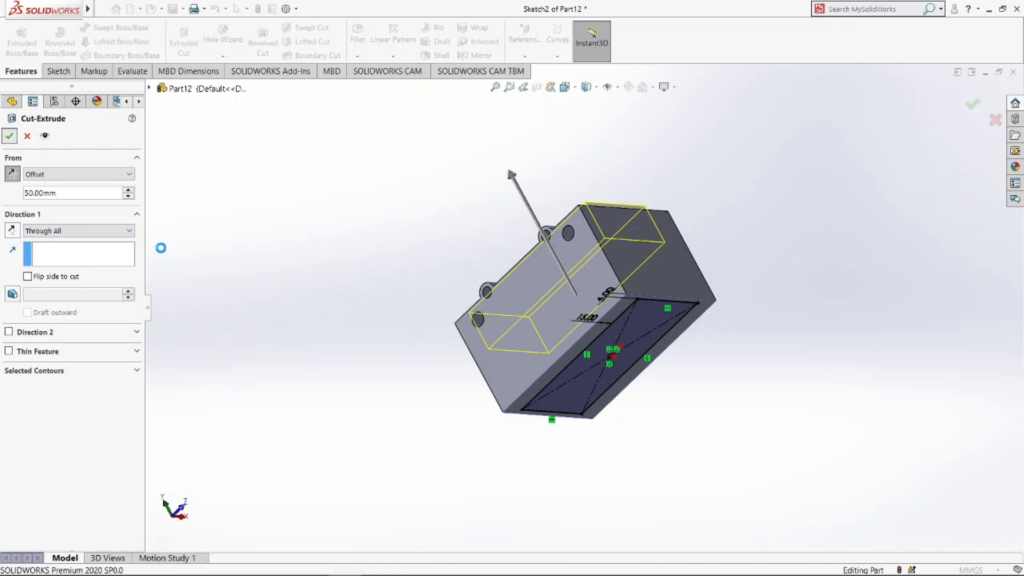
- Start a new sketch on the block's closed bottom face and view it normal to the sketch plane
middle_drag(382, 269, 393, 365)
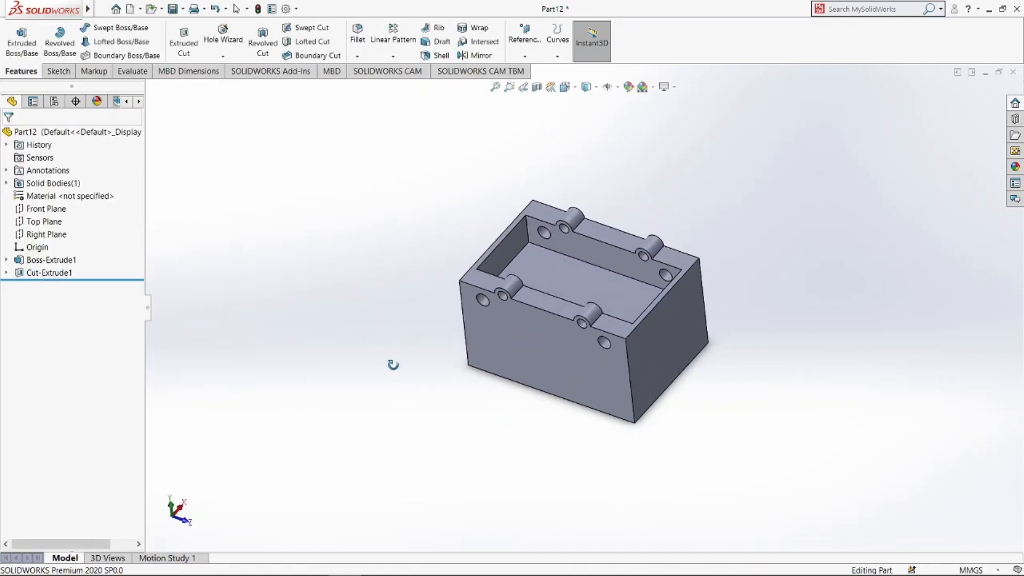
scroll(456, 337, down, 2)
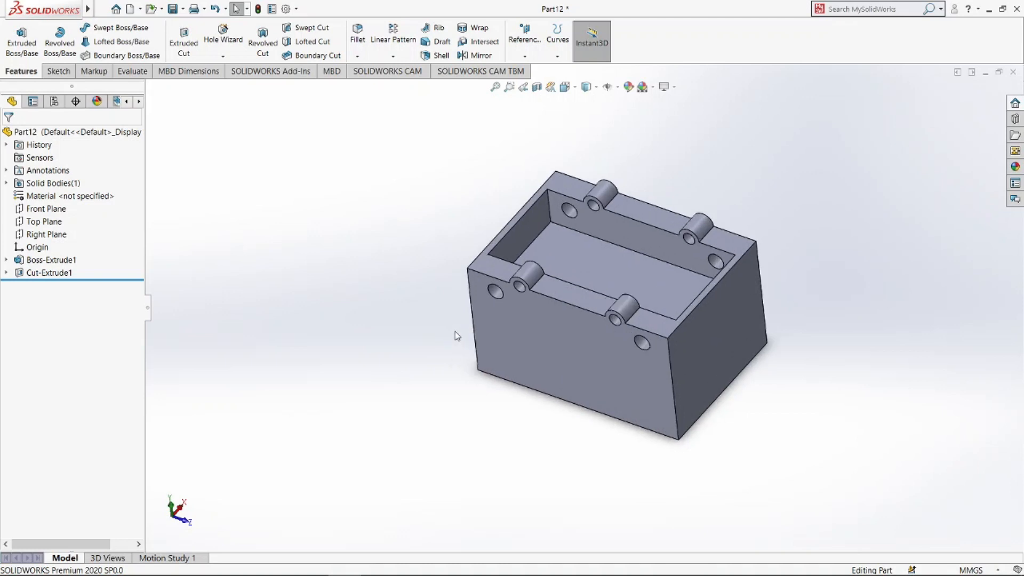
middle_drag(416, 349, 468, 349)
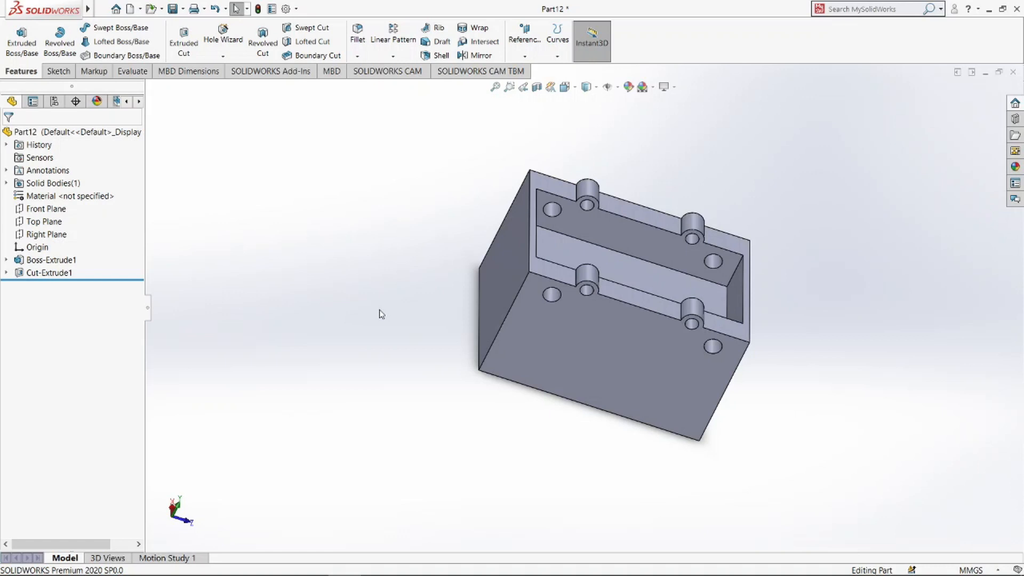
middle_drag(465, 390, 441, 327)
click(615, 373)
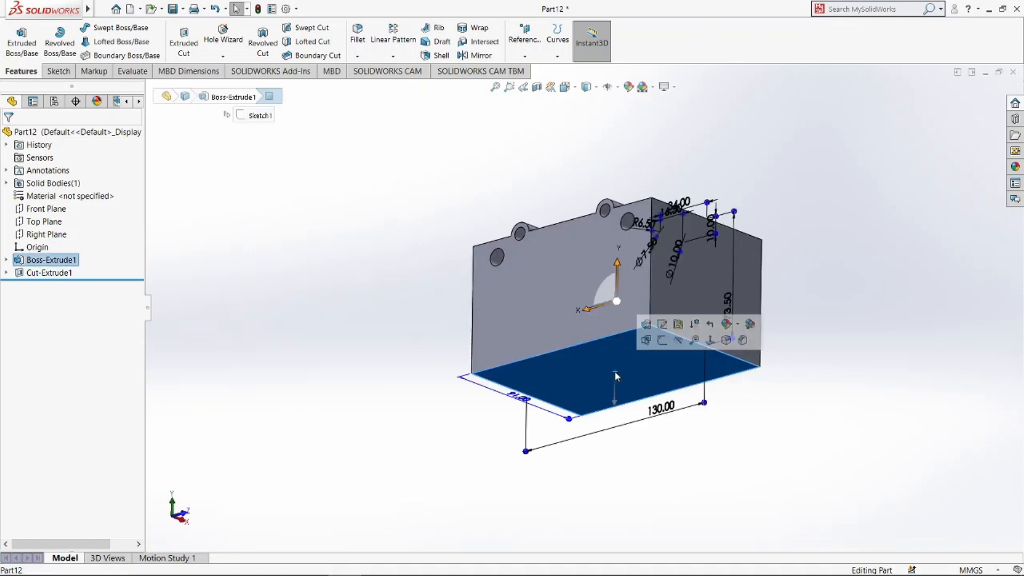
click(663, 341)
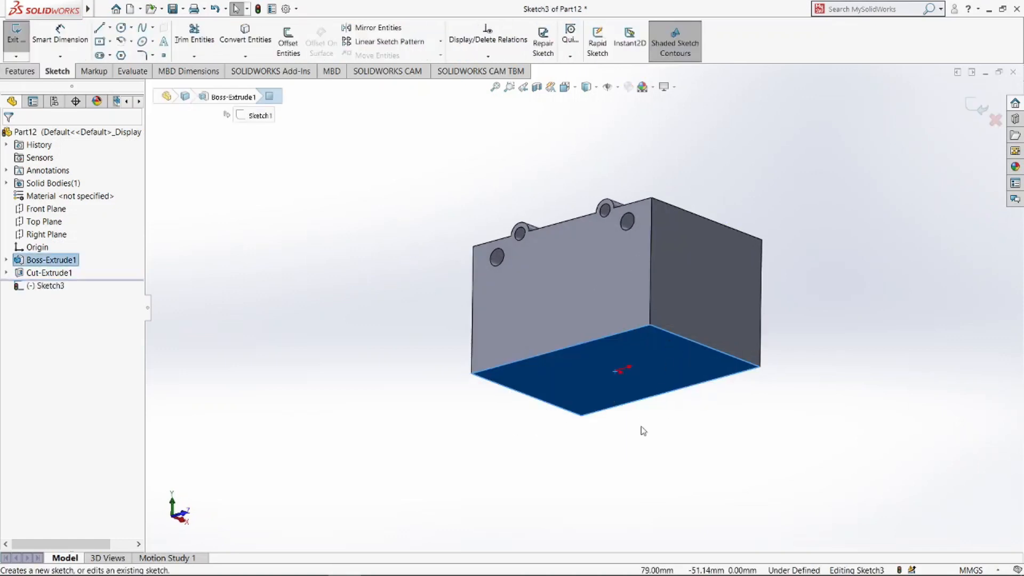
click(425, 413)
click(47, 288)
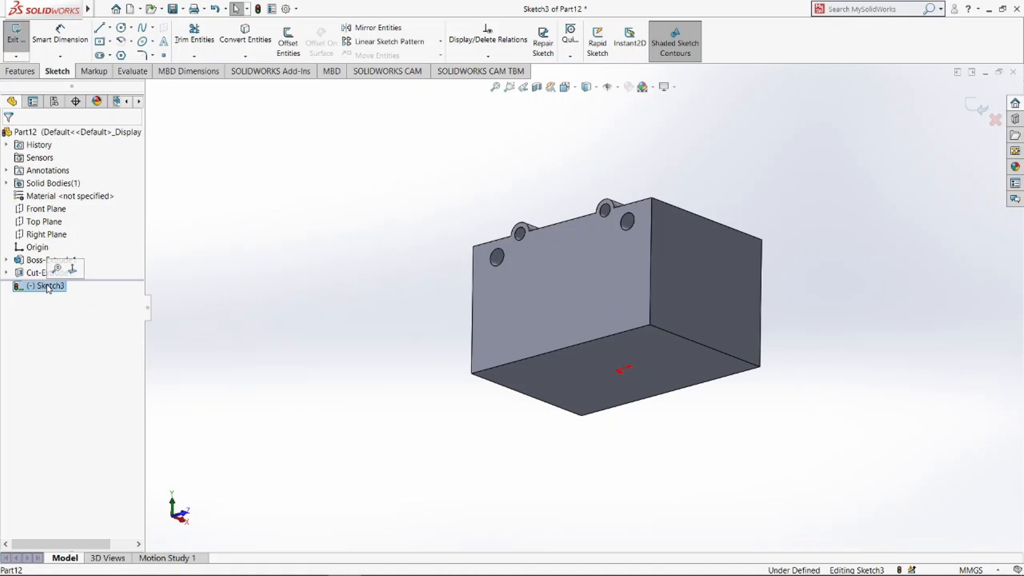
click(76, 267)
click(275, 361)
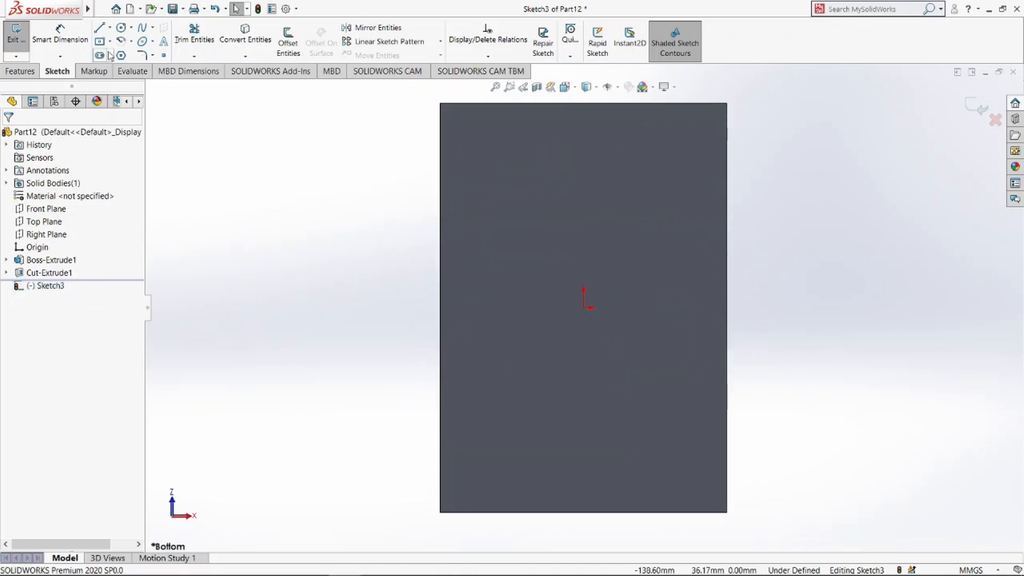
- Sketch two concentric circles, 15 mm and 7 mm in diameter, centred about 17 mm above the origin
click(122, 27)
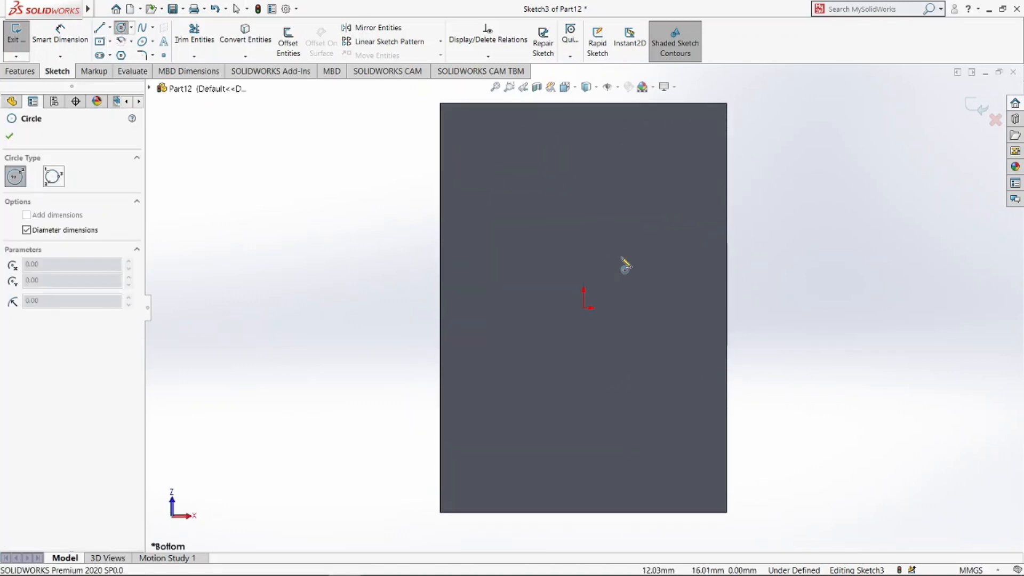
click(584, 256)
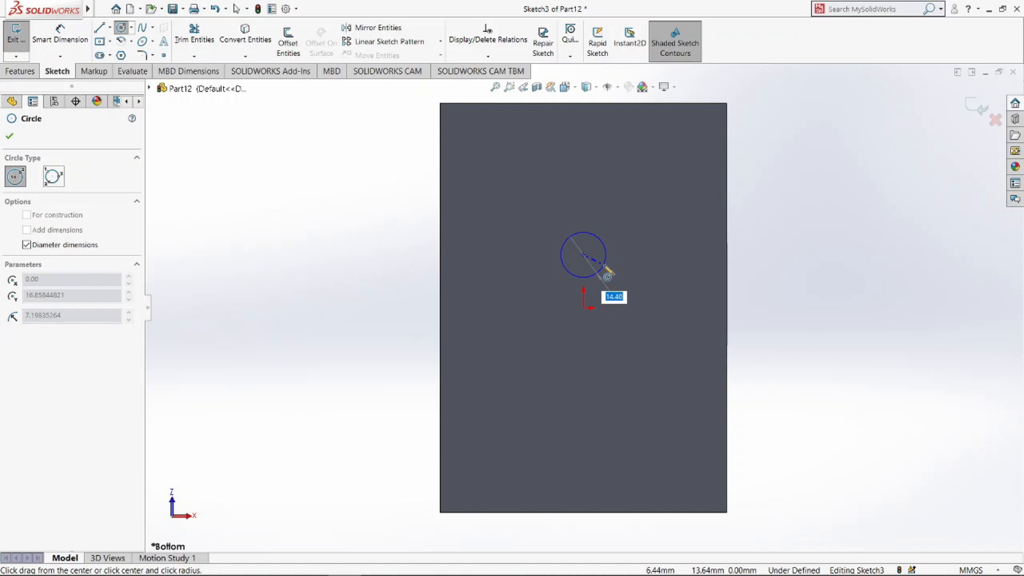
key(Return)
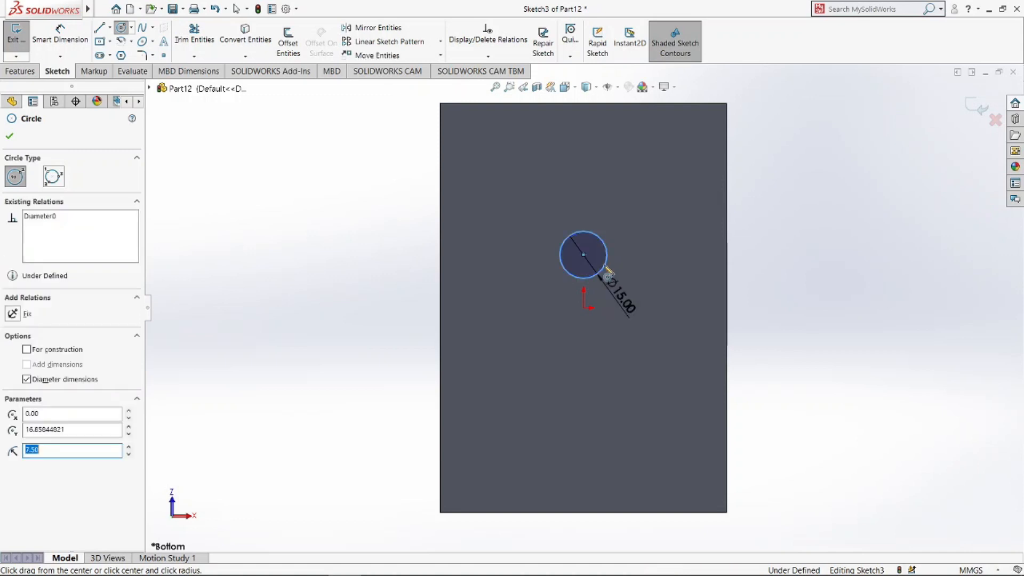
click(584, 255)
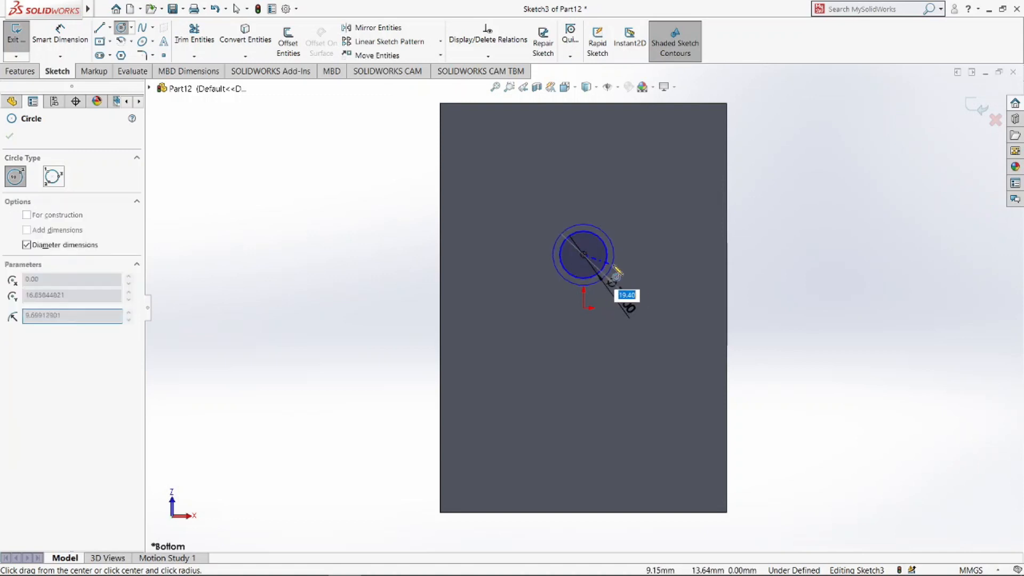
key(Escape)
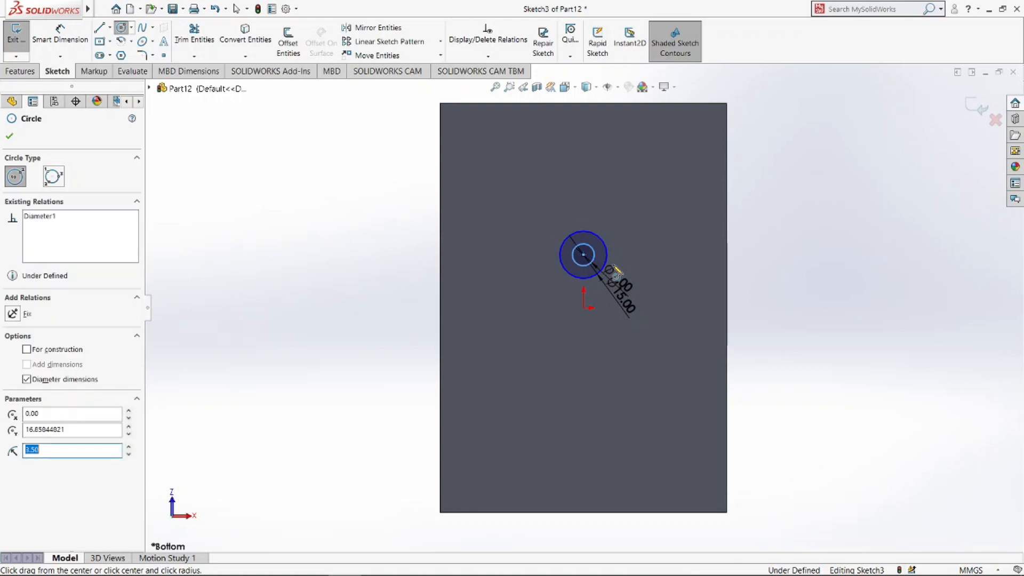
key(Escape)
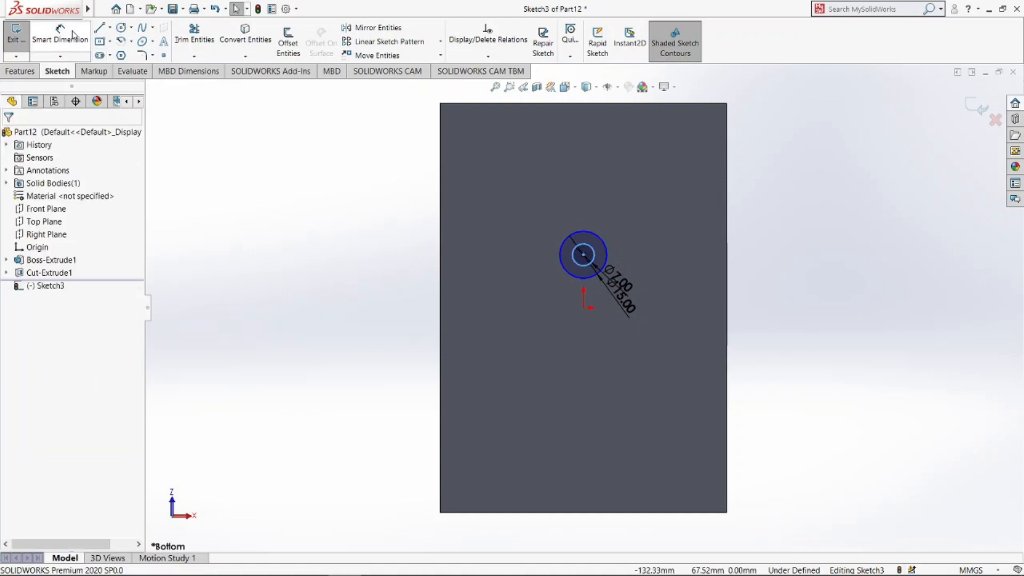
- Dimension the distance between the circles' centre and the origin to 14 mm
click(73, 34)
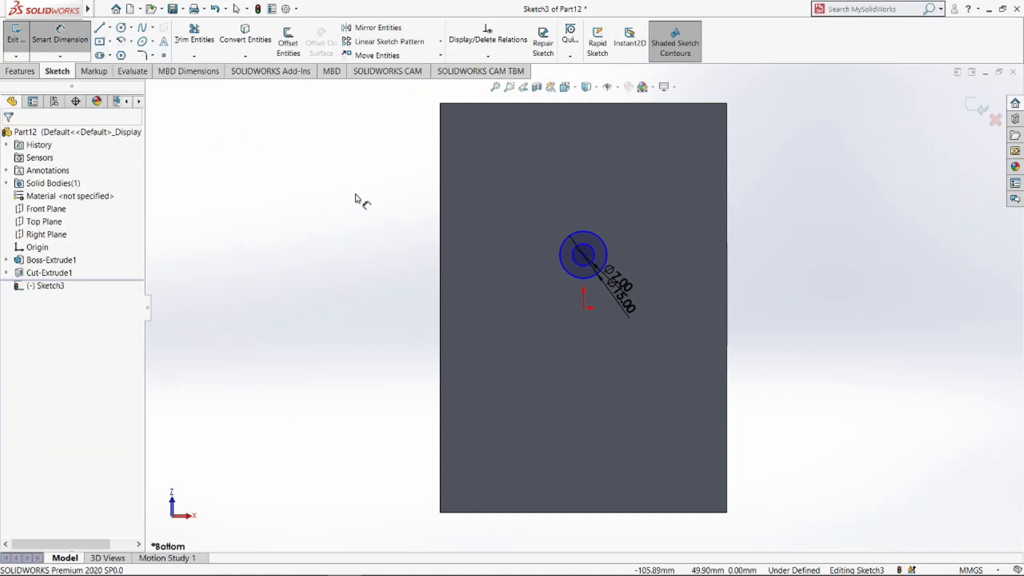
click(584, 255)
click(584, 307)
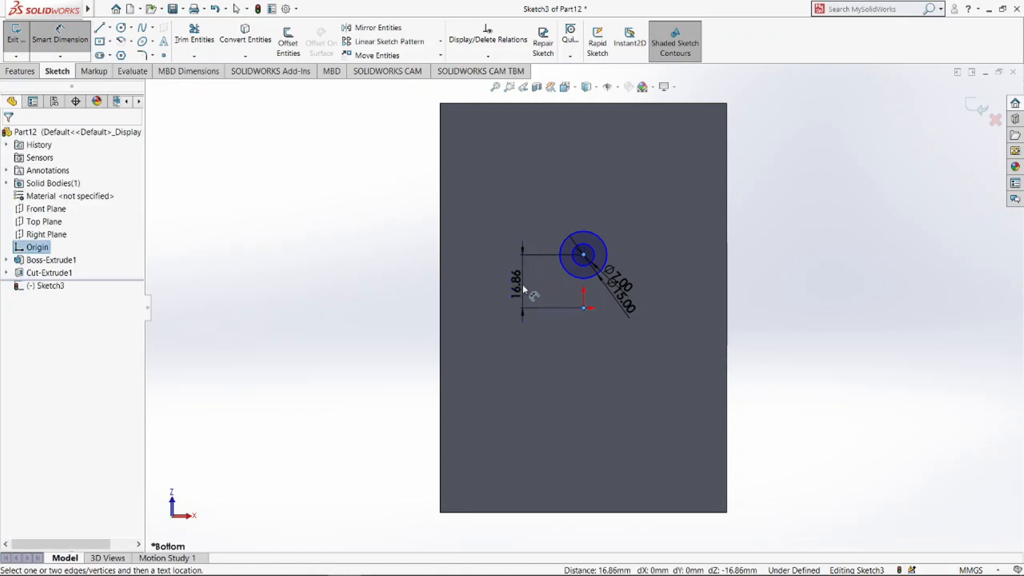
click(523, 288)
text(14)
key(Return)
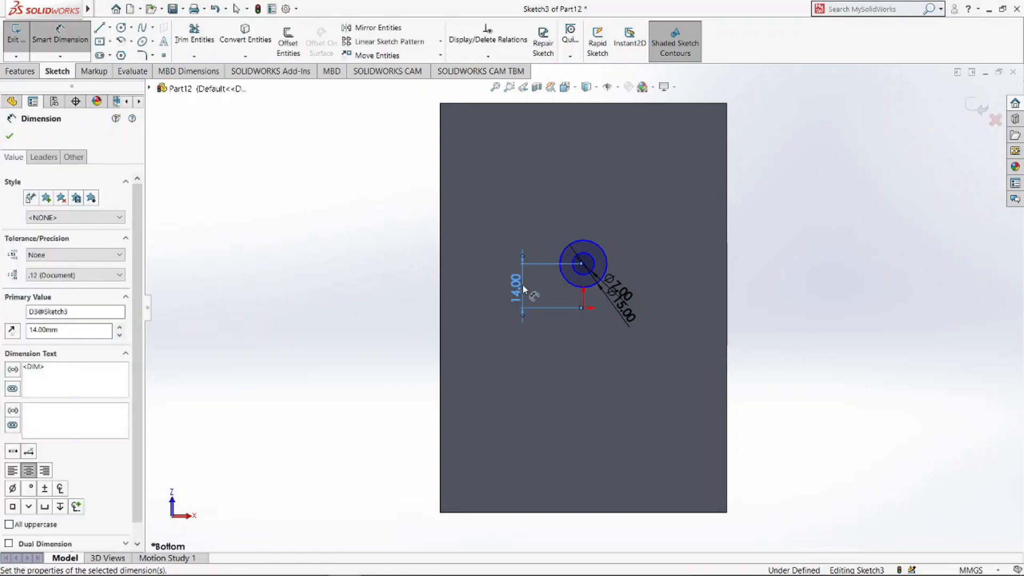
key(Escape)
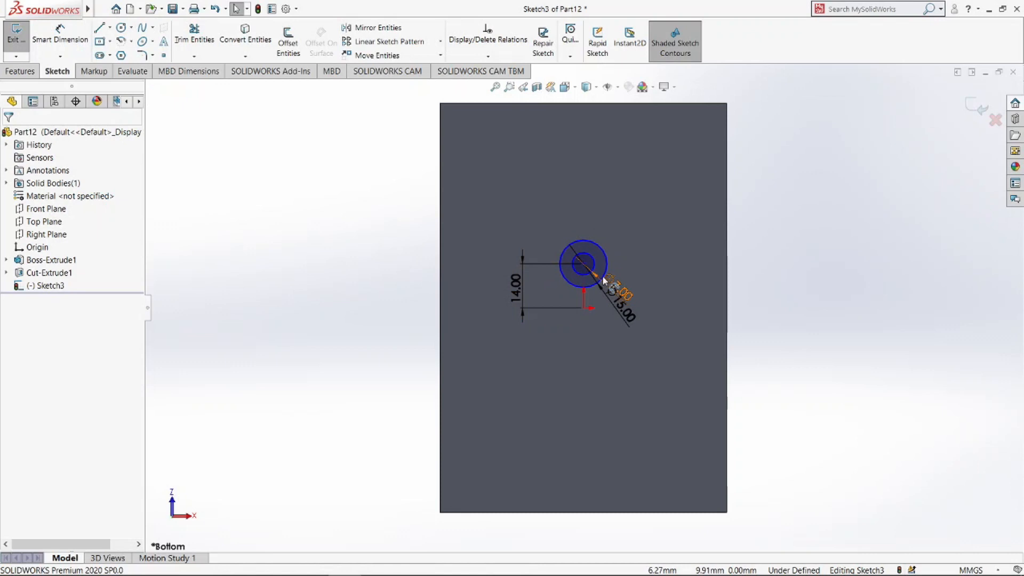
- Select the circles' centre together with the origin to align them with a Vertical relation
scroll(604, 280, down, 2)
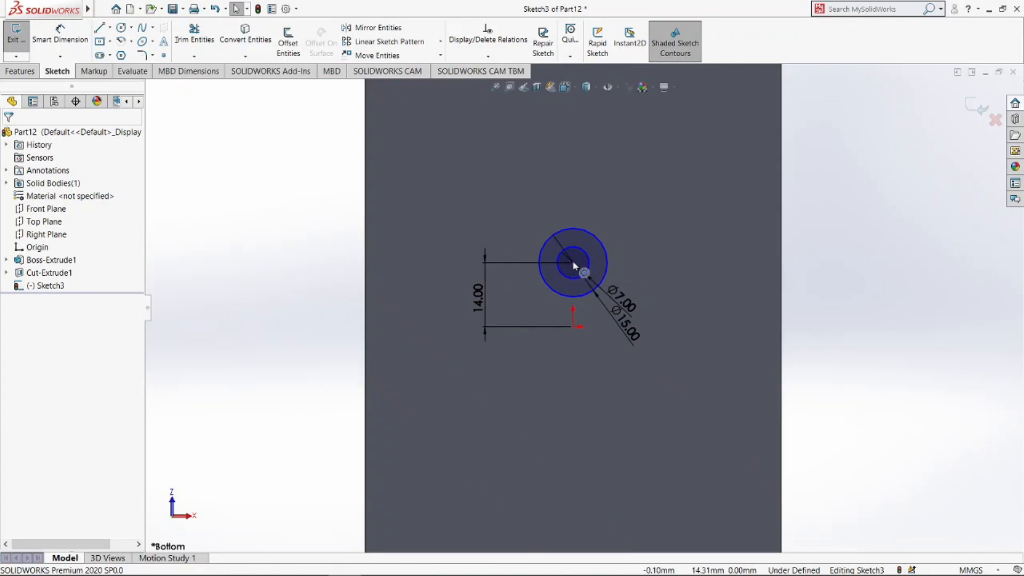
click(574, 263)
ctrl+click(573, 326)
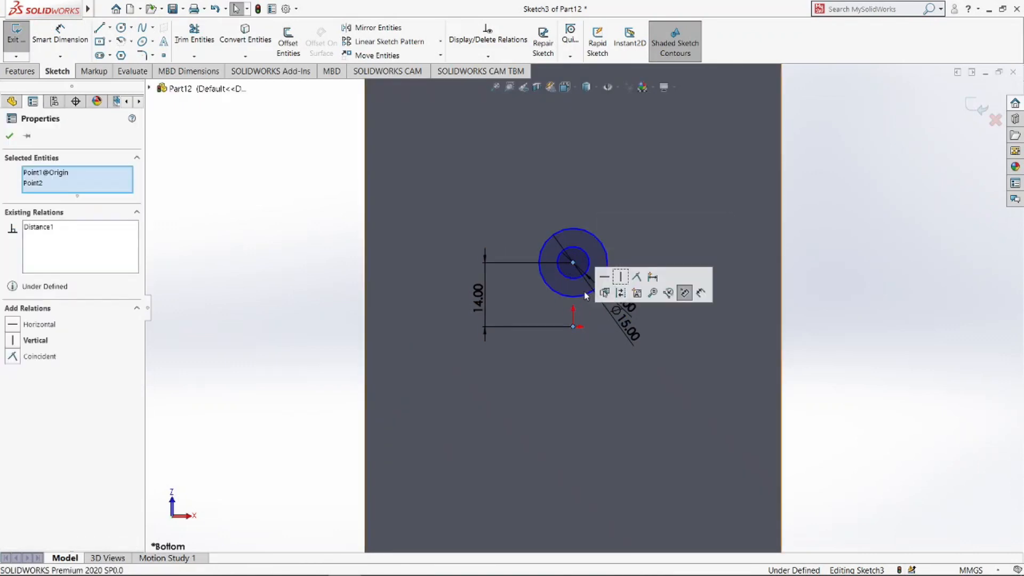
- Add a vertical relation between the concentric circles' centre and the origin, and close the bottom-face sketch
click(618, 277)
click(310, 302)
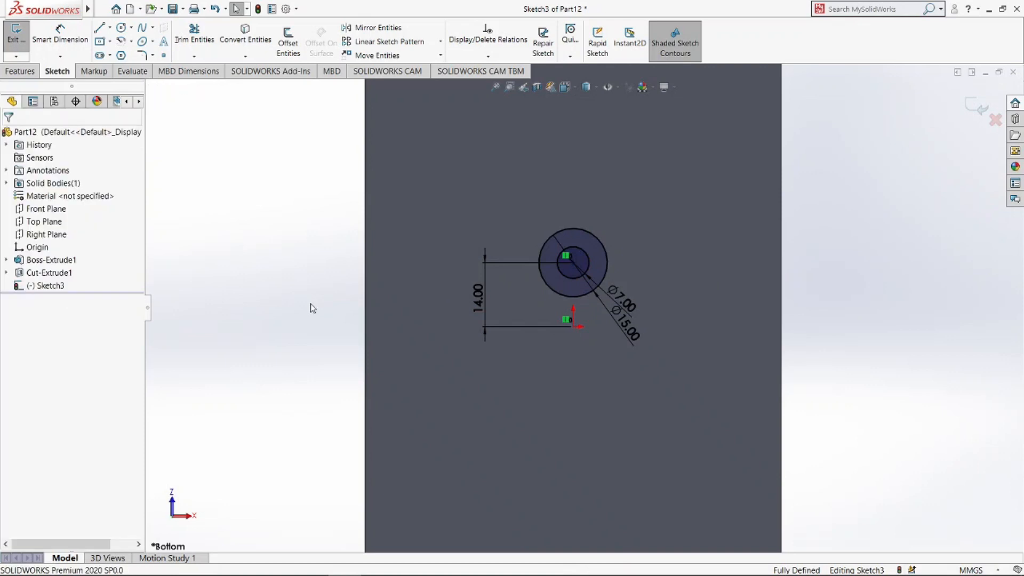
key(f)
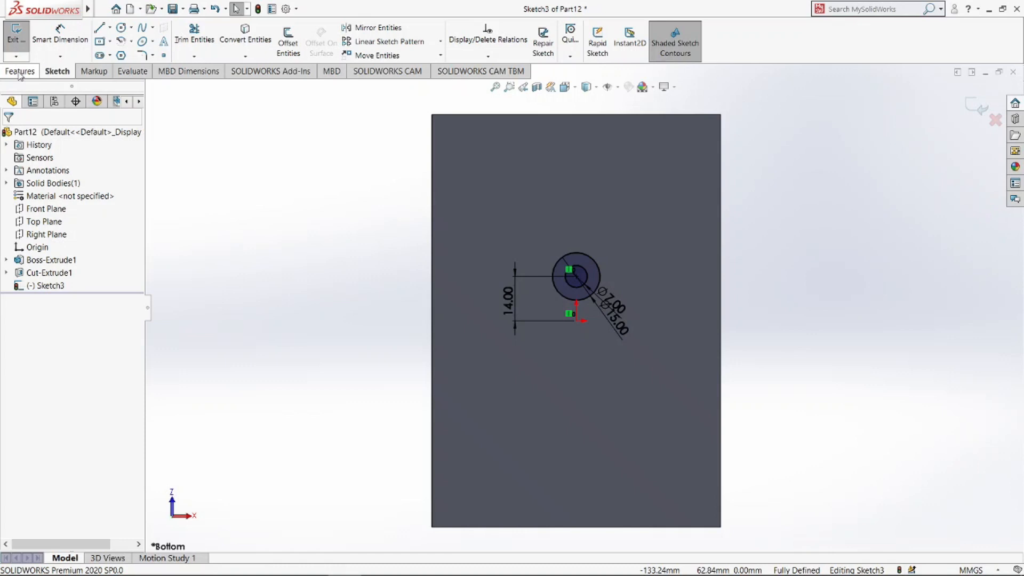
click(17, 42)
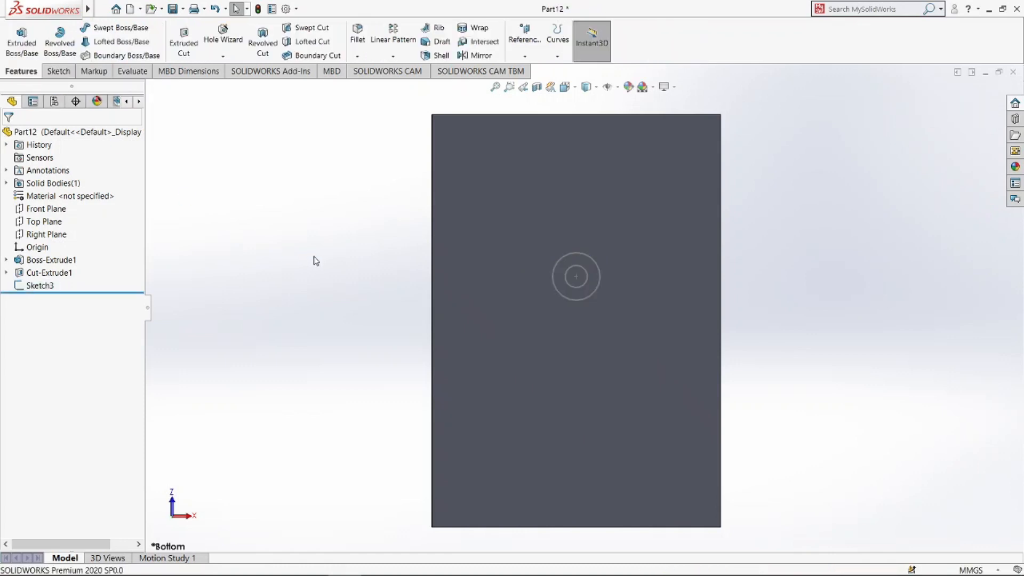
- Start a sketch on the block's rectangular end face and draw a 20 mm diameter circle above the origin
middle_drag(368, 187, 370, 252)
click(543, 160)
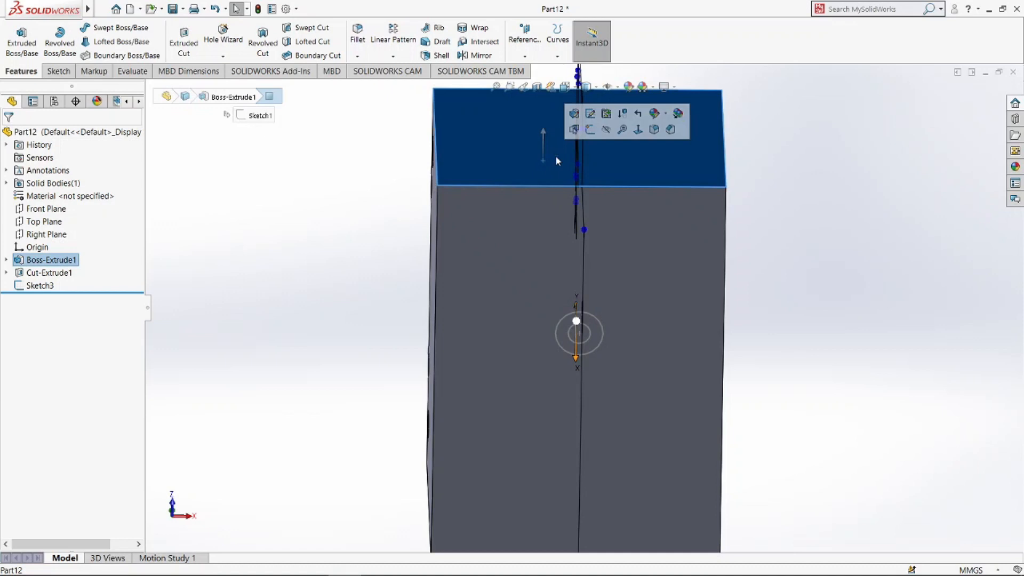
click(591, 130)
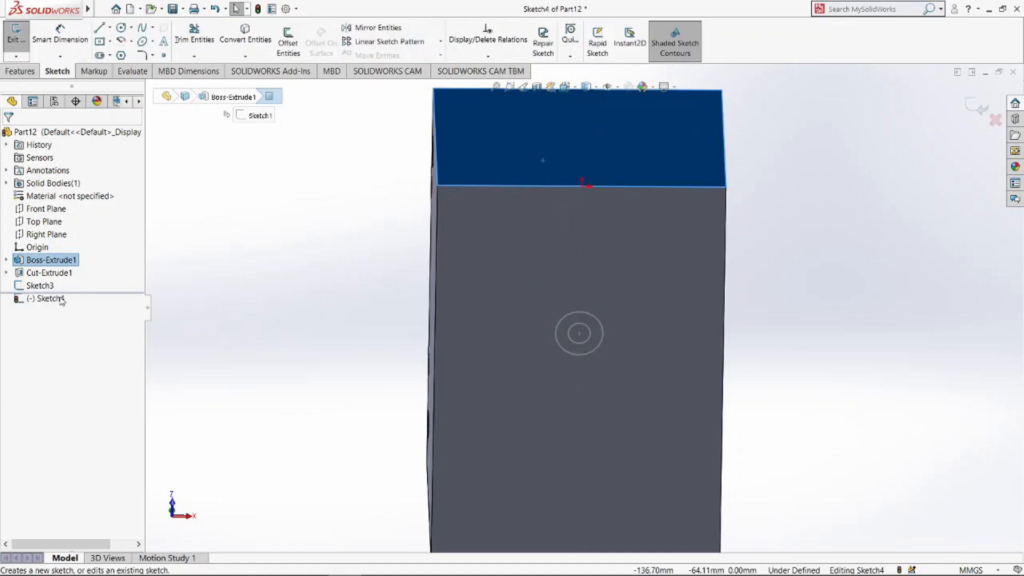
click(60, 300)
click(84, 282)
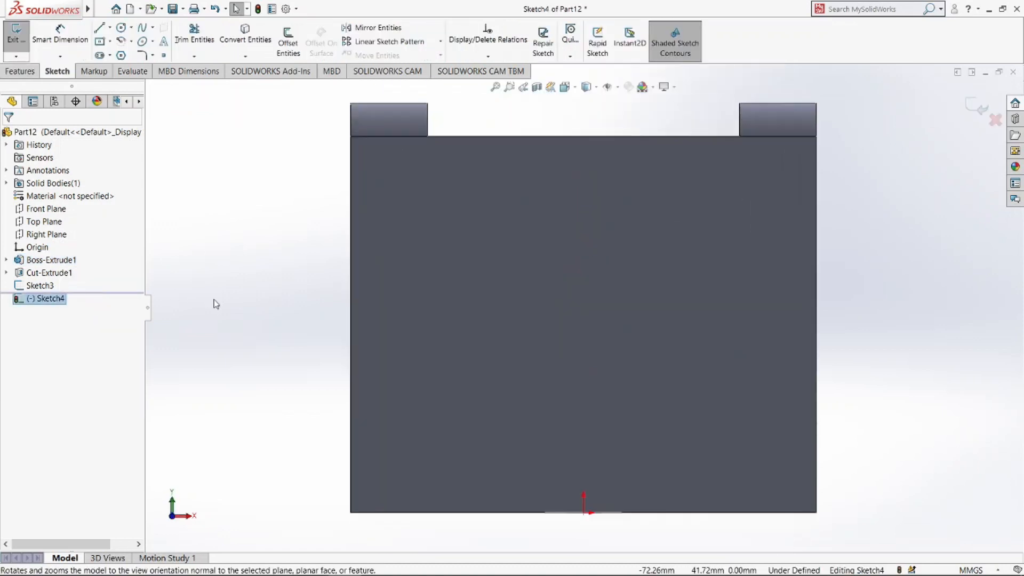
click(122, 27)
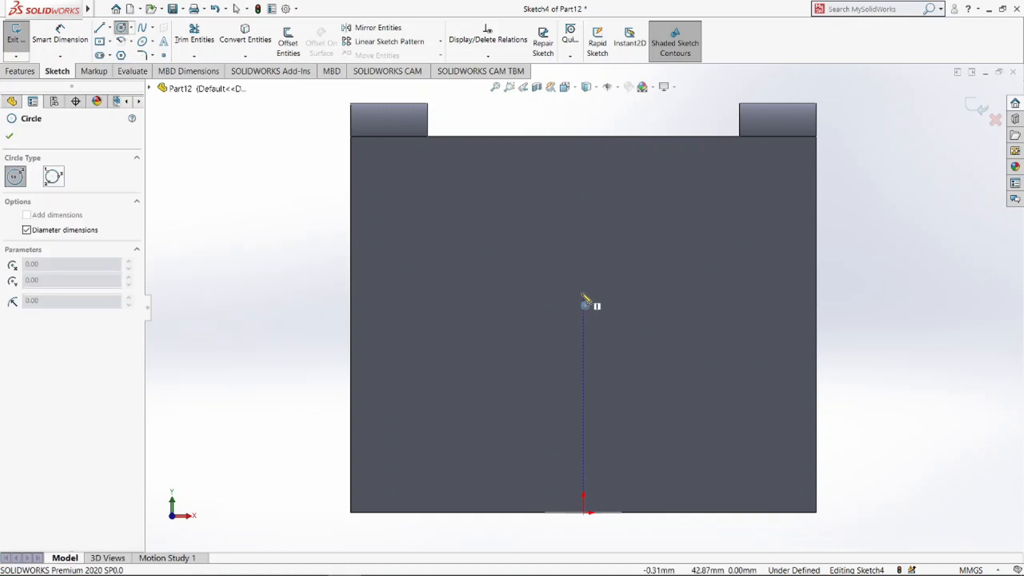
click(584, 296)
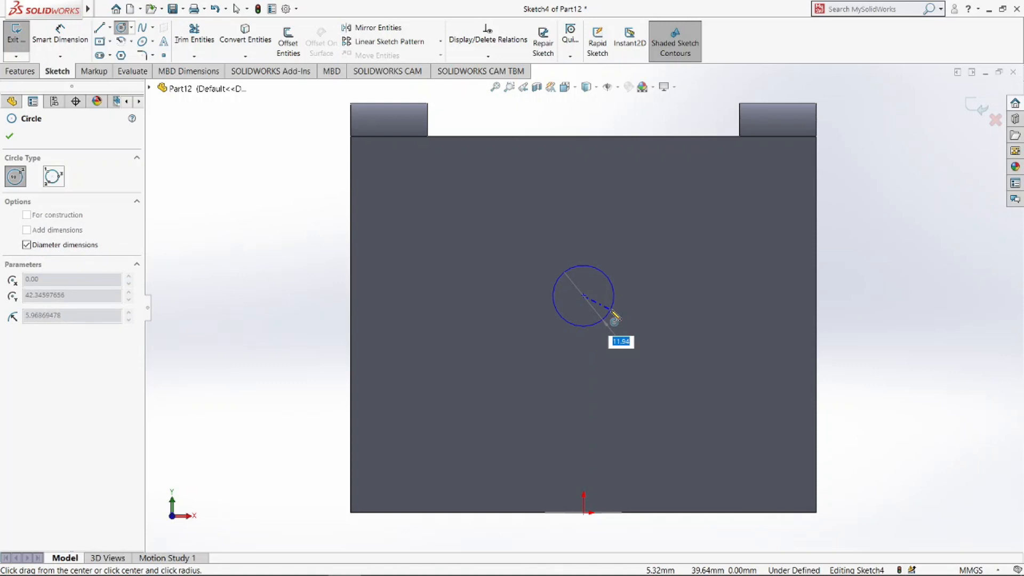
text(20)
key(Return)
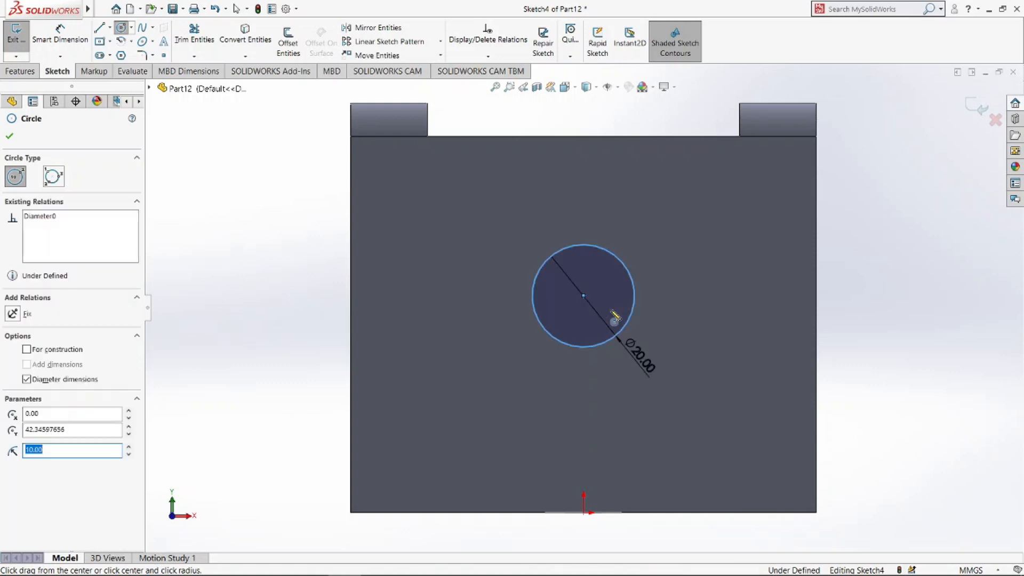
- Dimension the circle's centre 35 mm above the origin
click(60, 33)
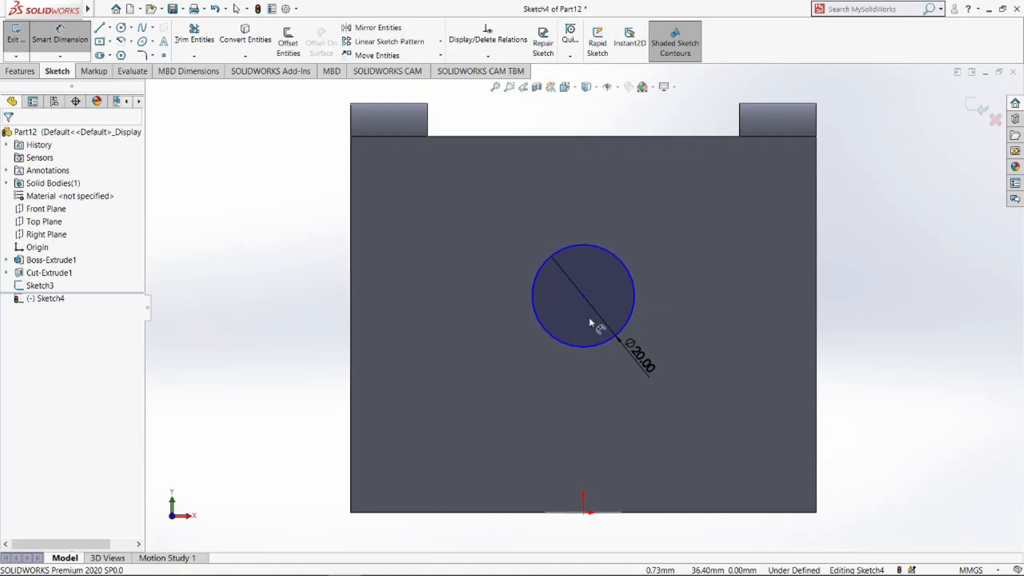
click(584, 295)
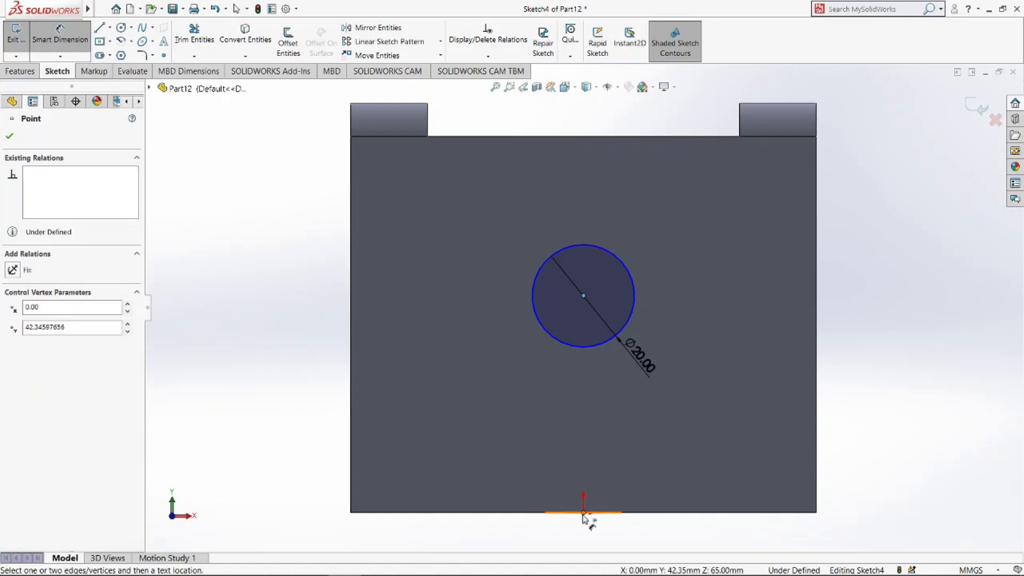
click(583, 514)
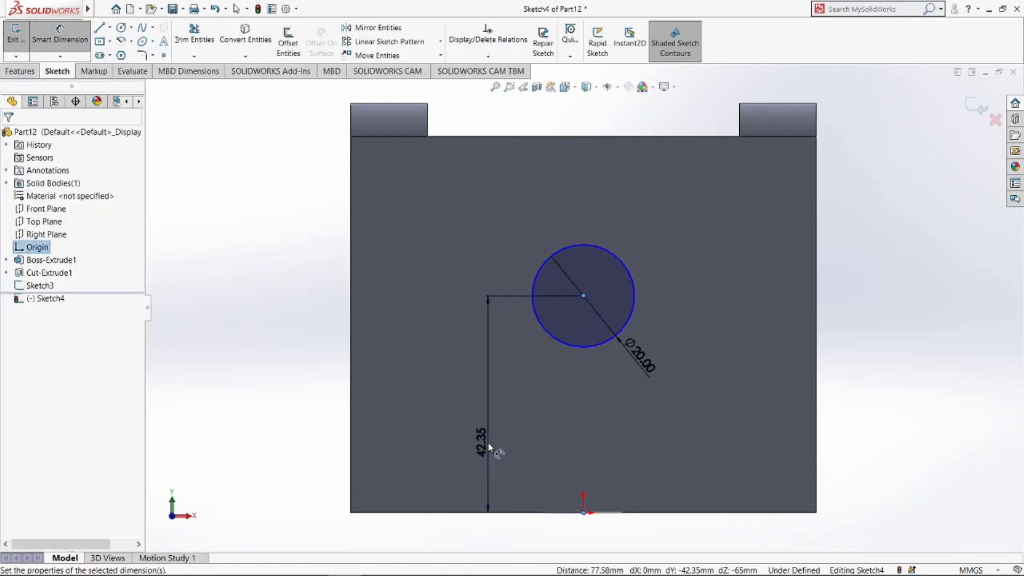
click(488, 444)
text(35)
key(Return)
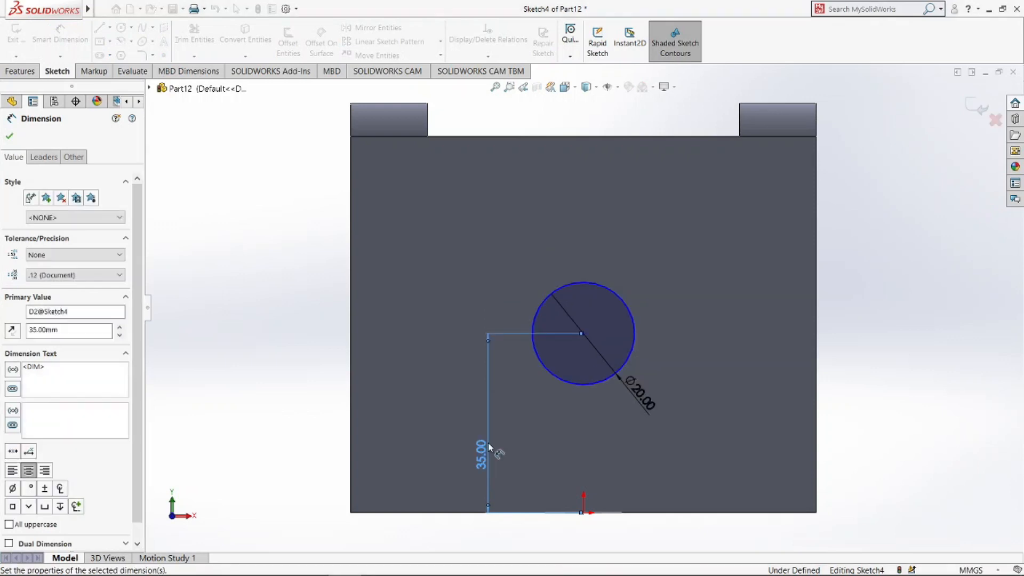
key(Escape)
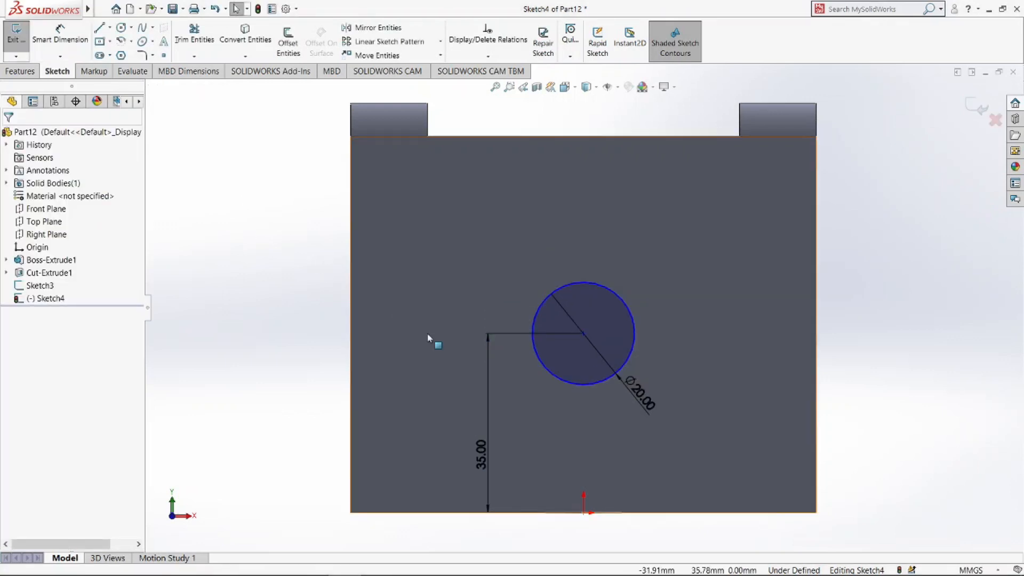
- Add a vertical relation between the 20 mm circle's centre and the origin, and close the sketch
click(584, 333)
ctrl+click(584, 511)
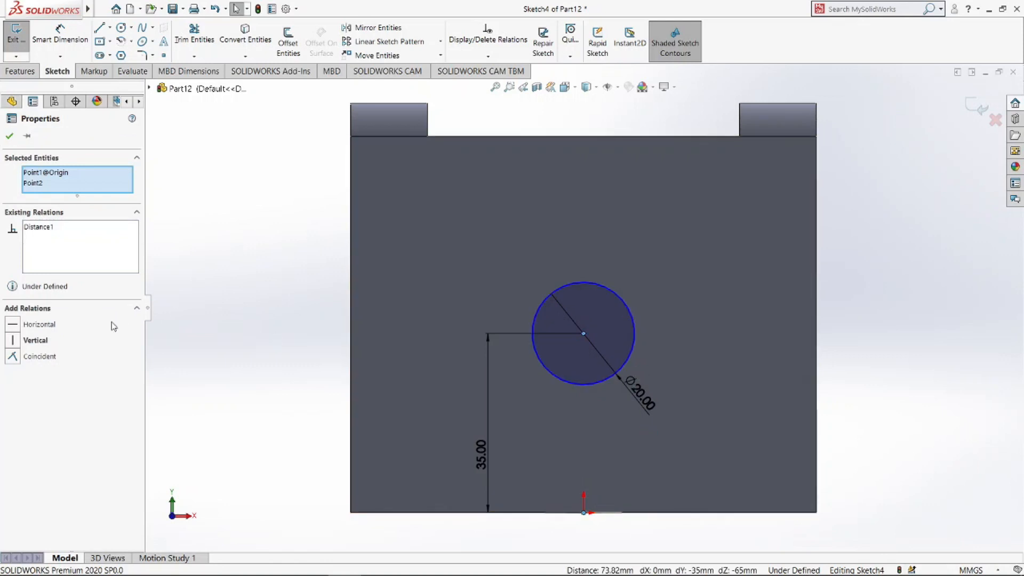
click(13, 342)
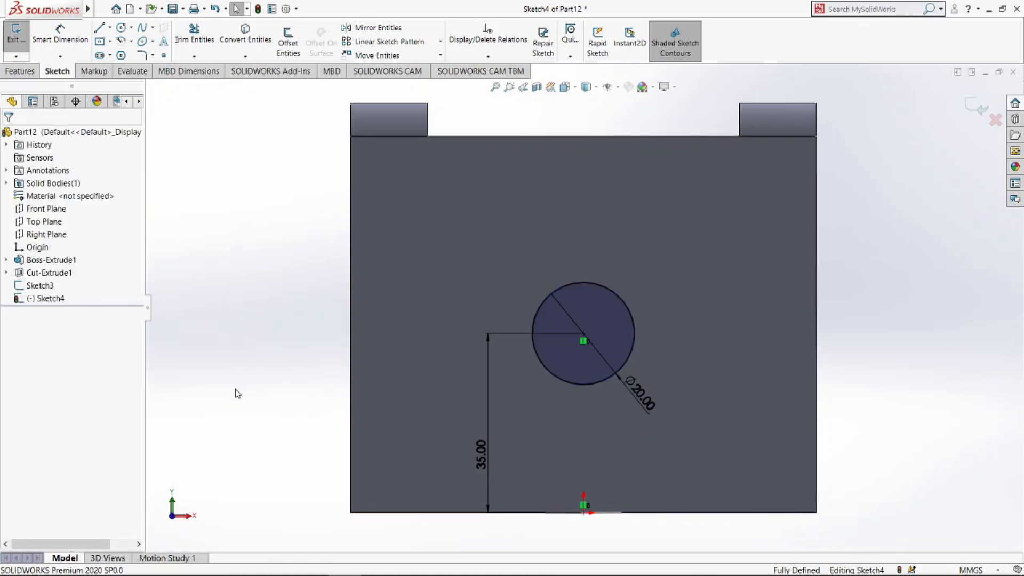
key(z)
click(16, 36)
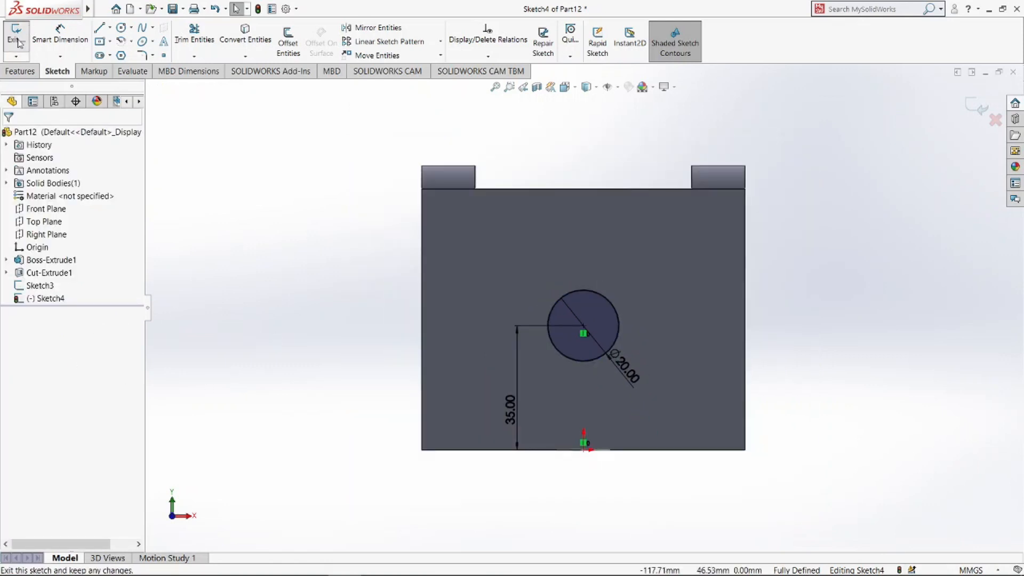
click(313, 416)
- Extrude-cut the inner 7 mm circle on the bottom face using the Through All end condition
middle_drag(313, 416, 327, 323)
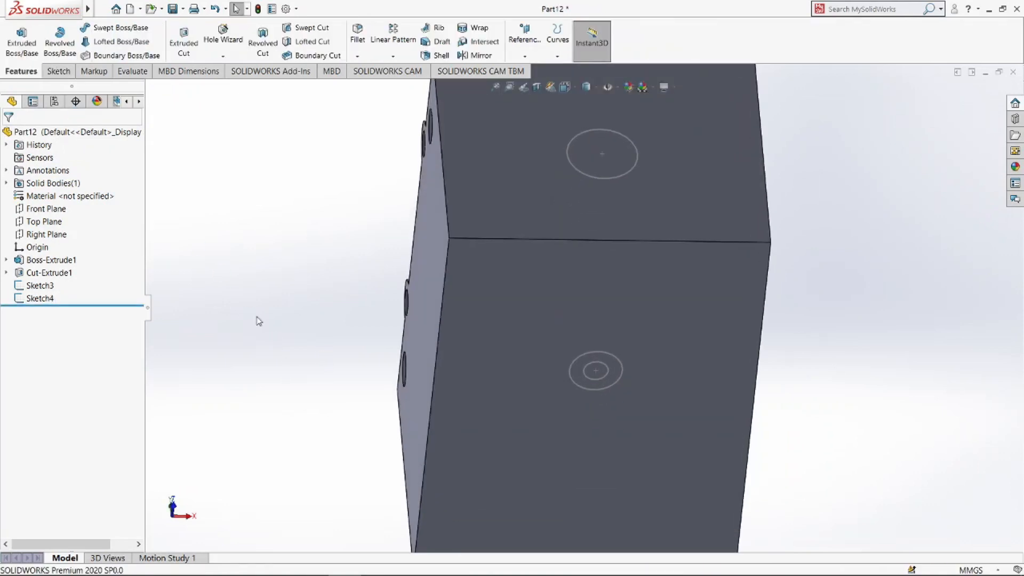
click(183, 43)
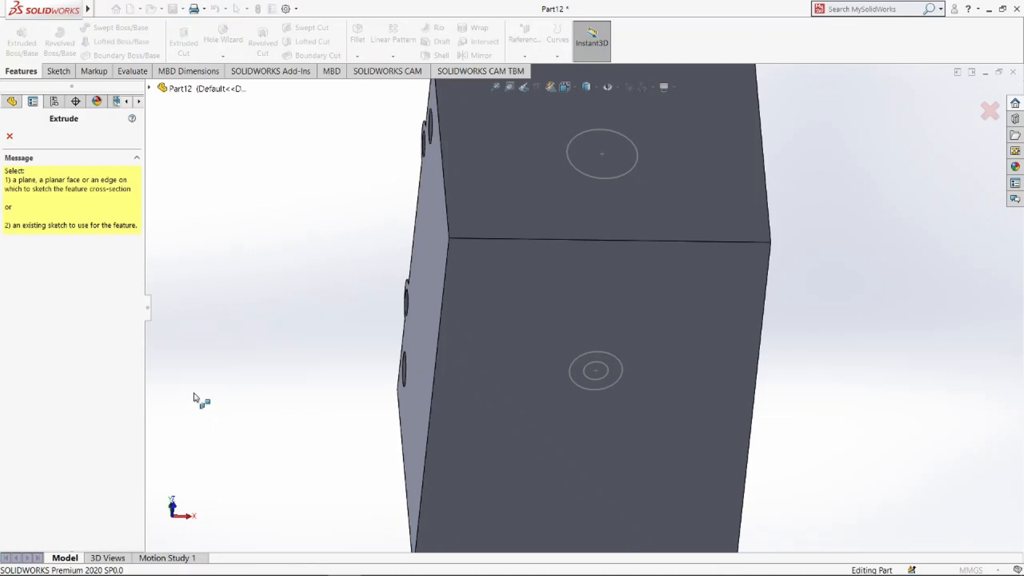
click(601, 378)
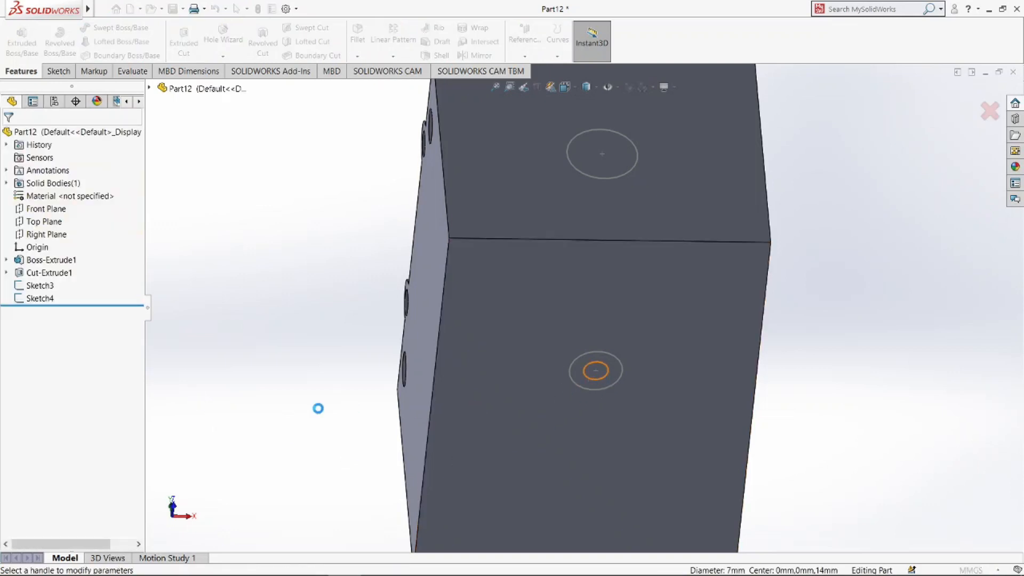
middle_drag(281, 323, 411, 378)
click(129, 210)
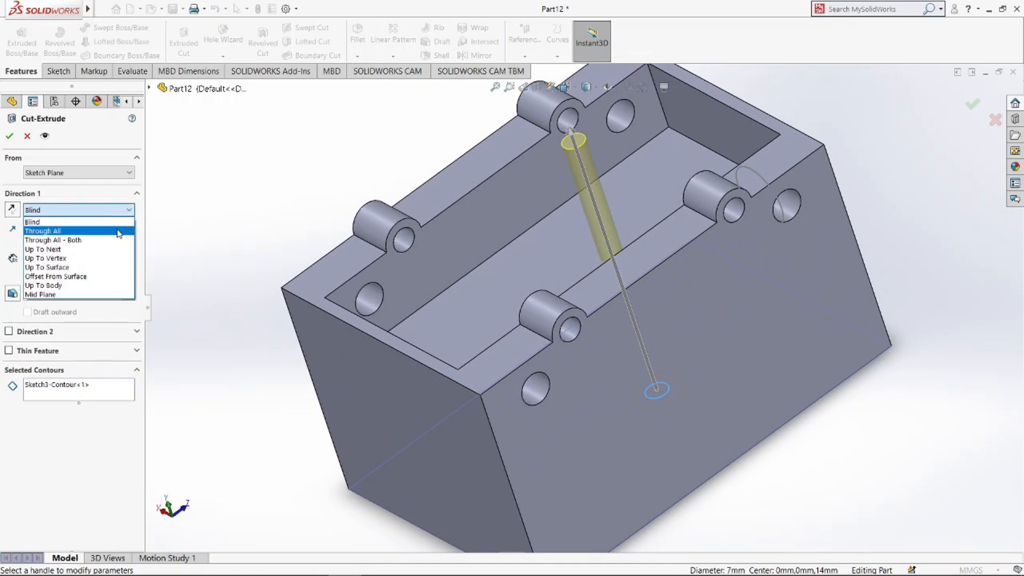
click(48, 228)
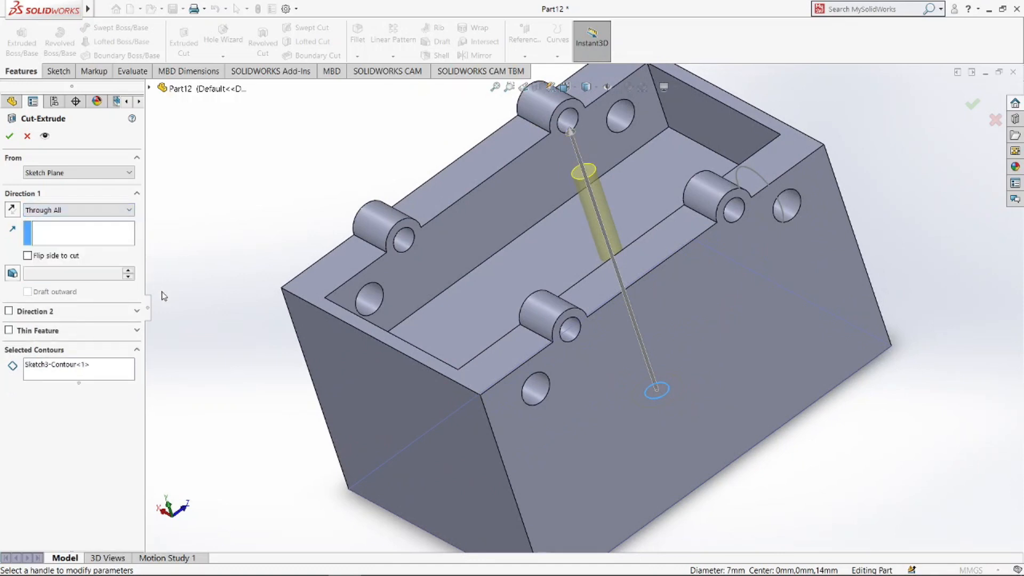
click(8, 137)
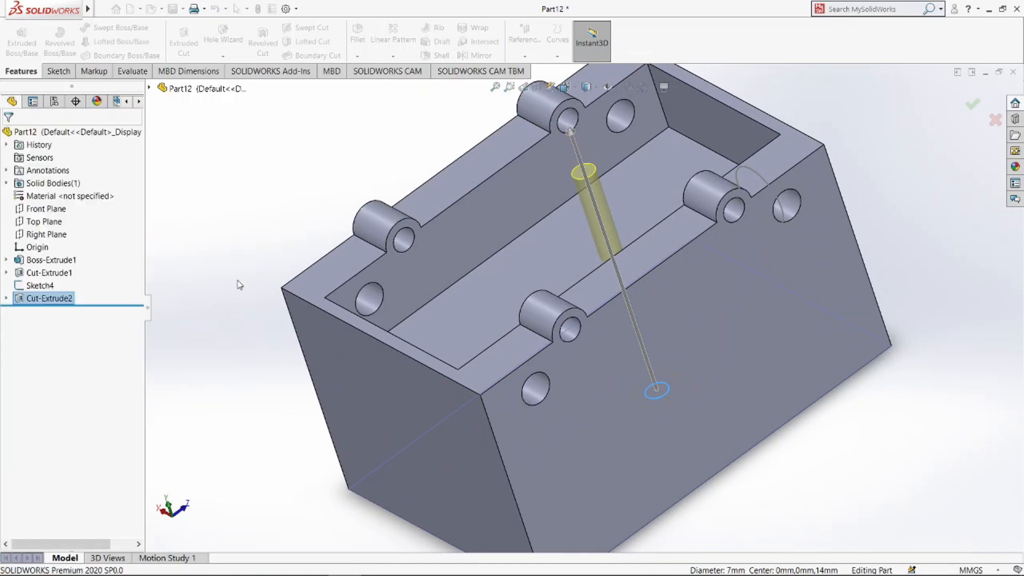
- Show Sketch3, the concentric-circle sketch used by the new 7 mm hole cut
key(f)
middle_drag(743, 422, 647, 286)
click(7, 298)
click(49, 314)
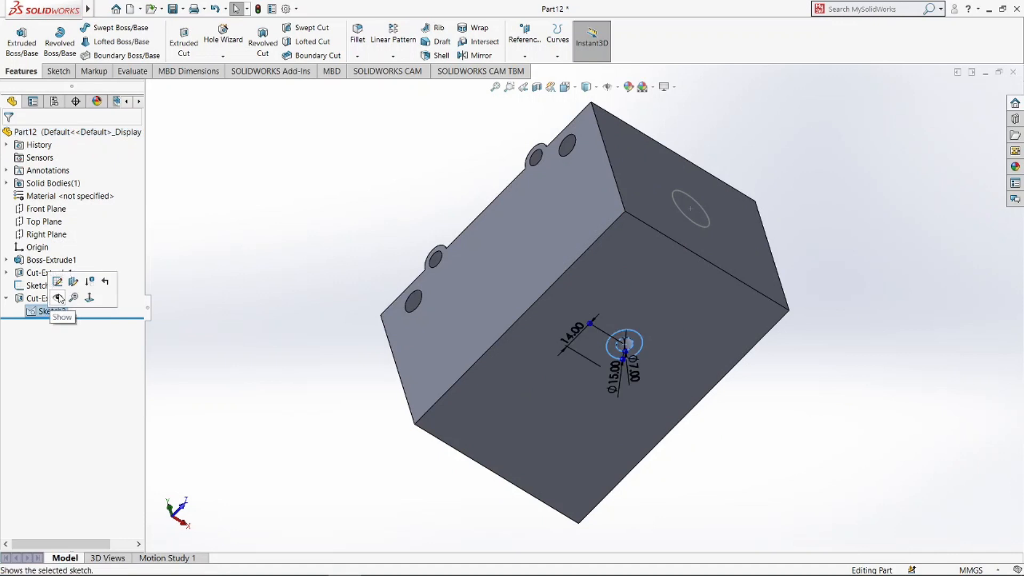
click(223, 319)
middle_drag(256, 299, 273, 359)
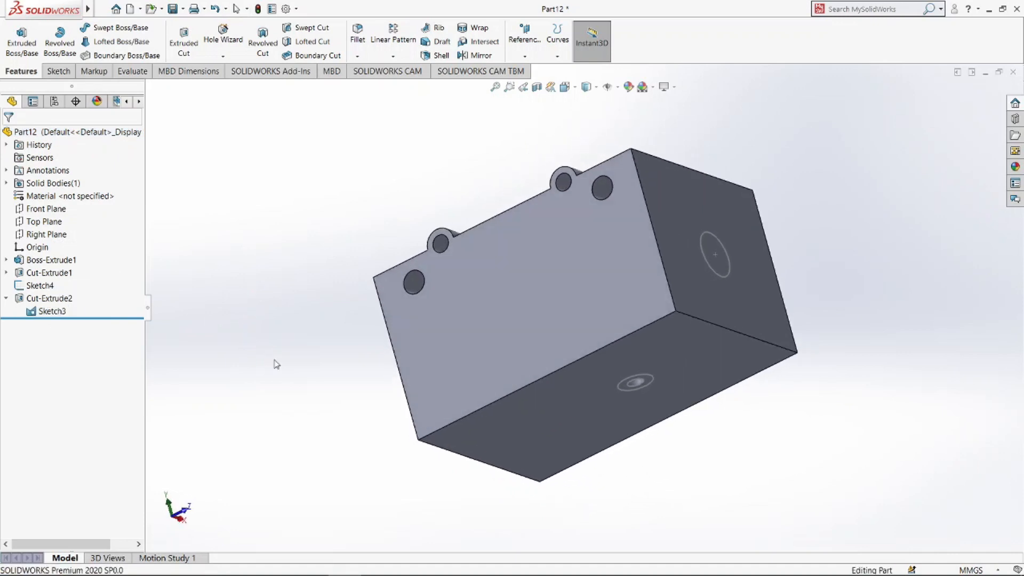
- Start a new sketch on the Right Plane and orient the view normal to it
click(56, 234)
middle_drag(188, 240, 253, 373)
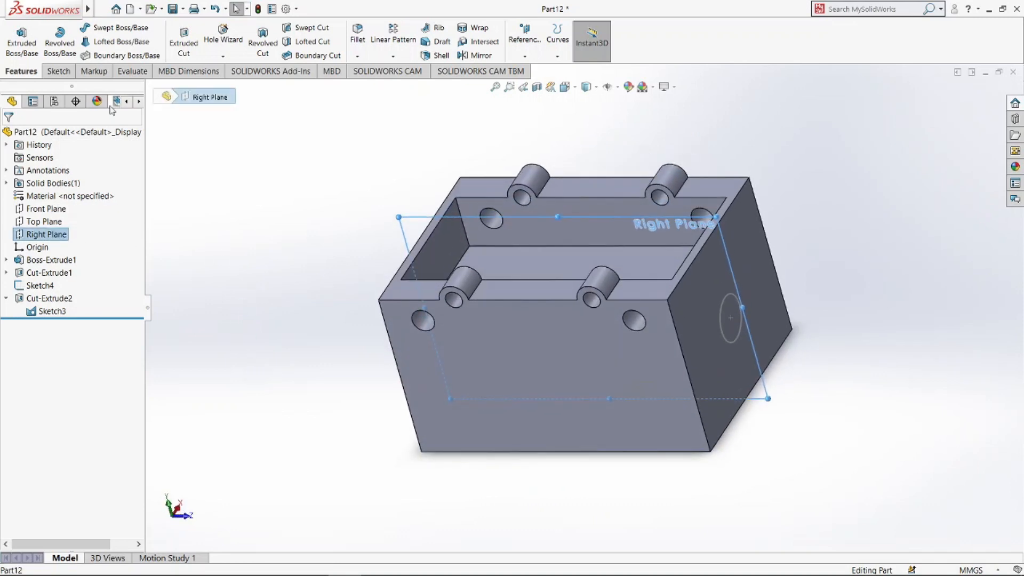
click(59, 72)
click(17, 35)
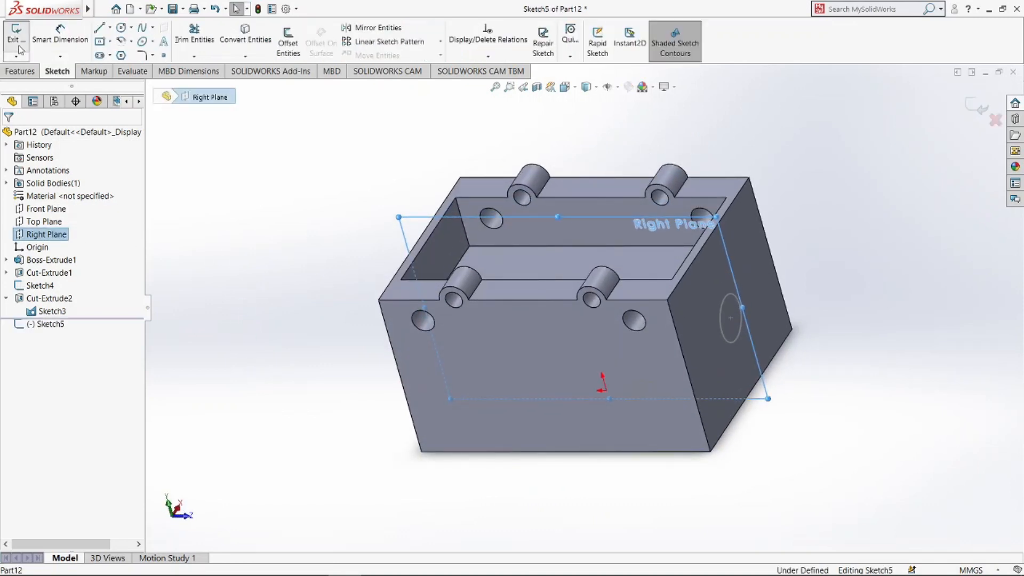
click(48, 324)
click(77, 312)
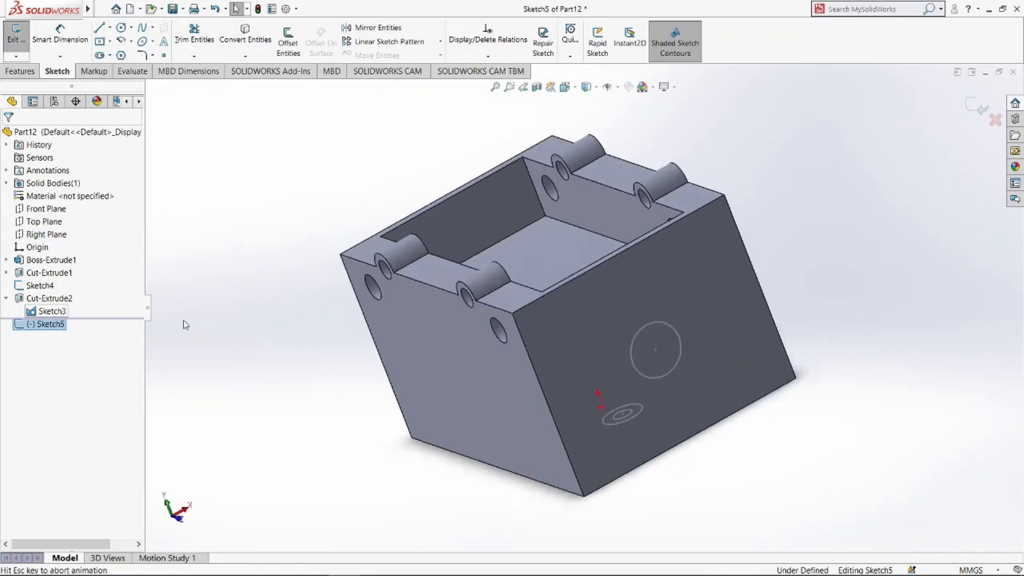
click(263, 330)
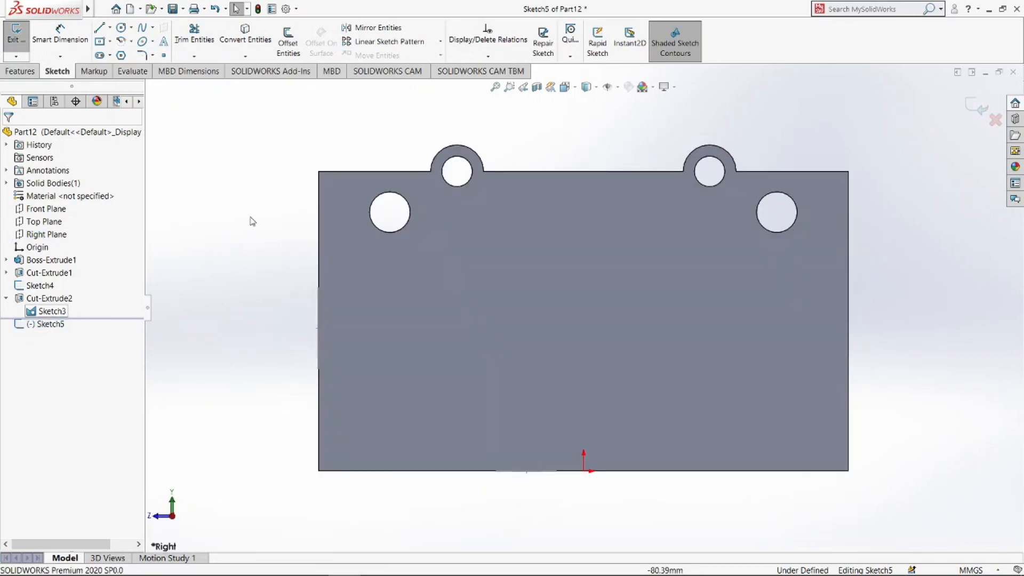
- Draw a three-point arc of about 52.6 mm radius from the block's end edge to its bottom edge
click(131, 42)
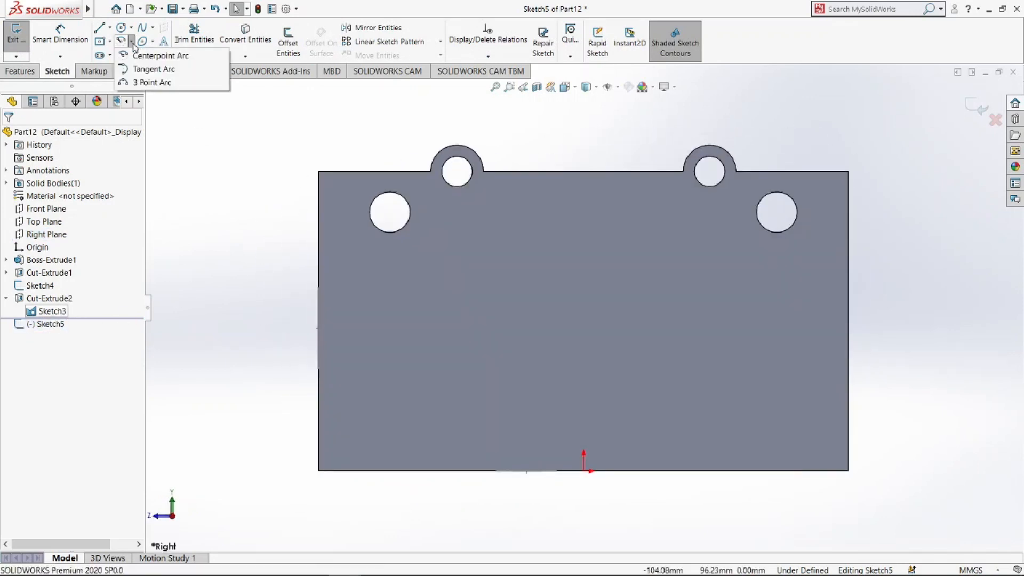
click(142, 83)
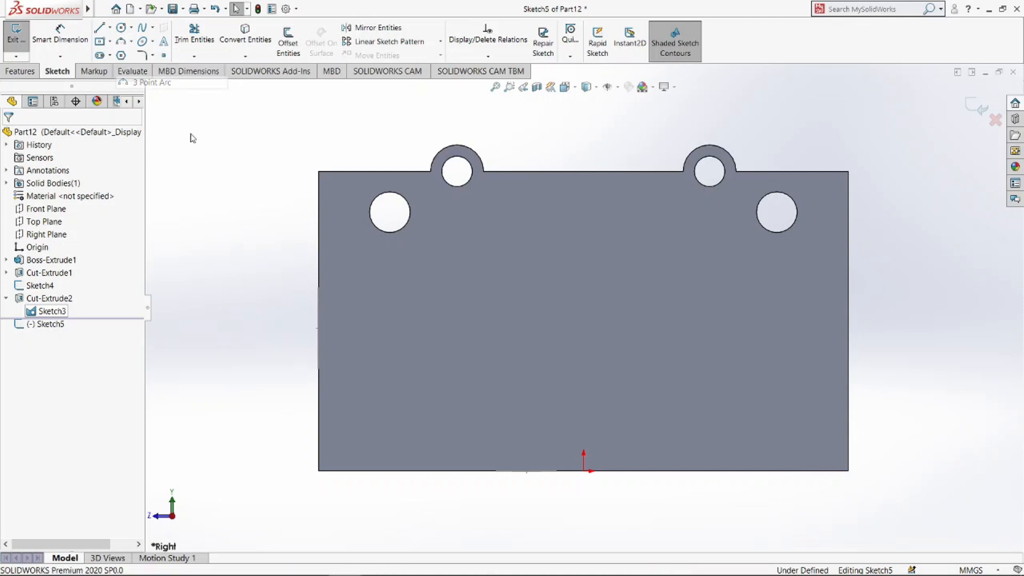
click(320, 374)
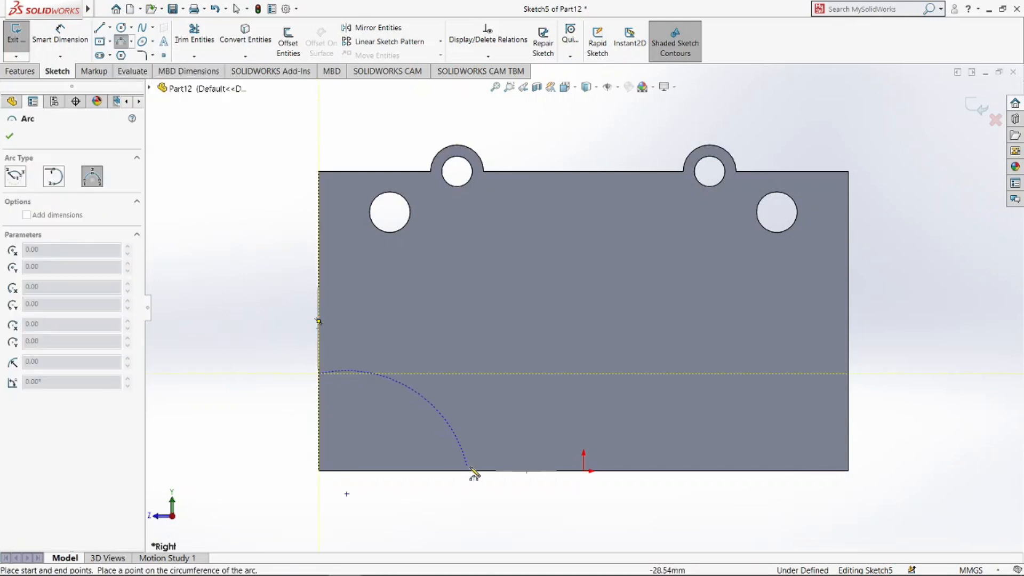
click(489, 471)
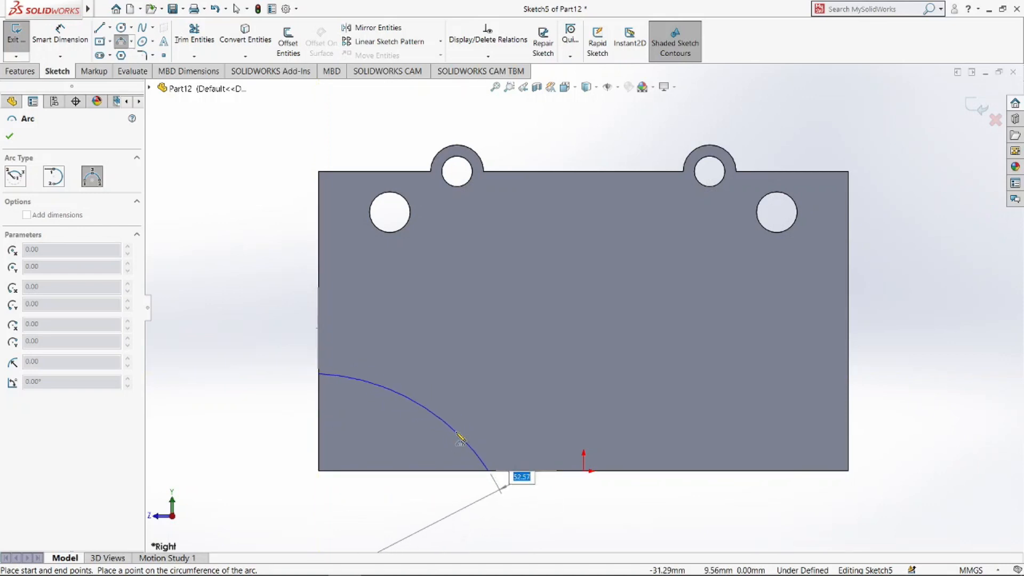
click(457, 436)
- Draw a second three-point arc outside the first, from about 47 mm up the block's end edge to the bottom edge about 5 mm from the origin
click(321, 278)
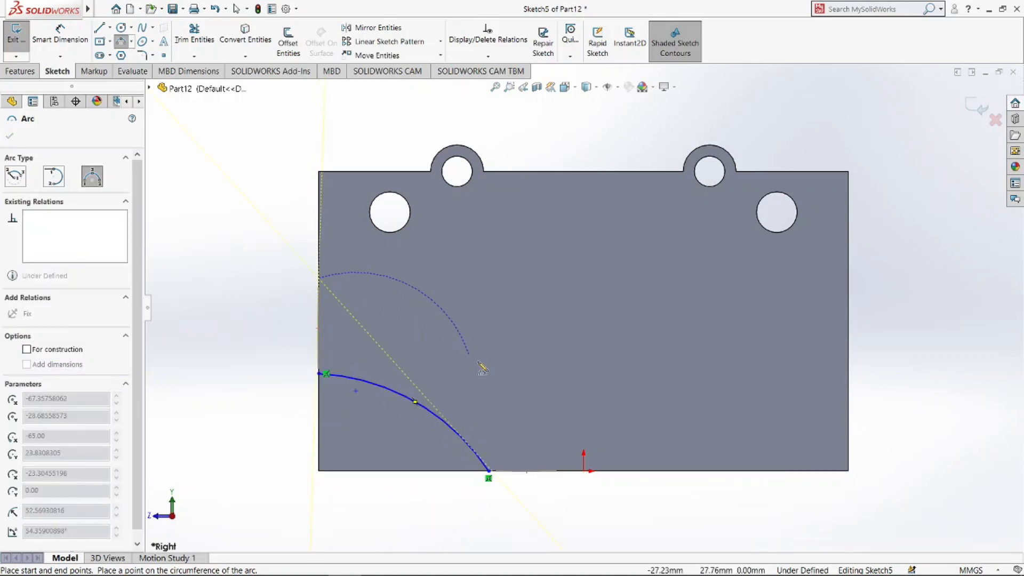
click(563, 471)
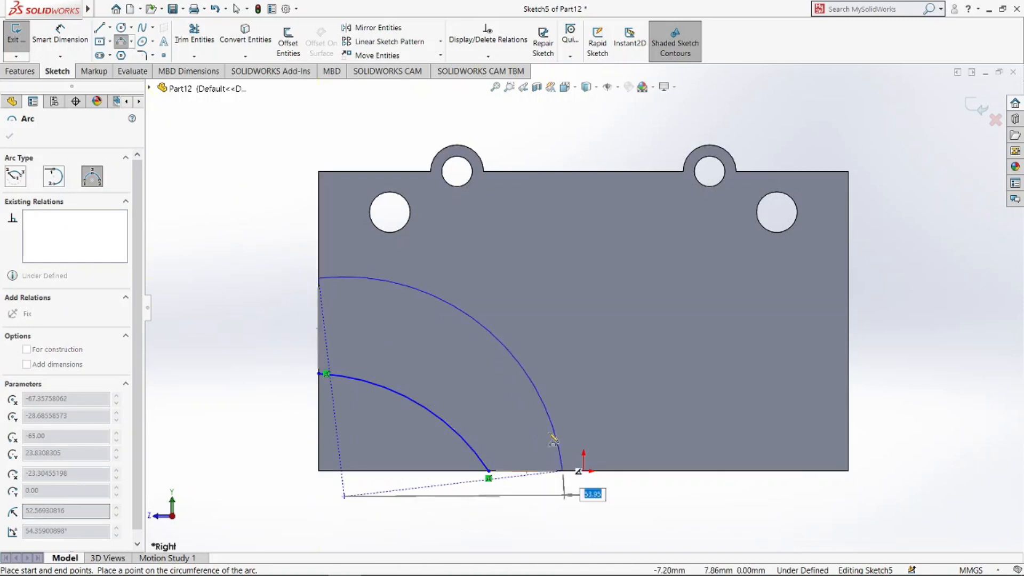
click(497, 368)
key(Escape)
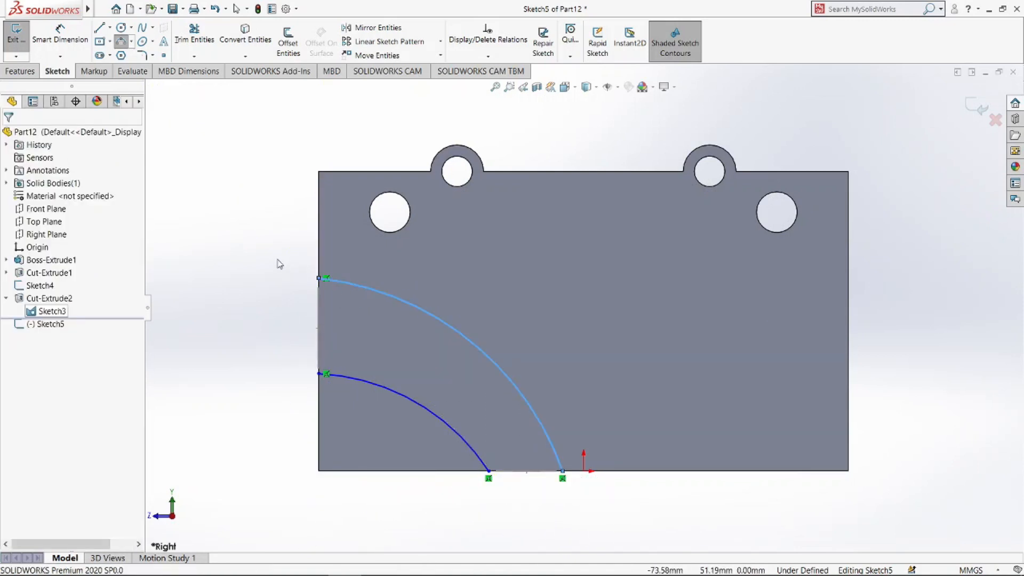
key(Escape)
- Dimension the inner arc's endpoint on the end edge 25 mm above the block's bottom corner
click(59, 34)
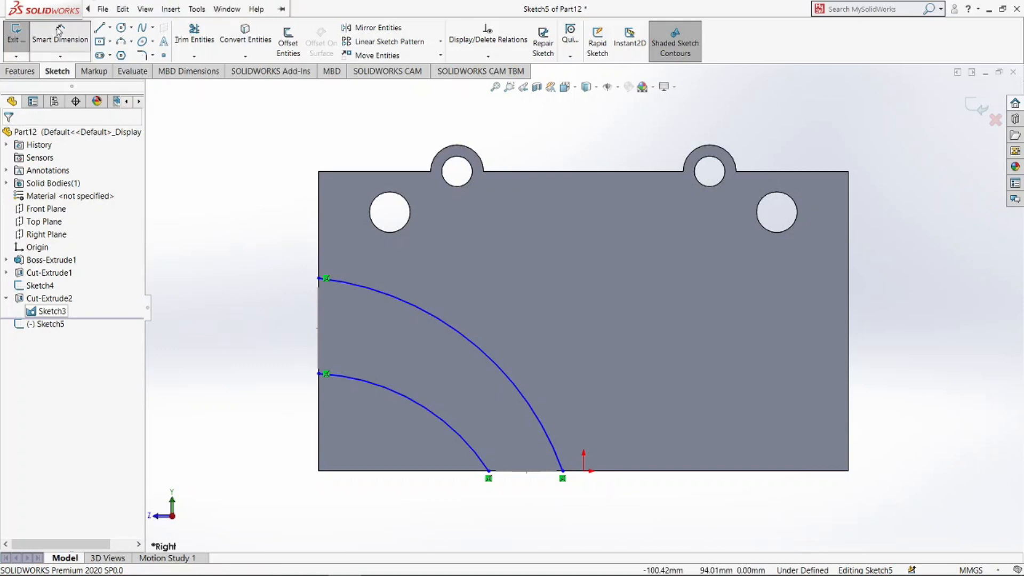
click(320, 374)
click(319, 471)
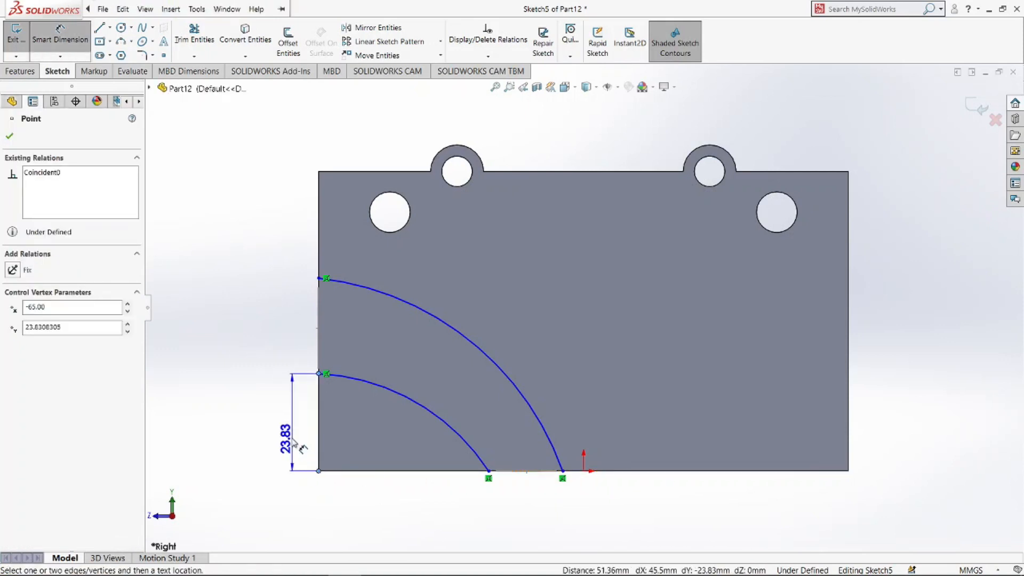
click(293, 442)
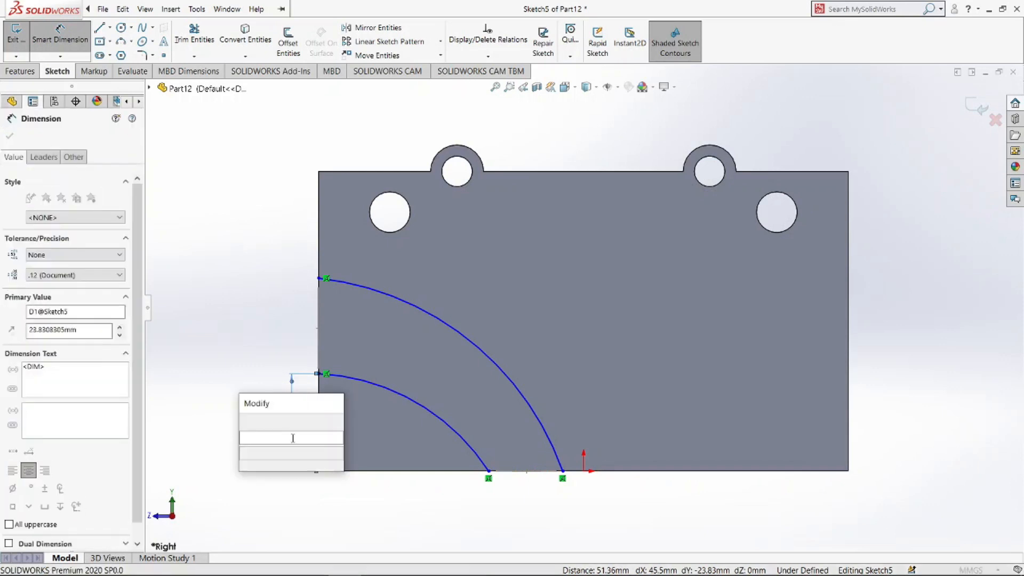
text(25)
key(Return)
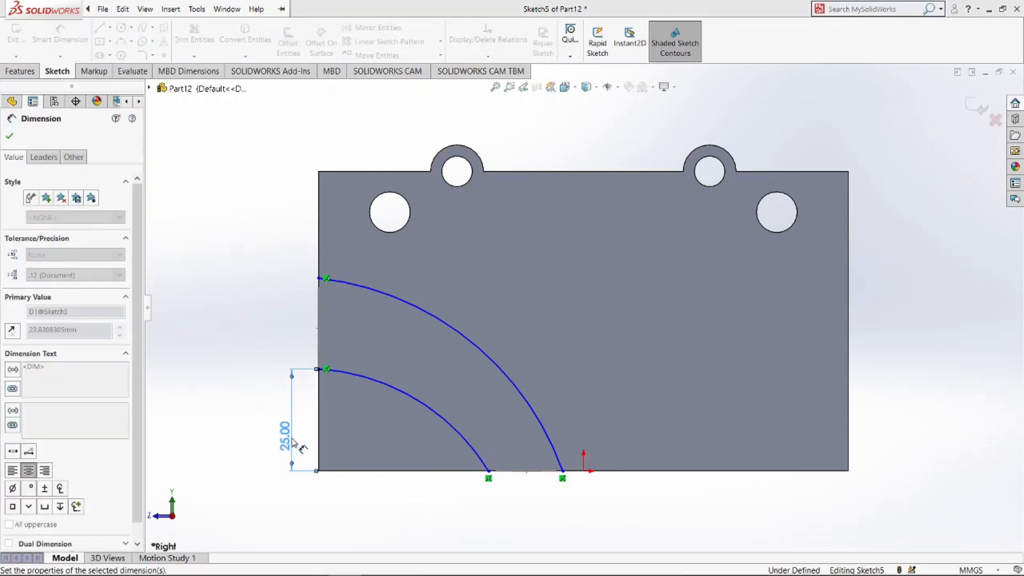
- Dimension the two arc endpoints on the end edge 20 mm apart
click(319, 278)
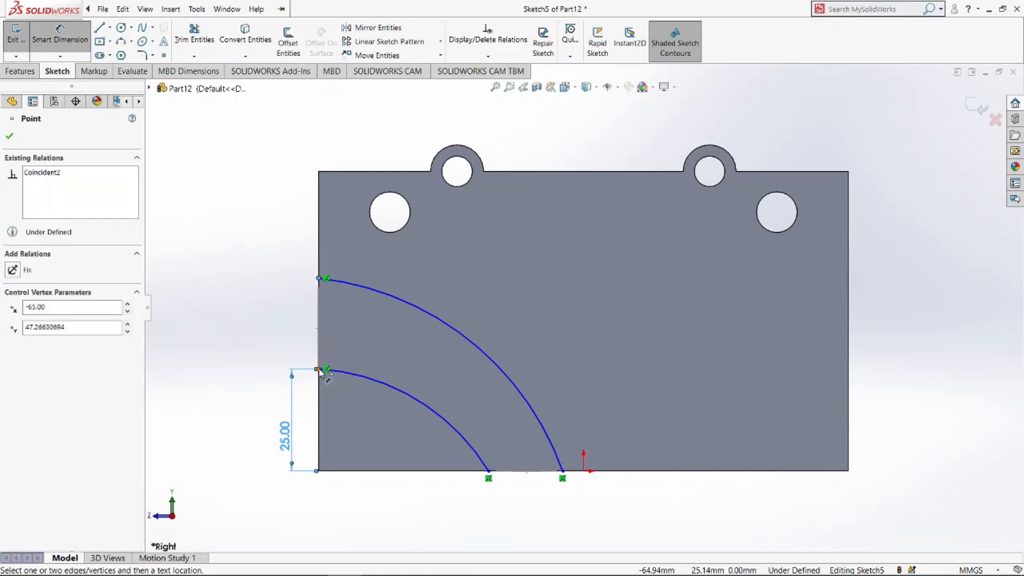
click(319, 371)
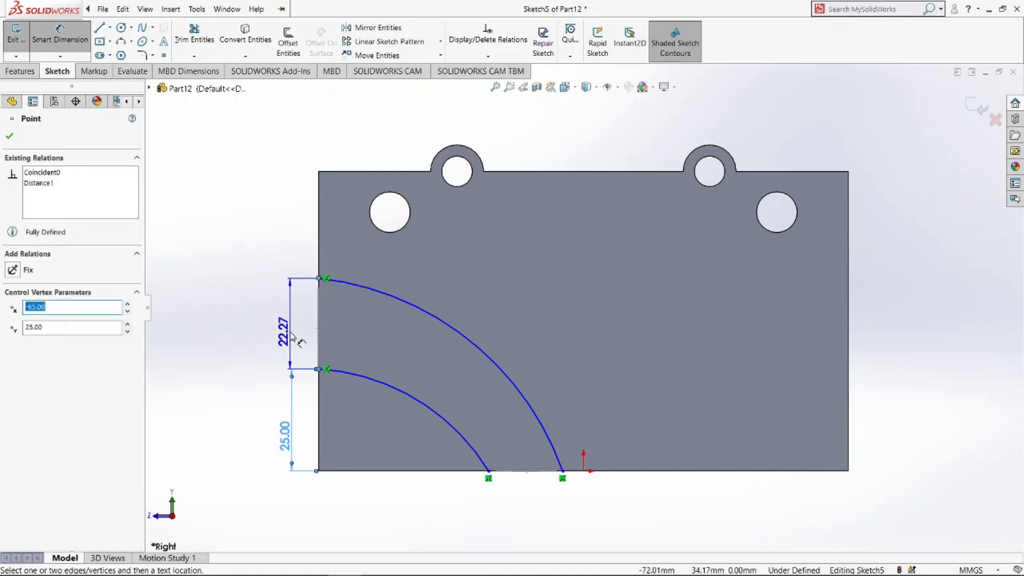
click(292, 335)
text(20)
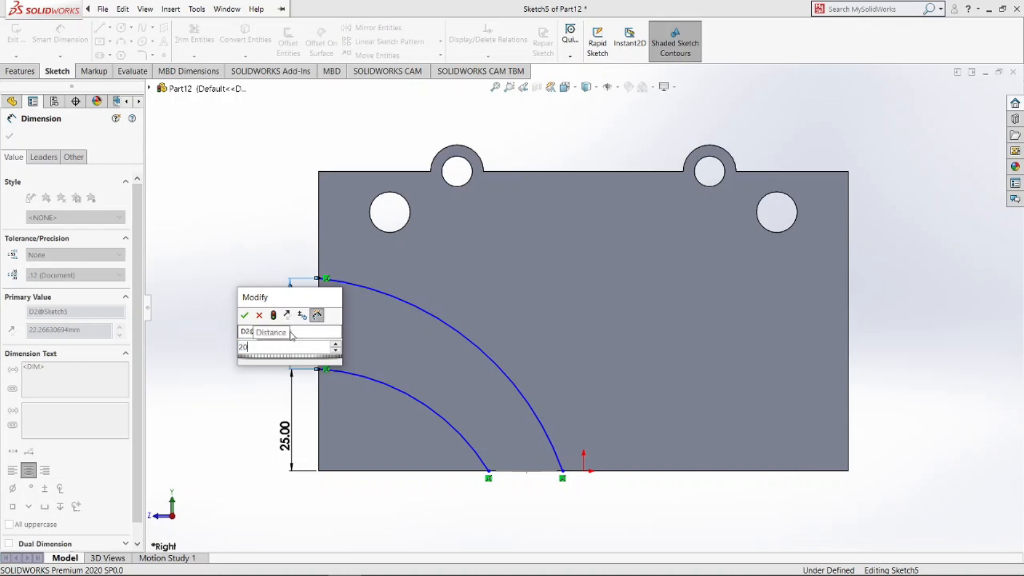
key(Return)
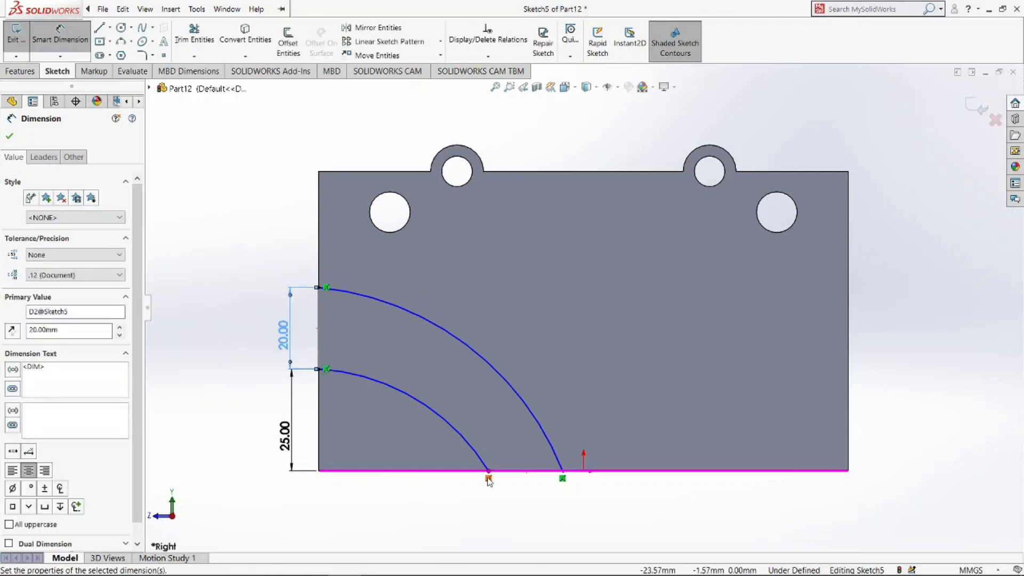
- Dimension the inner arc's endpoint on the bottom edge 43.5 mm from the block's end edge
click(489, 472)
click(318, 465)
click(389, 513)
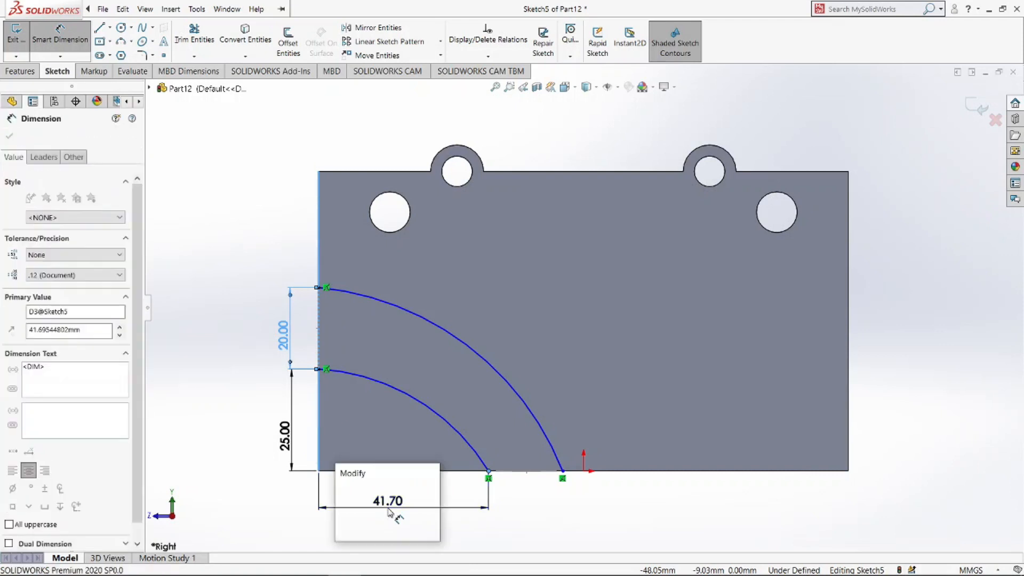
text(43)
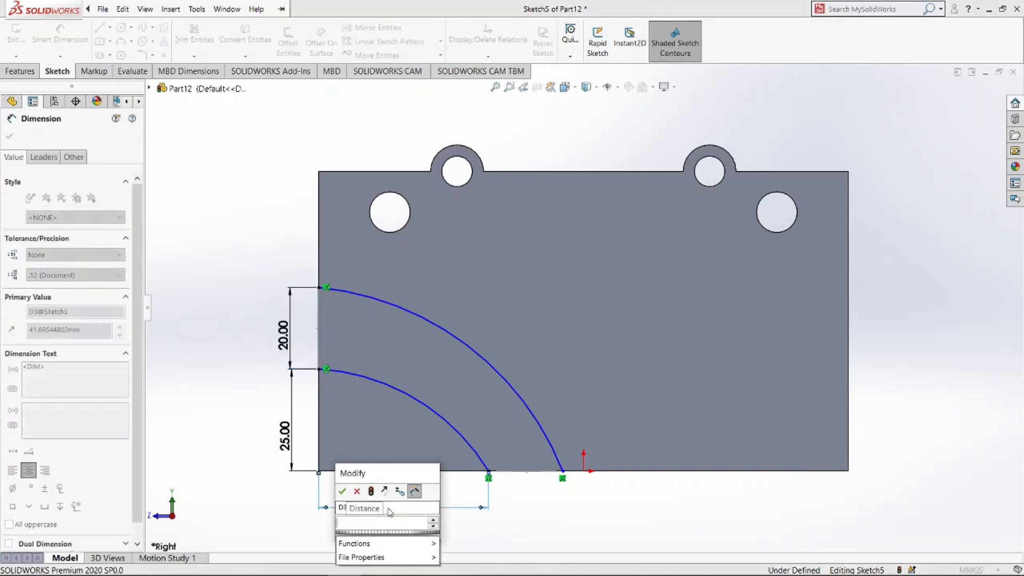
text(.5)
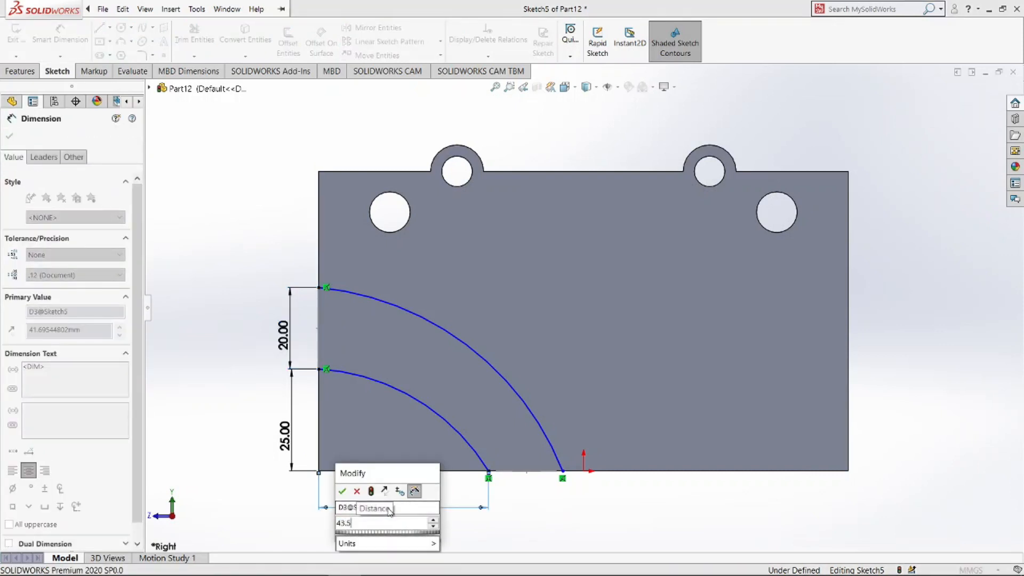
key(Return)
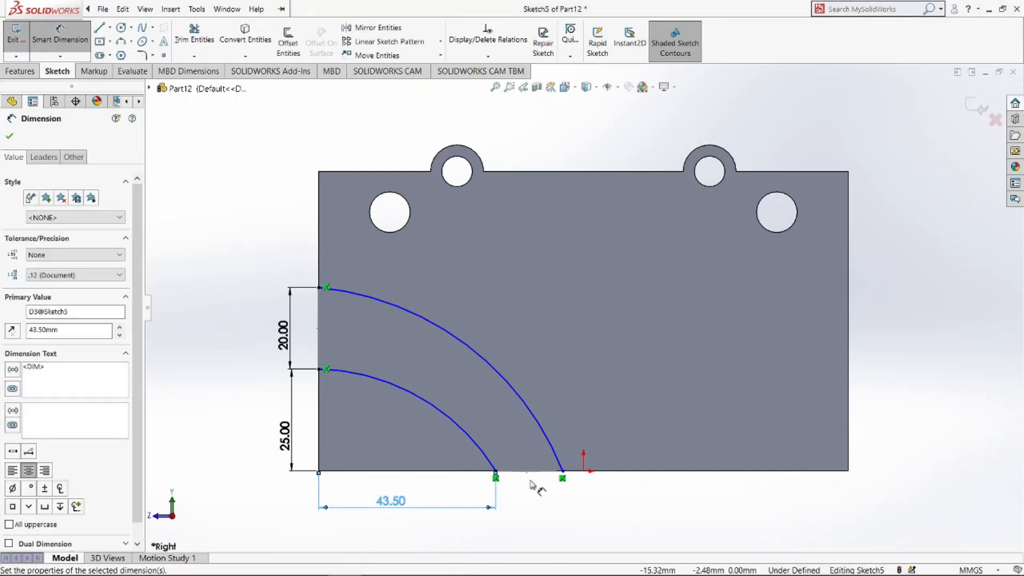
- Dimension the two arc endpoints on the bottom edge 15 mm apart
click(495, 472)
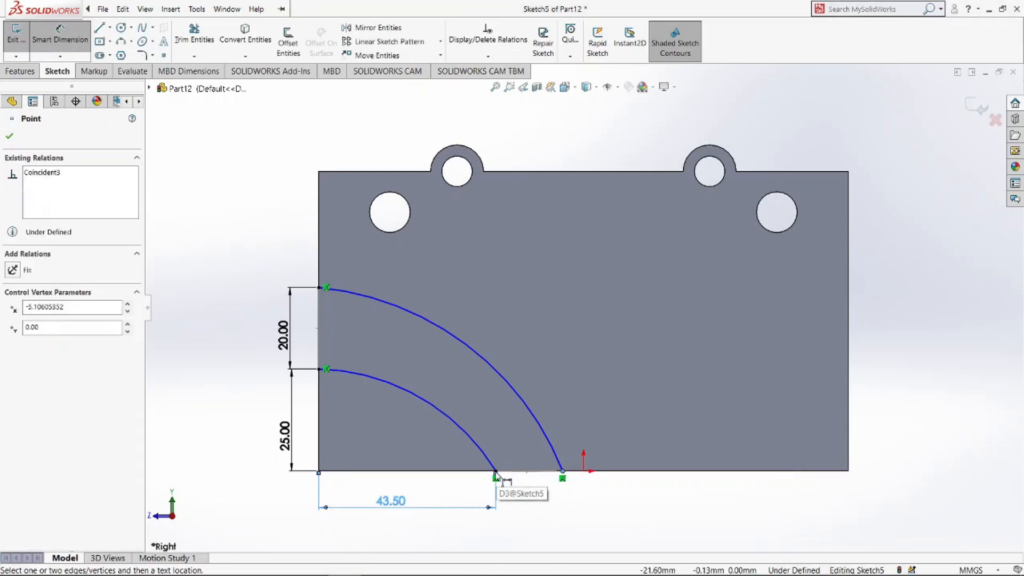
click(534, 512)
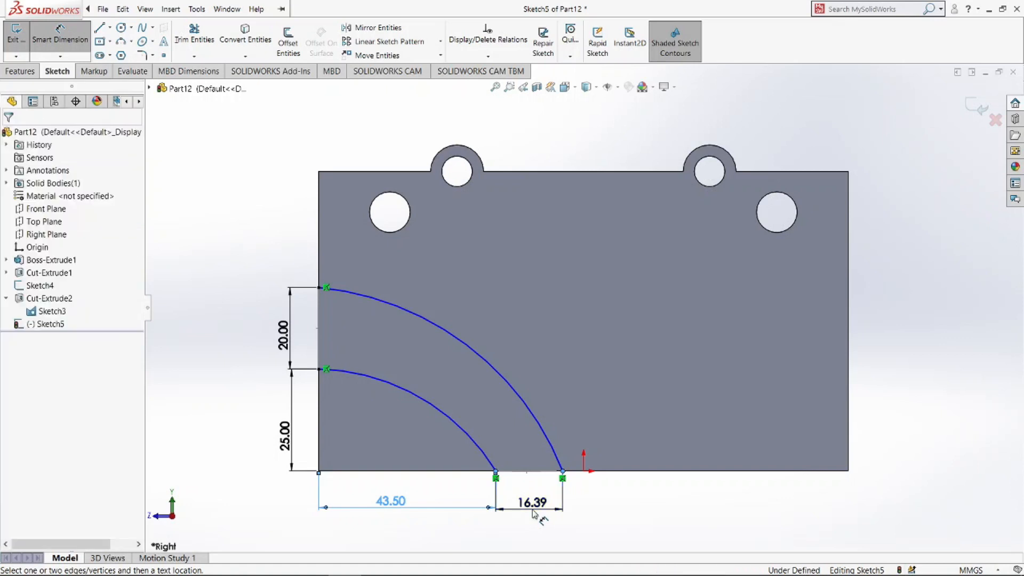
text(15)
key(Return)
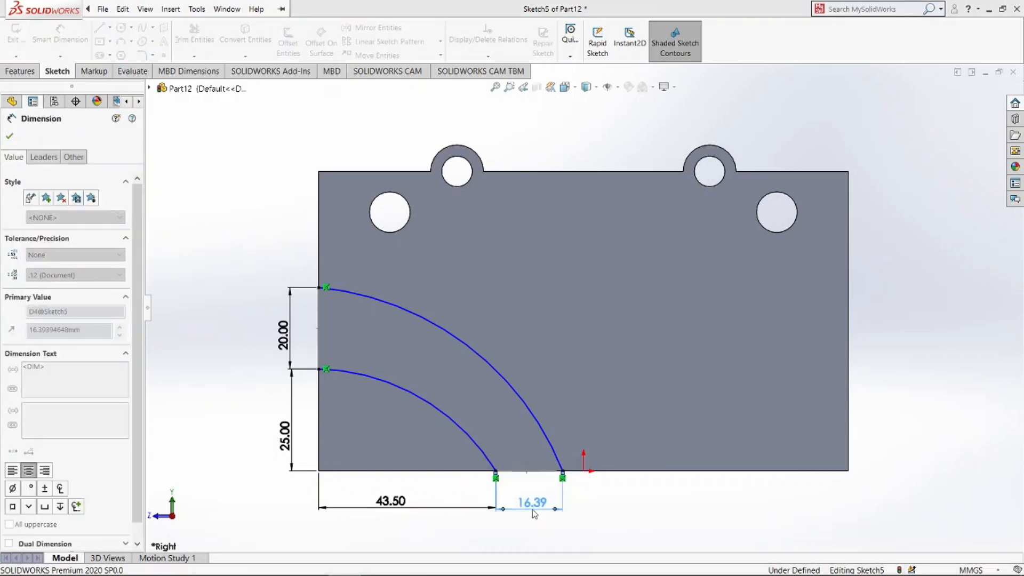
key(z)
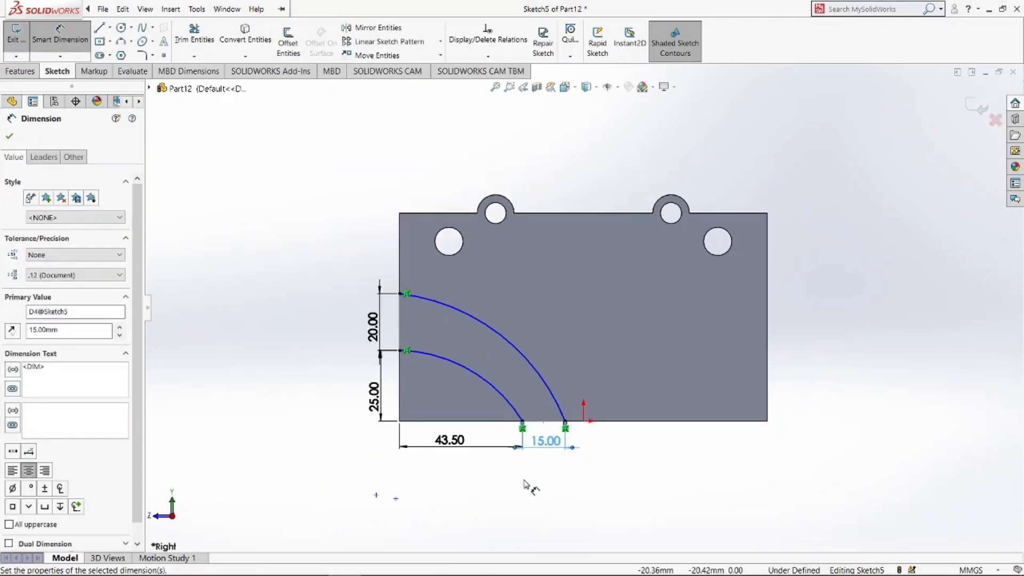
key(Escape)
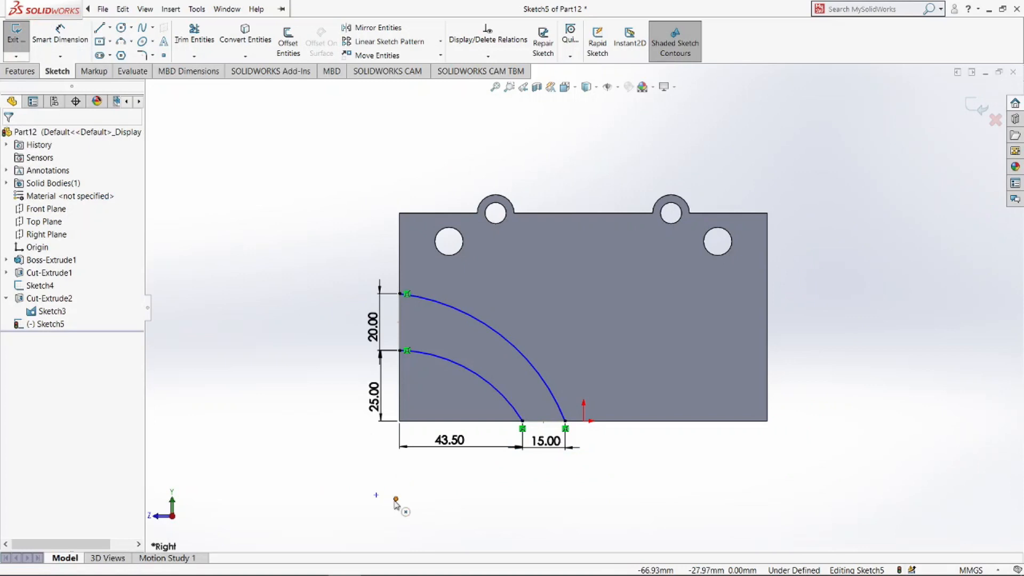
- Add a vertical relation between the inner arc's center point and its endpoint on the end edge
click(396, 500)
key(Escape)
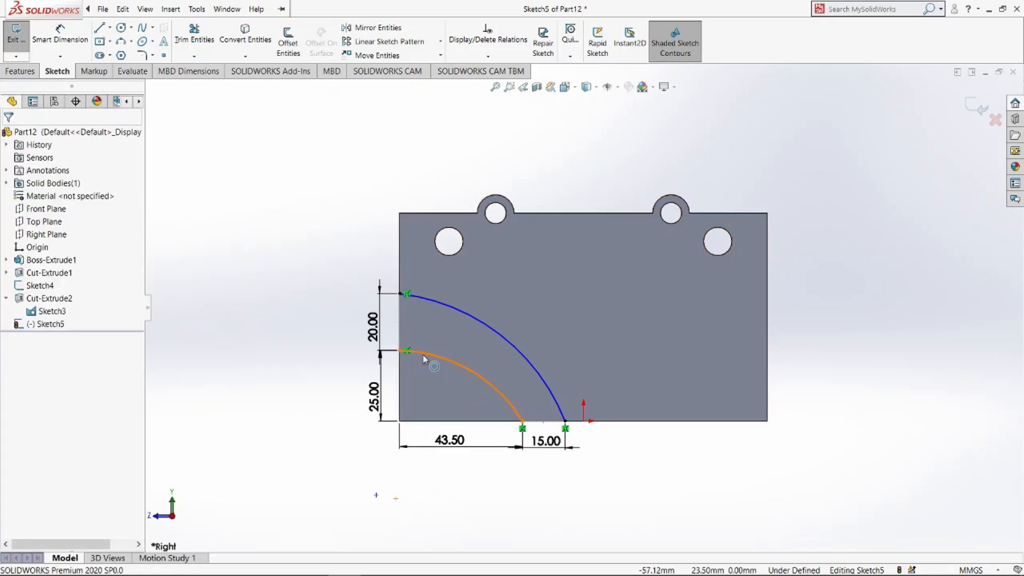
click(395, 500)
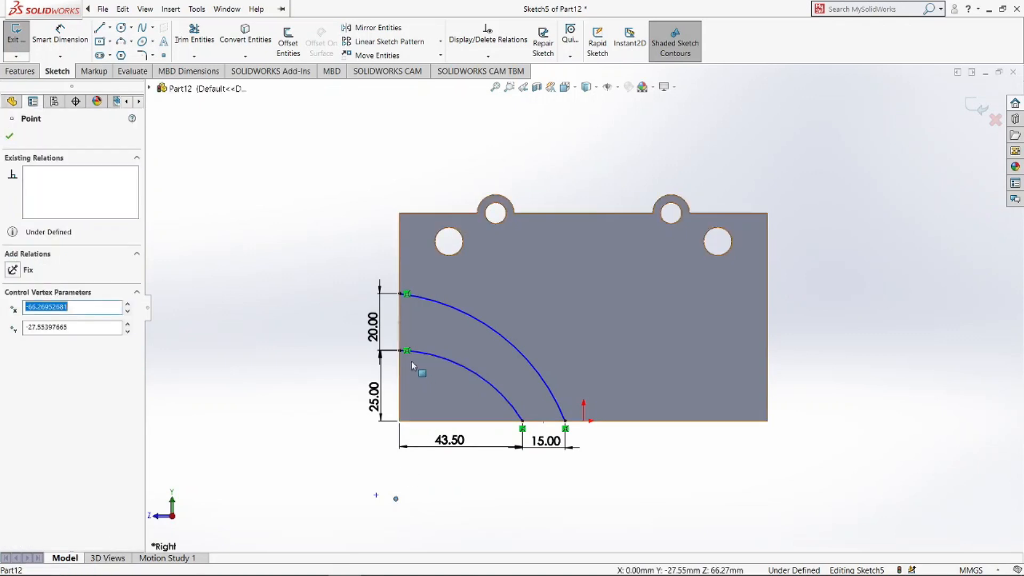
ctrl+click(407, 350)
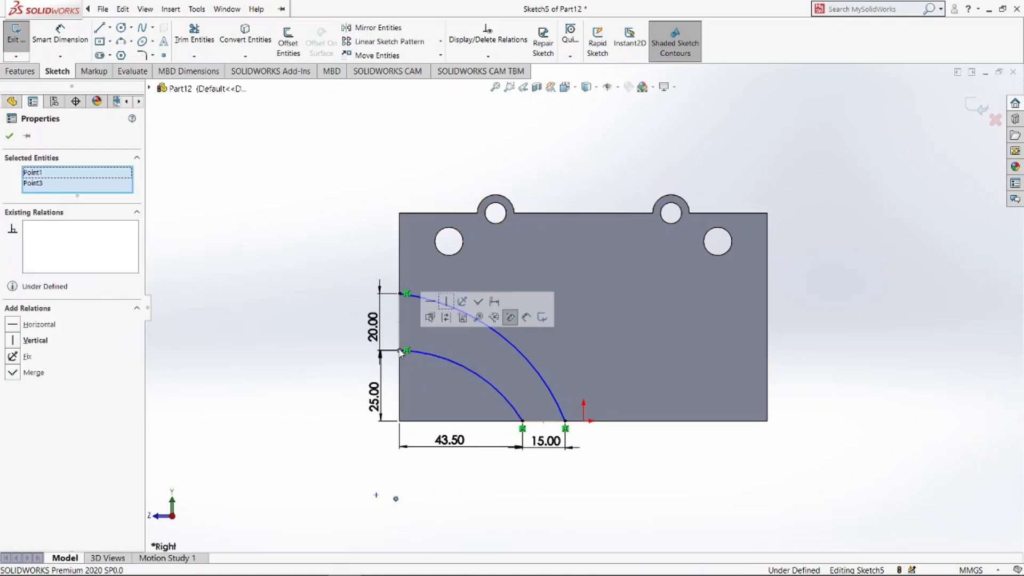
click(448, 303)
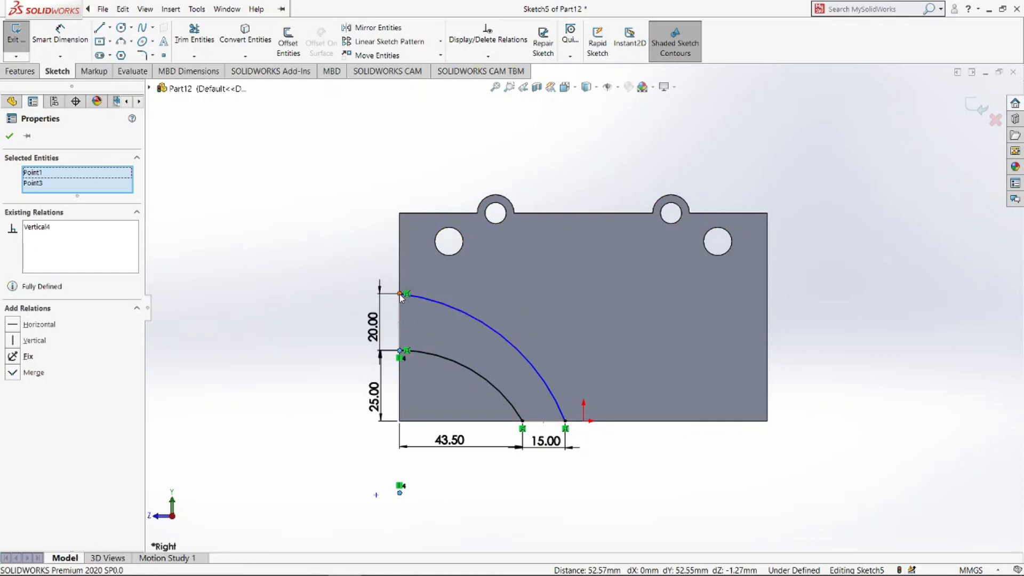
- Add a vertical relation between the outer arc's center point and its endpoint on the end edge, and exit the sketch
click(401, 294)
ctrl+click(399, 492)
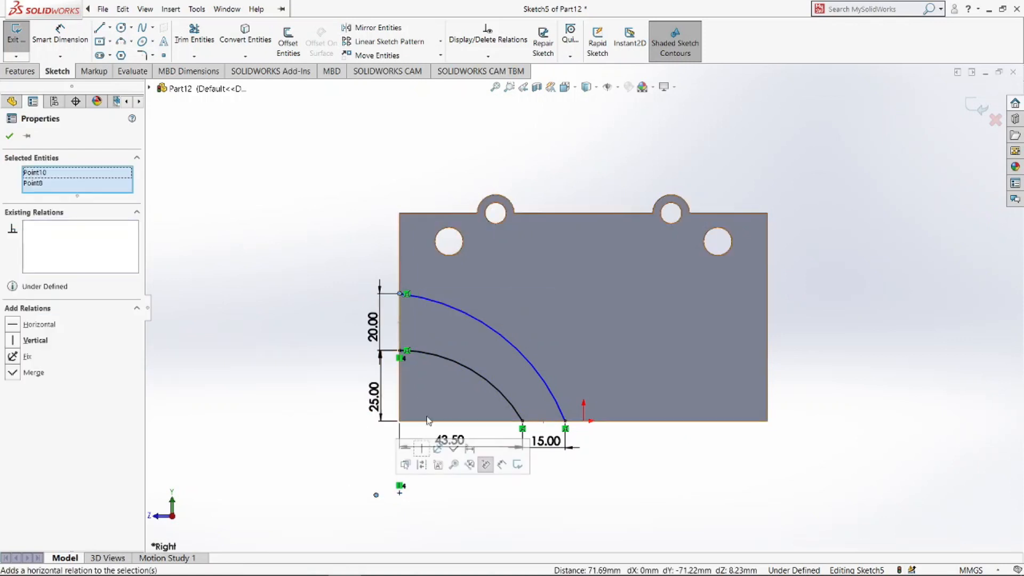
click(422, 448)
click(447, 517)
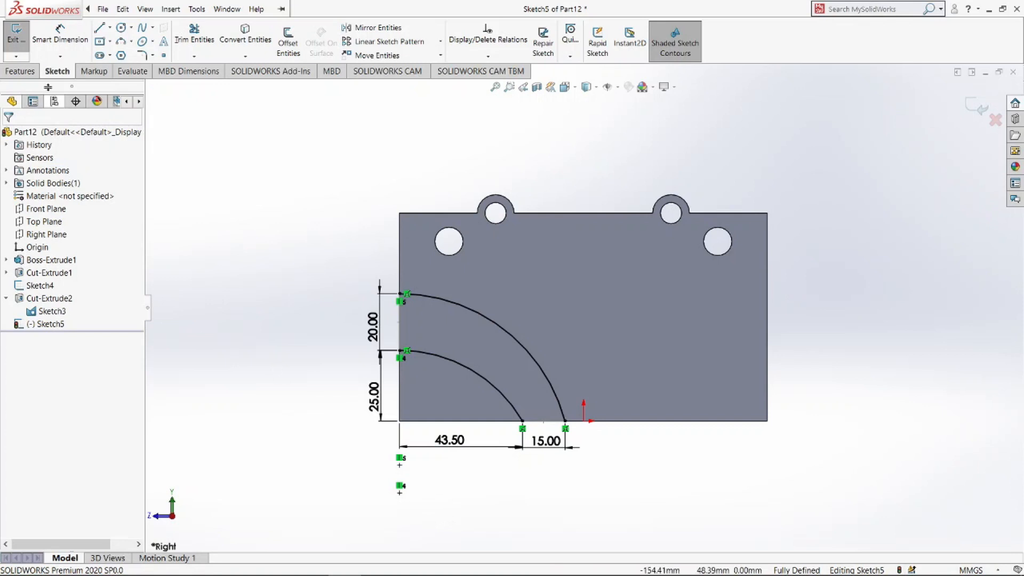
click(16, 34)
- Start a Lofted Cut with the circle sketch on the block's end face as its first profile
middle_drag(252, 356, 328, 379)
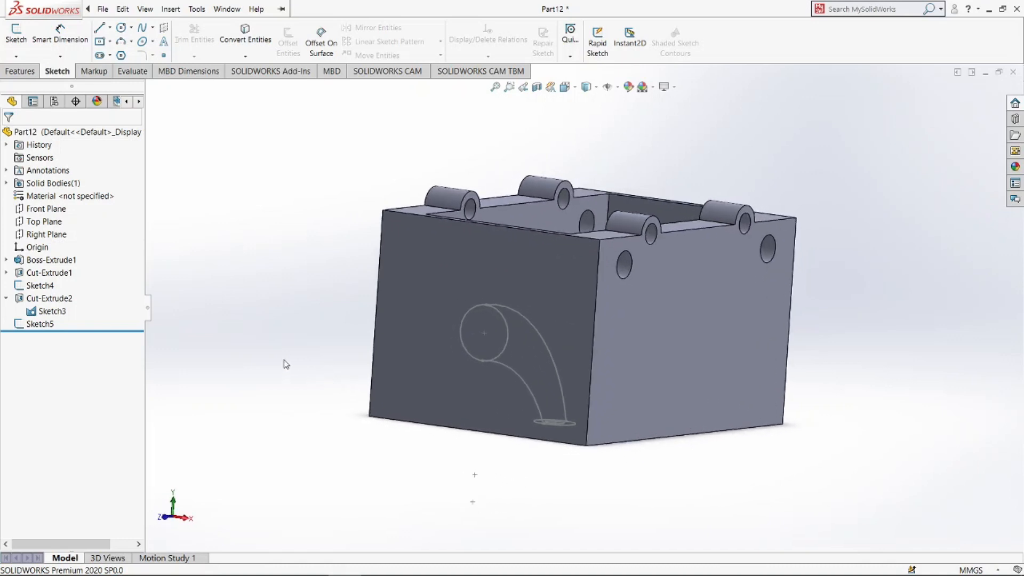
click(31, 75)
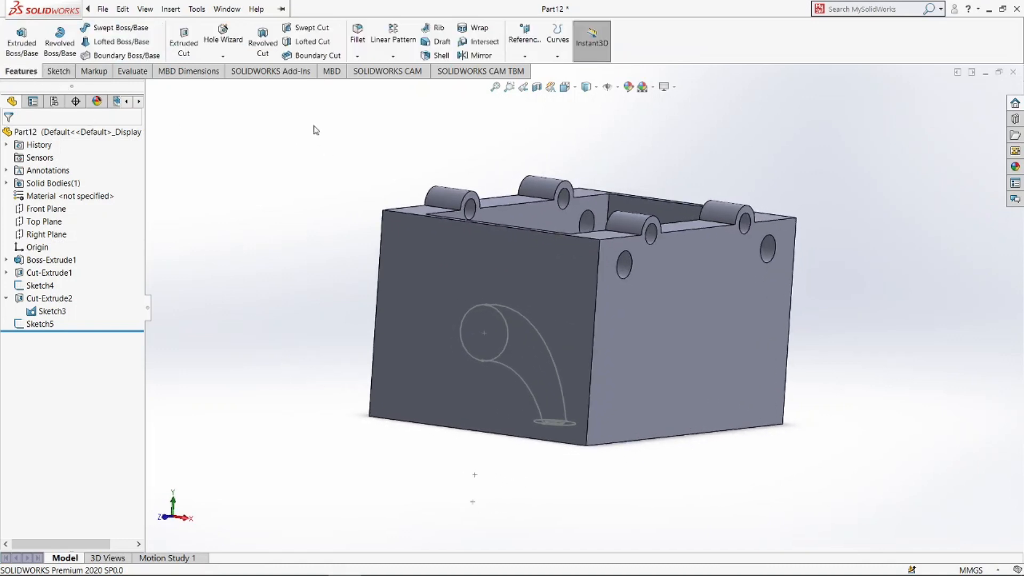
click(308, 42)
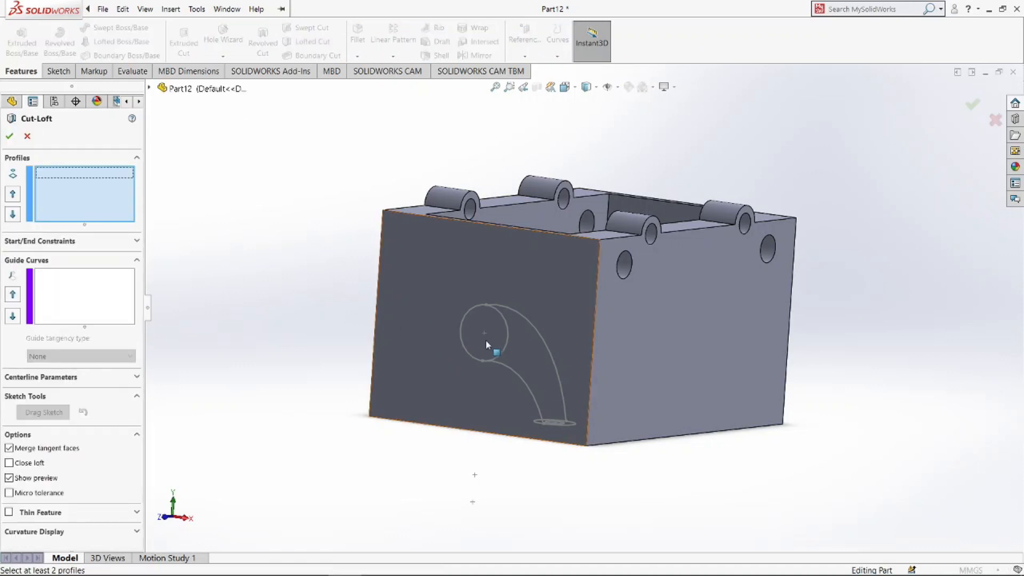
click(505, 348)
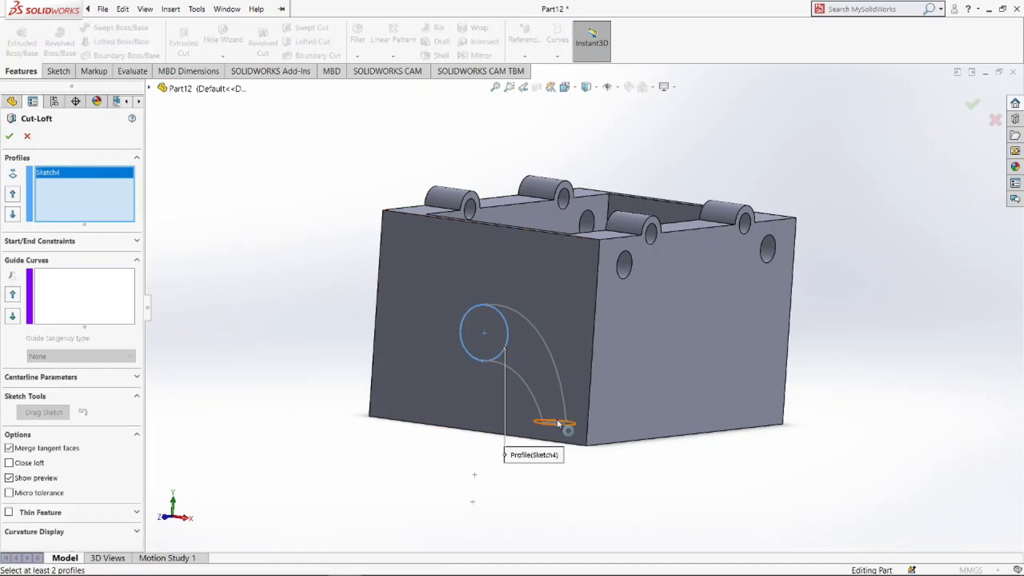
middle_drag(572, 413, 574, 432)
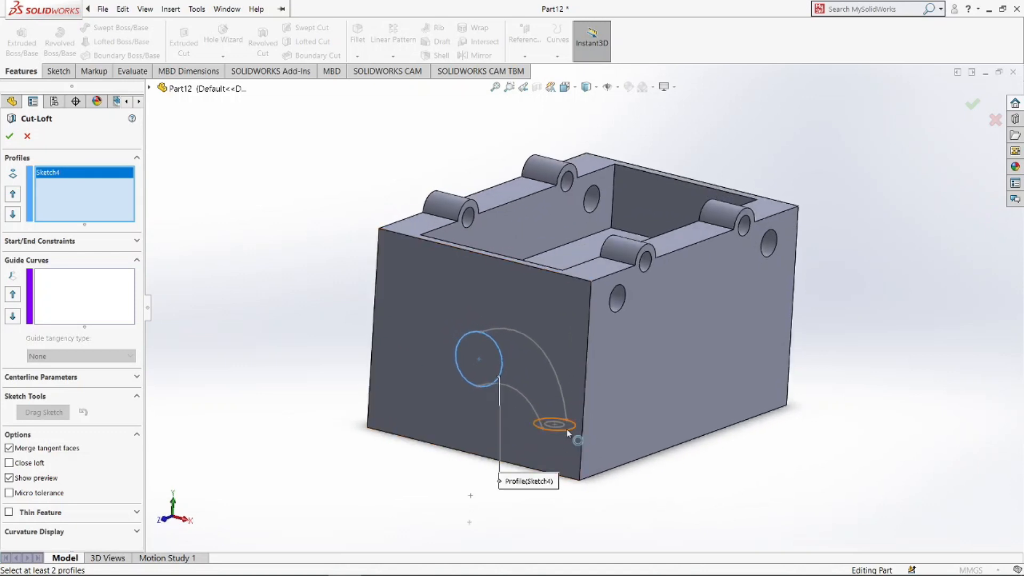
click(567, 428)
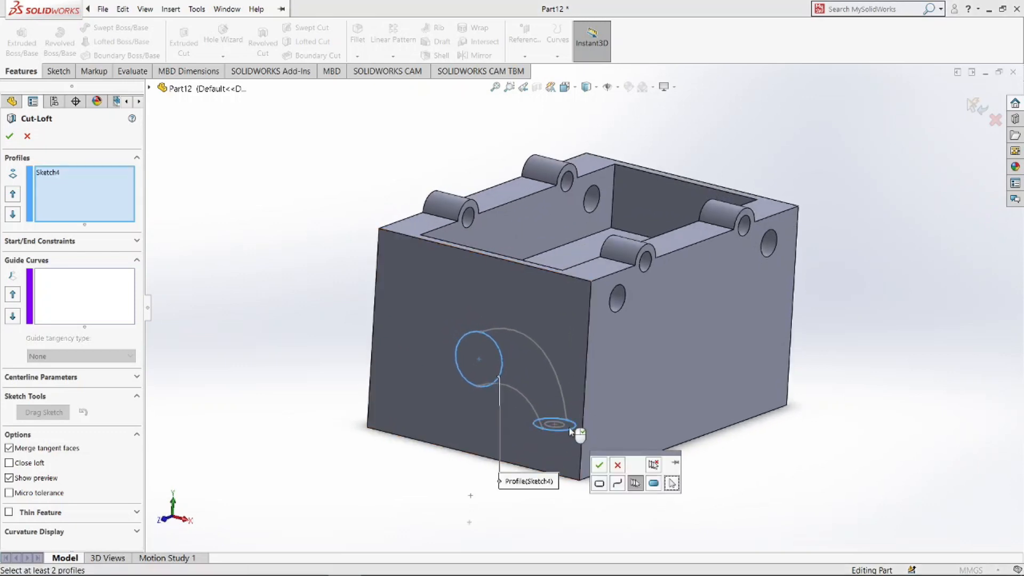
click(79, 299)
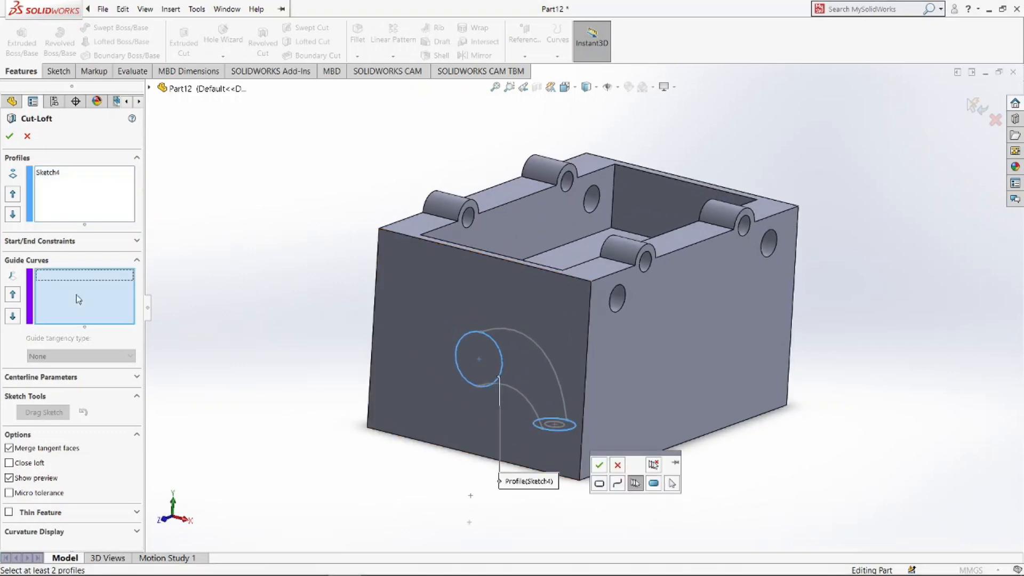
click(538, 344)
click(599, 465)
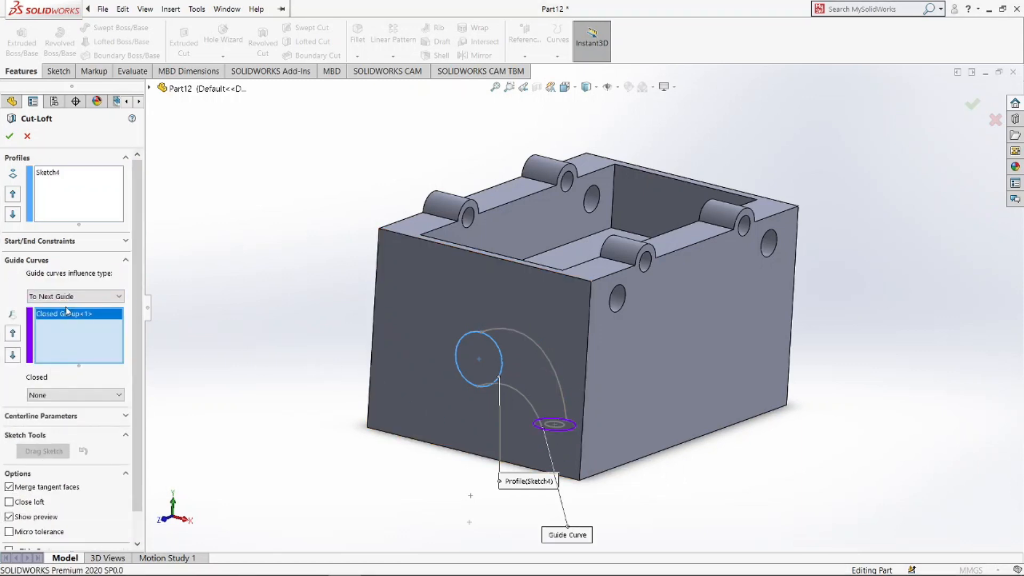
key(Delete)
click(58, 183)
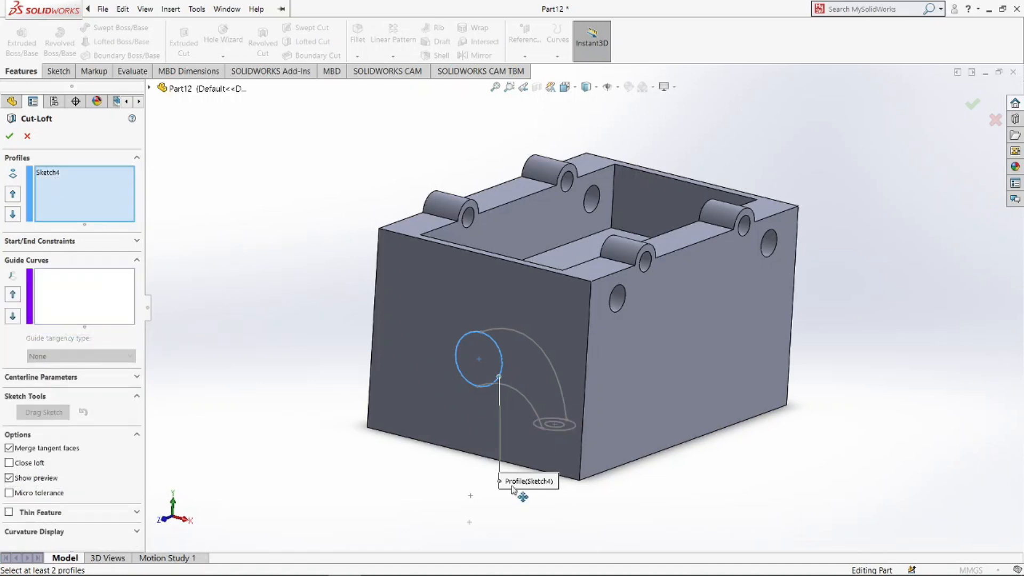
- Complete the lofted cut with the bottom face's outer circle as second profile and the two arcs as guide curves
click(569, 434)
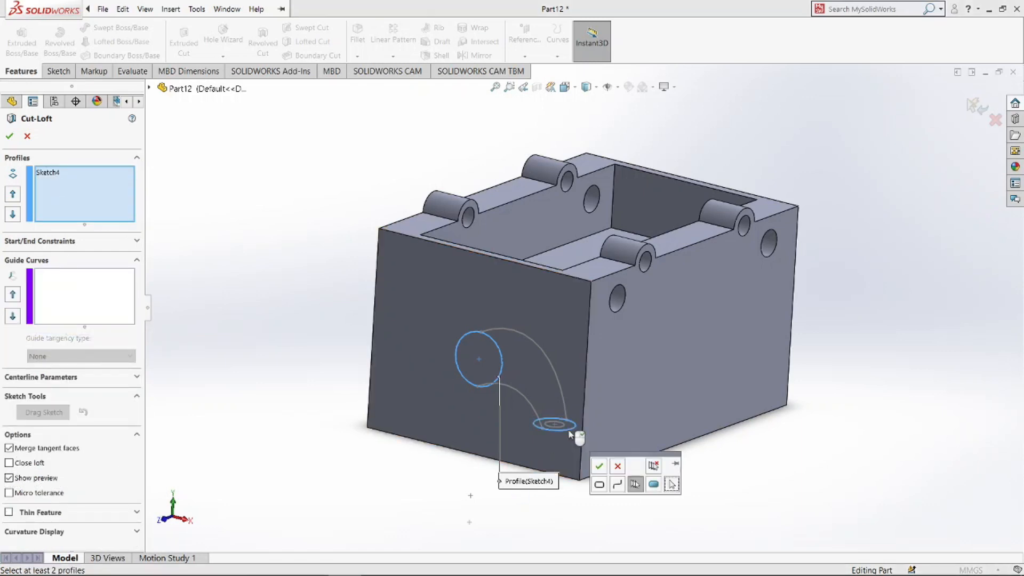
click(600, 466)
click(100, 300)
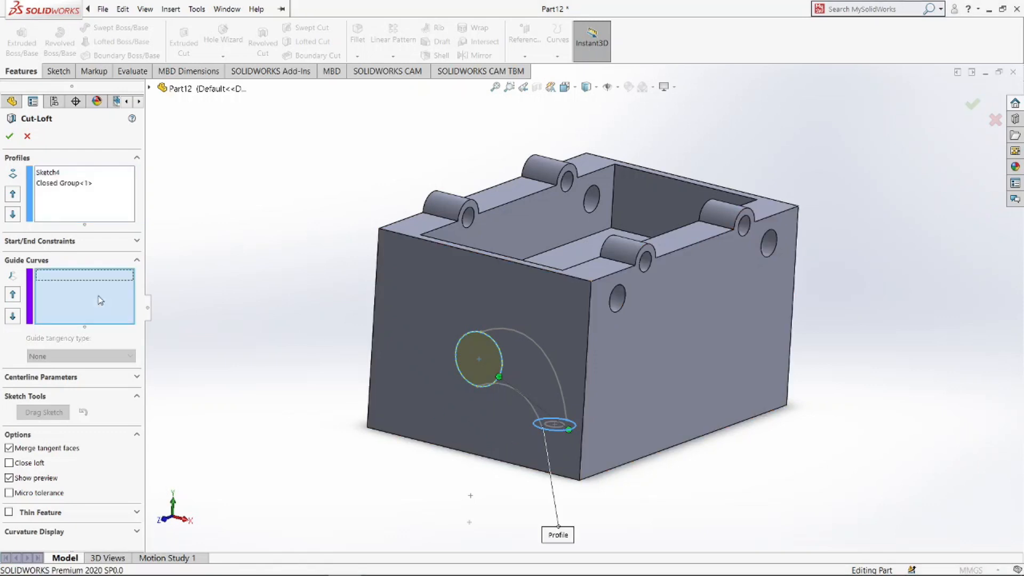
click(526, 347)
click(553, 373)
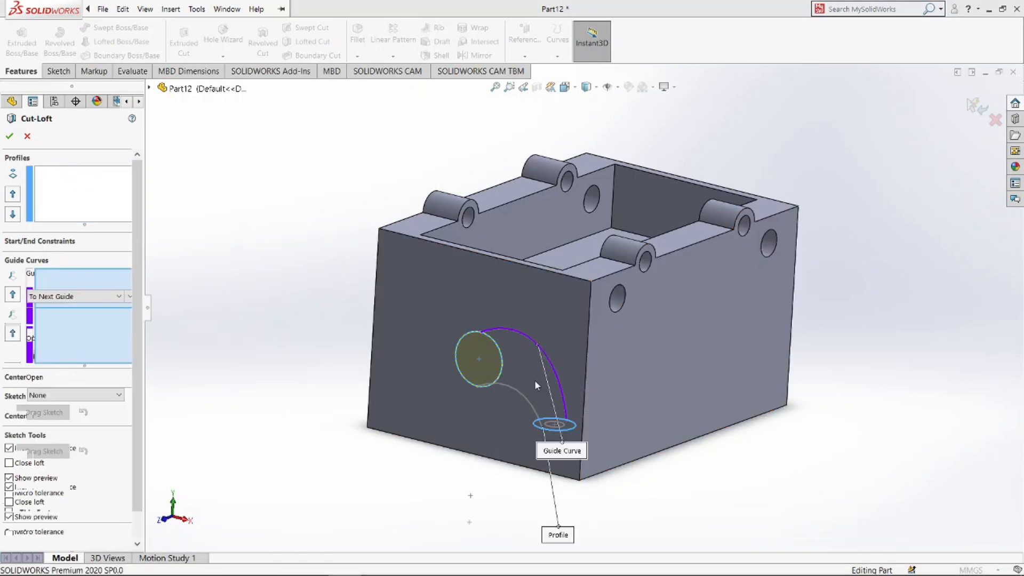
click(529, 409)
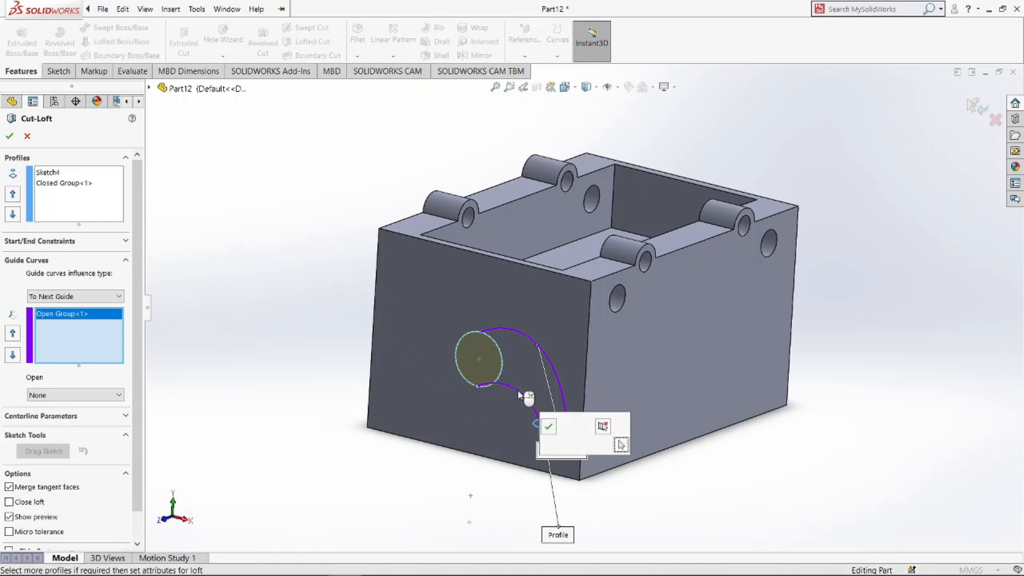
click(548, 427)
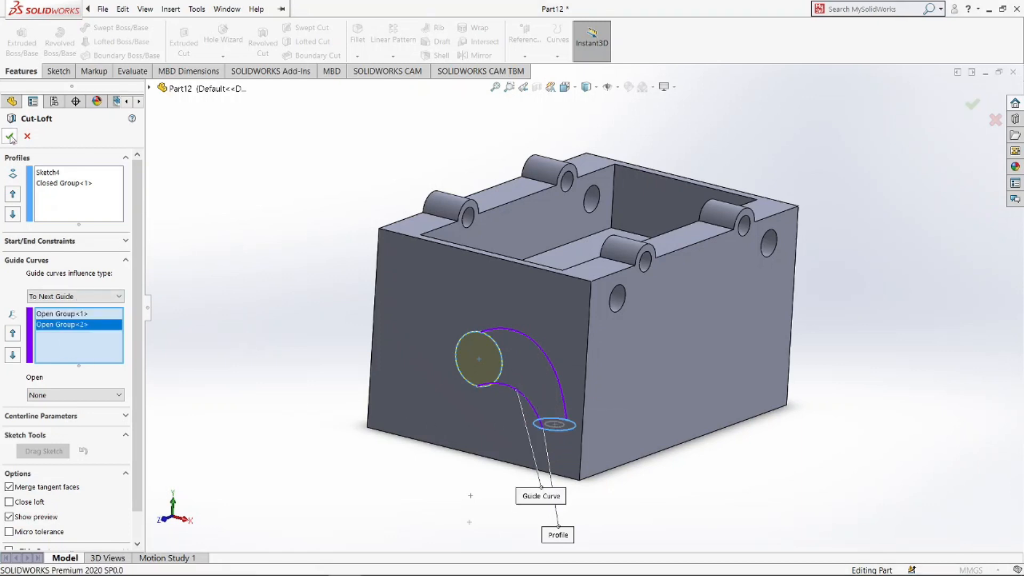
key(Return)
middle_drag(277, 363, 150, 350)
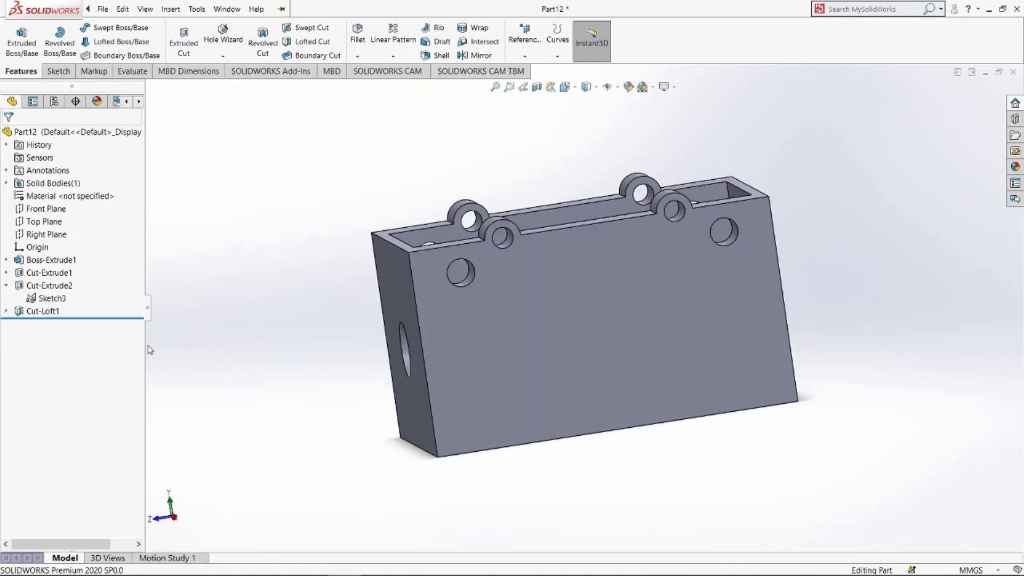
click(60, 317)
middle_drag(202, 404, 379, 304)
click(306, 320)
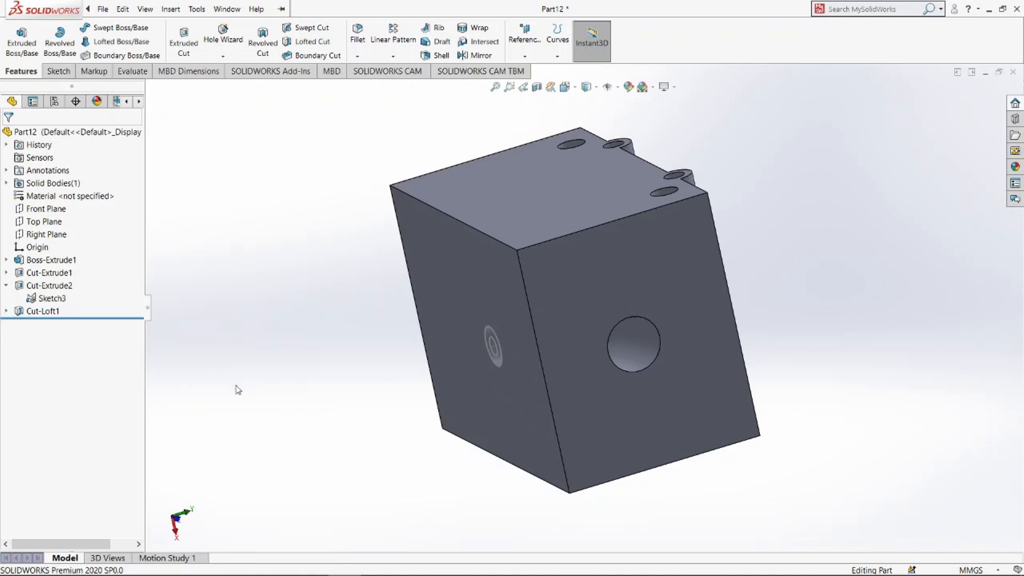
click(6, 311)
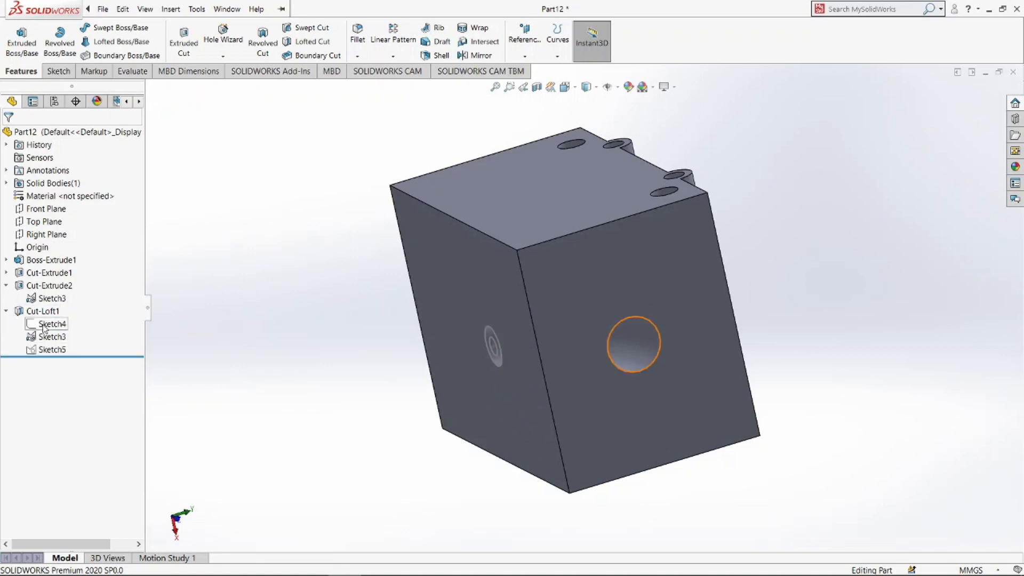
- Mirror the lofted cut and the Cut-Extrude2 hole about the Front Plane
click(467, 54)
middle_drag(393, 131, 353, 162)
click(150, 88)
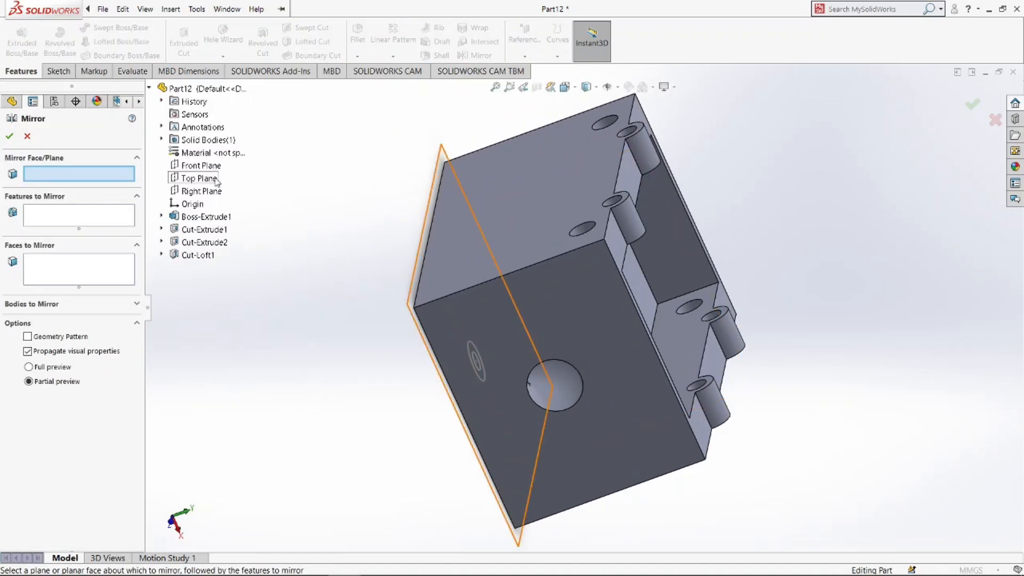
click(201, 166)
middle_drag(350, 224, 427, 194)
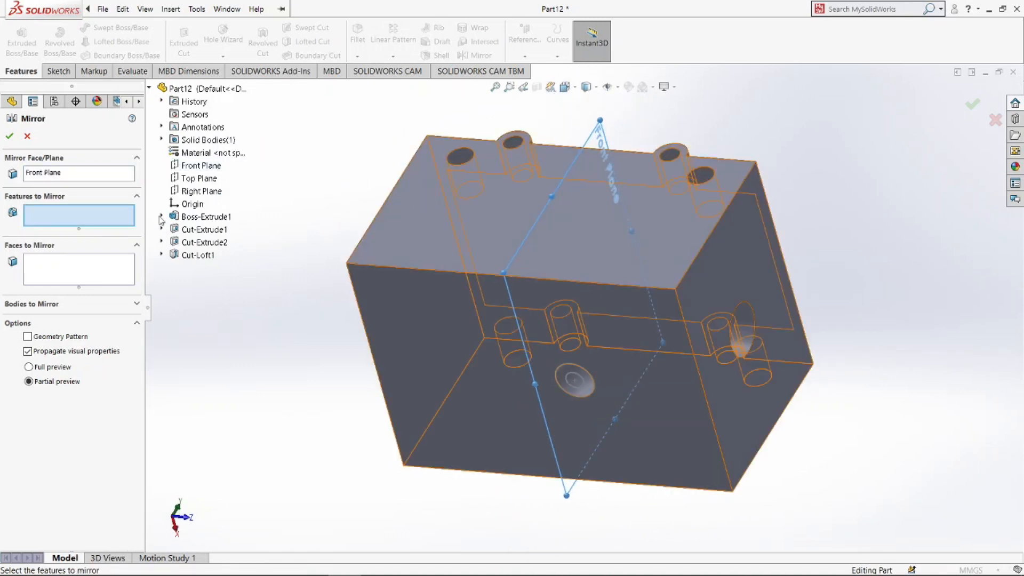
click(199, 256)
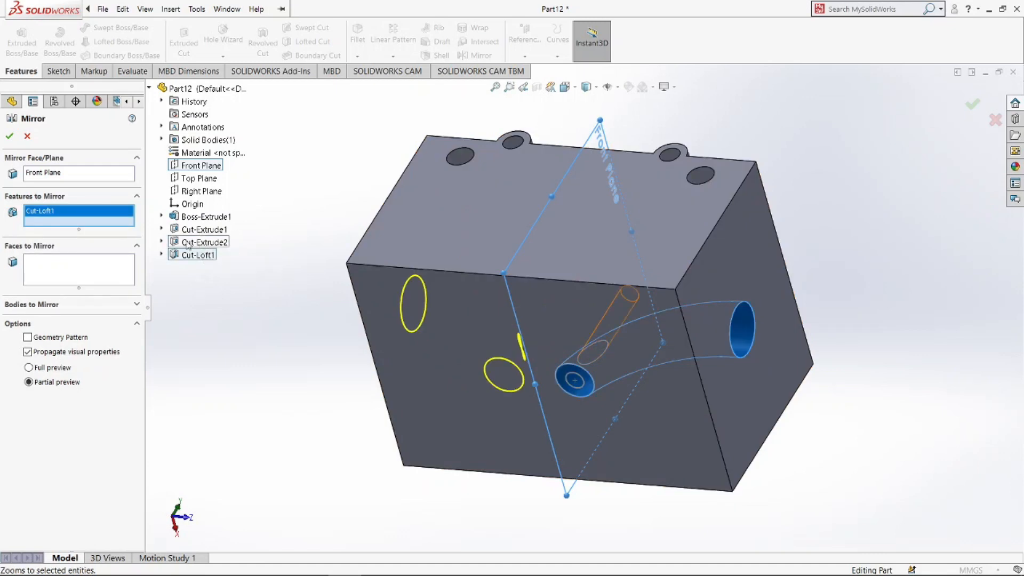
click(197, 243)
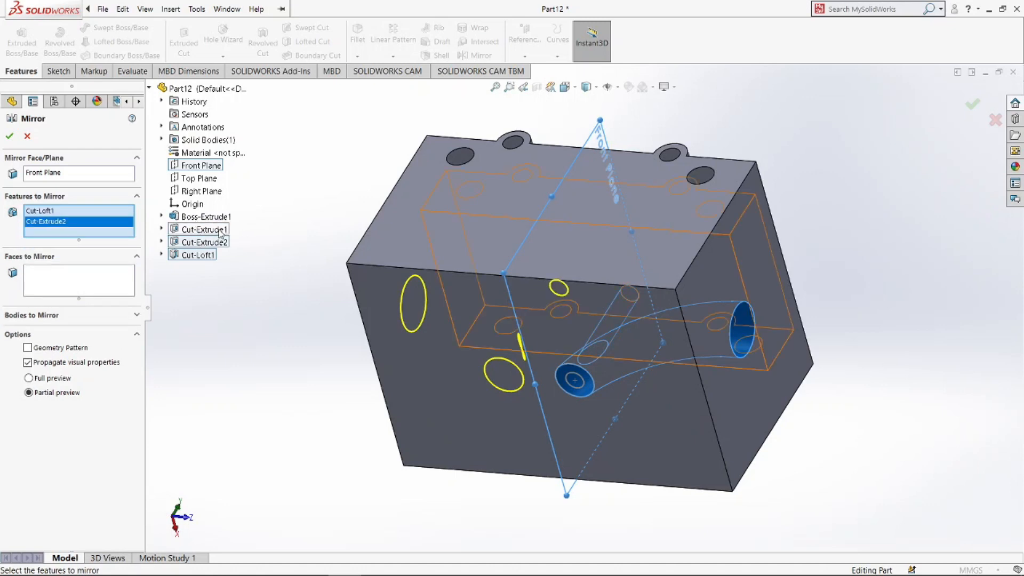
mouse_move(349, 184)
middle_down()
mouse_move(336, 211)
mouse_move(302, 221)
mouse_move(359, 202)
middle_up()
click(10, 138)
- Fillet the block's four outer vertical corner edges with a symmetric 10 mm radius
middle_drag(856, 353, 680, 326)
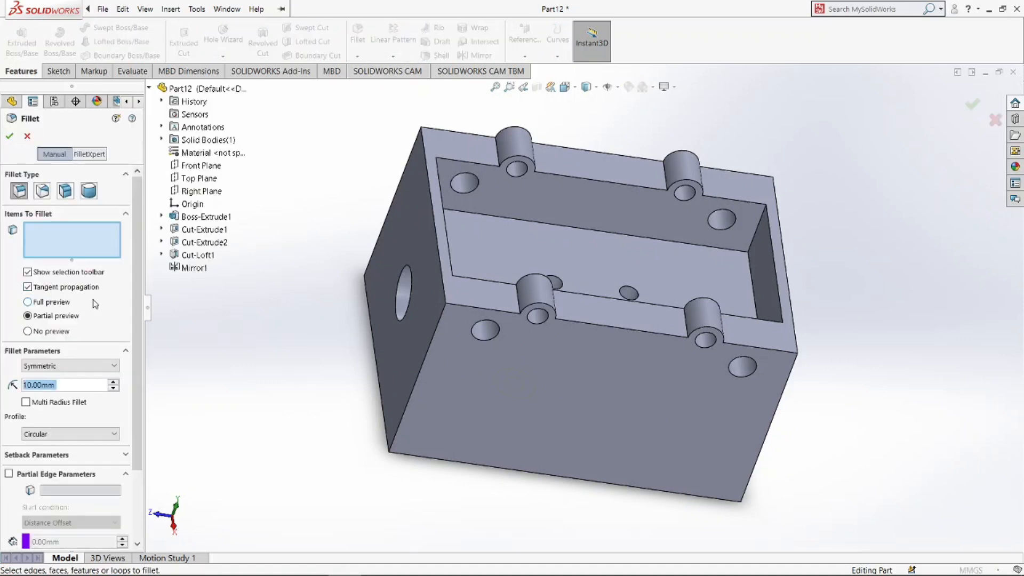
click(411, 387)
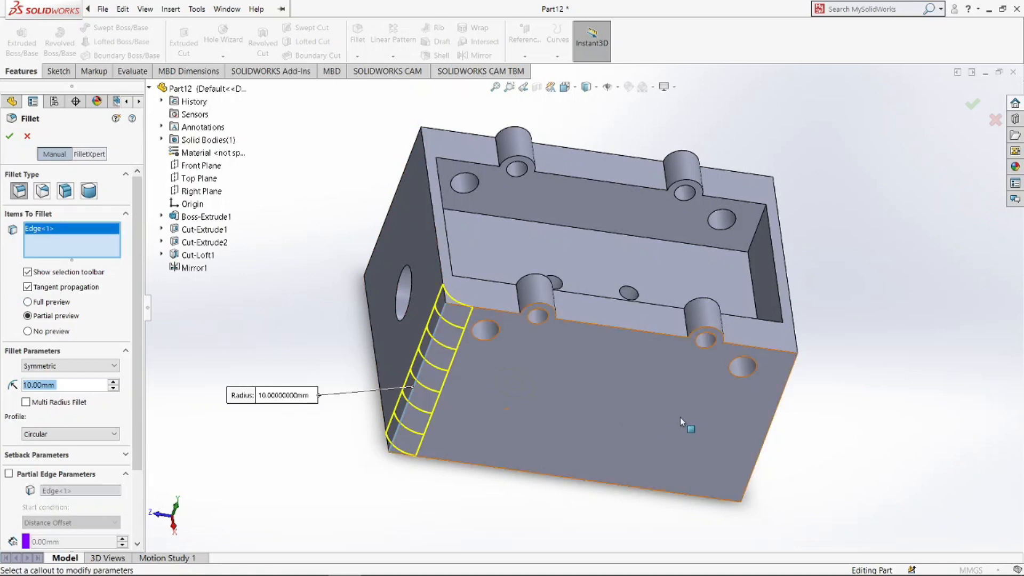
click(764, 440)
middle_drag(862, 434, 789, 410)
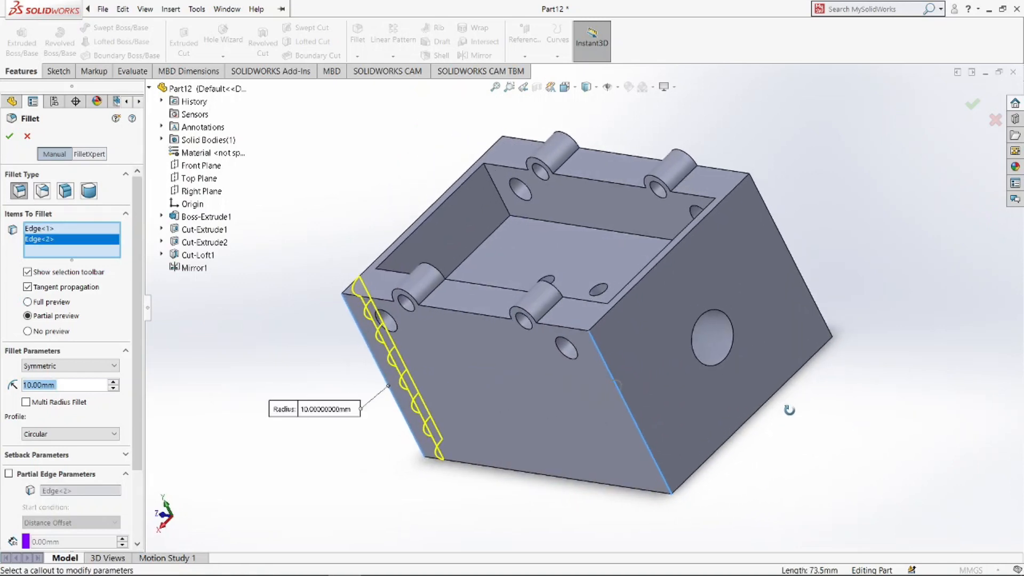
click(816, 302)
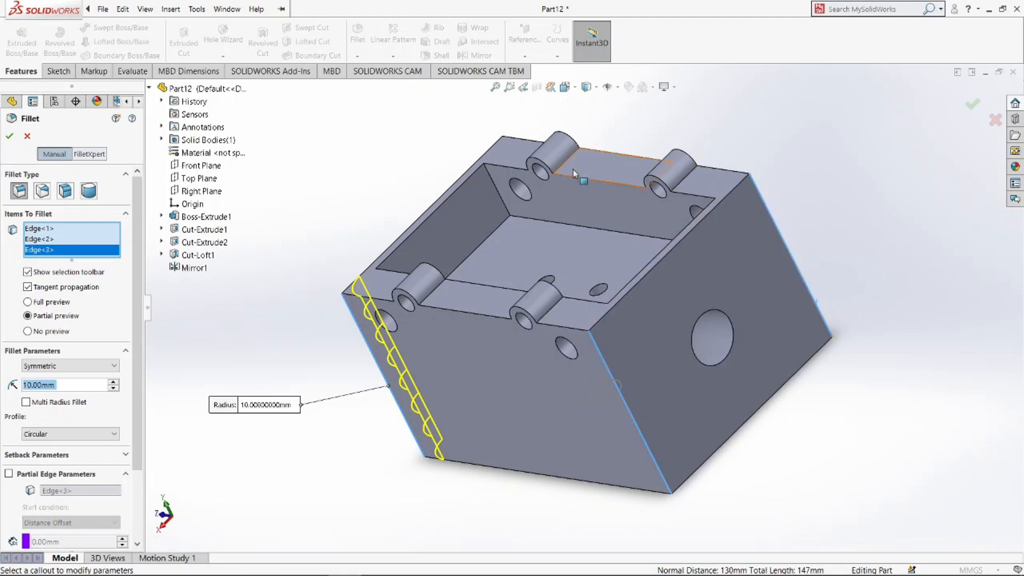
click(509, 149)
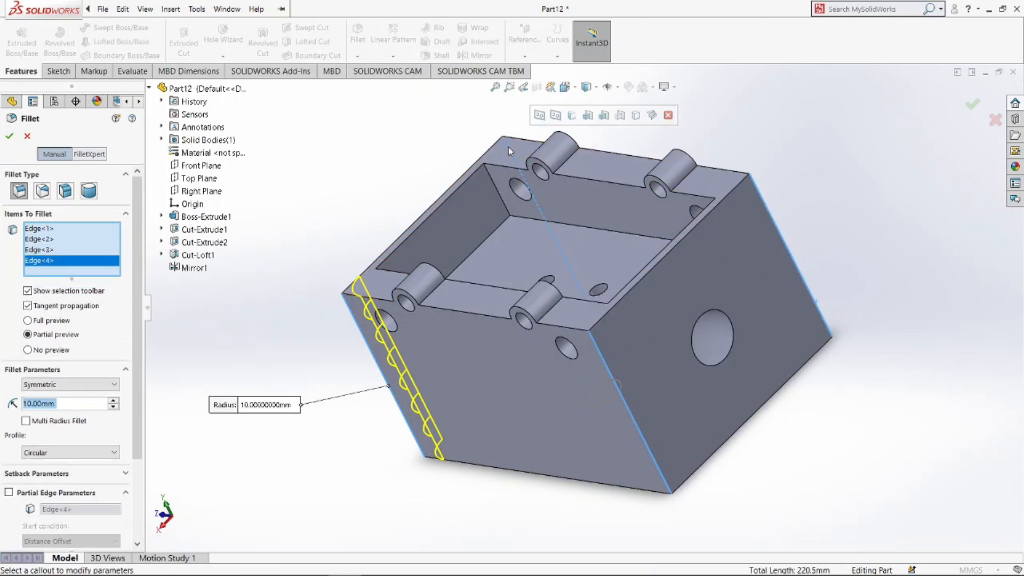
click(11, 137)
middle_drag(288, 382, 417, 368)
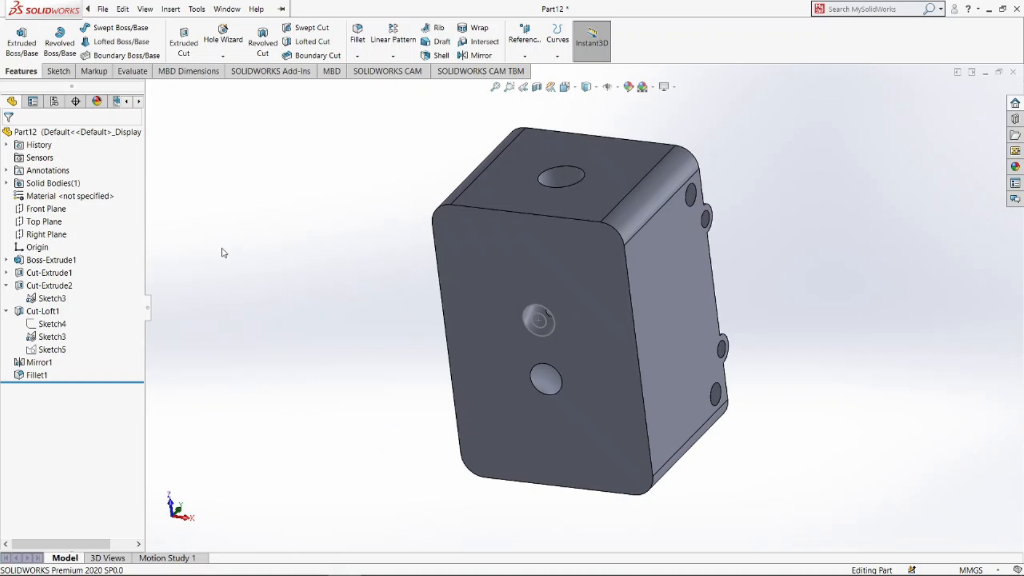
- Save the part as cylinder_cover in the Engine_assembly folder
key(ctrl+s)
text(c)
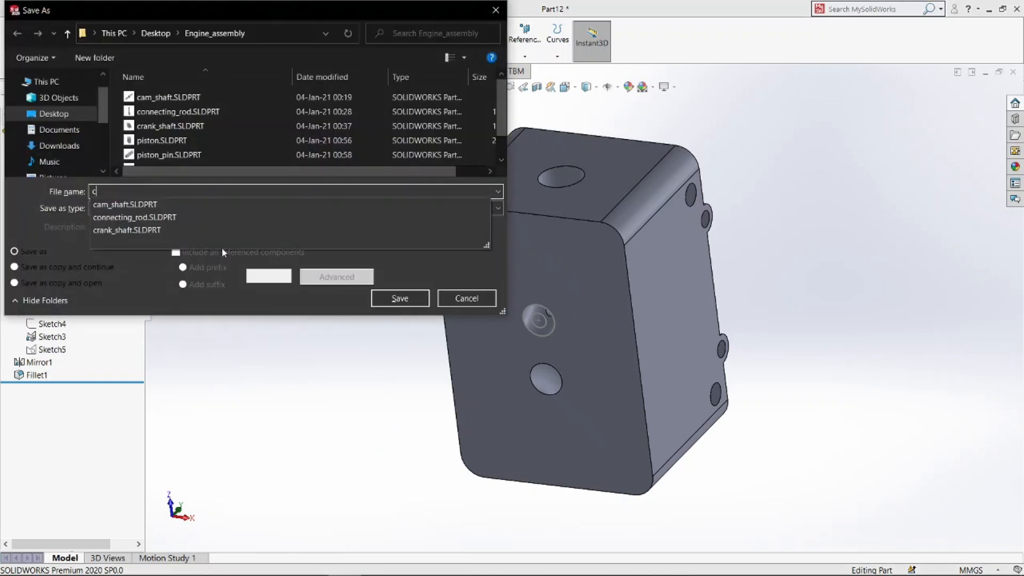
text(ylinder_cover)
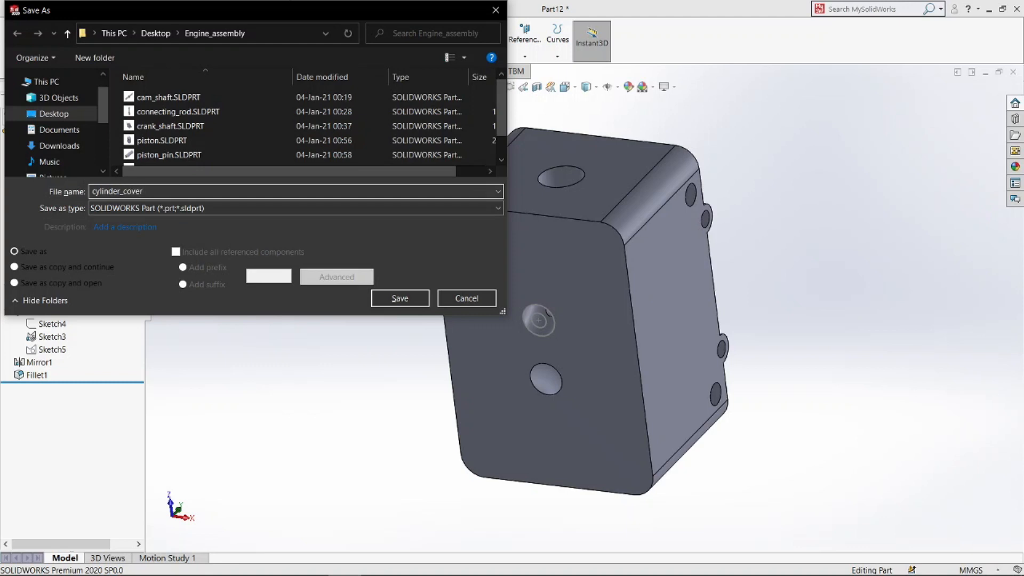
key(Return)
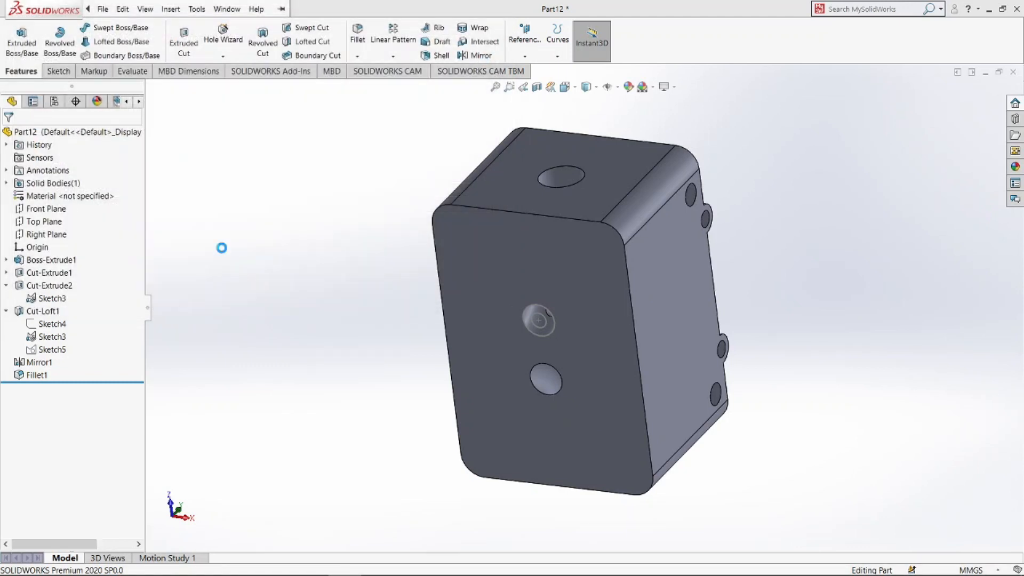
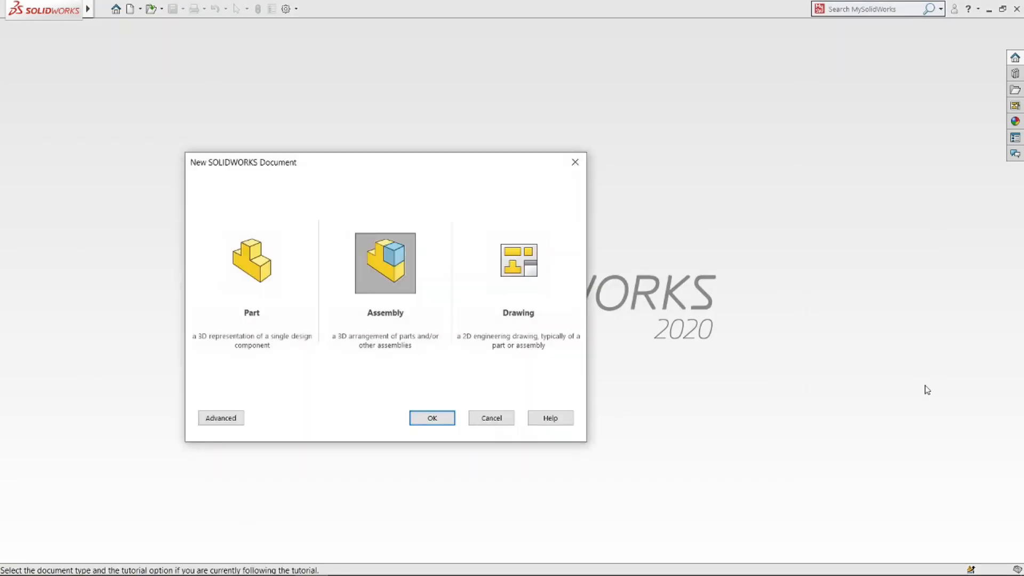
- Create a new assembly and insert lower_block at the origin as its first component
key(Return)
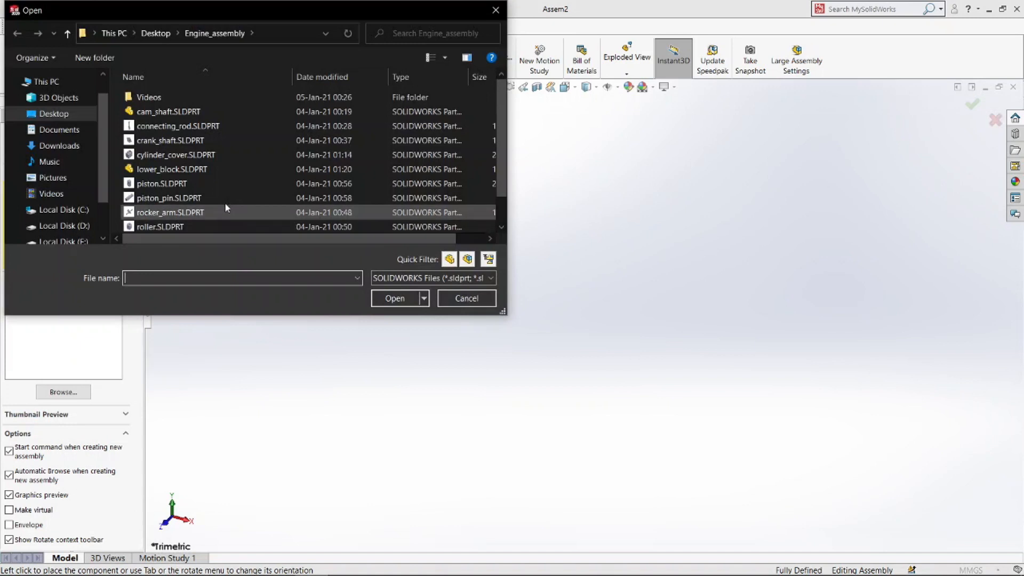
double_click(235, 169)
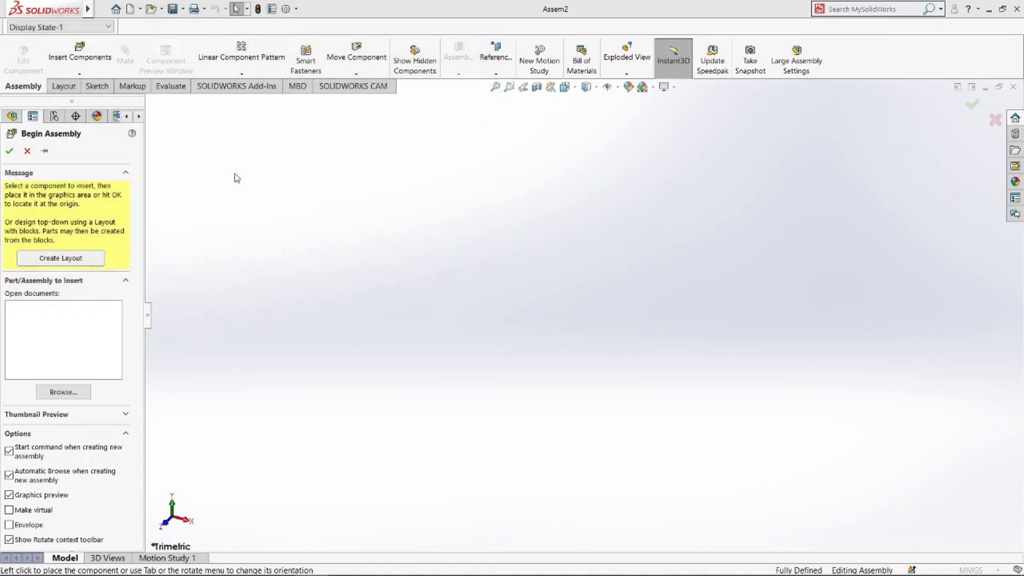
click(9, 152)
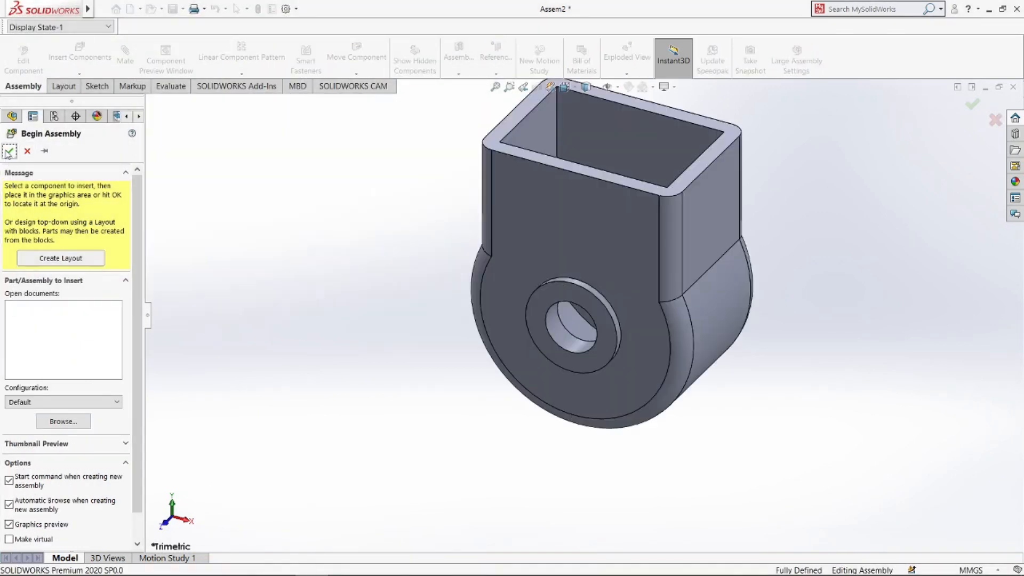
- Load all Engine_assembly parts from cam_shaft to valve except lower_block for insertion into the assembly
click(74, 59)
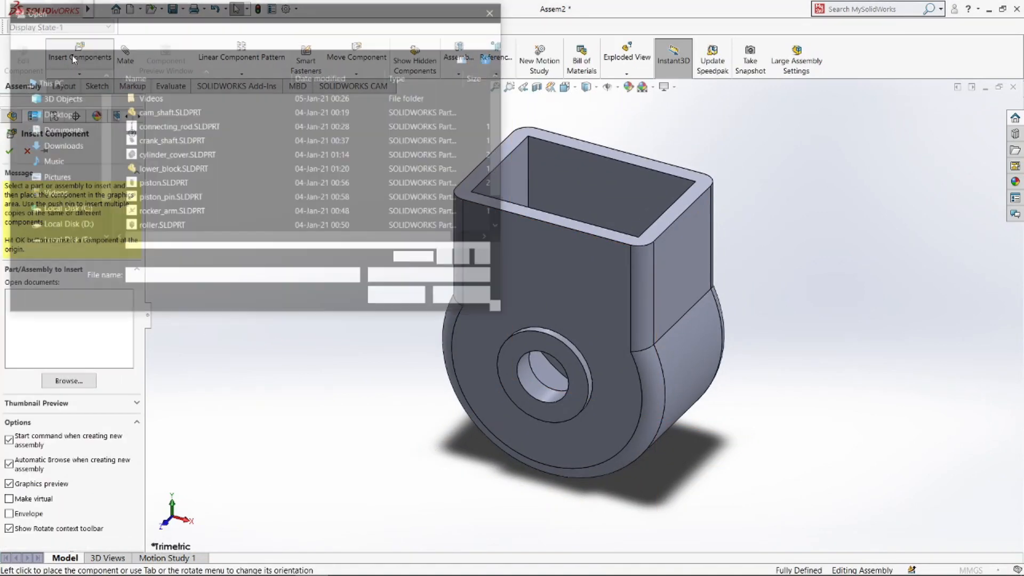
click(174, 111)
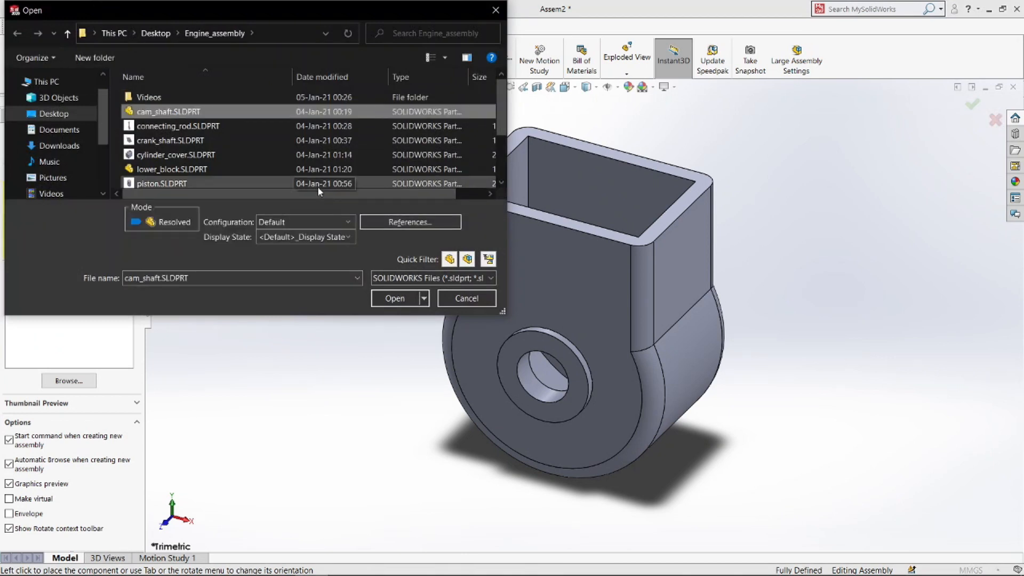
key(shift+Down)
key(shift+End)
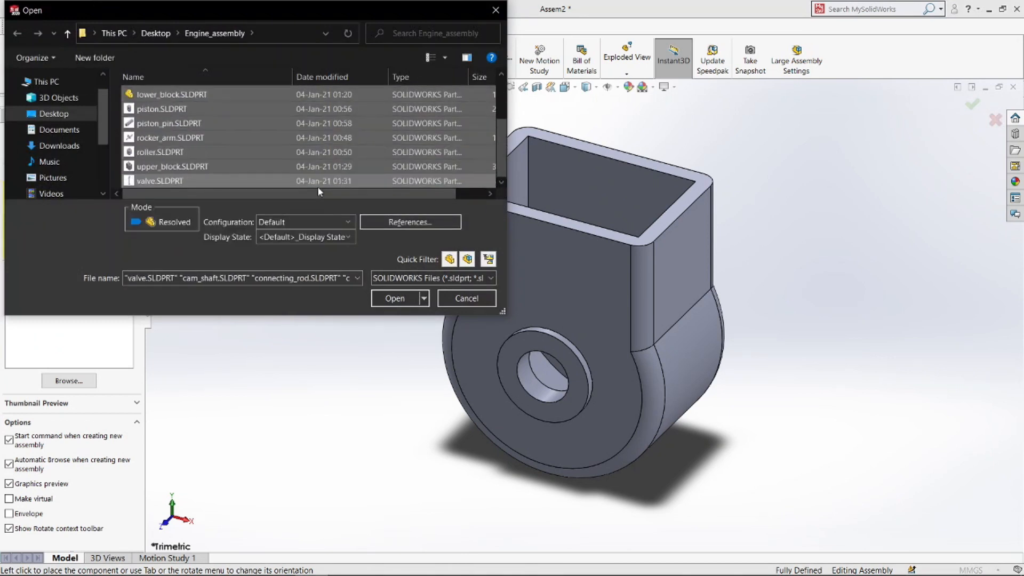
ctrl+click(254, 94)
click(396, 299)
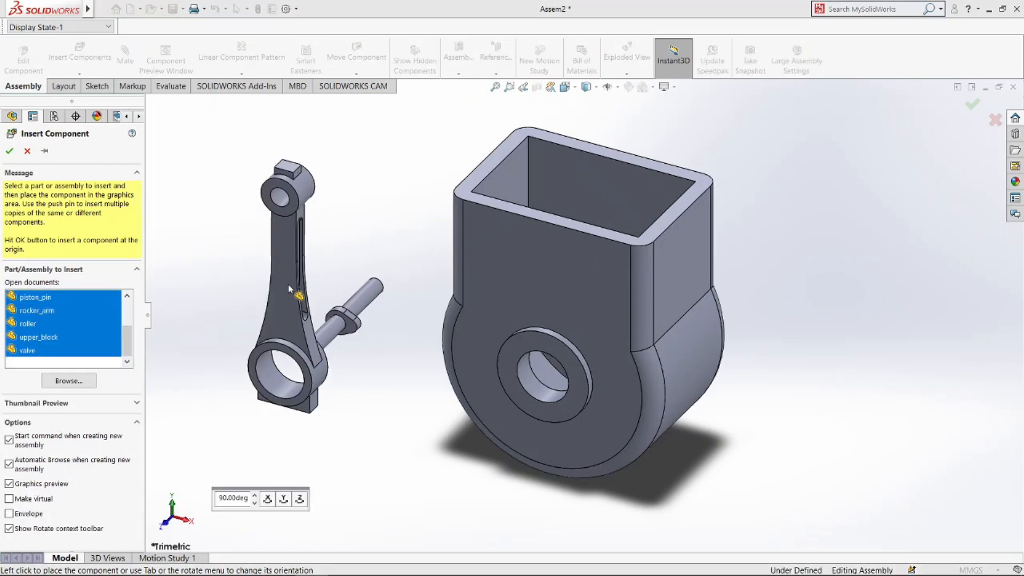
- Place the connecting rod, crankshaft, cylinder cover, piston, piston pin, rocker arm, roller, upper block and valve around the lower block
click(275, 281)
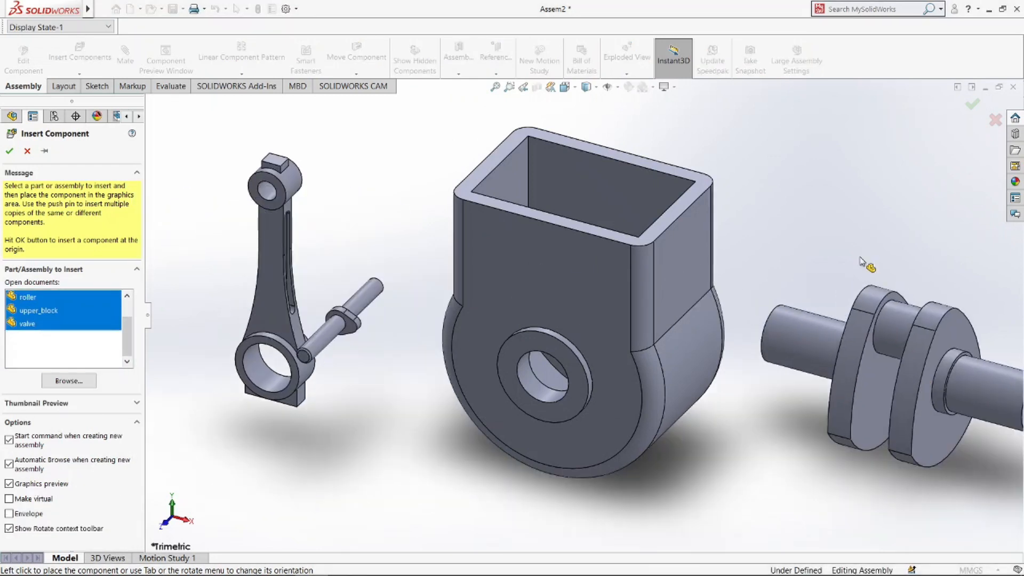
click(860, 261)
scroll(614, 345, up, 3)
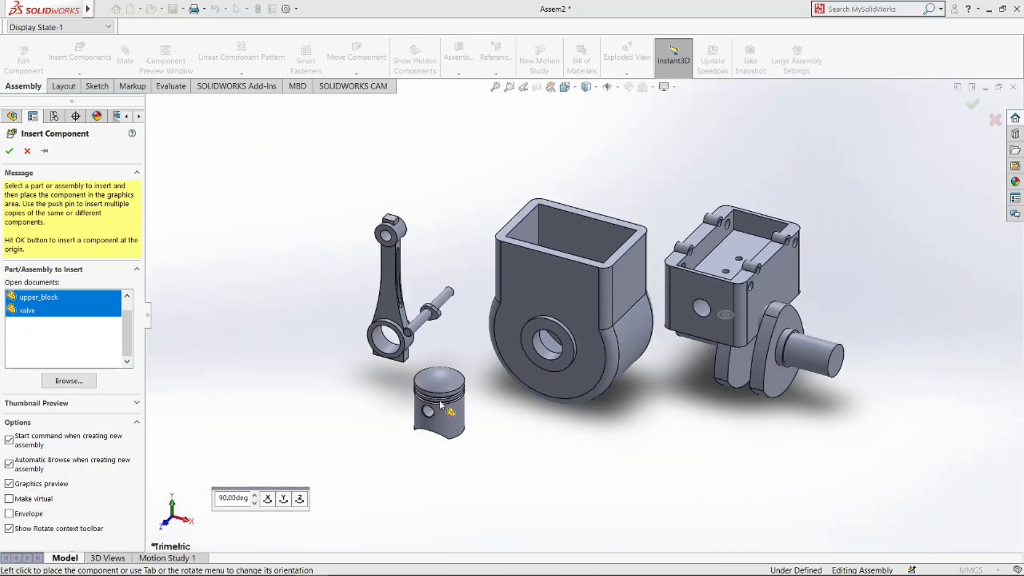
click(441, 404)
click(299, 253)
click(312, 363)
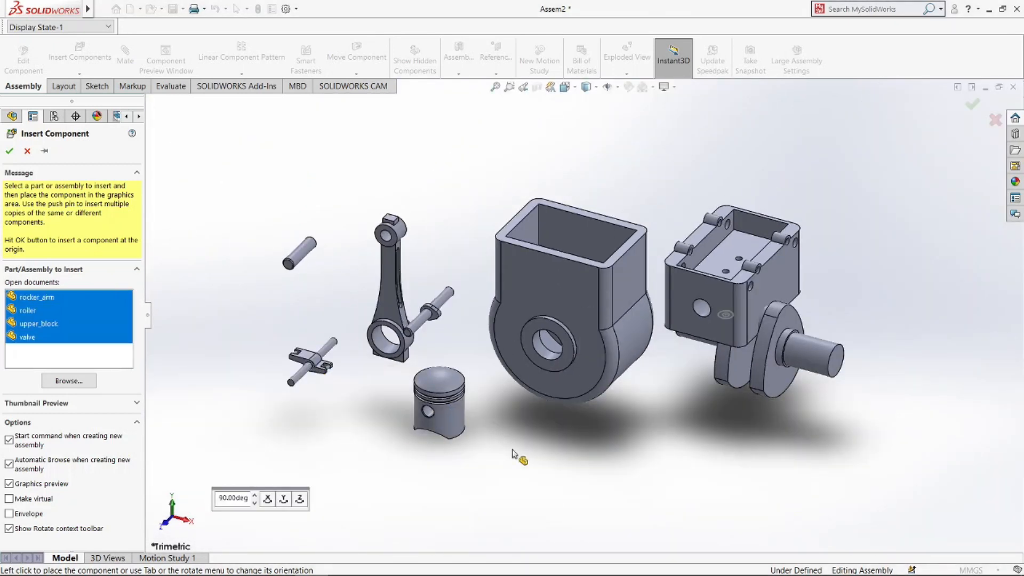
click(546, 451)
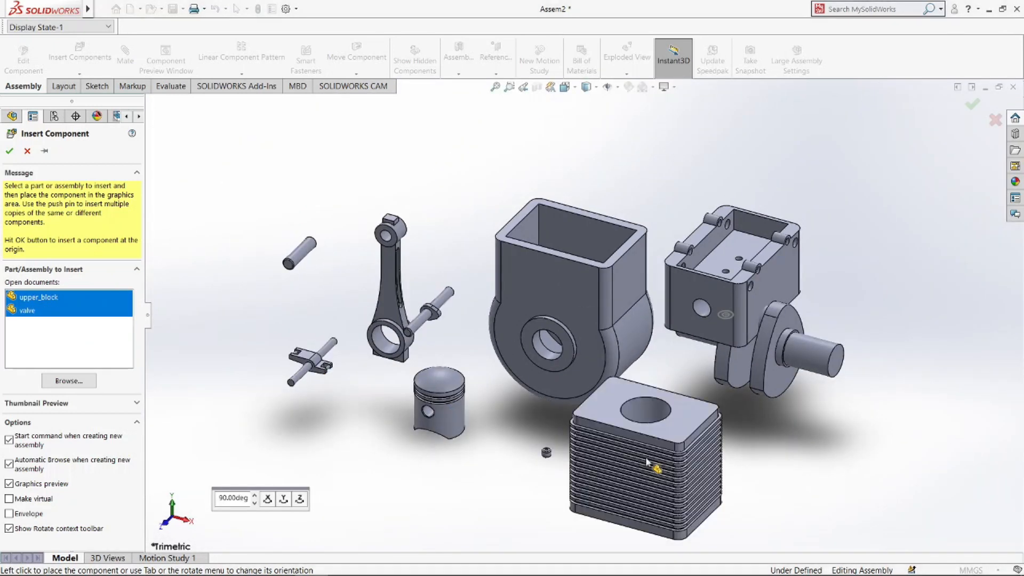
click(647, 462)
click(812, 470)
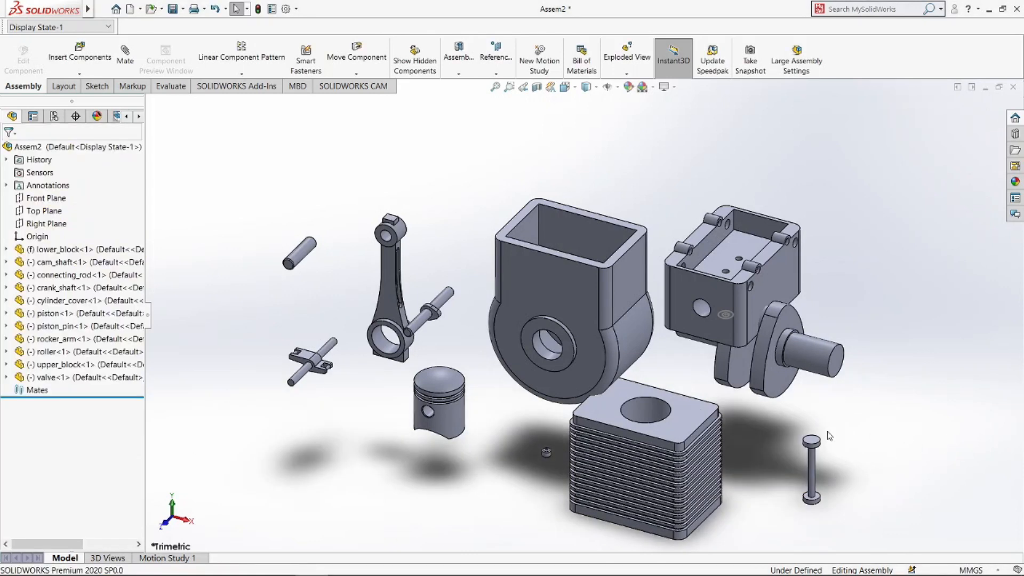
scroll(720, 523, down, 2)
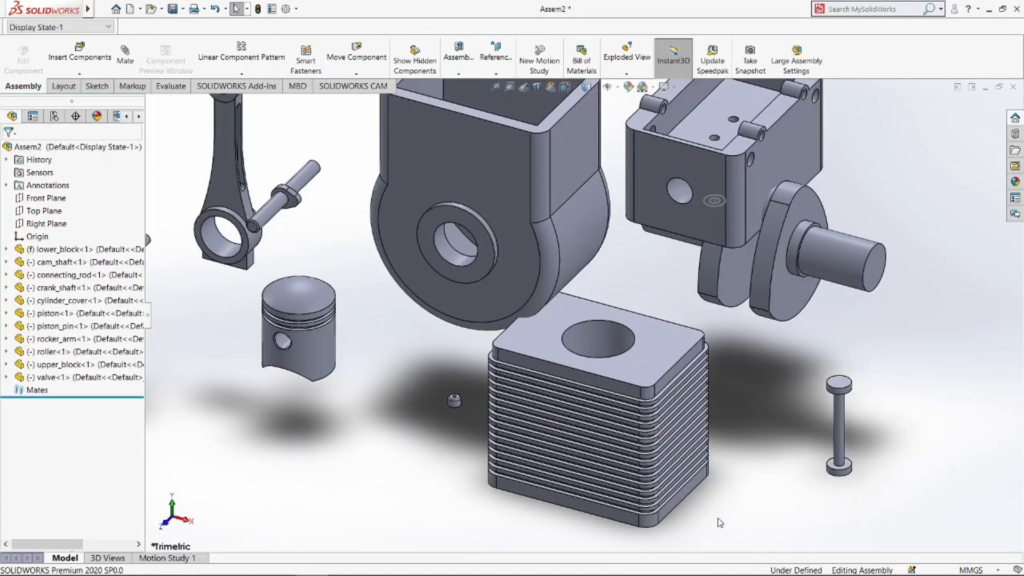
- Add a coincident mate between the upper block's flat side face at its base and the lower block's matching side face
click(685, 491)
scroll(582, 319, up, 2)
ctrl+click(575, 213)
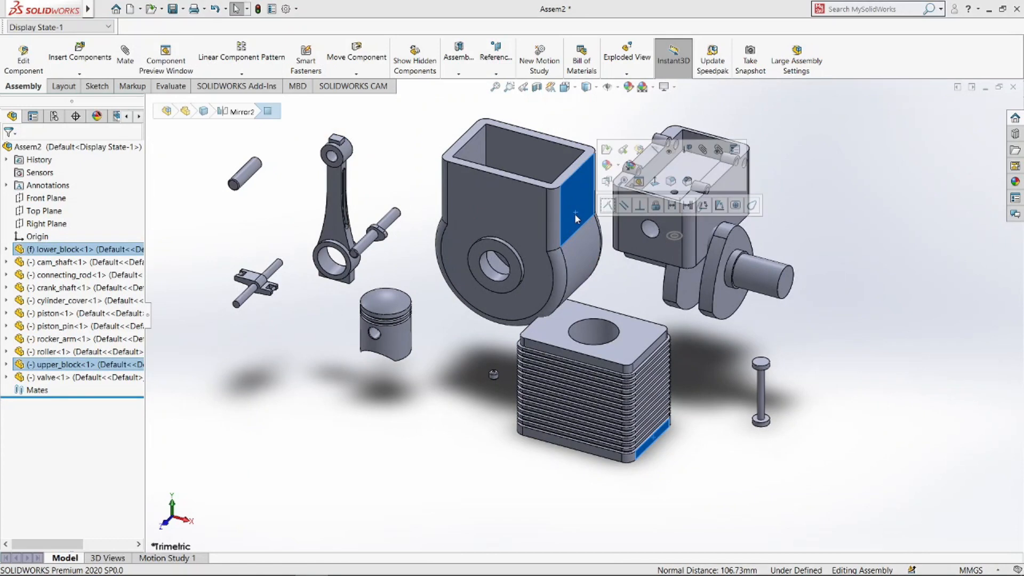
click(607, 206)
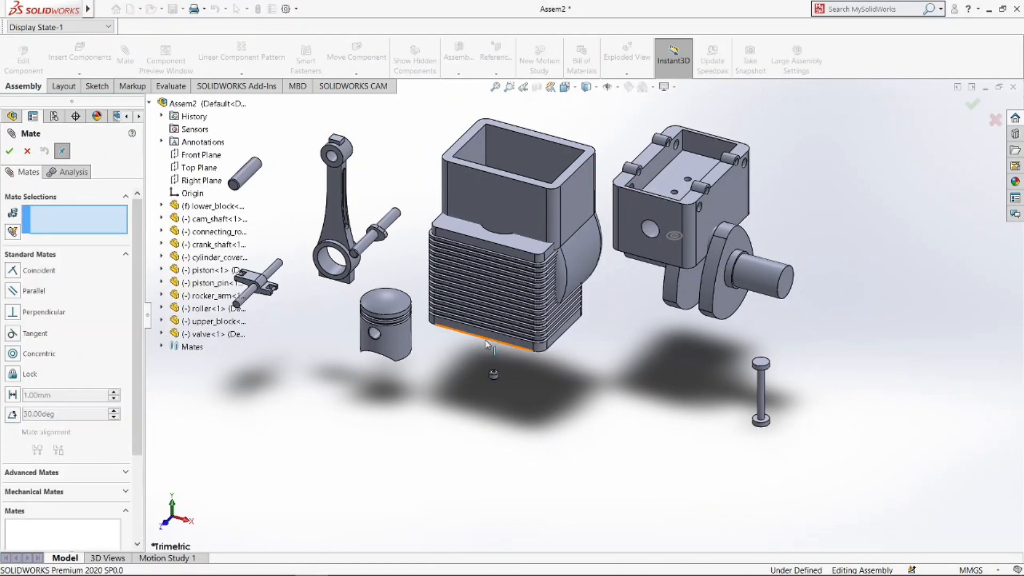
- Make the upper block's front base face coincident with the lower block's front face
scroll(467, 360, down, 2)
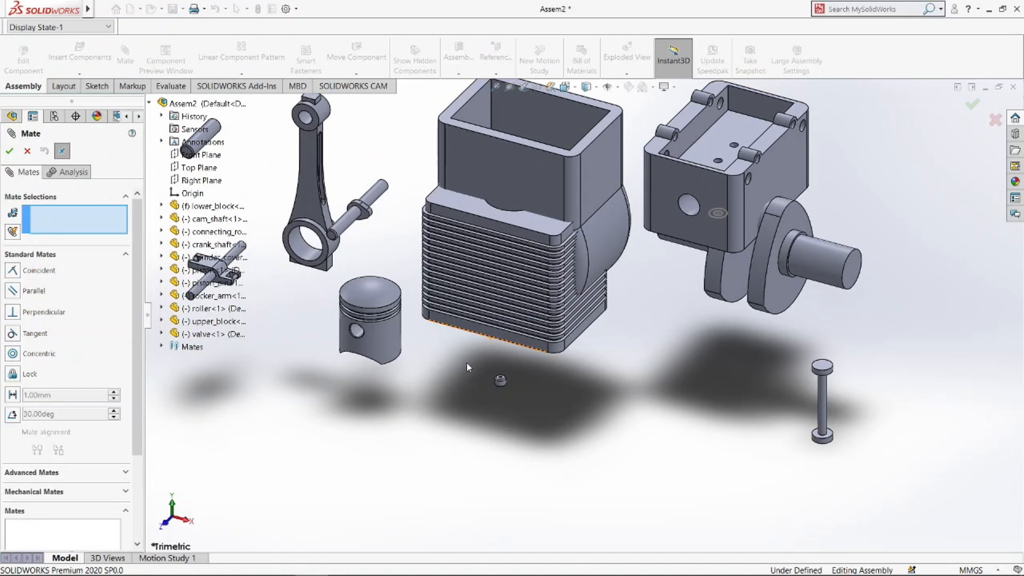
click(482, 332)
click(541, 161)
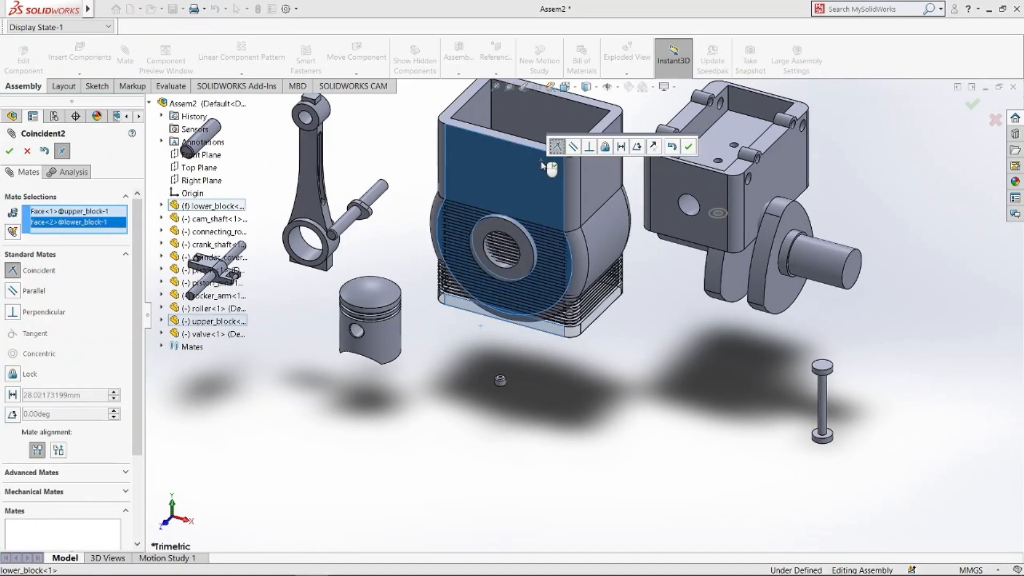
click(690, 147)
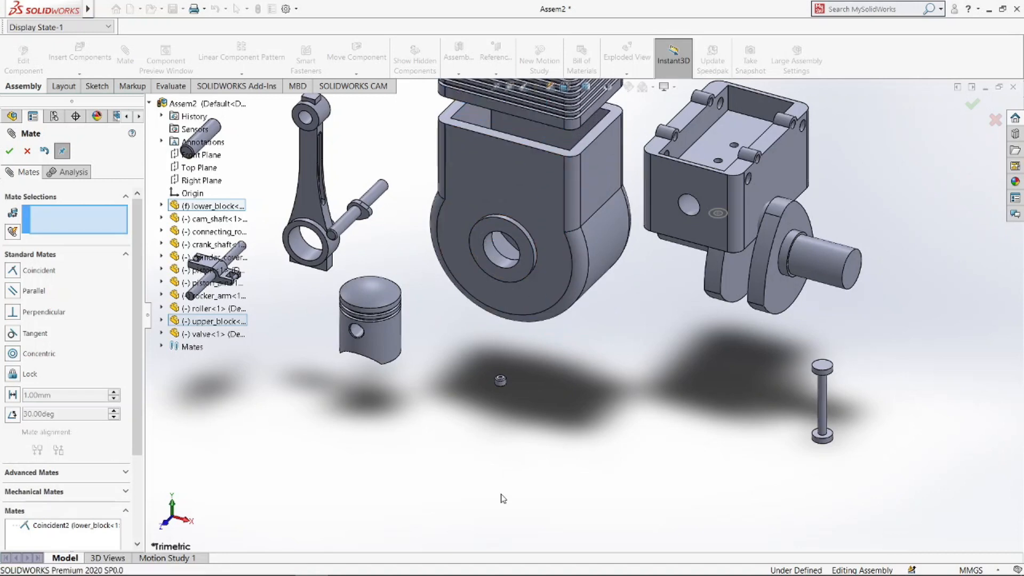
- Add a concentric mate between the crankshaft's main journal and the round bore in the lower block
key(f)
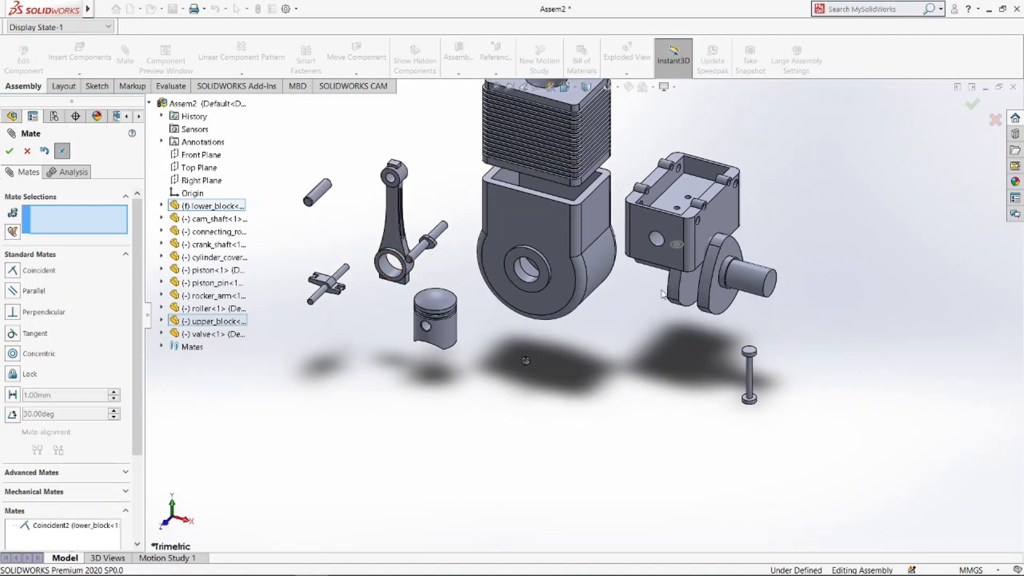
click(751, 287)
click(528, 274)
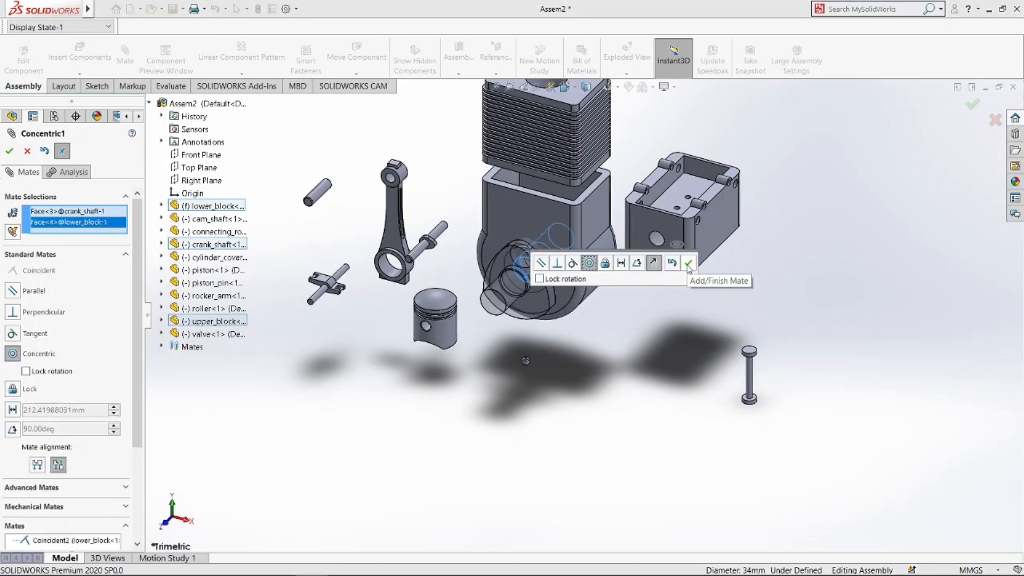
click(688, 264)
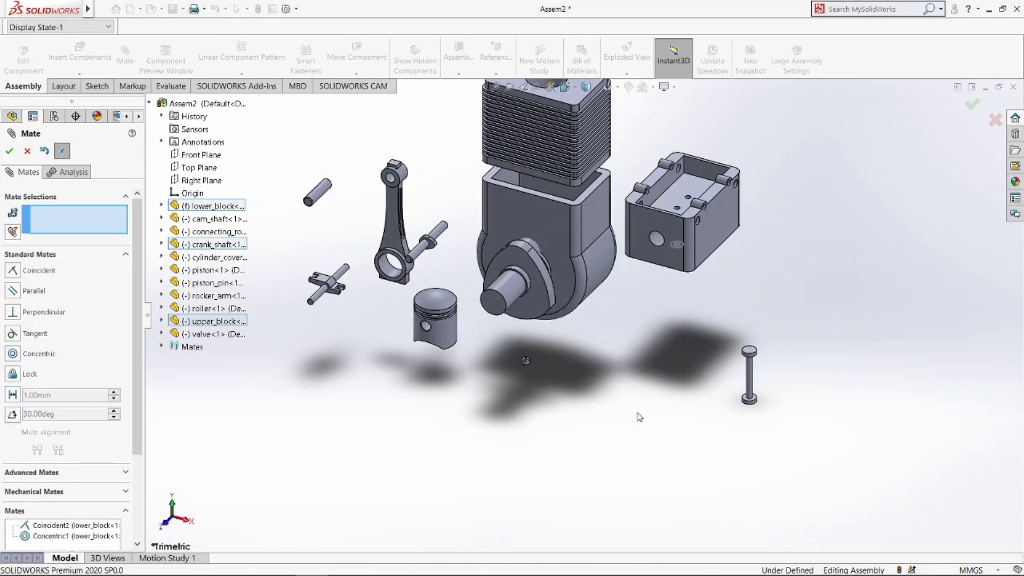
- Make the crankshaft's shoulder ring face coincident with the lower block's front wall so the shaft seats in the block
scroll(640, 416, down, 3)
scroll(586, 298, up, 5)
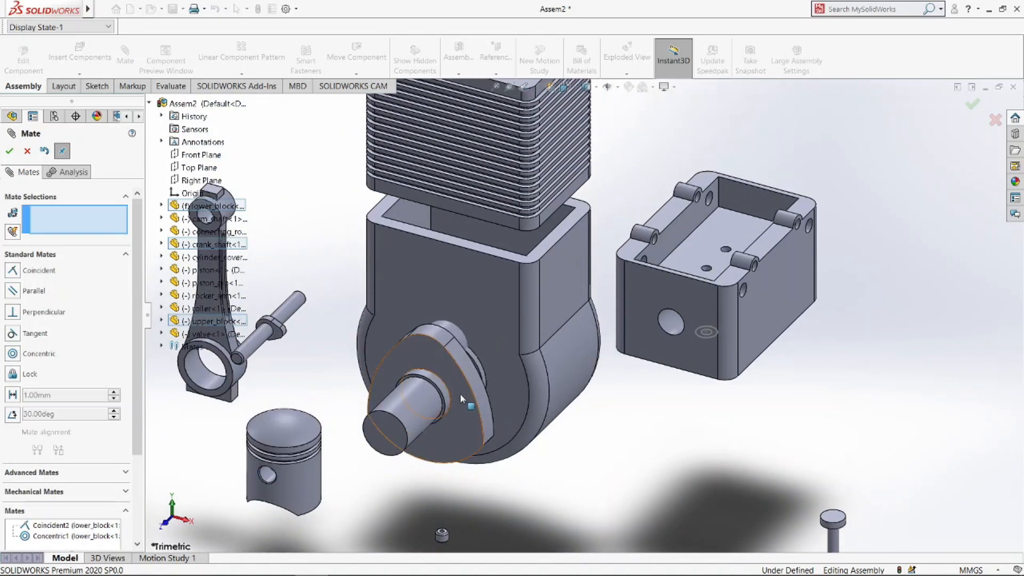
scroll(429, 371, down, 5)
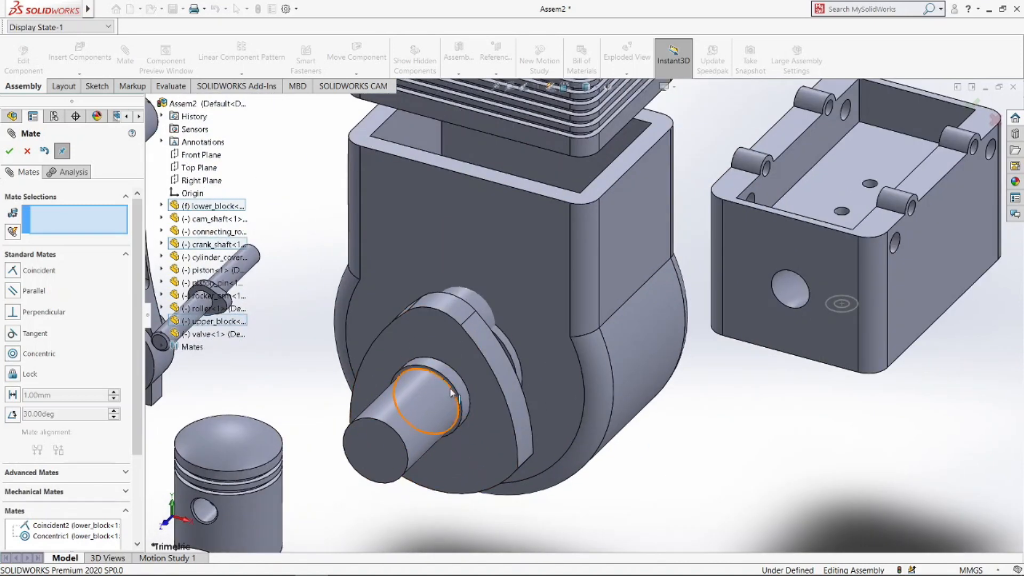
scroll(450, 393, down, 2)
click(439, 336)
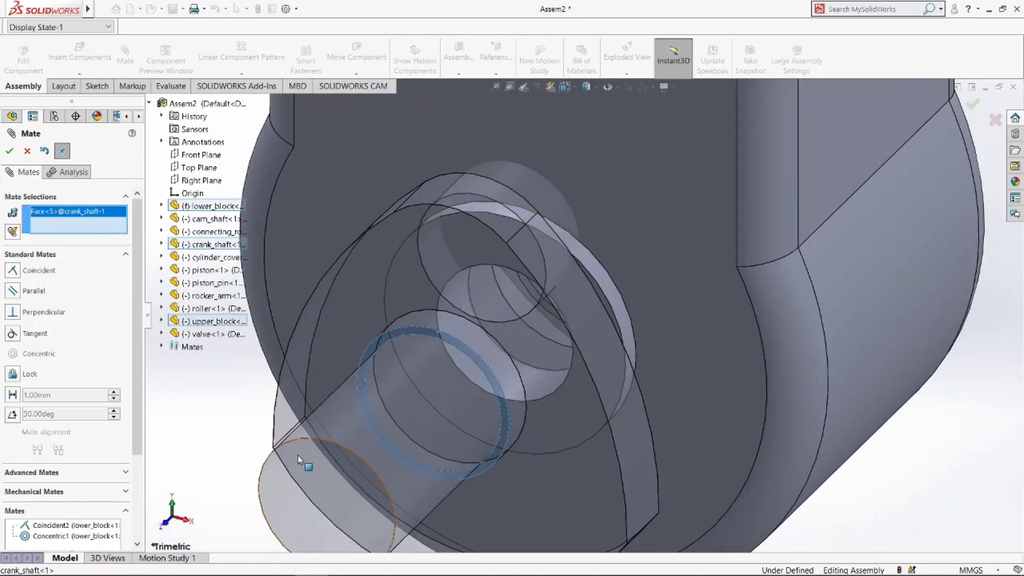
scroll(297, 459, up, 3)
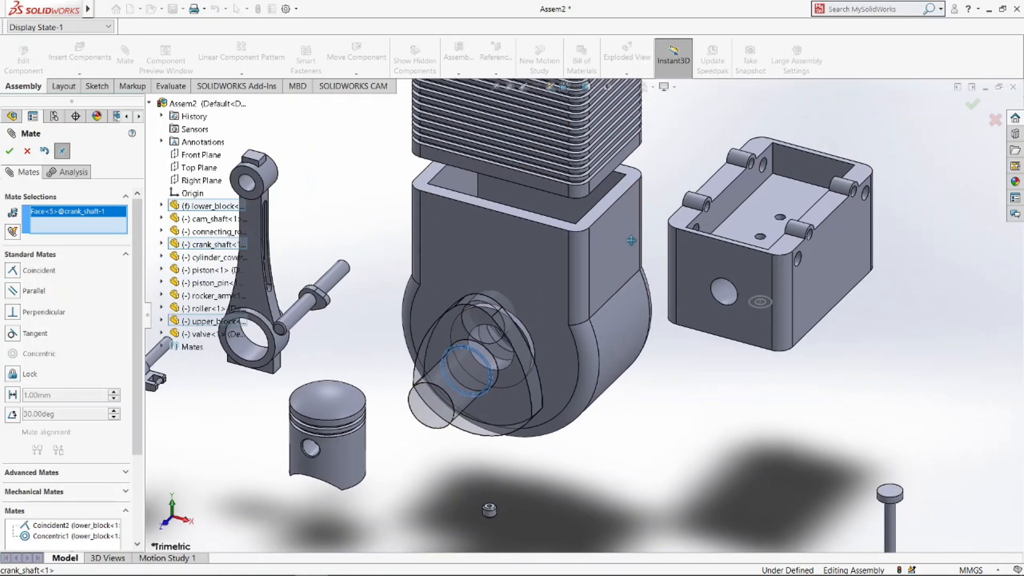
middle_drag(631, 241, 515, 216)
click(515, 216)
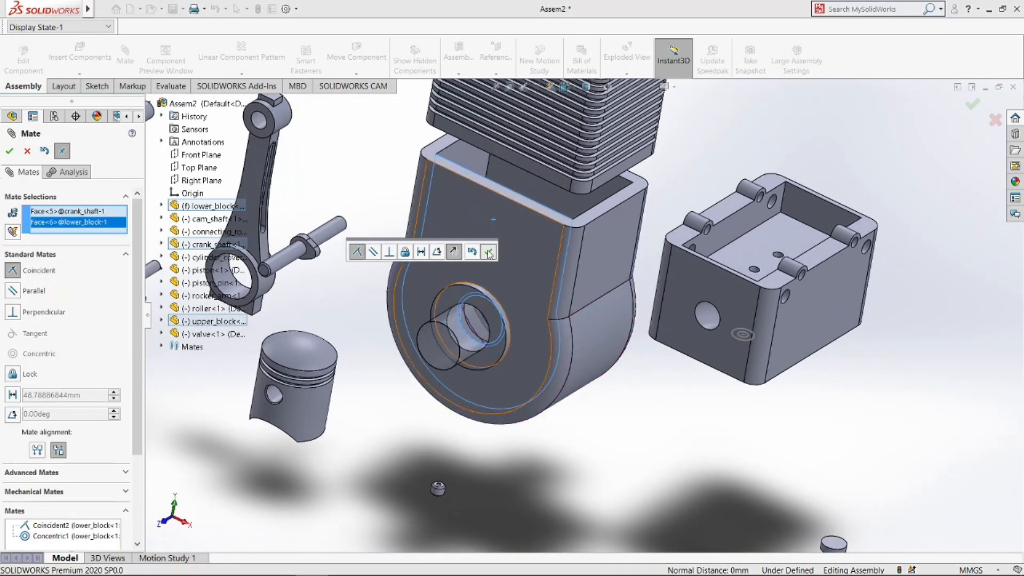
click(488, 253)
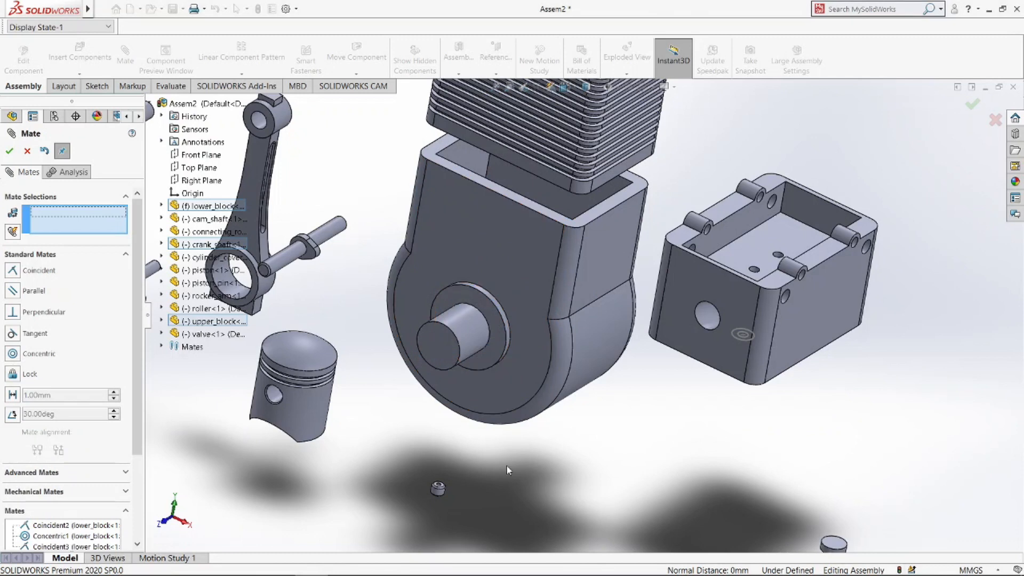
- Make the connecting rod's big-end bore concentric with the crank pin and pull the rod clear of the block
middle_drag(513, 468, 536, 493)
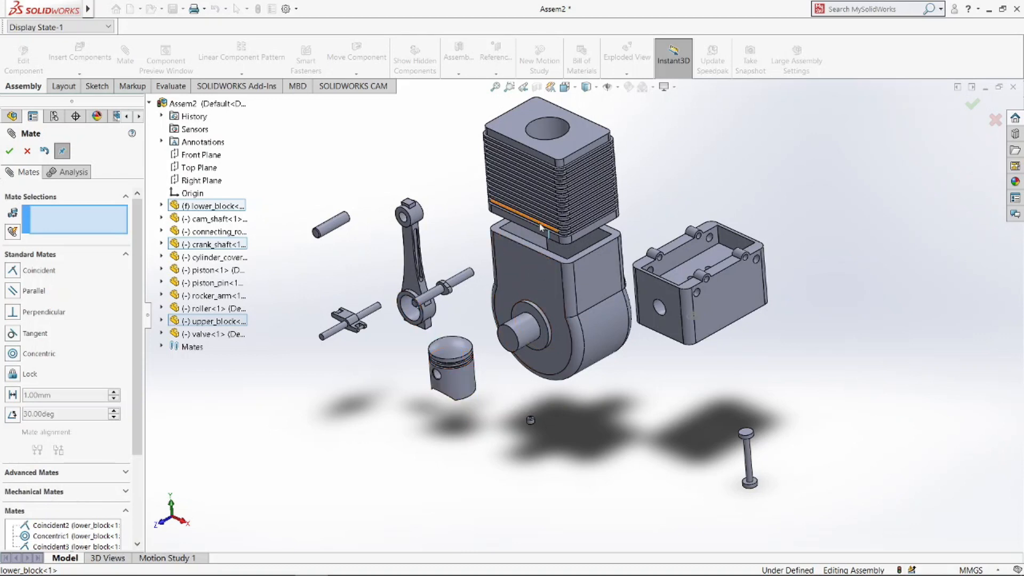
scroll(560, 385, down, 4)
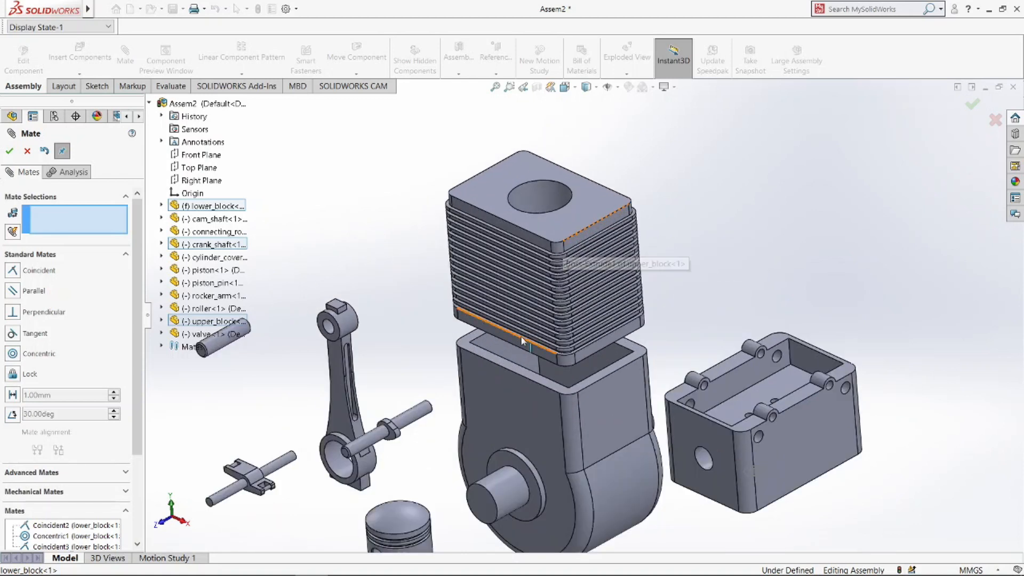
middle_drag(525, 208, 580, 396)
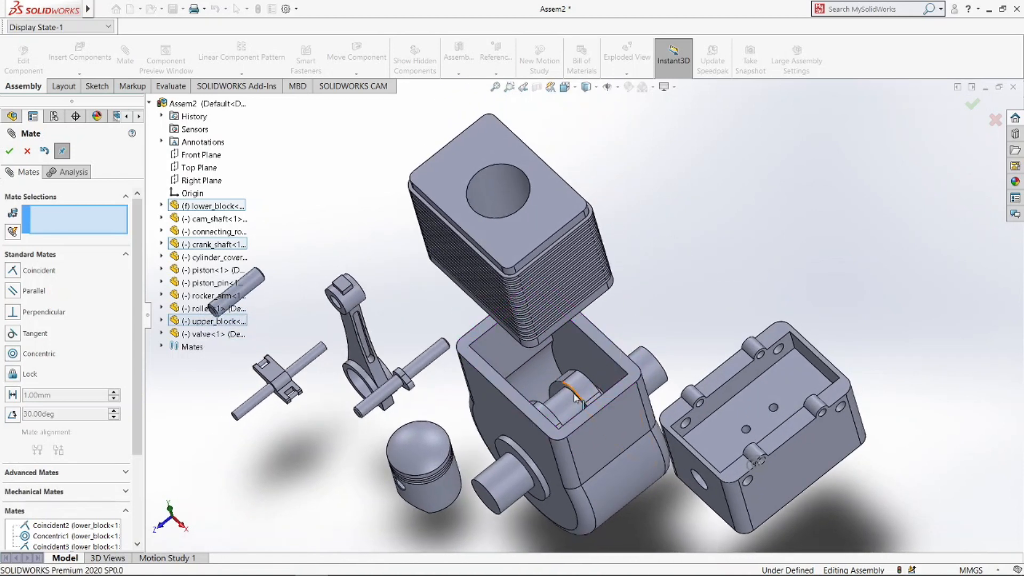
click(566, 405)
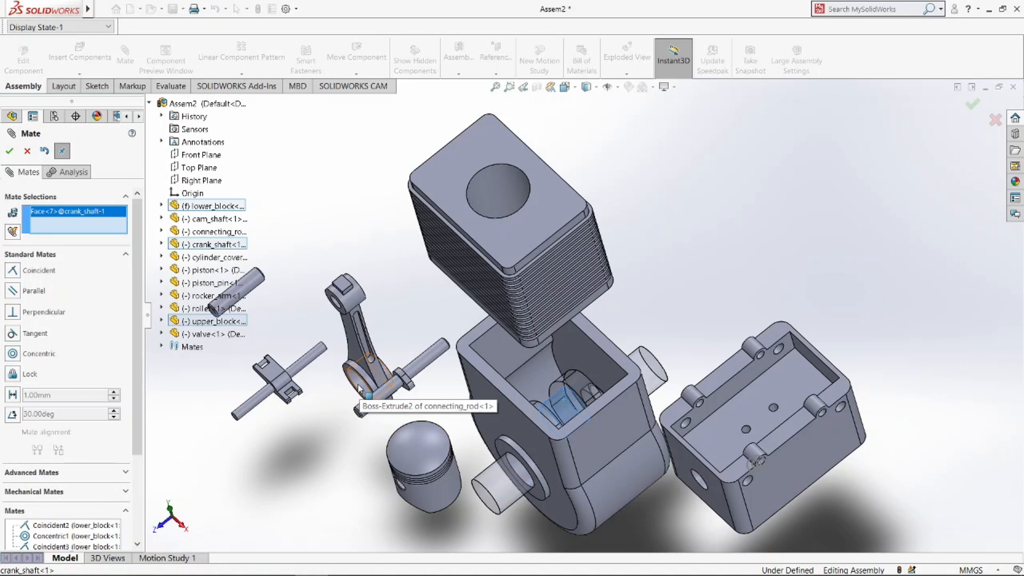
click(359, 388)
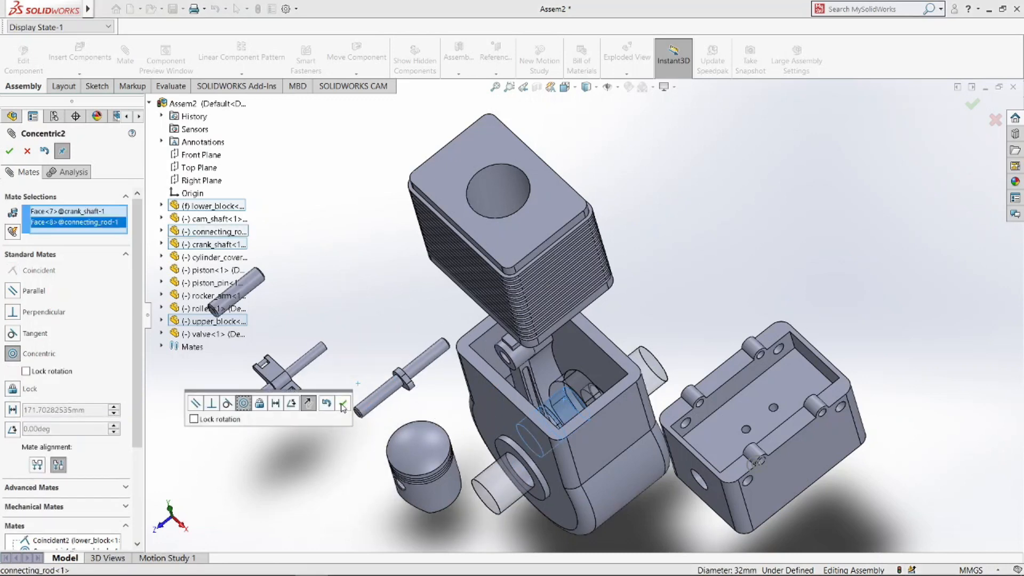
click(343, 407)
mouse_move(574, 399)
middle_down()
mouse_move(526, 419)
mouse_move(569, 404)
middle_up()
drag(506, 360, 662, 220)
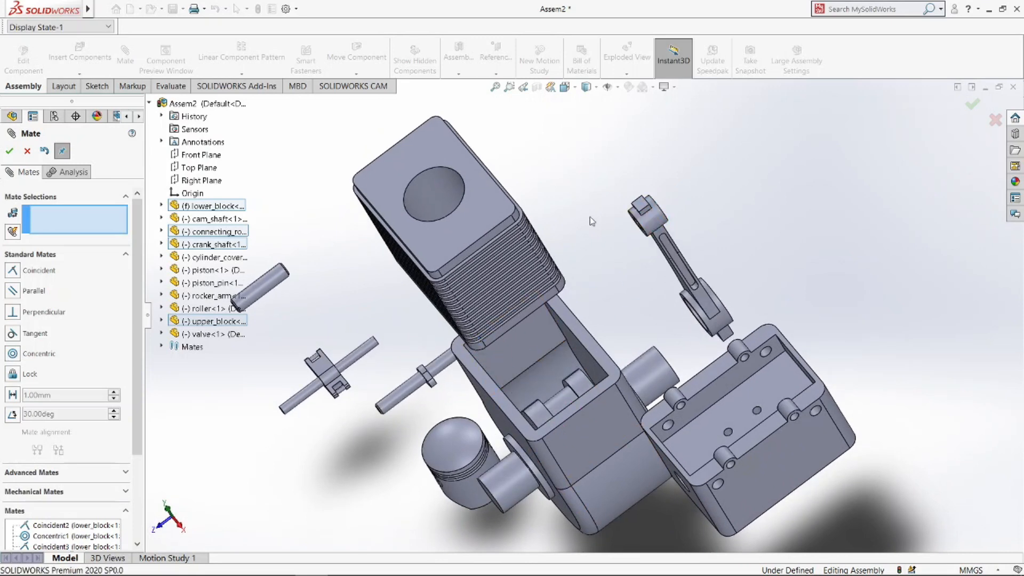
- Center the connecting rod's big end on the crank pin with a Width mate between its side faces and the crankshaft's web faces
click(124, 472)
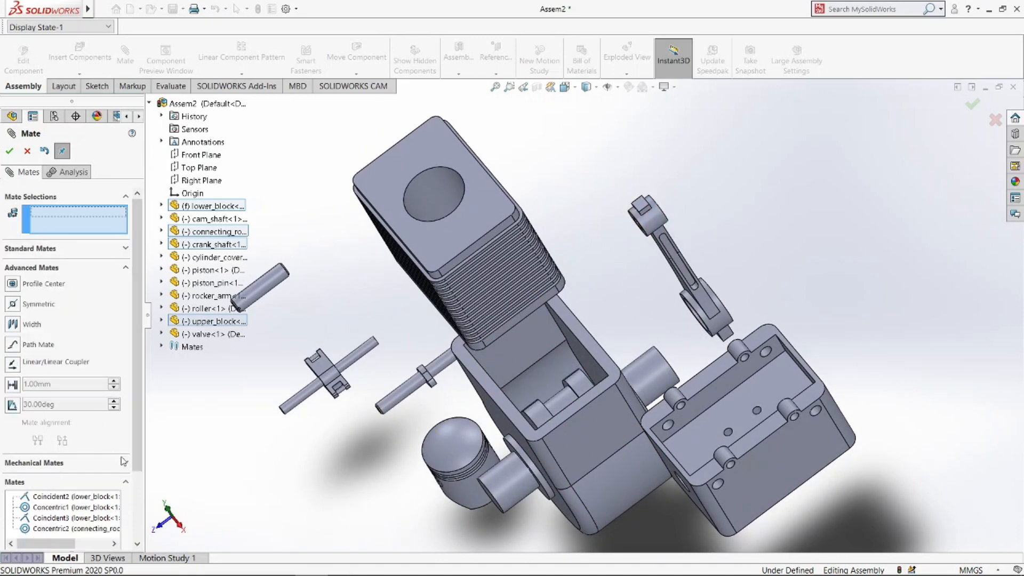
click(16, 325)
scroll(691, 304, down, 5)
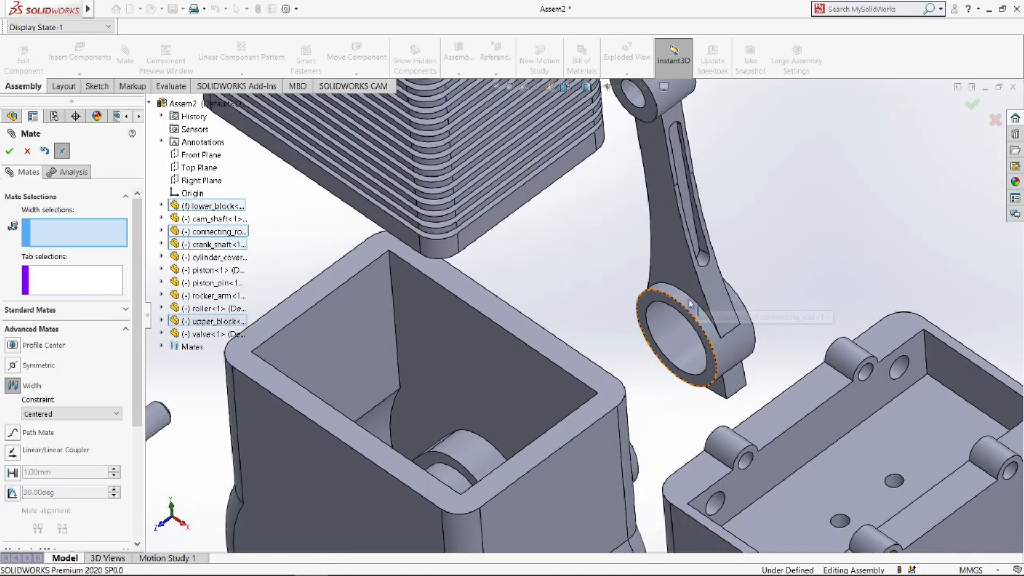
click(691, 304)
middle_drag(691, 304, 732, 269)
click(732, 269)
scroll(575, 305, up, 3)
middle_drag(573, 304, 656, 322)
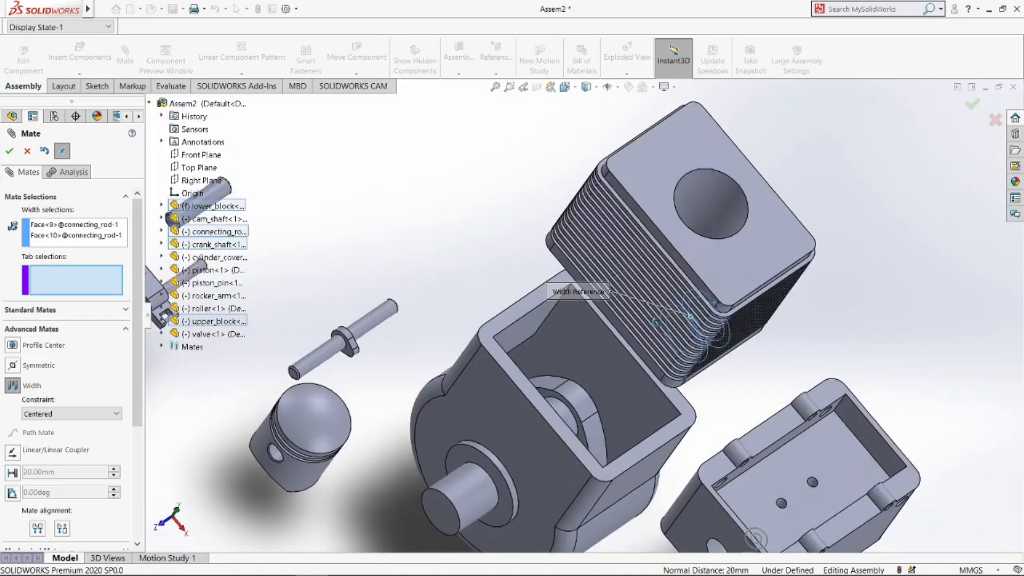
scroll(628, 355, down, 3)
click(532, 389)
middle_drag(533, 389, 514, 318)
click(604, 376)
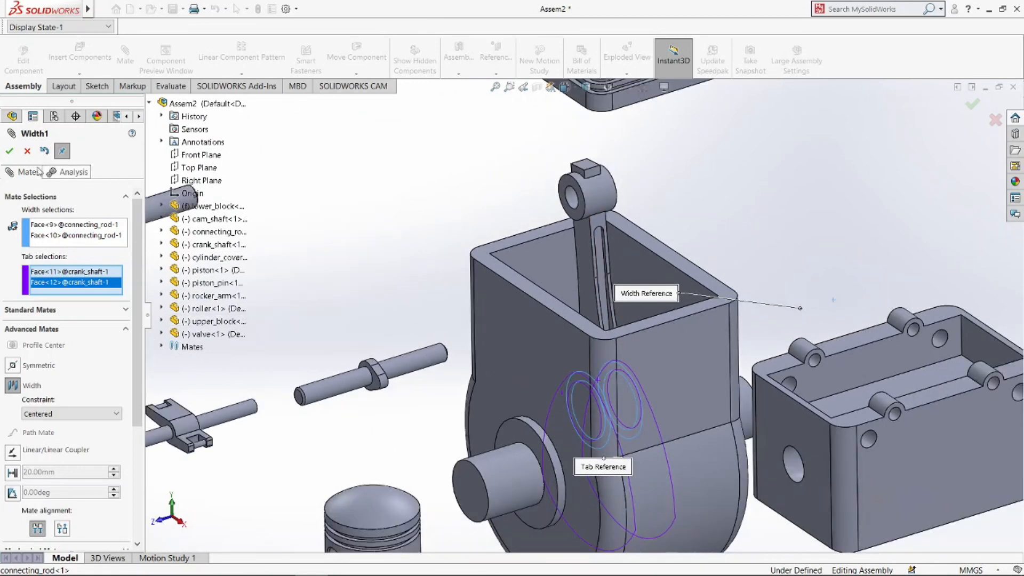
click(10, 151)
- Add a concentric mate between the piston pin and the connecting rod's small-end bore
scroll(401, 244, up, 3)
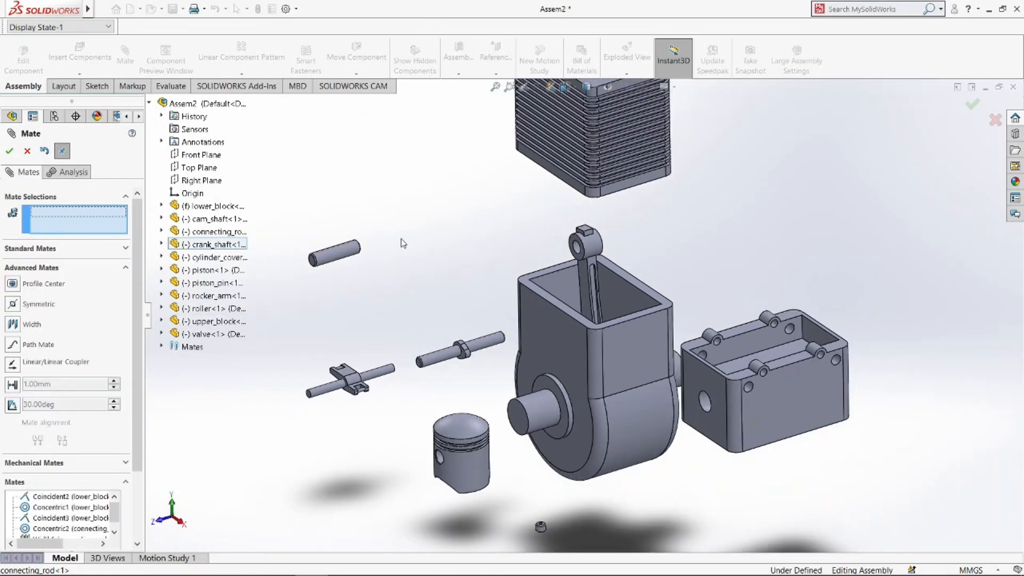
click(336, 256)
click(112, 253)
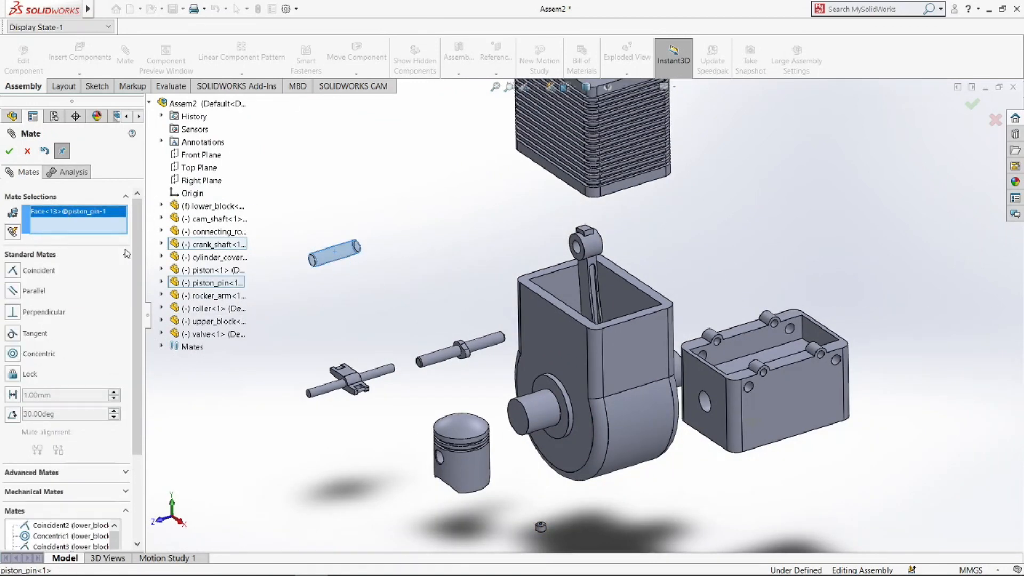
scroll(557, 274, down, 3)
click(556, 281)
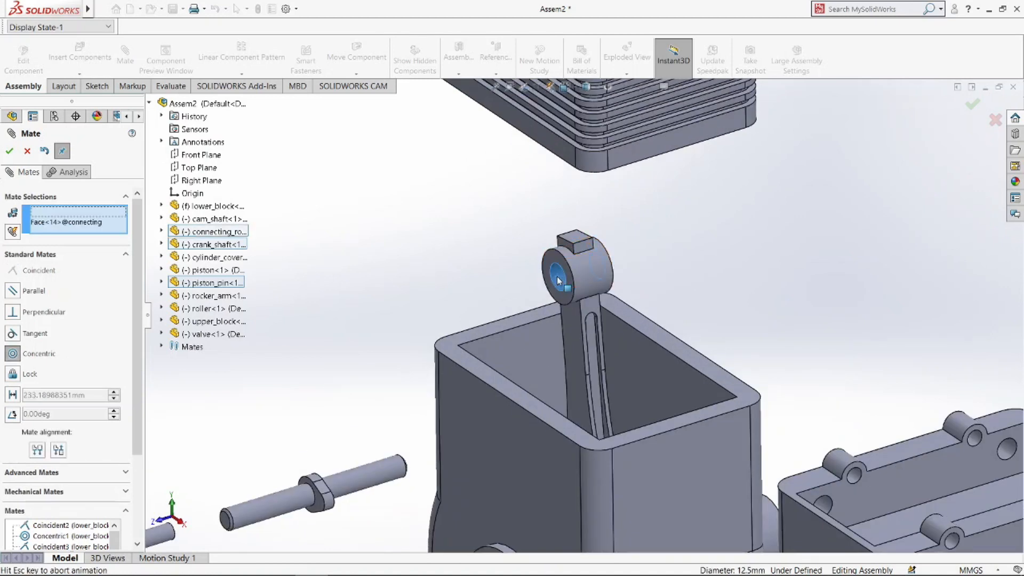
click(719, 262)
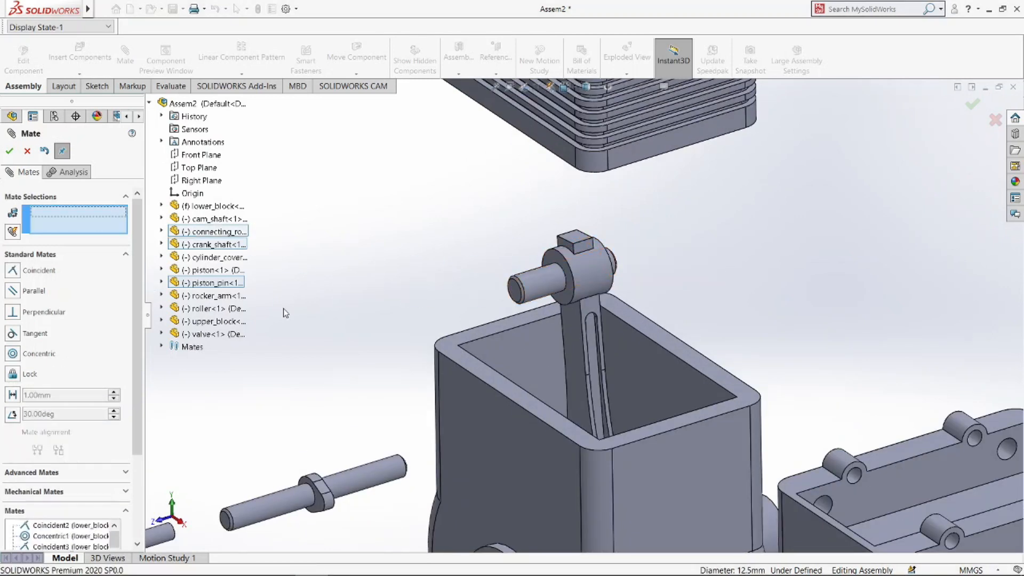
- Center the piston pin in the connecting rod with a Width mate between the pin's end faces and the small end's side faces
click(122, 471)
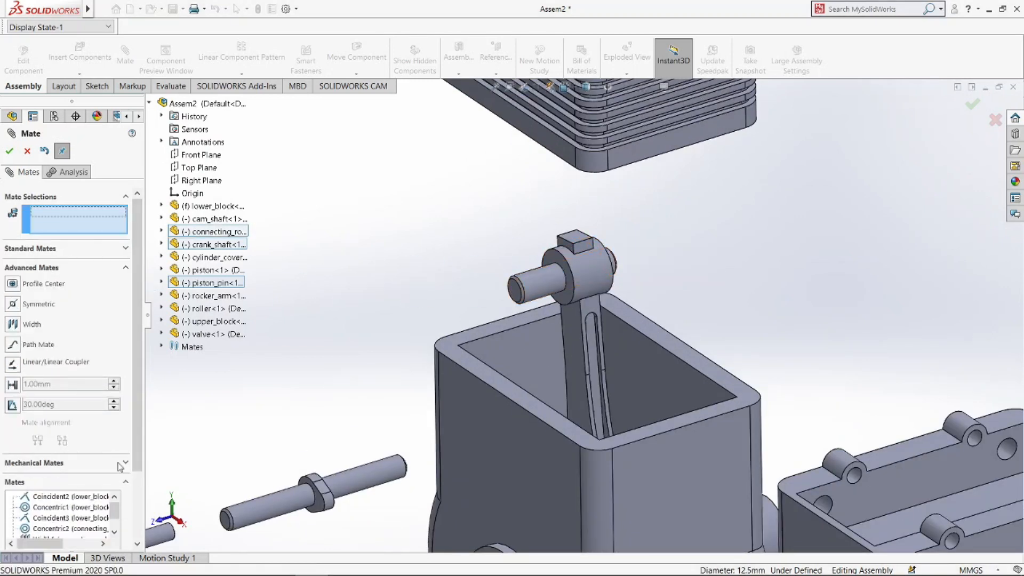
click(12, 324)
click(514, 292)
middle_drag(514, 292, 672, 240)
click(662, 294)
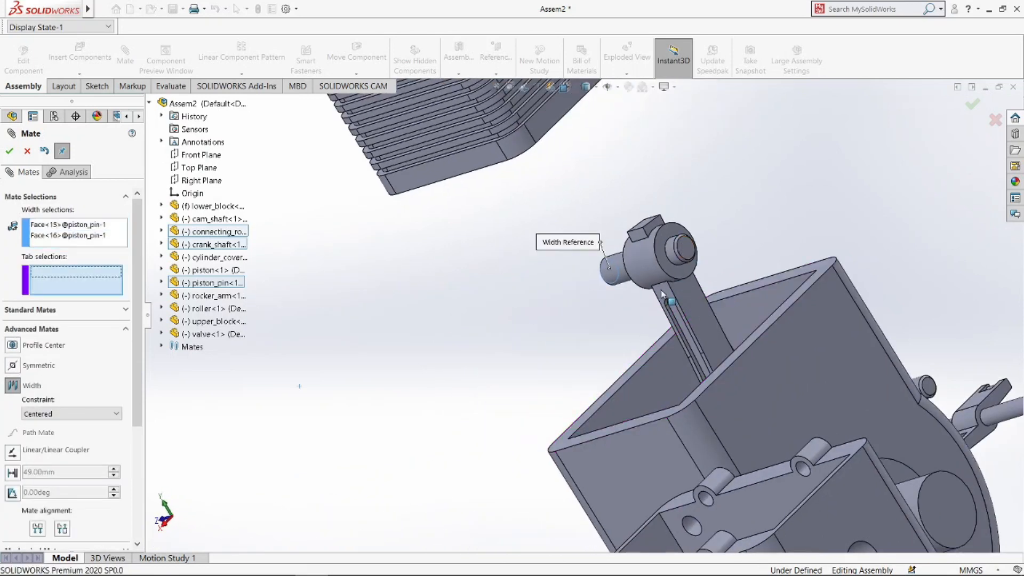
click(683, 268)
middle_drag(683, 268, 768, 265)
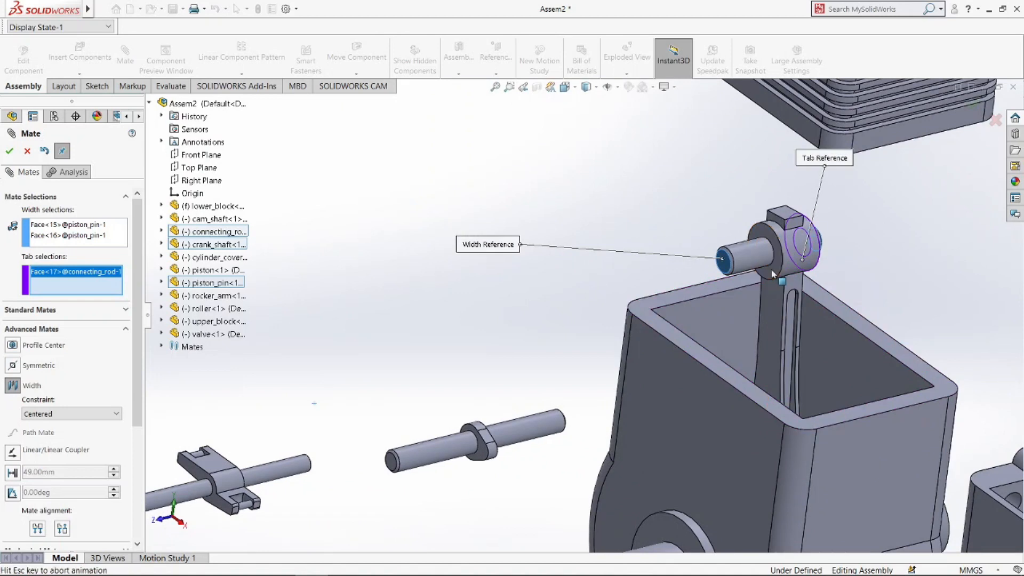
click(771, 274)
click(10, 151)
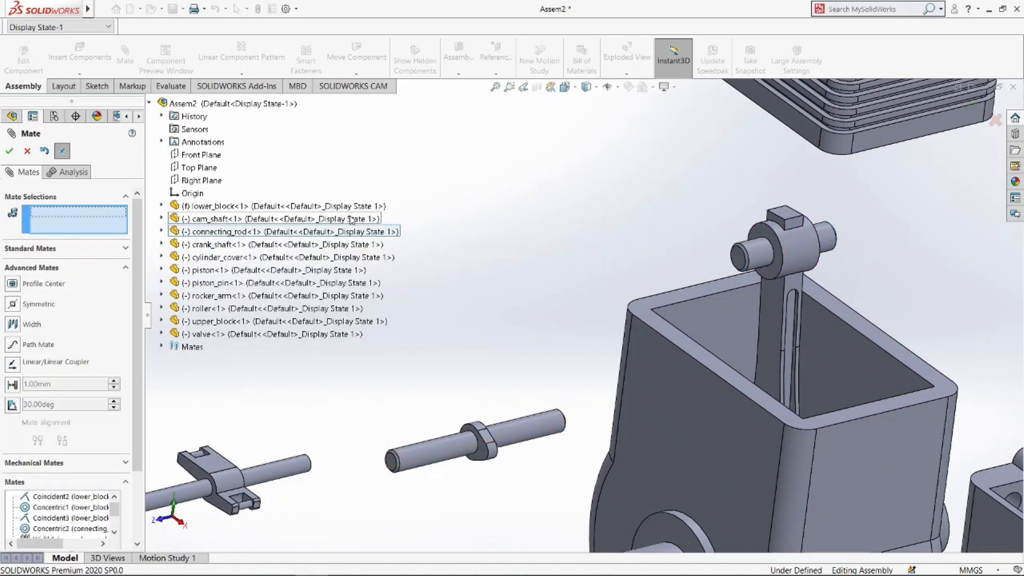
- Add a concentric mate between the piston's pin hole and the piston pin
scroll(458, 222, up, 5)
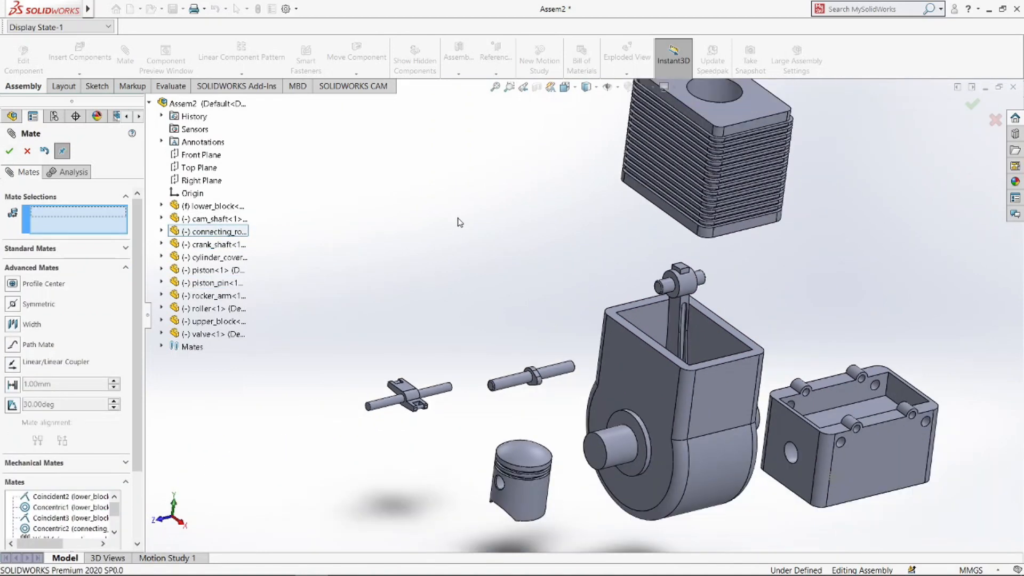
scroll(520, 501, down, 6)
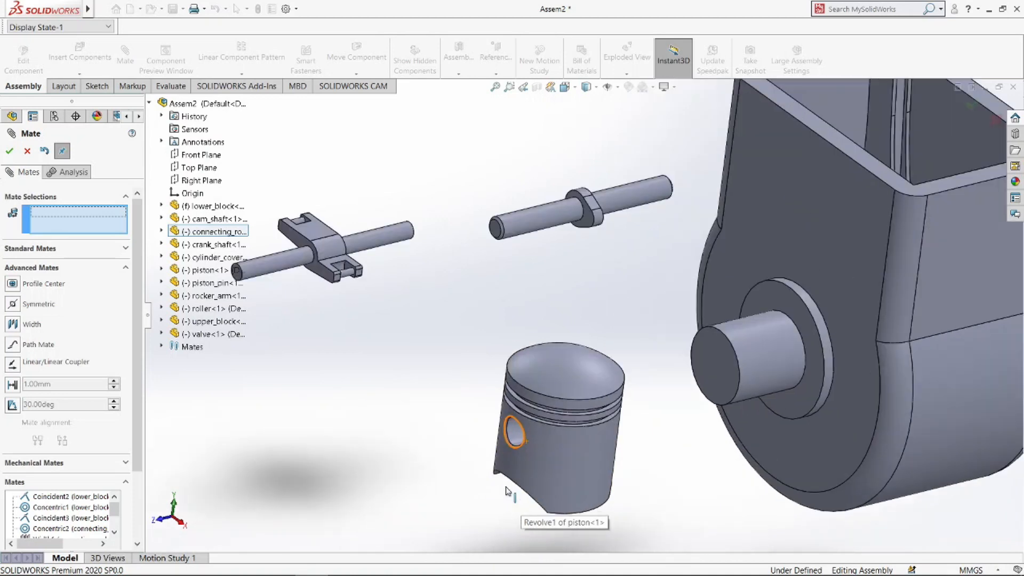
scroll(347, 495, up, 3)
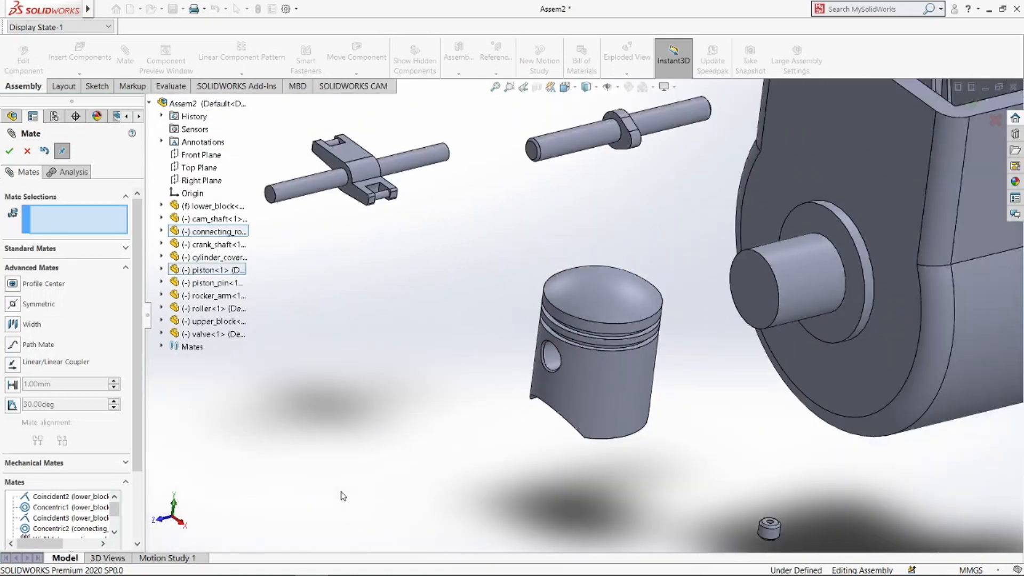
click(553, 366)
scroll(408, 476, up, 3)
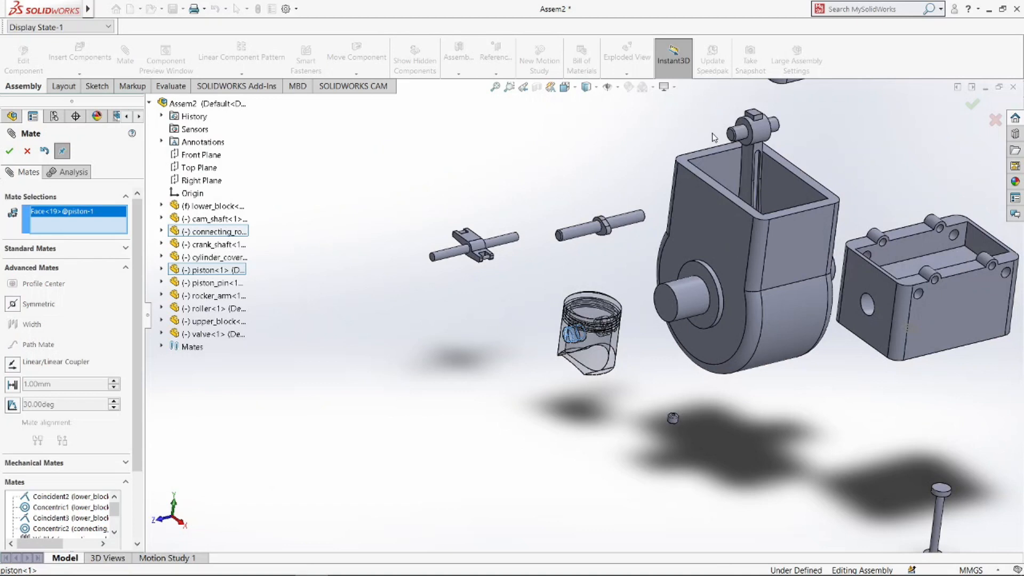
scroll(715, 140, down, 2)
click(739, 157)
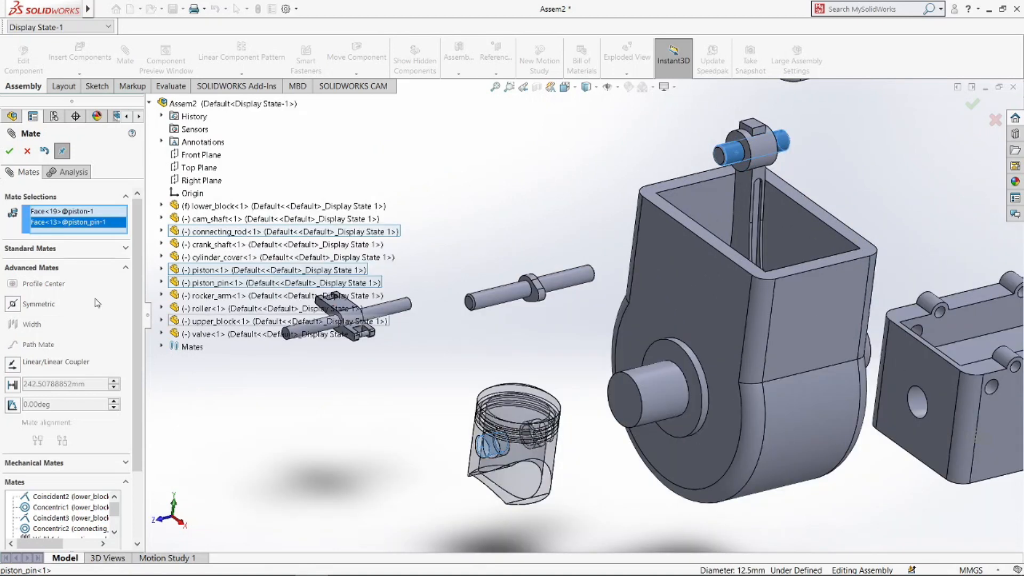
click(124, 249)
click(22, 354)
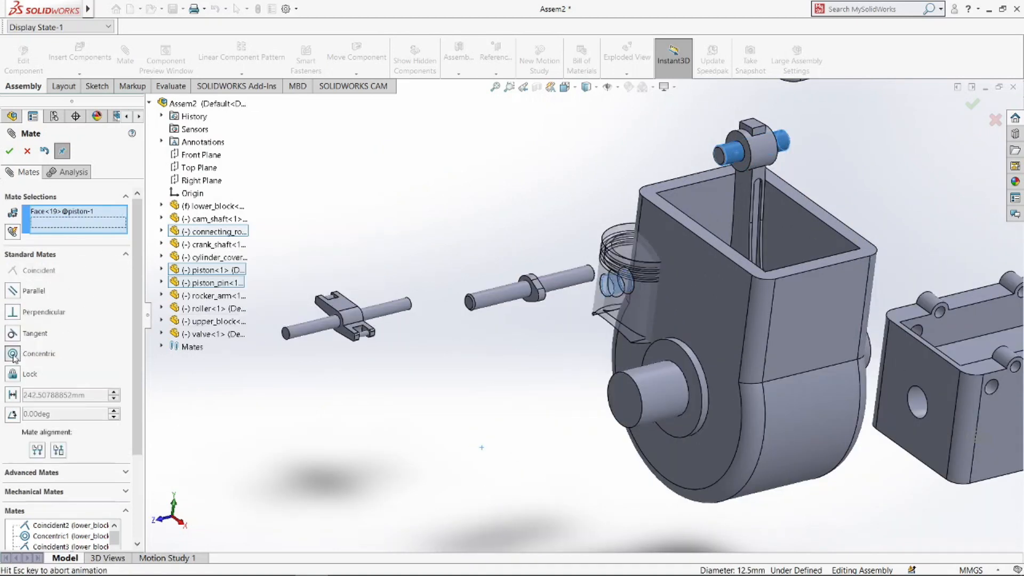
click(10, 152)
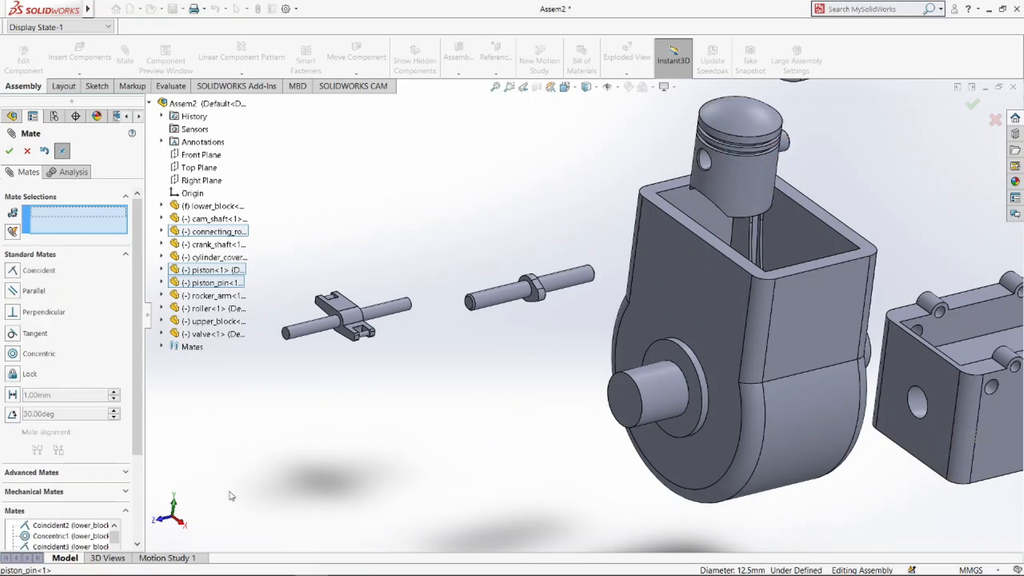
- Add a concentric mate between the piston's outer cylindrical face and the upper block's bore
scroll(499, 454, up, 3)
ctrl+middle_drag(821, 163, 726, 226)
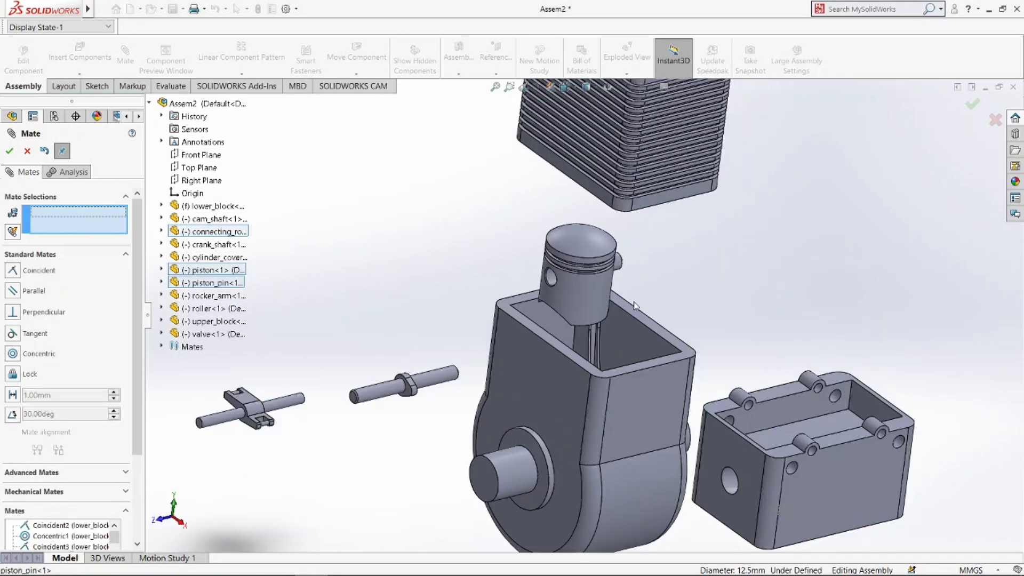
click(578, 291)
click(622, 110)
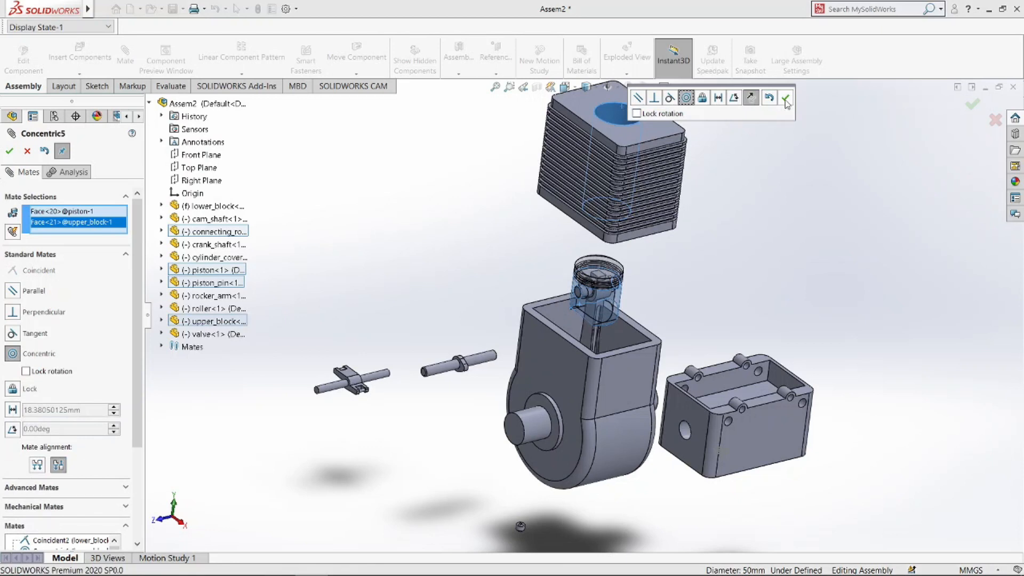
click(786, 99)
- Make the upper block's bottom face coincident with the lower block's top rim face
middle_drag(389, 399, 497, 241)
click(580, 178)
middle_drag(712, 215, 682, 246)
click(683, 242)
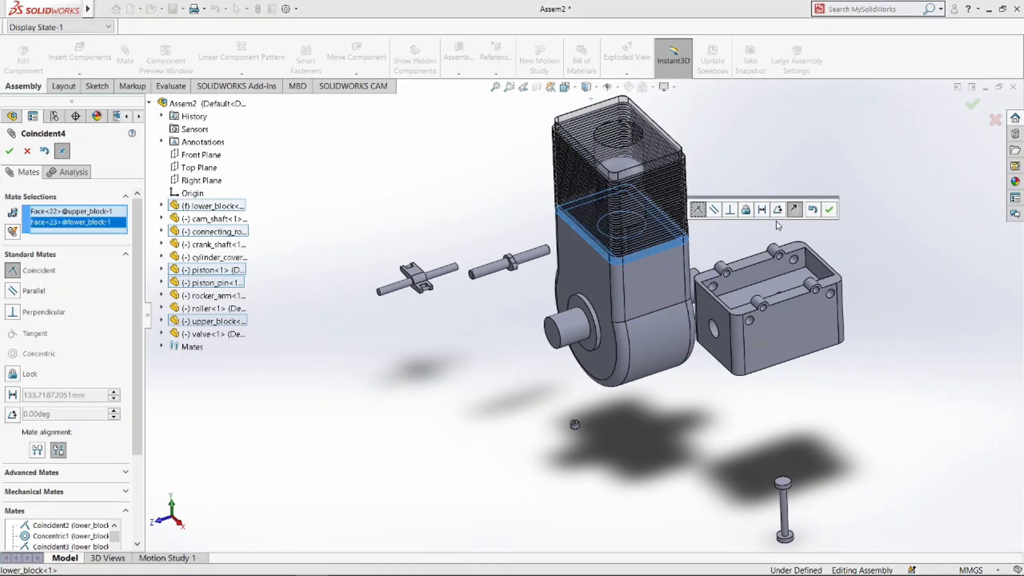
click(830, 211)
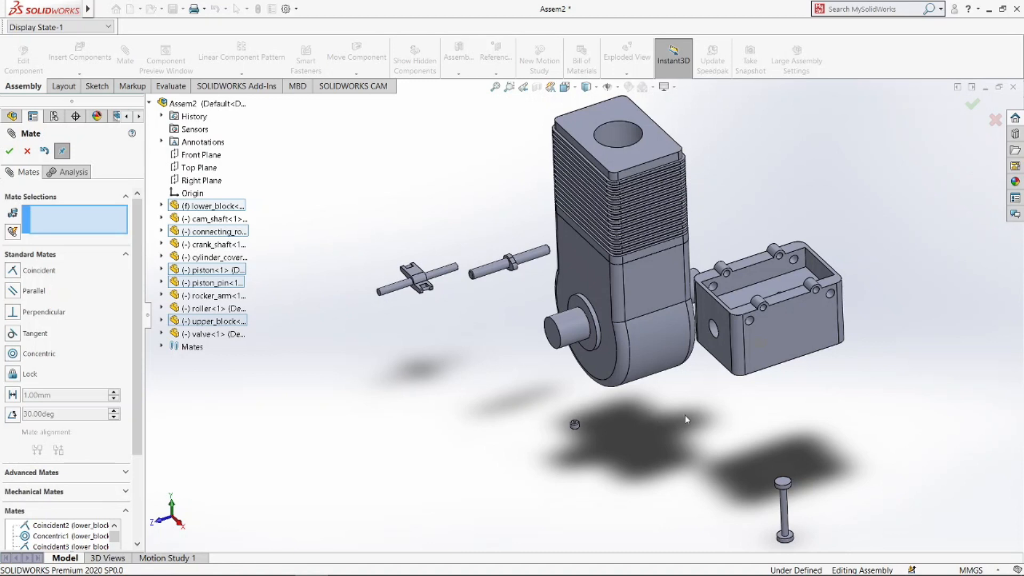
- Make the cylinder cover's side face coincident with the lower block's crankshaft-side face, with the mate alignment flipped
click(776, 351)
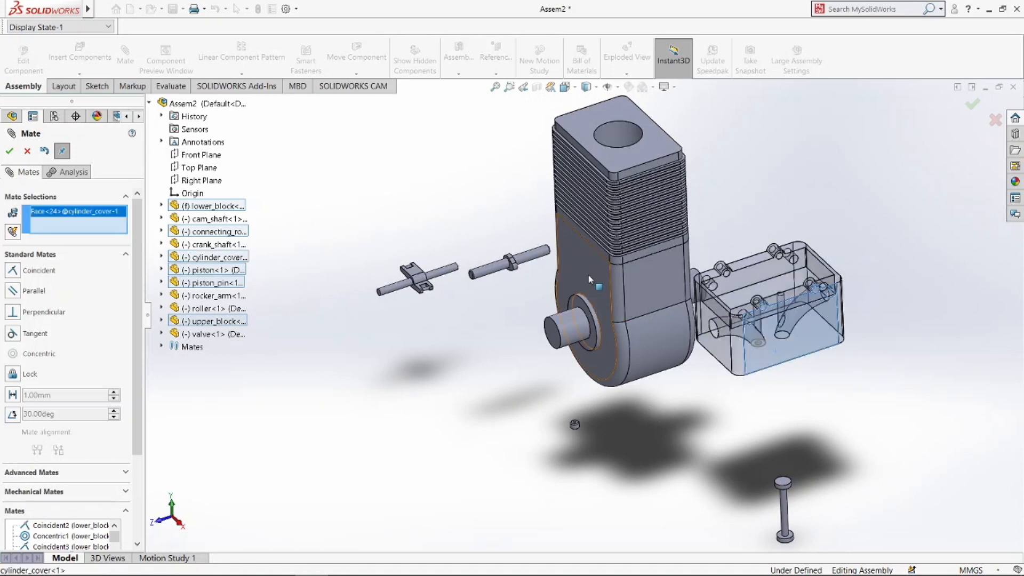
click(586, 271)
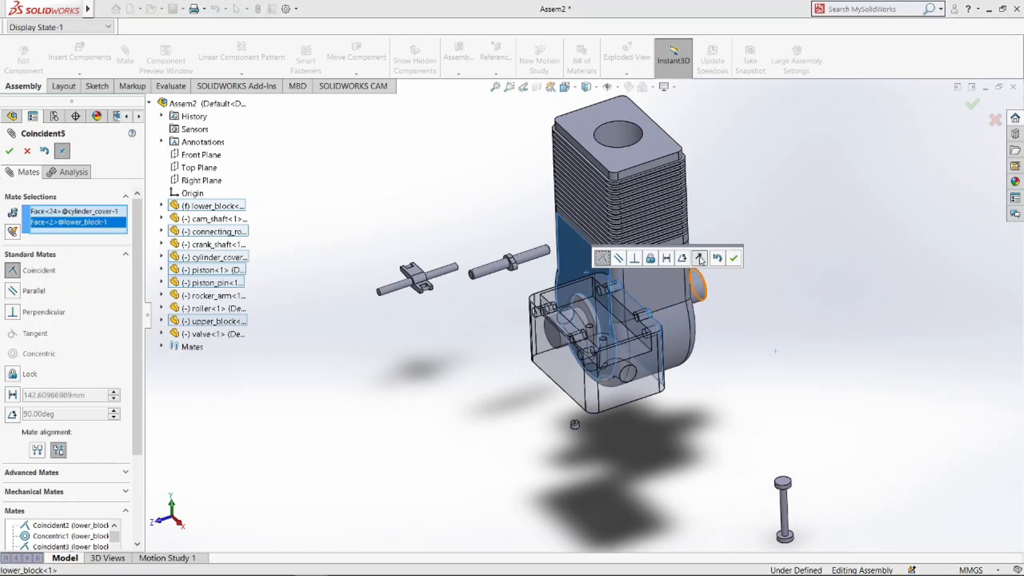
click(700, 258)
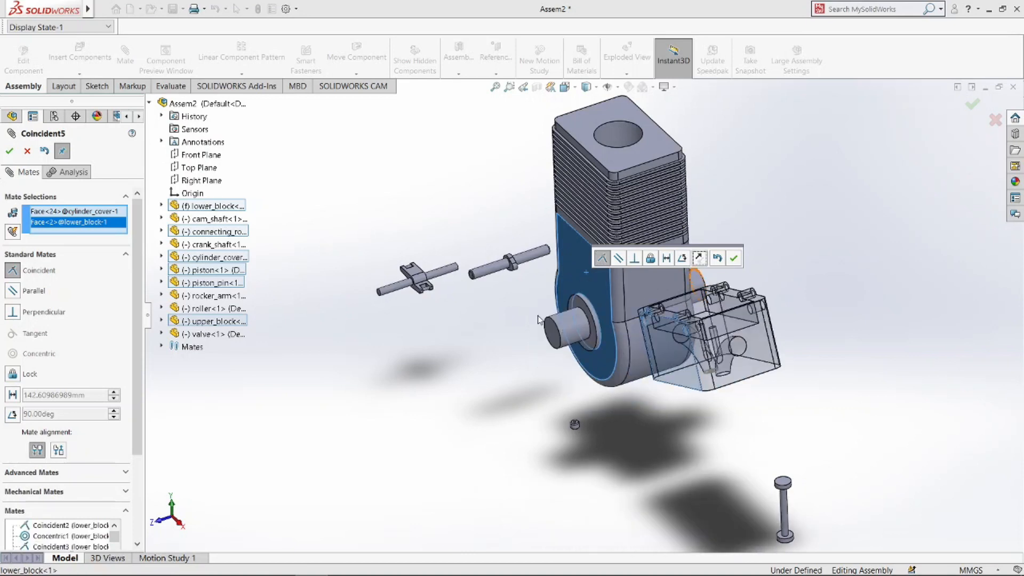
click(734, 259)
- Make the cylinder cover's holed end face coincident with the lower block's adjacent flat face and pull the cover above the upper block
click(752, 367)
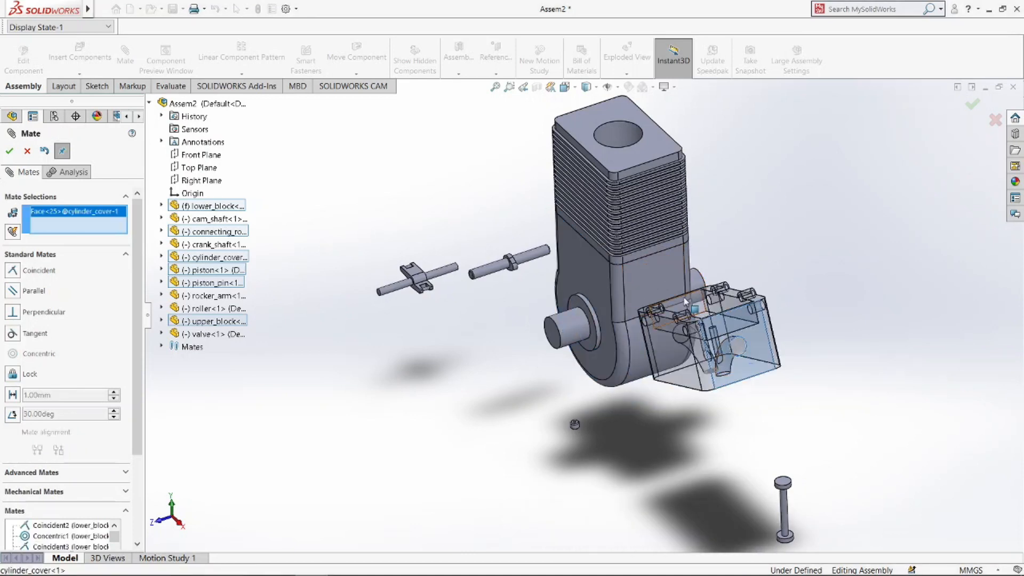
click(655, 274)
click(802, 261)
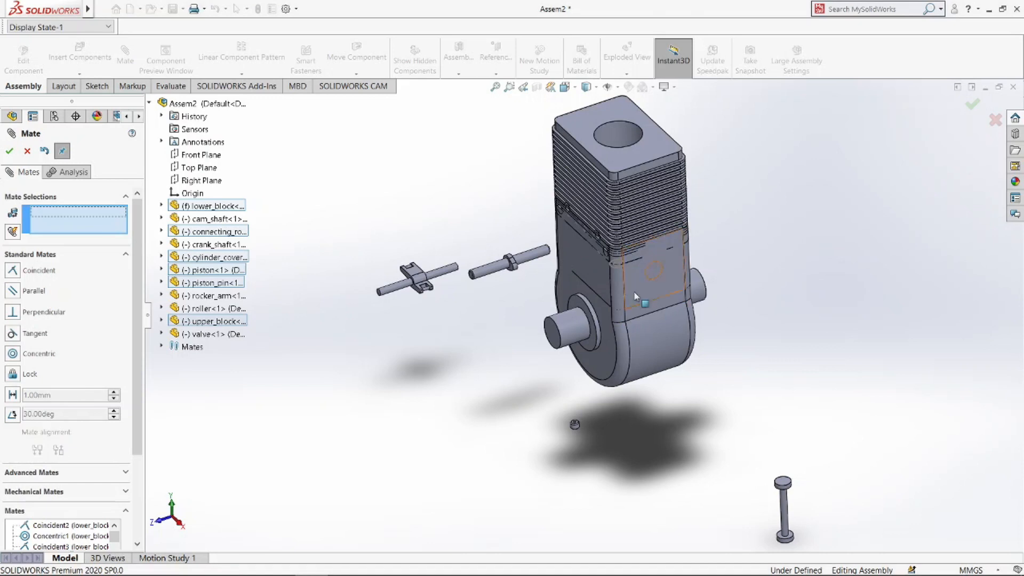
drag(661, 287, 661, 103)
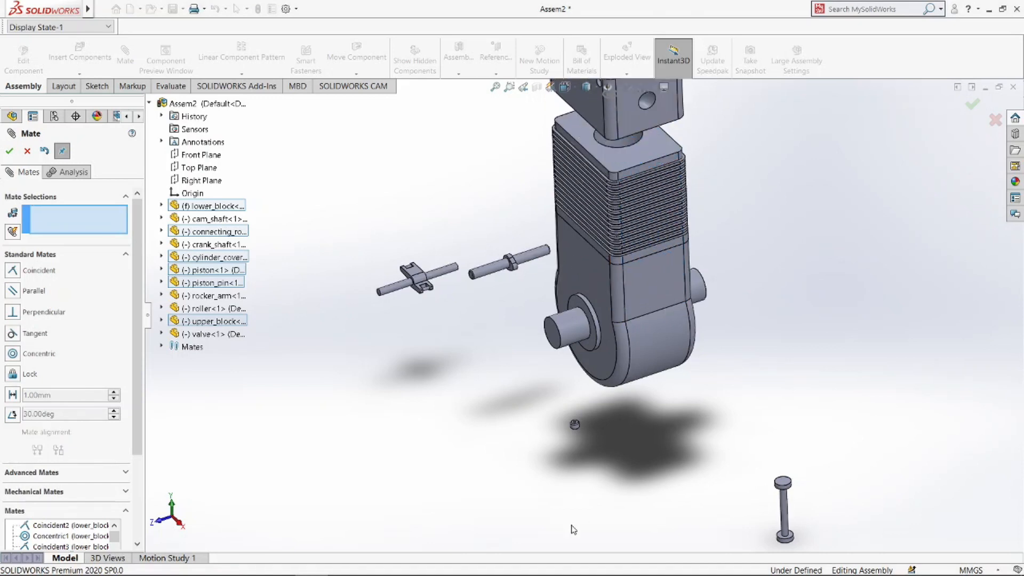
- Make the cylinder cover's bottom face coincident with the upper block's top face
scroll(599, 288, up, 3)
scroll(601, 290, down, 4)
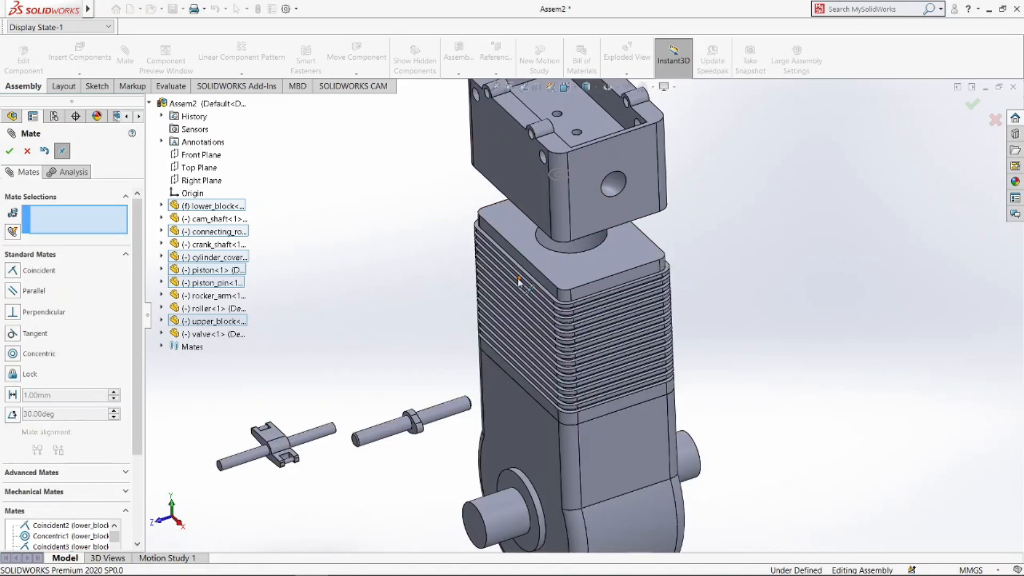
click(609, 262)
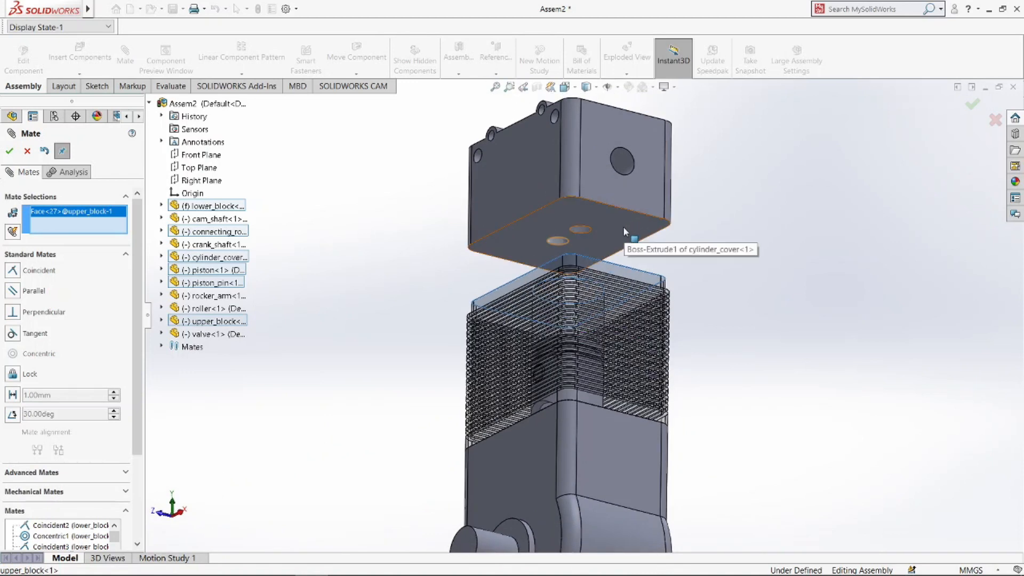
click(624, 230)
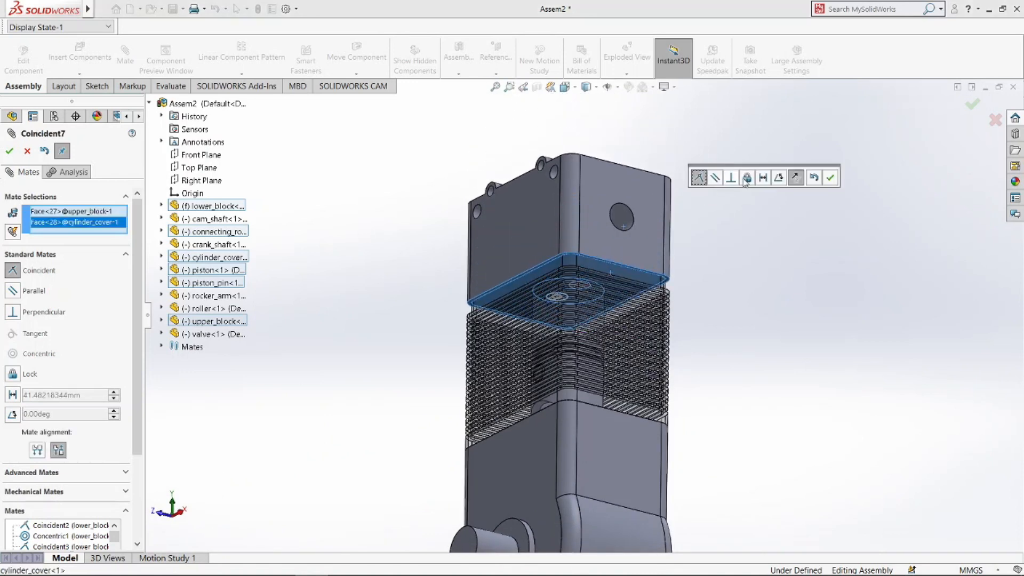
click(831, 178)
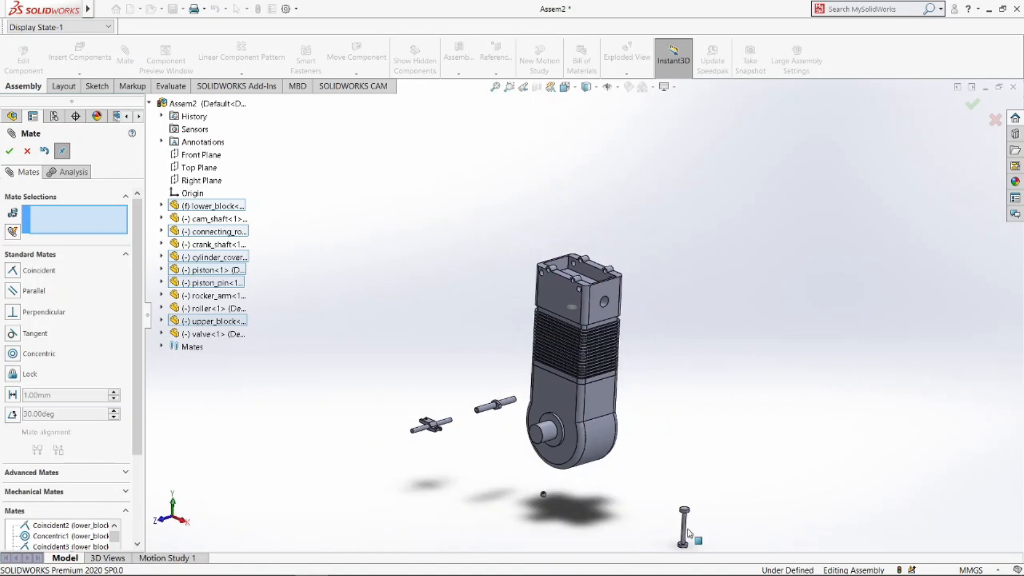
- Move the valve up beside the lower block and leave the Mate command
drag(686, 534, 692, 425)
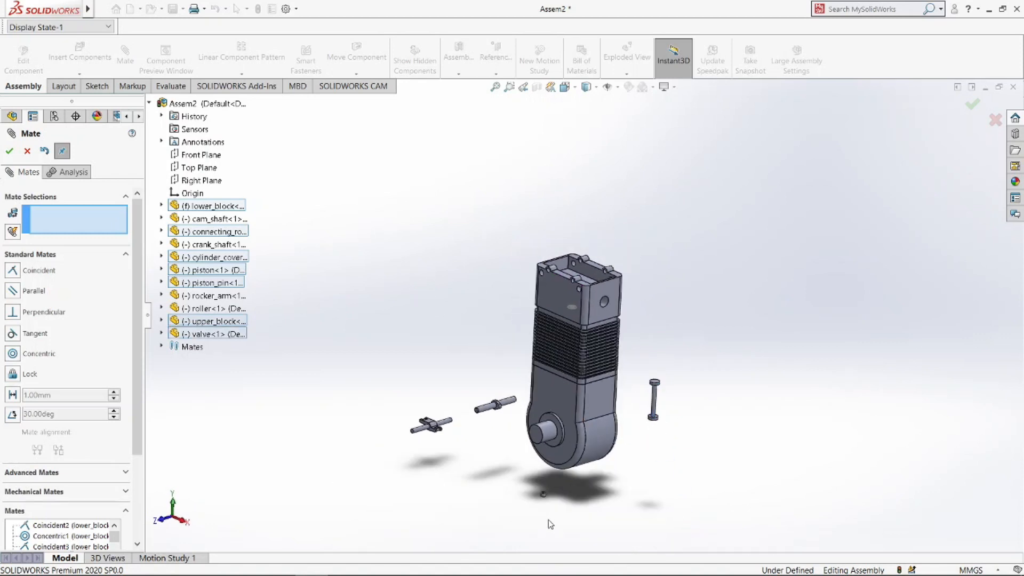
click(543, 494)
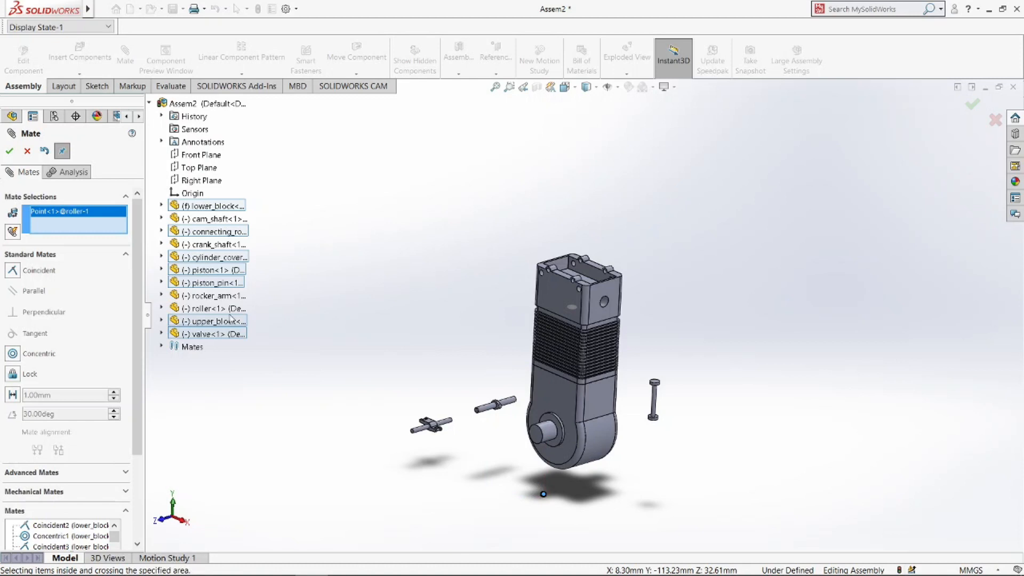
scroll(558, 490, up, 3)
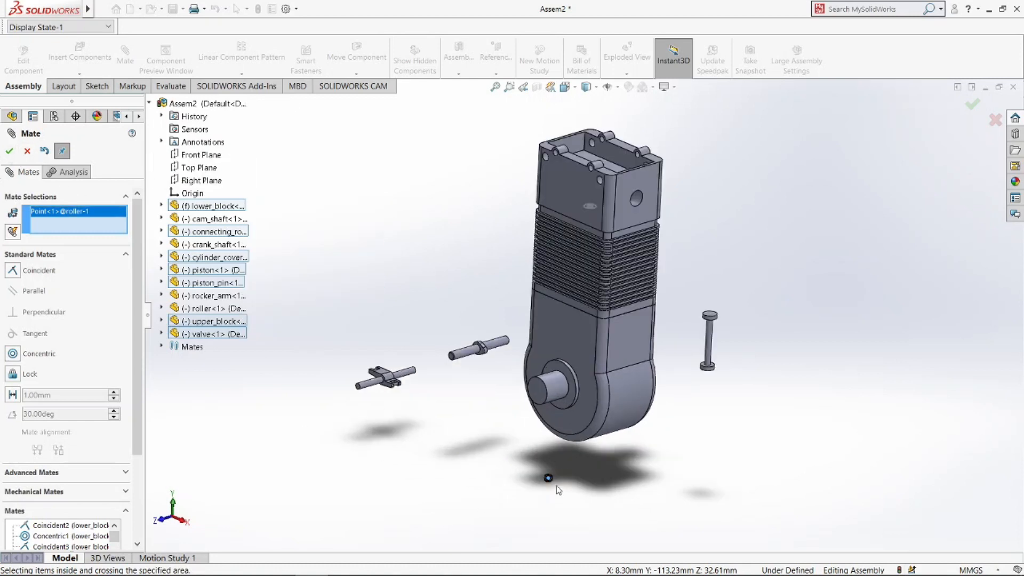
key(Escape)
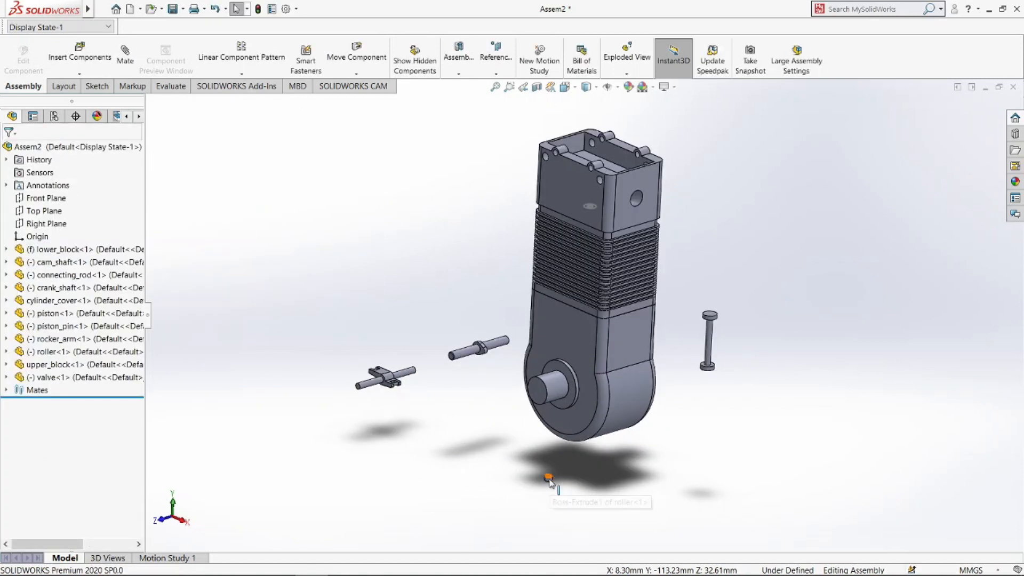
- Duplicate the roller, cam shaft, rocker arm and valve once each, placing the copies near the originals
ctrl+drag(549, 479, 466, 463)
ctrl+drag(469, 351, 420, 306)
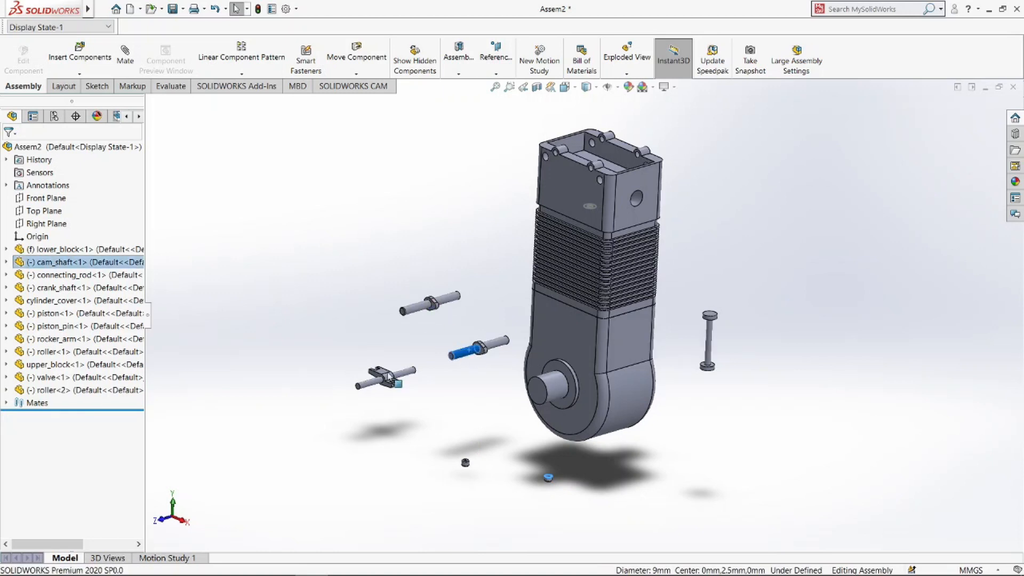
ctrl+drag(391, 377, 382, 333)
ctrl+click(710, 350)
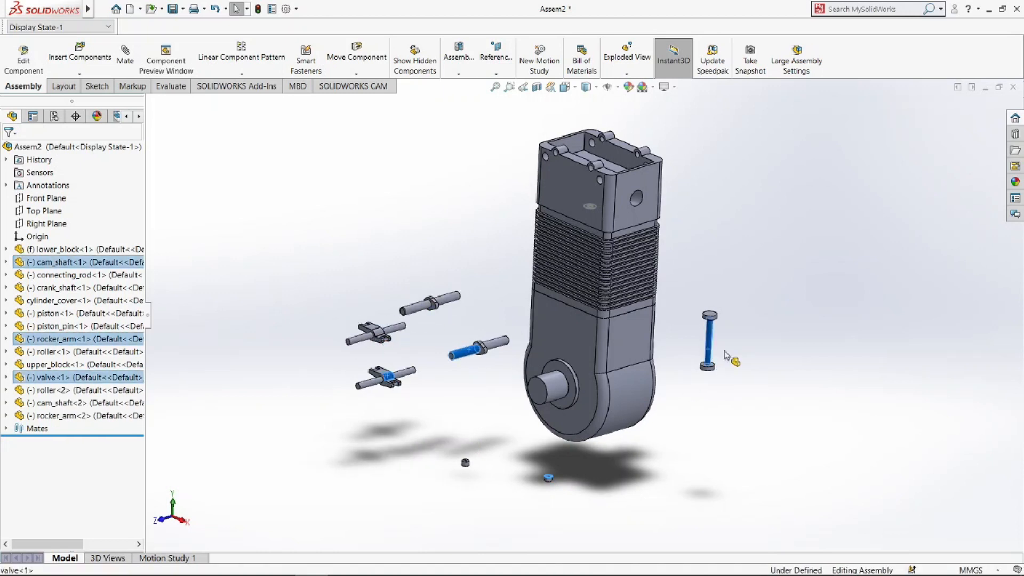
ctrl+drag(726, 355, 731, 361)
- Add two more roller copies and place one of the four rollers near each end of the two rocker arms
click(688, 471)
ctrl+drag(550, 480, 404, 391)
key(Escape)
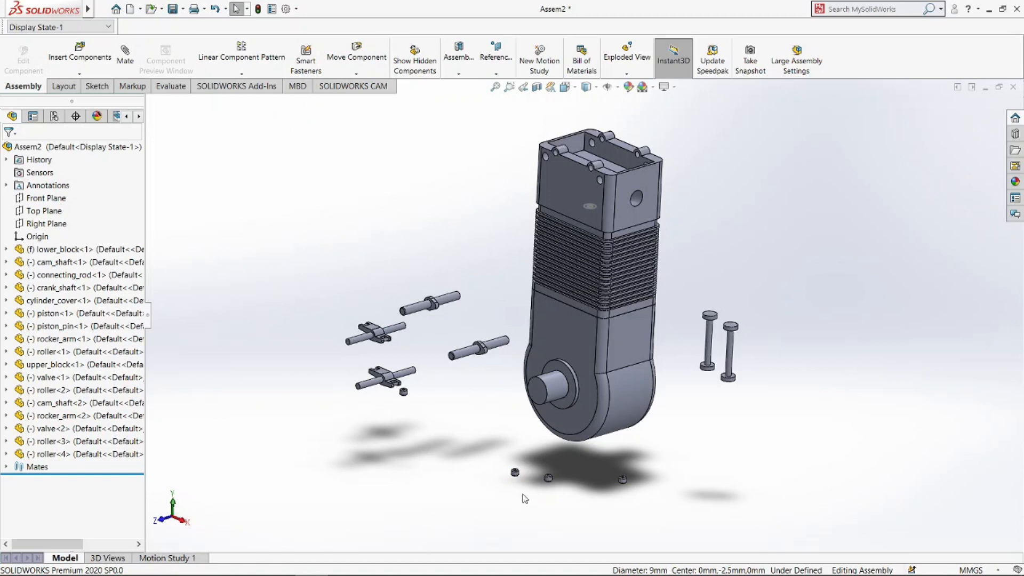
drag(516, 474, 382, 314)
drag(550, 482, 392, 366)
drag(615, 484, 392, 341)
- Add a concentric mate between the upper rocker arm's near fork pin and the bore of the roller beside it
scroll(403, 353, down, 3)
scroll(404, 352, down, 3)
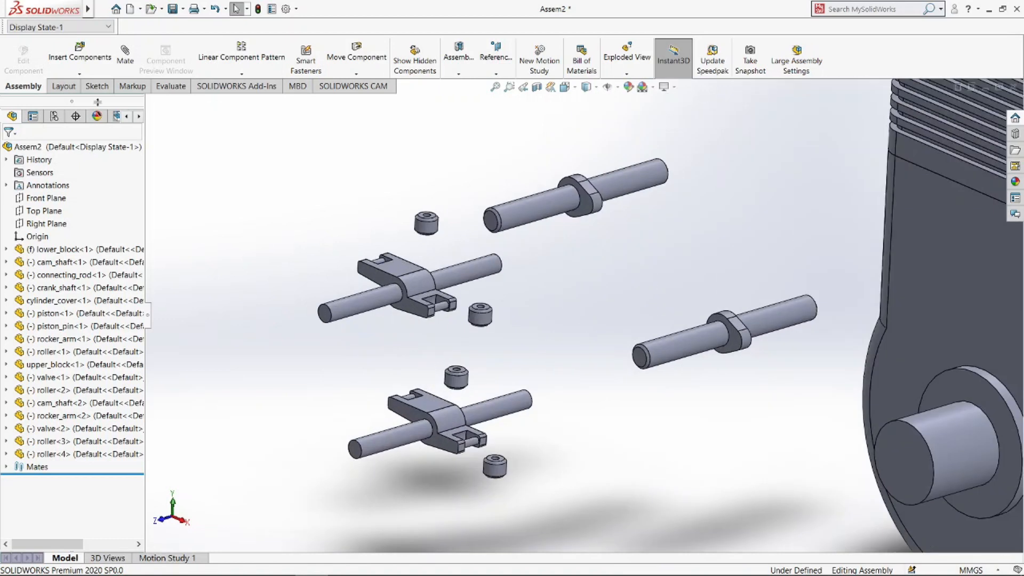
click(126, 56)
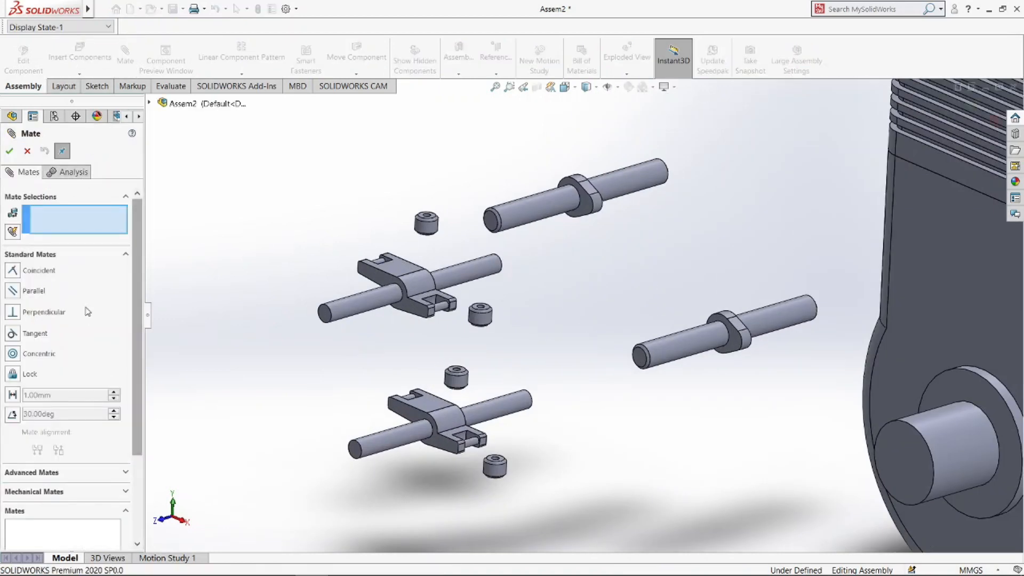
scroll(442, 320, down, 3)
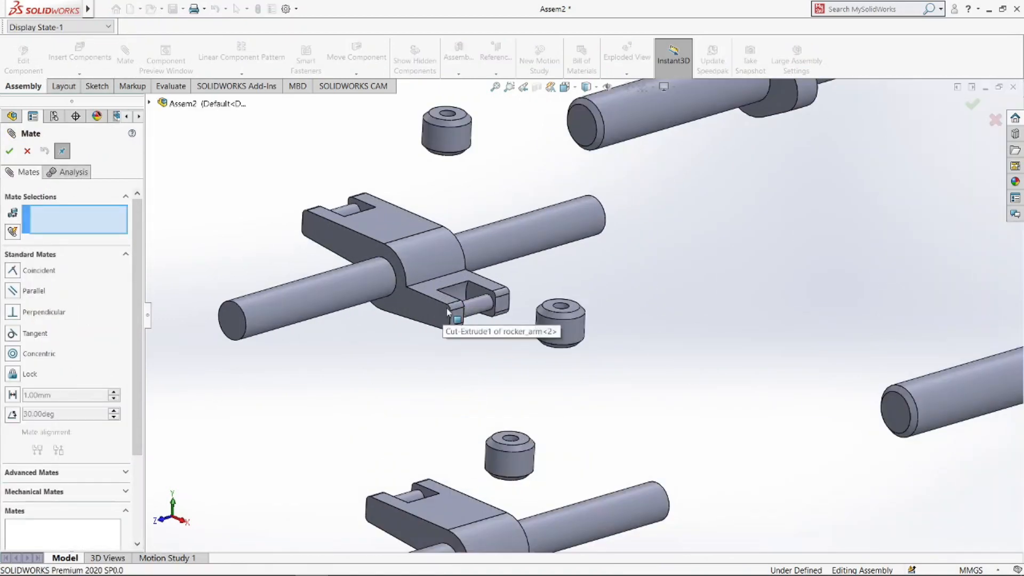
click(476, 312)
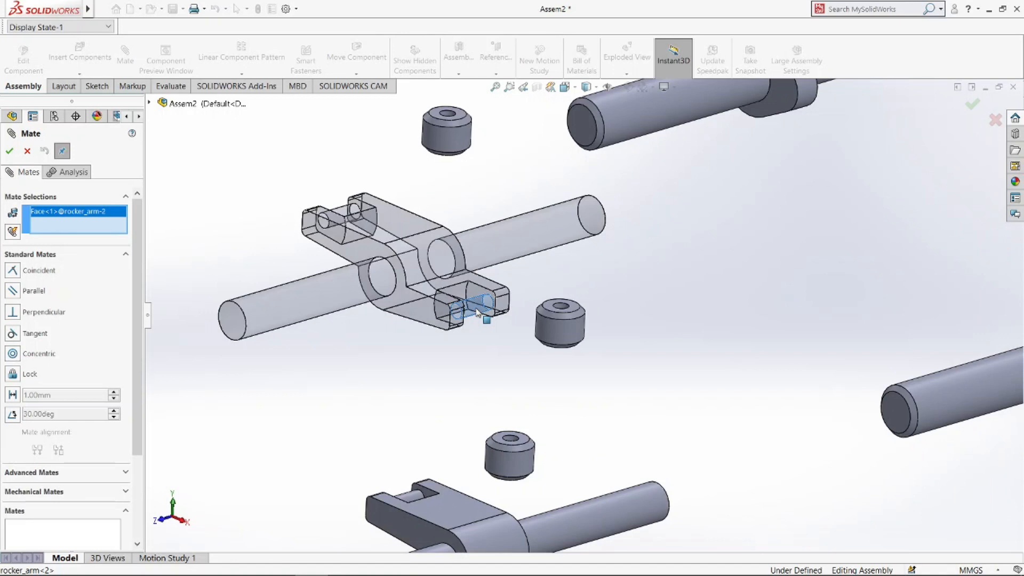
click(565, 310)
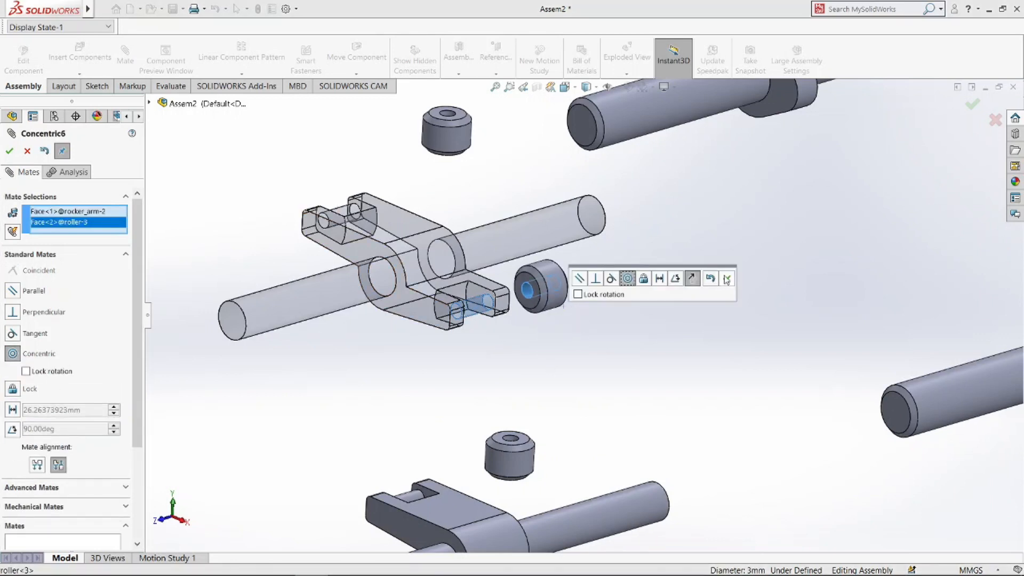
click(725, 279)
- Add a concentric mate between the same rocker arm's opposite fork pin and the bore of the roller above it
click(352, 208)
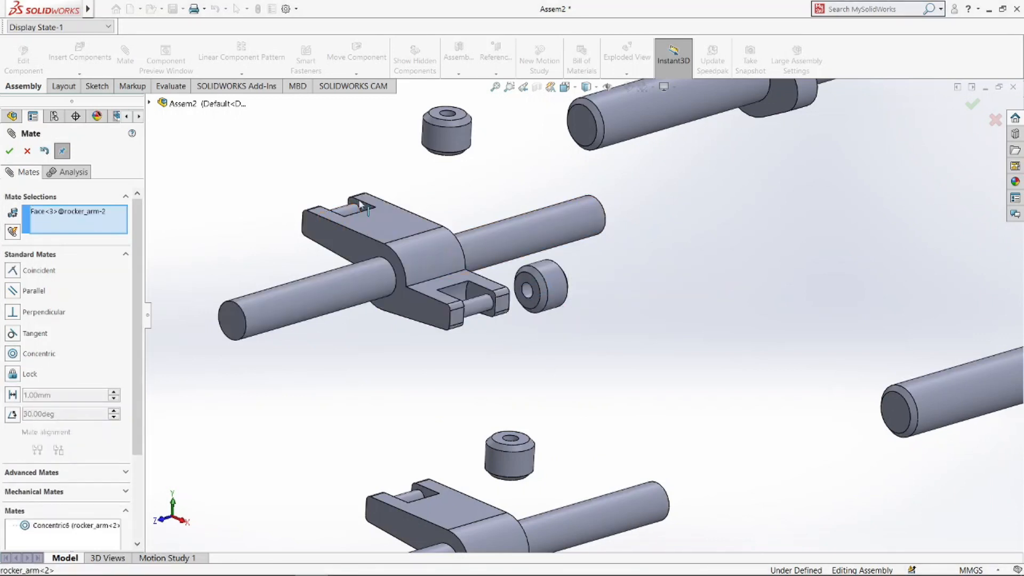
click(448, 114)
click(436, 97)
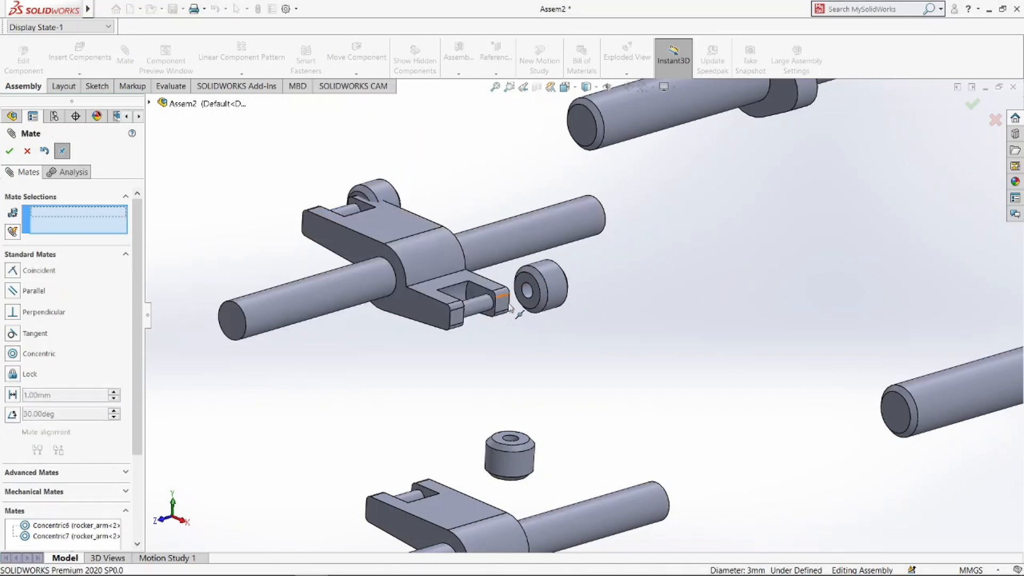
- Add a concentric mate between the lower rocker arm's far fork pin and the bore of the roller beside it
click(409, 493)
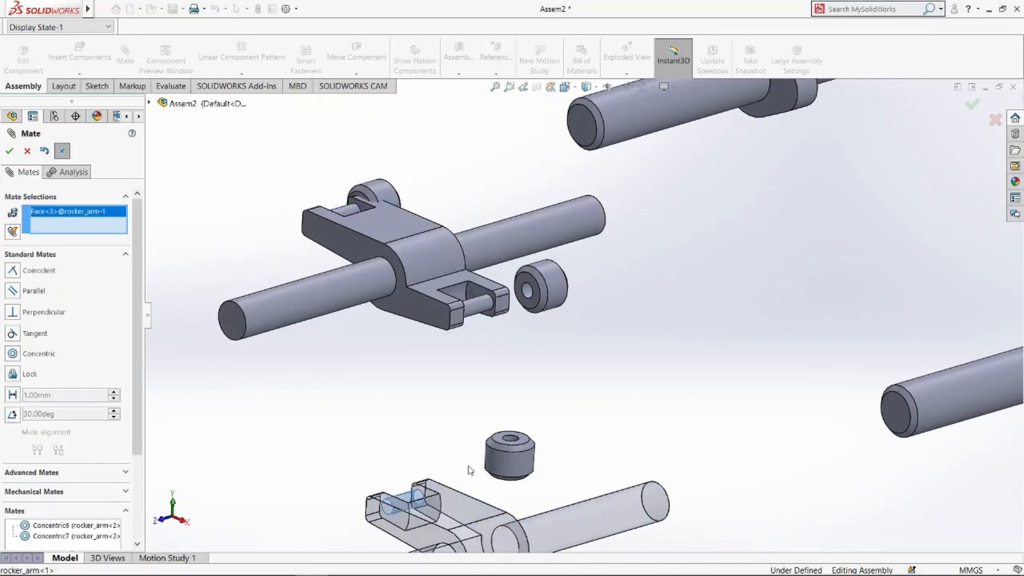
click(512, 442)
key(z)
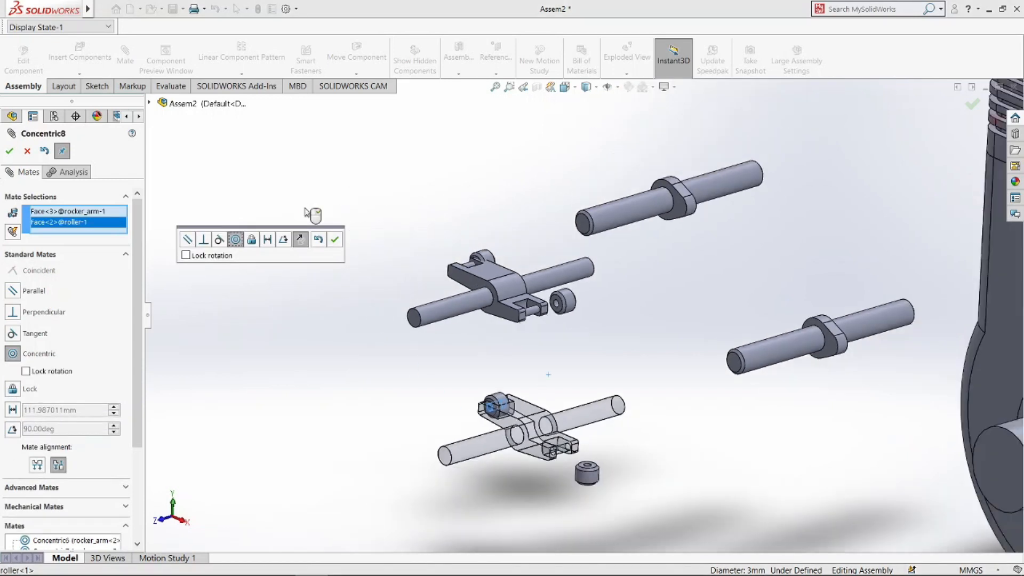
click(335, 239)
- Add a concentric mate between the lower rocker arm's near fork pin and the bore of the remaining roller below it
scroll(587, 459, down, 5)
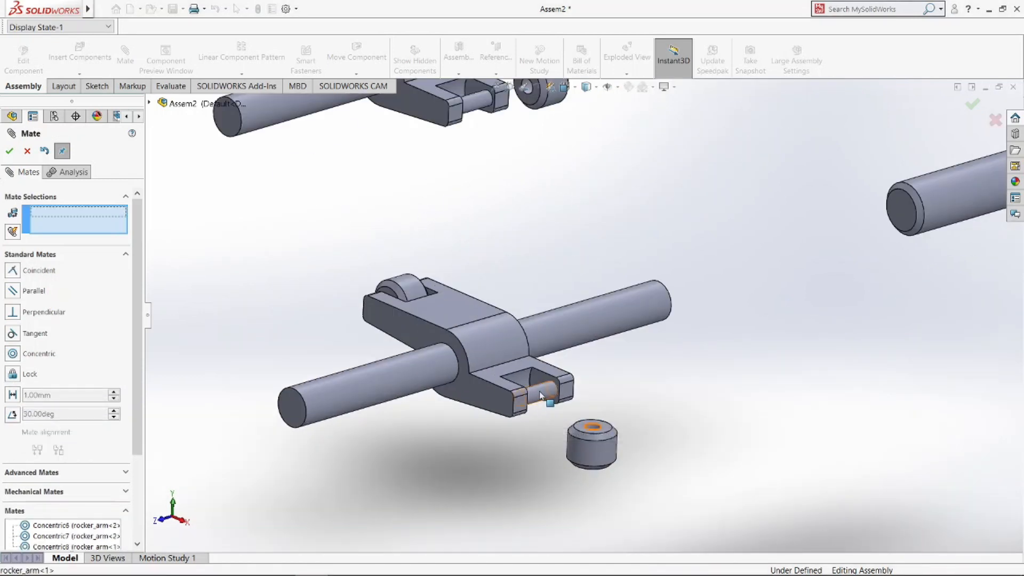
click(536, 395)
click(592, 431)
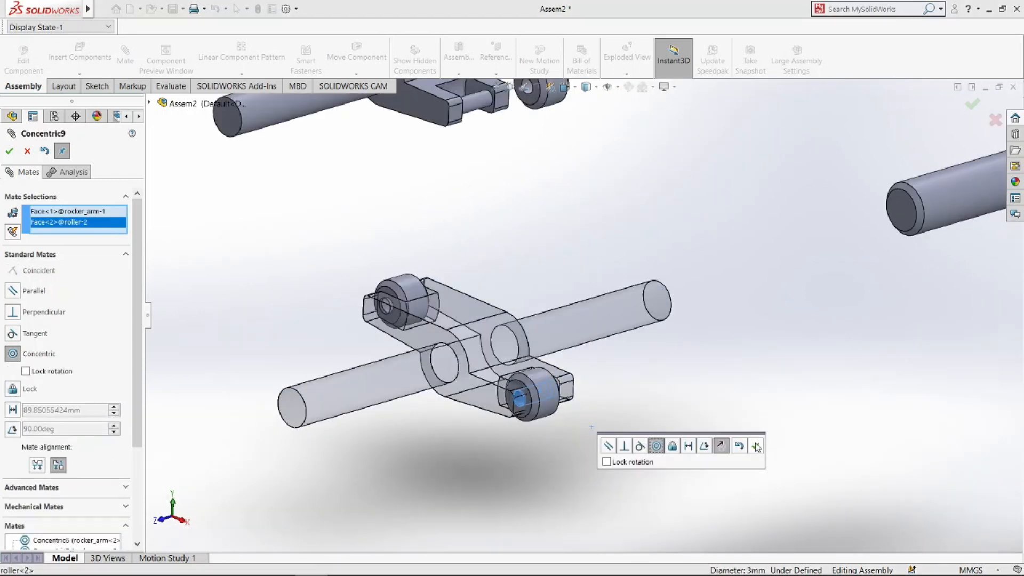
click(755, 446)
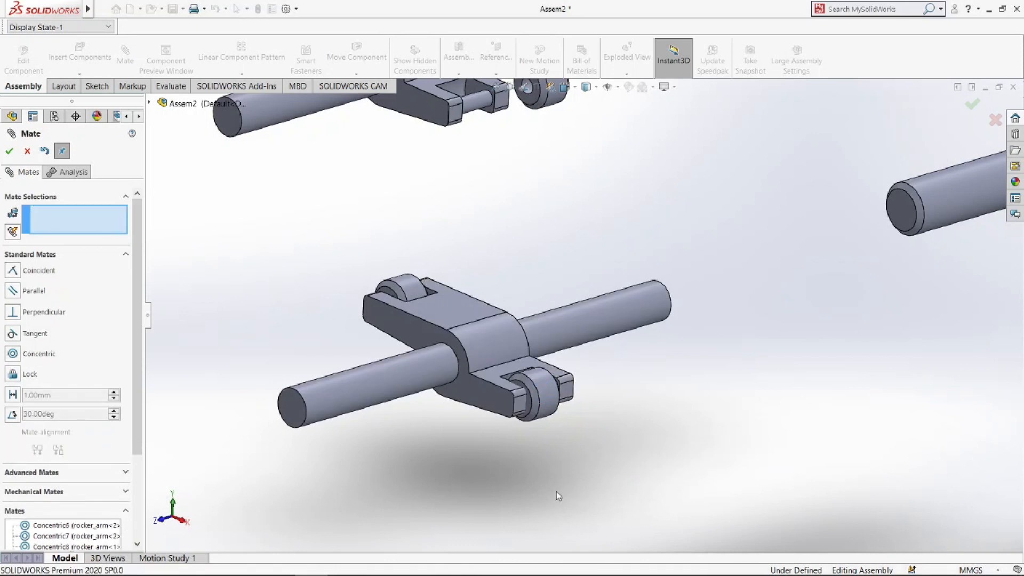
- Start a centered Width mate with both flat end faces of the lower rocker arm's near roller as width references
click(126, 472)
click(13, 324)
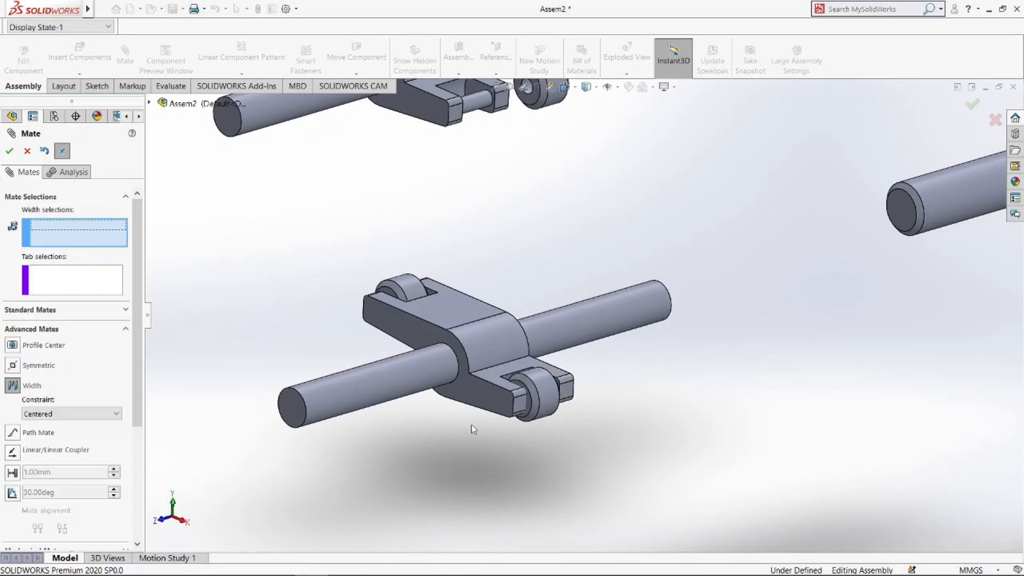
scroll(536, 395, down, 3)
click(548, 391)
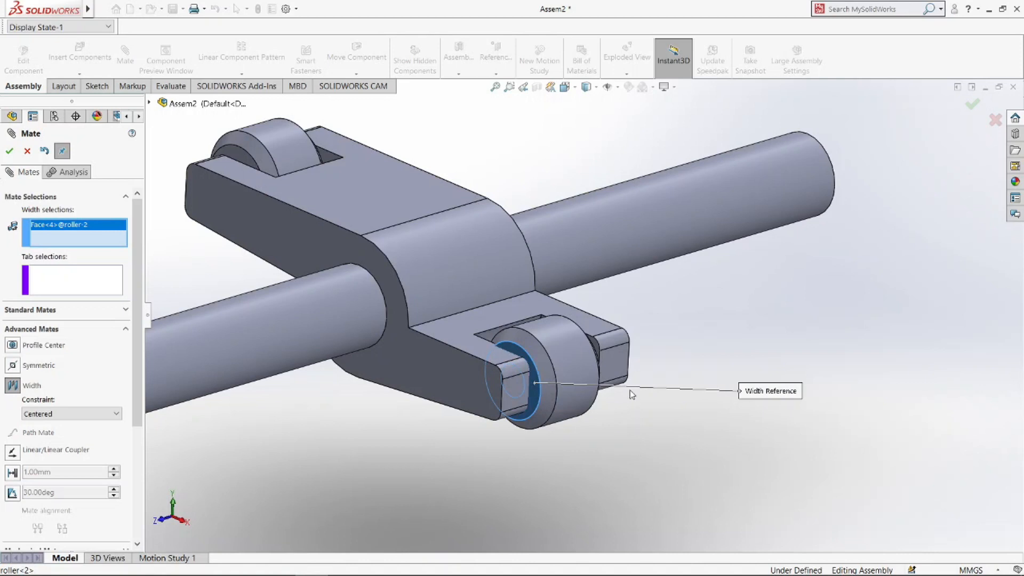
middle_drag(625, 385, 613, 414)
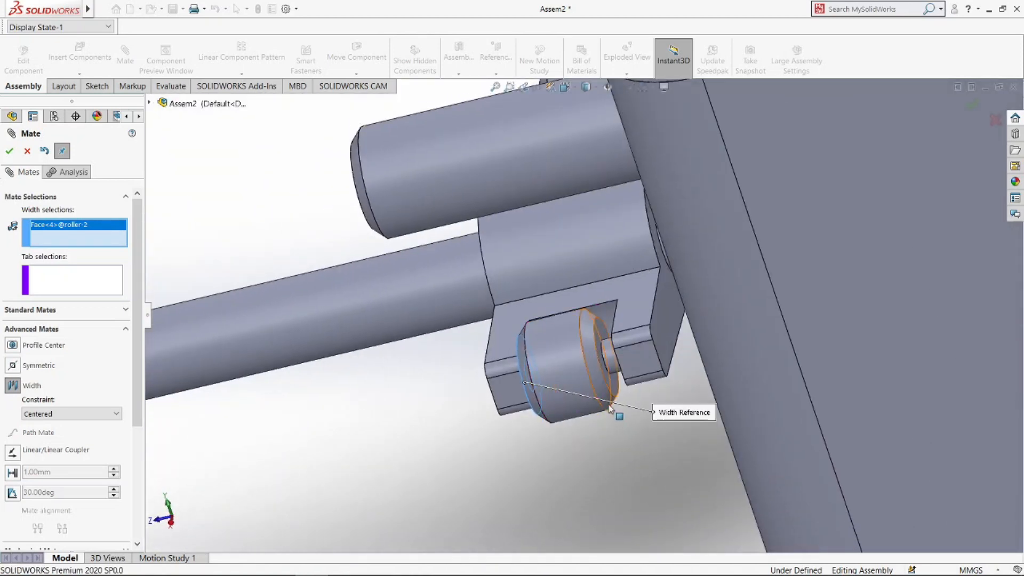
click(613, 385)
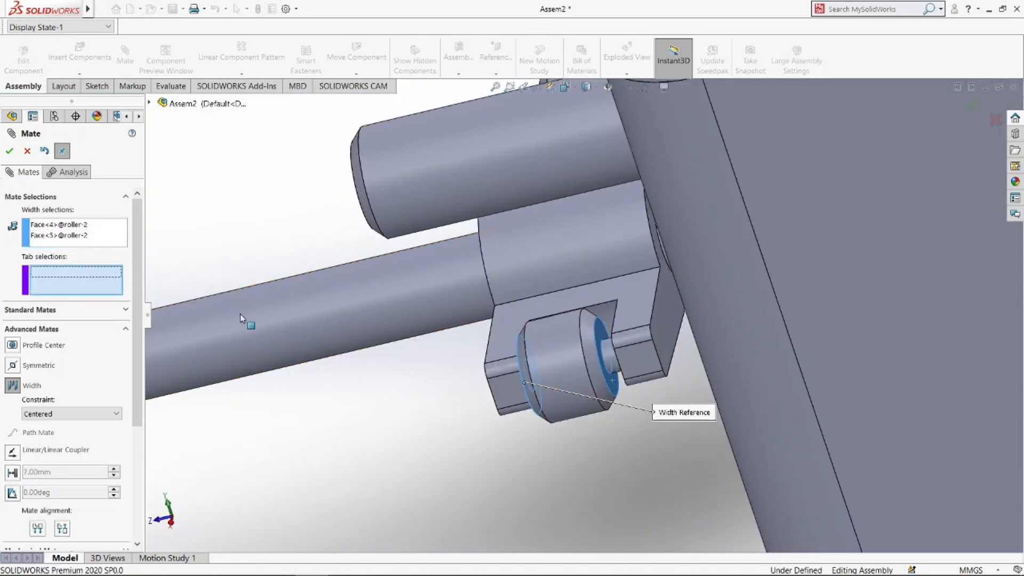
- Use the two inner faces of the lower rocker arm's near fork as tab references and apply the Width mate
middle_drag(567, 380, 592, 344)
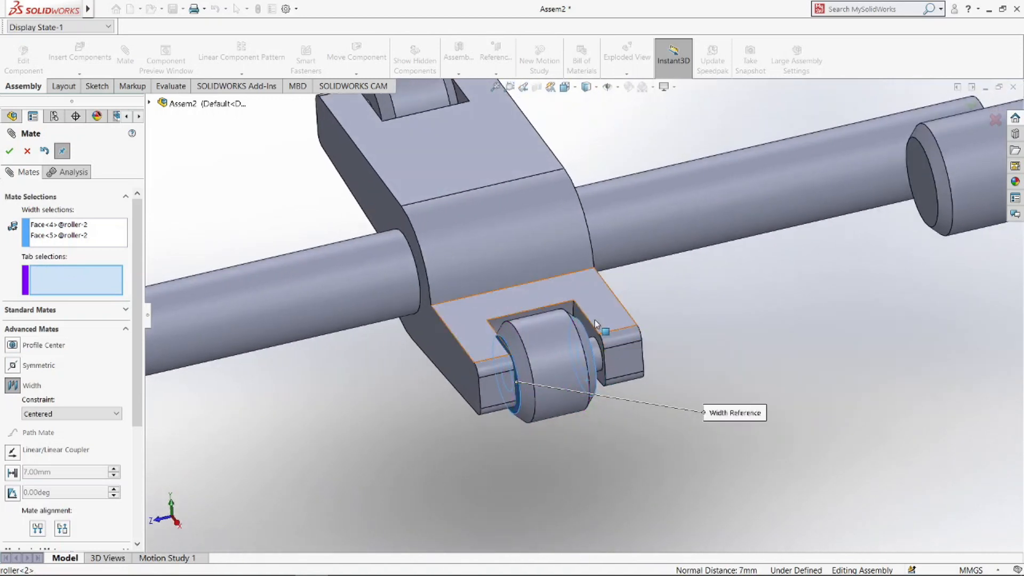
click(591, 342)
middle_drag(697, 354, 675, 366)
scroll(376, 320, up, 4)
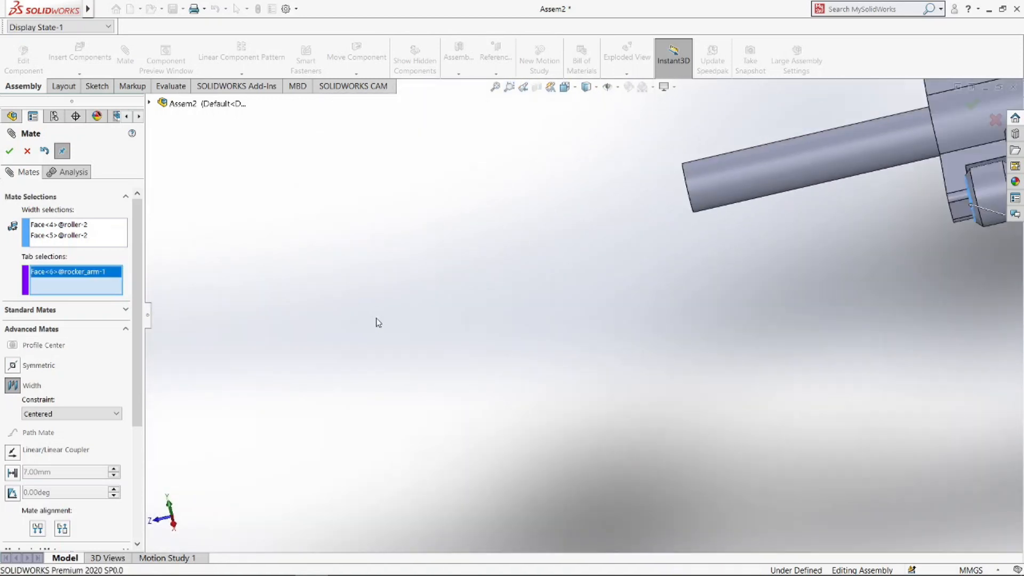
scroll(649, 352, down, 10)
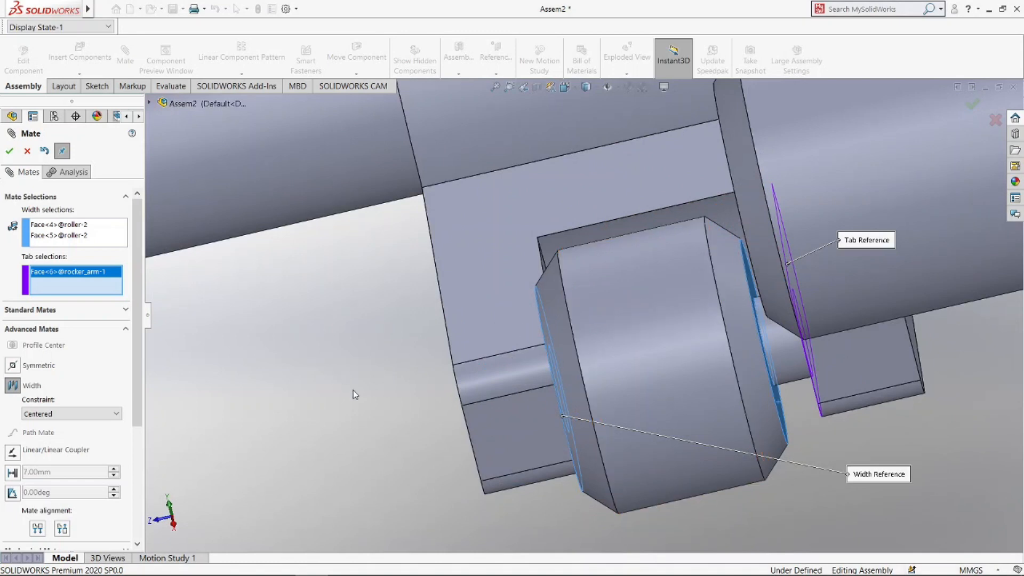
middle_drag(354, 394, 340, 376)
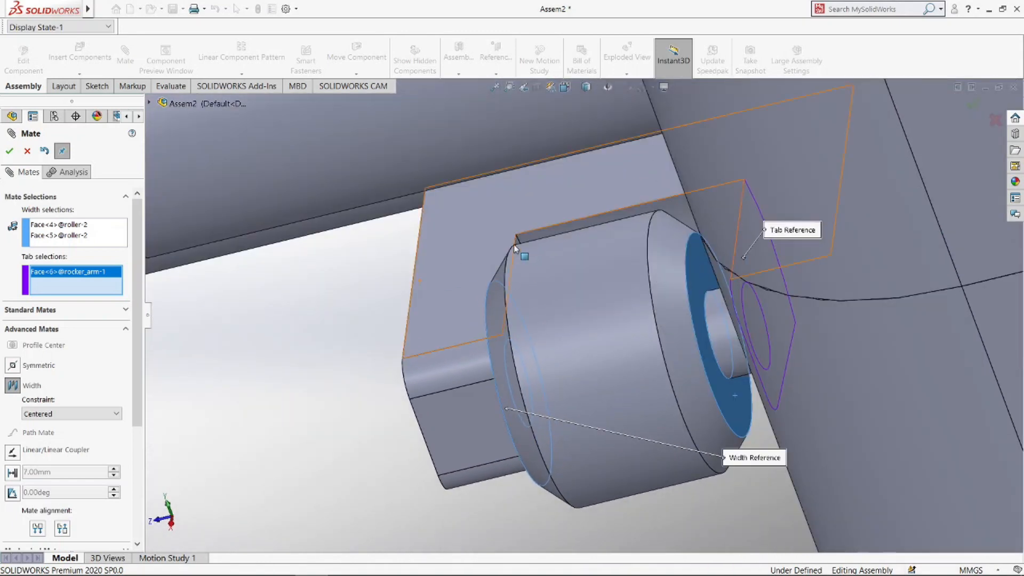
click(521, 243)
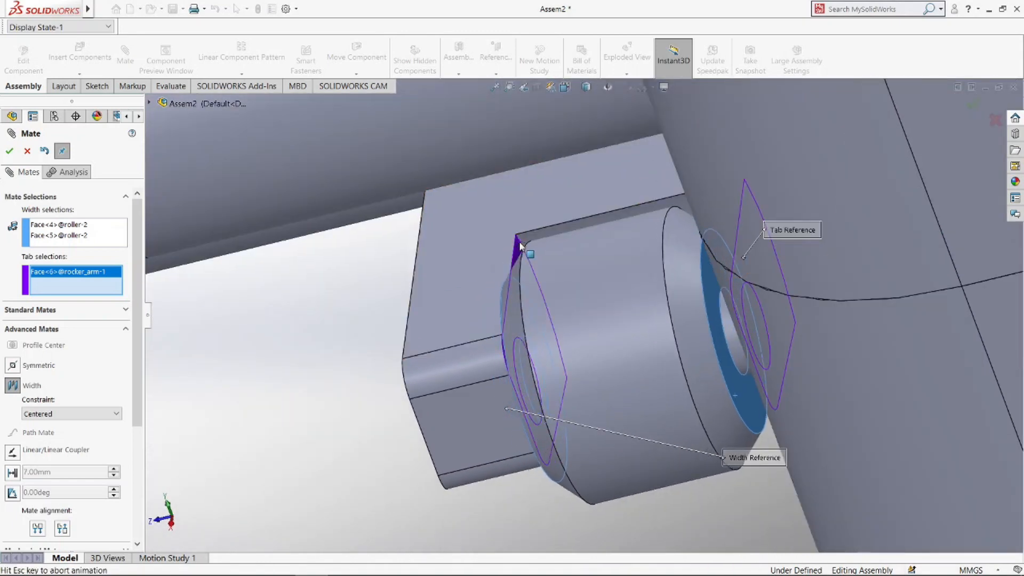
click(9, 151)
- Start another centered Width mate with one end face of the lower arm's far roller as width reference and one inner fork face as tab reference
scroll(286, 400, up, 10)
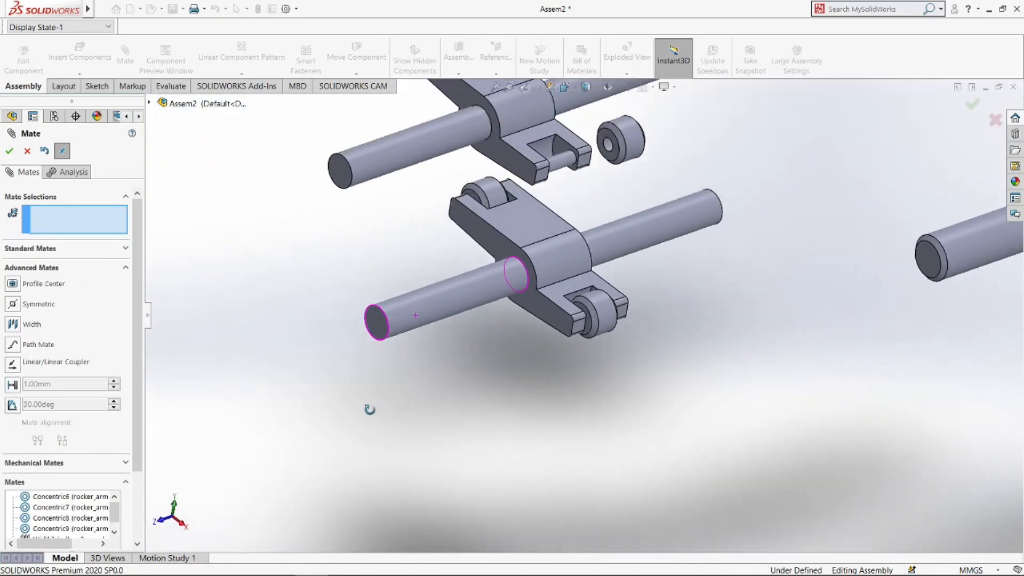
middle_drag(370, 410, 367, 396)
click(13, 324)
scroll(575, 227, up, 3)
scroll(574, 227, down, 10)
click(434, 339)
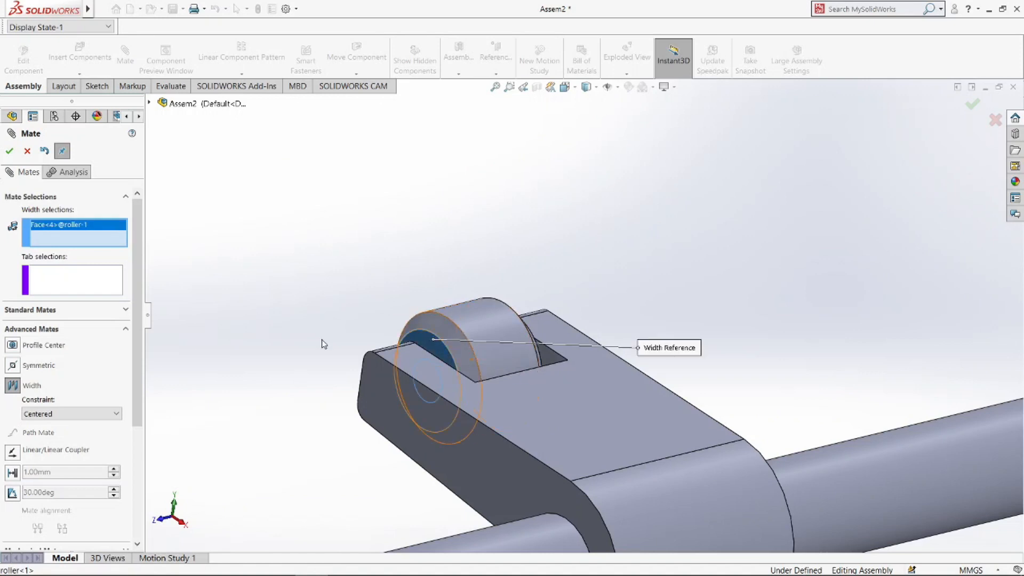
click(96, 291)
click(546, 357)
- Add the far fork's other inner face and the roller's other end face to their reference sets and apply the Width mate
middle_drag(714, 297, 382, 266)
scroll(263, 220, up, 10)
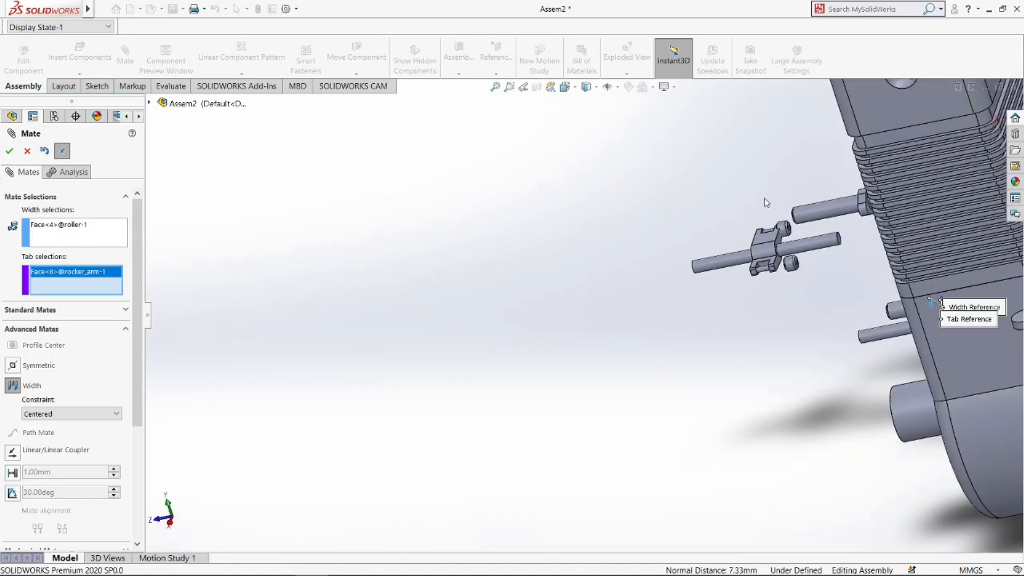
scroll(772, 237, down, 9)
scroll(581, 283, up, 7)
middle_drag(558, 323, 453, 293)
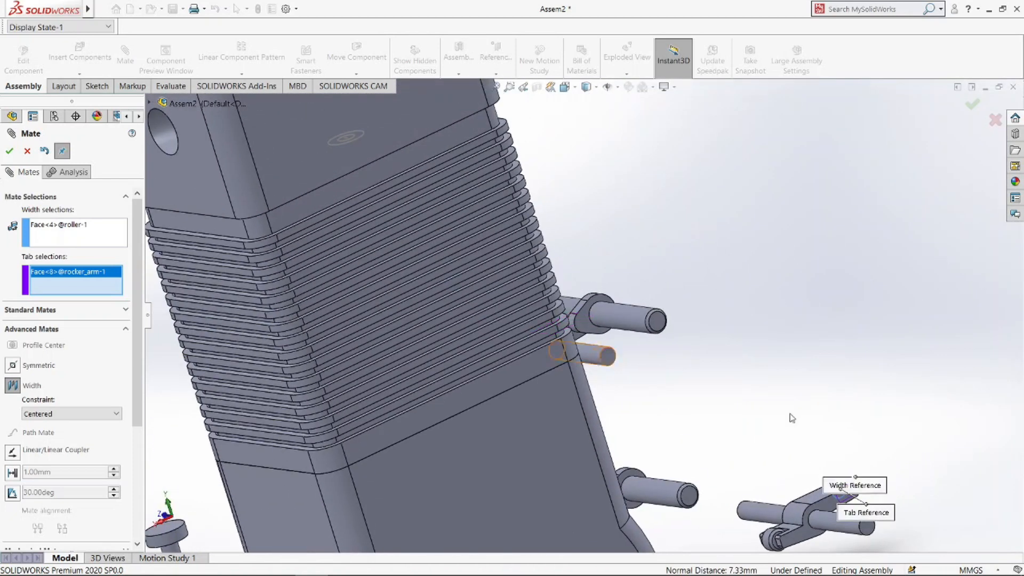
scroll(875, 512, down, 10)
ctrl+middle_drag(803, 430, 756, 418)
click(512, 293)
click(74, 232)
click(640, 258)
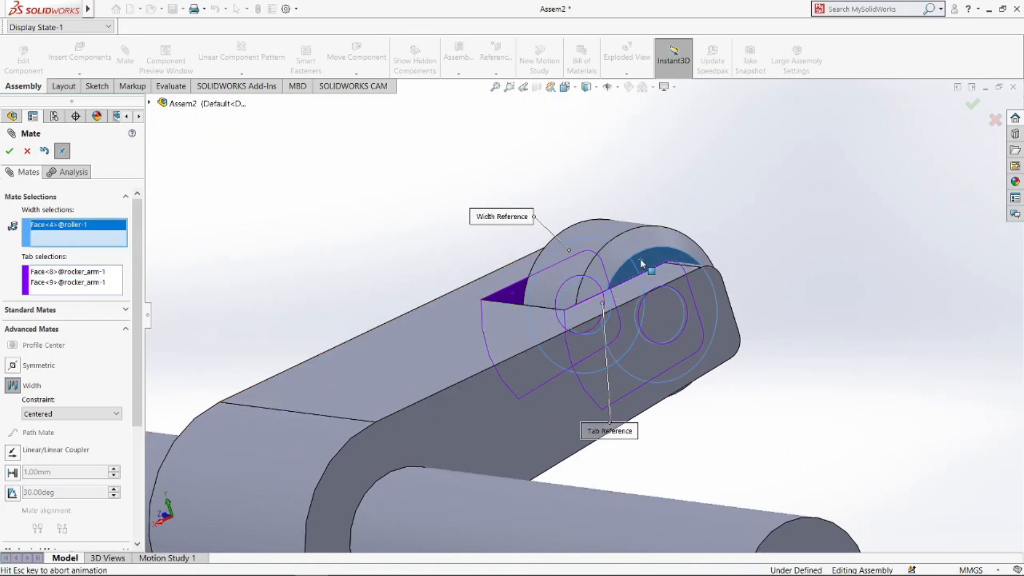
click(9, 152)
- Start a centered Width mate with one inner face of the upper rocker arm's near fork as width reference and one roller end face as tab reference
scroll(448, 216, up, 8)
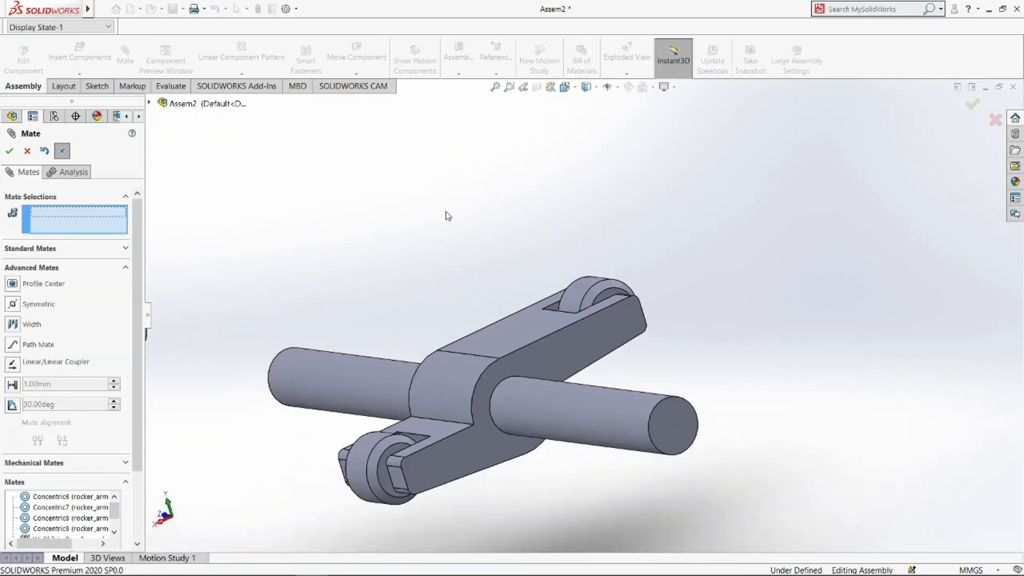
middle_drag(448, 216, 556, 350)
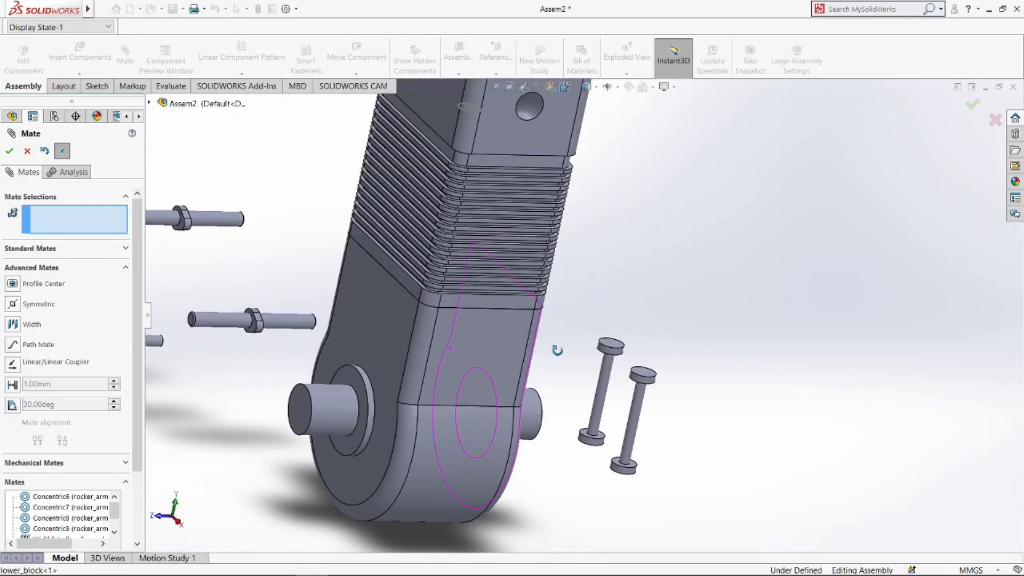
scroll(581, 331, up, 4)
scroll(293, 282, down, 4)
scroll(446, 309, down, 5)
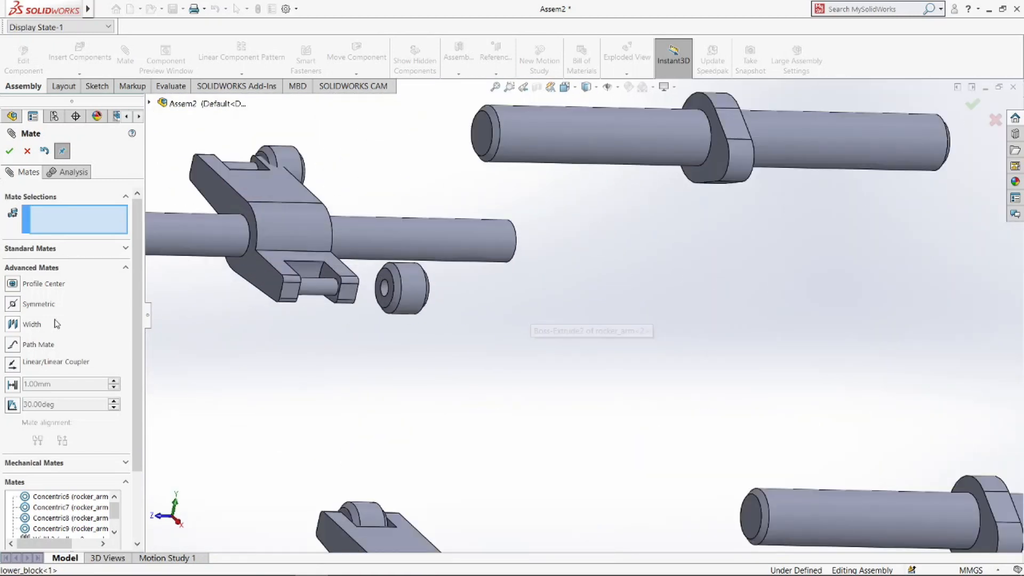
click(32, 324)
scroll(331, 288, down, 5)
click(392, 264)
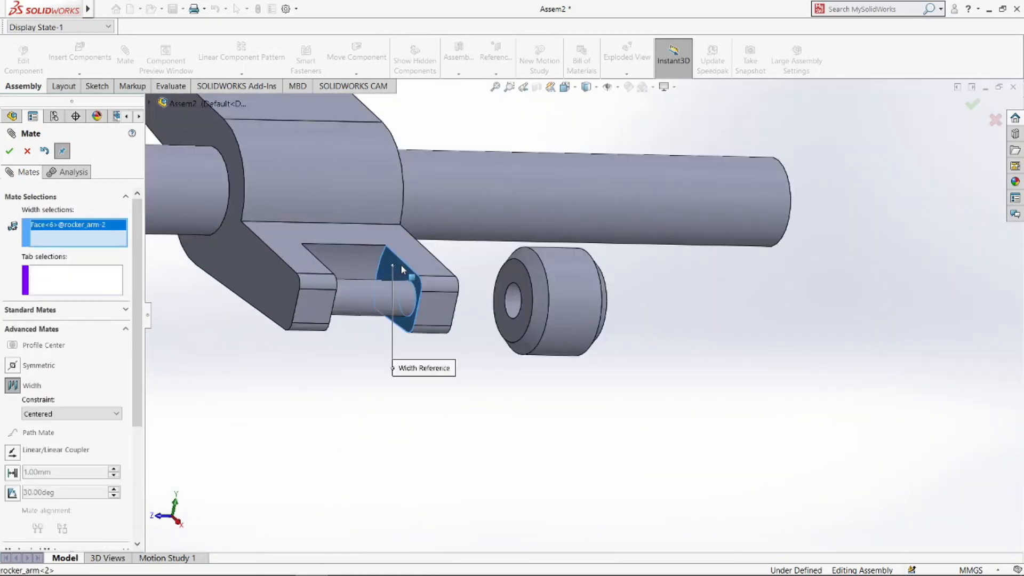
click(58, 291)
click(508, 278)
- Add the near roller's other end face and the fork's opposite inner face to the references, then apply the Width mate
scroll(698, 313, down, 5)
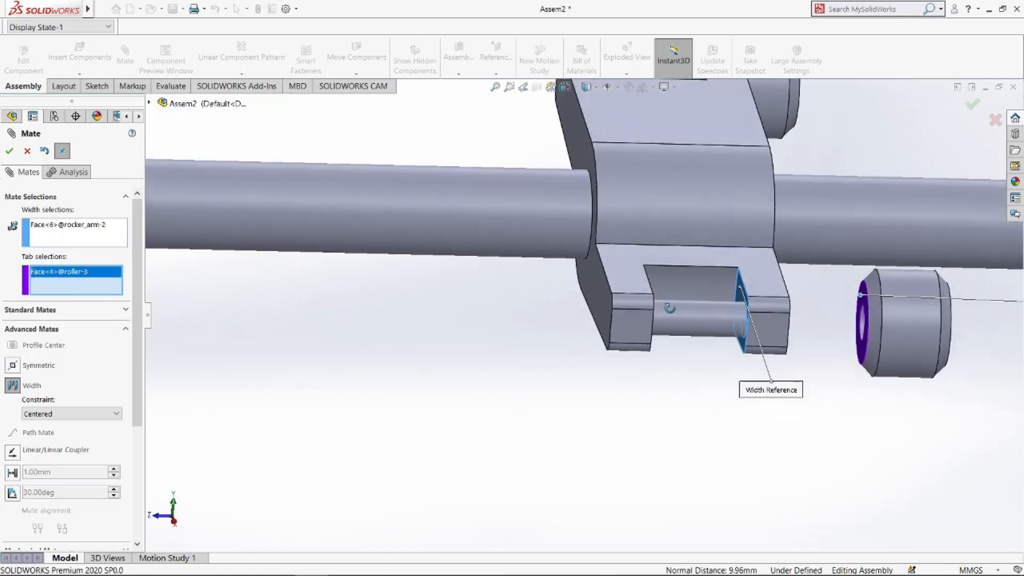
scroll(730, 321, down, 3)
scroll(558, 305, up, 8)
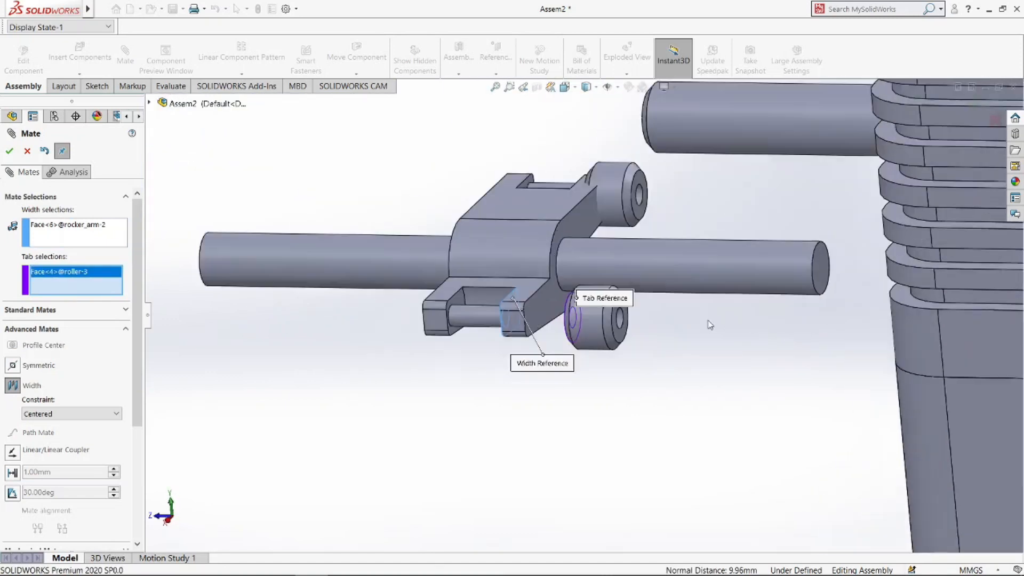
click(490, 288)
scroll(586, 315, down, 2)
click(112, 235)
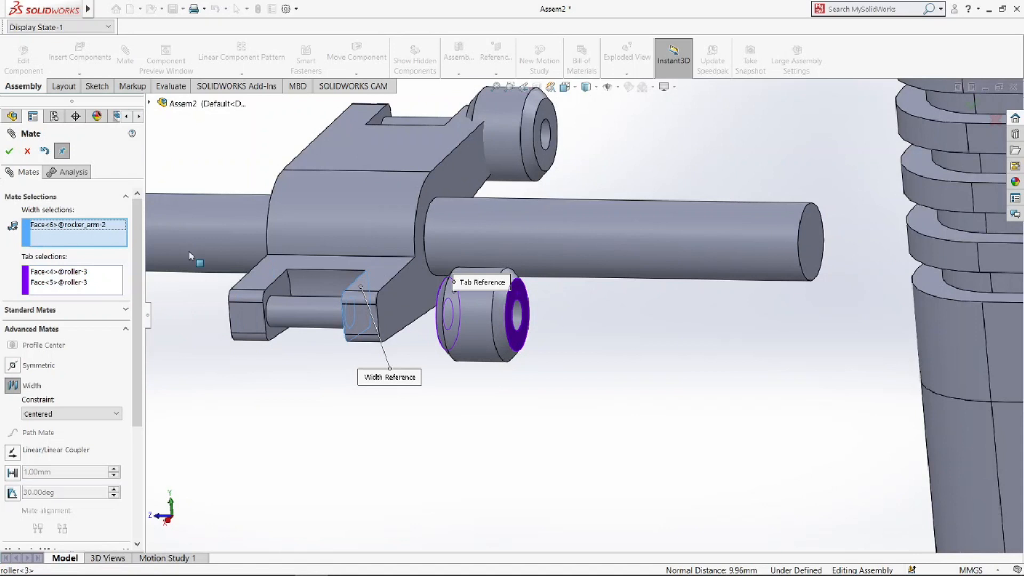
click(283, 290)
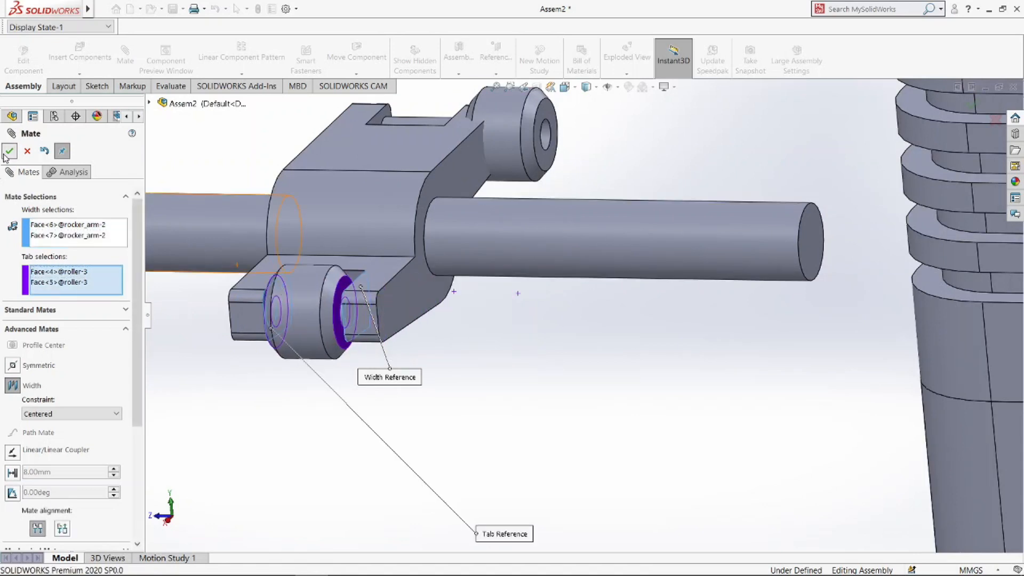
key(Return)
- Center the upper rocker arm's far roller with a Width mate between the fork's two inner faces and the roller's two end faces
click(13, 325)
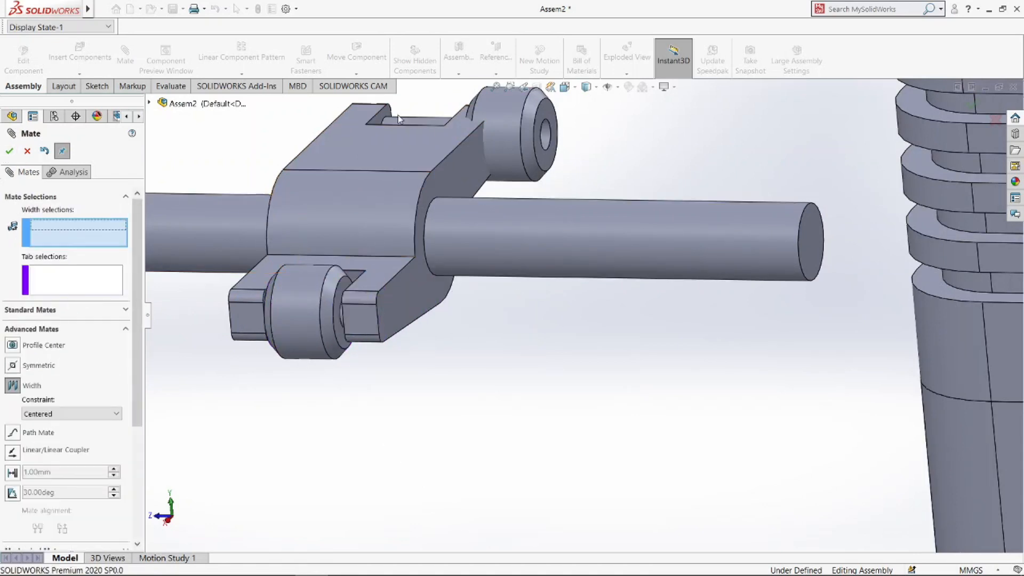
click(380, 115)
click(30, 279)
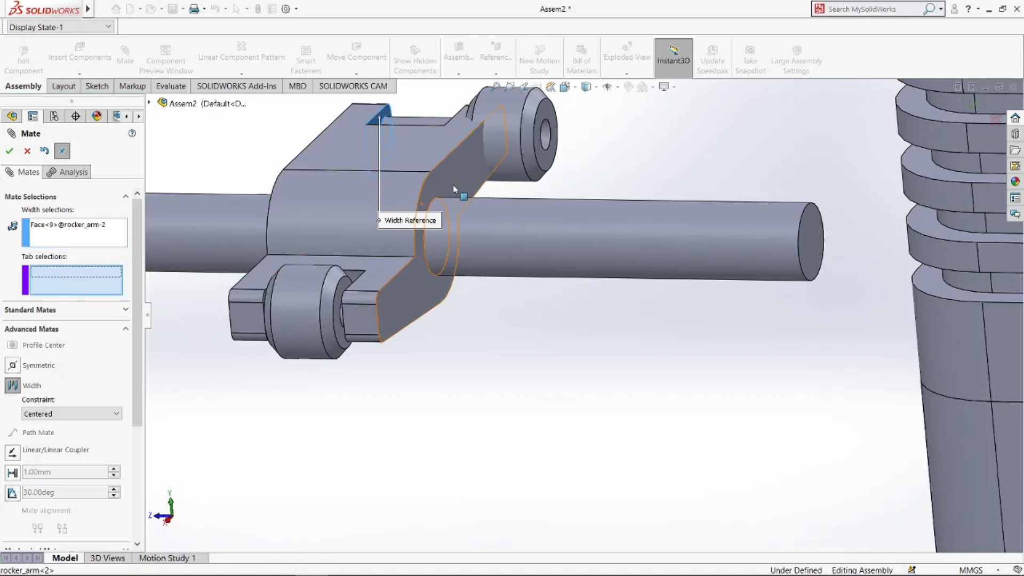
click(544, 113)
scroll(531, 233, down, 2)
scroll(532, 233, down, 8)
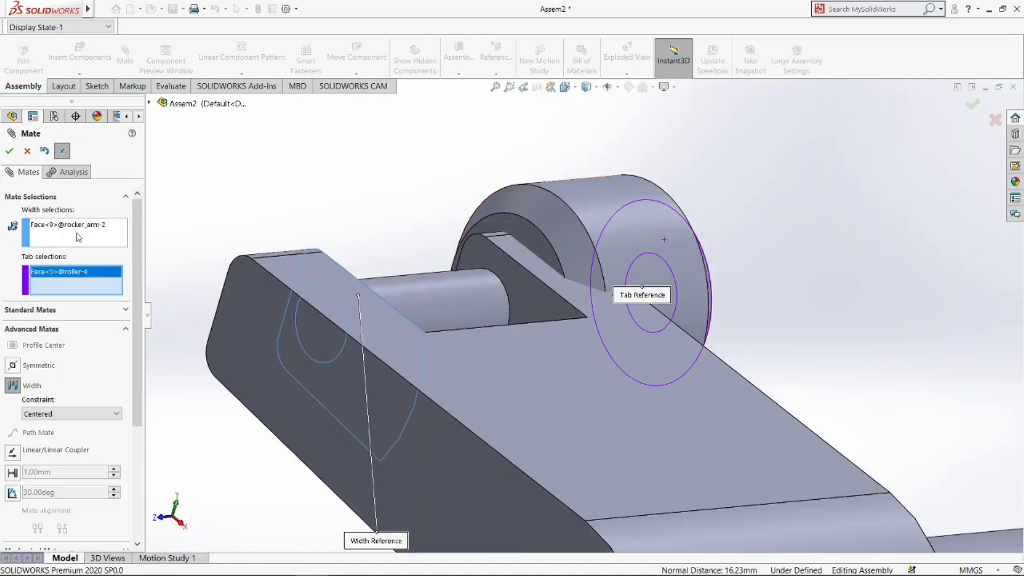
click(79, 235)
click(55, 293)
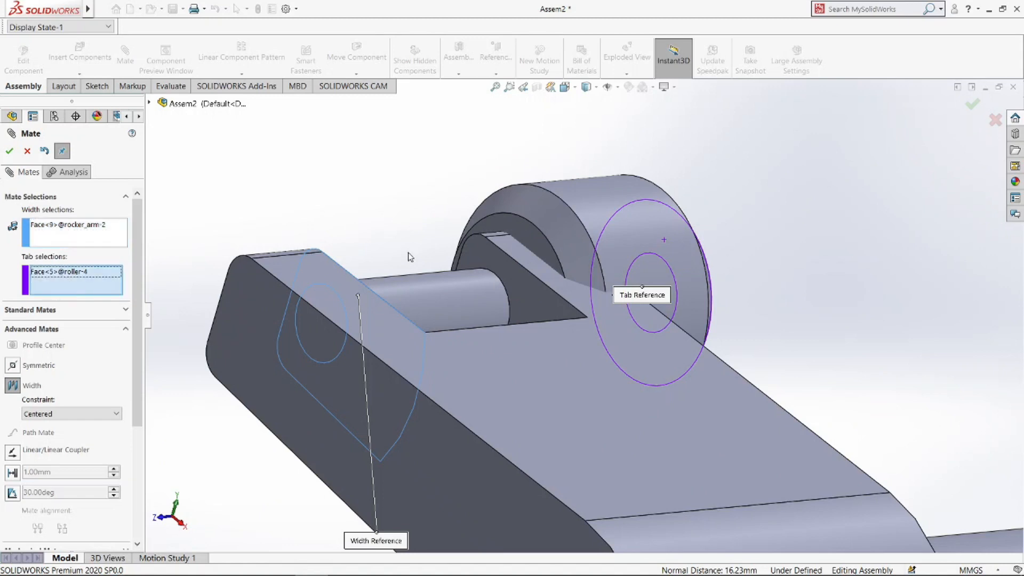
click(532, 233)
click(97, 237)
click(524, 296)
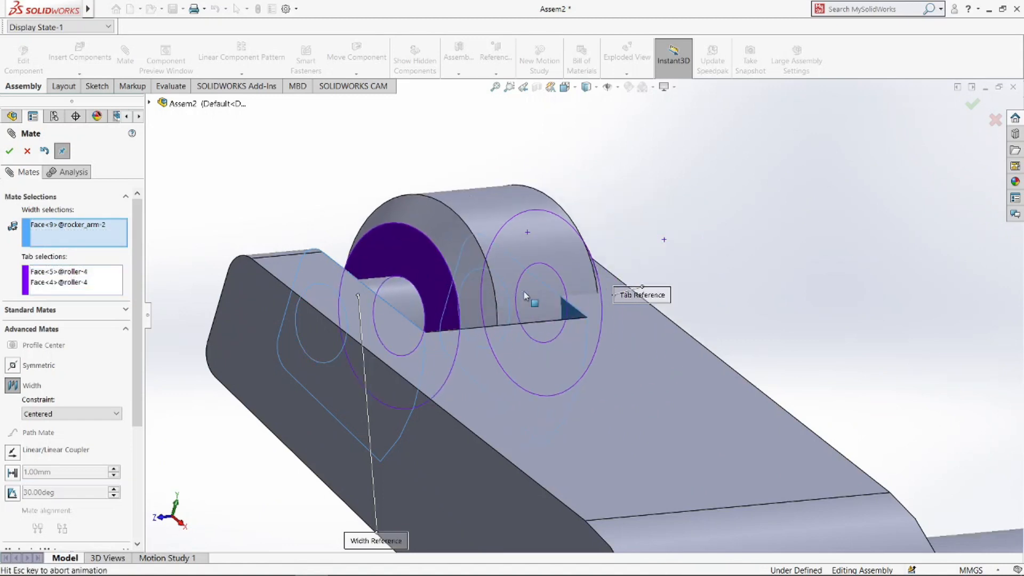
click(9, 151)
- Mate the first valve's stem concentric with the farther valve hole in the cylinder cover's floor
scroll(235, 160, up, 6)
scroll(236, 162, up, 4)
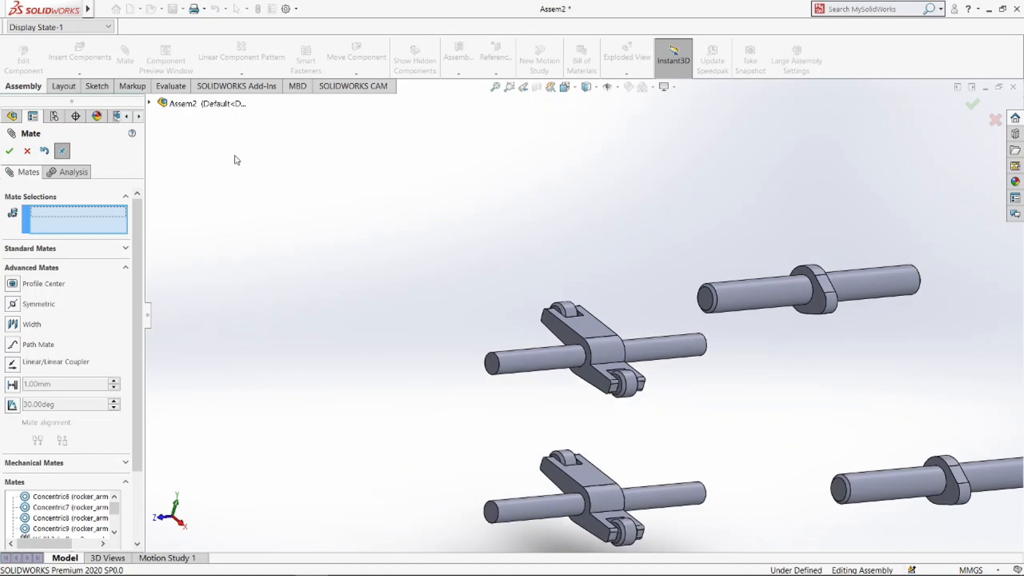
scroll(293, 241, up, 3)
middle_drag(290, 240, 416, 373)
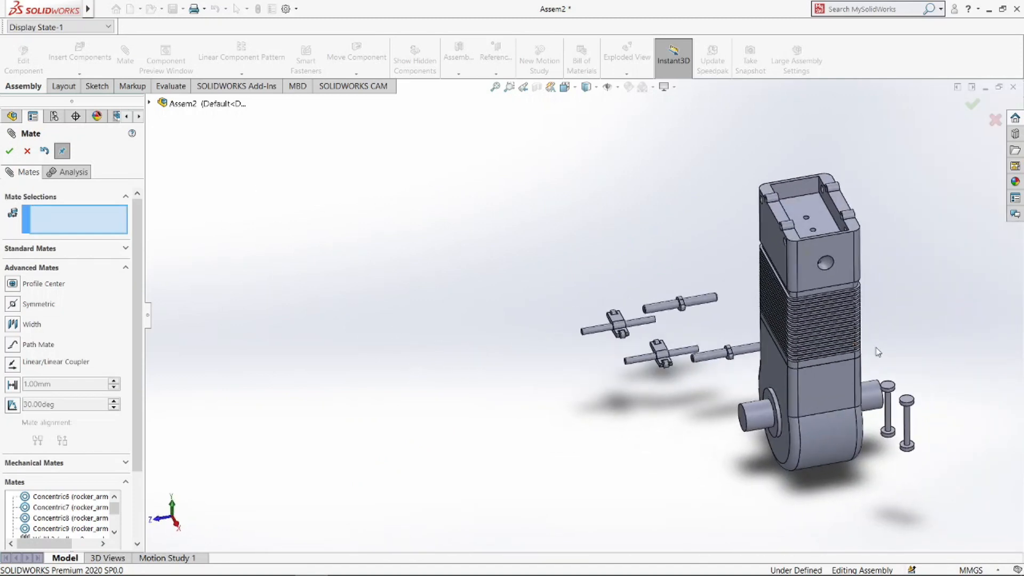
scroll(874, 348, down, 3)
click(849, 450)
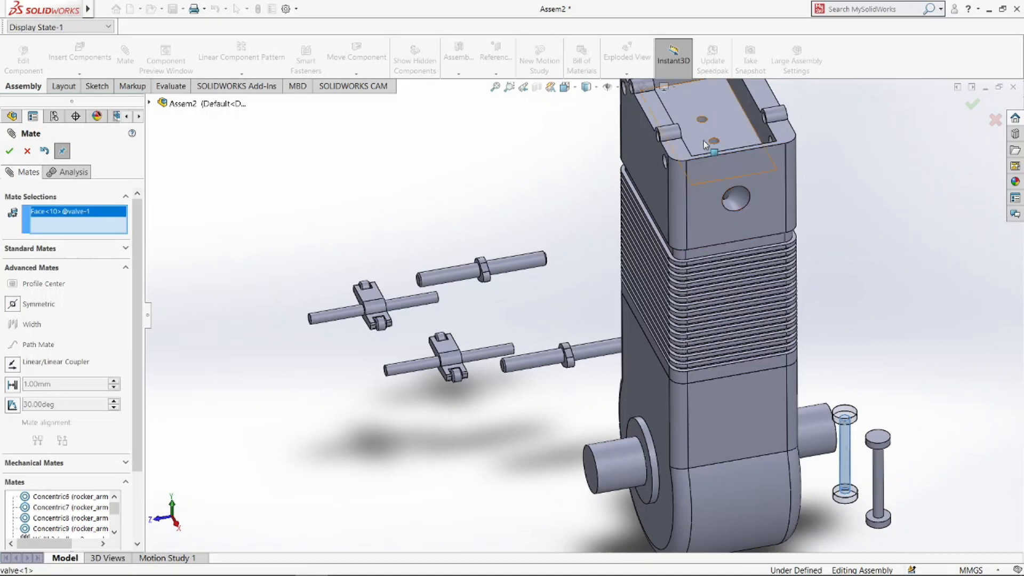
click(703, 123)
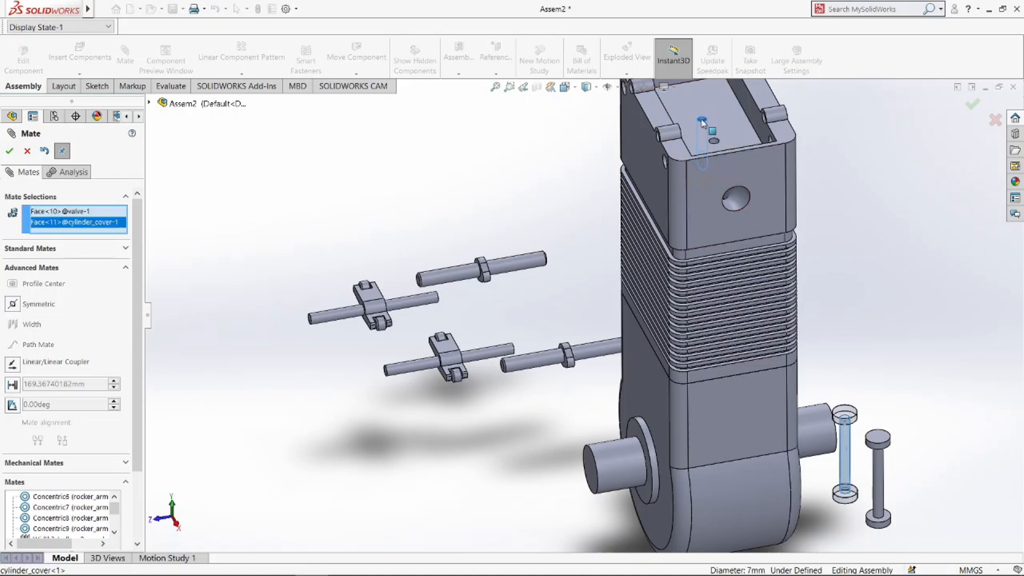
click(126, 248)
click(12, 355)
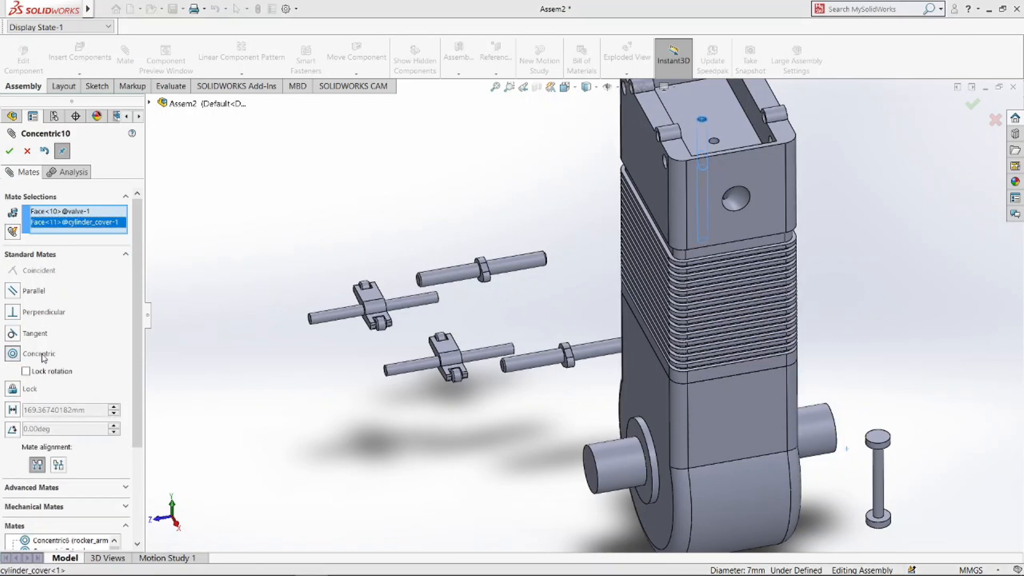
click(11, 153)
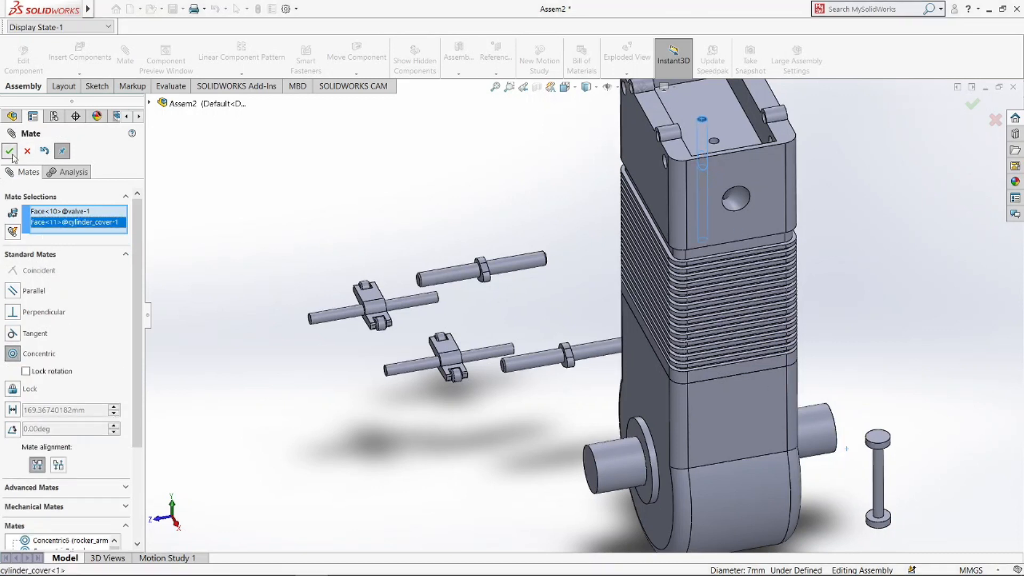
- Mate the second valve's stem concentric with the remaining valve hole in the cylinder cover's floor
click(879, 482)
click(715, 144)
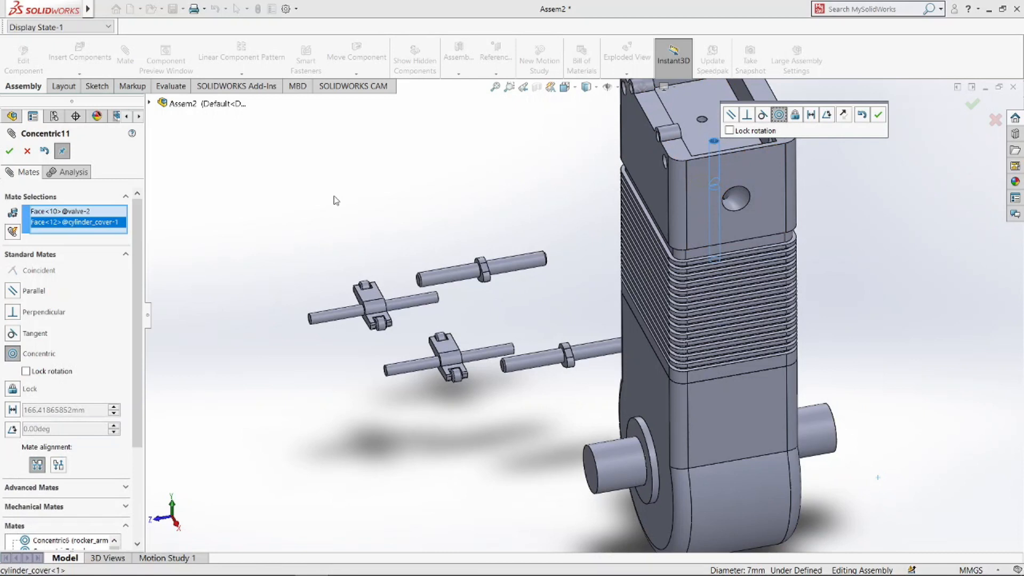
click(10, 151)
- Mate the first cam shaft concentric with the cylinder cover's shaft hole nearest the side wall with the large round port
scroll(434, 450, up, 3)
middle_drag(435, 450, 499, 456)
scroll(540, 363, down, 2)
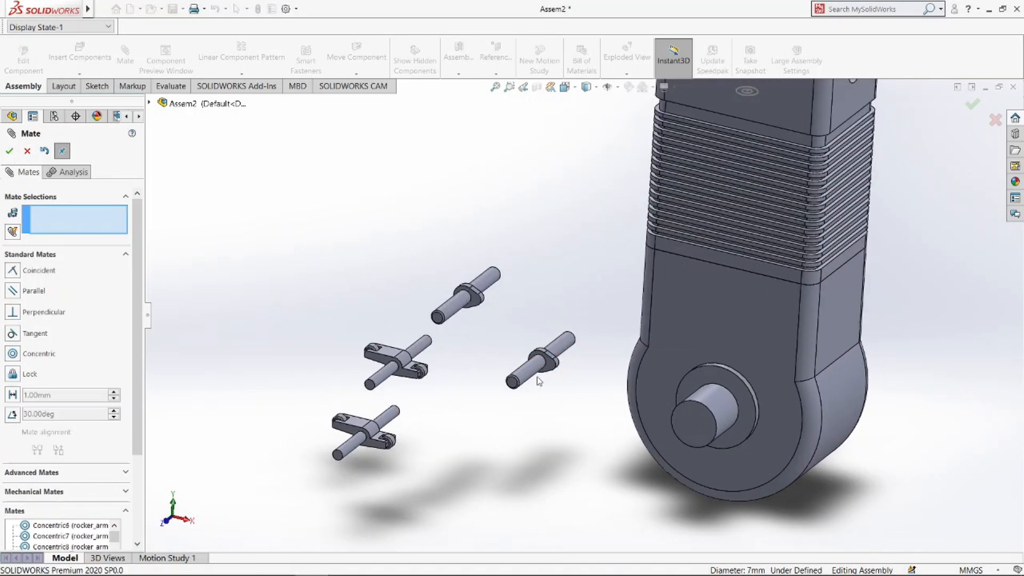
click(526, 373)
scroll(505, 447, up, 3)
scroll(708, 221, down, 5)
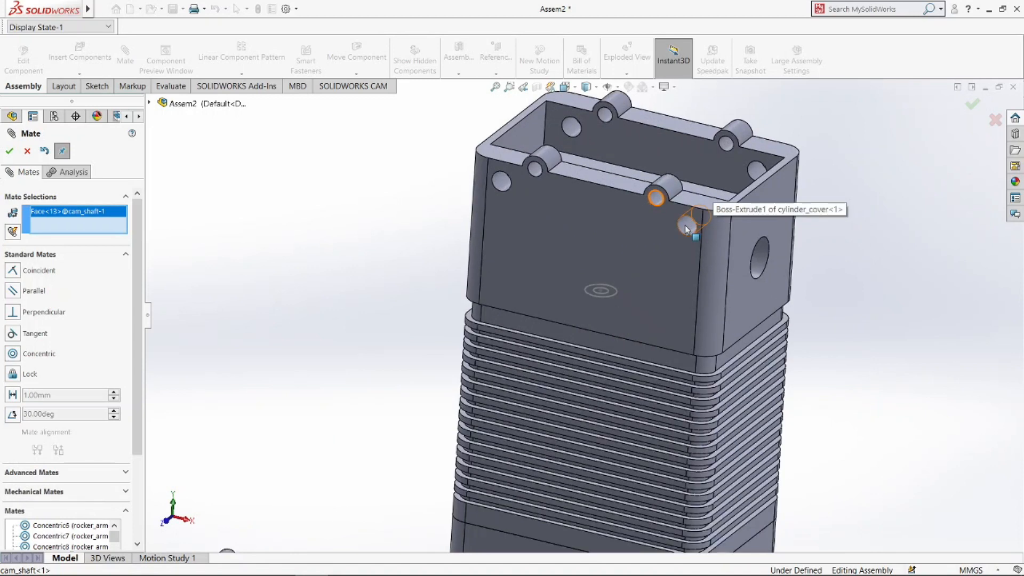
click(687, 228)
click(851, 199)
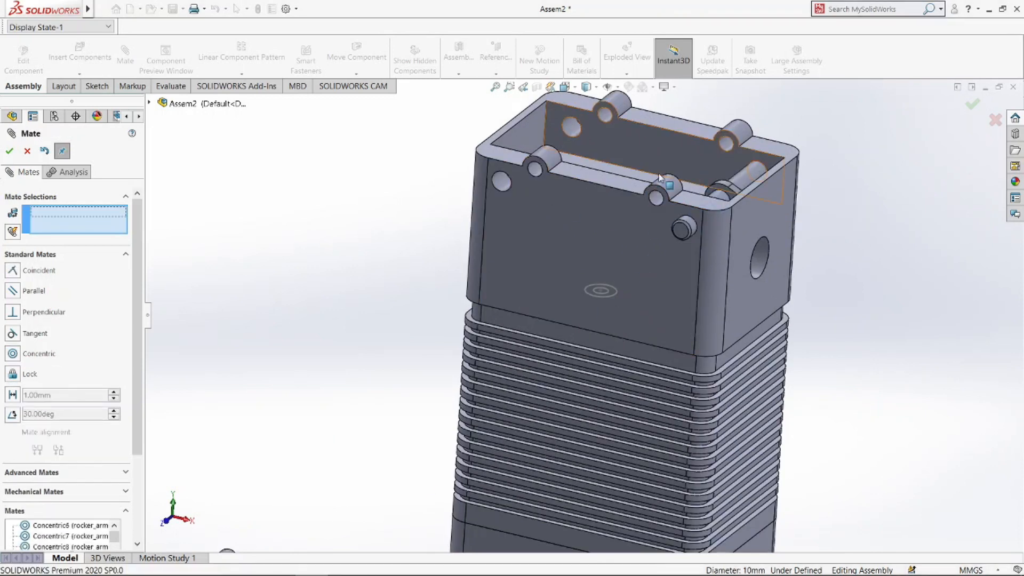
- Mate the second cam shaft concentric with the shaft hole at the opposite end of the same cylinder cover wall
scroll(584, 316, up, 3)
click(350, 486)
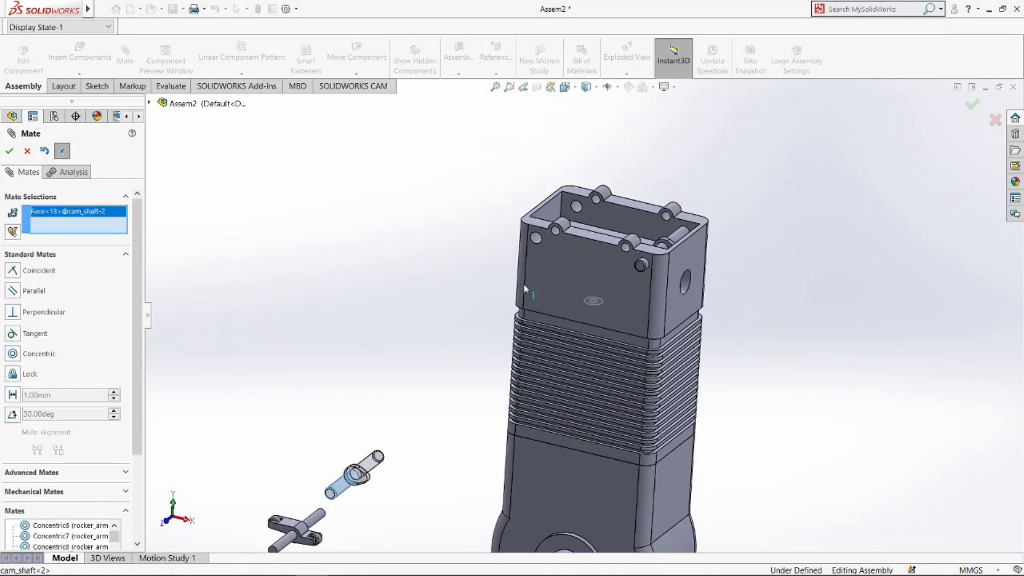
scroll(527, 260, down, 3)
click(530, 259)
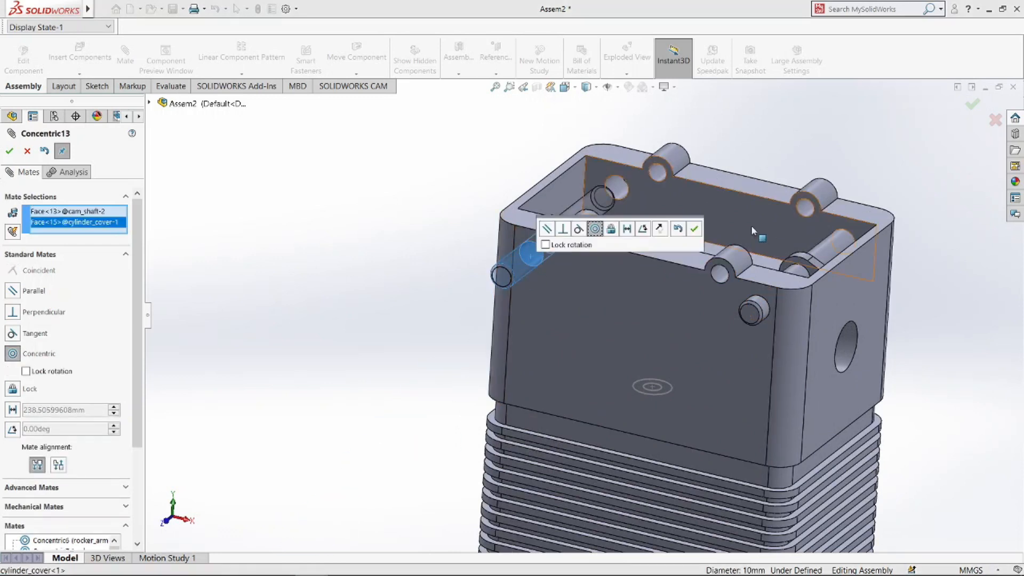
click(694, 229)
- Make the end faces of both cam shafts coincident with the cylinder cover's outer front face
click(503, 281)
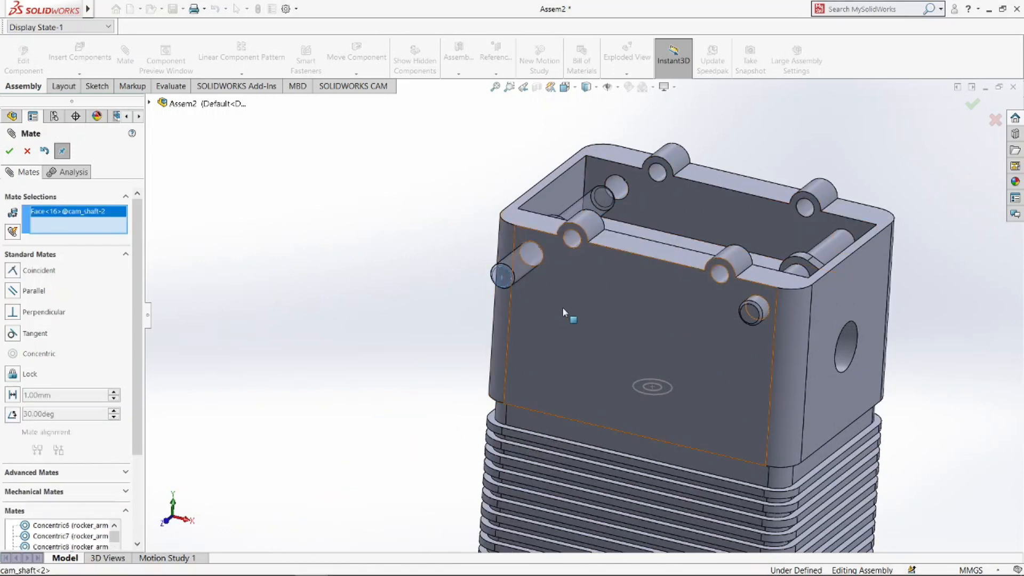
click(565, 313)
click(711, 280)
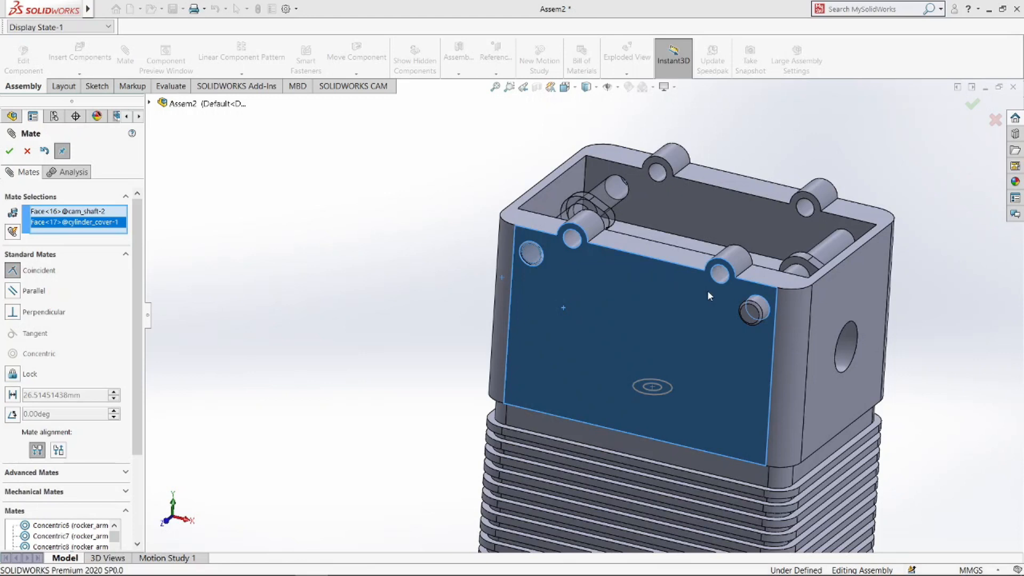
click(746, 319)
click(751, 332)
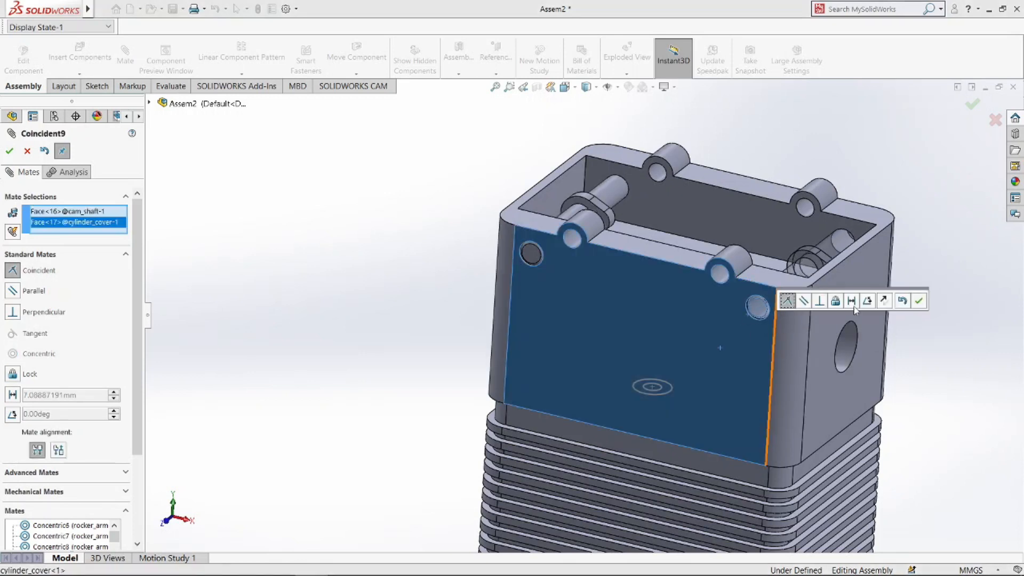
click(920, 302)
- Mate the upper rocker arm's shaft concentric with the cover's boss hole nearest the large-port side, using flipped alignment
scroll(477, 152, up, 5)
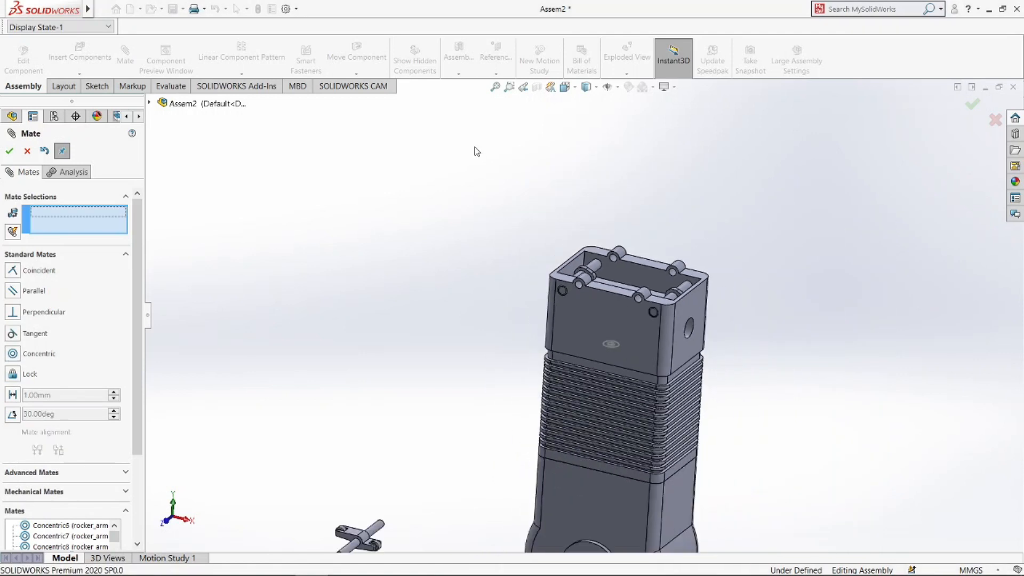
scroll(470, 383, up, 2)
scroll(457, 460, down, 6)
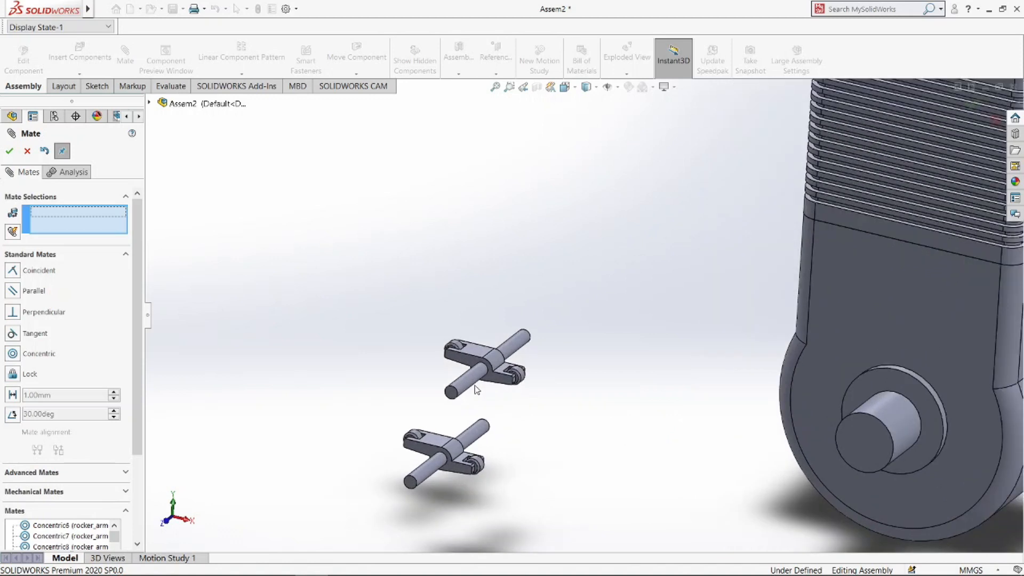
click(471, 387)
key(f)
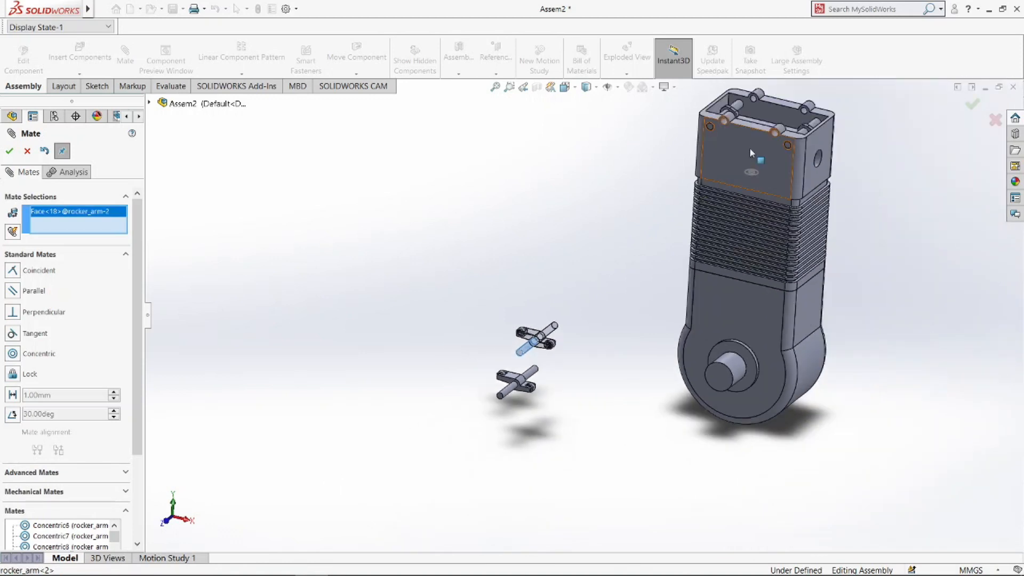
scroll(776, 136, down, 5)
scroll(776, 136, down, 3)
click(648, 258)
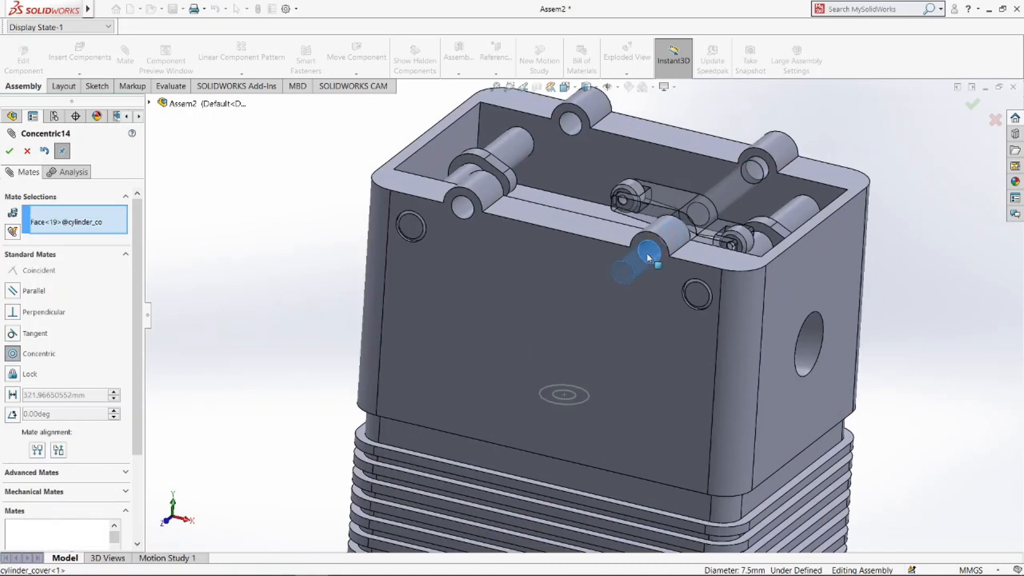
scroll(537, 175, up, 3)
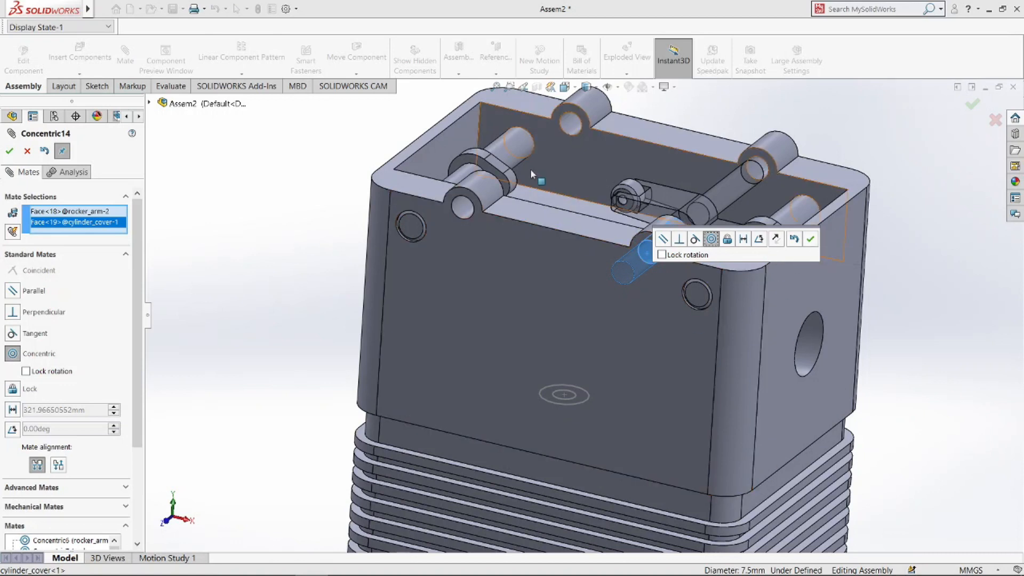
middle_drag(568, 309, 614, 367)
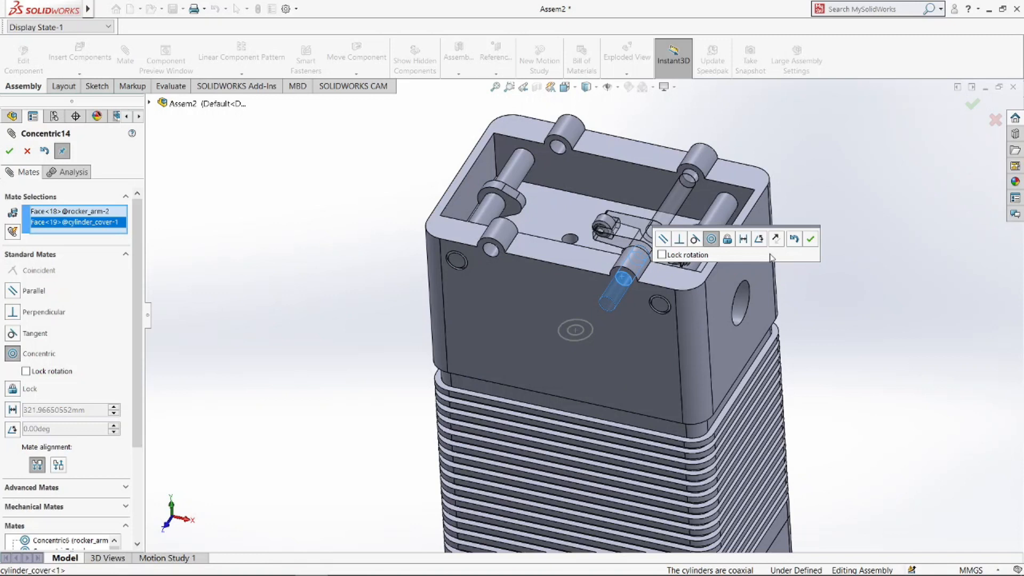
click(777, 239)
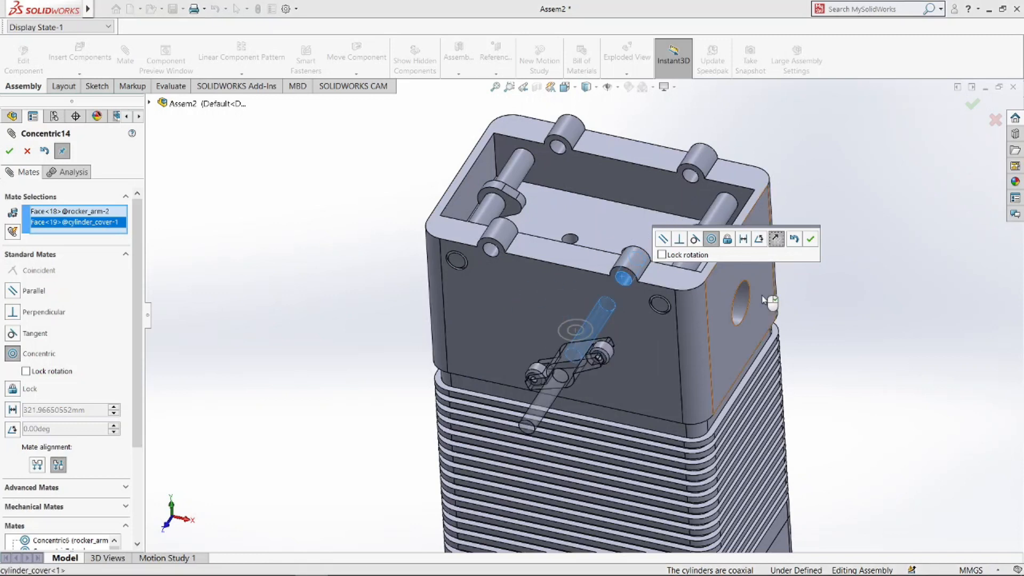
click(811, 241)
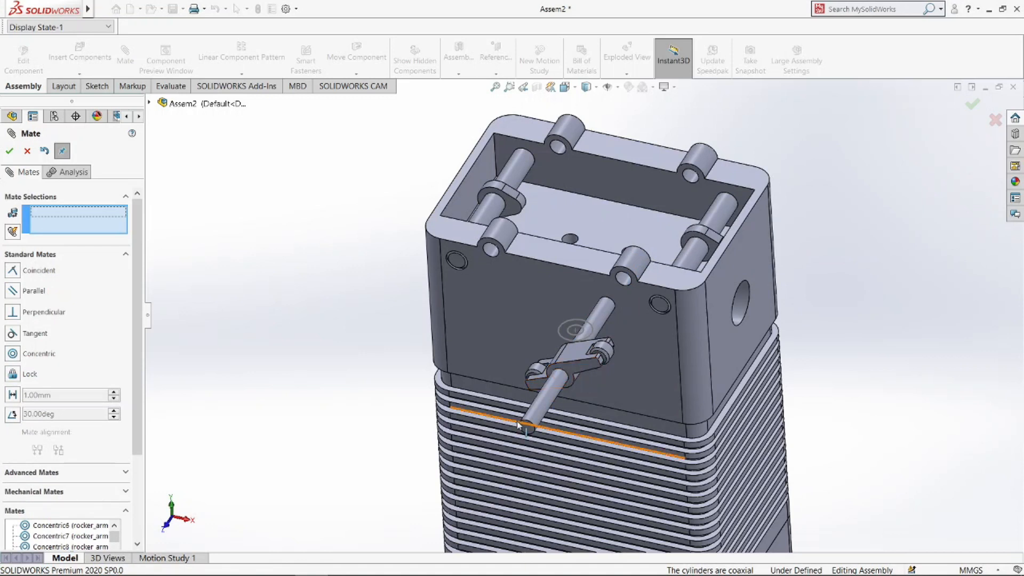
- Make this rocker arm's shaft end coincident with the cover's outer front face and swing the arm toward its cam
click(525, 428)
click(633, 356)
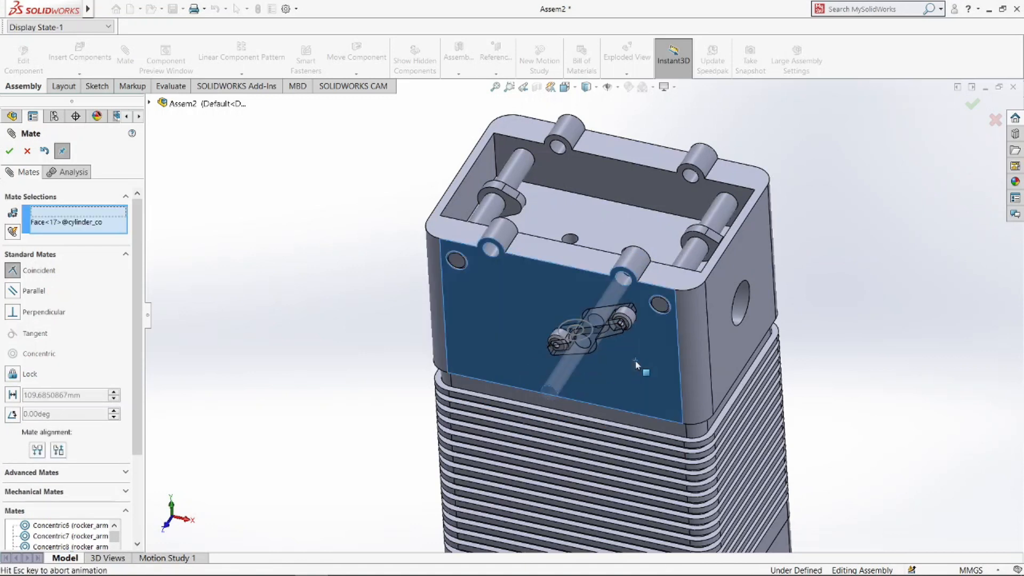
click(789, 373)
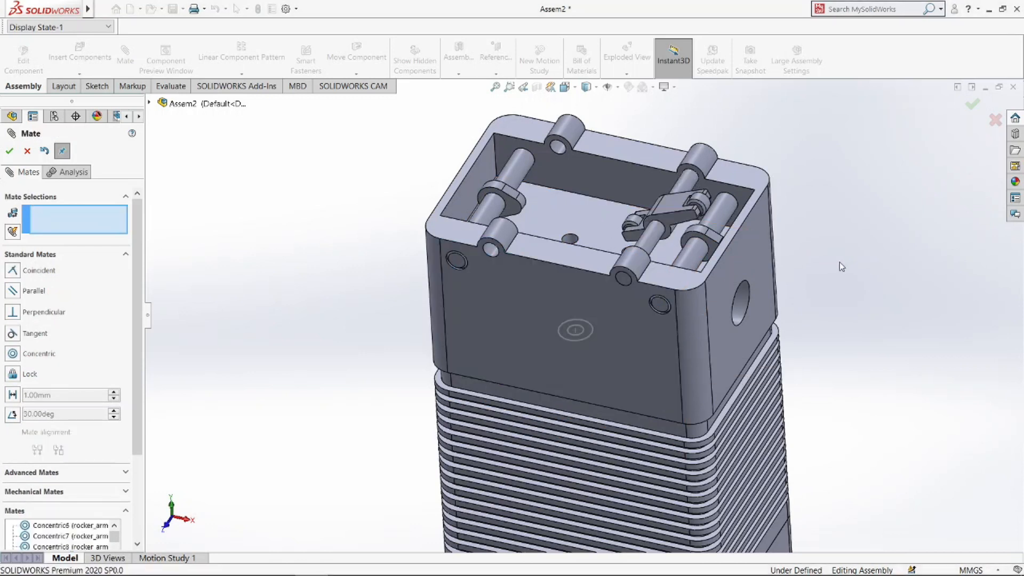
drag(689, 218, 622, 241)
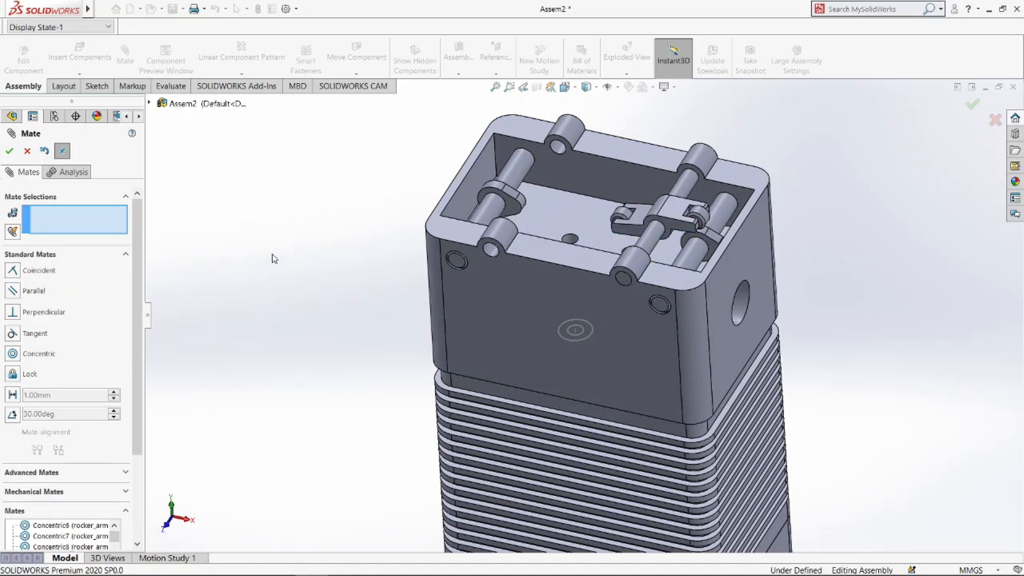
- Mate the remaining rocker arm's shaft concentric with the free boss hole beside the other cam shaft
key(f)
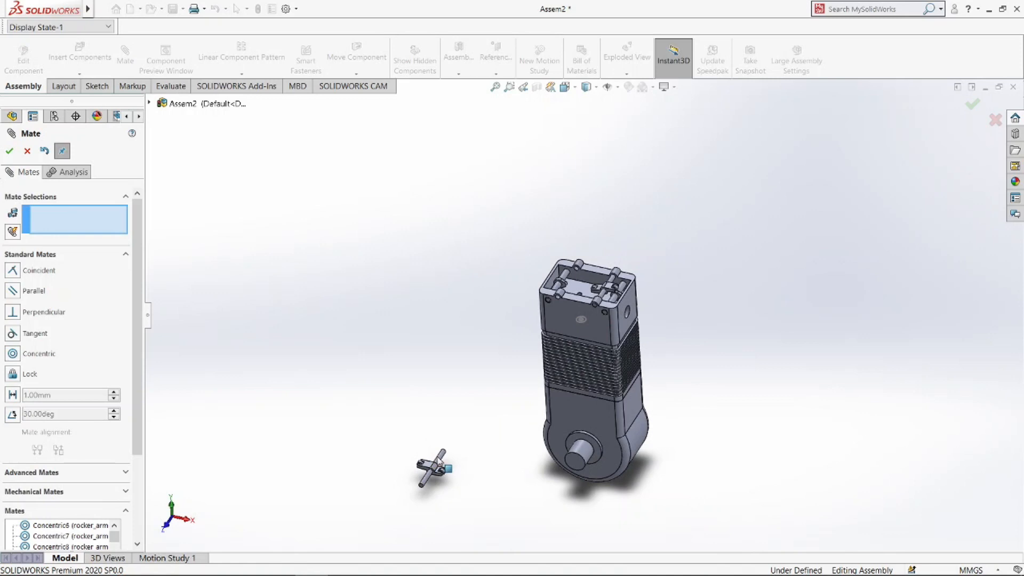
click(438, 472)
scroll(438, 472, down, 2)
scroll(550, 342, down, 6)
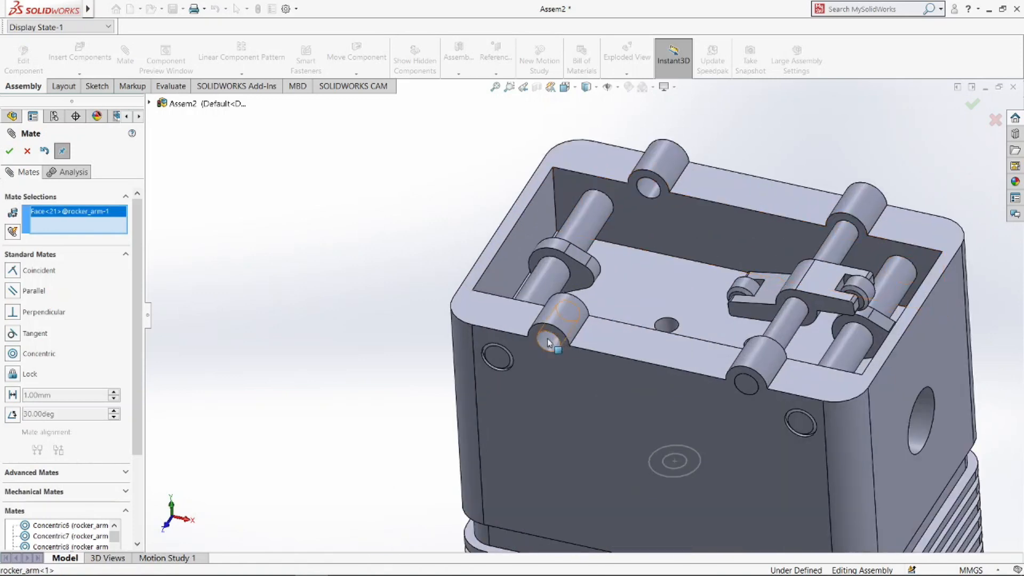
click(550, 343)
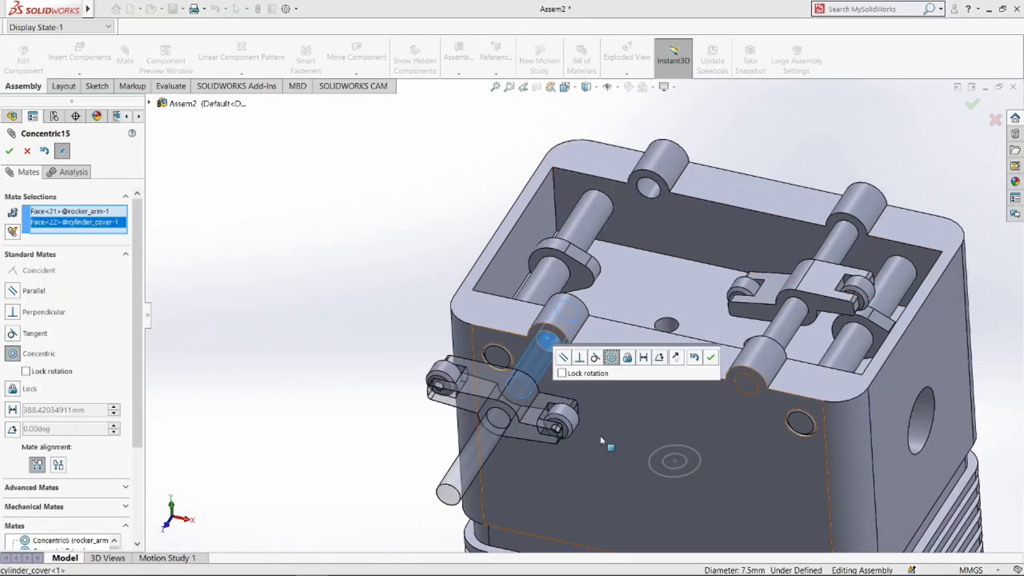
click(710, 360)
- Make the second rocker arm's shaft end coincident with the cover's outer front face, finish mating and swing the arm
click(572, 470)
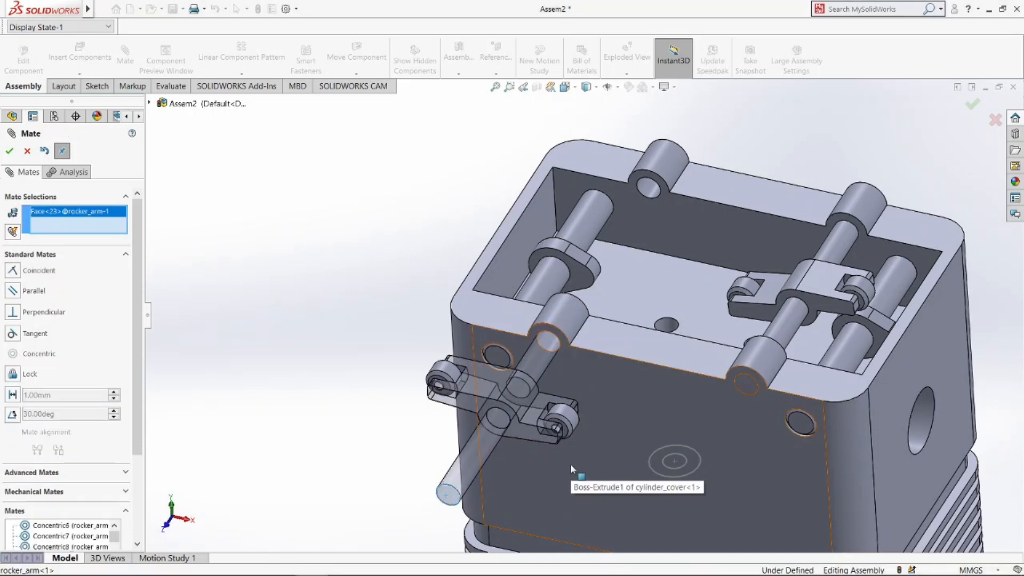
click(734, 465)
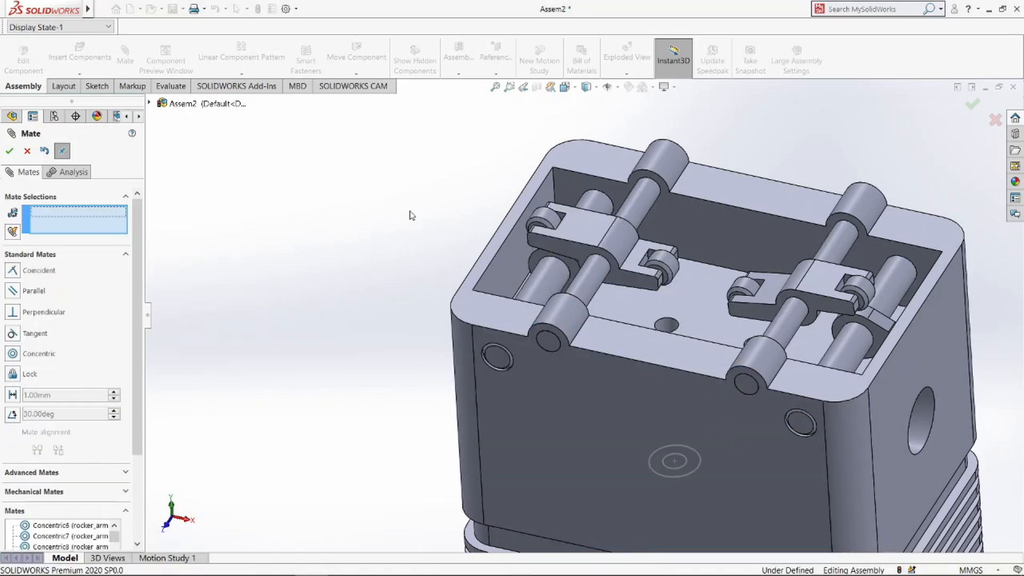
click(10, 152)
drag(545, 244, 659, 271)
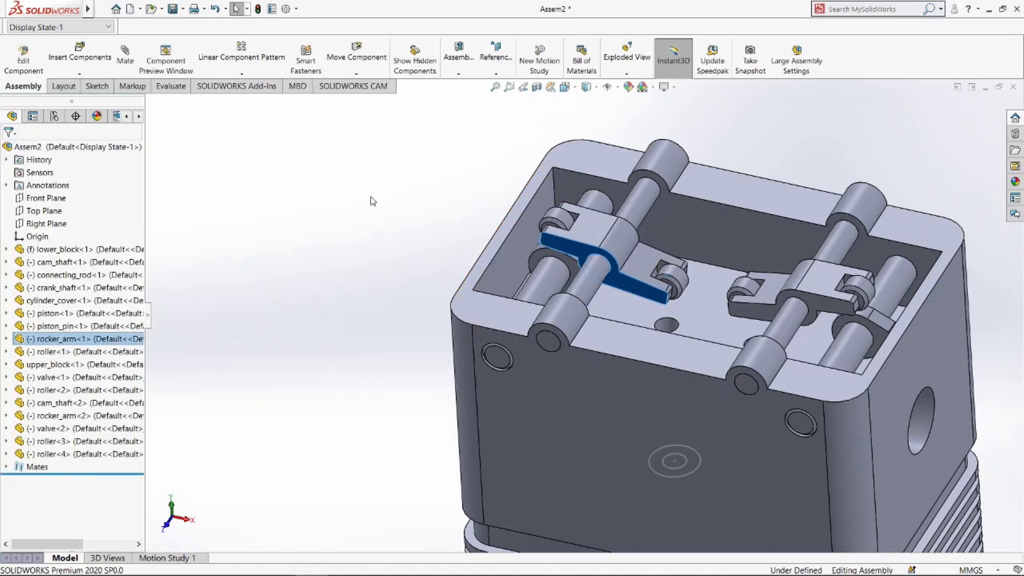
click(377, 203)
scroll(373, 199, up, 2)
middle_drag(373, 235, 394, 213)
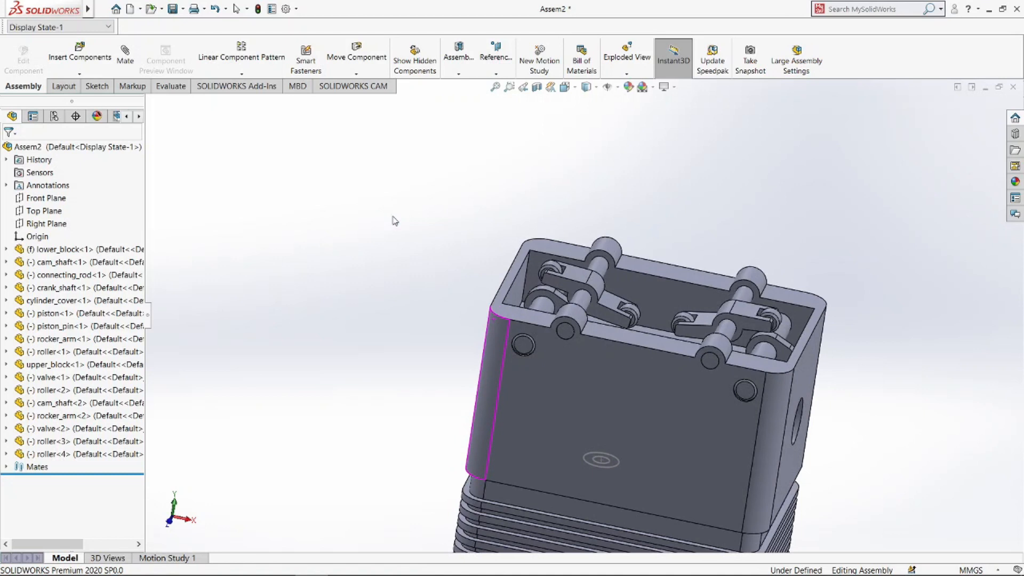
scroll(712, 322, down, 2)
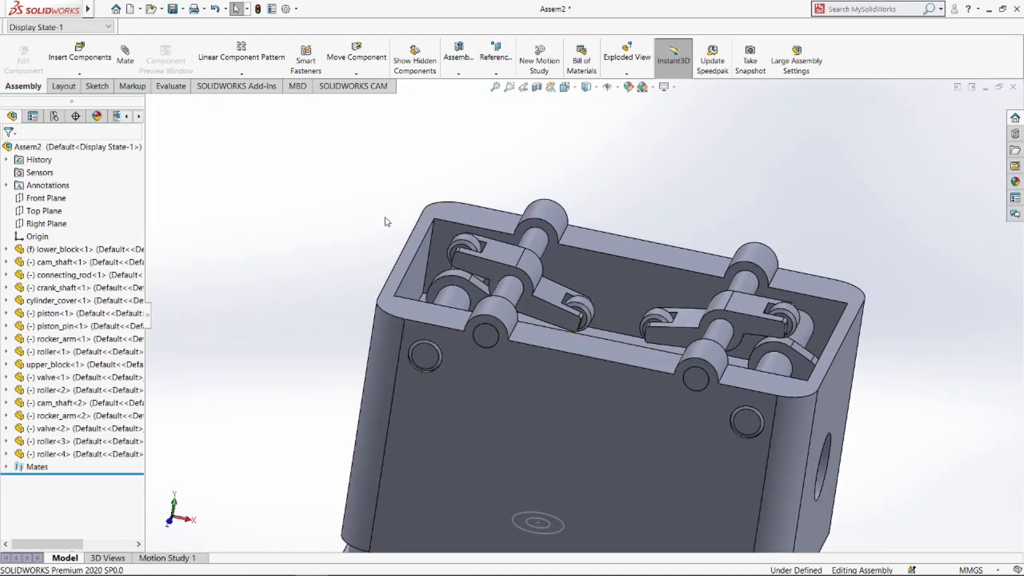
scroll(408, 236, up, 2)
middle_drag(589, 331, 562, 354)
scroll(314, 264, up, 3)
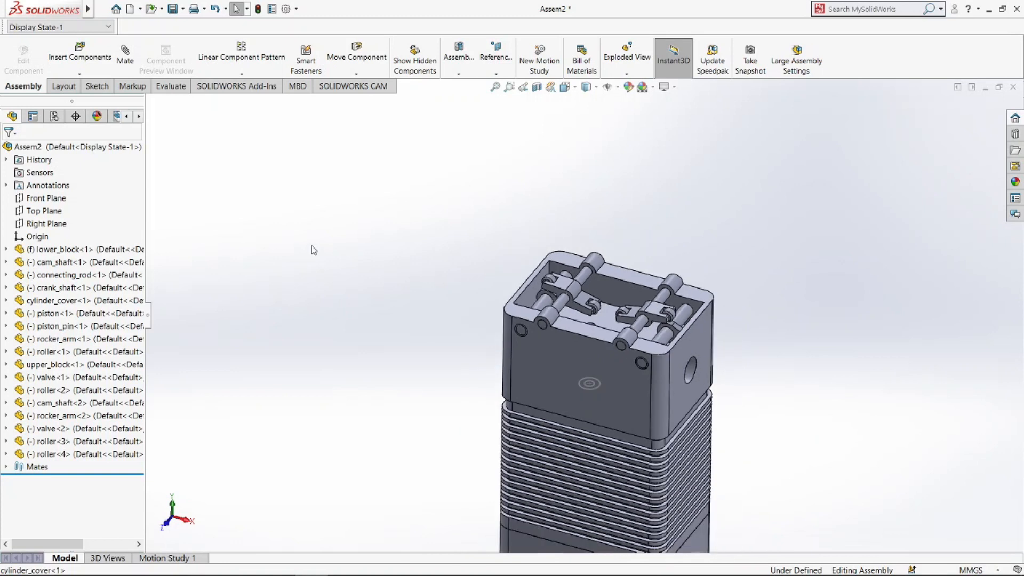
- Hide the upper_block and lower_block components to expose the crank train and valves
click(99, 369)
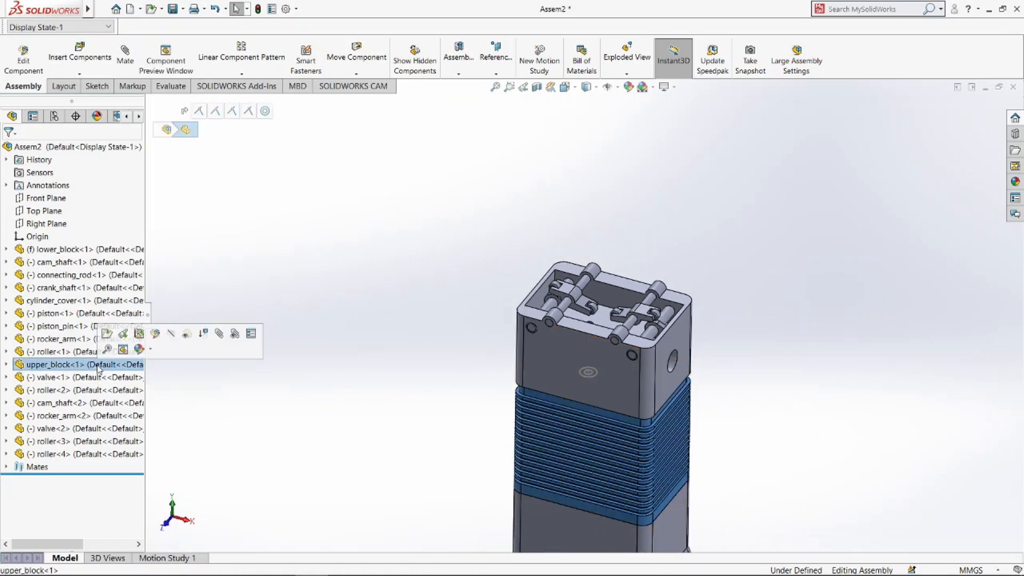
ctrl+click(64, 249)
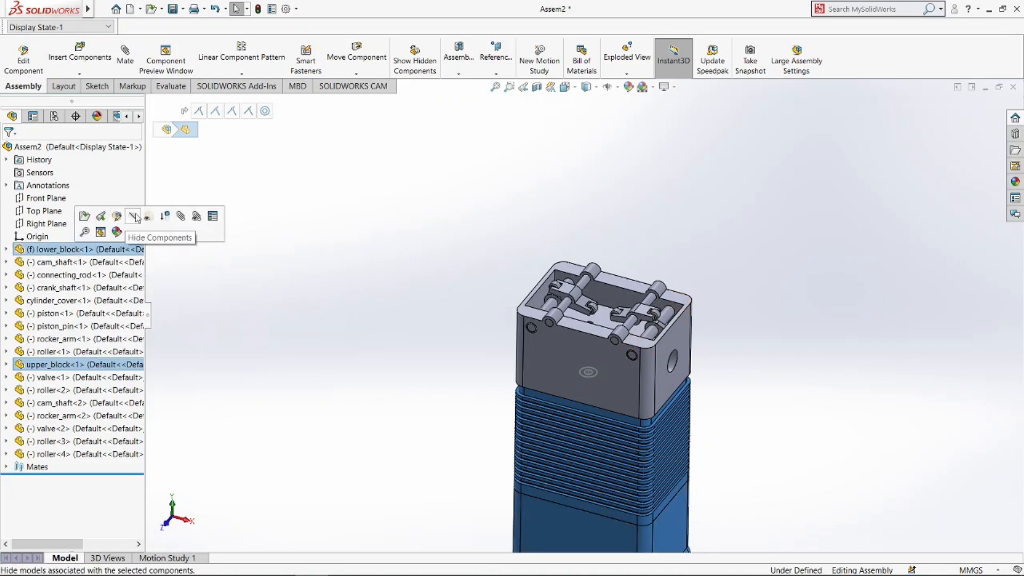
click(134, 216)
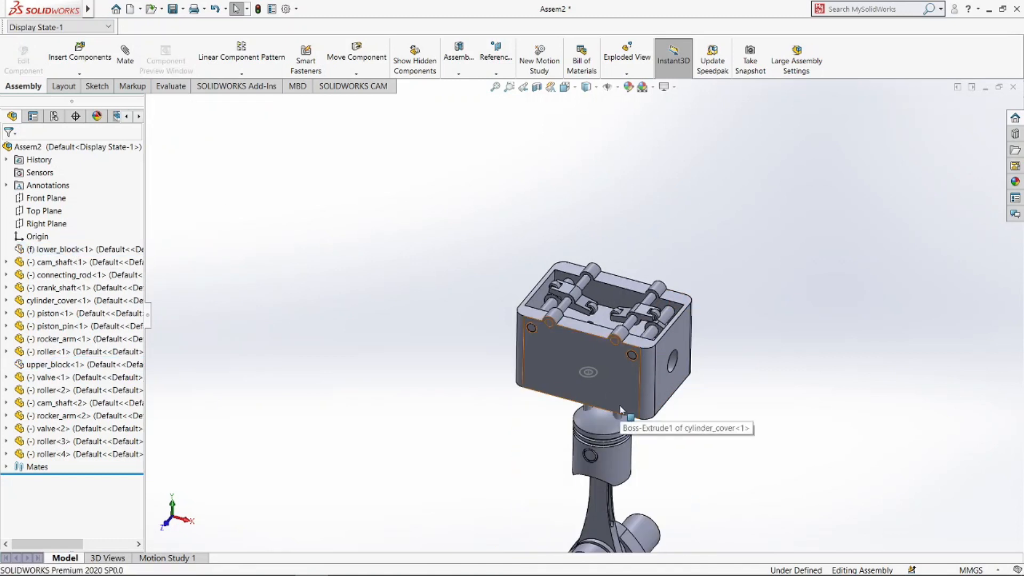
- Slide both valves up into the cylinder cover so their heads sit just below its underside
scroll(620, 407, down, 5)
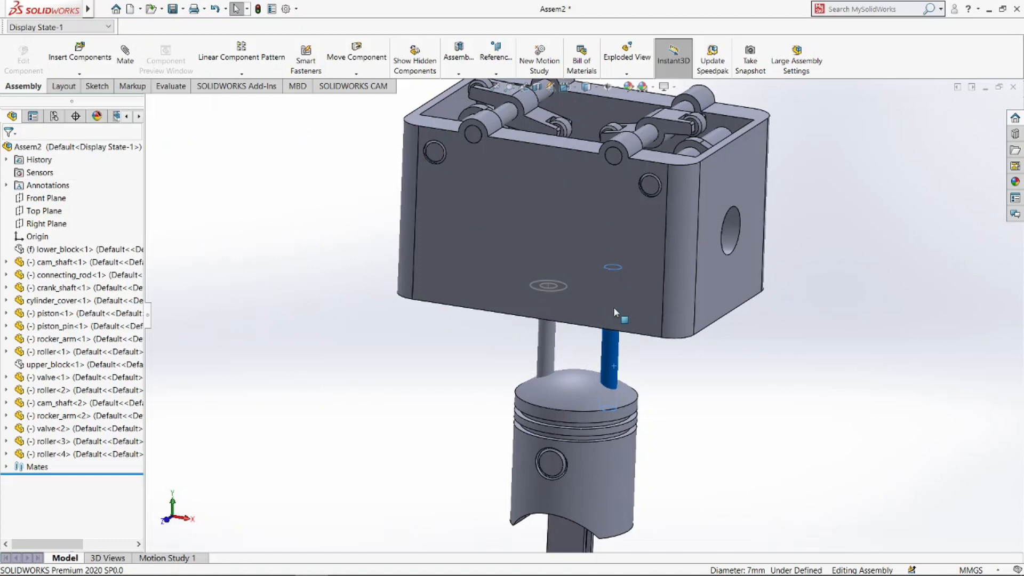
click(545, 356)
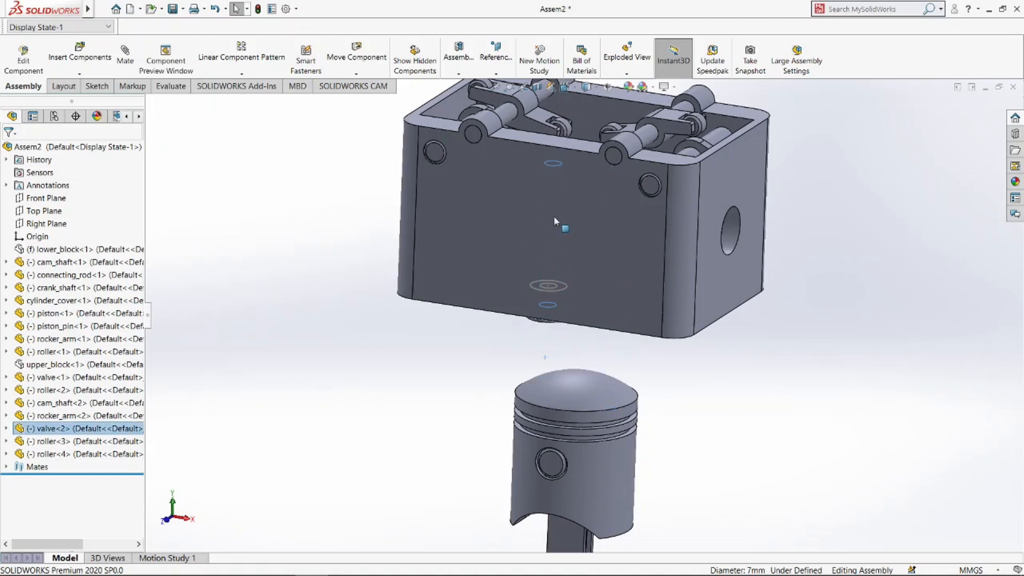
click(444, 391)
middle_drag(683, 404, 686, 313)
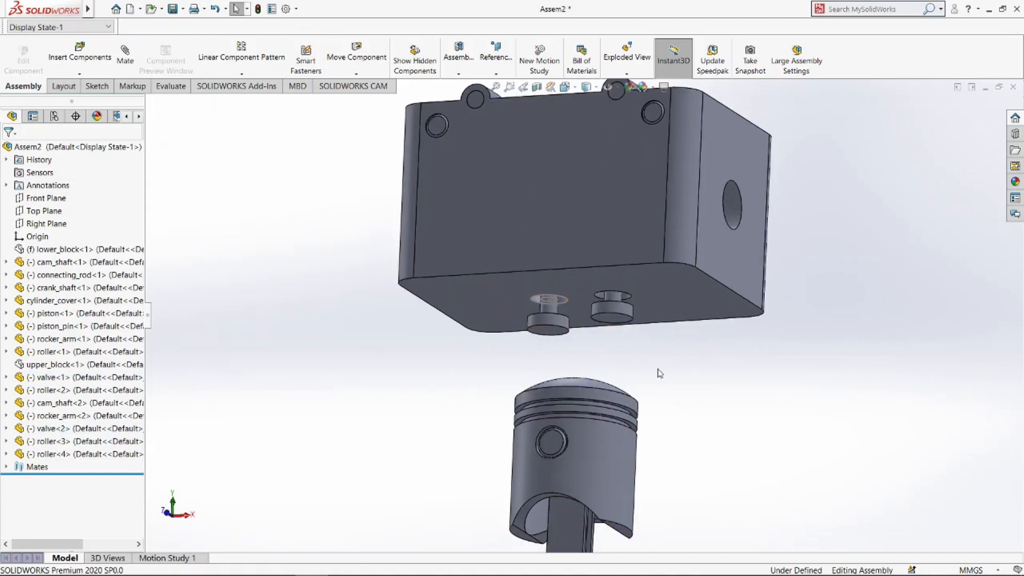
scroll(661, 312, down, 4)
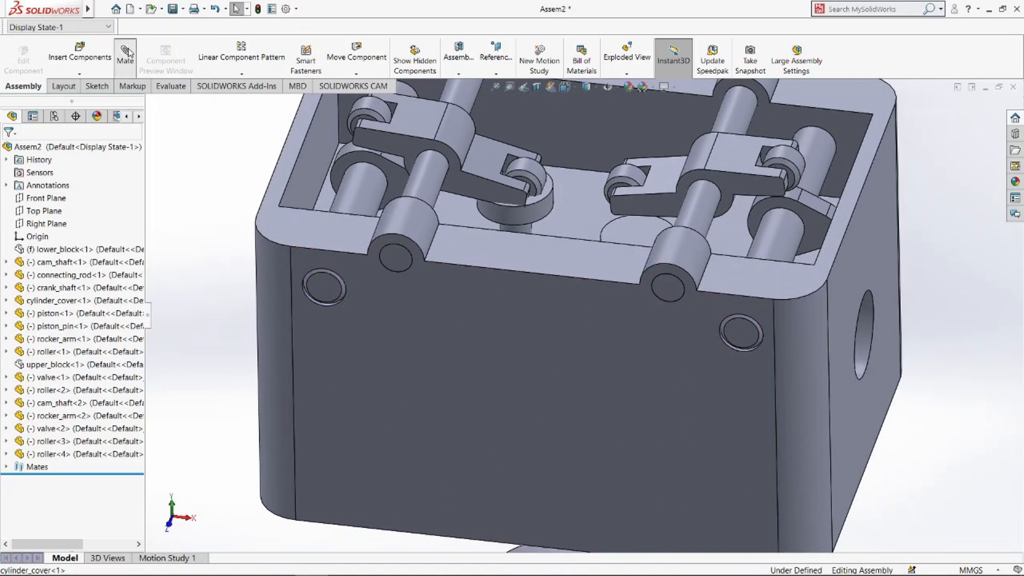
- Mate the cylindrical face of roller<1> tangent to the upper end face of valve<1>
click(126, 54)
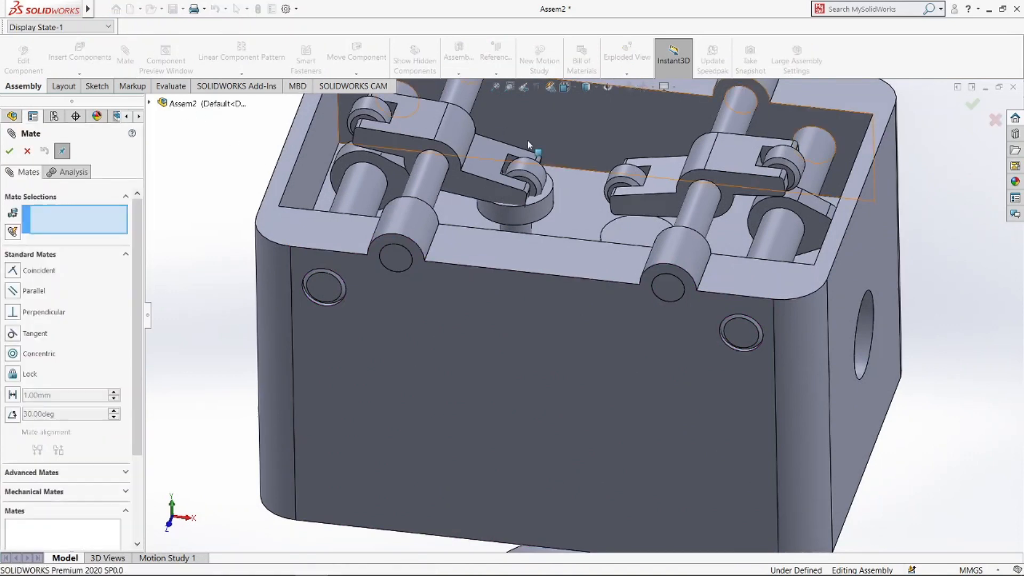
scroll(555, 184, down, 3)
click(546, 195)
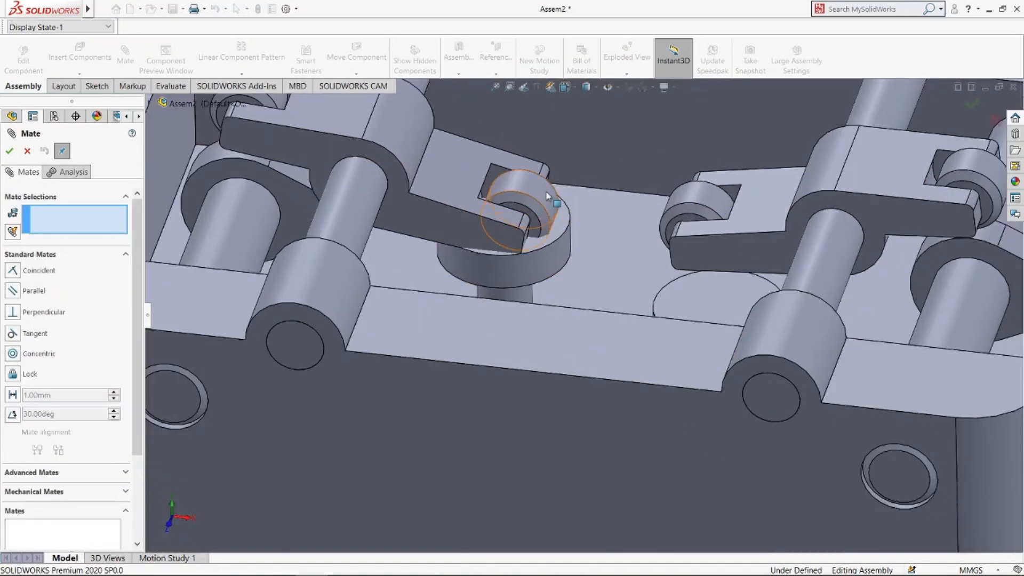
click(561, 221)
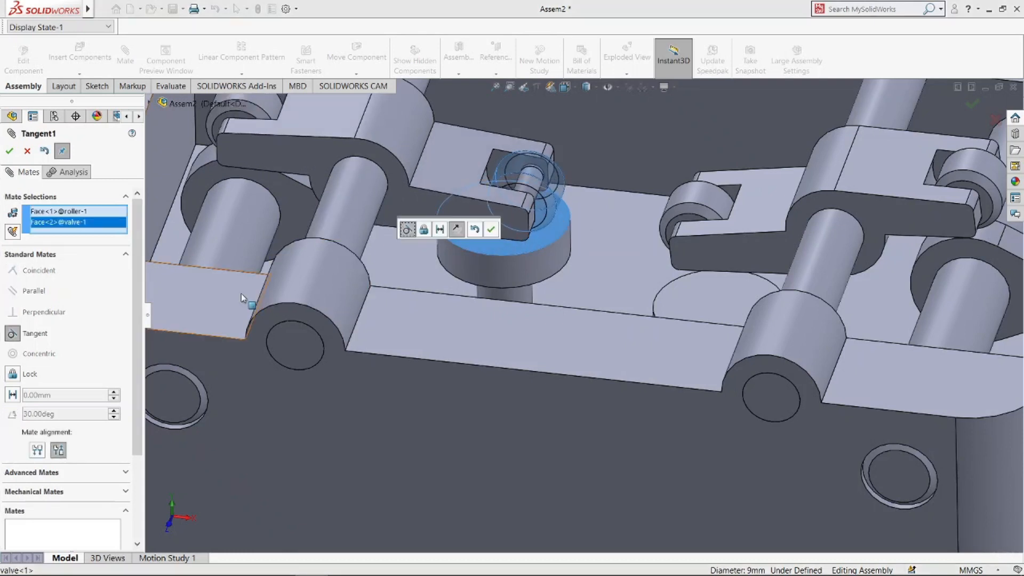
click(9, 151)
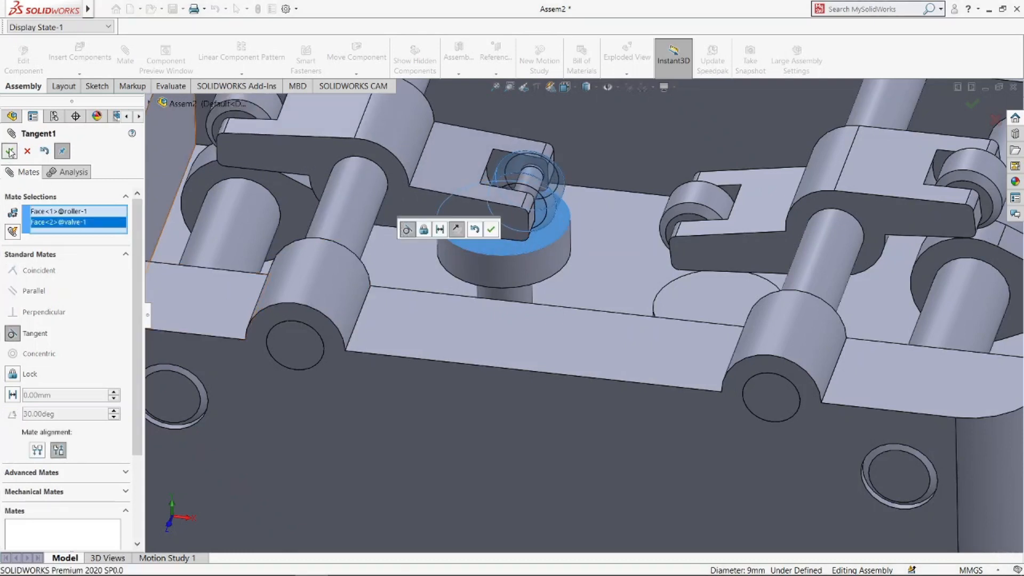
- Mate the cylindrical face of roller<4> tangent to the upper end face of valve<2>
click(688, 198)
click(696, 294)
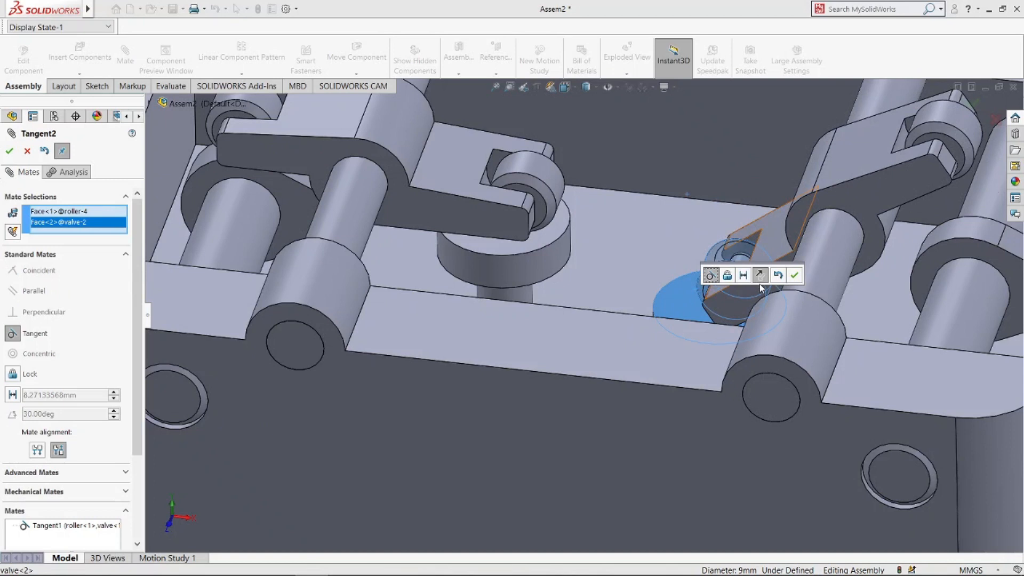
click(795, 276)
- Add a cam mate with the cam_shaft<2> lobe as cam path and the face of roller<2> as cam follower
click(126, 495)
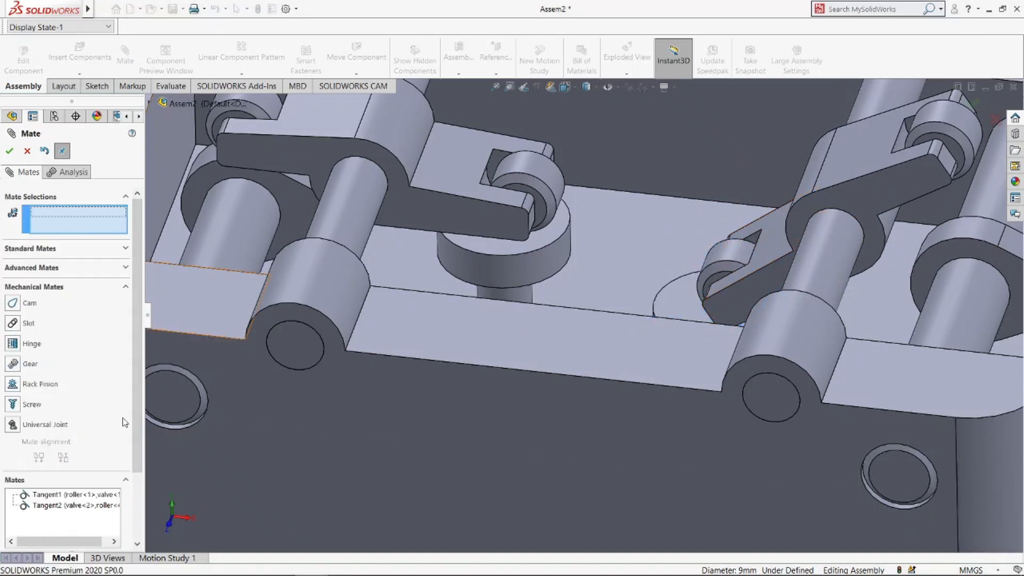
click(13, 305)
scroll(375, 337, up, 3)
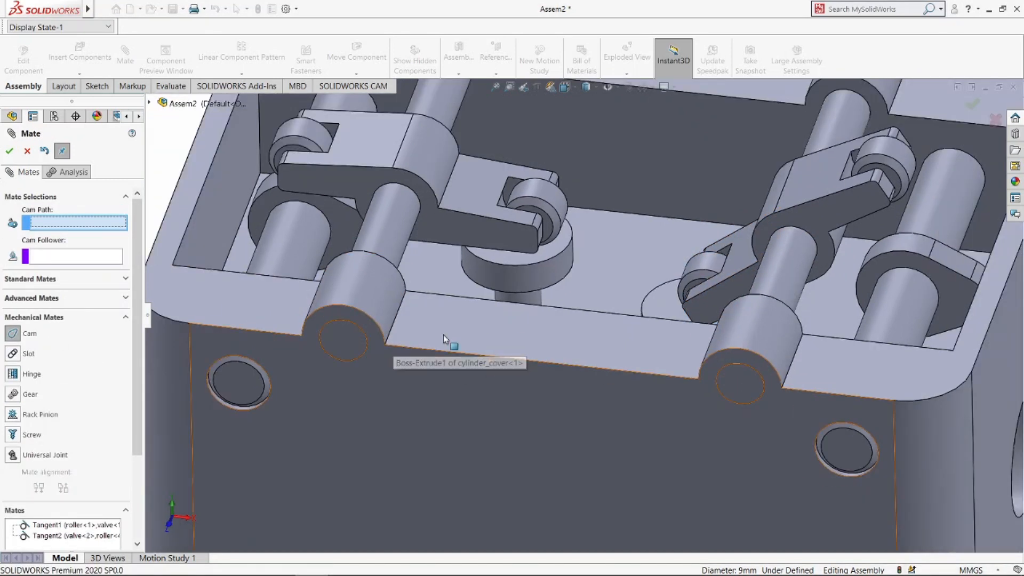
middle_drag(457, 306, 583, 348)
scroll(416, 263, up, 5)
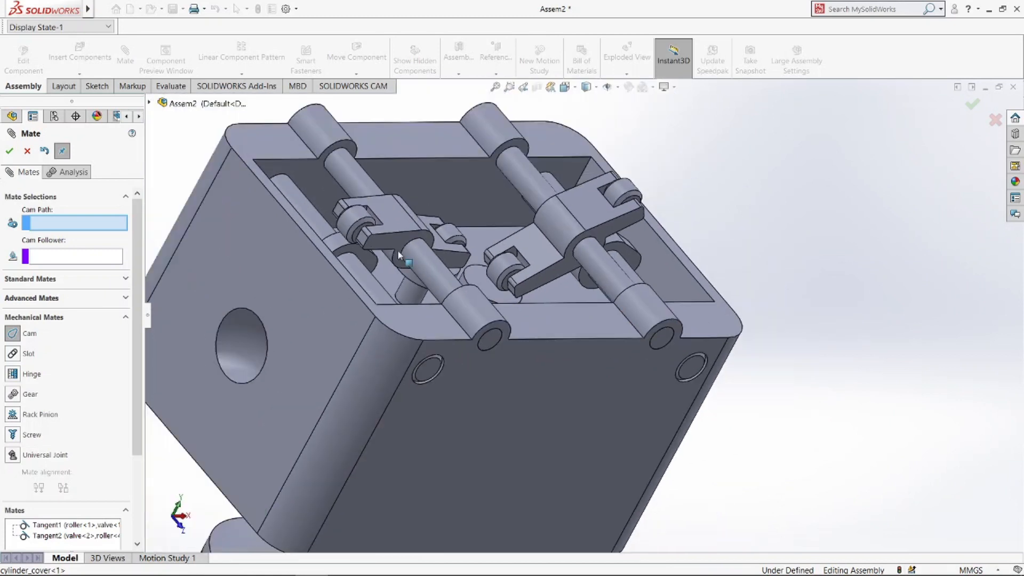
scroll(377, 256, down, 6)
click(377, 265)
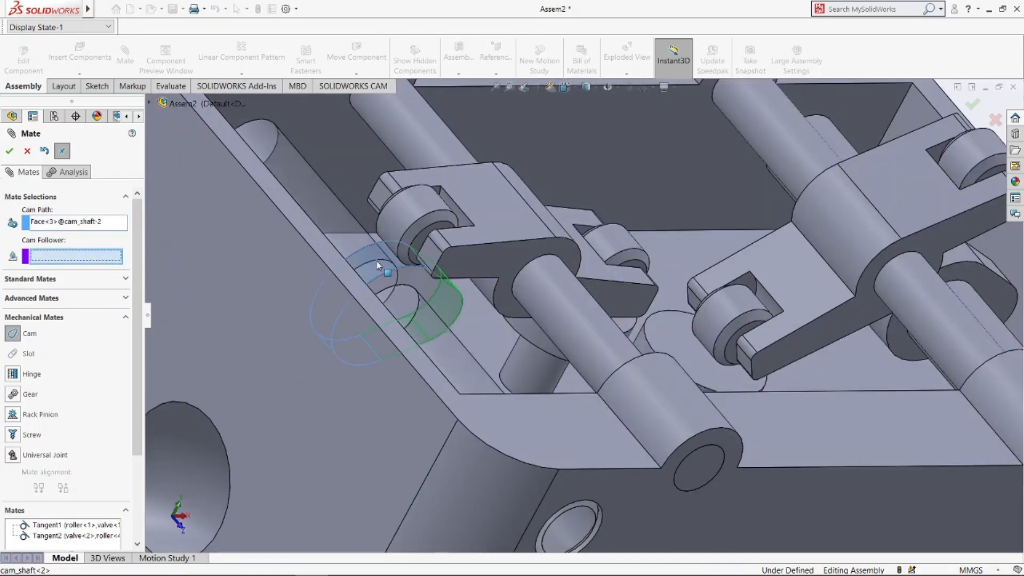
click(388, 218)
scroll(265, 216, up, 5)
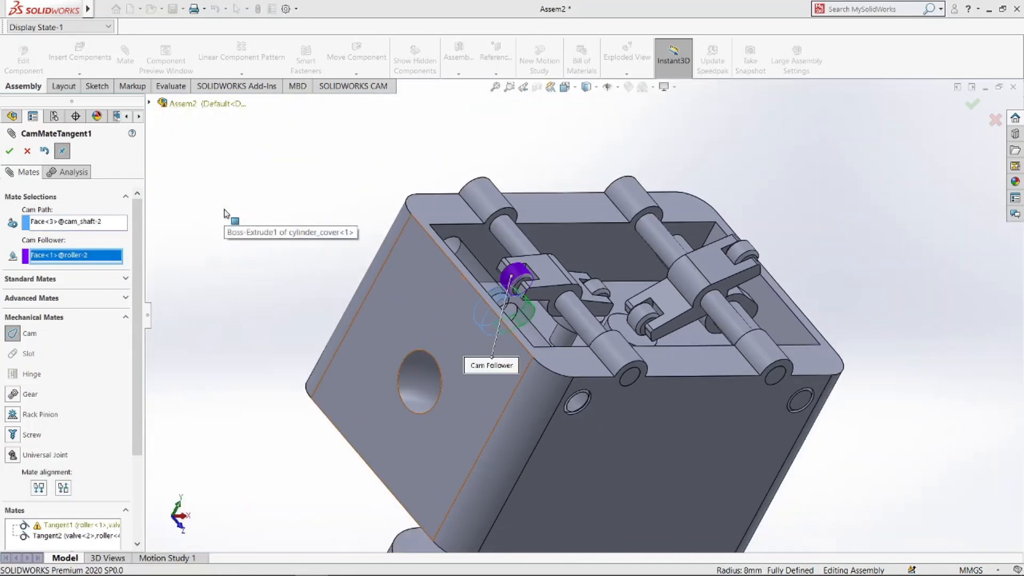
middle_drag(683, 330, 675, 319)
scroll(672, 316, down, 6)
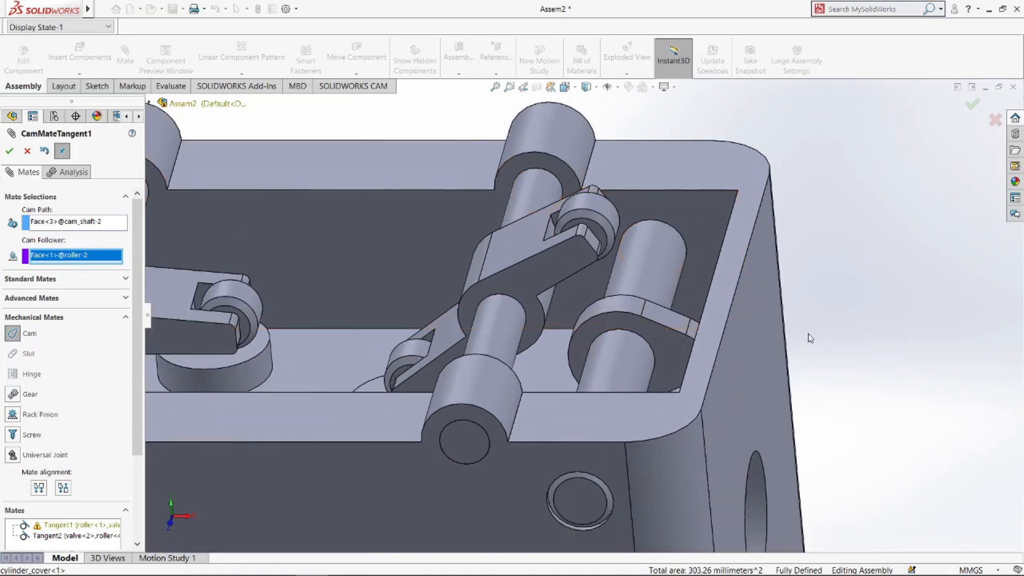
click(10, 152)
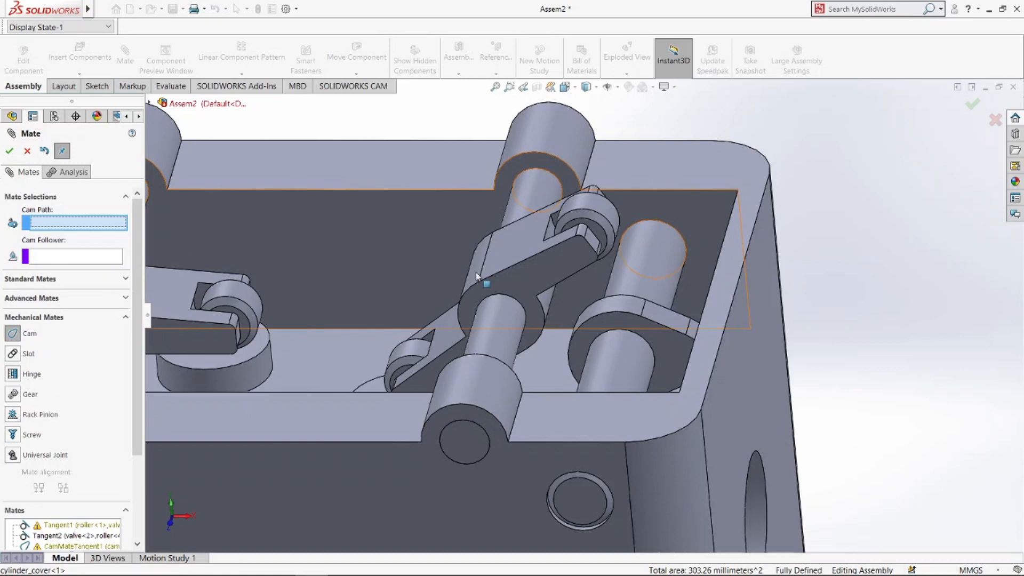
- Add a cam mate between the cam_shaft<1> lobe and the rocker arm roller above it, and finish mating
click(619, 315)
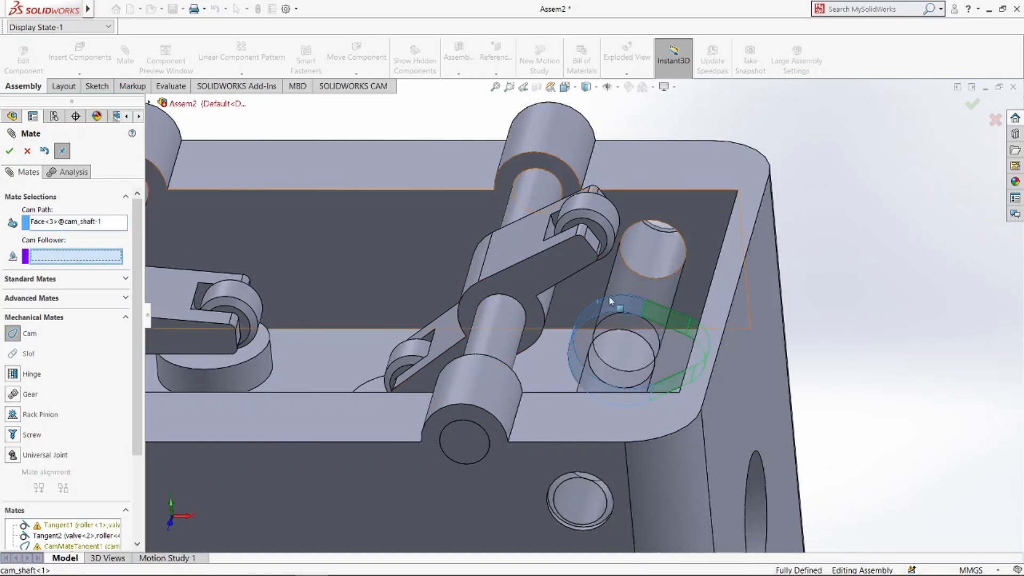
click(607, 214)
click(12, 151)
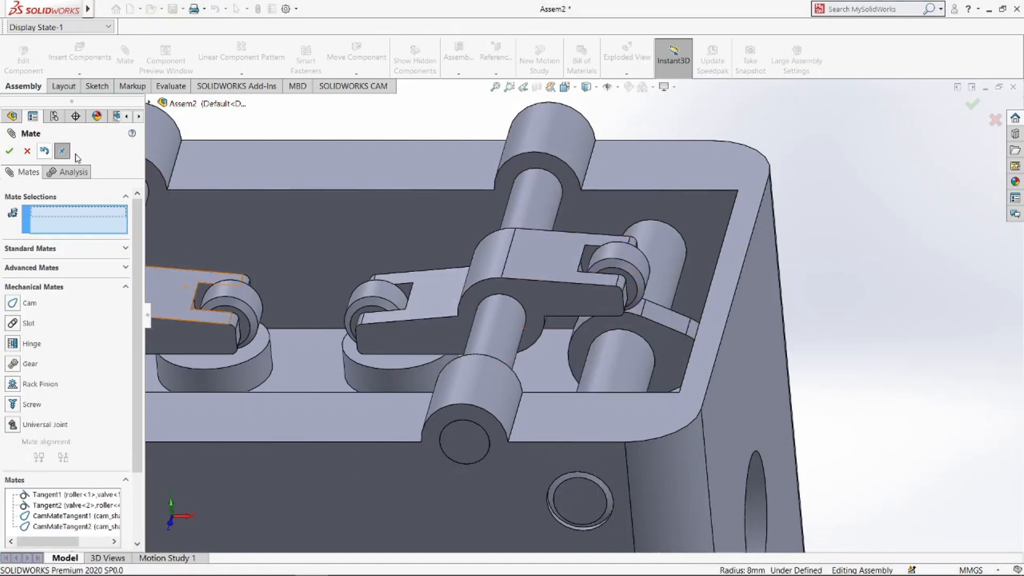
scroll(807, 142, up, 3)
click(10, 153)
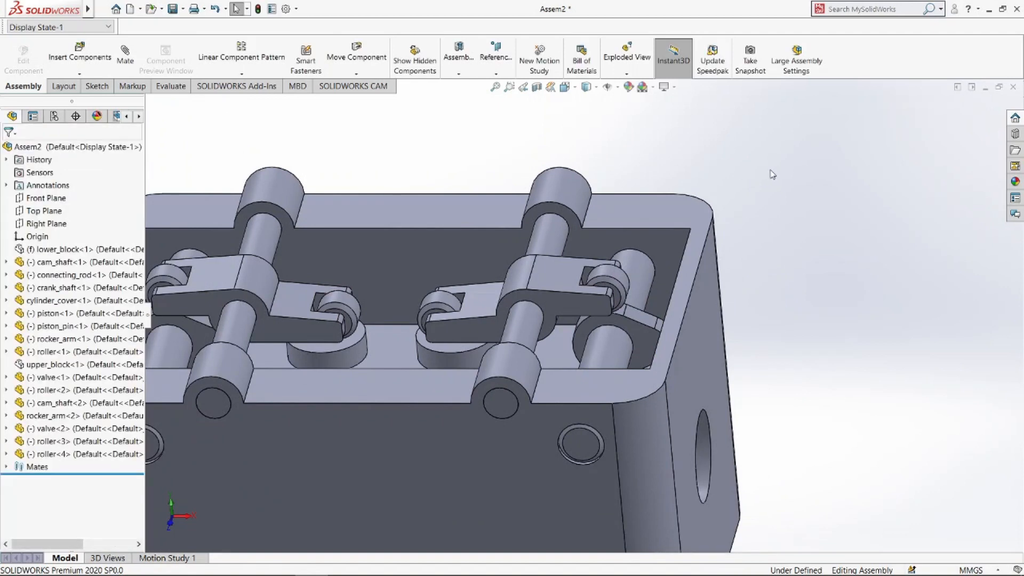
- Rotate cam_shaft<1> so its lobe points down and away from the rocker arm's roller
scroll(693, 240, up, 3)
scroll(619, 321, down, 4)
click(619, 318)
drag(619, 318, 610, 337)
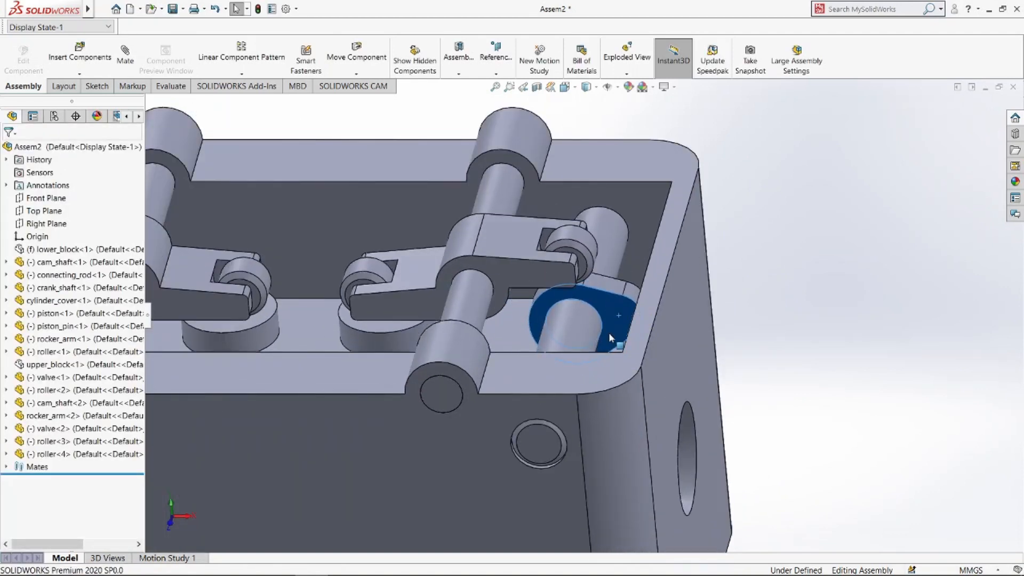
drag(529, 298, 603, 344)
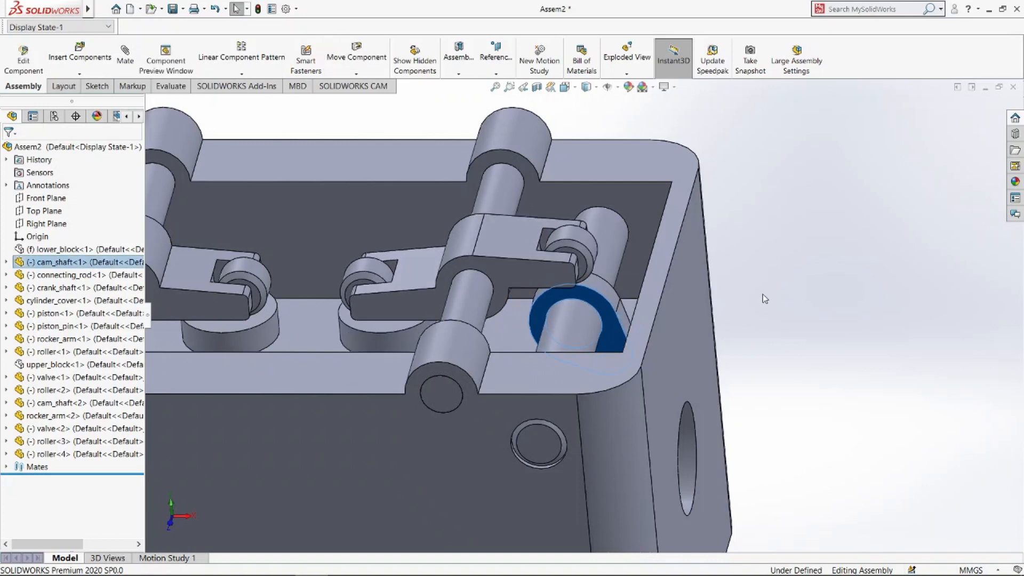
click(762, 297)
- Rotate cam_shaft<2> so its lobe points down and away from the rocker arm's roller
scroll(759, 304, up, 2)
scroll(223, 313, down, 3)
click(252, 353)
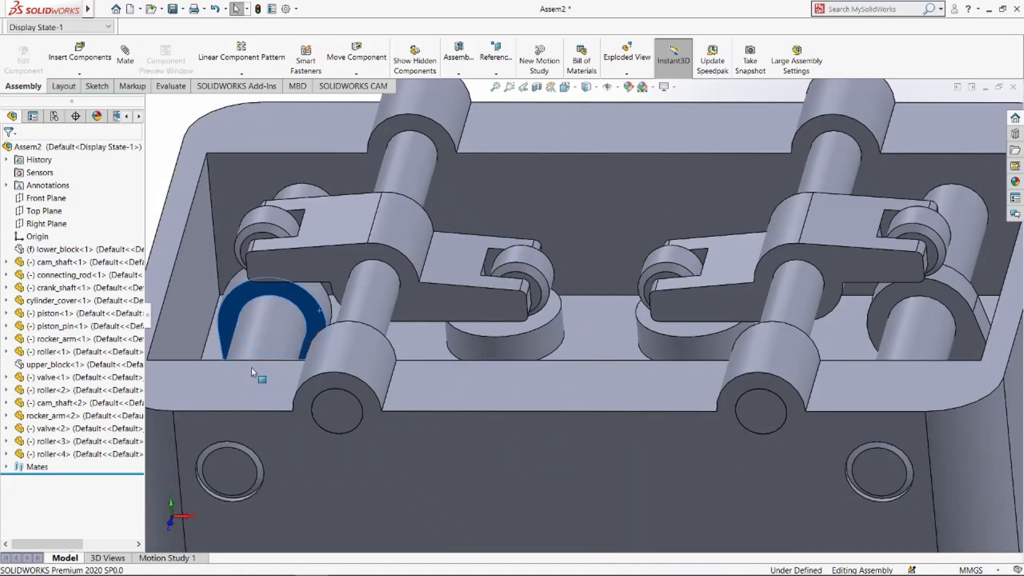
drag(193, 288, 289, 356)
scroll(386, 204, up, 5)
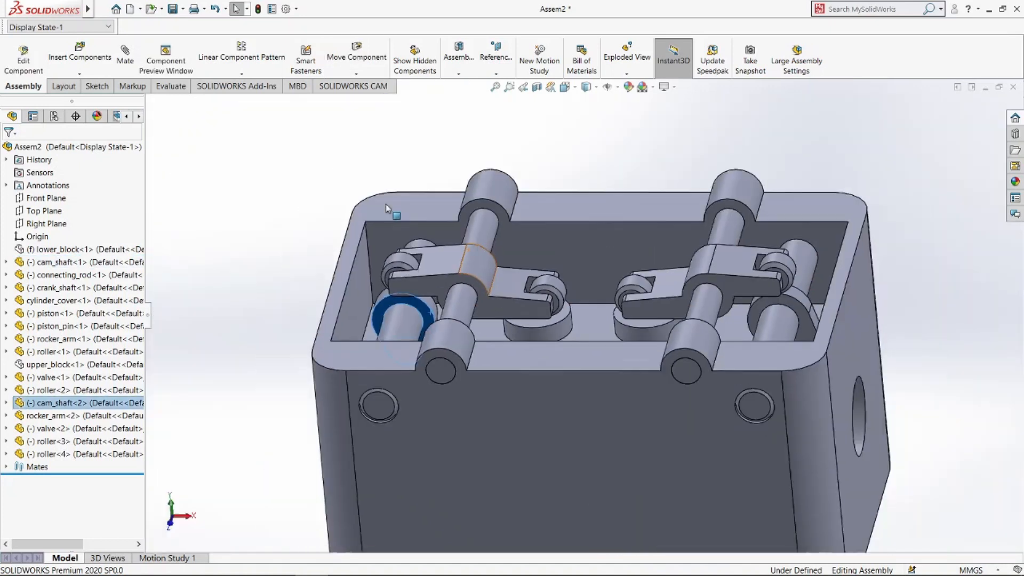
click(293, 209)
- Turn the crankshaft until the connecting rod stands vertical with the piston raised, viewing the assembly square to the cover's front face
scroll(307, 209, up, 5)
scroll(583, 222, up, 2)
scroll(680, 458, down, 3)
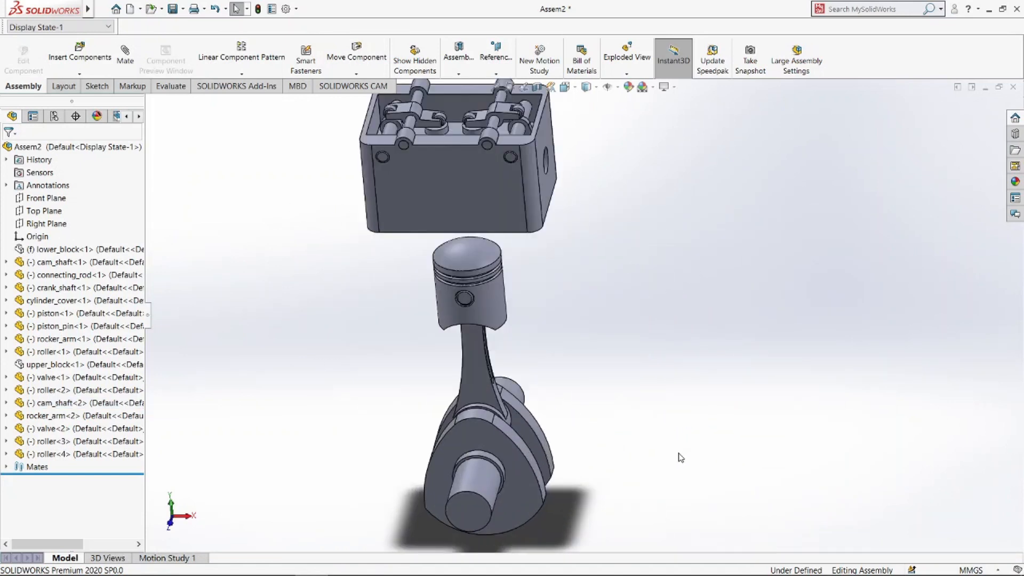
drag(485, 441, 445, 315)
click(613, 345)
click(482, 206)
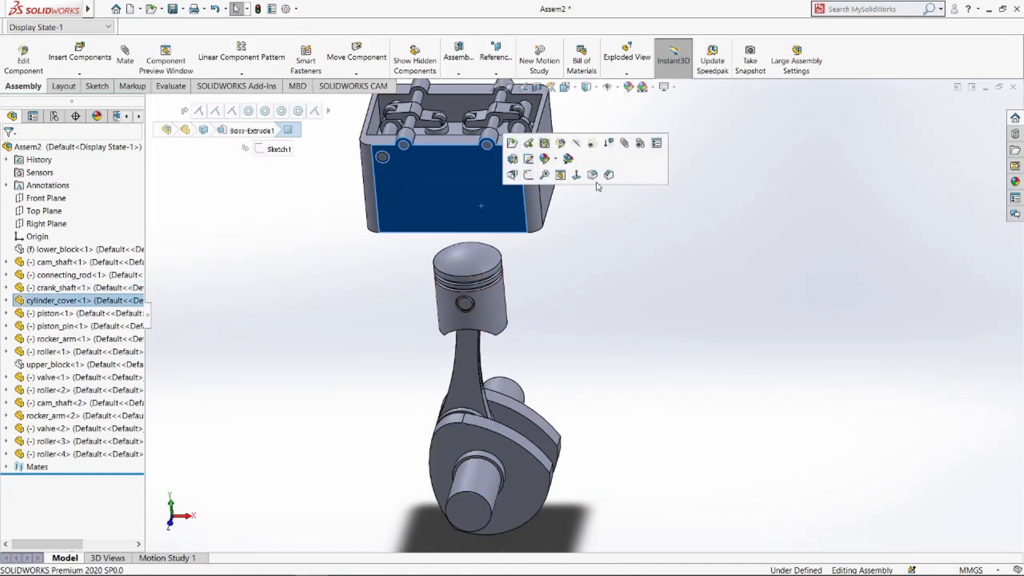
click(596, 177)
click(656, 322)
drag(603, 302, 603, 231)
click(603, 232)
click(601, 300)
click(665, 342)
scroll(617, 162, down, 2)
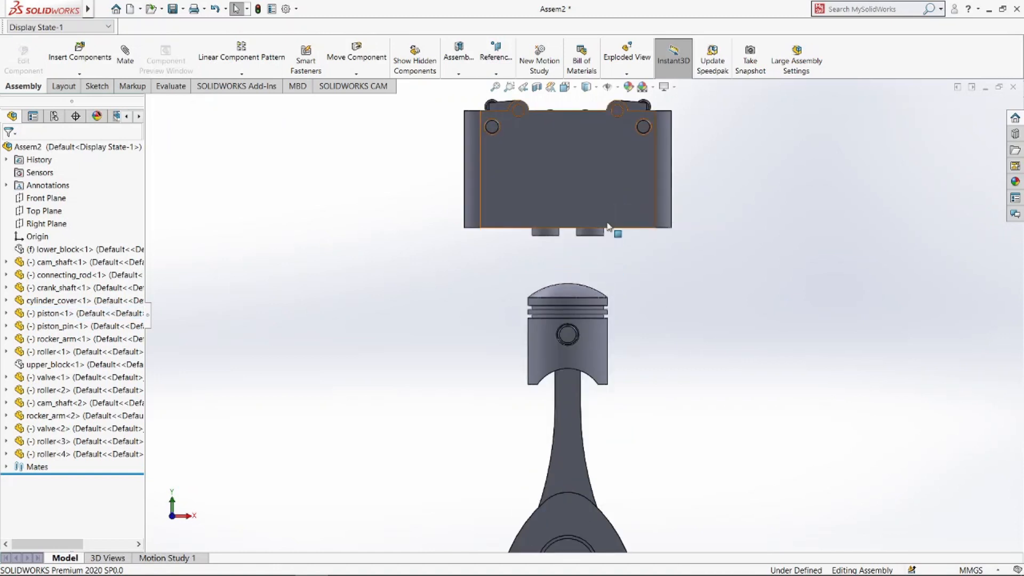
- Make the cylinder cover transparent so the valves and cam lobes inside can be seen
click(56, 301)
click(157, 273)
click(347, 333)
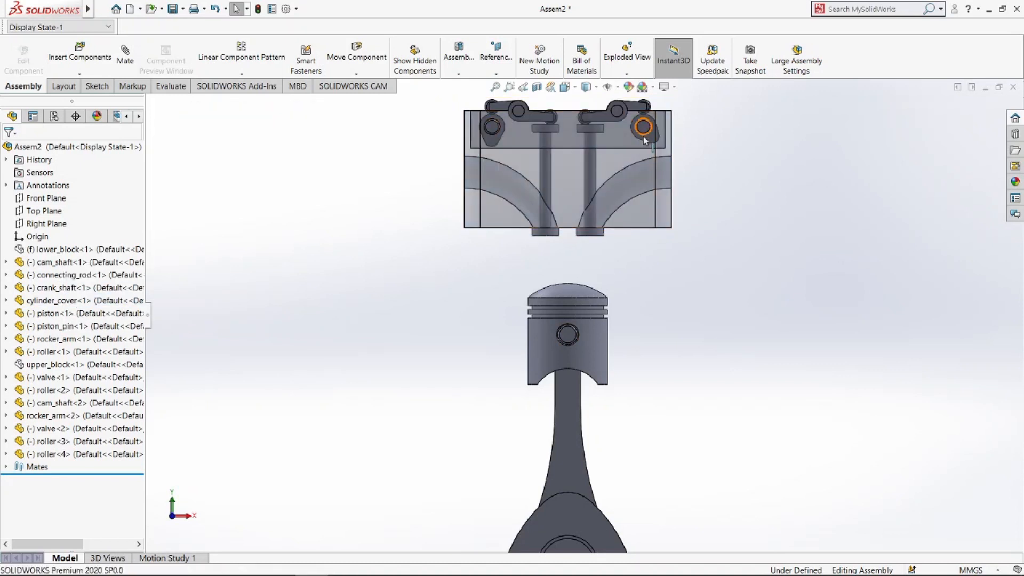
- Add a 135° angle mate between the Top Plane of cam_shaft<2> and the cover's adjacent outer side face
scroll(642, 141, down, 4)
drag(306, 199, 289, 201)
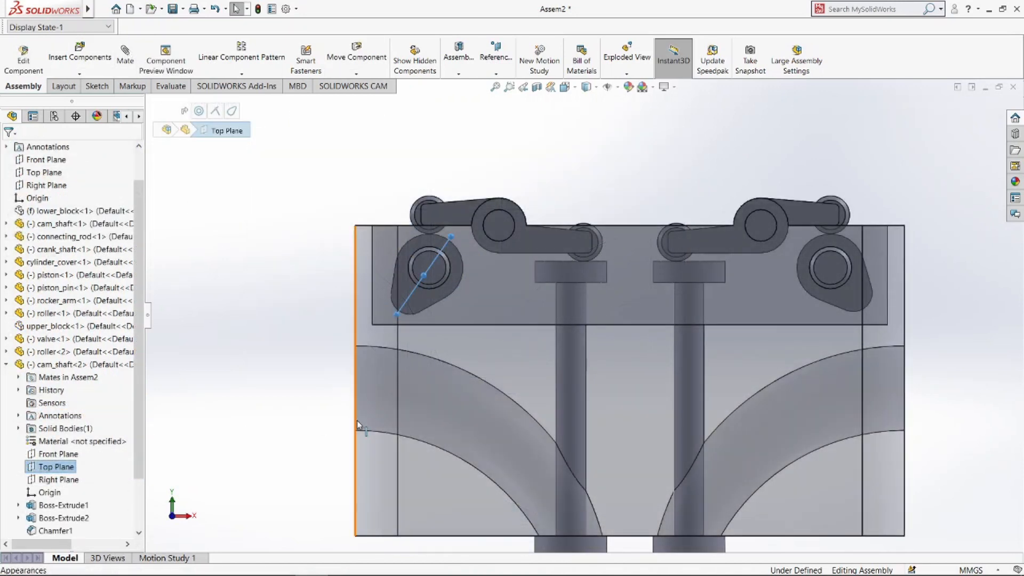
ctrl+click(357, 420)
click(250, 249)
click(69, 467)
middle_drag(198, 439, 230, 446)
ctrl+click(312, 481)
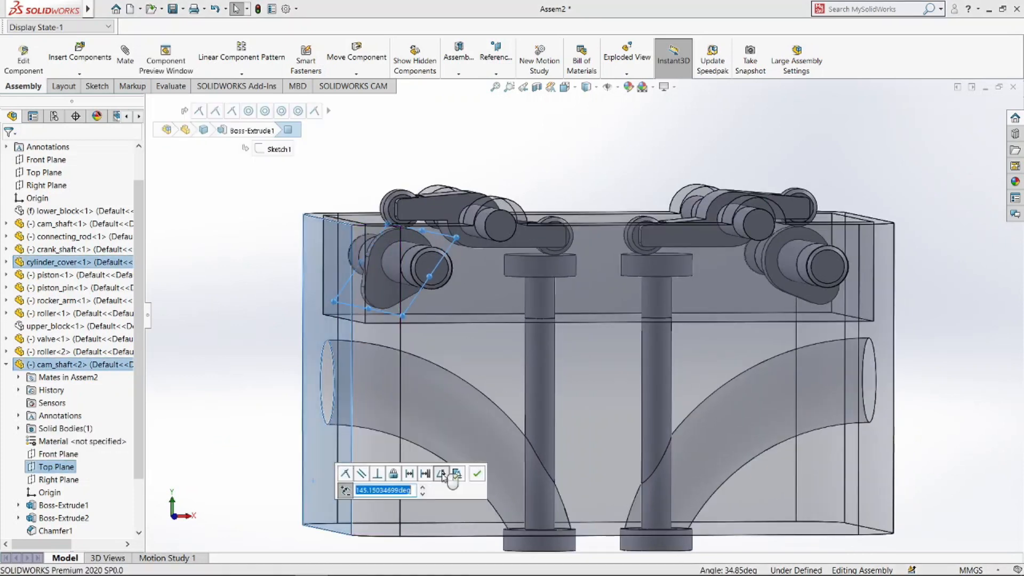
key(Return)
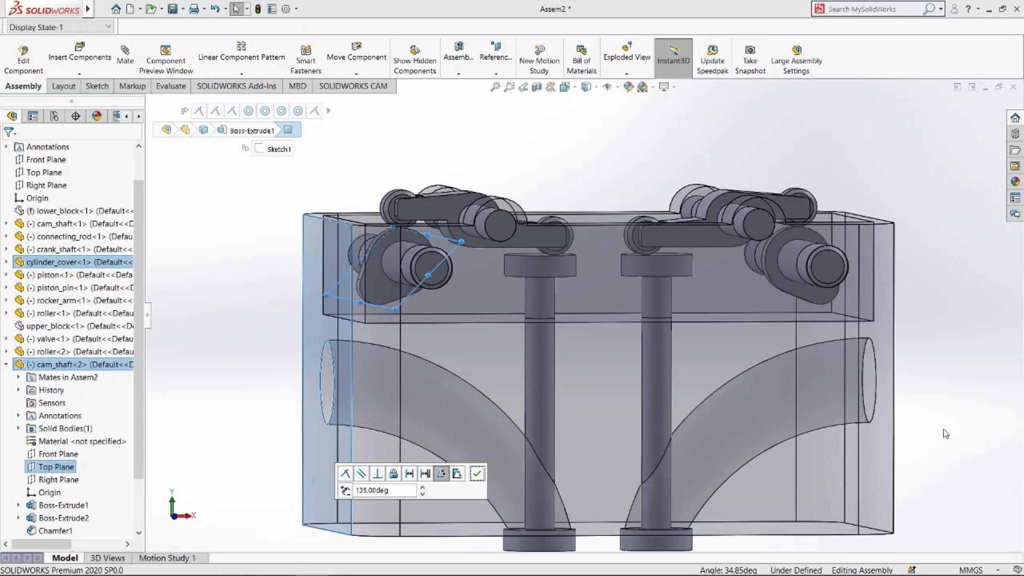
click(478, 475)
middle_drag(926, 423, 915, 423)
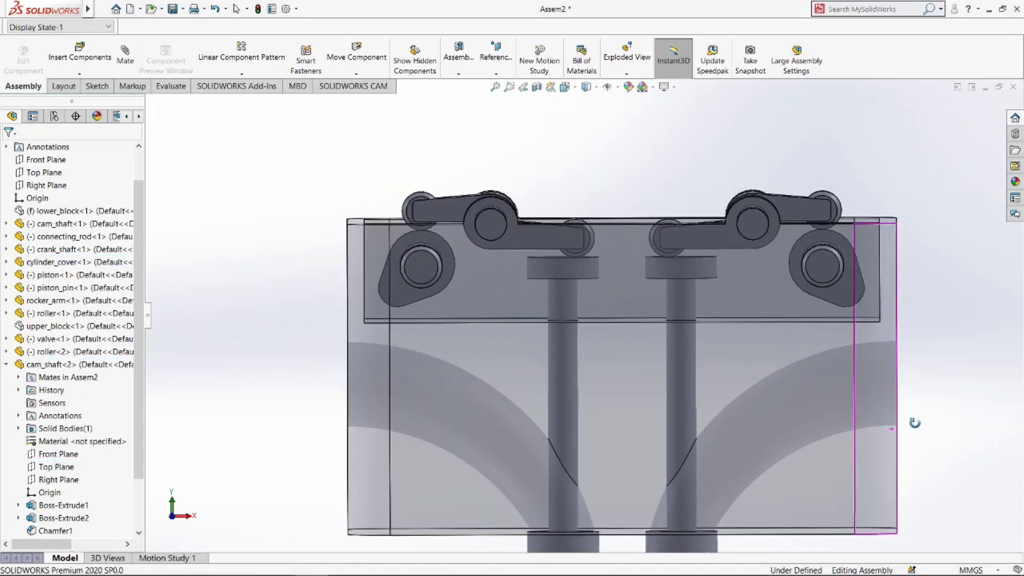
click(7, 365)
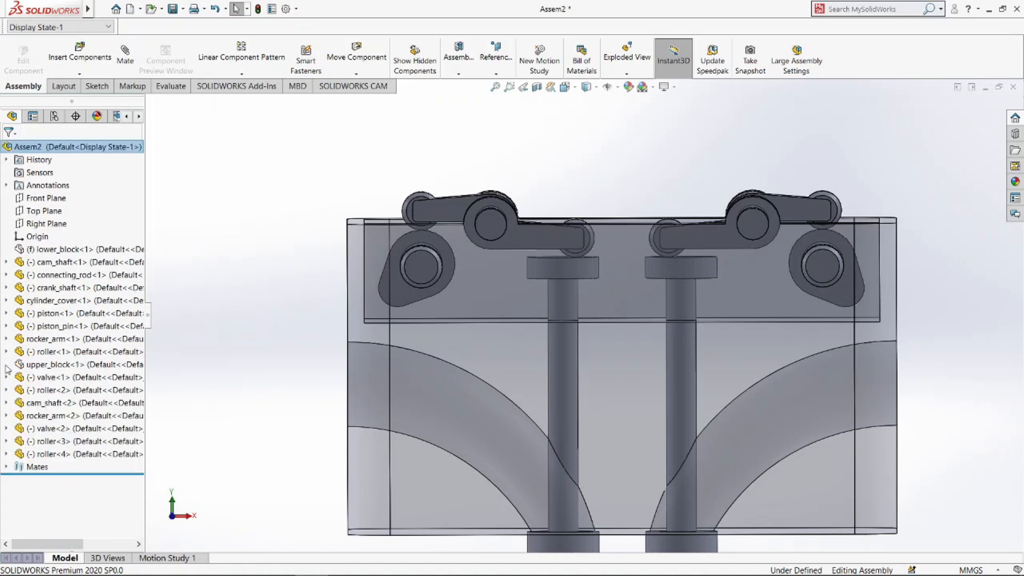
- Add a 135° angle mate between the Top Plane of cam_shaft<1> and the cover's adjacent outer side face
click(830, 269)
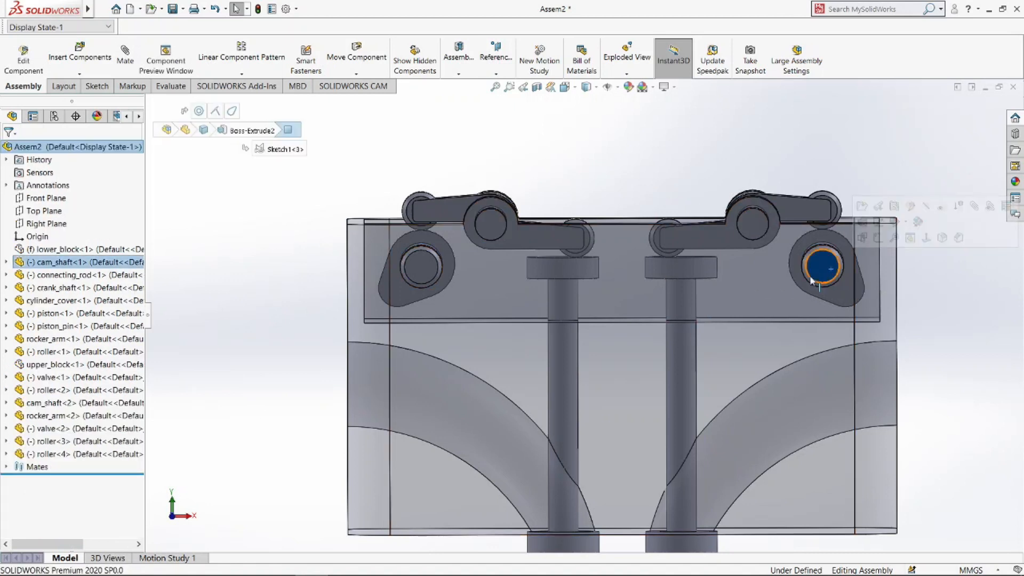
click(6, 262)
click(51, 367)
middle_drag(978, 369, 957, 458)
ctrl+click(951, 456)
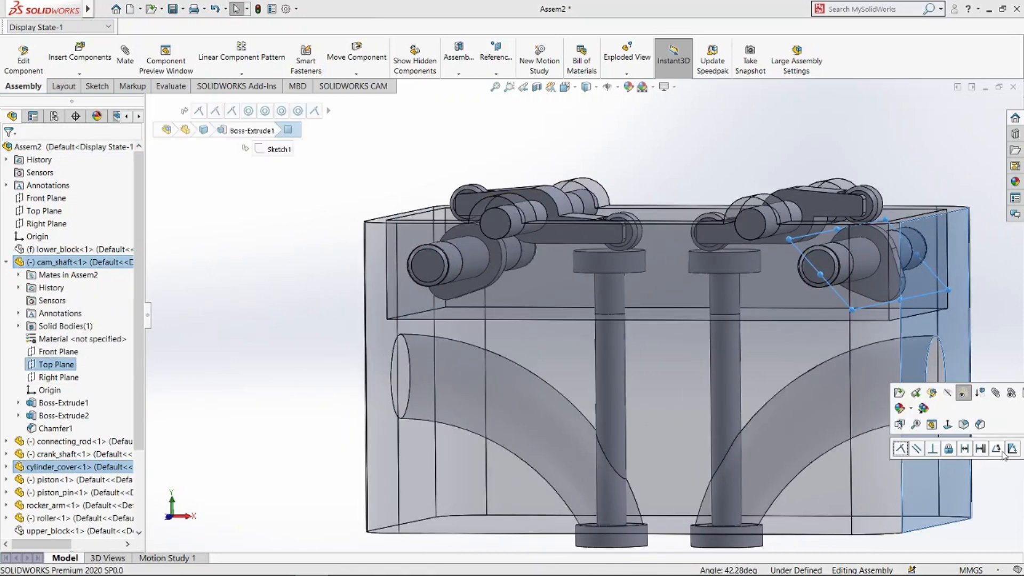
text(135)
key(Return)
click(976, 449)
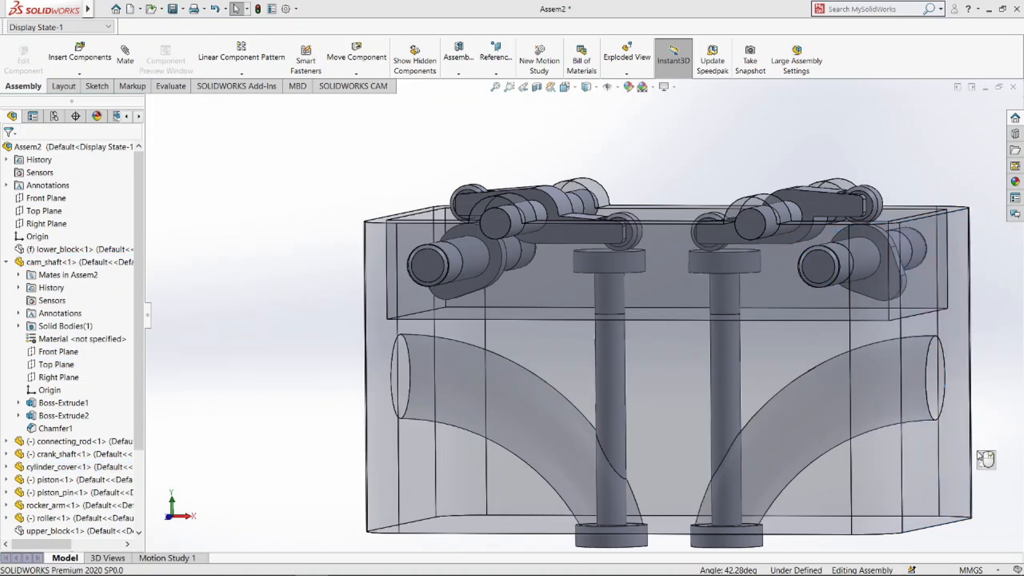
- Add a reversed gear mate between the circular front end edges of the two cam shafts at an 8 mm : 8 mm ratio
middle_drag(284, 333, 278, 361)
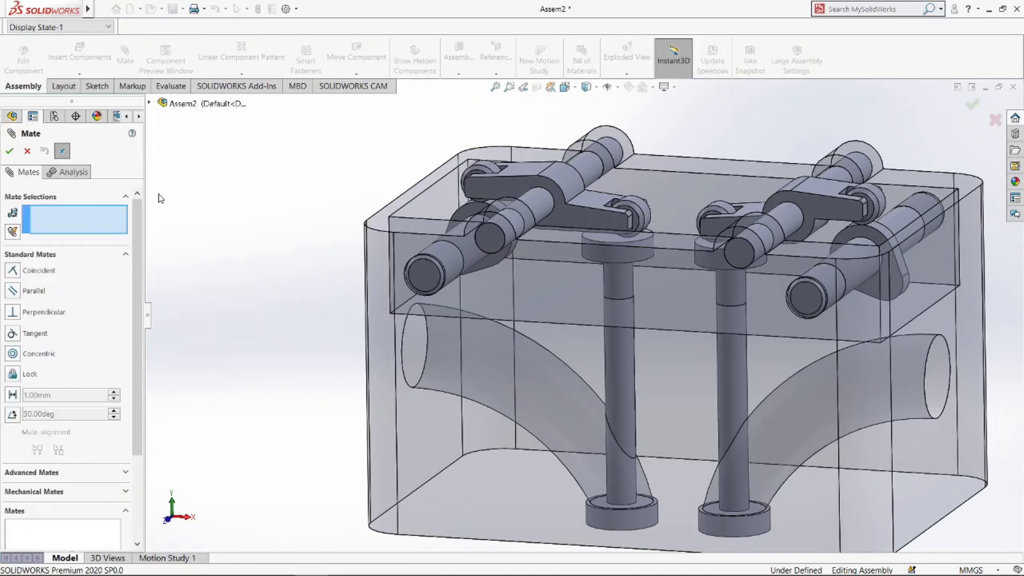
scroll(129, 336, down, 3)
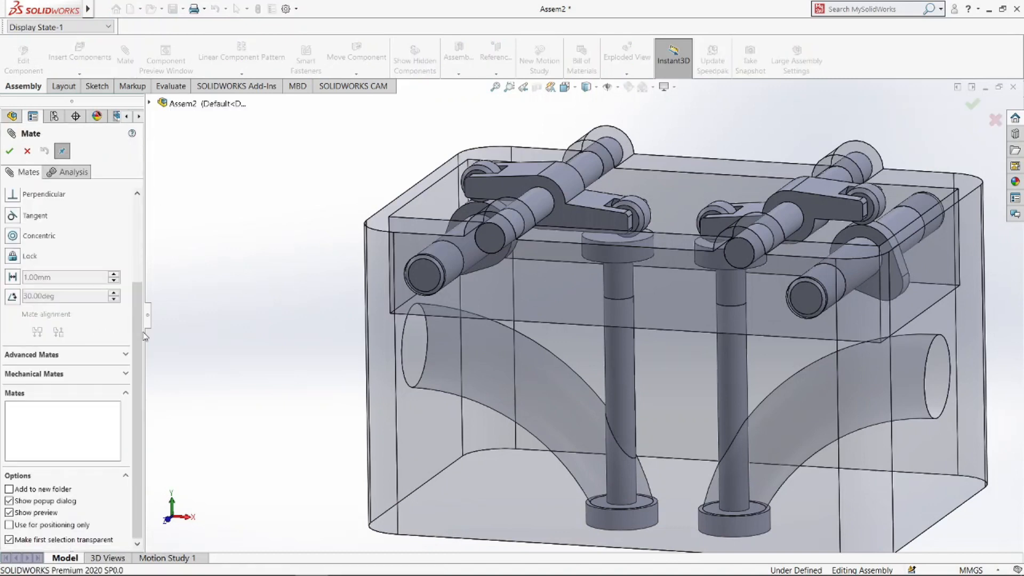
click(126, 373)
click(18, 279)
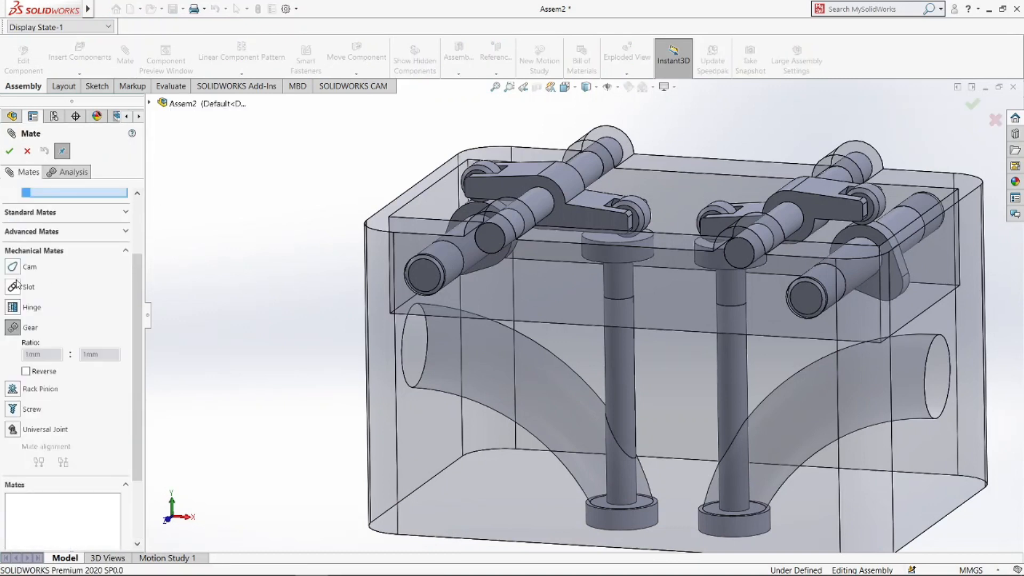
scroll(420, 293, down, 3)
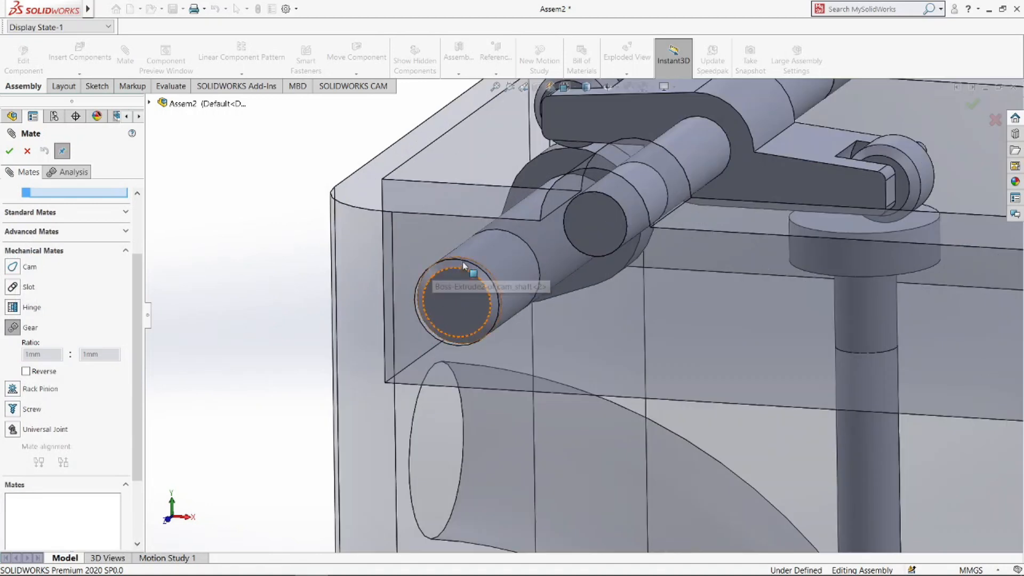
click(462, 274)
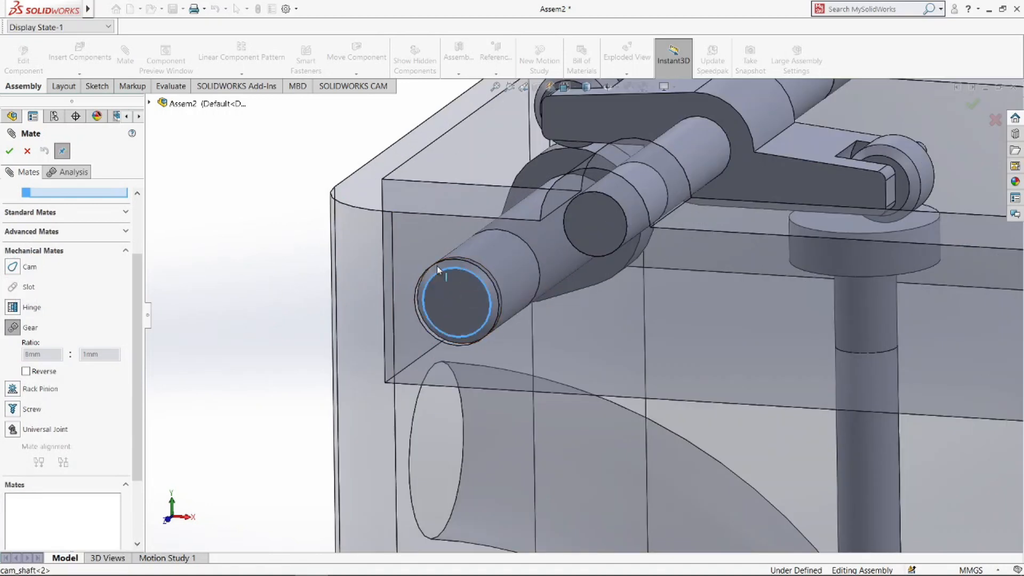
scroll(581, 314, up, 5)
click(755, 296)
scroll(853, 316, down, 5)
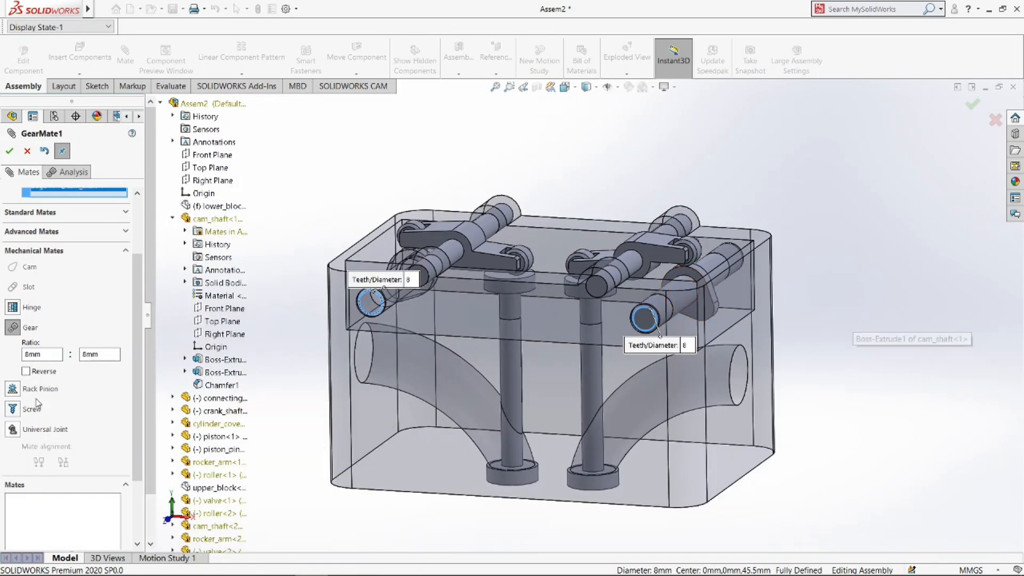
click(26, 371)
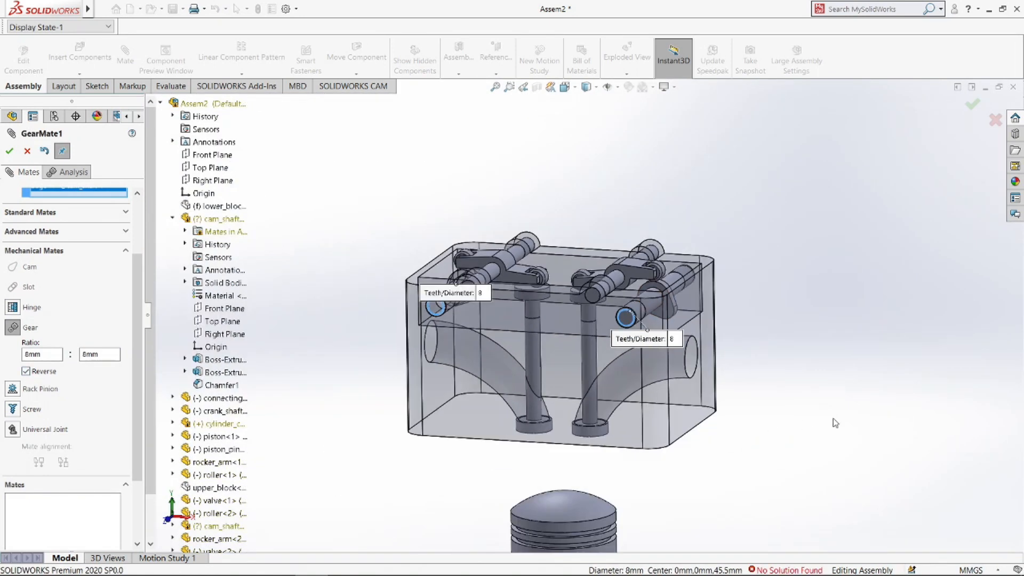
click(11, 152)
click(28, 152)
scroll(101, 469, down, 15)
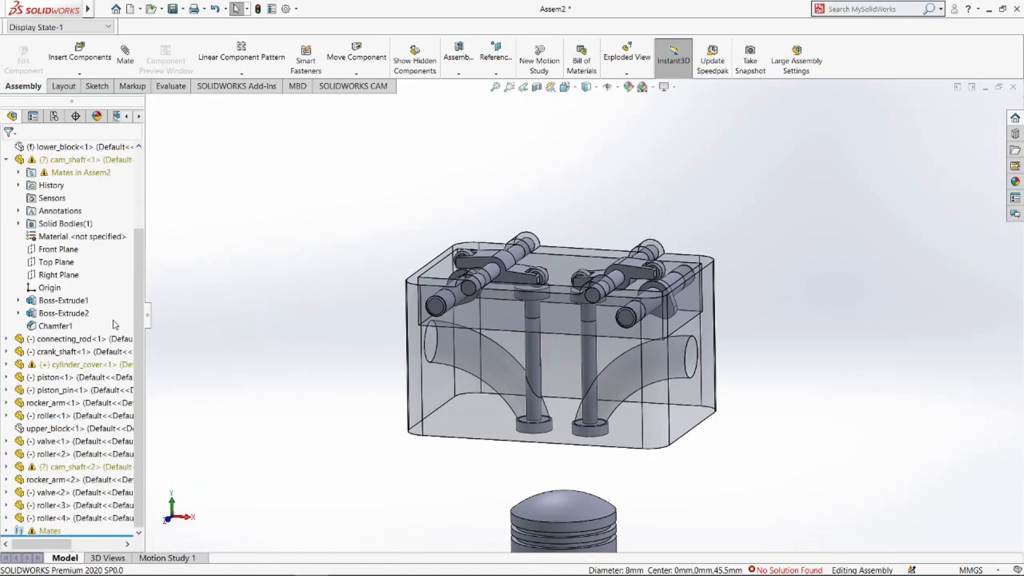
scroll(101, 469, down, 3)
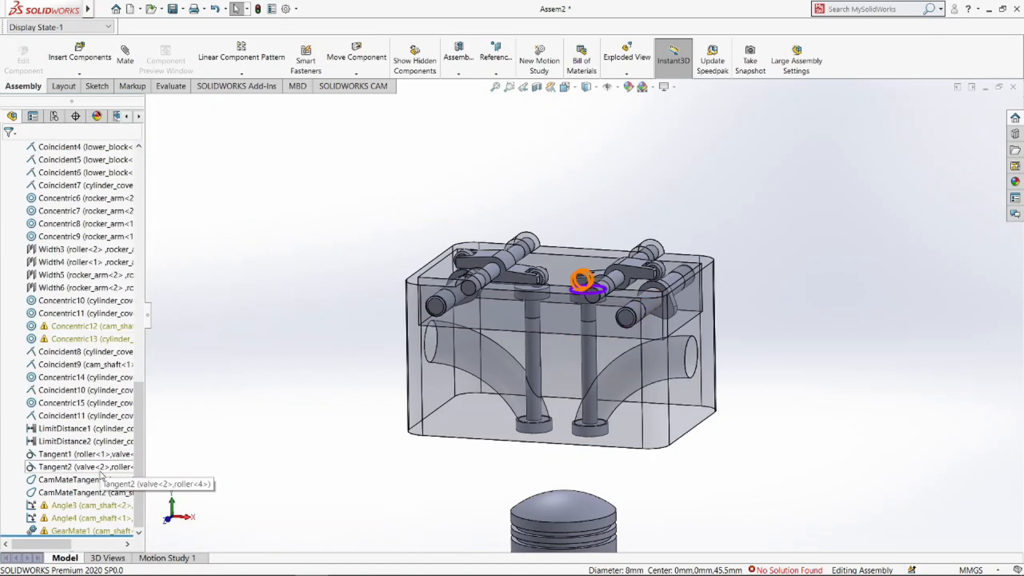
click(75, 505)
ctrl+click(97, 518)
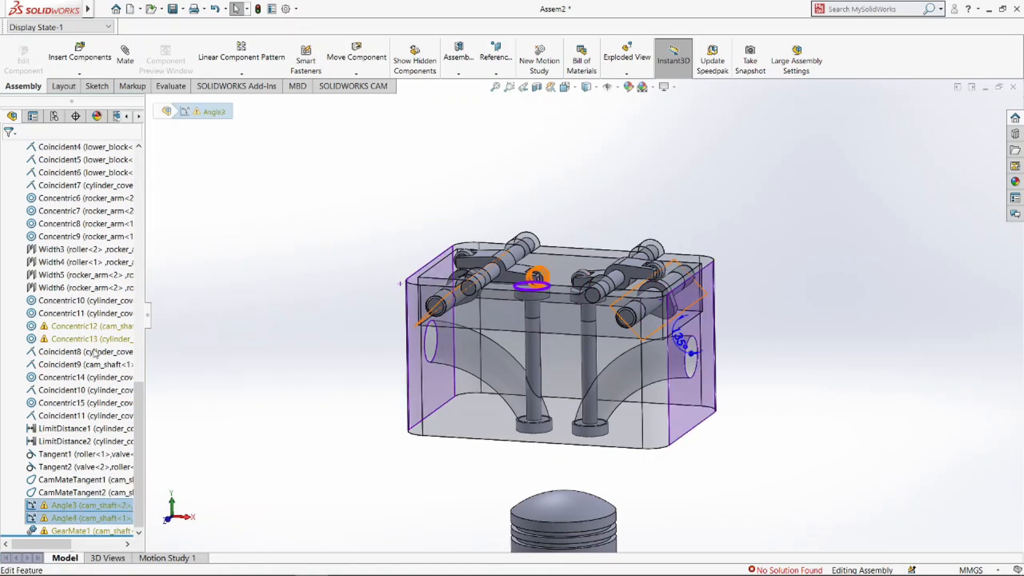
click(307, 265)
scroll(318, 217, up, 5)
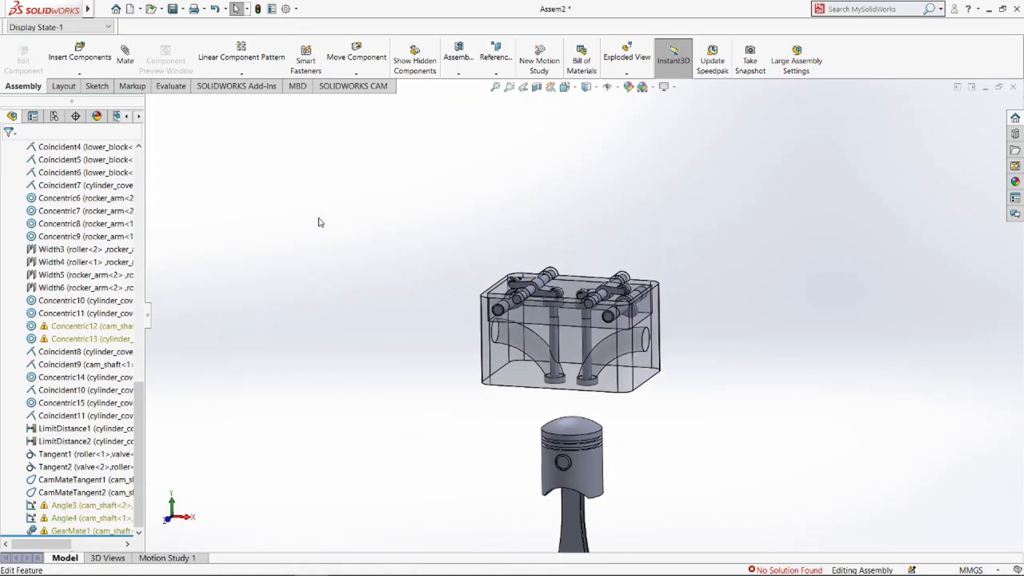
- Set up a gear mate between the front end edge of cam_shaft<1> and the crankshaft's circular end edge
click(125, 52)
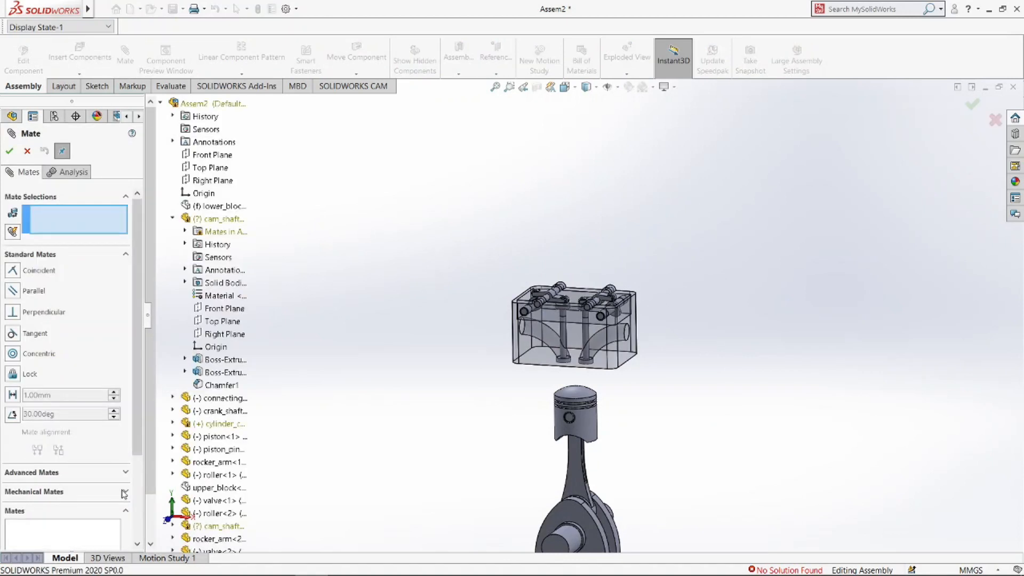
click(125, 492)
click(13, 364)
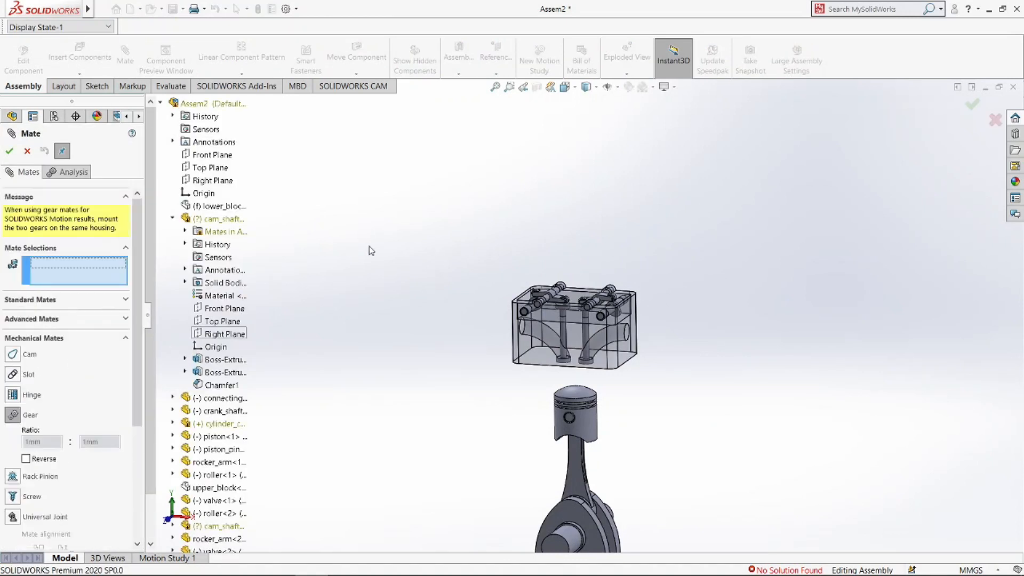
scroll(489, 372, up, 2)
scroll(562, 291, down, 8)
scroll(562, 291, down, 2)
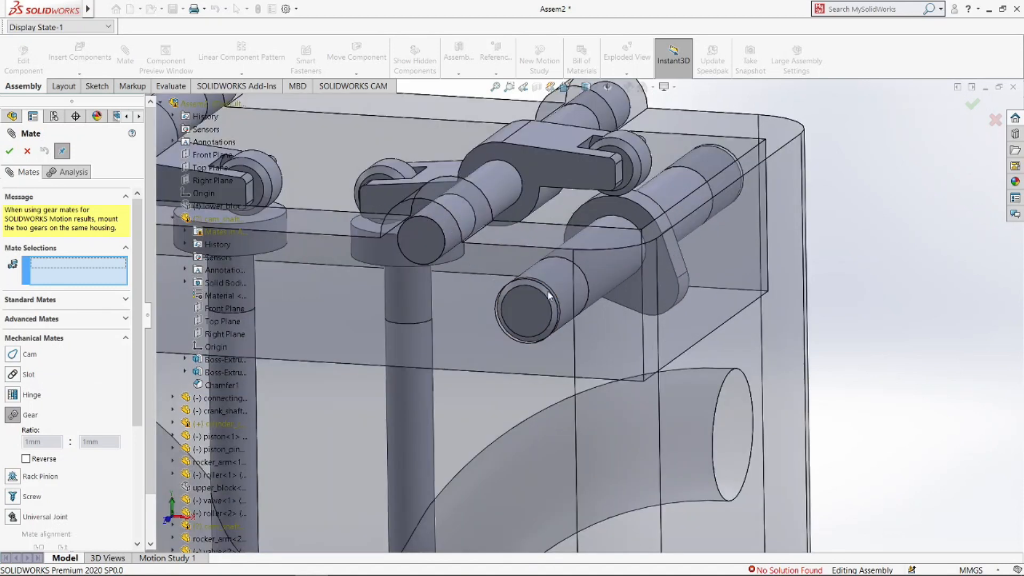
click(560, 297)
scroll(550, 319, up, 10)
scroll(549, 318, up, 2)
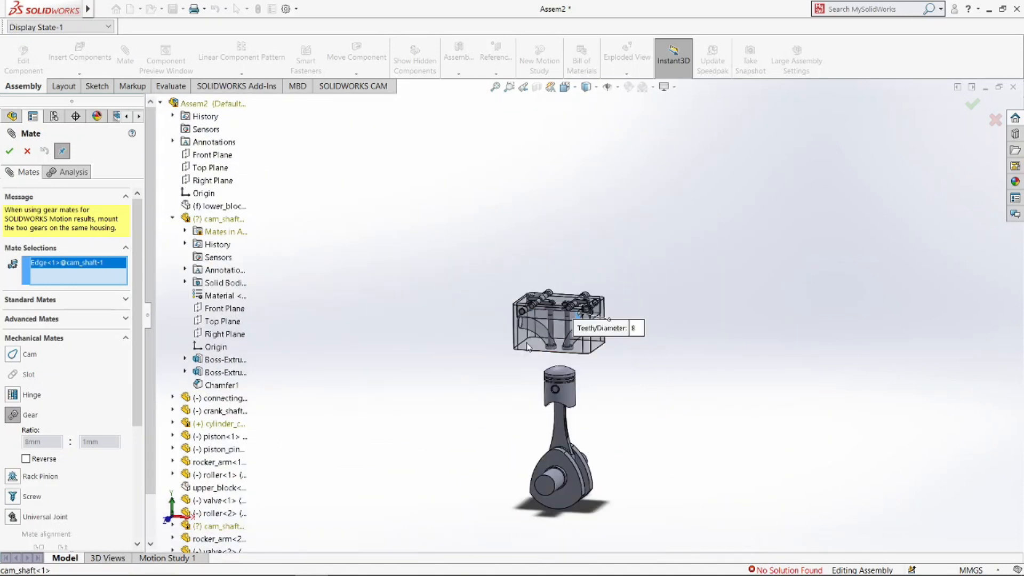
scroll(567, 454, down, 8)
click(505, 444)
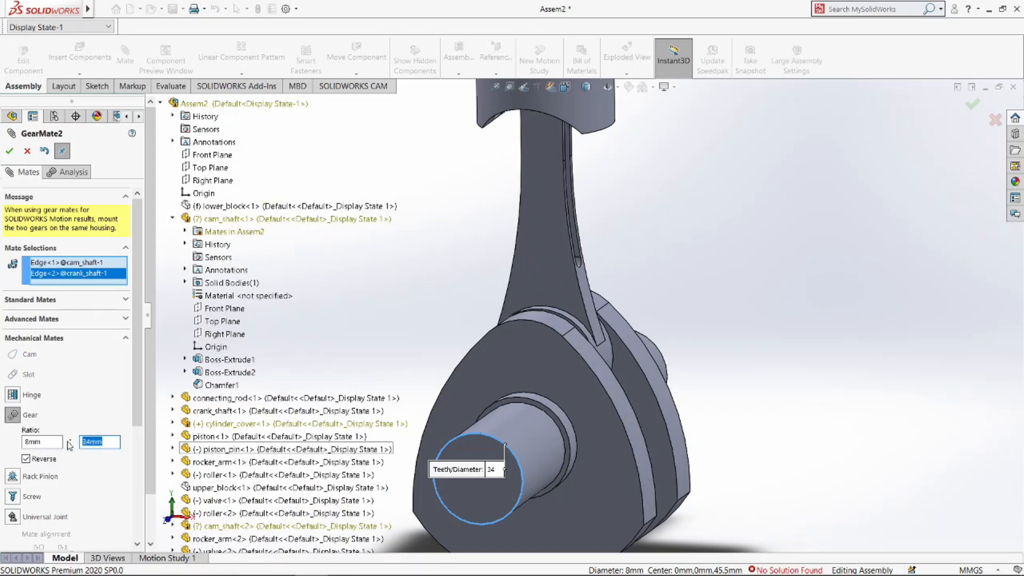
- Set the cam-to-crank gear ratio to 2 mm : 1 mm with reversed rotation and accept the mate
key(Return)
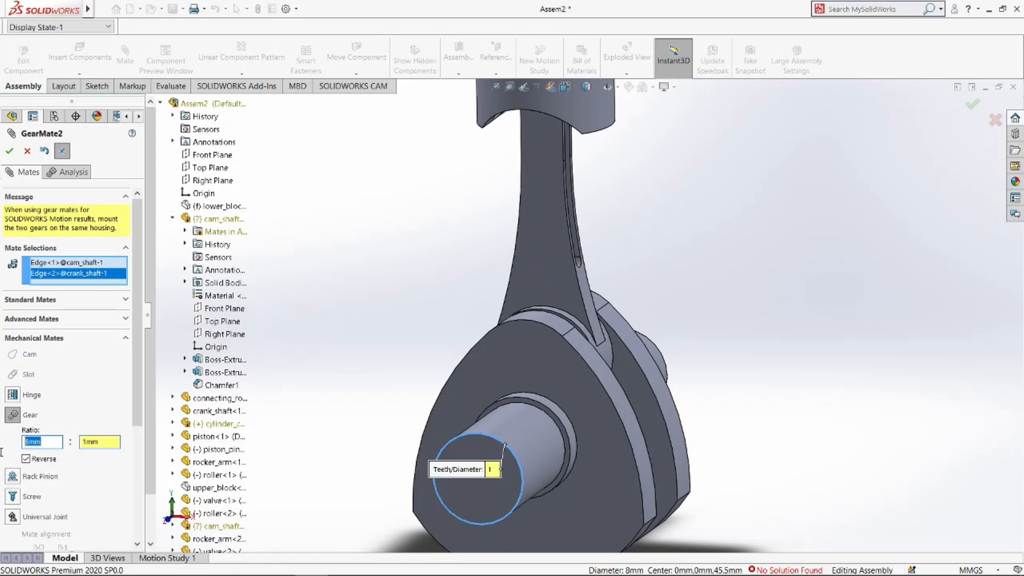
text(2)
key(Return)
click(9, 151)
click(27, 151)
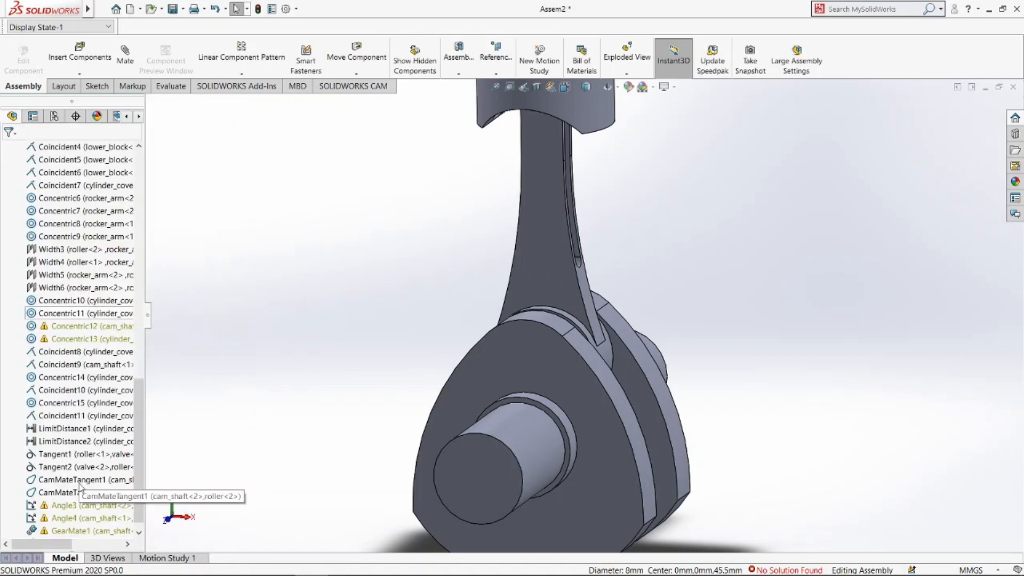
- Suppress the Angle3 and Angle4 mates that lock the two cam shafts to the cover
click(81, 493)
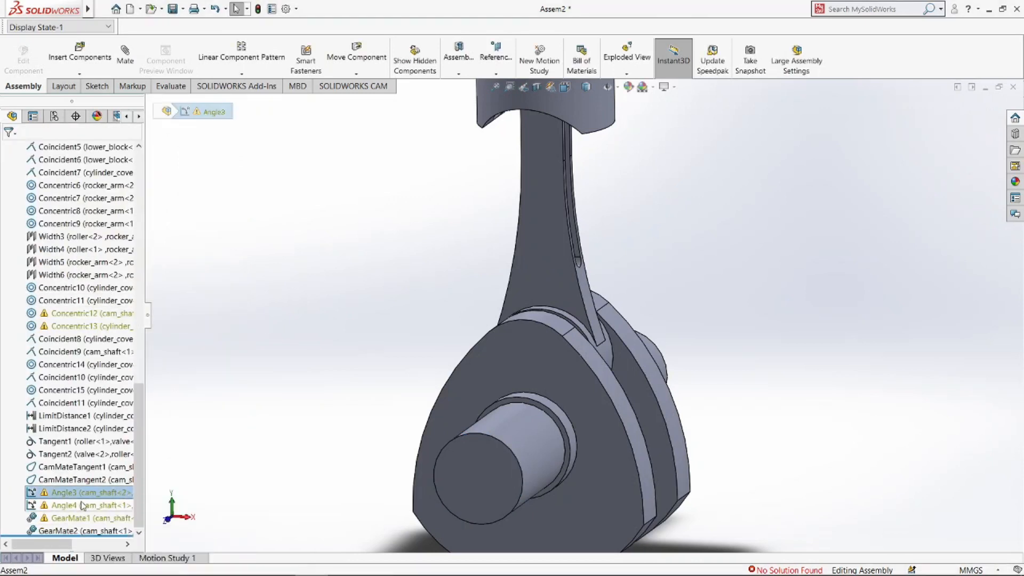
ctrl+click(80, 505)
click(109, 471)
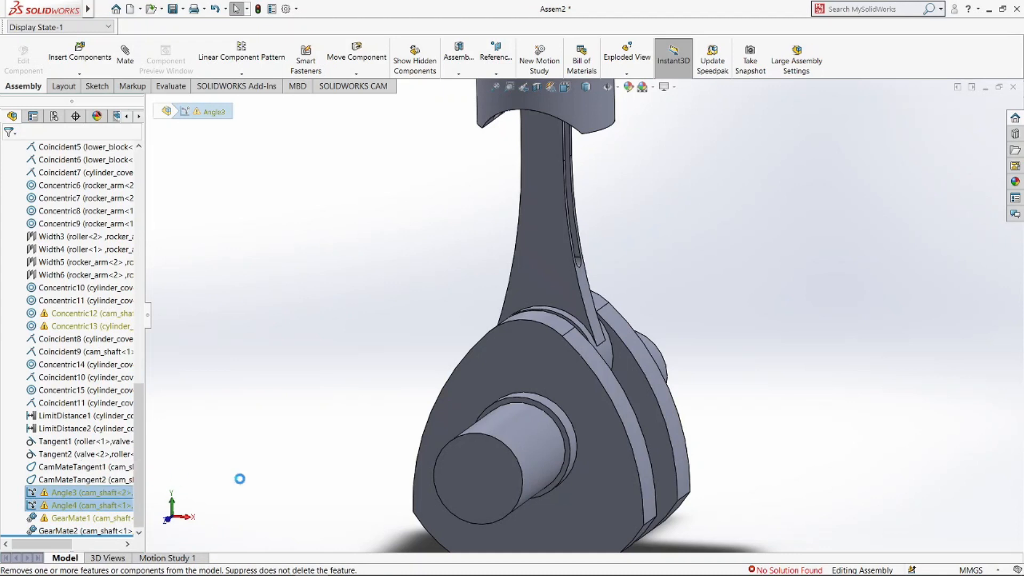
key(f)
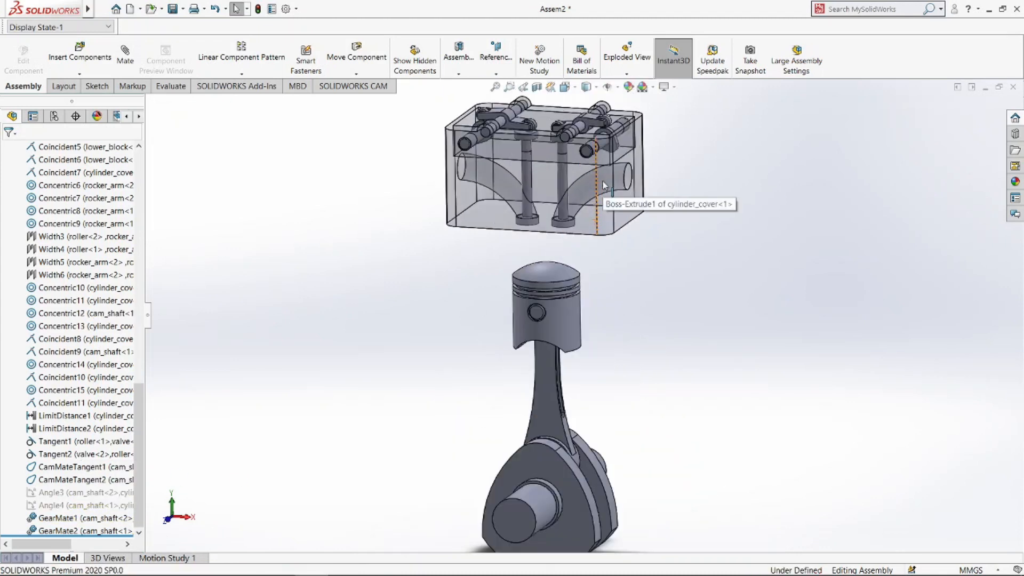
- View the assembly square to the crank web's front face and turn the crankshaft slightly to test the gear-mated motion
click(535, 463)
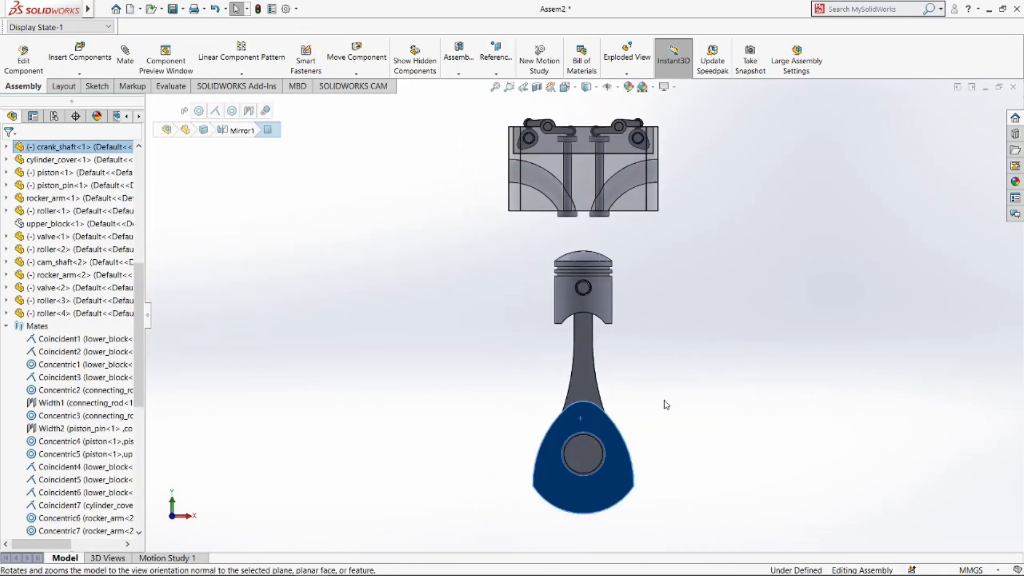
click(664, 400)
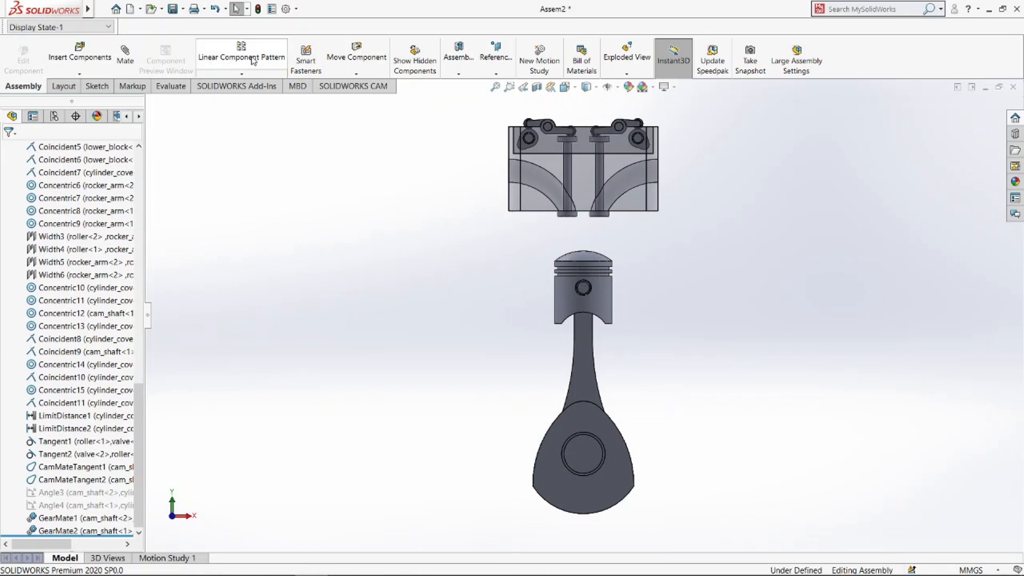
drag(574, 409, 577, 380)
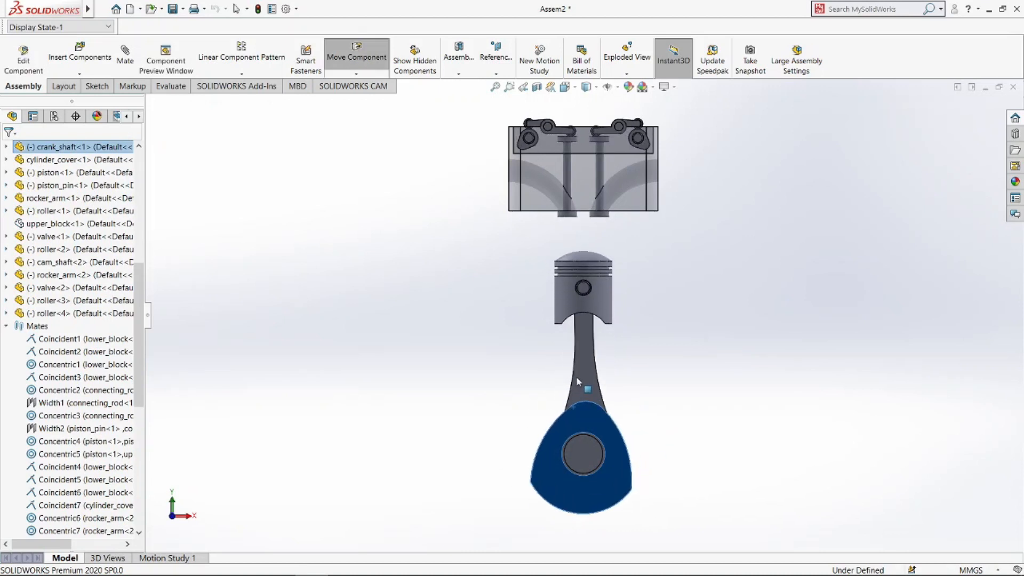
click(481, 375)
- Edit the gear mate between cam_shaft<1> and the crankshaft to turn off its reversed rotation
scroll(63, 519, down, 5)
scroll(63, 519, down, 3)
click(66, 531)
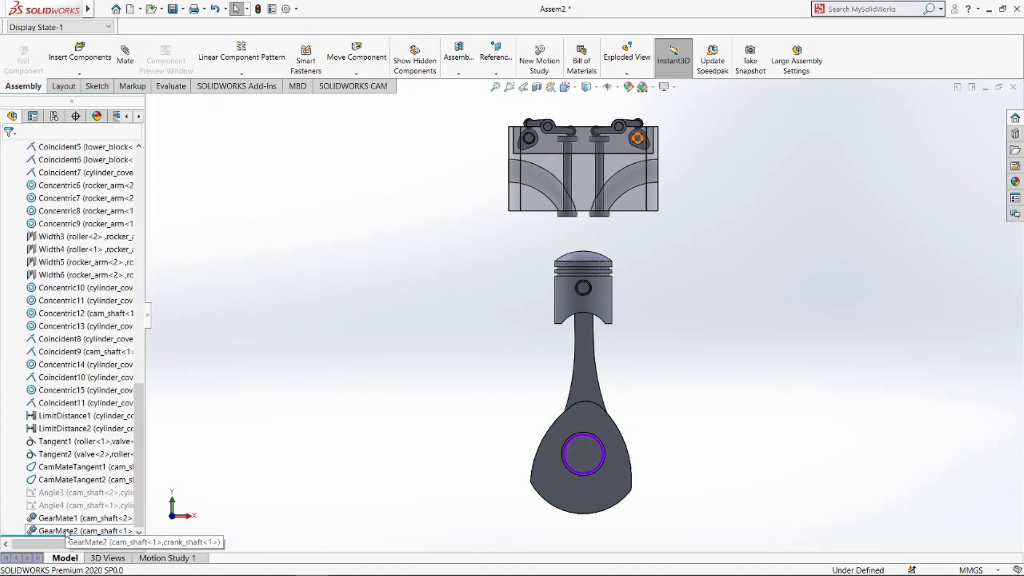
click(78, 497)
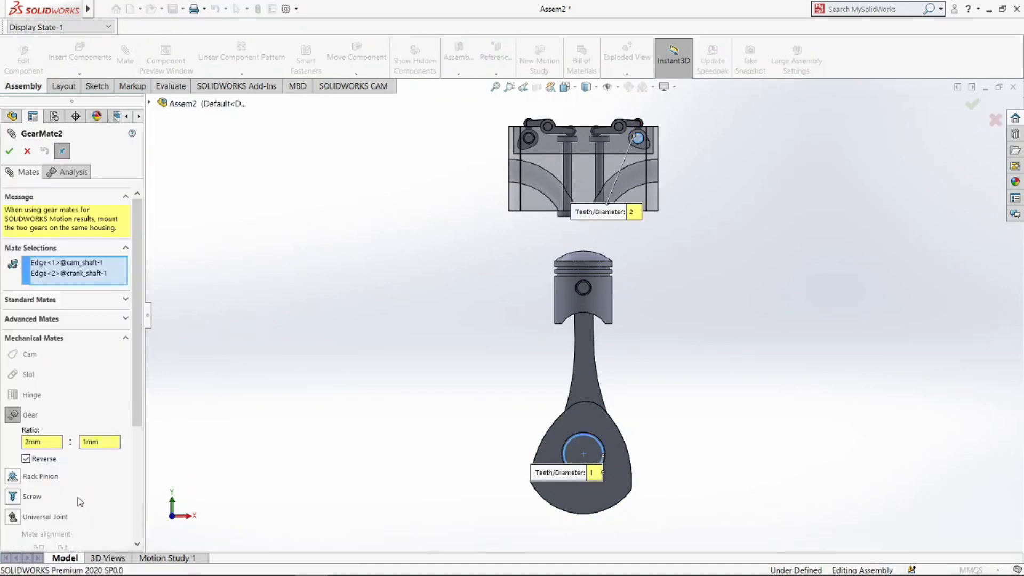
click(26, 459)
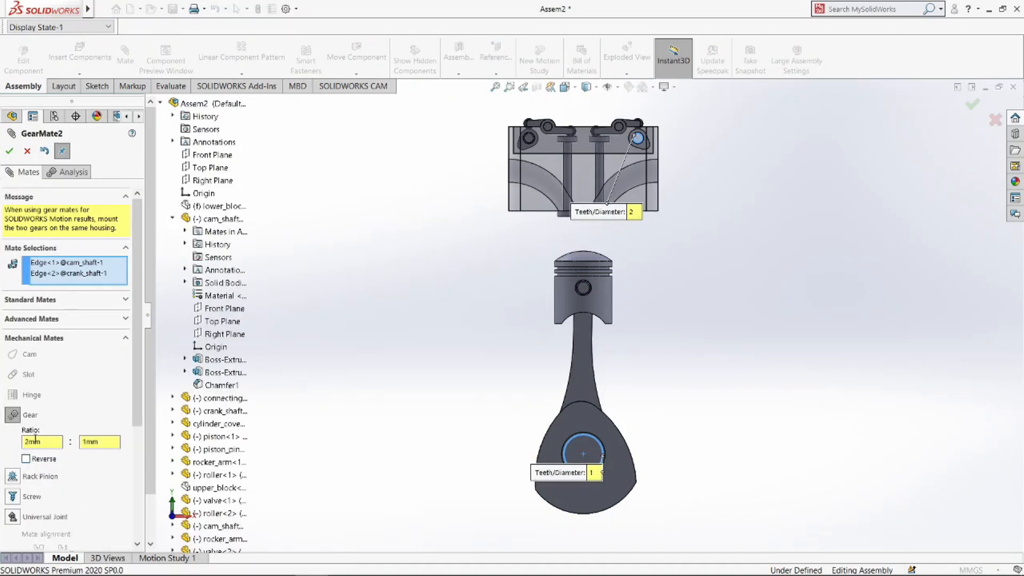
click(9, 151)
click(27, 151)
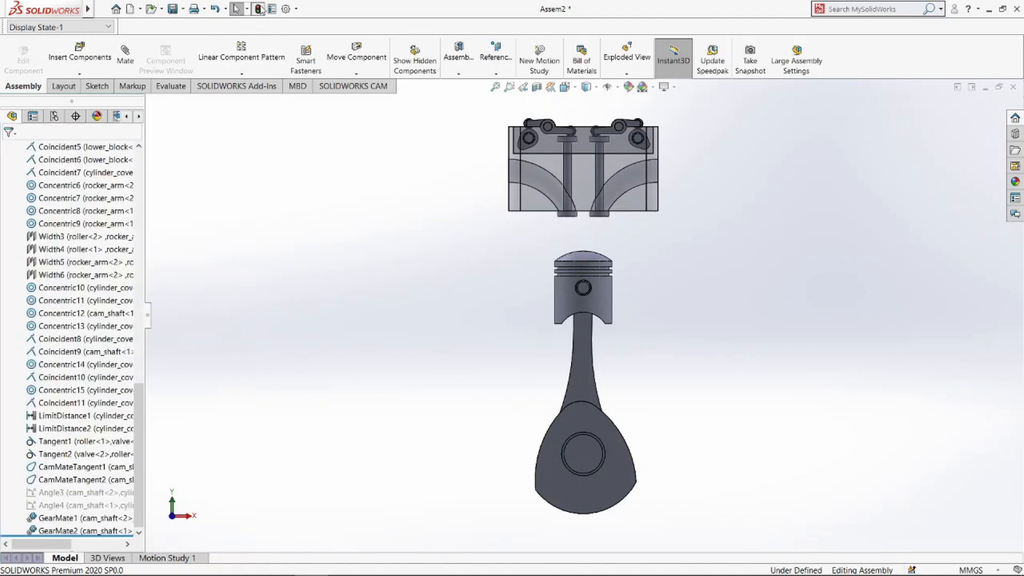
- Turn the crankshaft to run the mechanism, and examine how the piston, cams, rocker arms and valves move together
drag(573, 414, 601, 445)
click(698, 405)
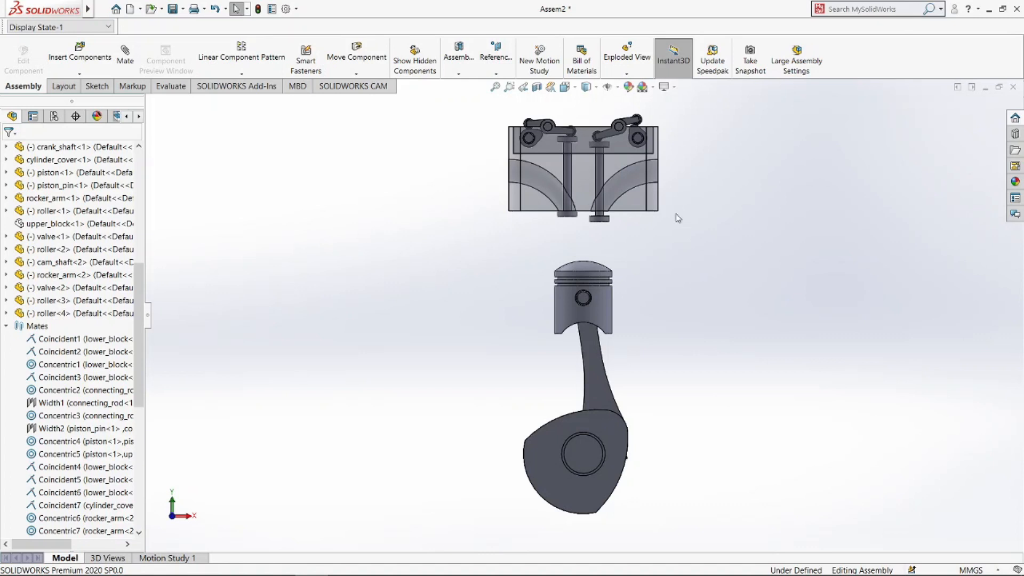
scroll(563, 141, down, 4)
scroll(563, 140, down, 2)
scroll(352, 163, up, 4)
middle_drag(865, 275, 763, 327)
scroll(236, 203, up, 3)
scroll(363, 209, up, 2)
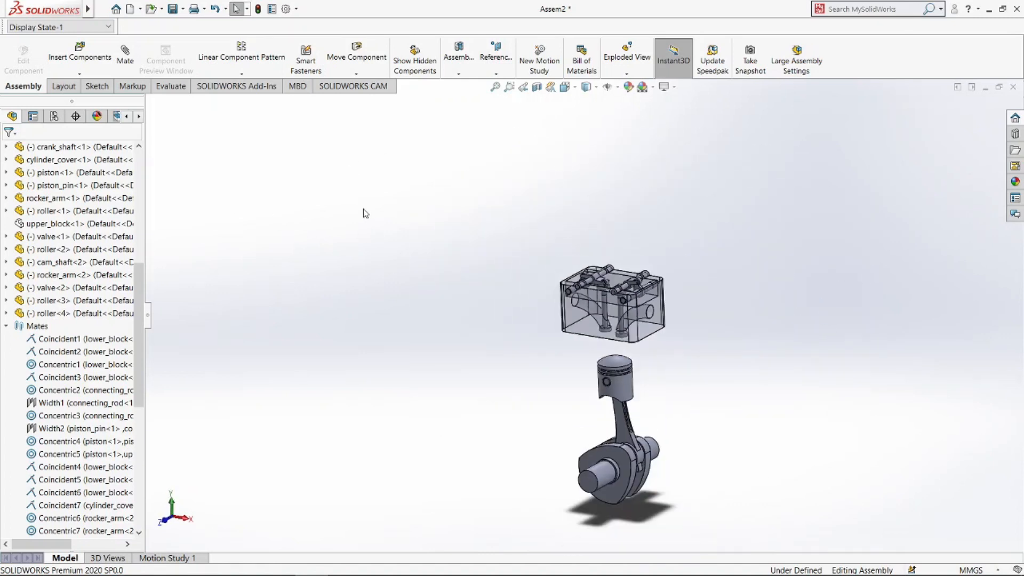
- Show the hidden upper_block component in the assembly
scroll(687, 362, down, 1)
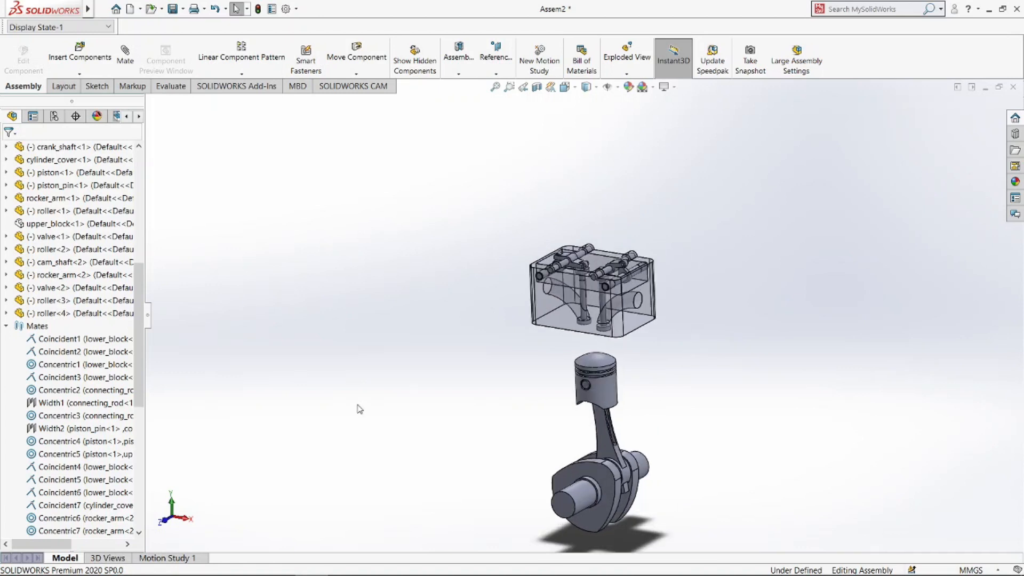
click(7, 327)
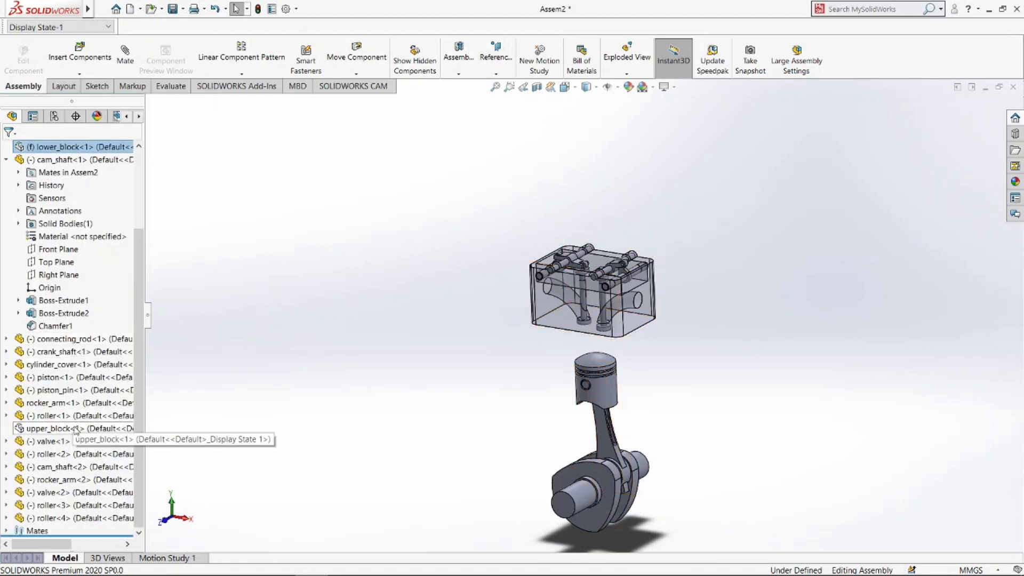
click(101, 429)
click(257, 433)
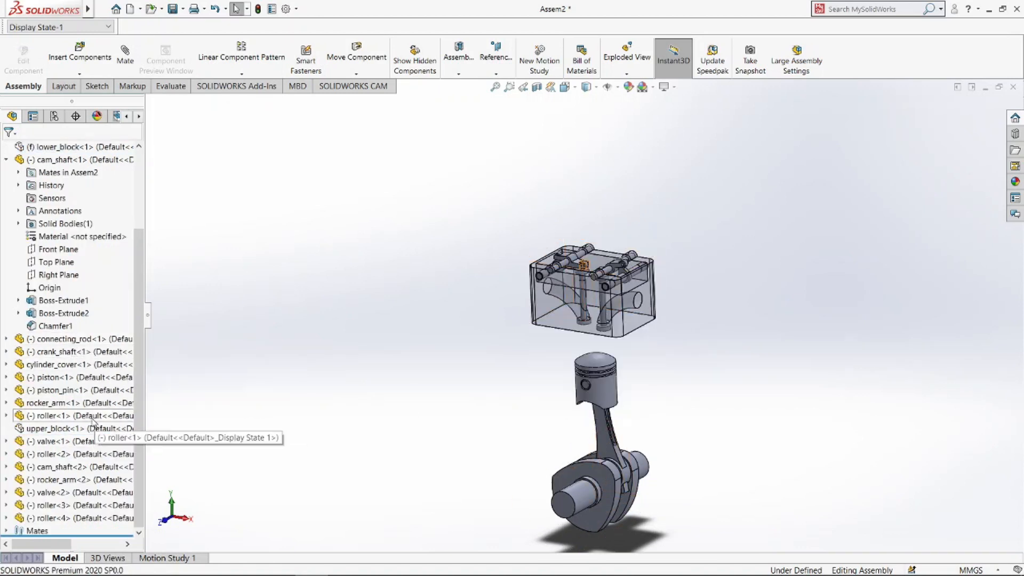
click(77, 429)
click(137, 401)
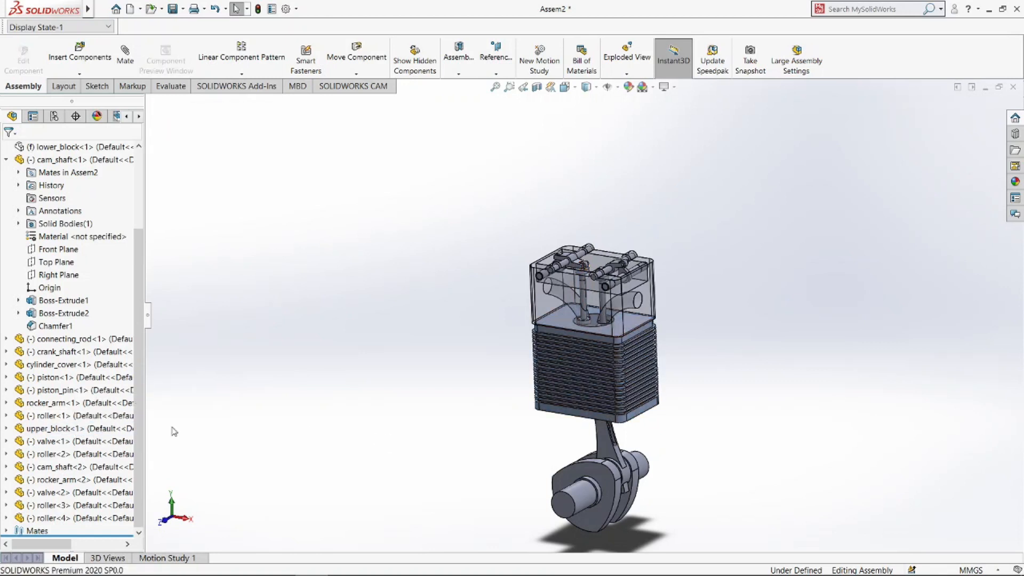
- Show the hidden lower_block component around the crankshaft
scroll(41, 315, up, 2)
click(7, 236)
click(75, 250)
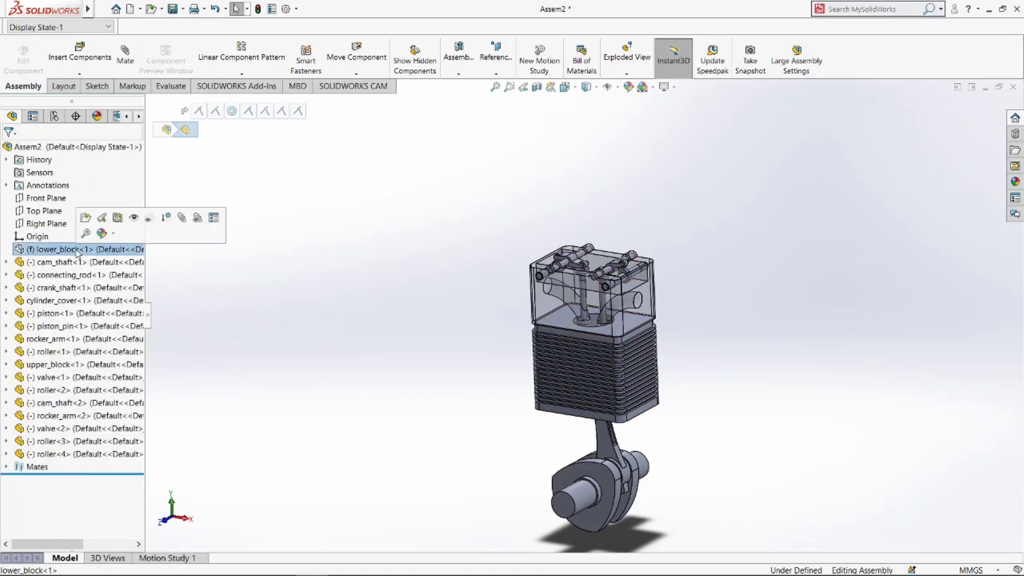
click(137, 220)
click(327, 345)
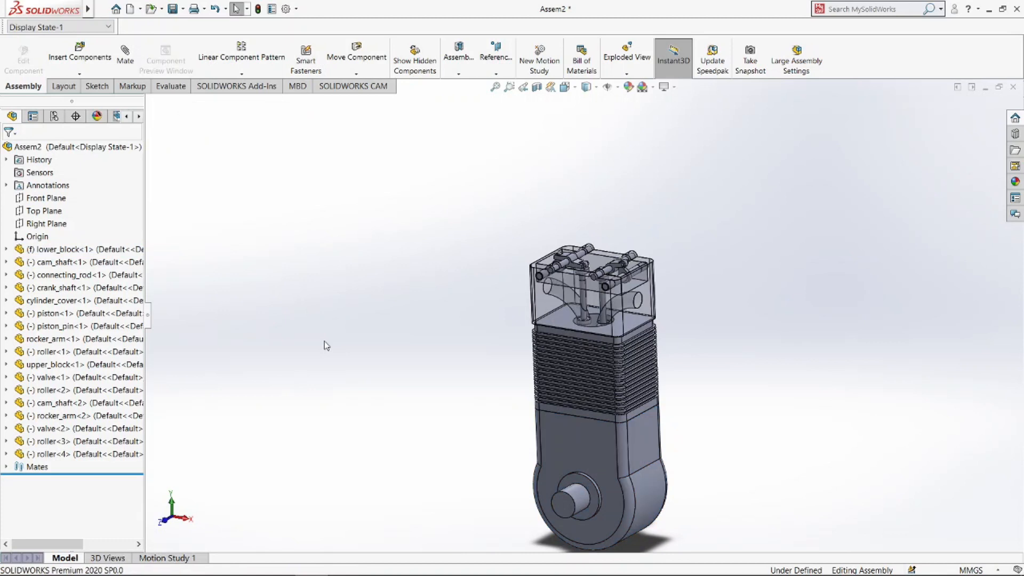
- Turn off the transparency of cylinder_cover so that it displays as solid
click(59, 300)
click(151, 271)
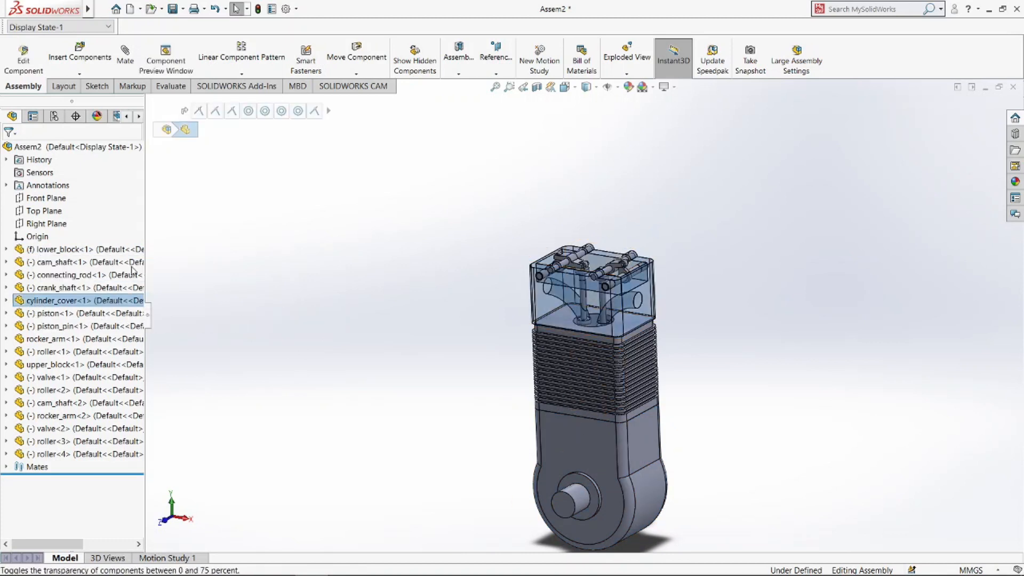
click(350, 330)
click(1016, 499)
middle_drag(811, 354, 792, 341)
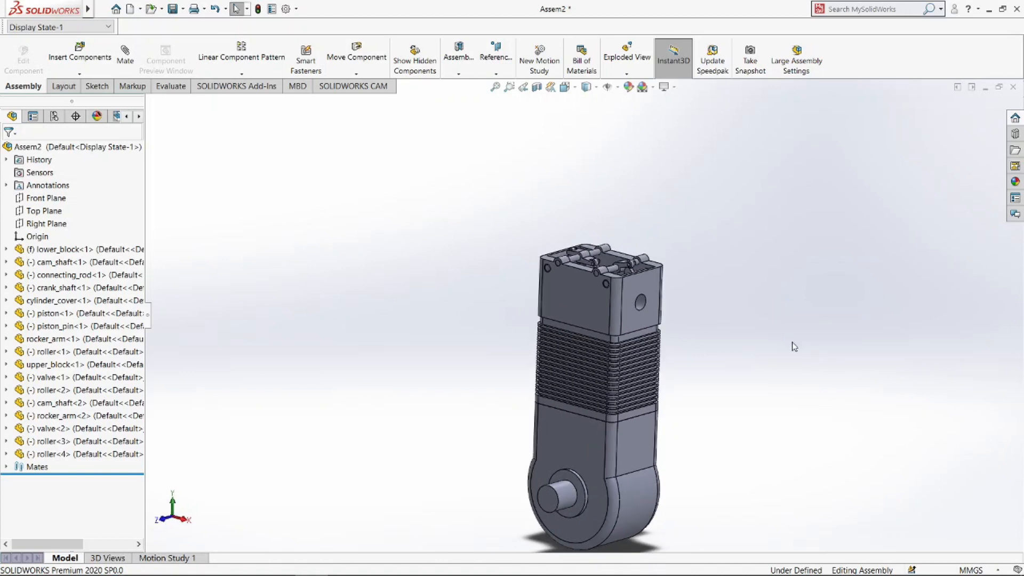
- Start a zonal section view with the Front Plane offset to -43 mm and the Right Plane as the second section
key(f)
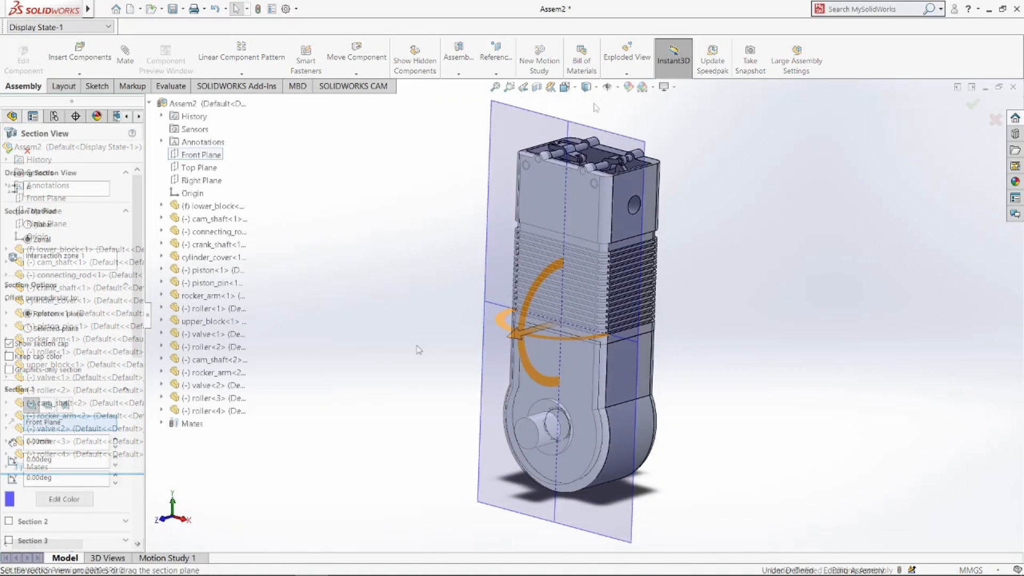
middle_drag(750, 359, 688, 354)
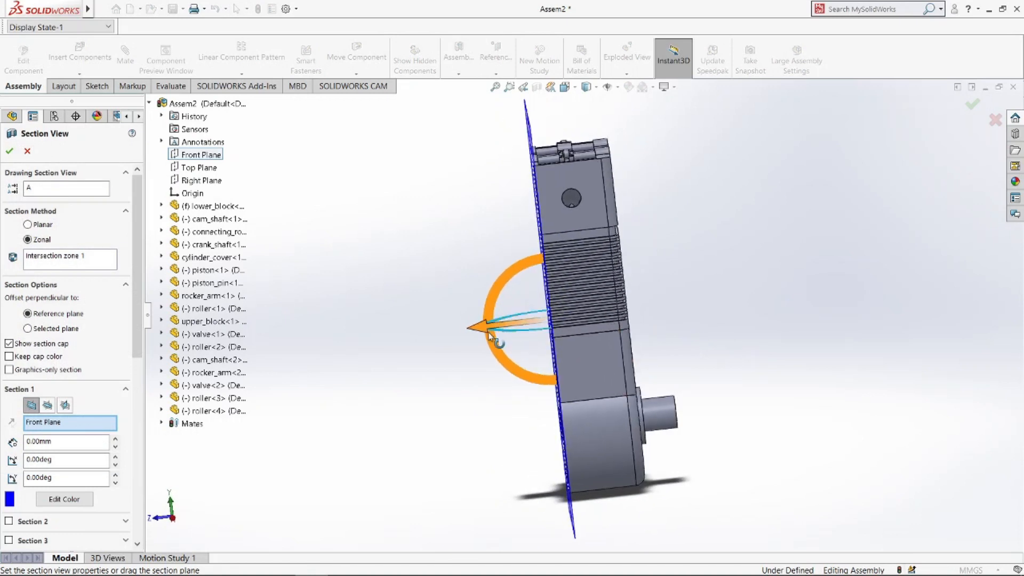
drag(488, 334, 524, 332)
middle_drag(382, 363, 446, 365)
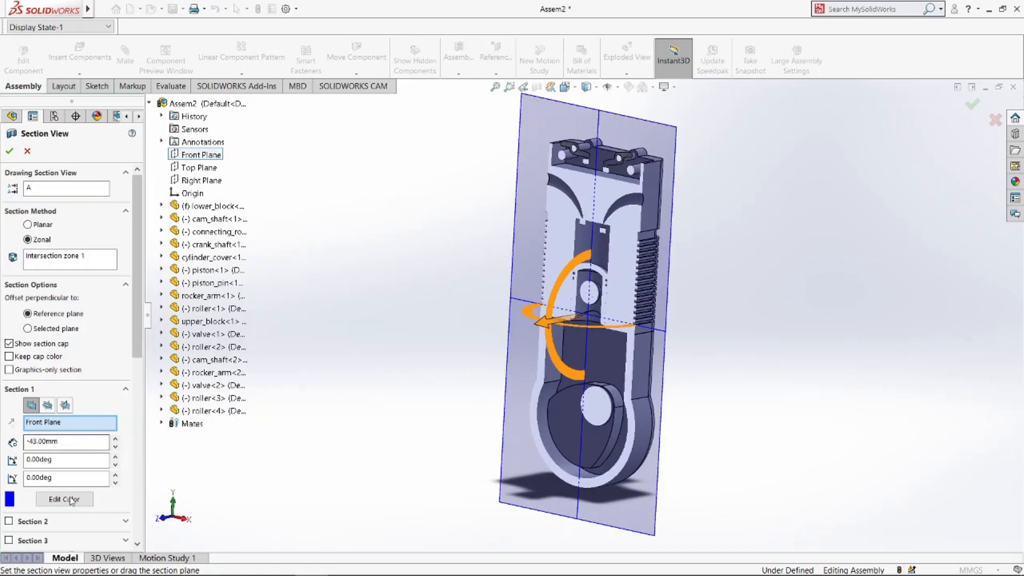
click(9, 521)
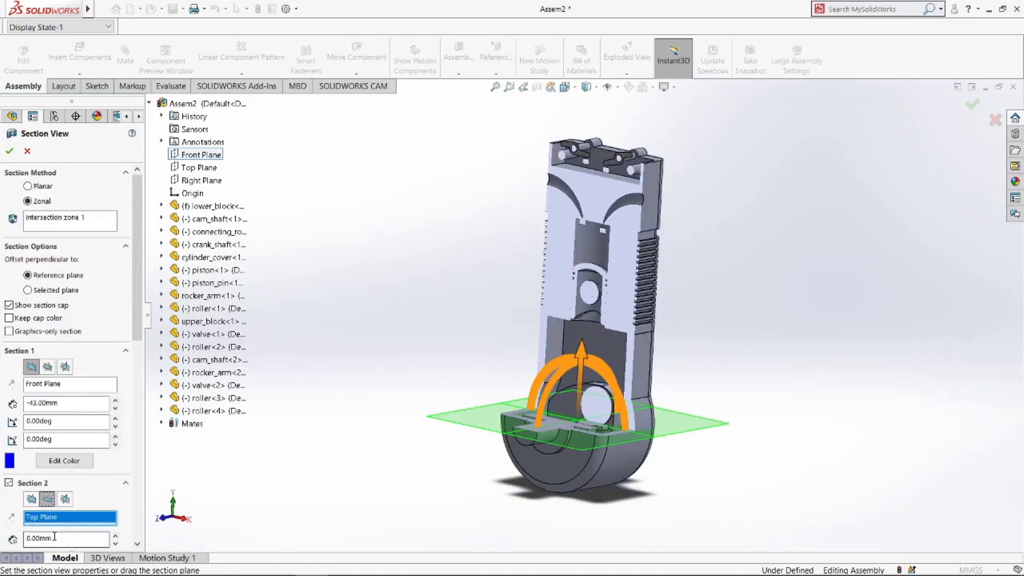
click(65, 499)
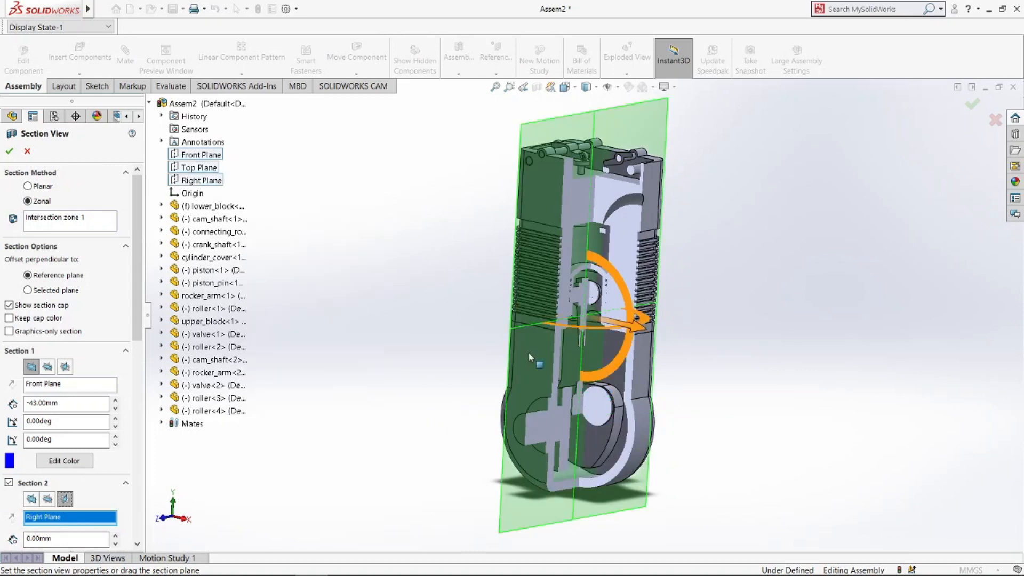
- Section by component, excluding every part from the cut except lower_block, cylinder_cover and upper_block
scroll(70, 416, down, 4)
click(9, 430)
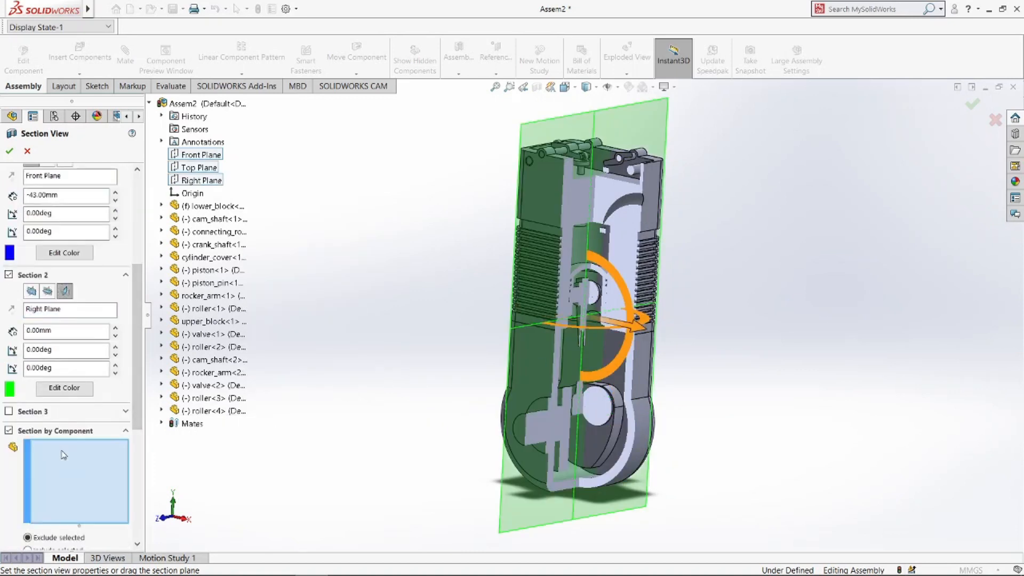
click(214, 206)
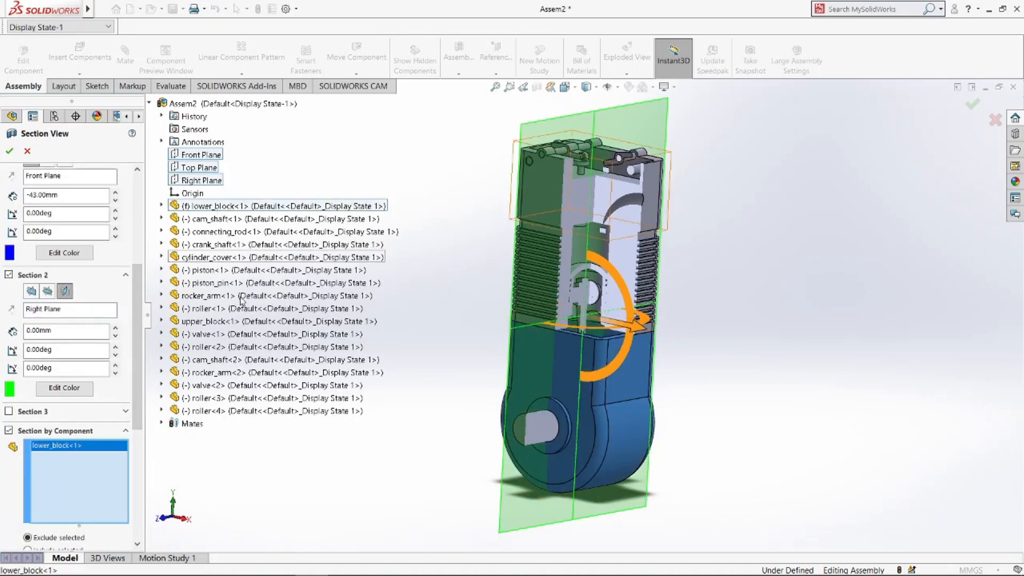
shift+click(239, 411)
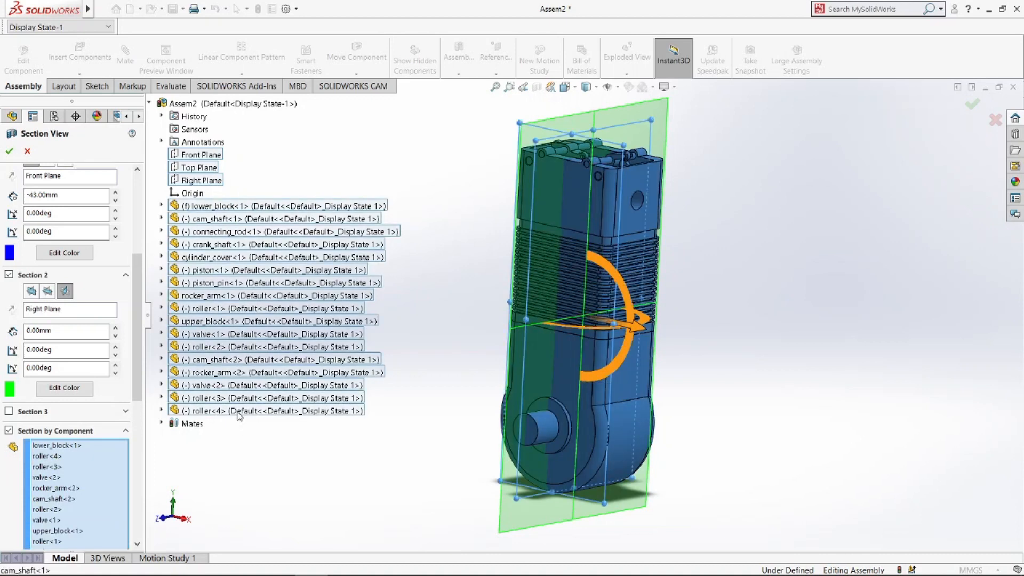
click(232, 207)
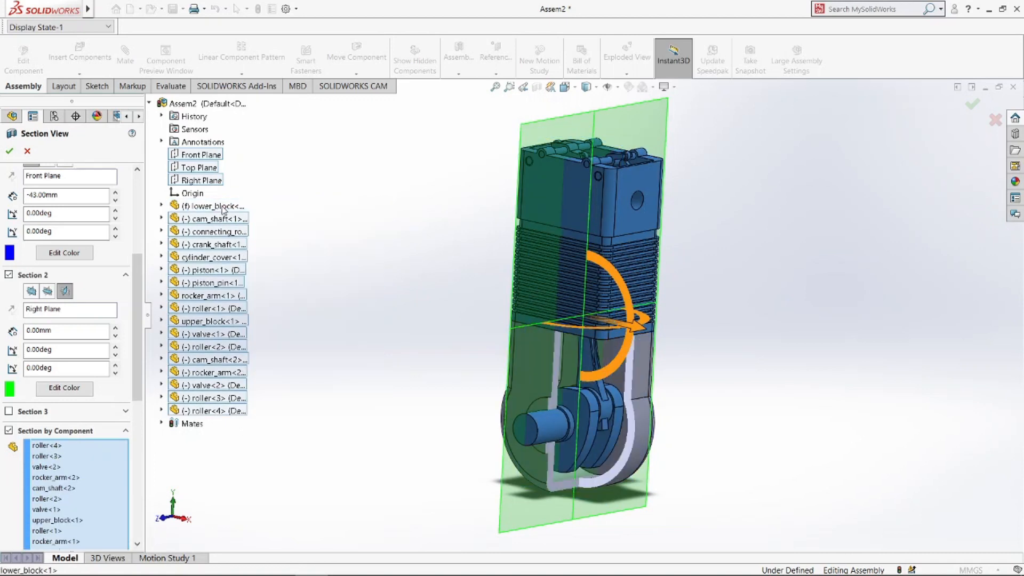
click(224, 258)
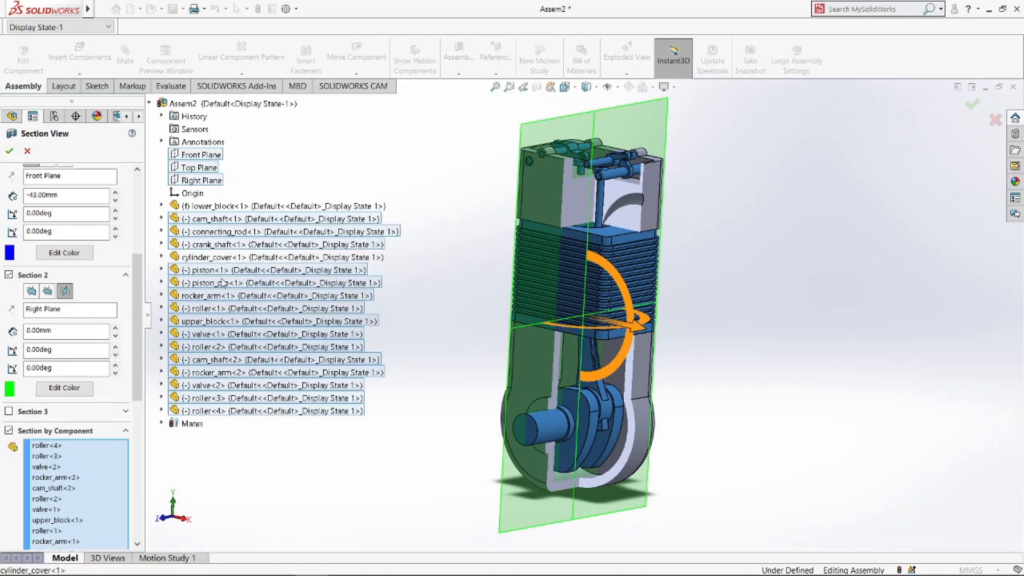
click(215, 322)
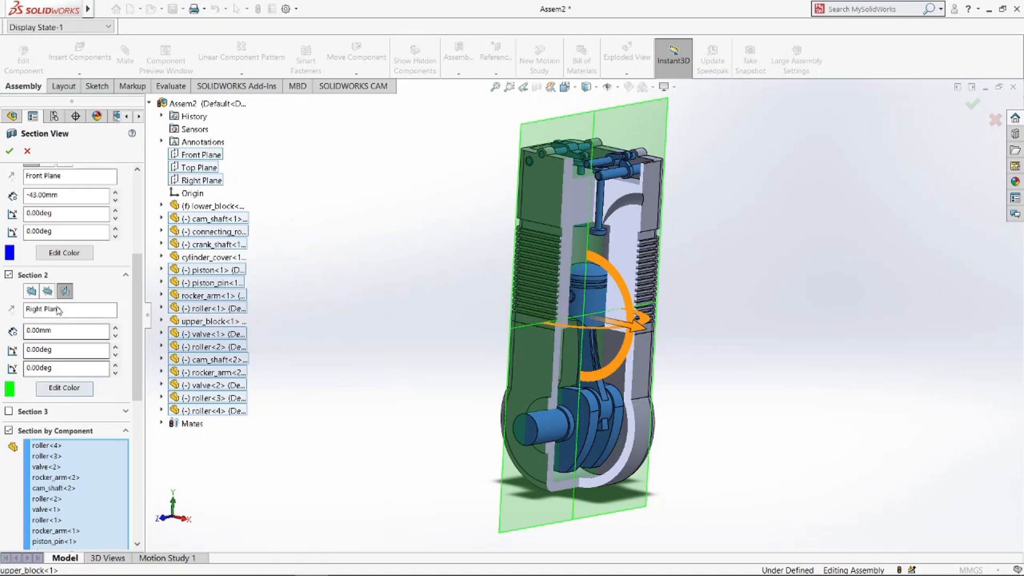
- Shift the first section's Front Plane offset to -34 mm and apply the section view
scroll(51, 366, up, 5)
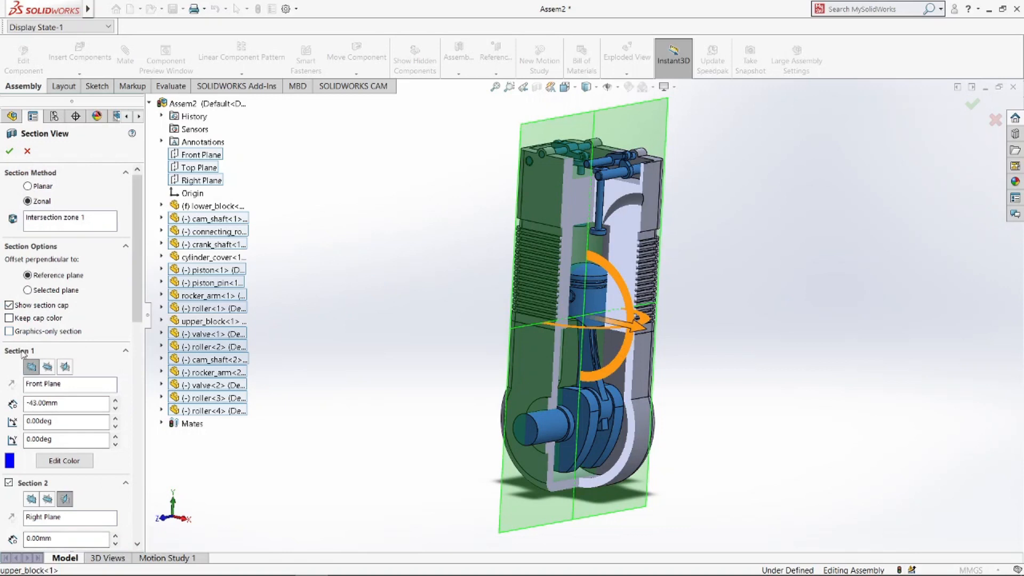
click(23, 352)
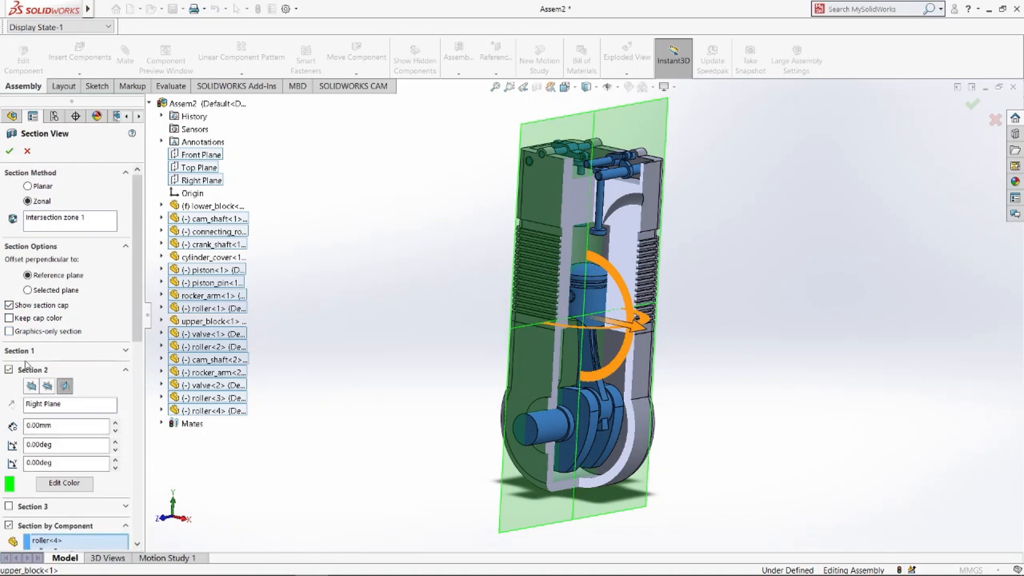
click(71, 353)
click(85, 384)
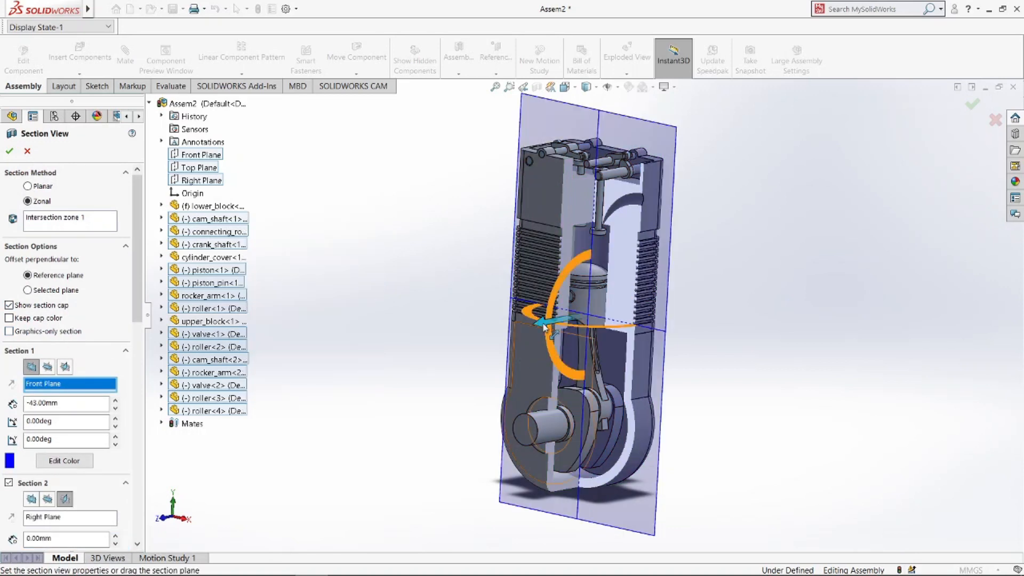
drag(543, 326, 538, 328)
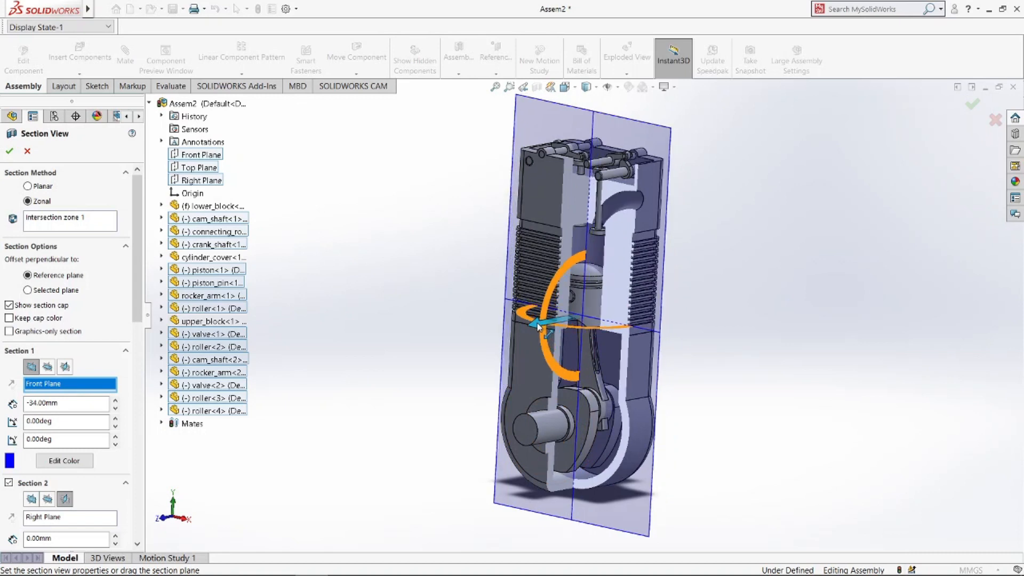
click(14, 153)
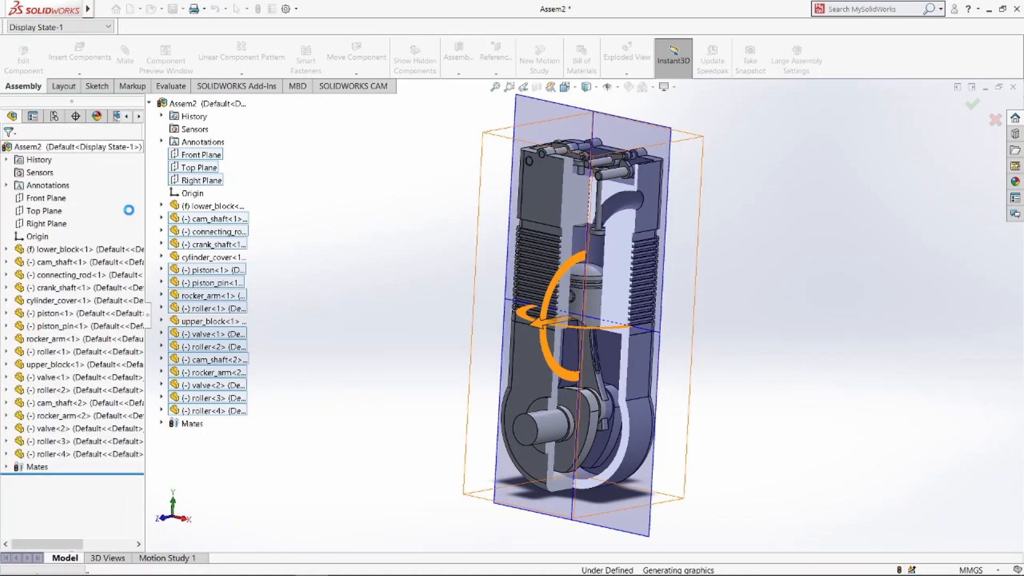
middle_drag(655, 302, 695, 303)
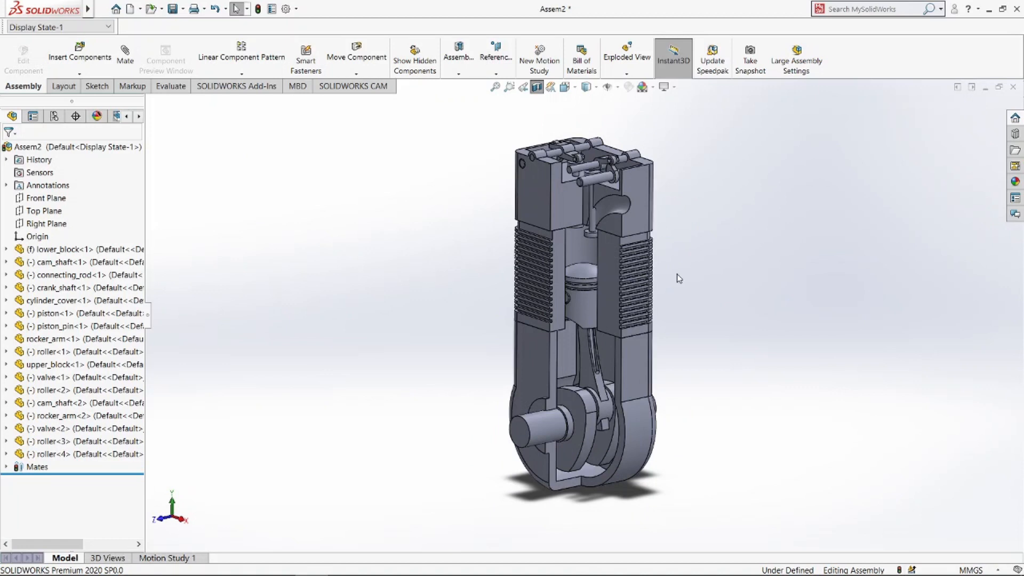
scroll(677, 277, down, 1)
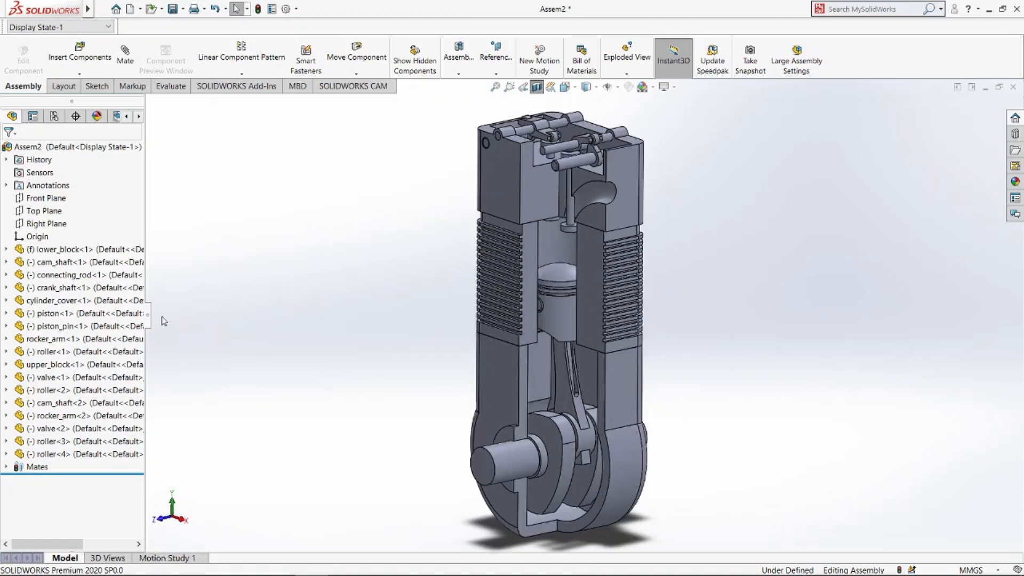
- Make cylinder_cover transparent and turn the crankshaft to run the mechanism inside the sectioned engine
click(123, 301)
click(216, 276)
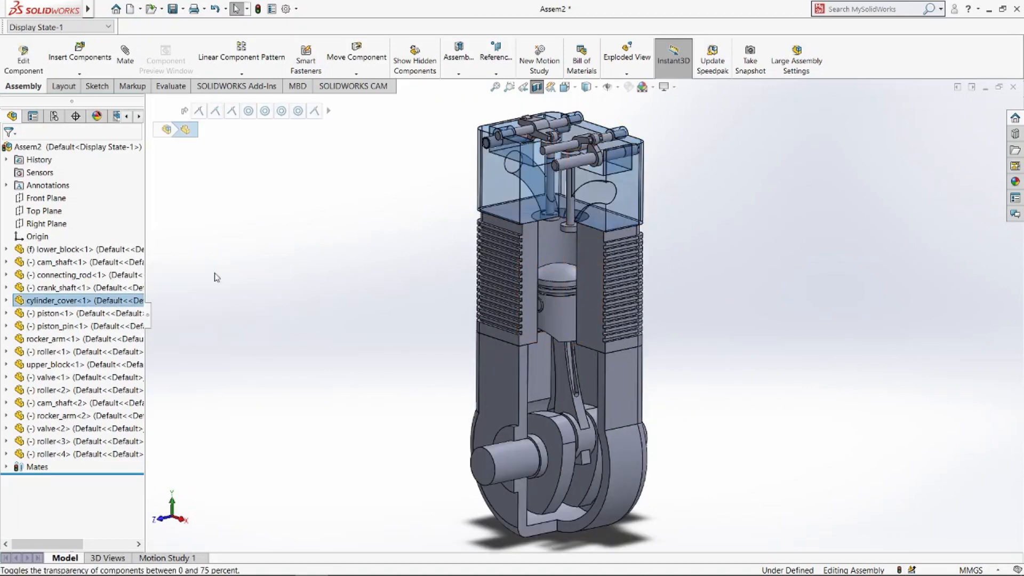
click(374, 387)
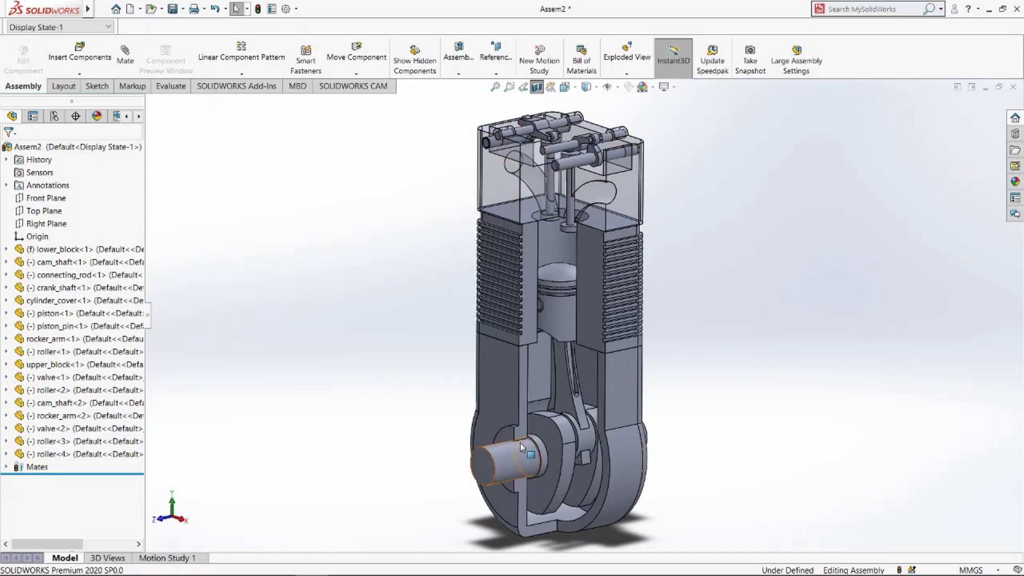
drag(555, 450, 414, 406)
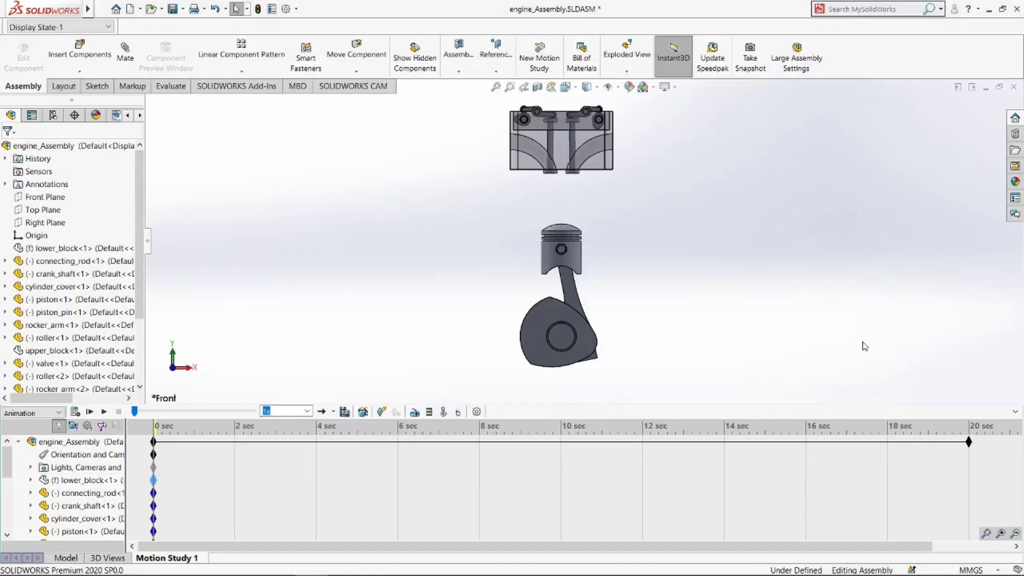
- In Motion Study 1 of engine_Assembly, turn the crankshaft to another position and review the study's Basic Motion properties
drag(596, 358, 414, 319)
click(478, 413)
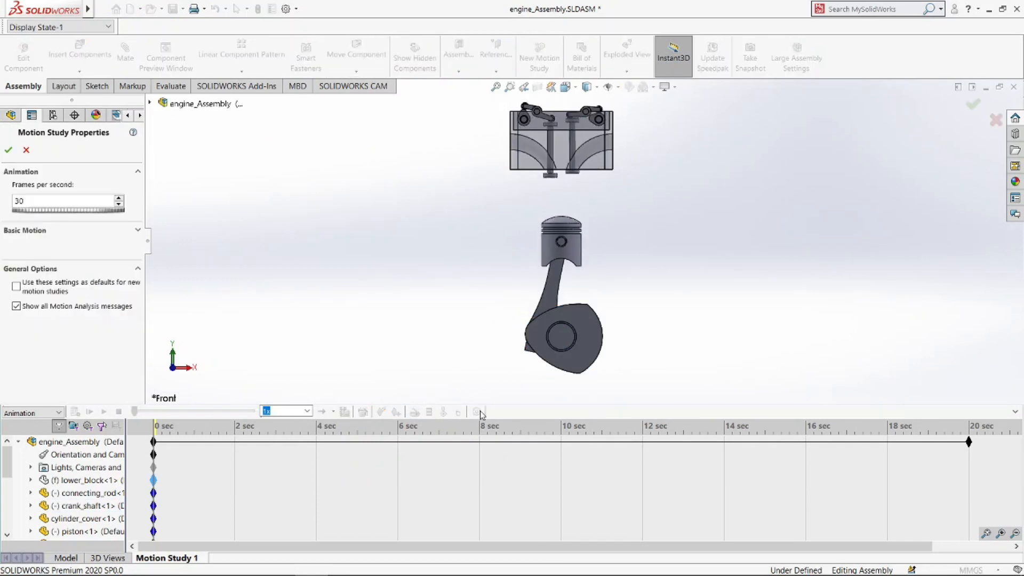
click(138, 230)
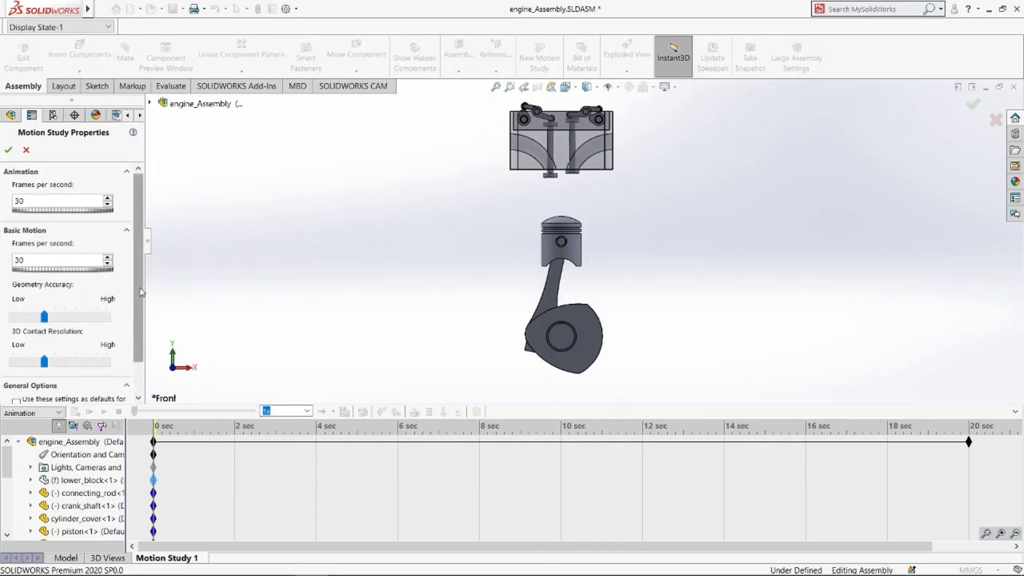
scroll(69, 267, down, 2)
click(8, 150)
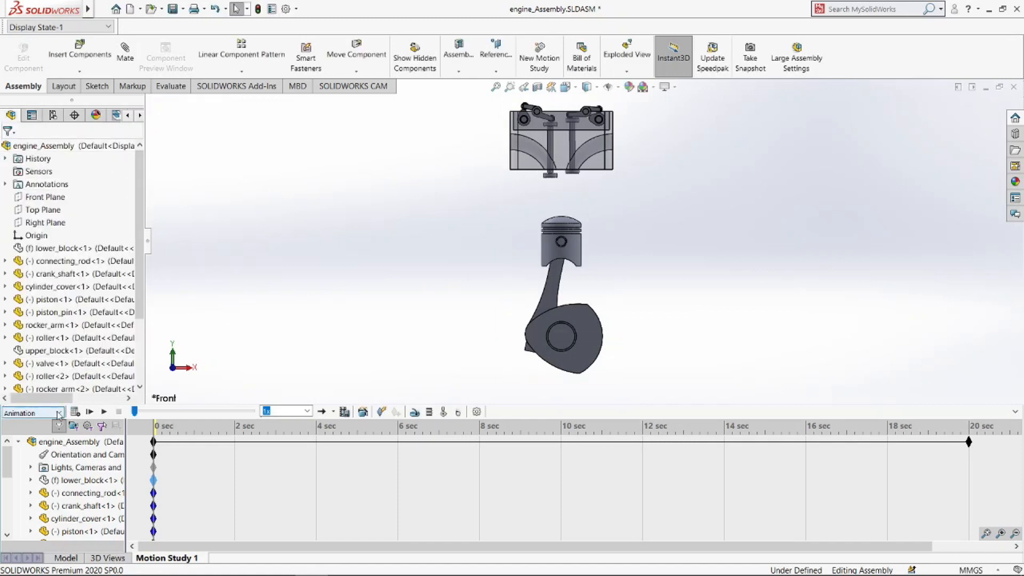
- Set the study type to Basic Motion and add a rotary motor on the crankshaft's end edge at a constant 30 RPM
click(32, 412)
click(52, 435)
click(414, 412)
middle_drag(608, 339, 571, 365)
click(545, 348)
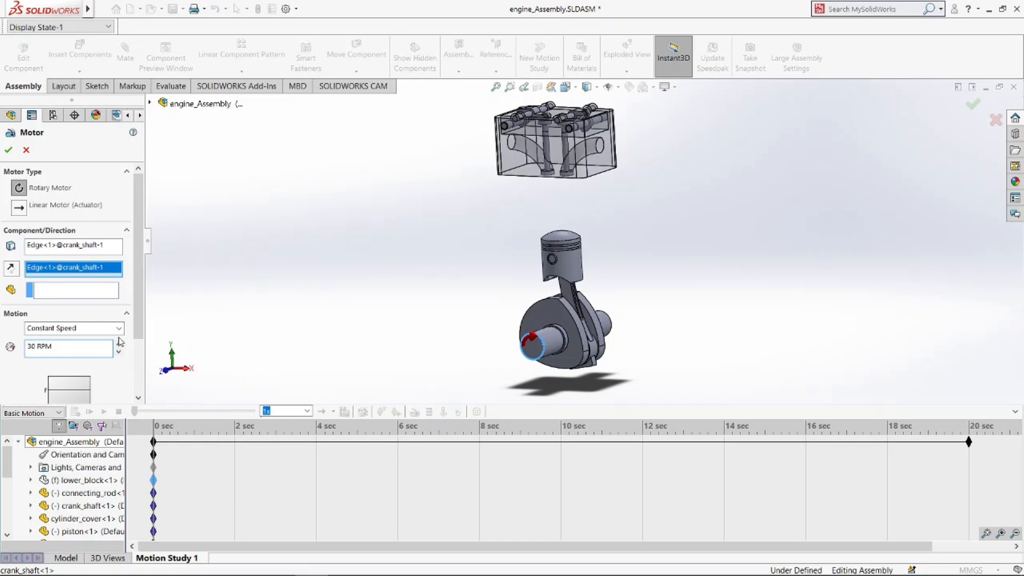
scroll(140, 347, down, 2)
scroll(140, 347, up, 2)
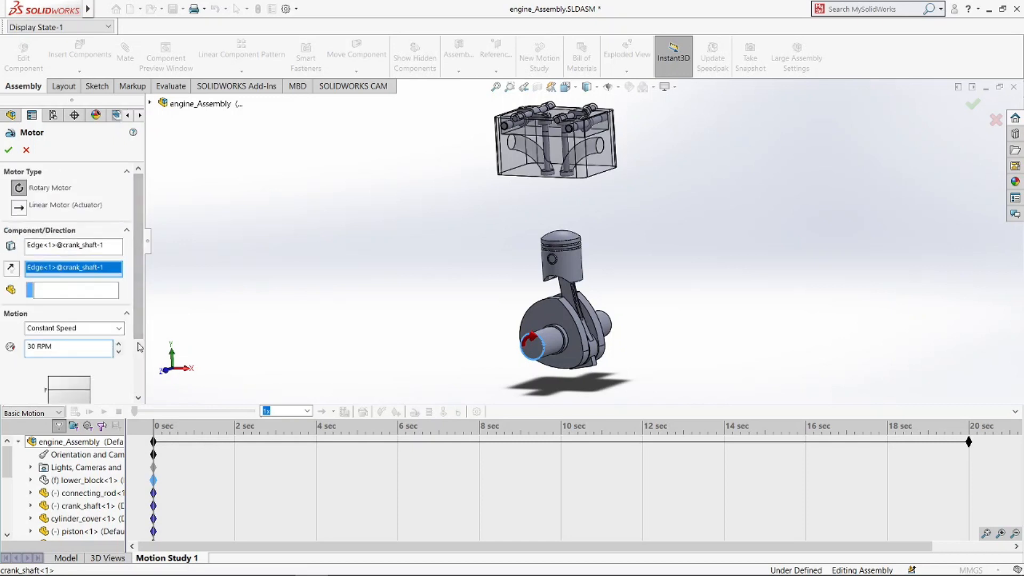
click(8, 152)
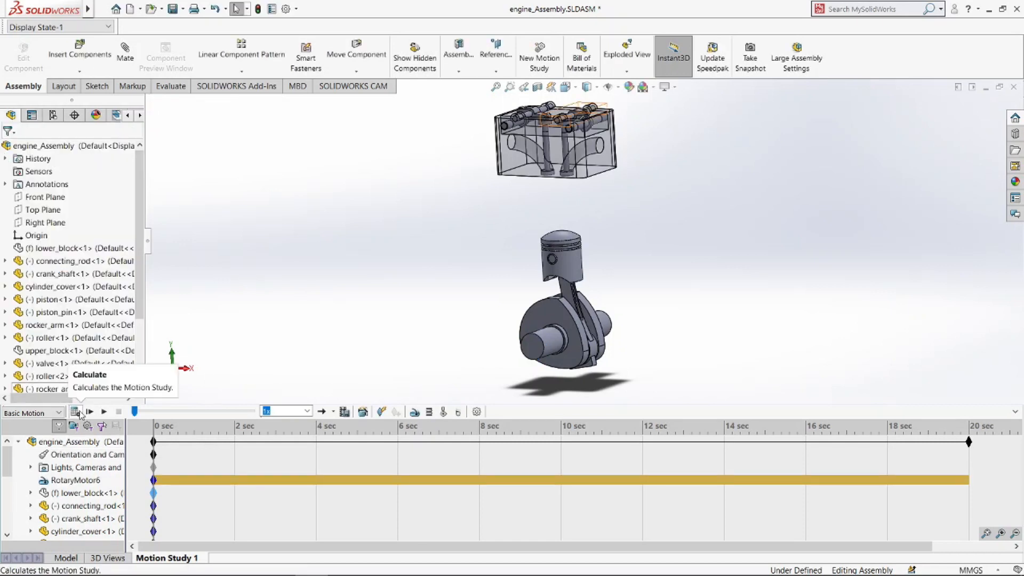
- Calculate the motion study and play the engine's motion from the start
click(75, 411)
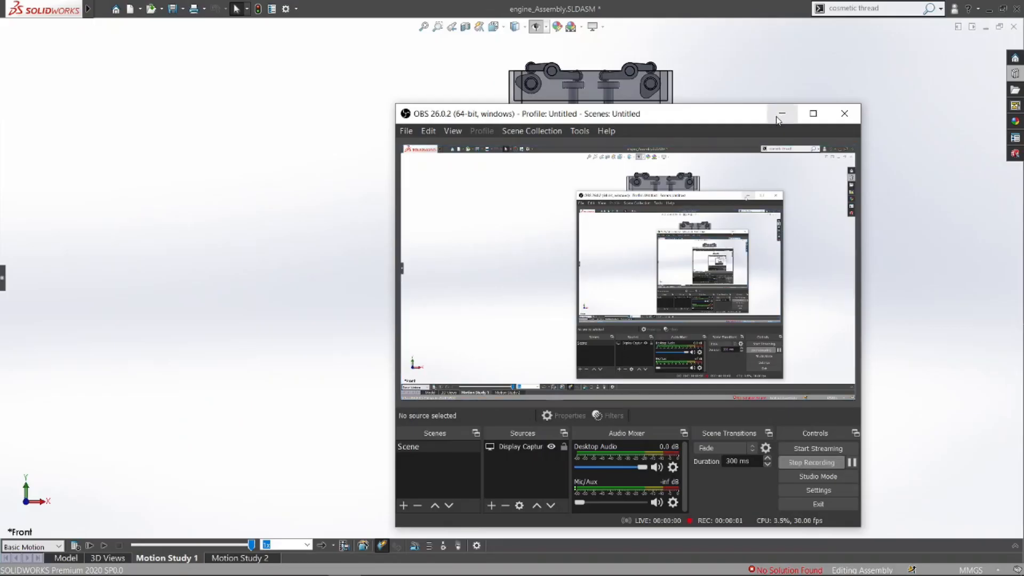
click(780, 116)
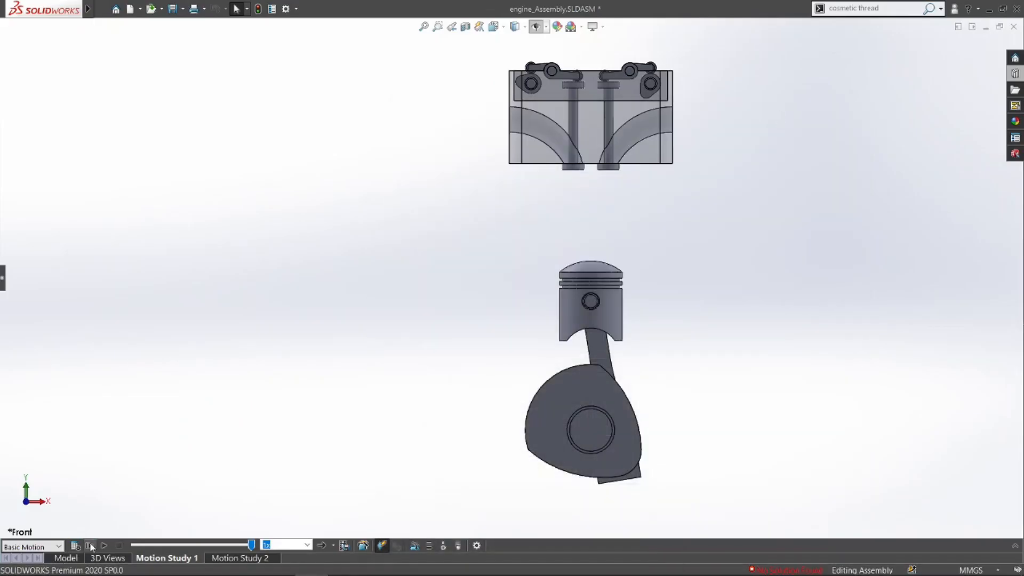
click(90, 544)
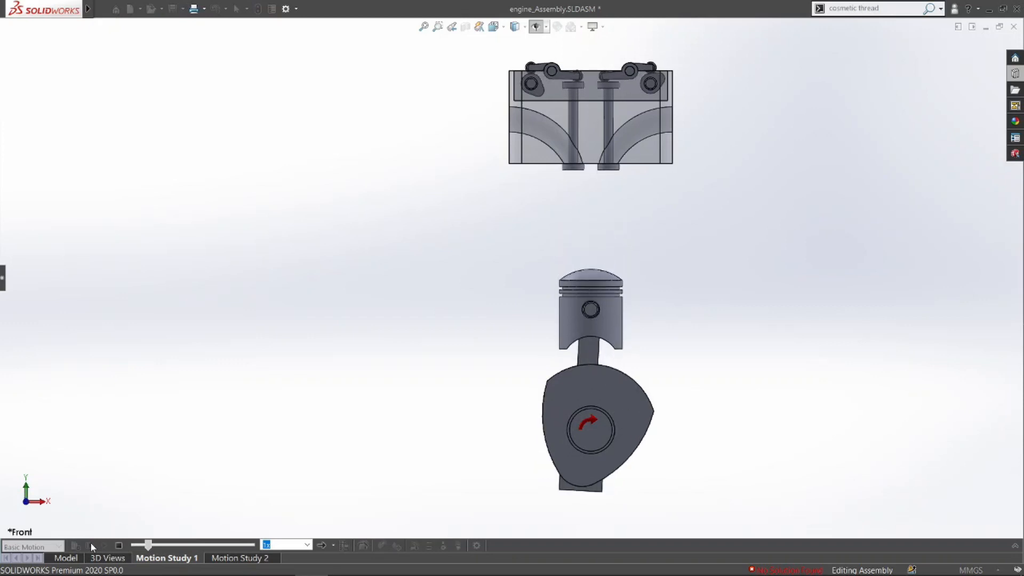